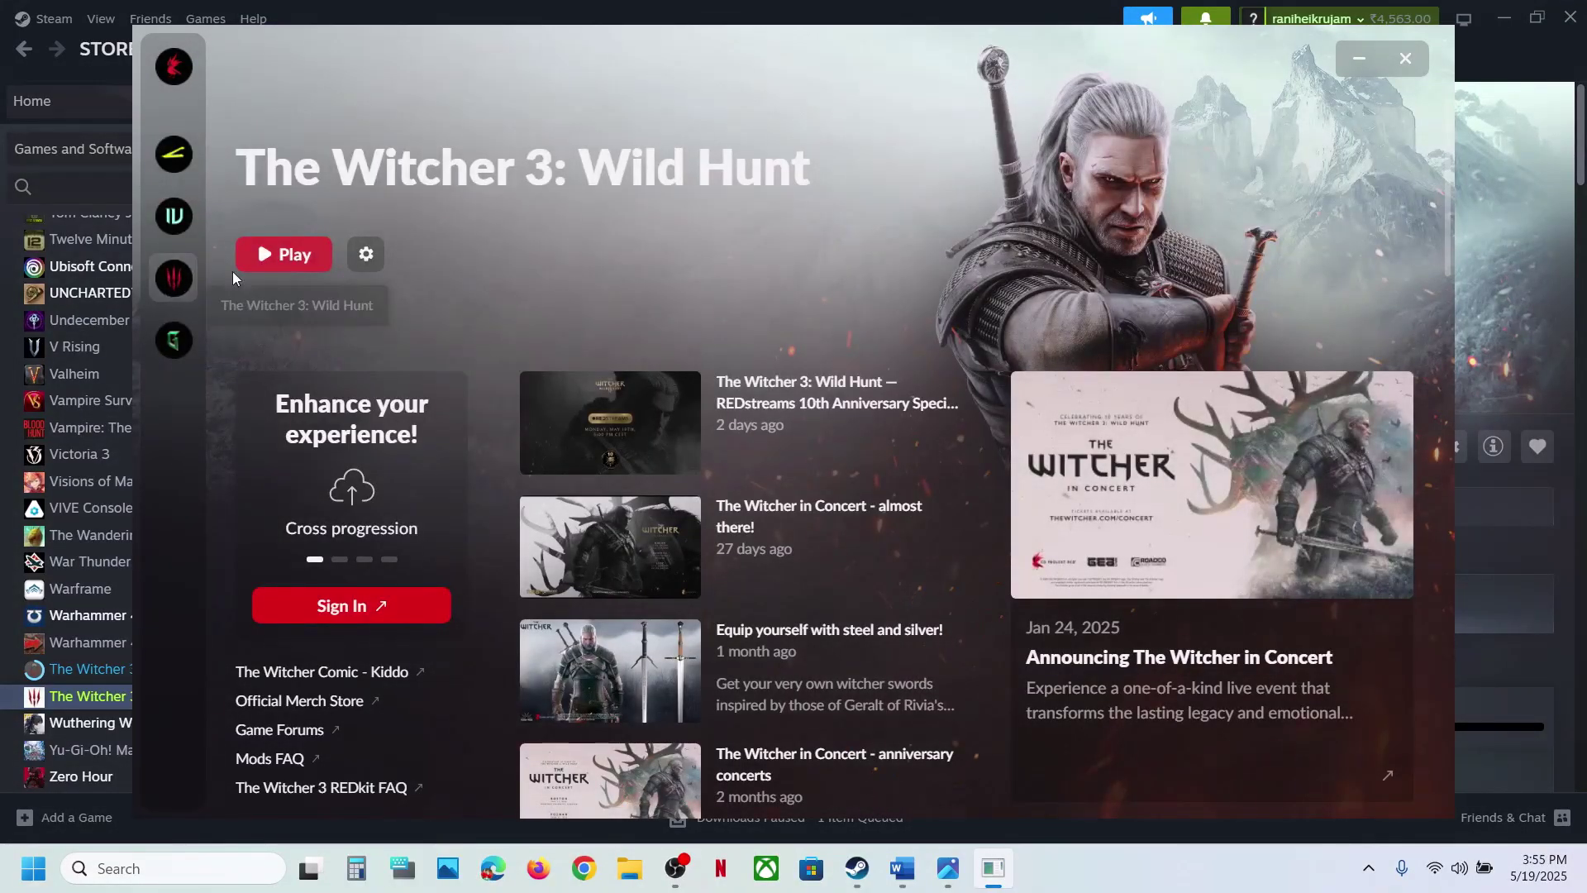
Step: Review the DirectX 12 and DirectX 11 game version options in The Witcher 3 launcher's settings
click(366, 255)
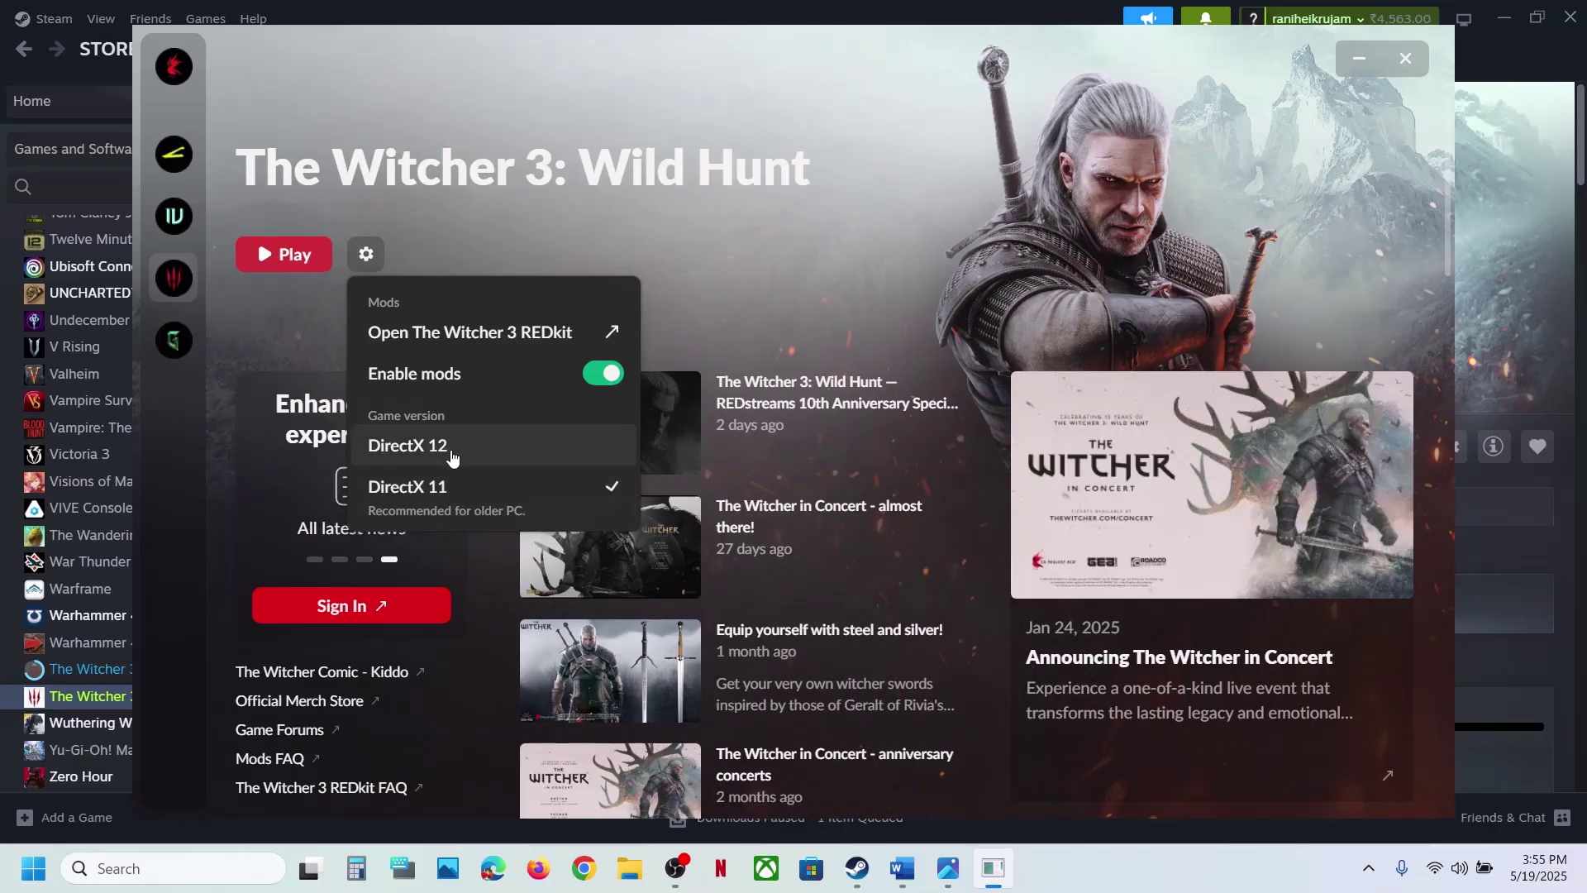
click(723, 296)
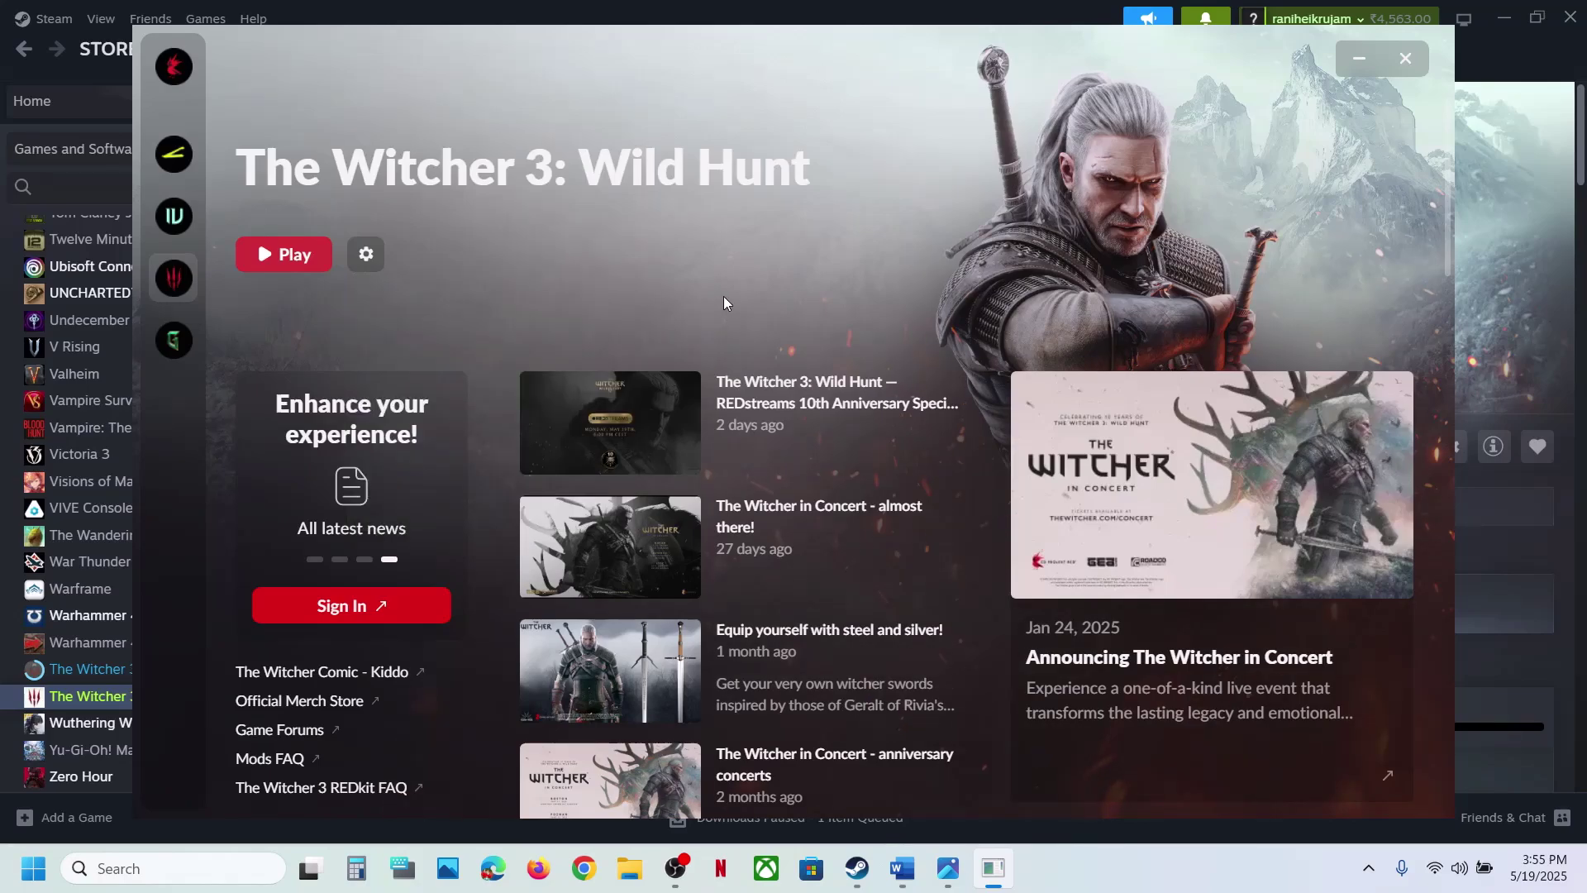
Step: Highlight "Skip the launcher" in Step 2 of the Word document and close the game launcher
click(902, 868)
drag(213, 631, 605, 610)
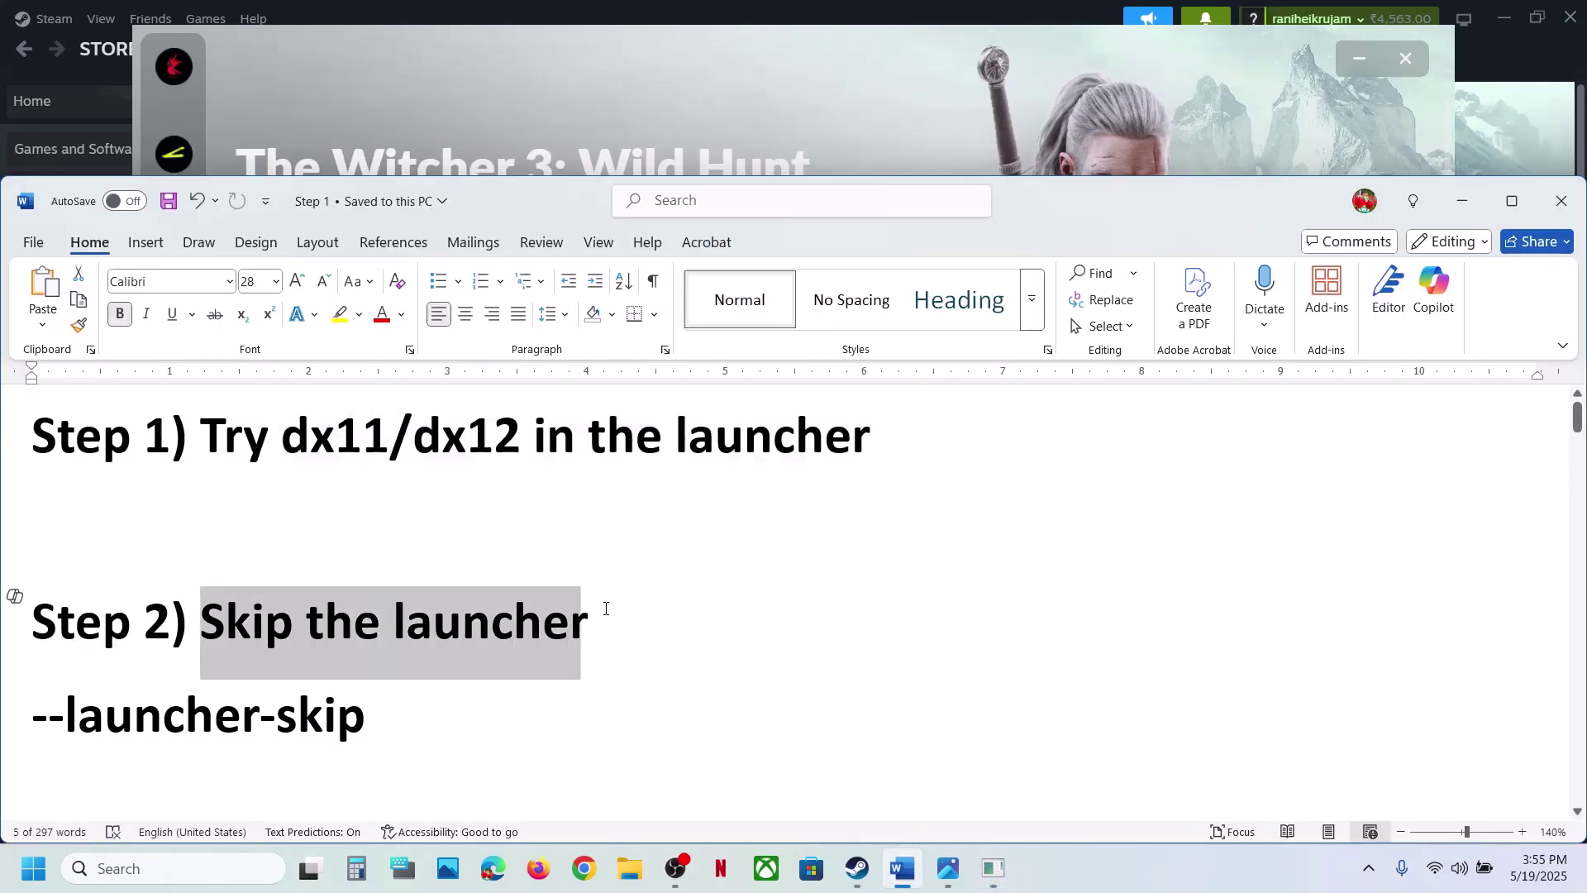
click(911, 135)
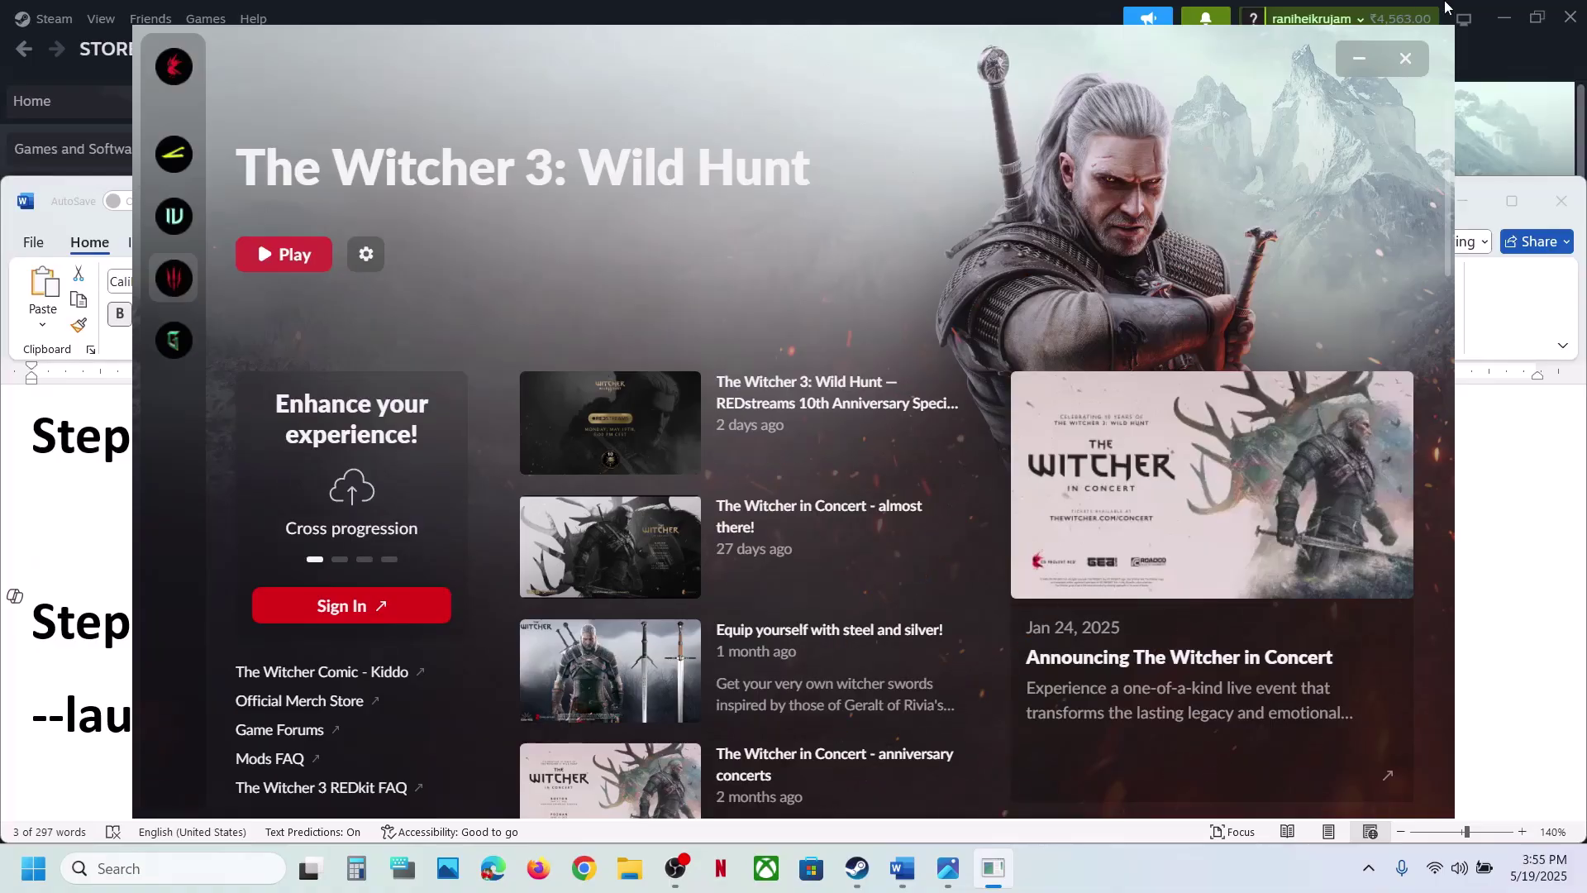
click(1406, 58)
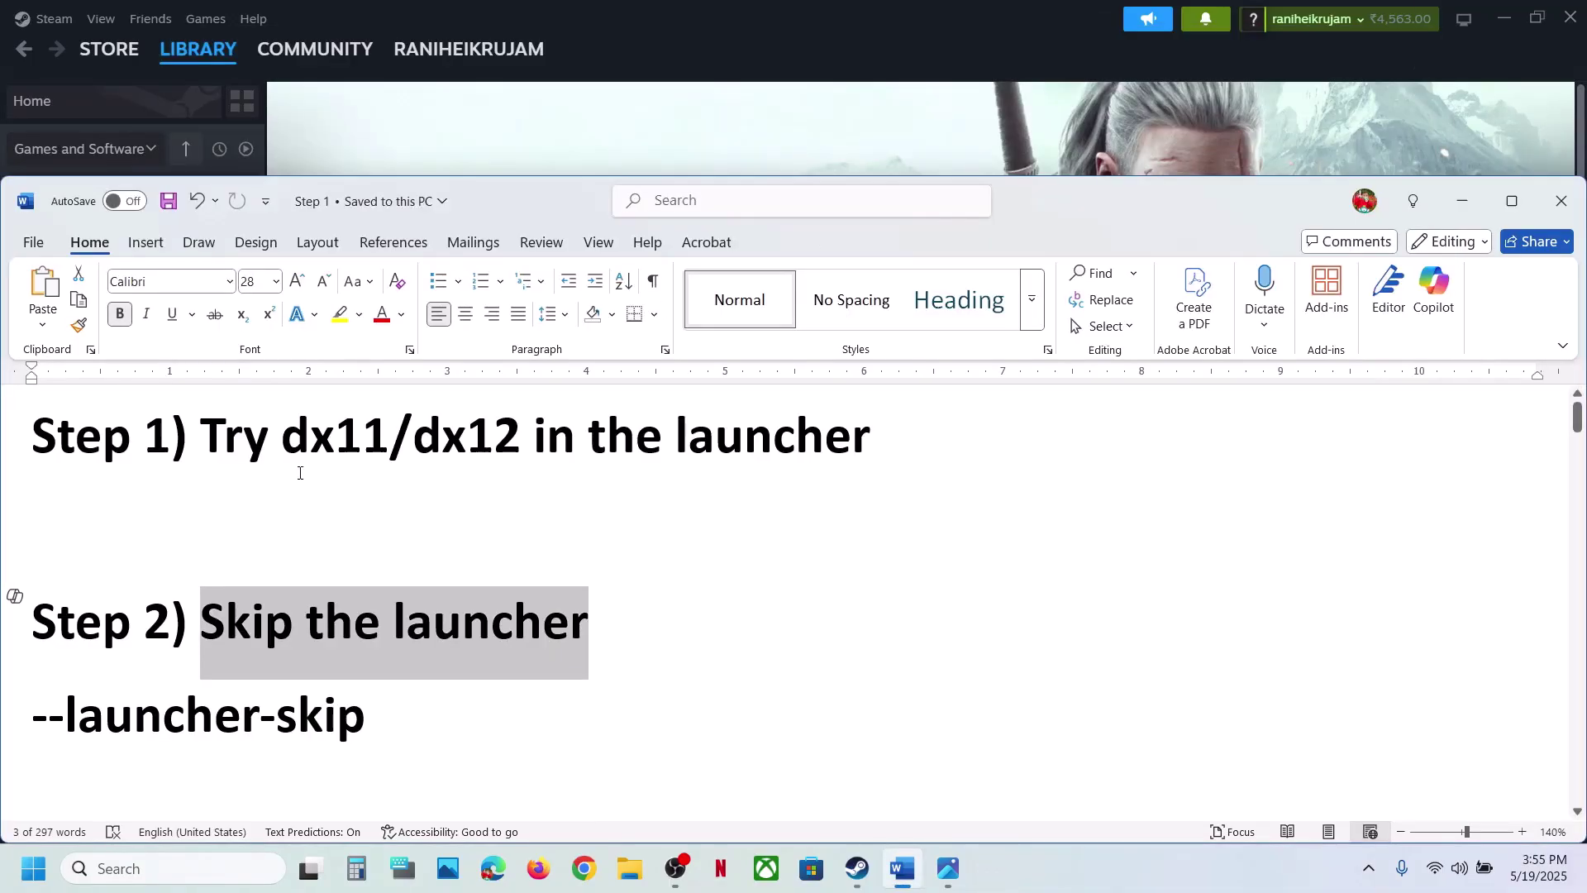
Step: Copy --launcher-skip from the Word document and paste it into The Witcher 3: Wild Hunt's launch options in its Steam properties
drag(401, 715, 34, 738)
key(ctrl+c)
key(alt+Tab)
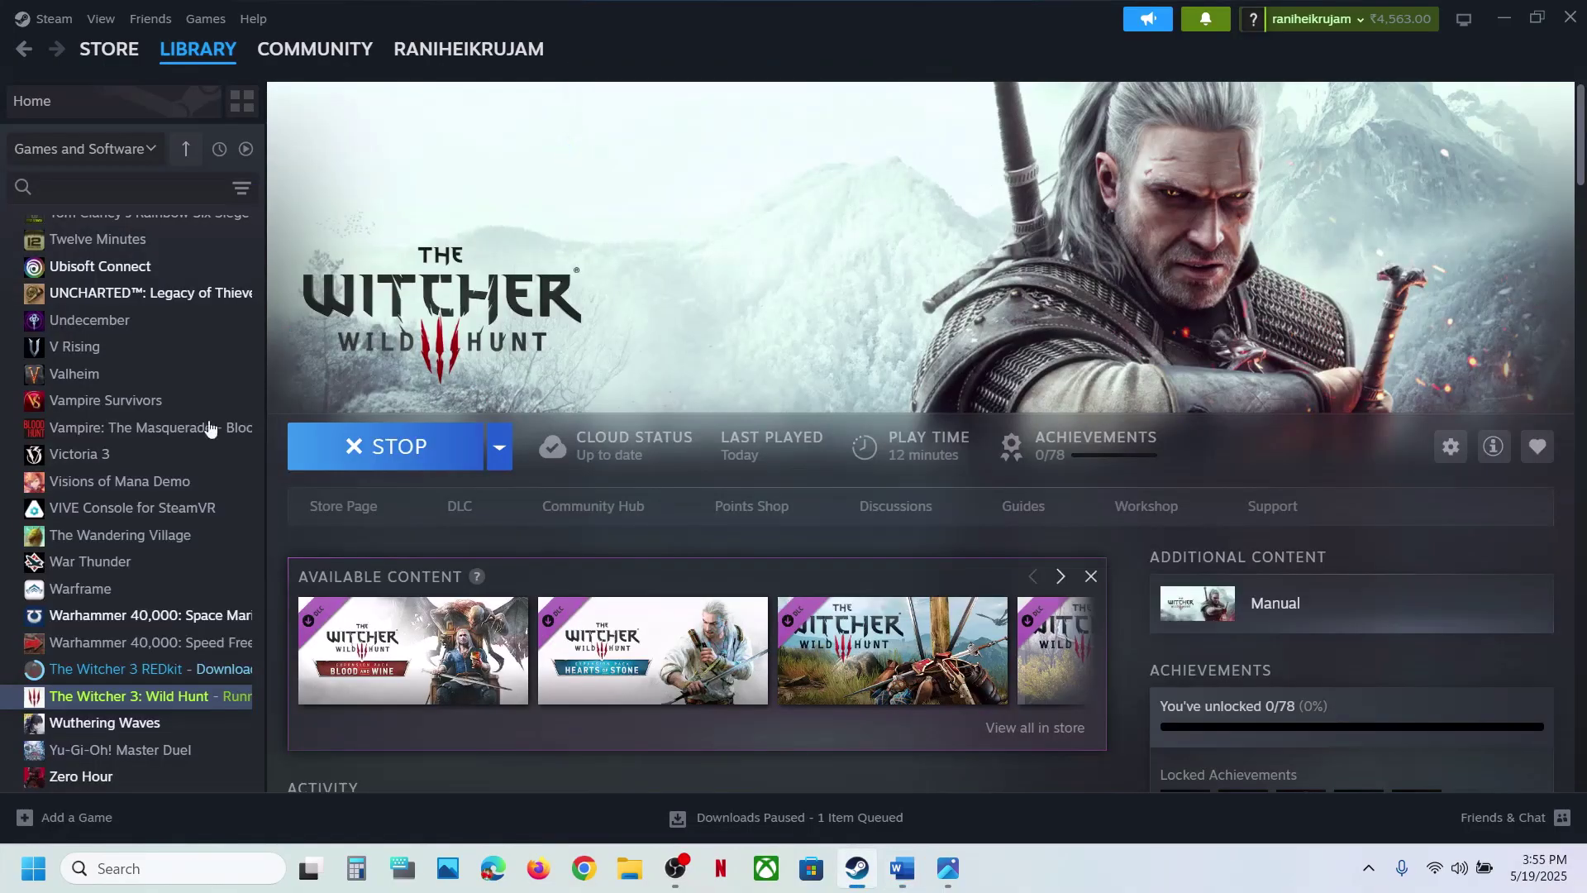
right_click(138, 705)
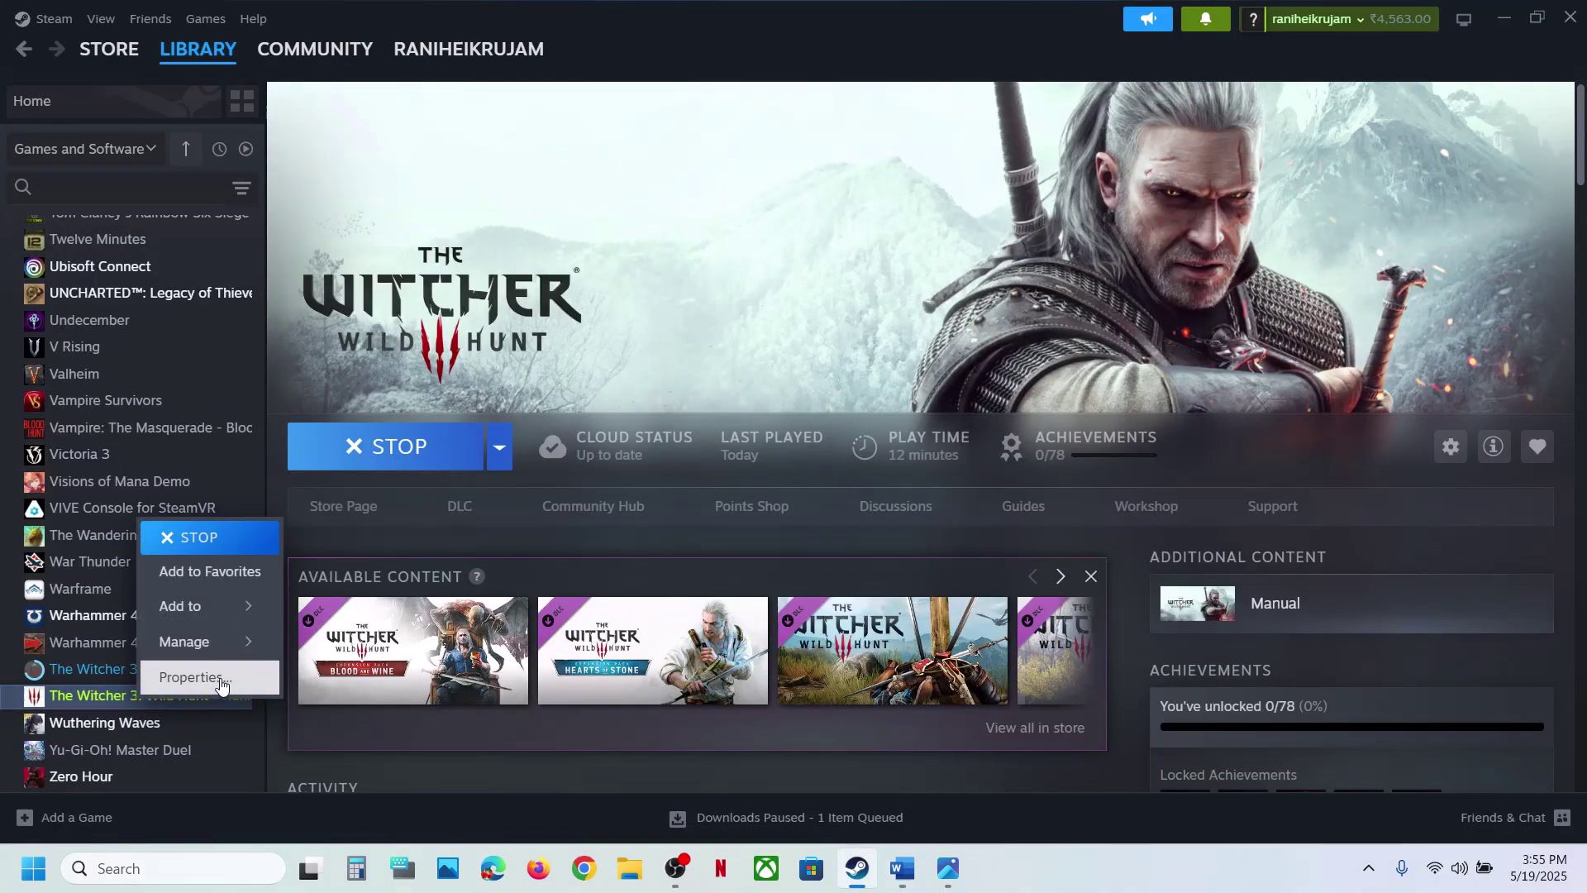
click(199, 676)
click(668, 539)
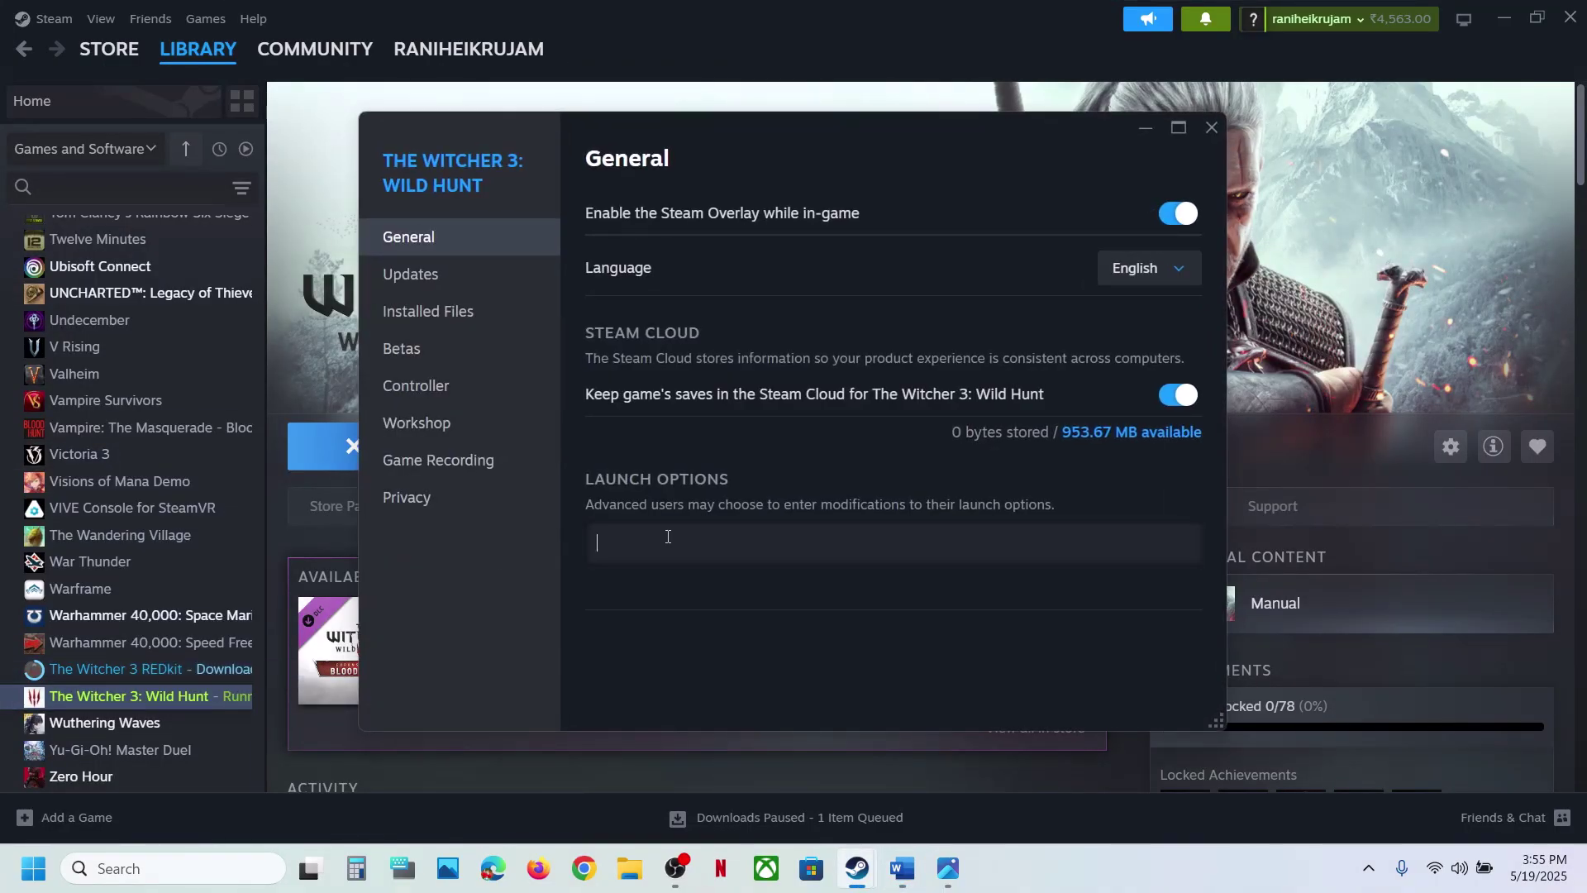
key(ctrl+v)
click(1213, 127)
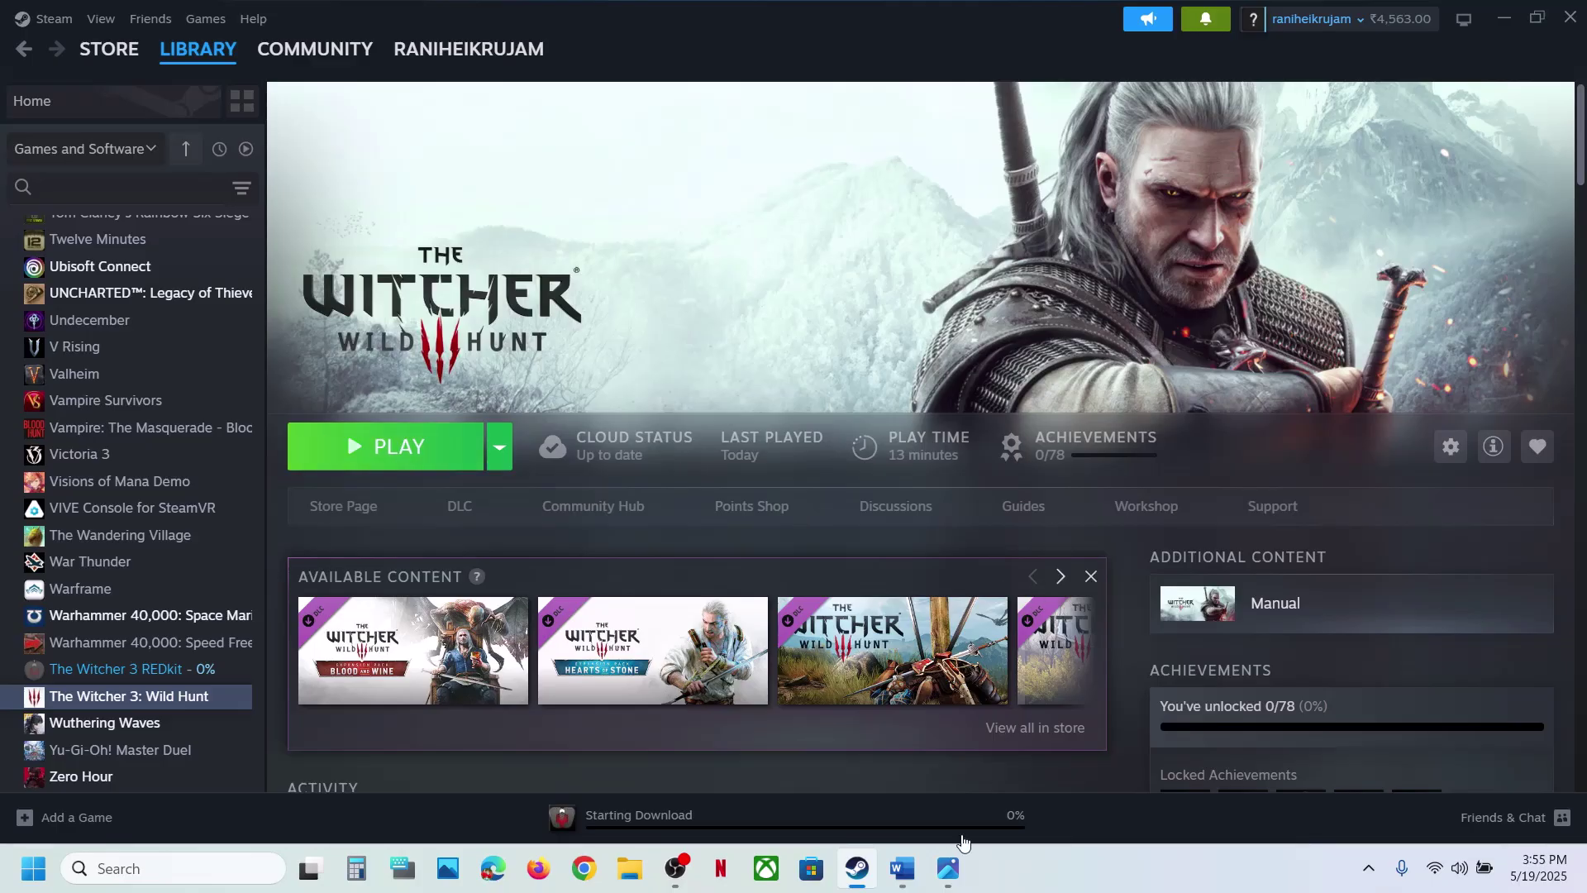
Step: Return to the Word document and highlight the mods-disabling instruction in Step 3
click(909, 868)
scroll(450, 619, down, 3)
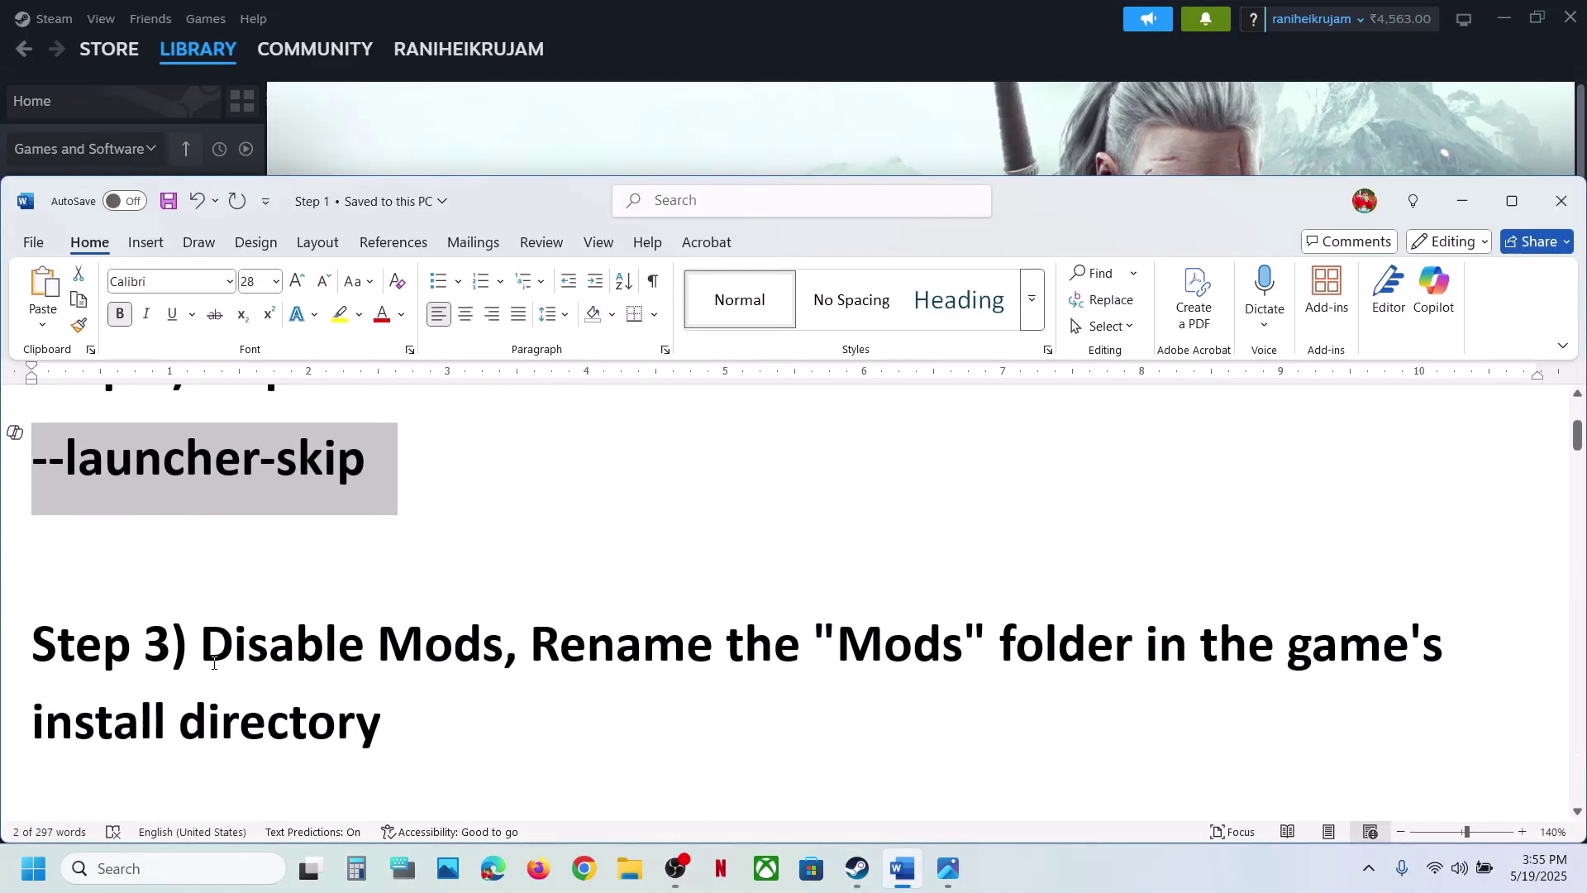
drag(210, 663, 430, 653)
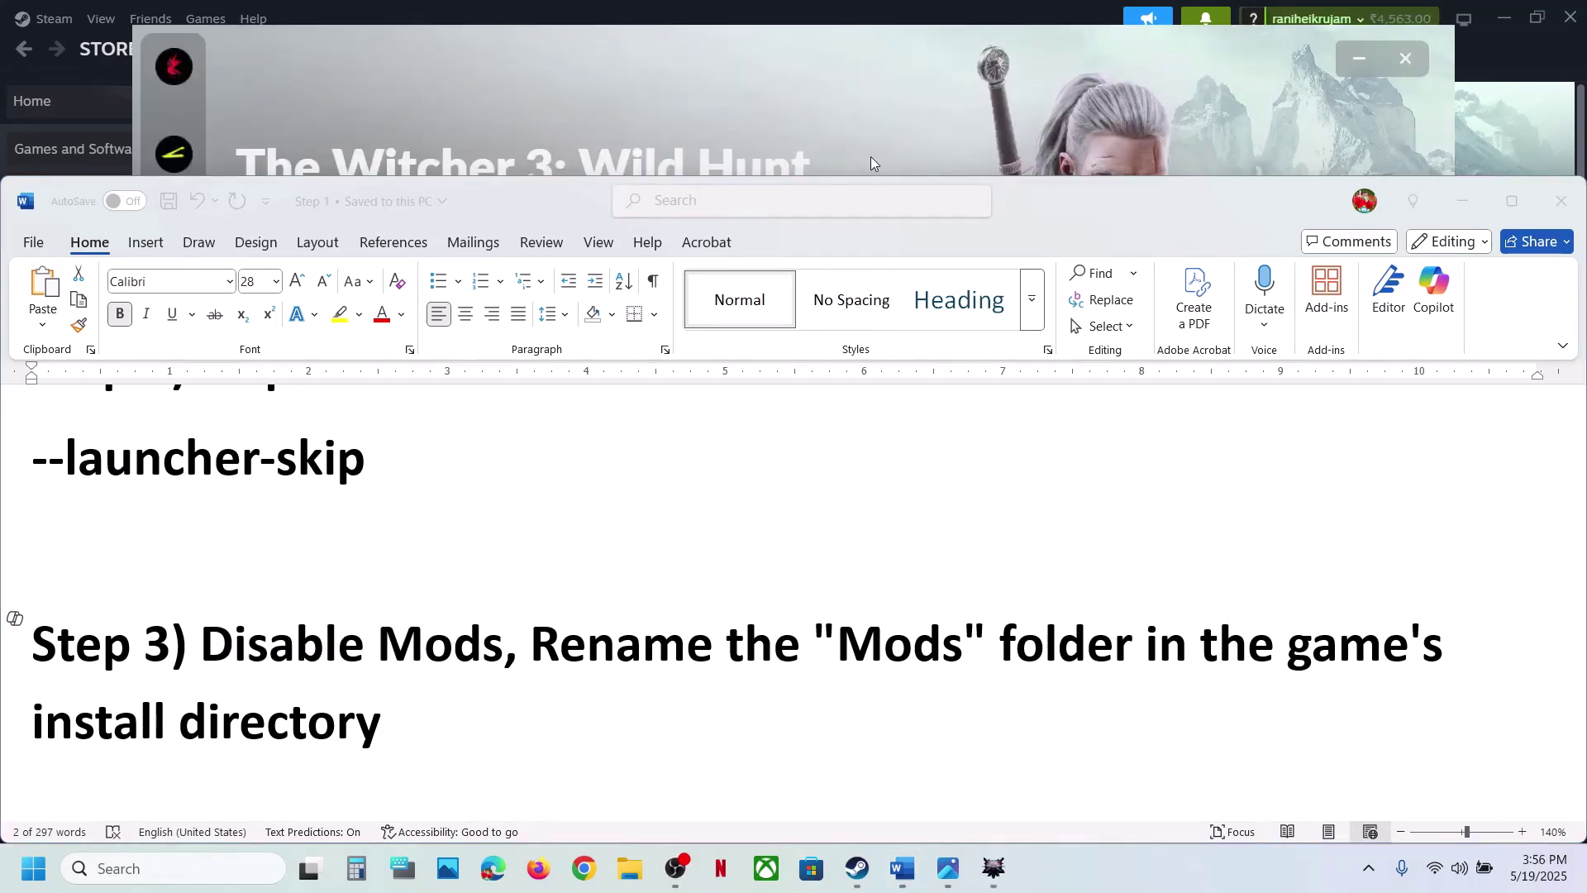
Step: Turn off mods in The Witcher 3 launcher's game settings and minimize the launcher
click(821, 101)
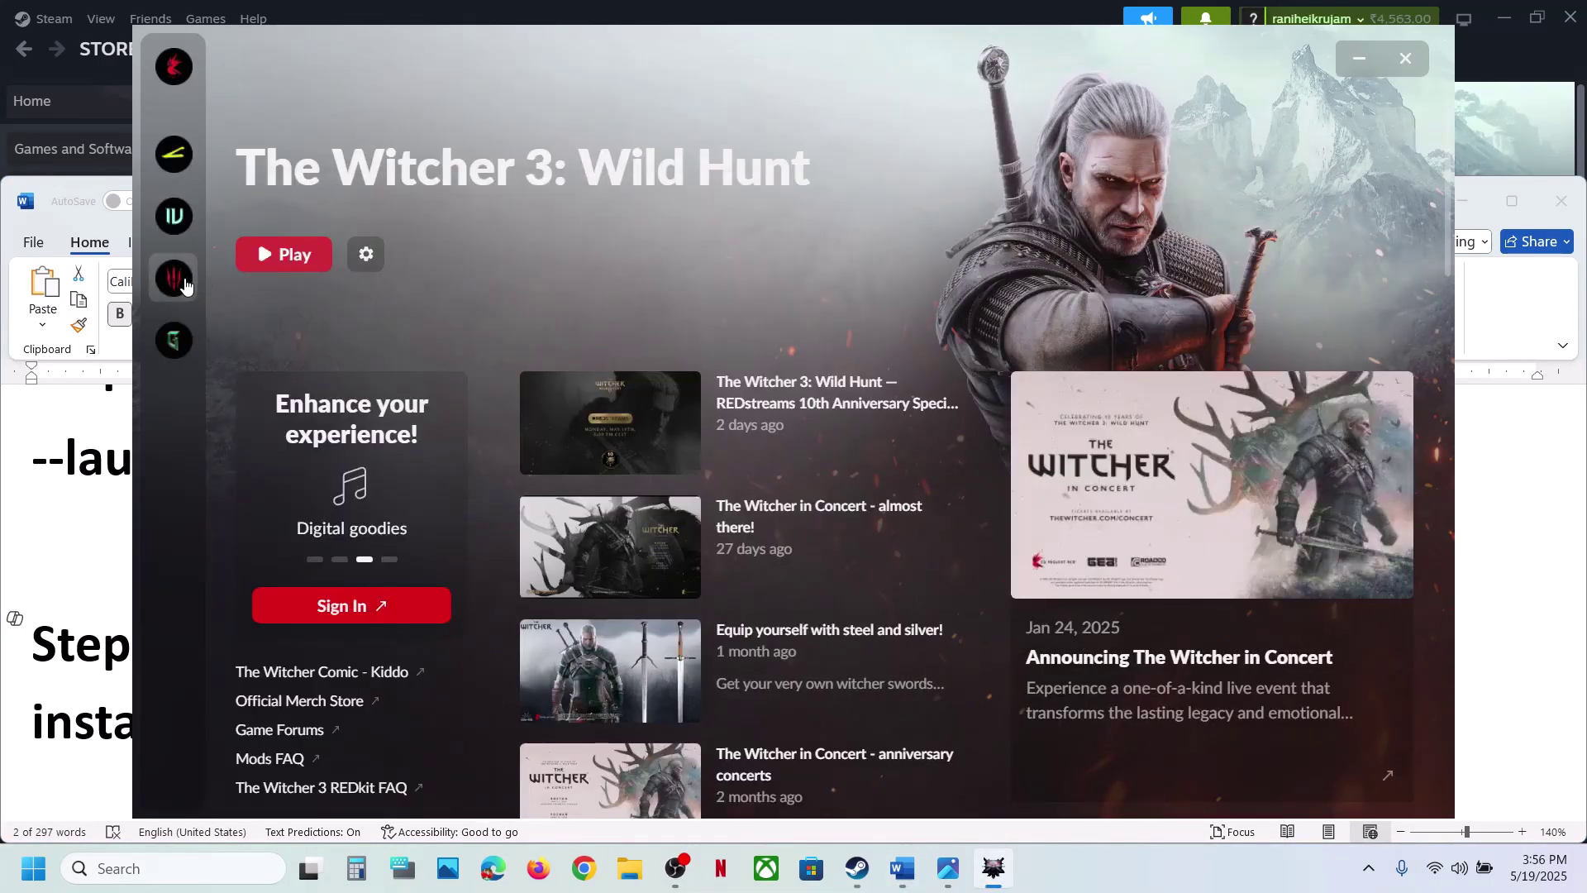
click(379, 256)
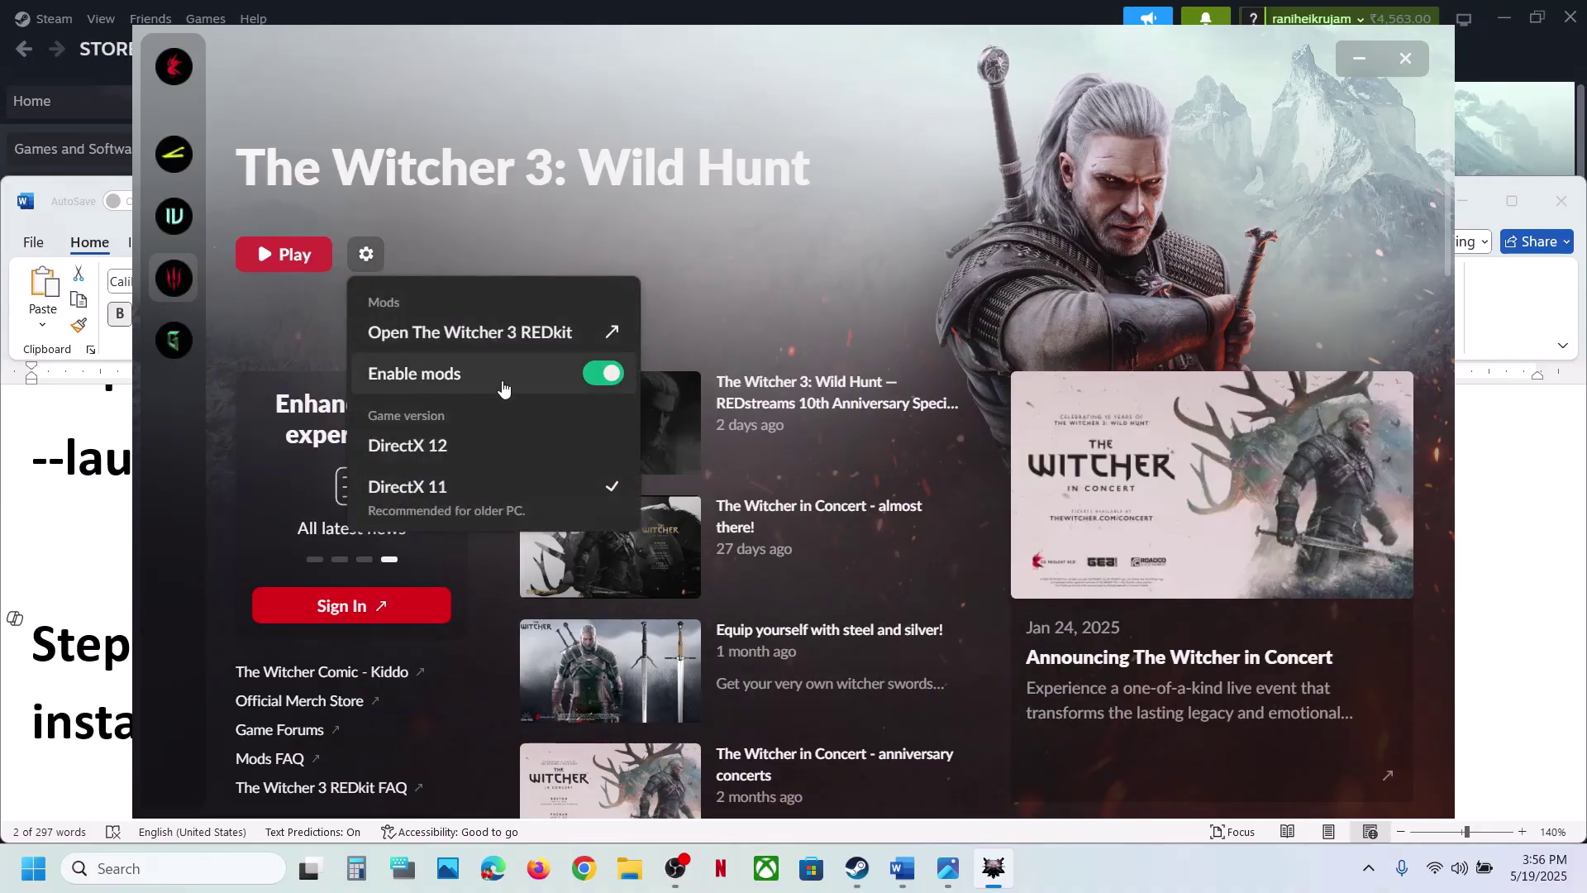
click(592, 381)
click(718, 252)
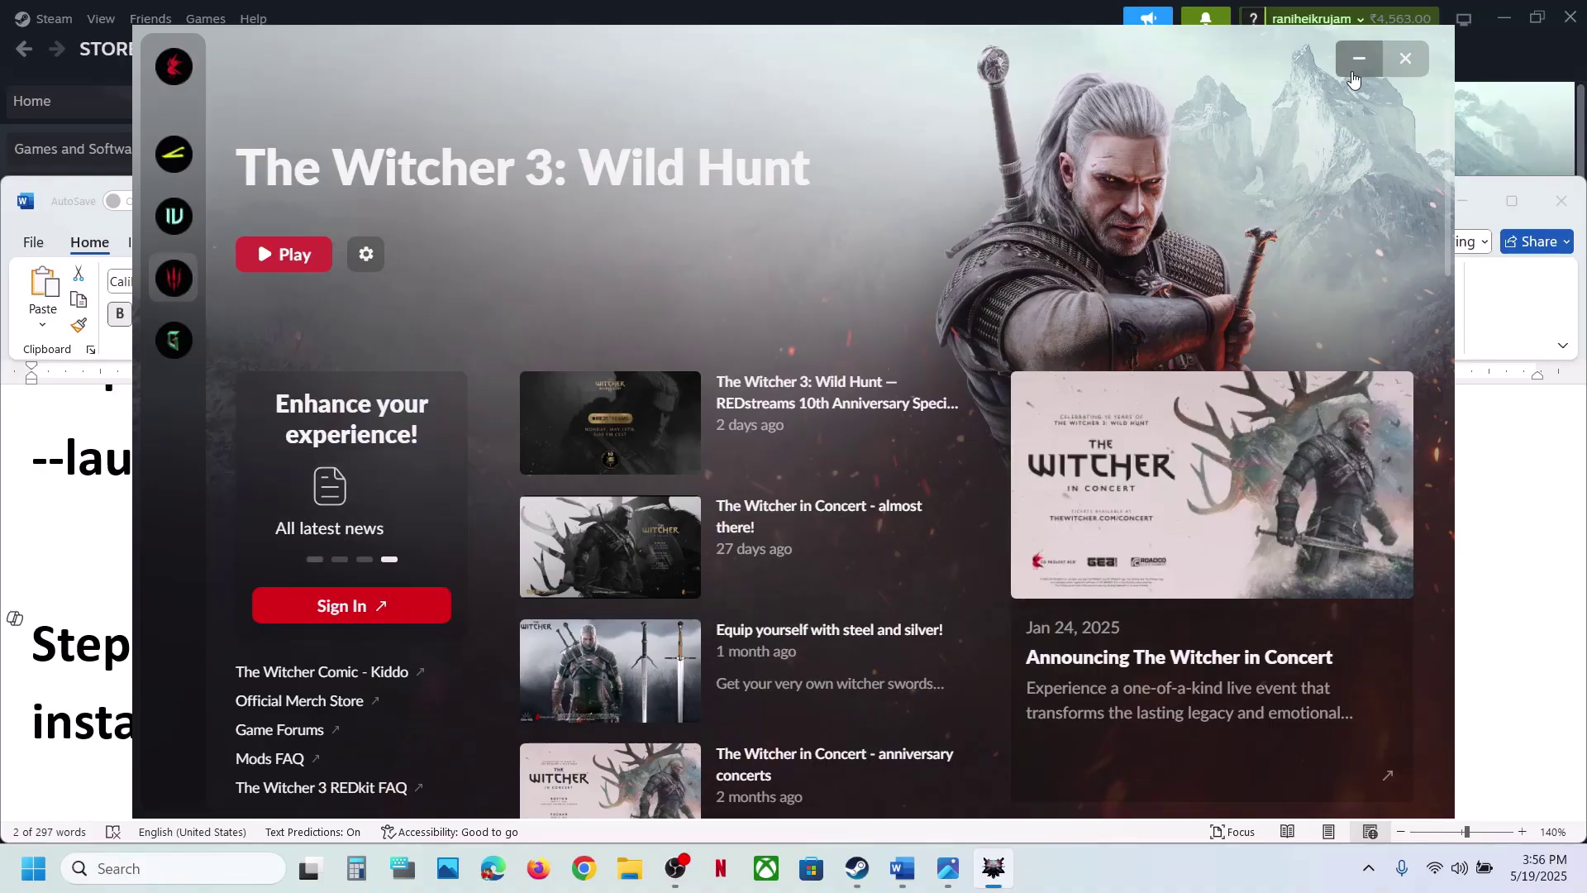
click(1359, 58)
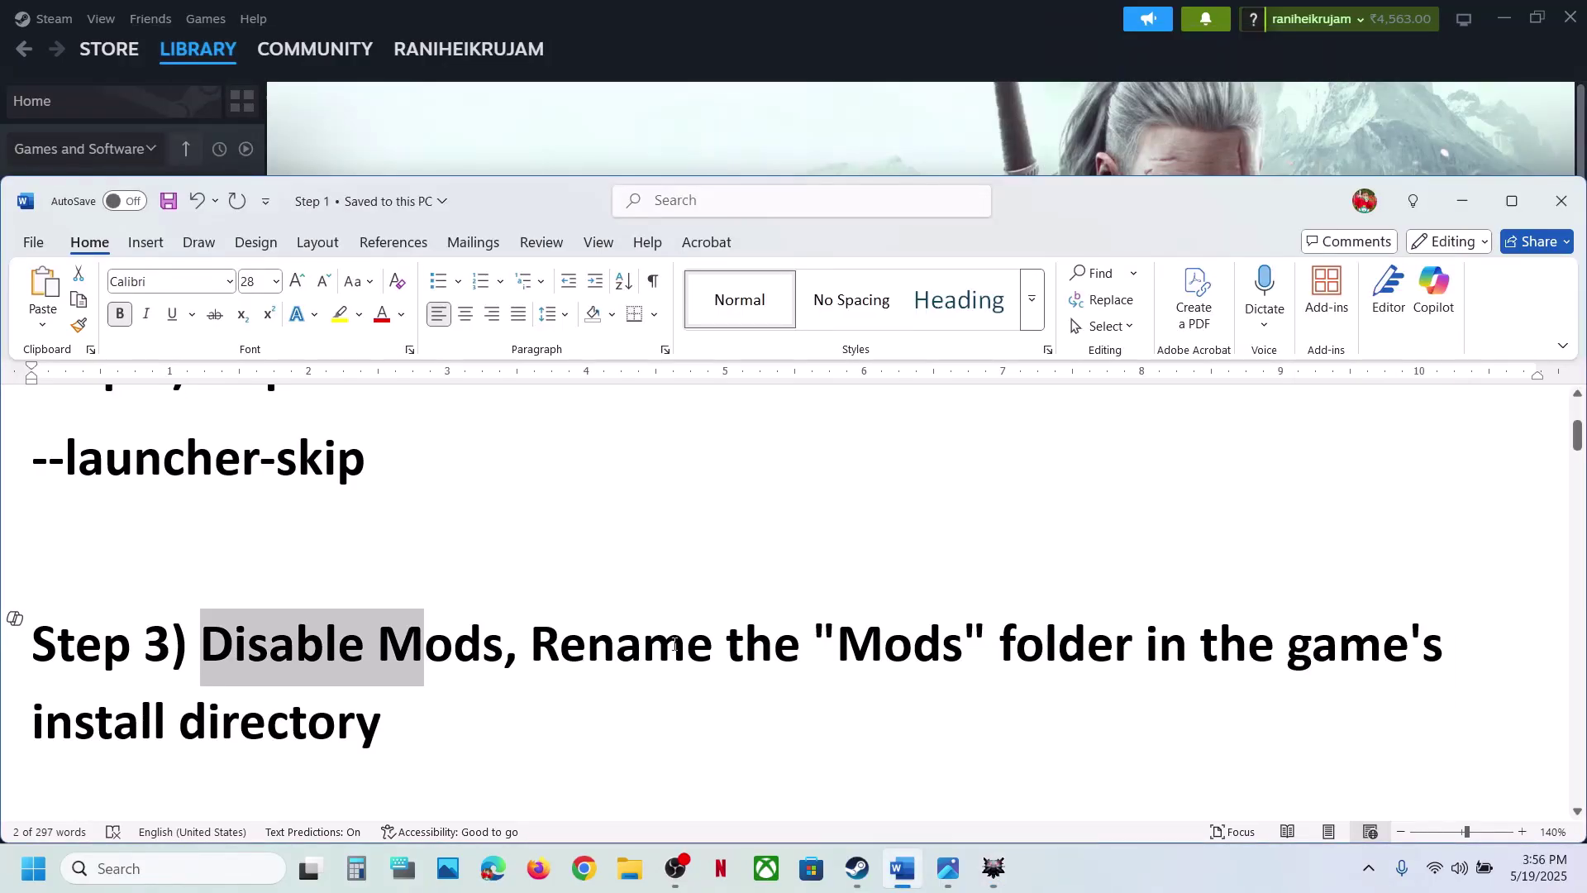
Step: Highlight the "Mods" folder renaming instruction in Word and open The Witcher 3's local files folder from Steam
drag(531, 647, 382, 719)
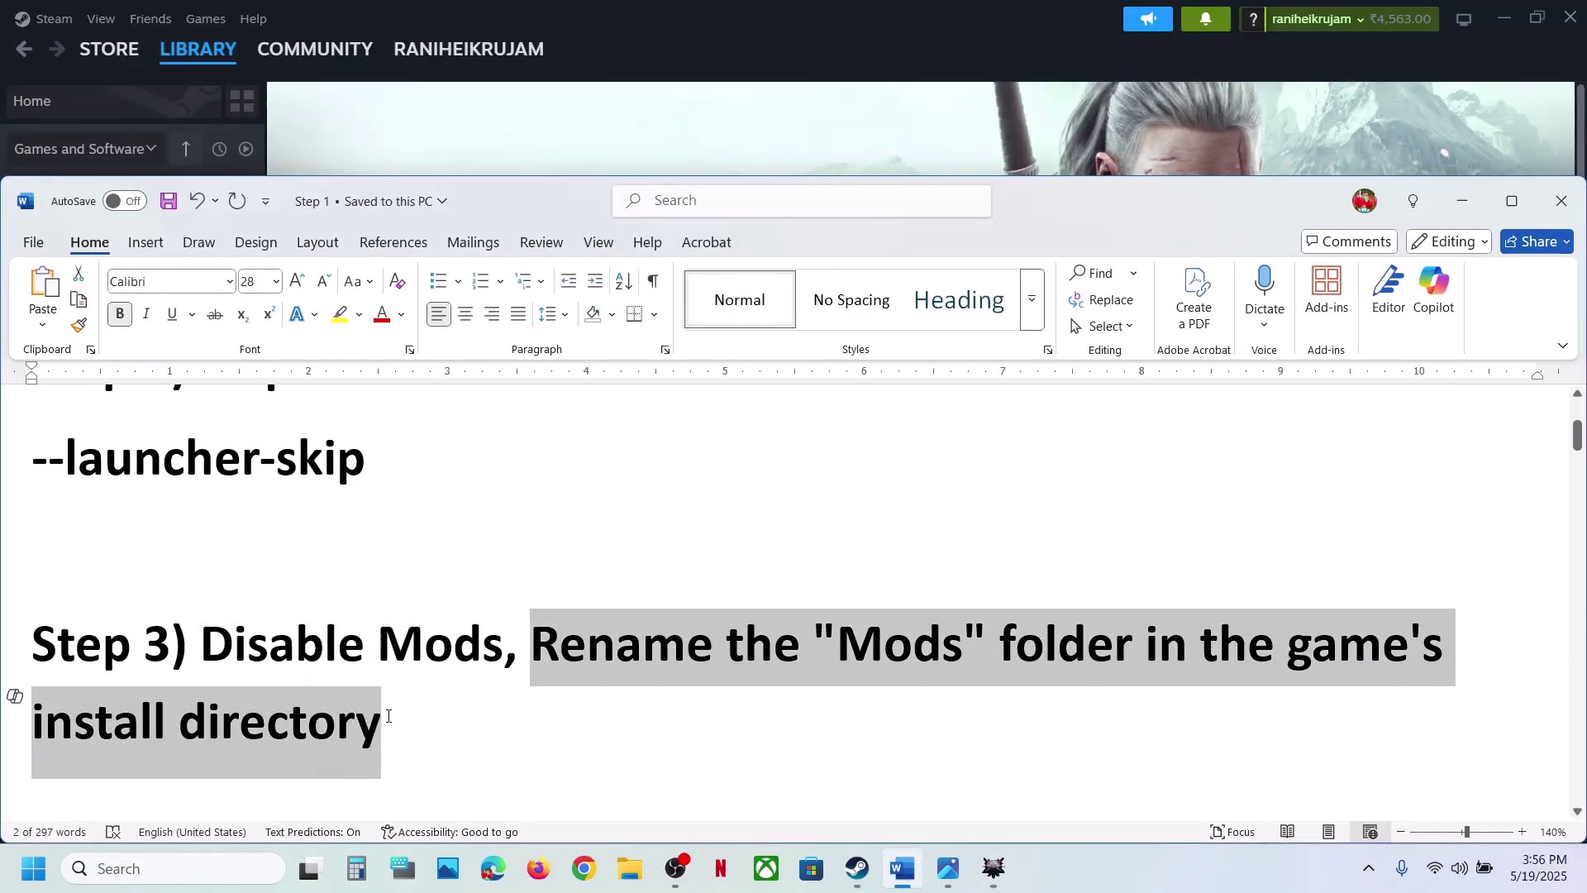
click(645, 130)
right_click(125, 695)
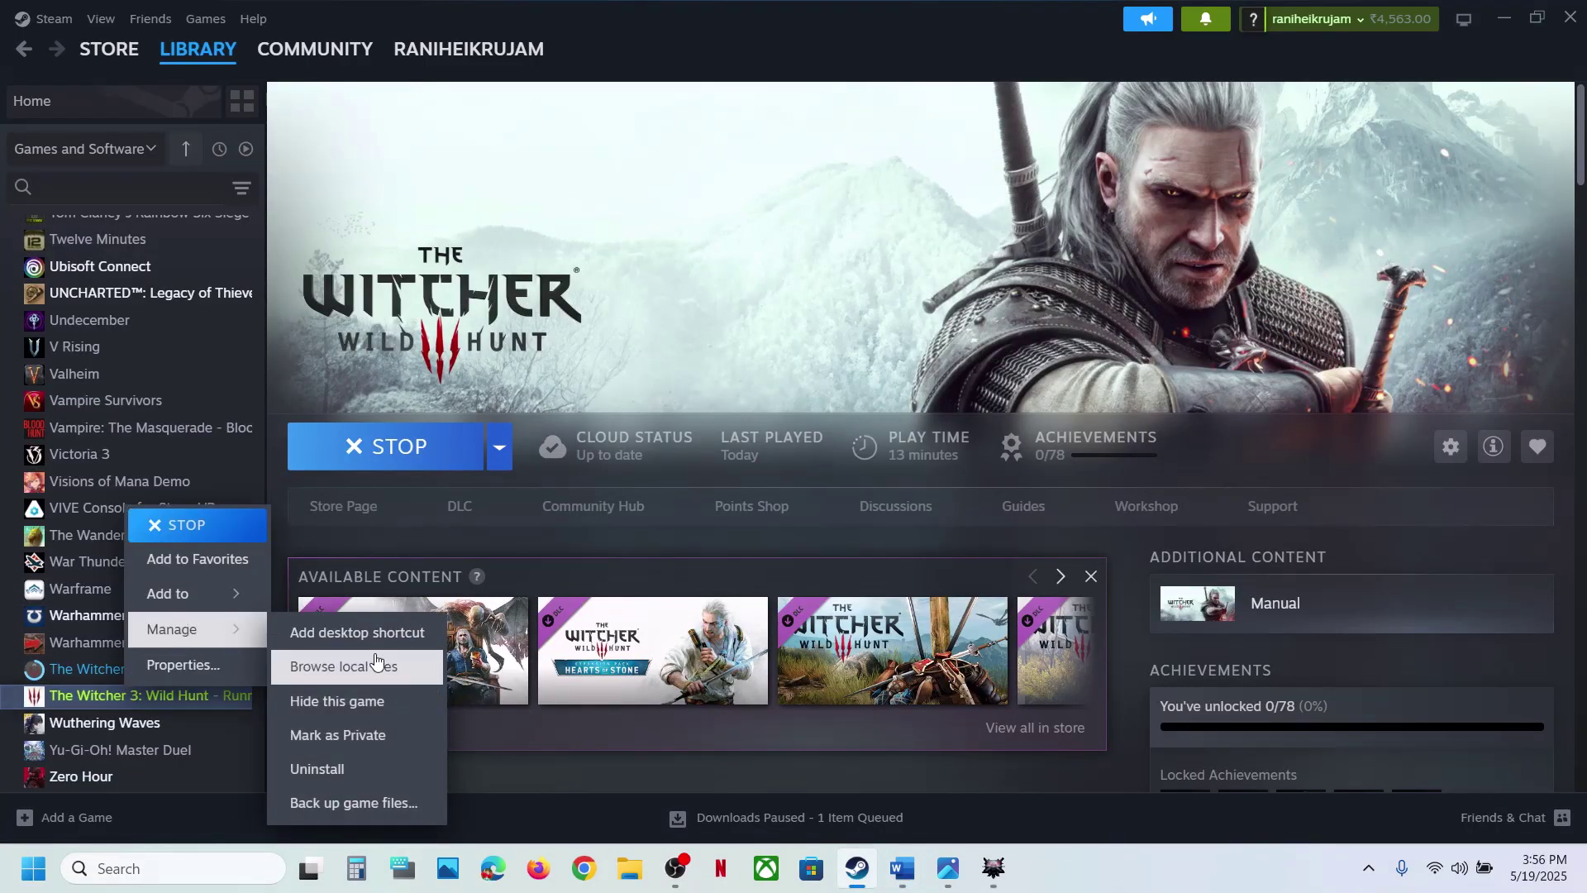
click(376, 659)
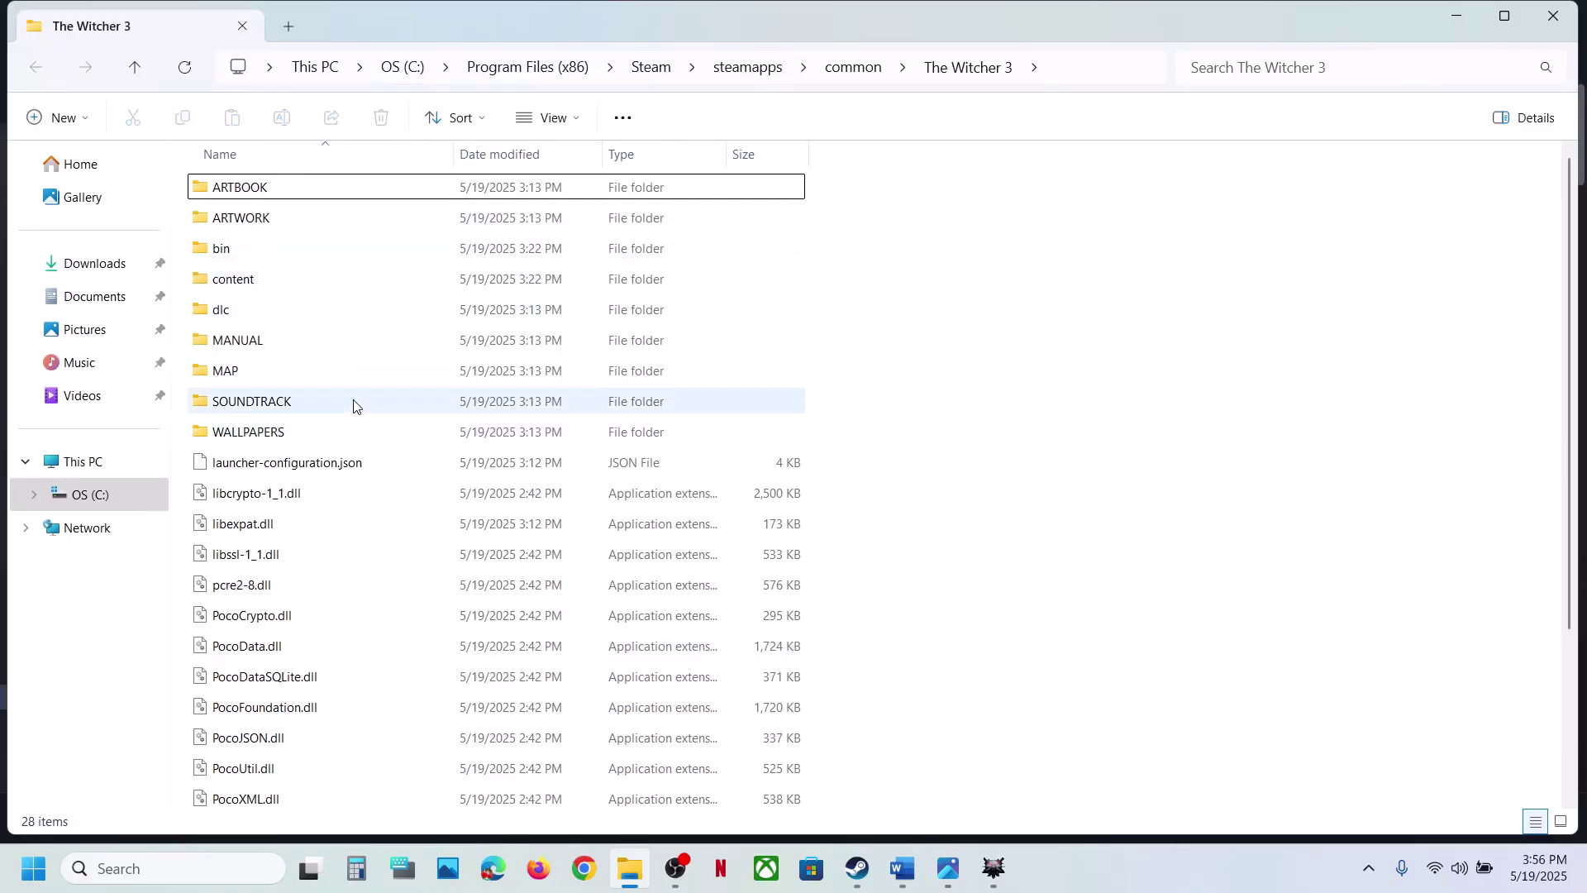
Step: Examine the game's install directory for a Mods folder, including inside the dlc and content folders
scroll(354, 404, down, 2)
scroll(355, 404, up, 2)
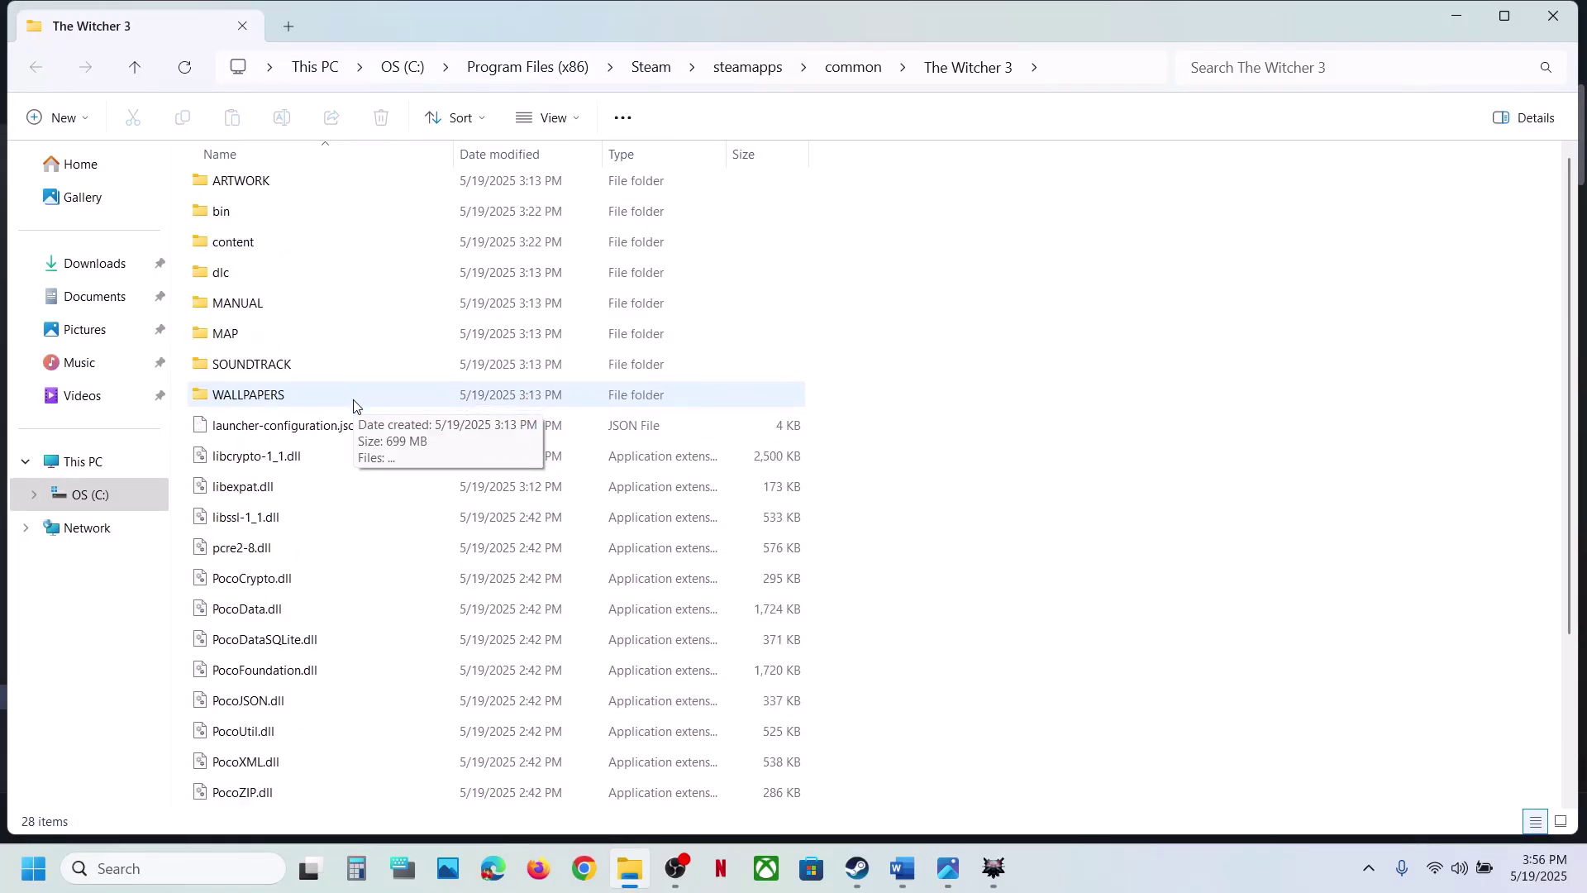
scroll(355, 404, up, 1)
double_click(283, 306)
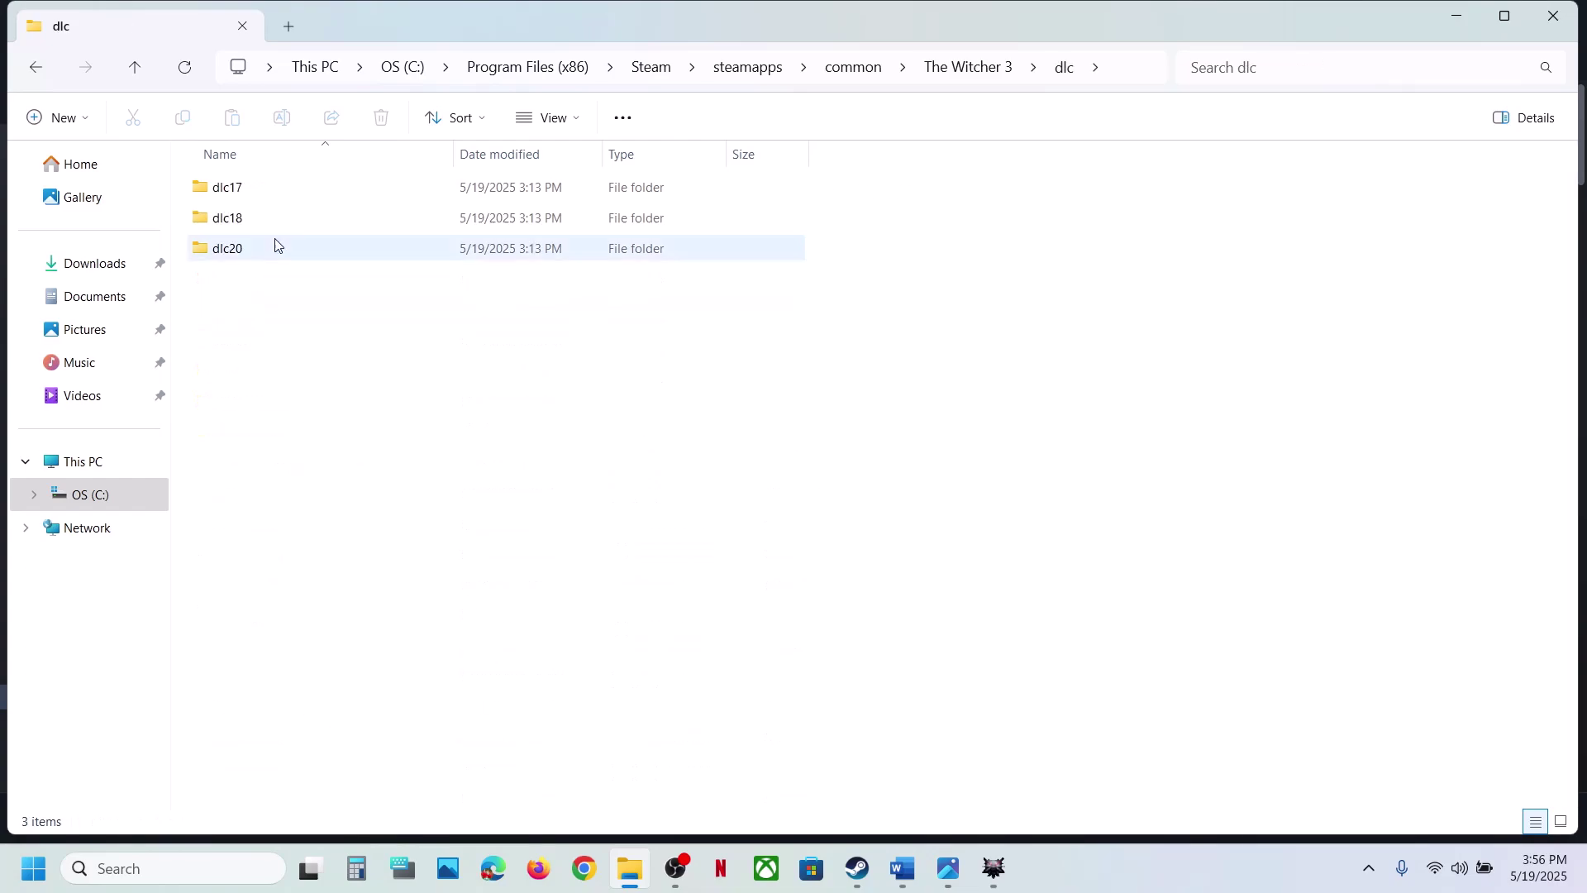
click(135, 68)
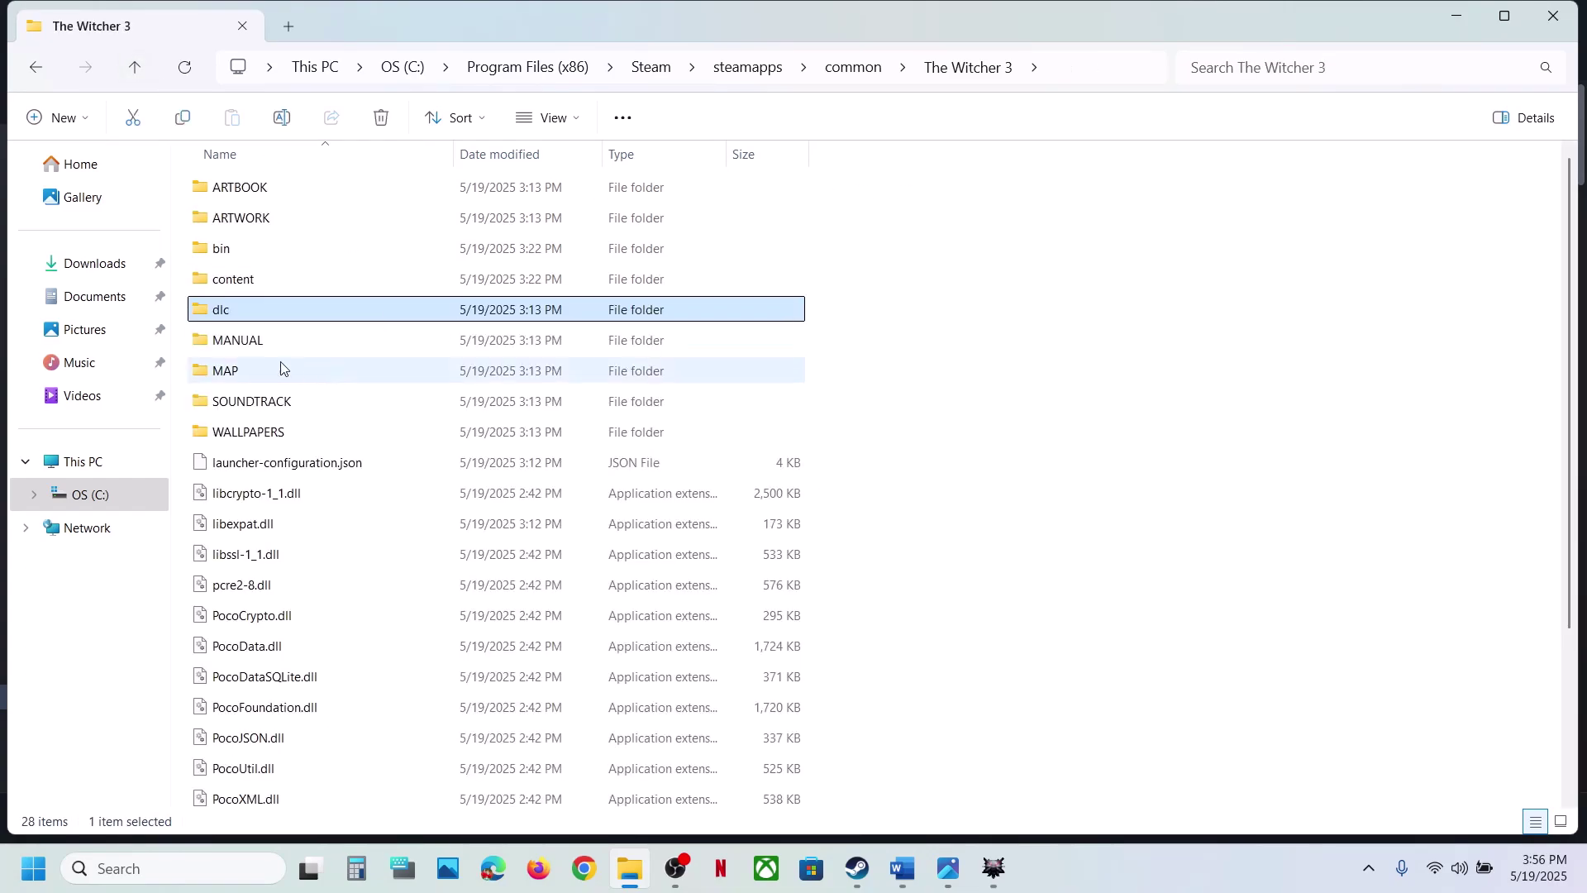
double_click(238, 281)
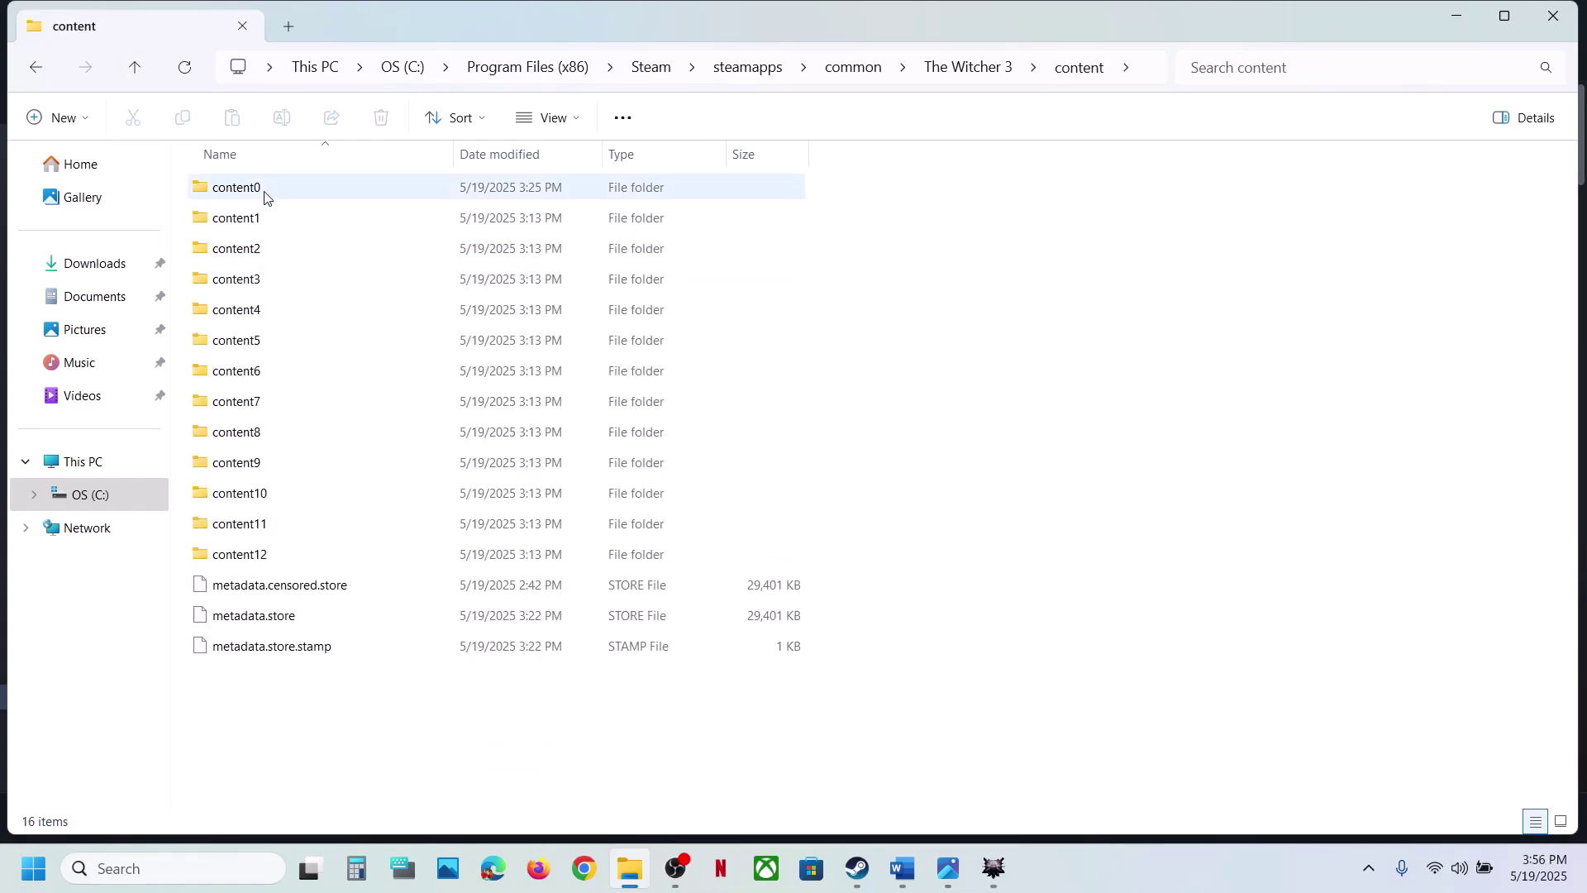
click(146, 70)
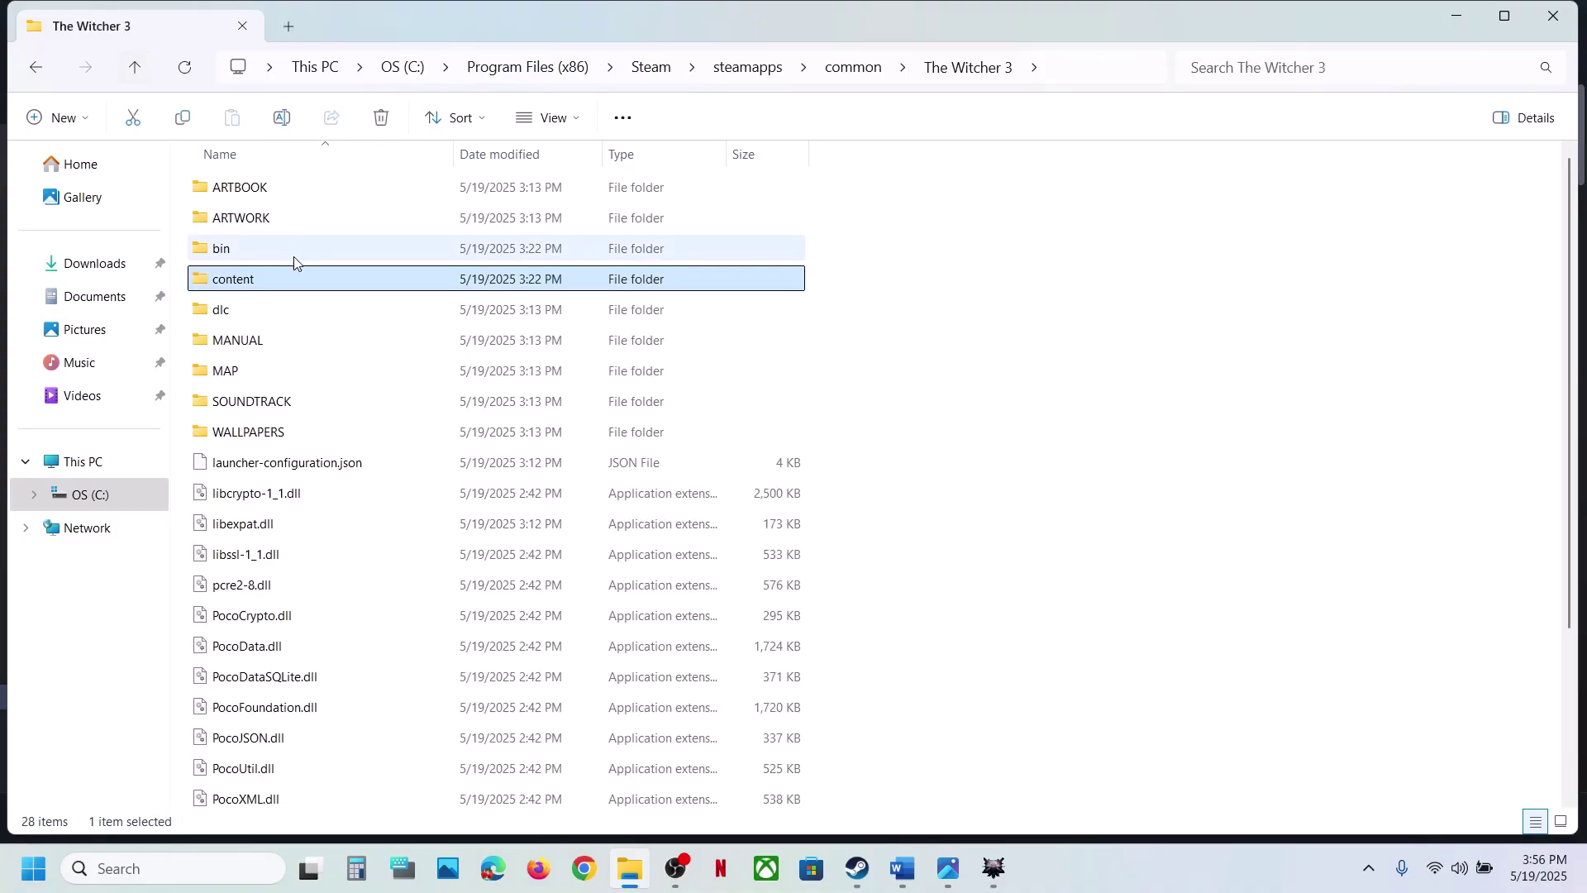
right_click(253, 349)
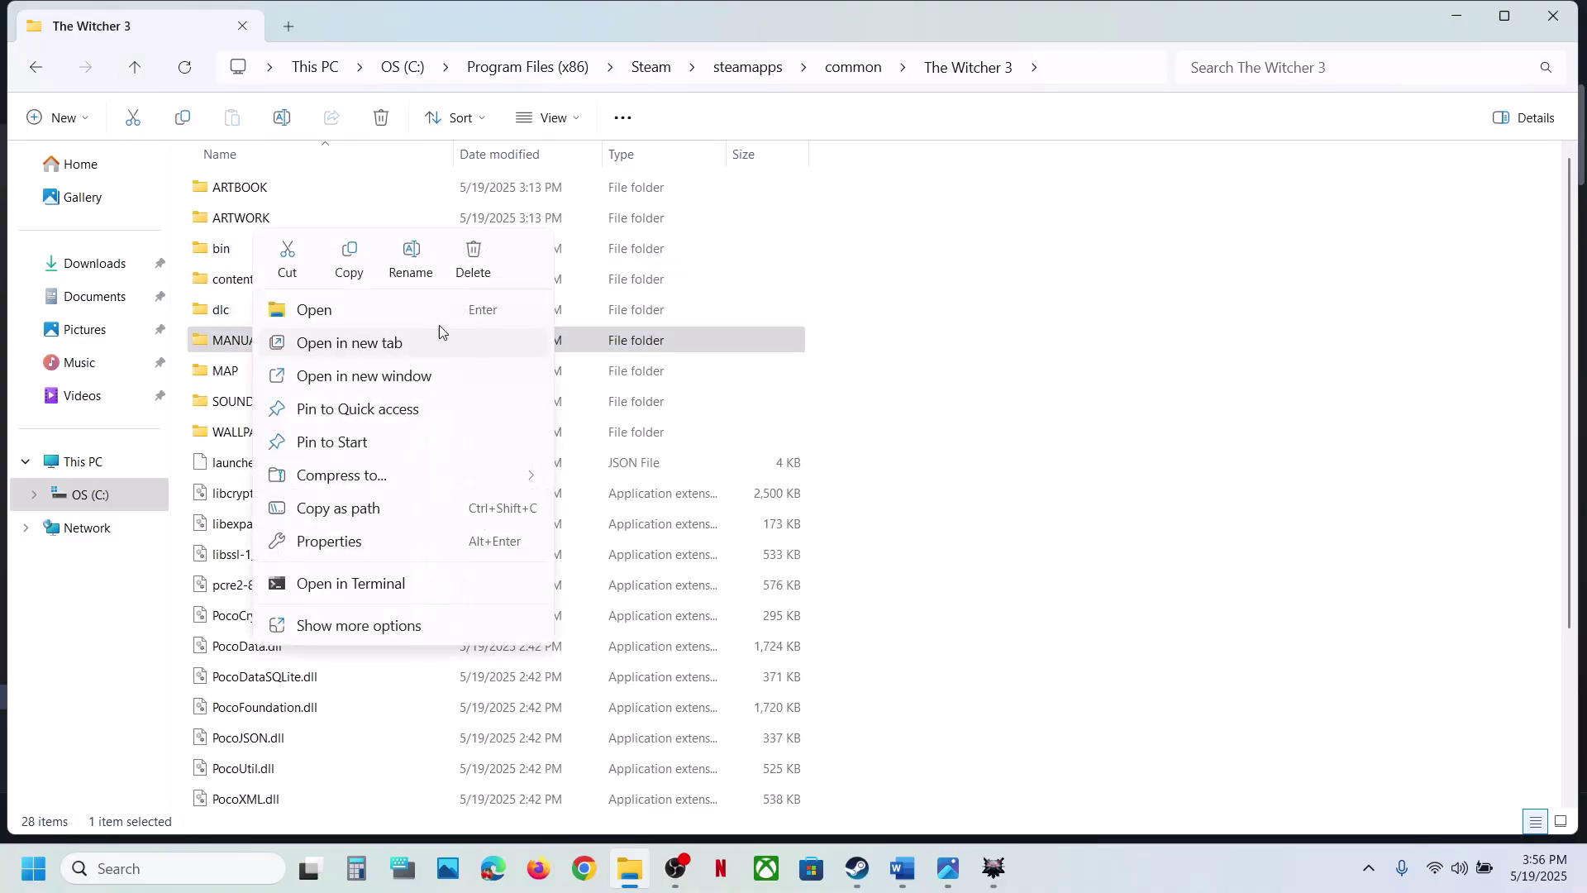
click(938, 432)
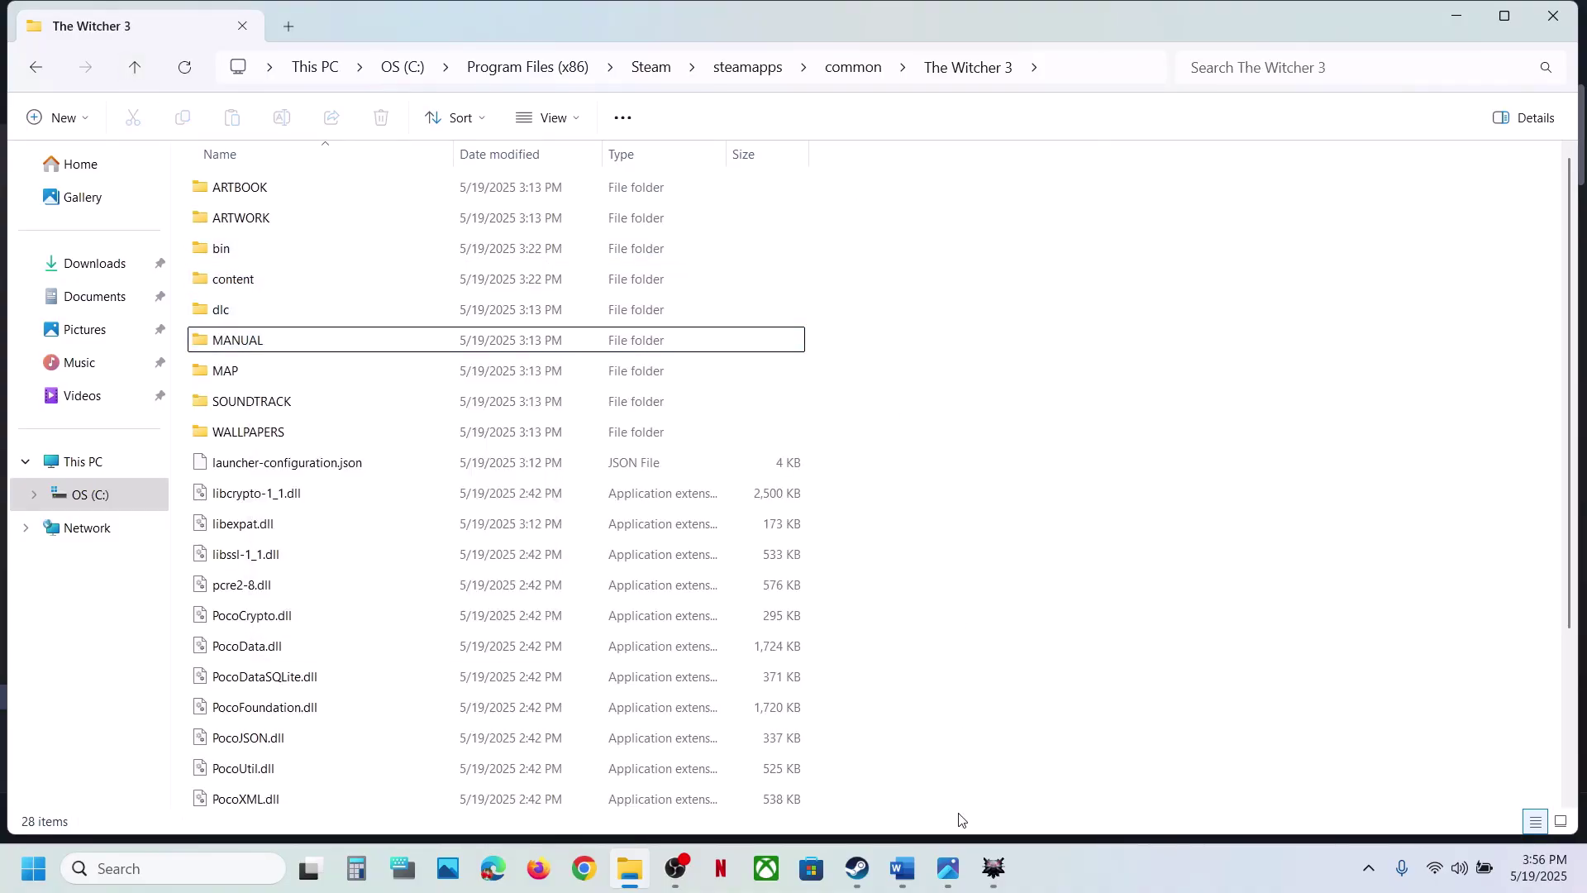
Step: Return to the Word document, go over Step 3 and highlight "classic version" in Step 4
click(900, 864)
click(406, 724)
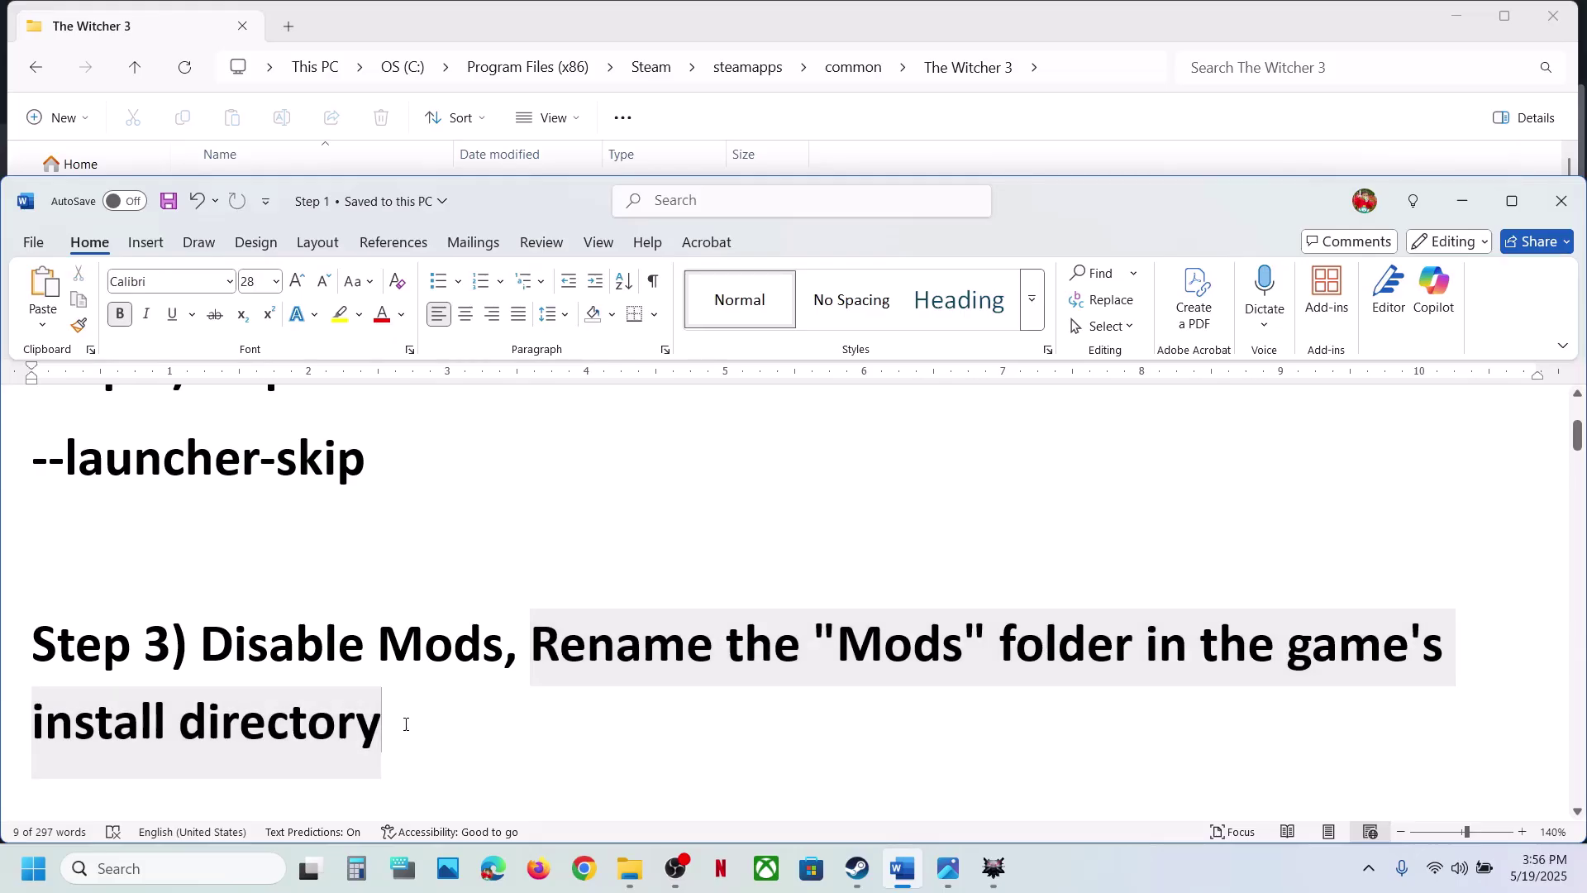
drag(401, 720, 227, 667)
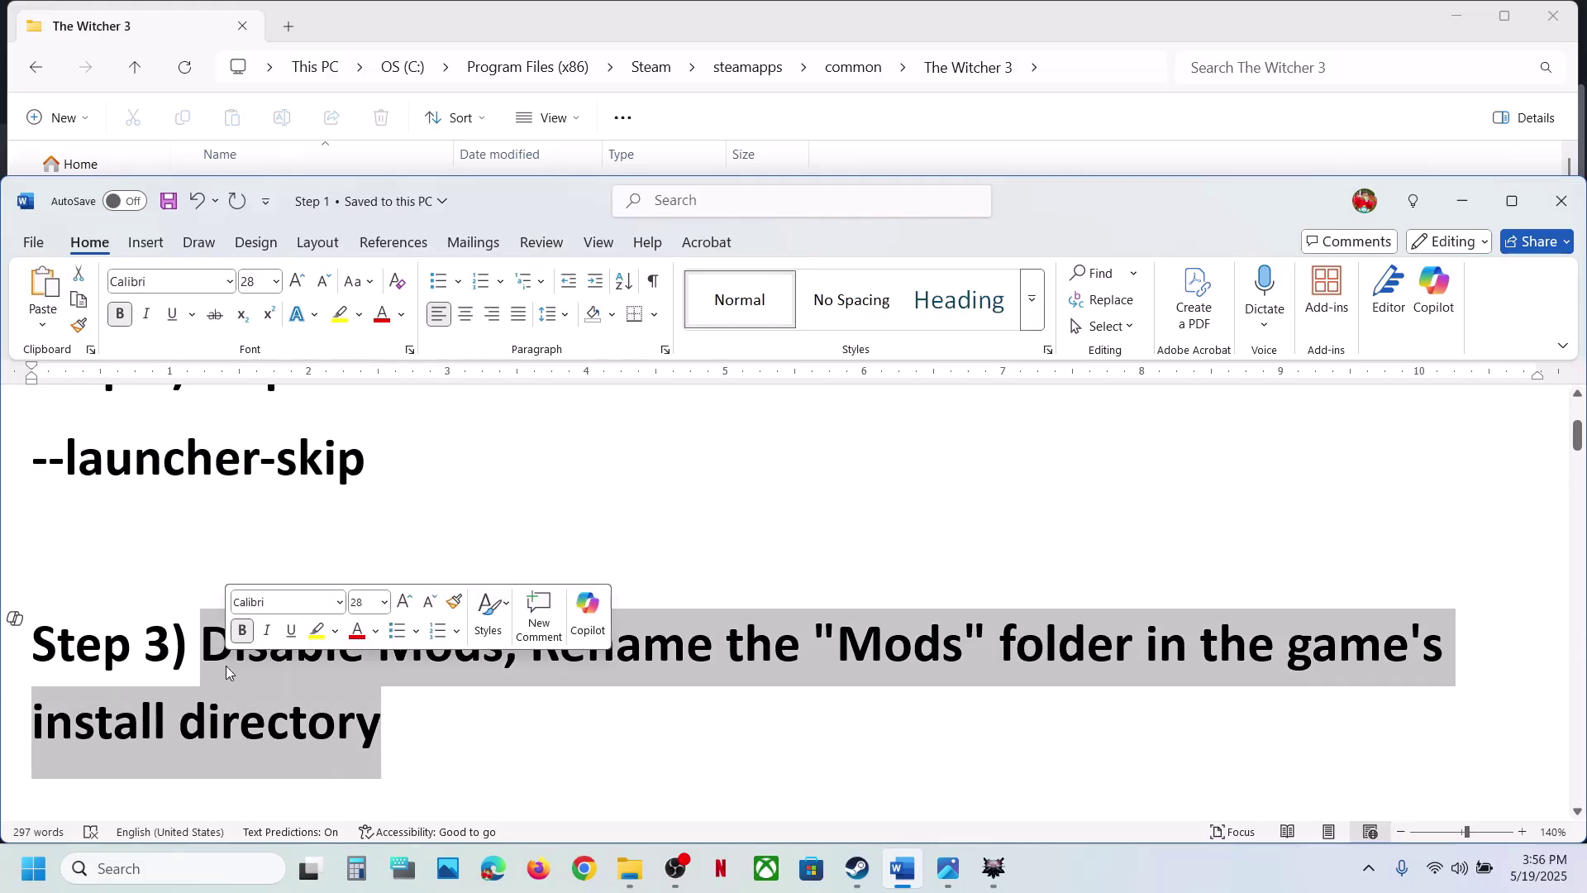
click(398, 713)
scroll(398, 713, down, 3)
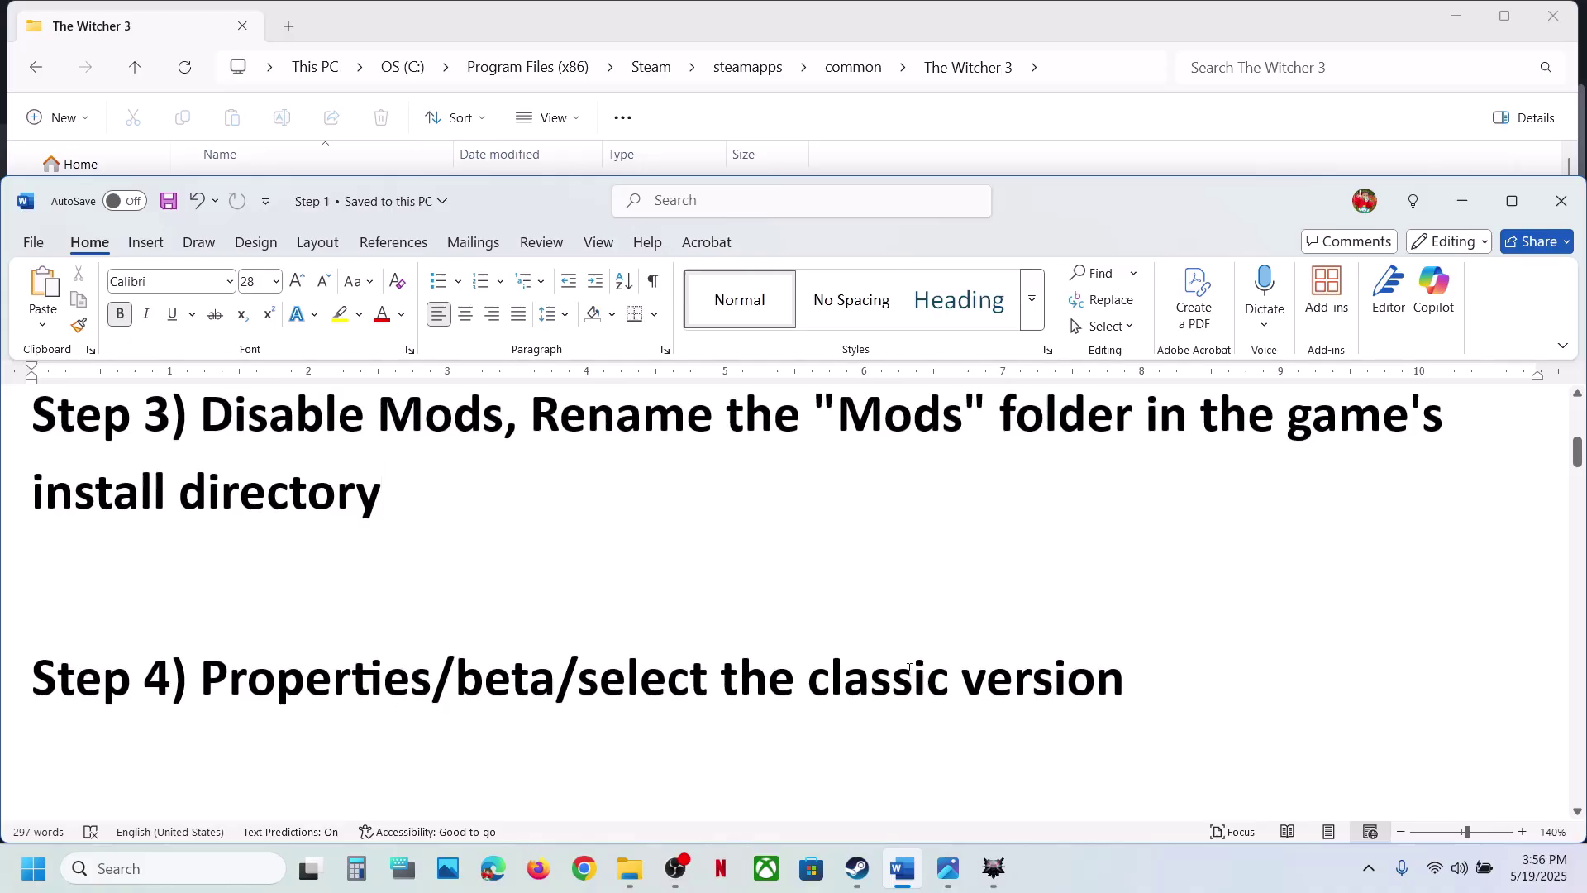
drag(814, 670, 1145, 674)
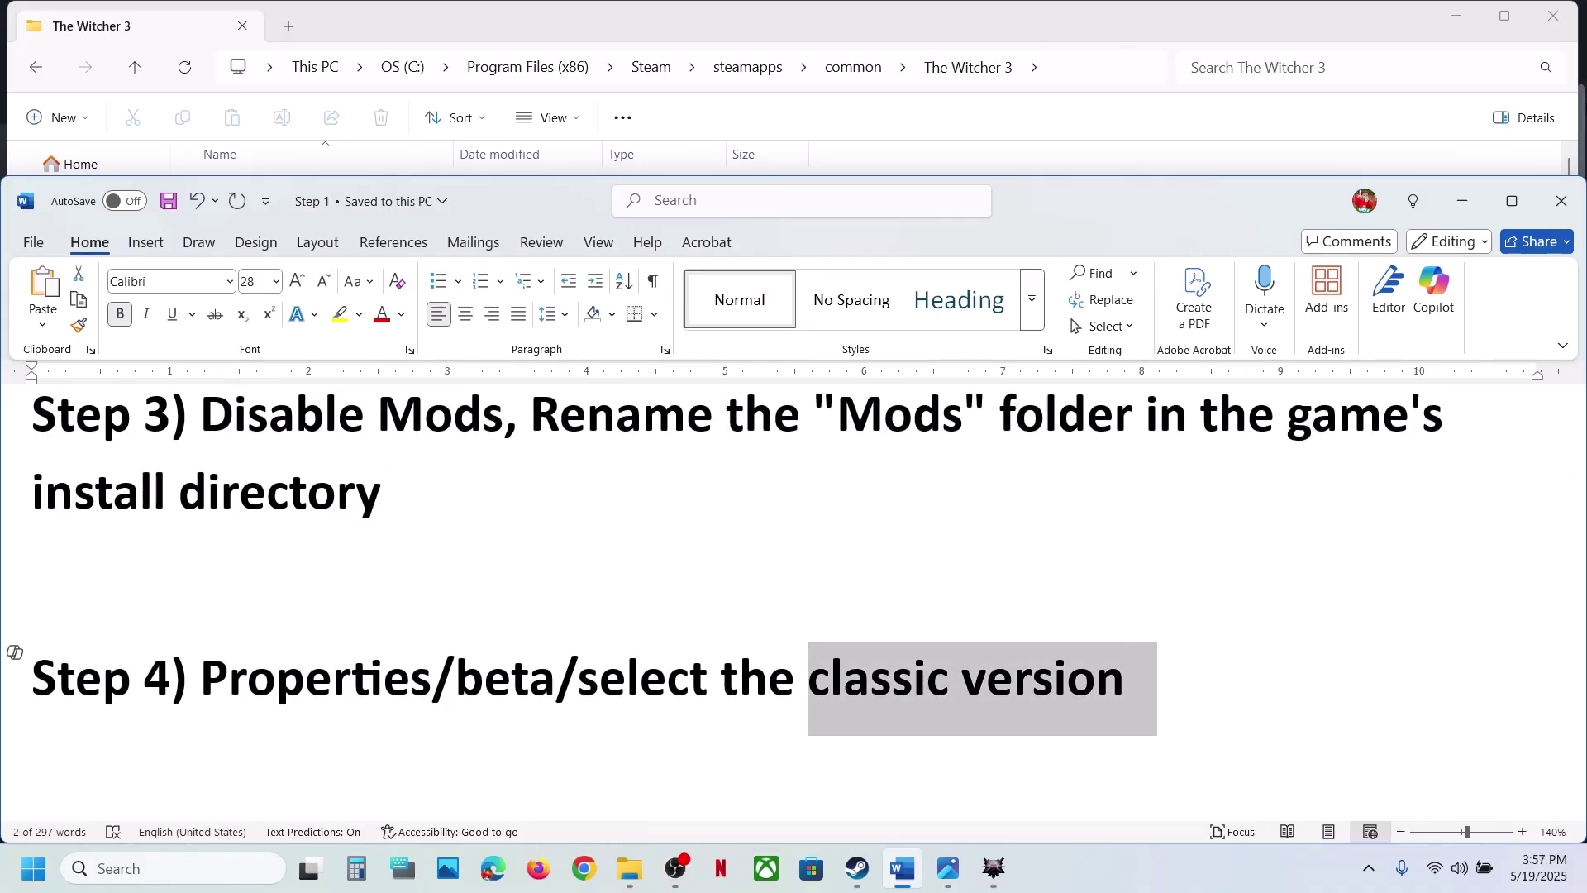
Step: Switch to Steam and exit the running game The Witcher 3: Wild Hunt
click(857, 868)
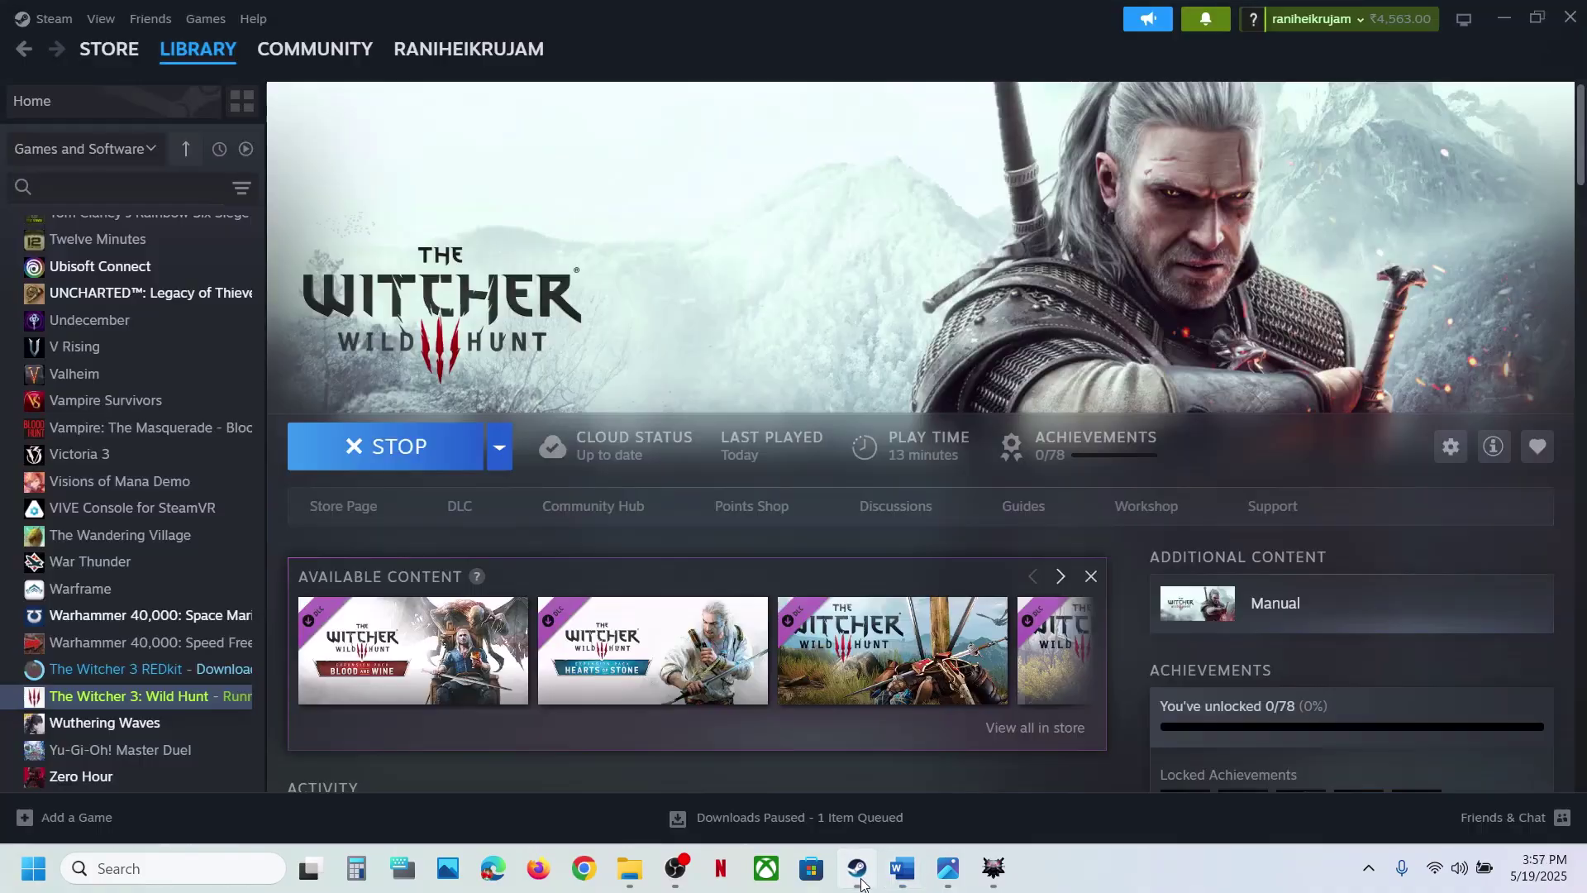
click(355, 446)
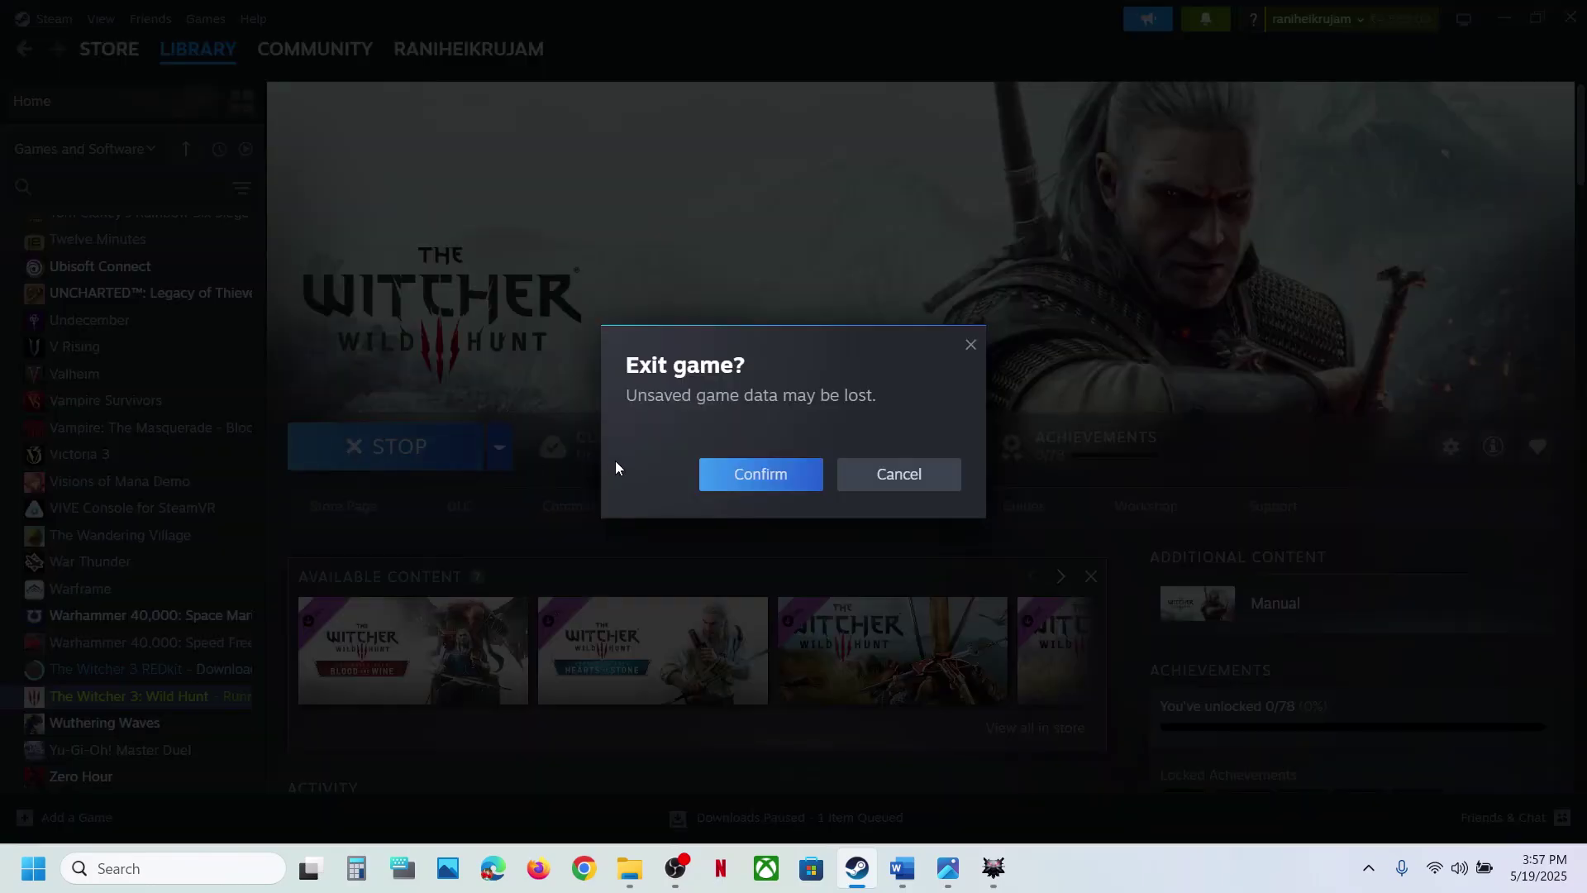
click(716, 477)
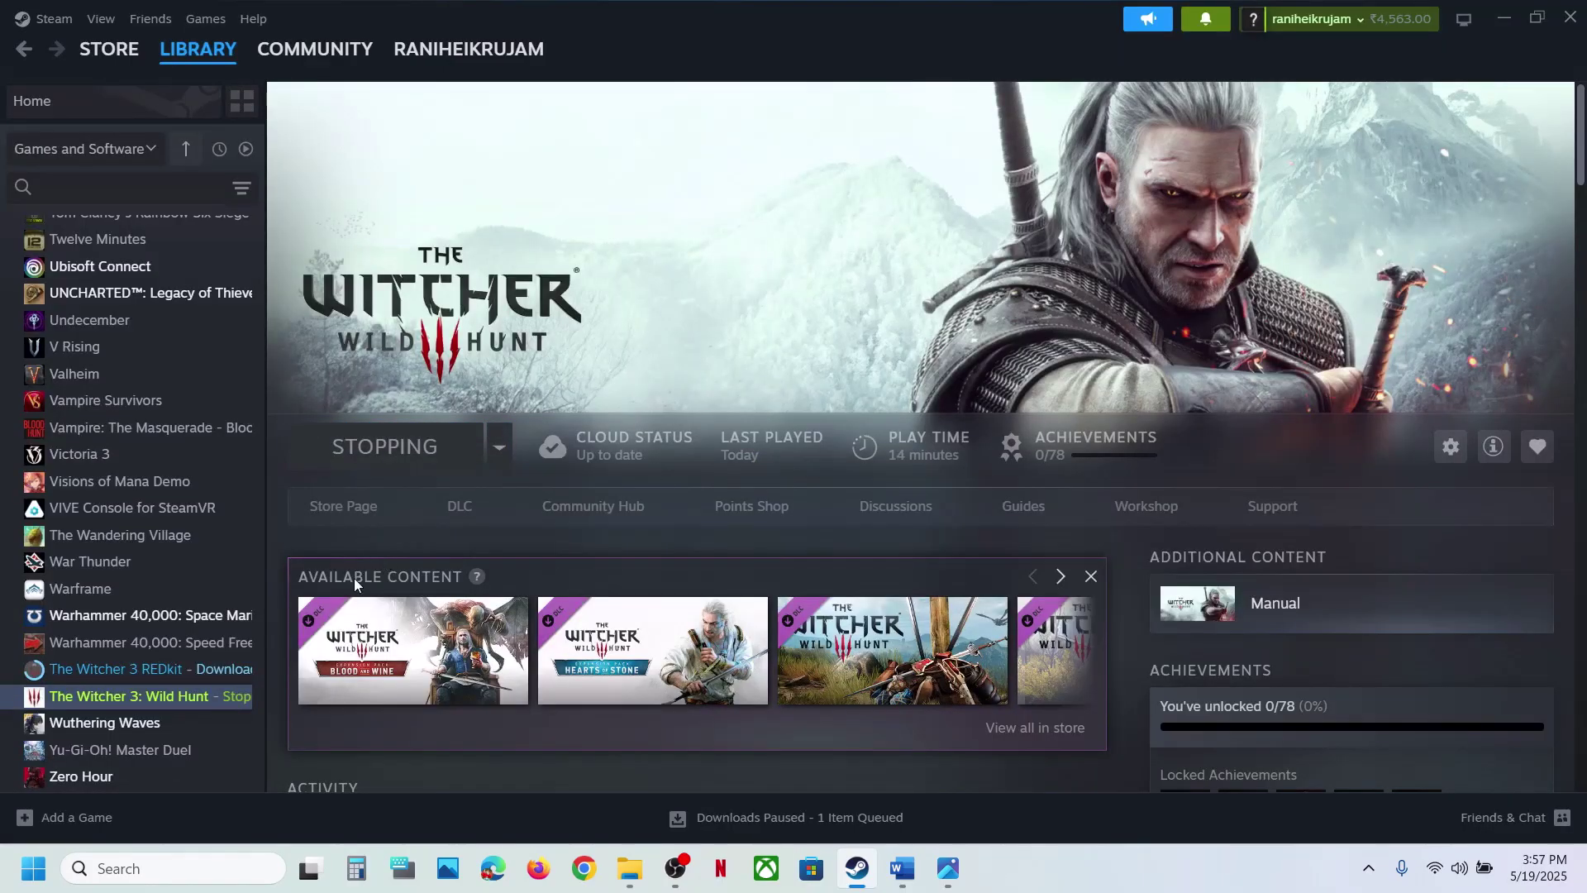
Step: Opt The Witcher 3: Wild Hunt into the classic beta branch (Patch 1.32) and start its update
right_click(159, 697)
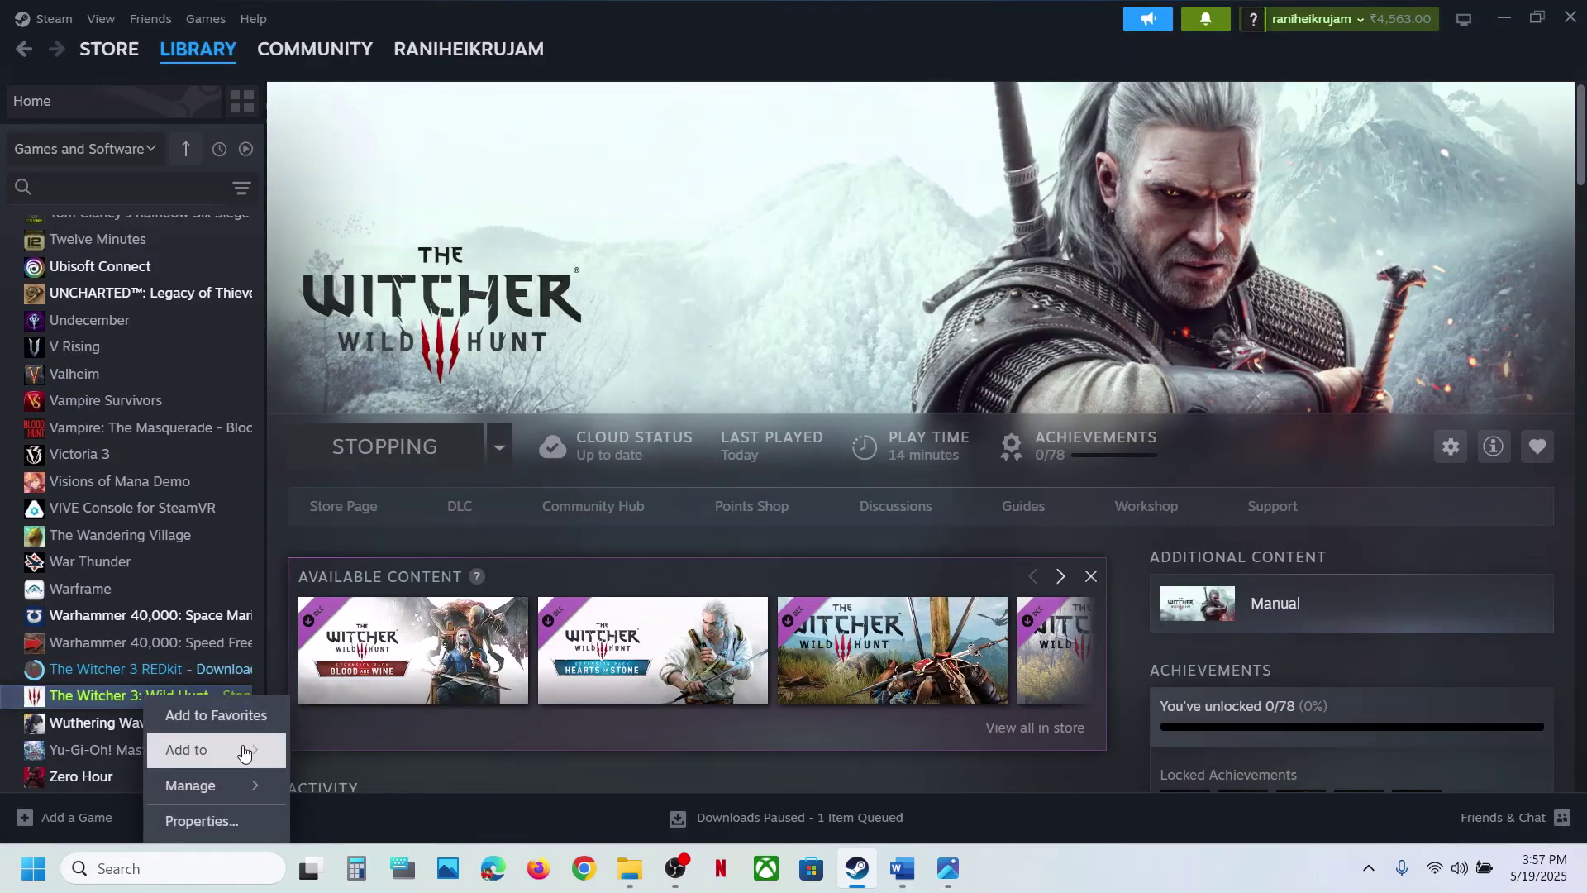
click(219, 818)
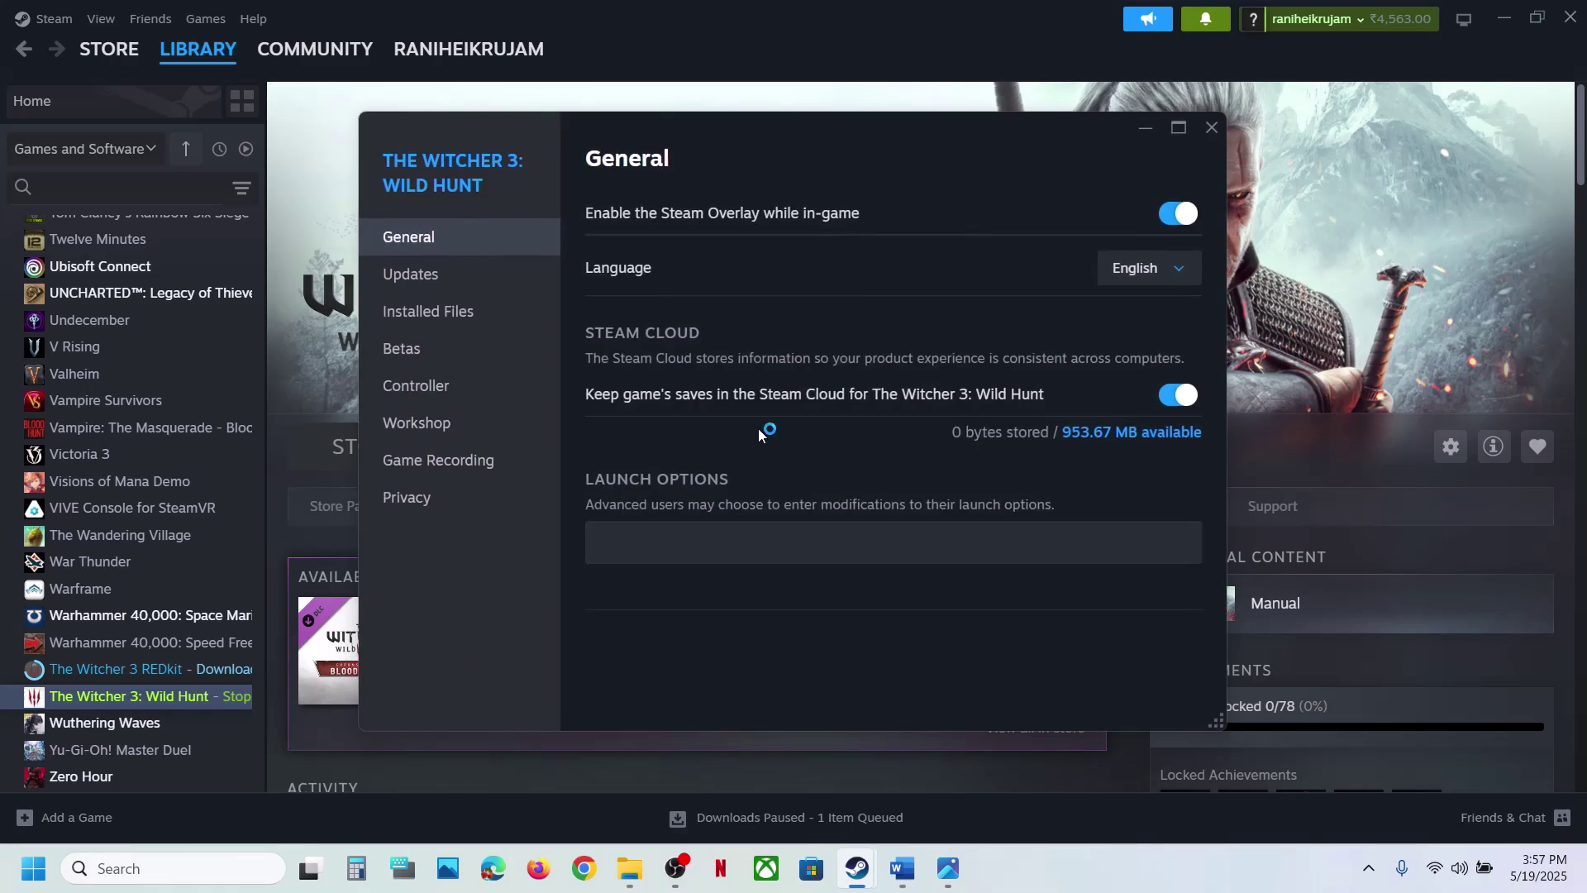
click(416, 362)
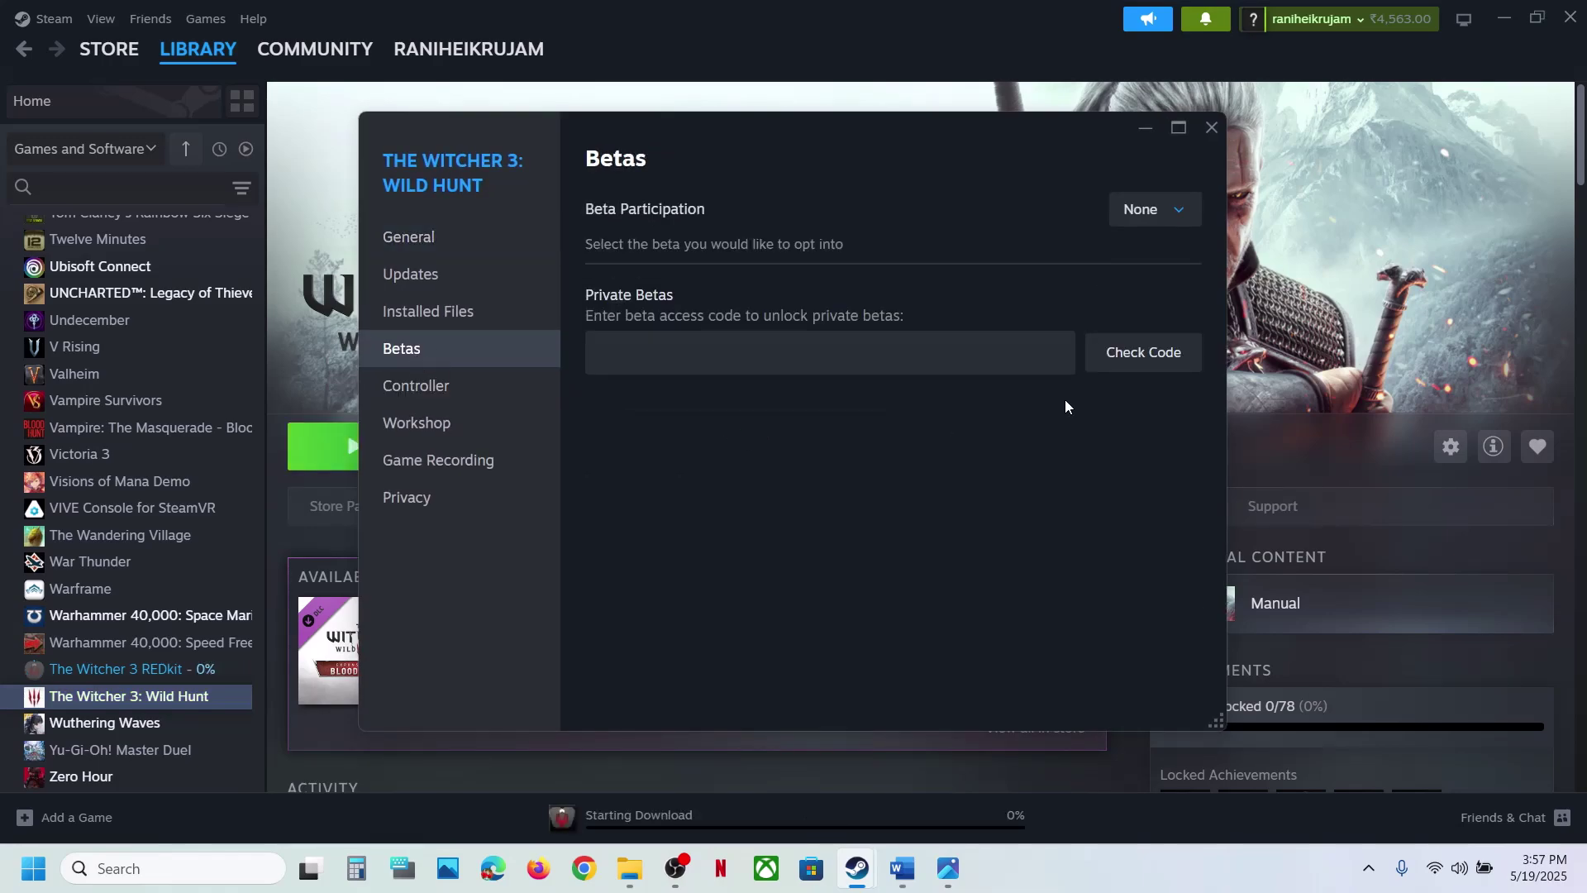
click(1178, 213)
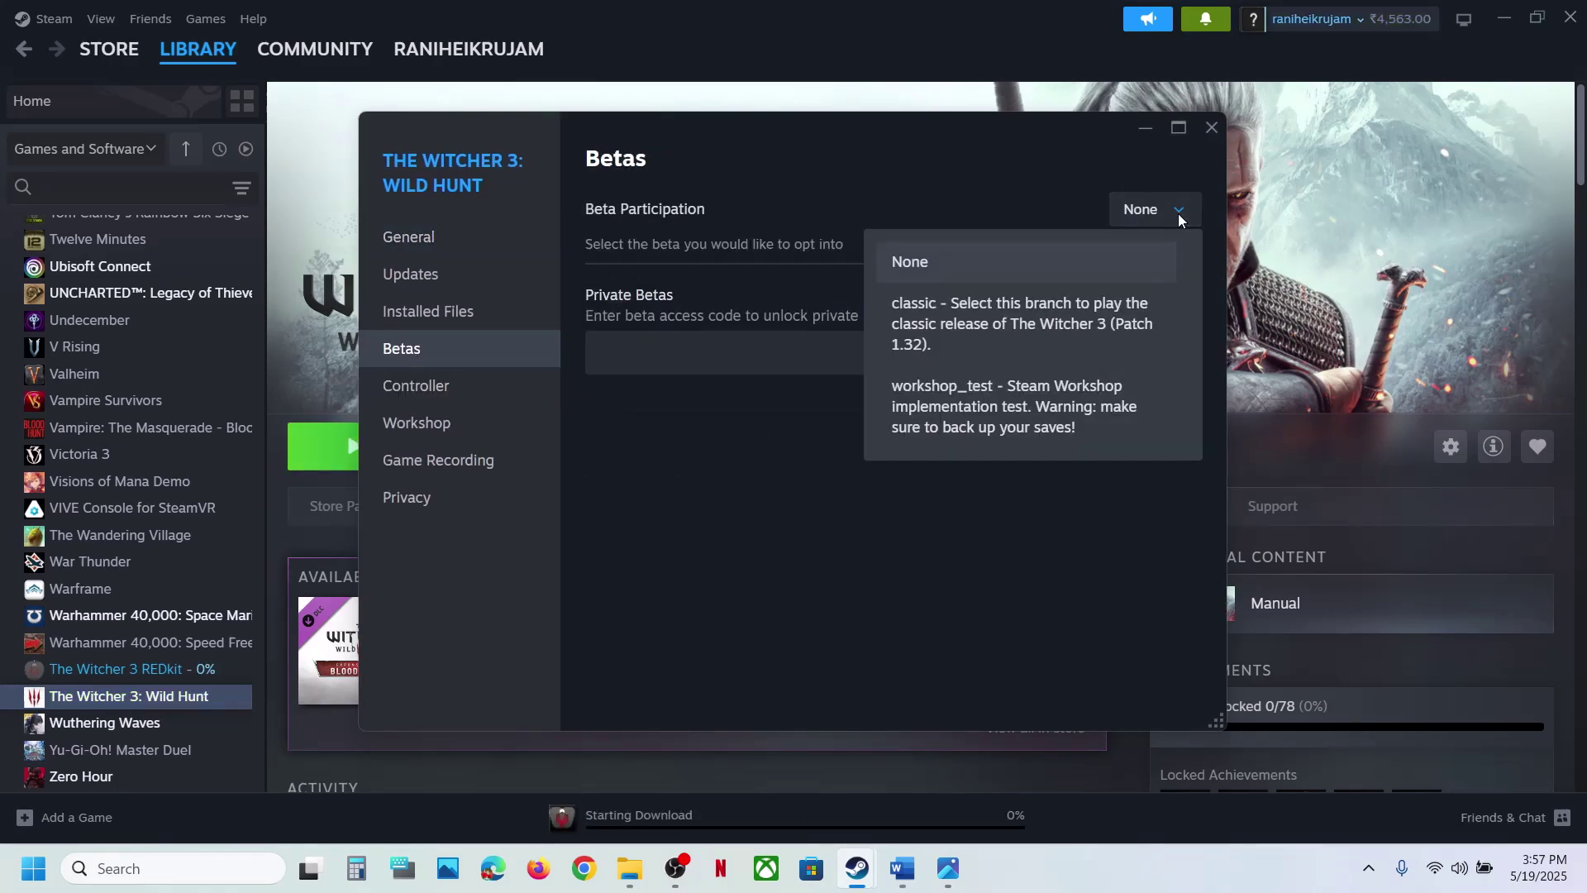
click(1010, 329)
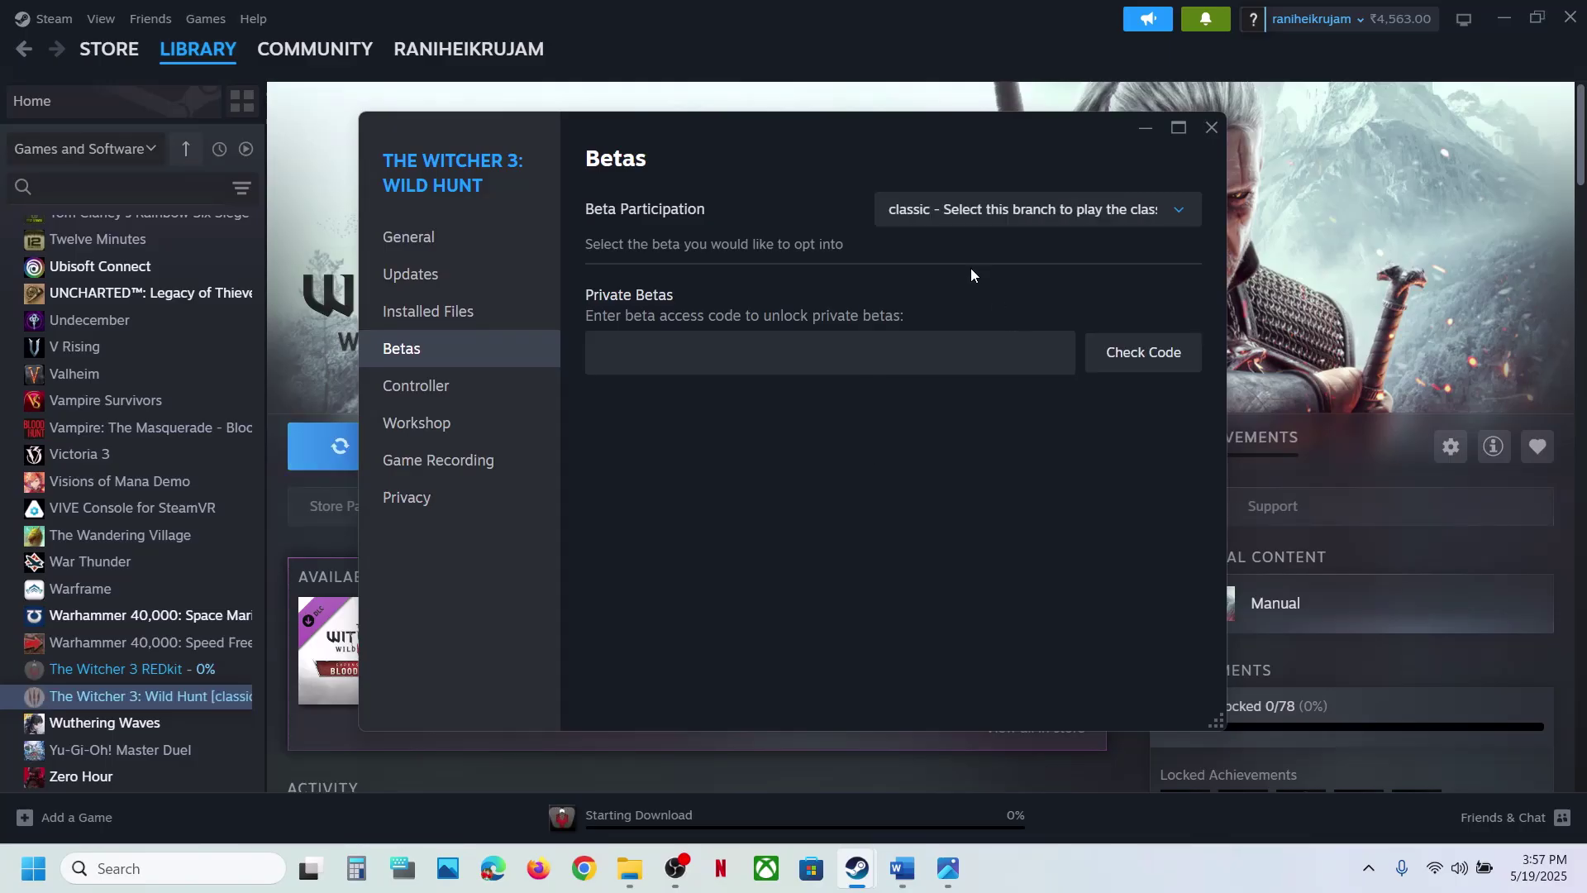
click(1215, 129)
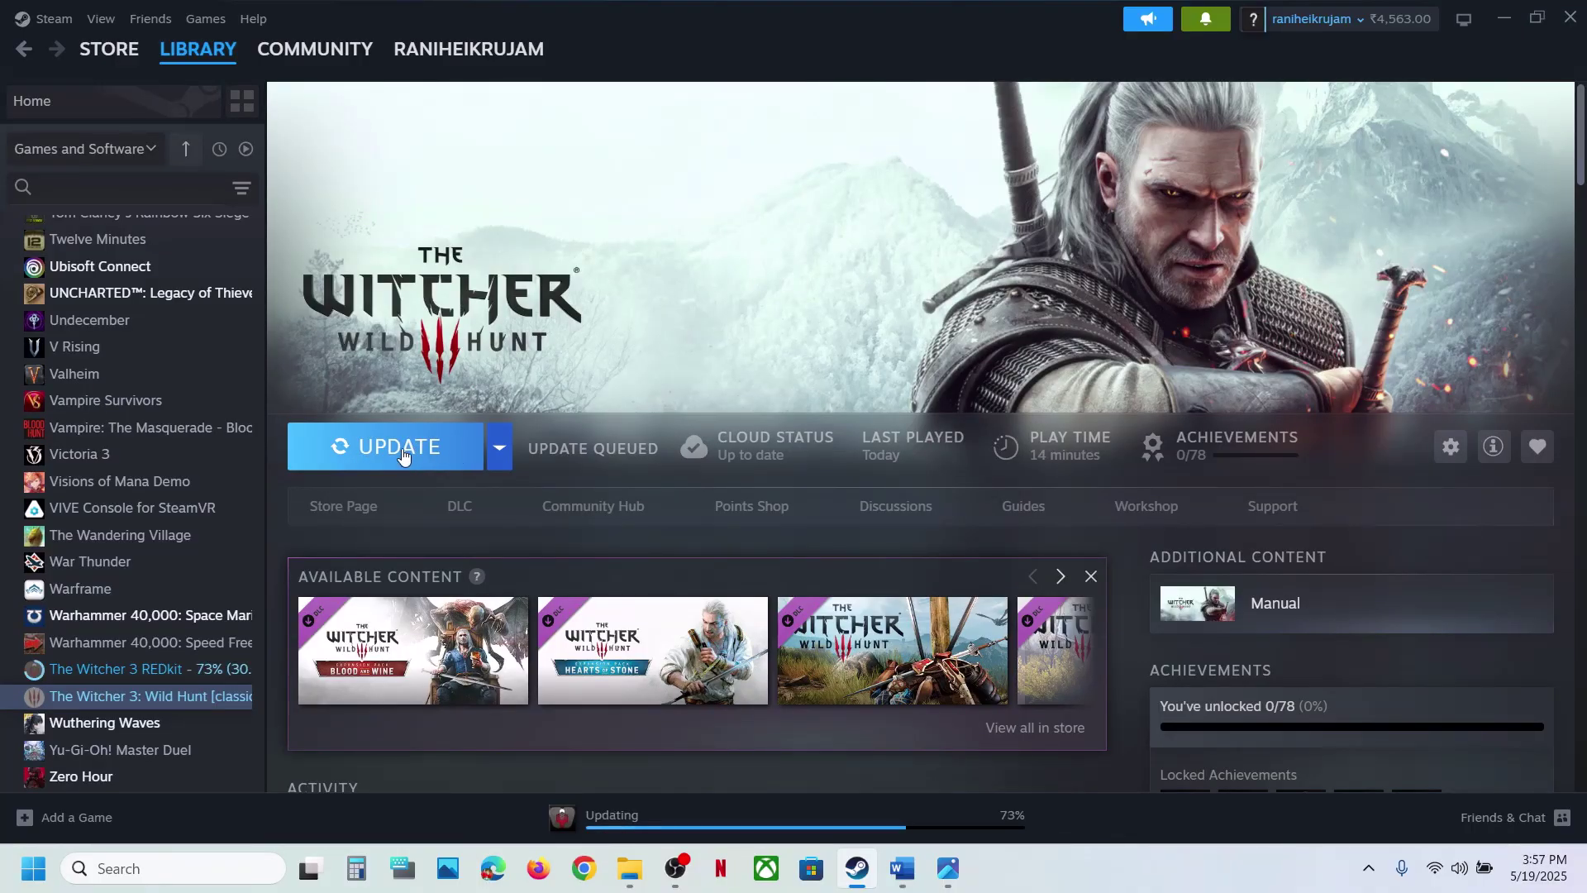
click(403, 455)
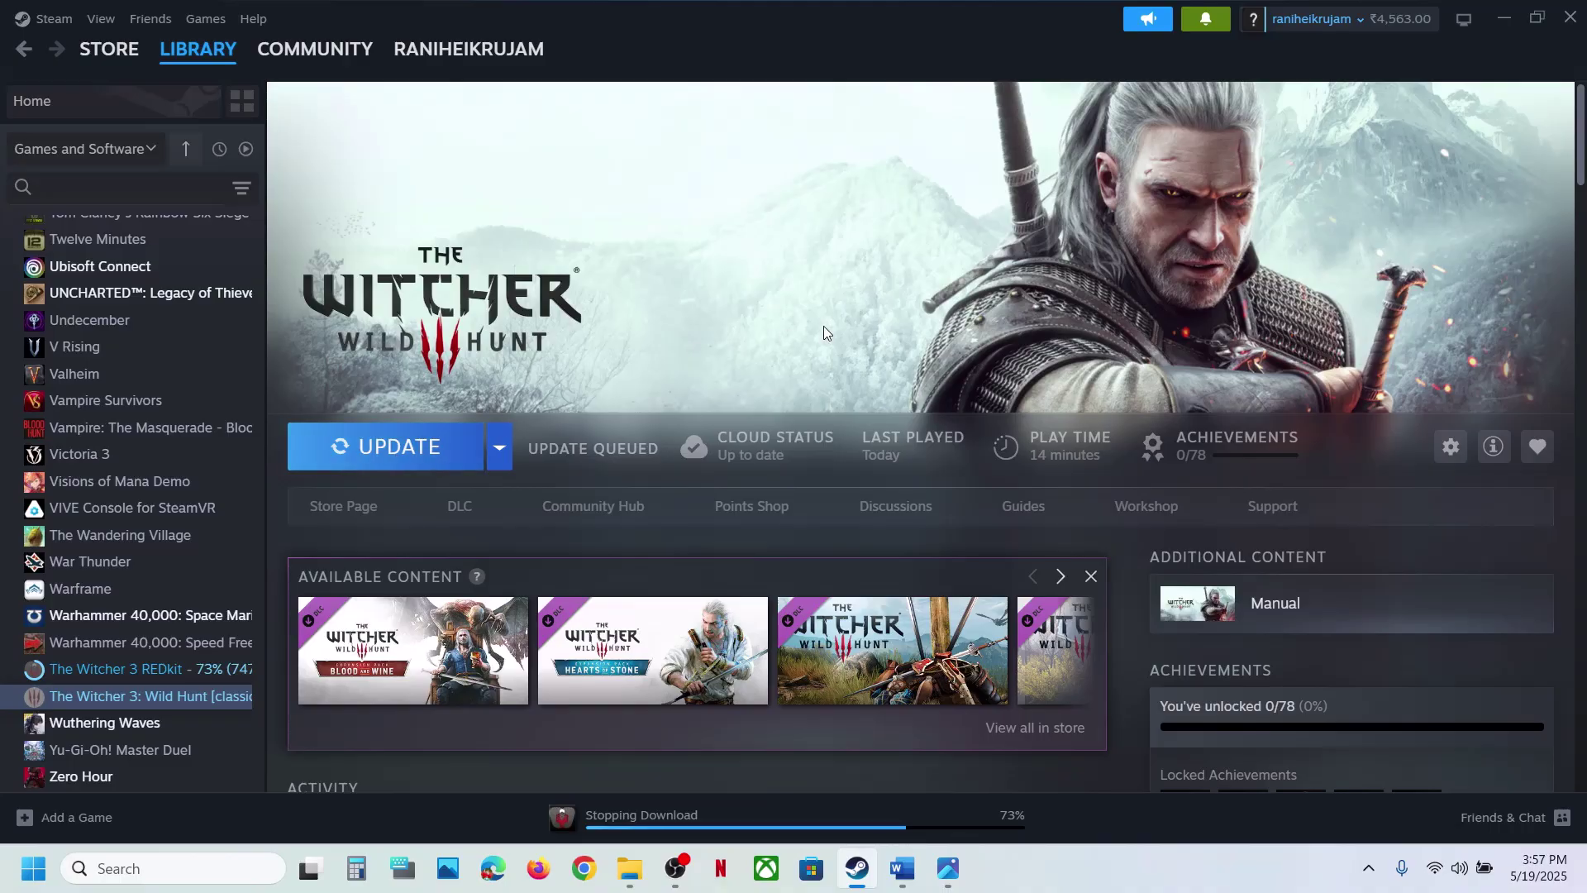
Step: Reopen The Witcher 3's beta settings, review the available branches and close the properties without changing the selection
right_click(207, 703)
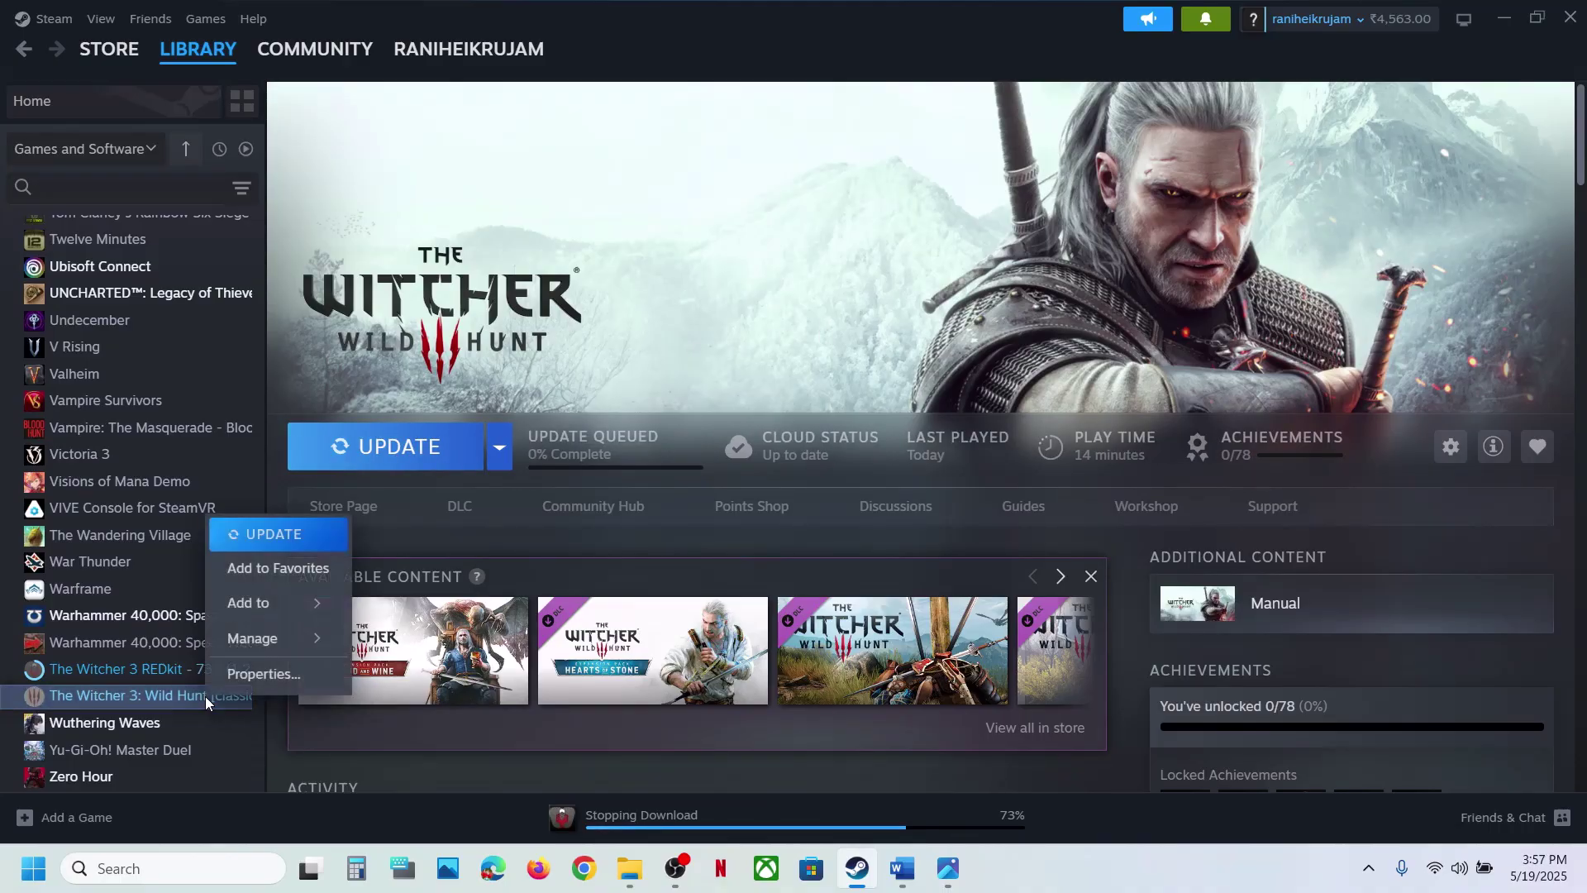
click(319, 680)
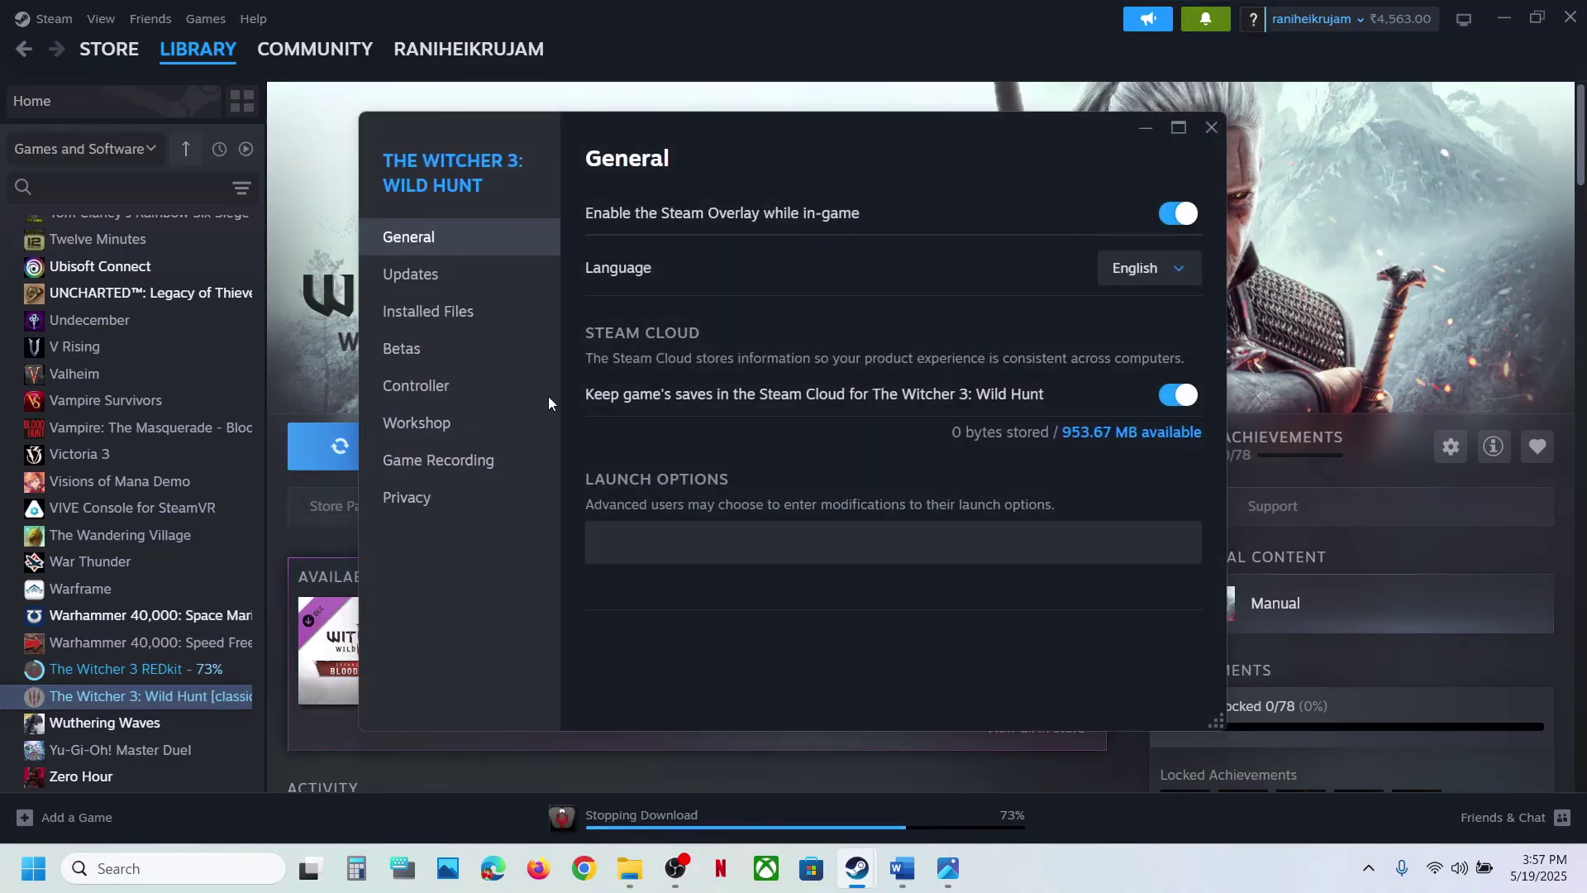
click(481, 354)
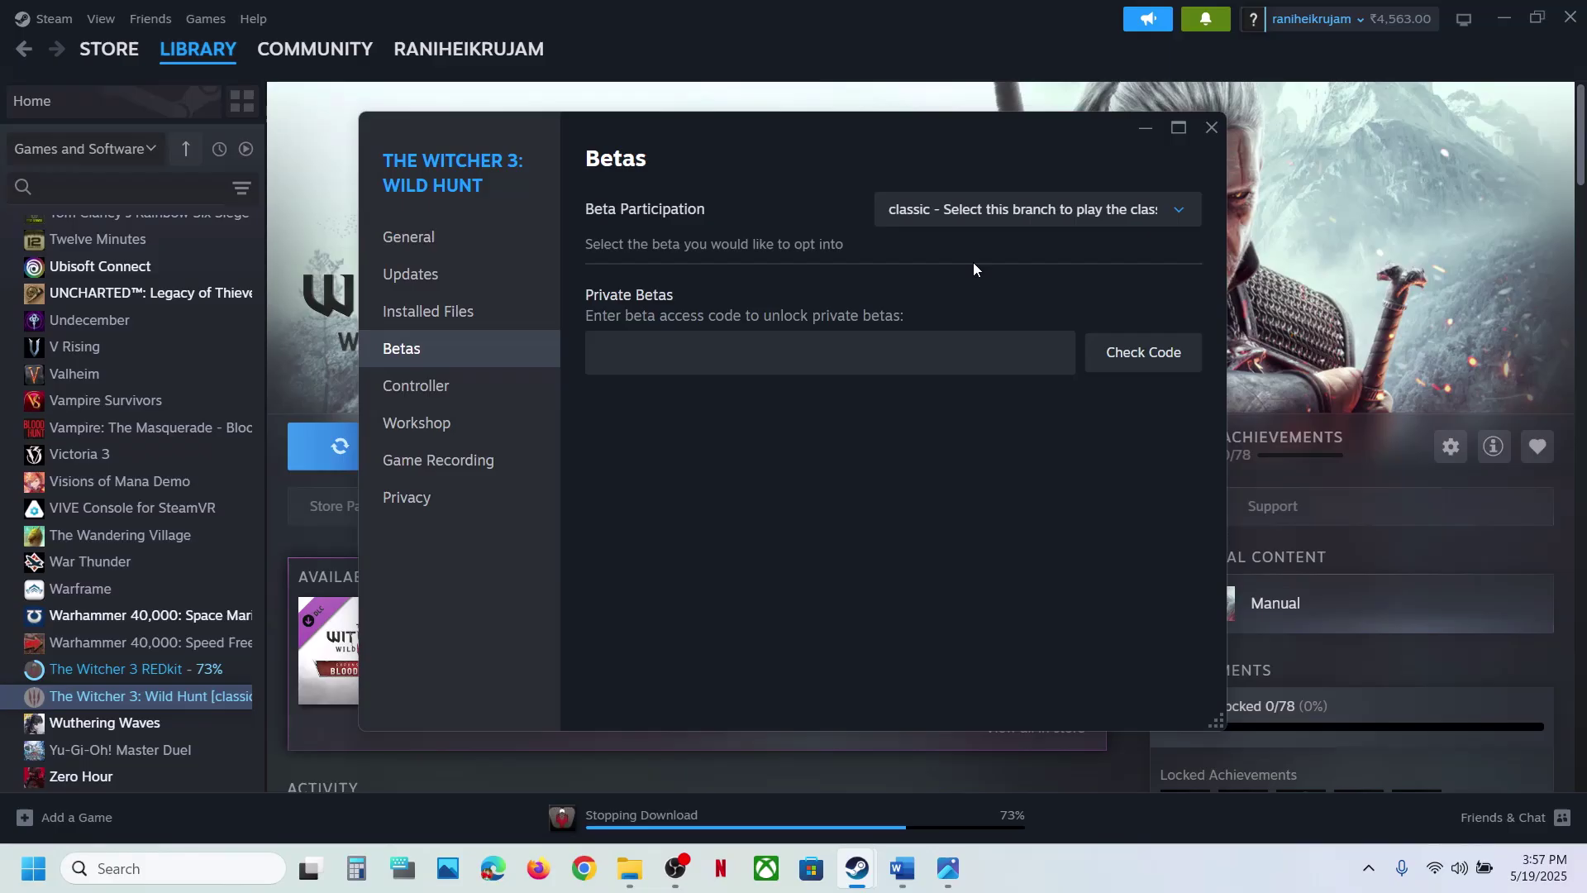
click(1147, 214)
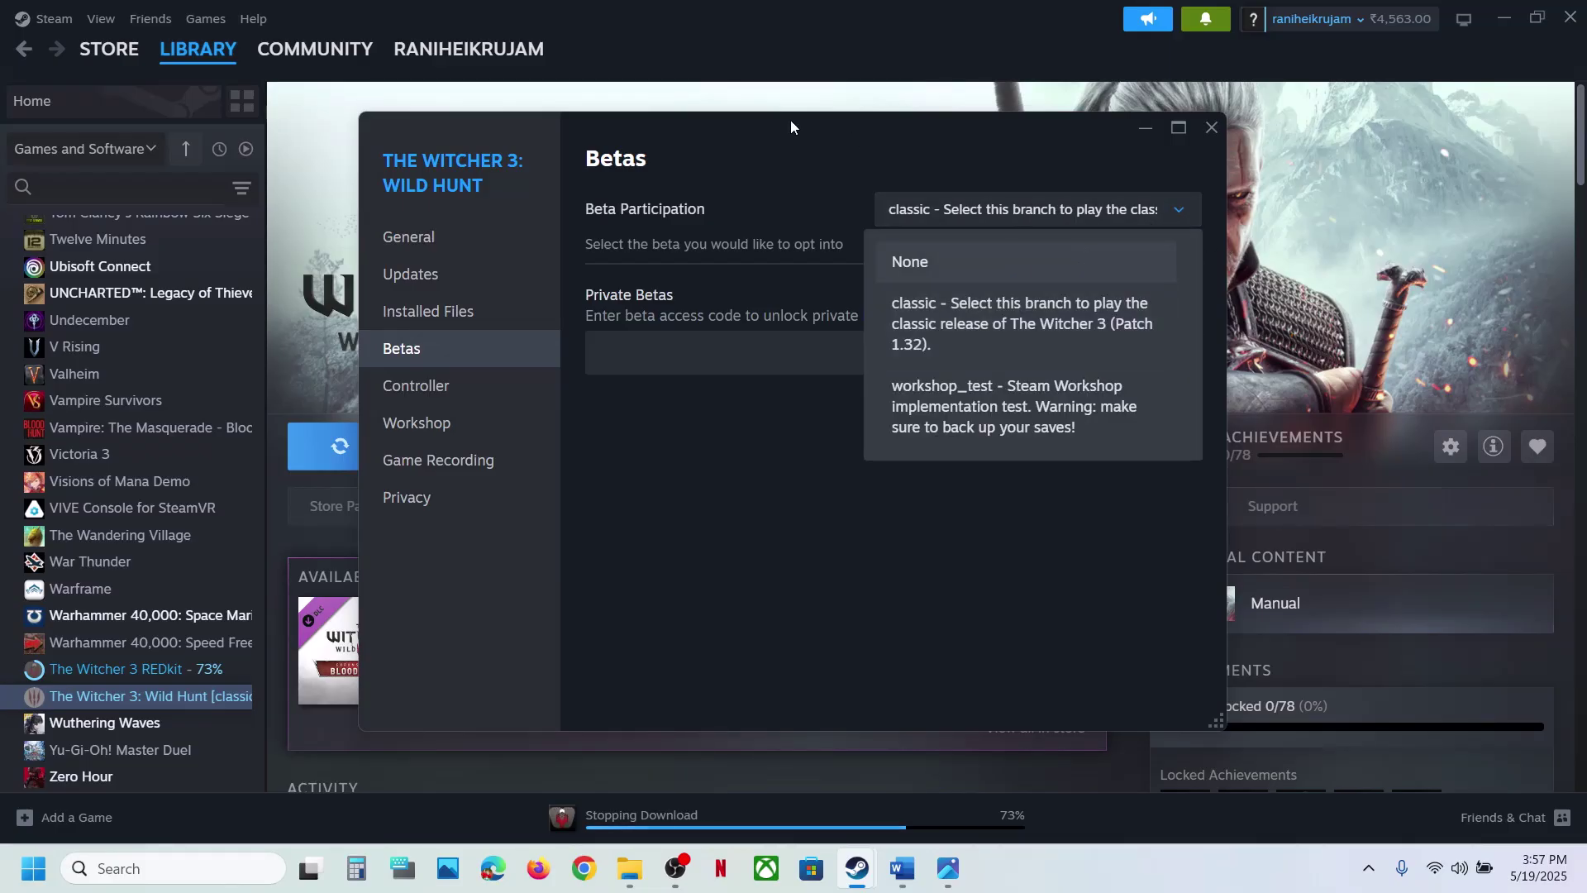
click(1210, 126)
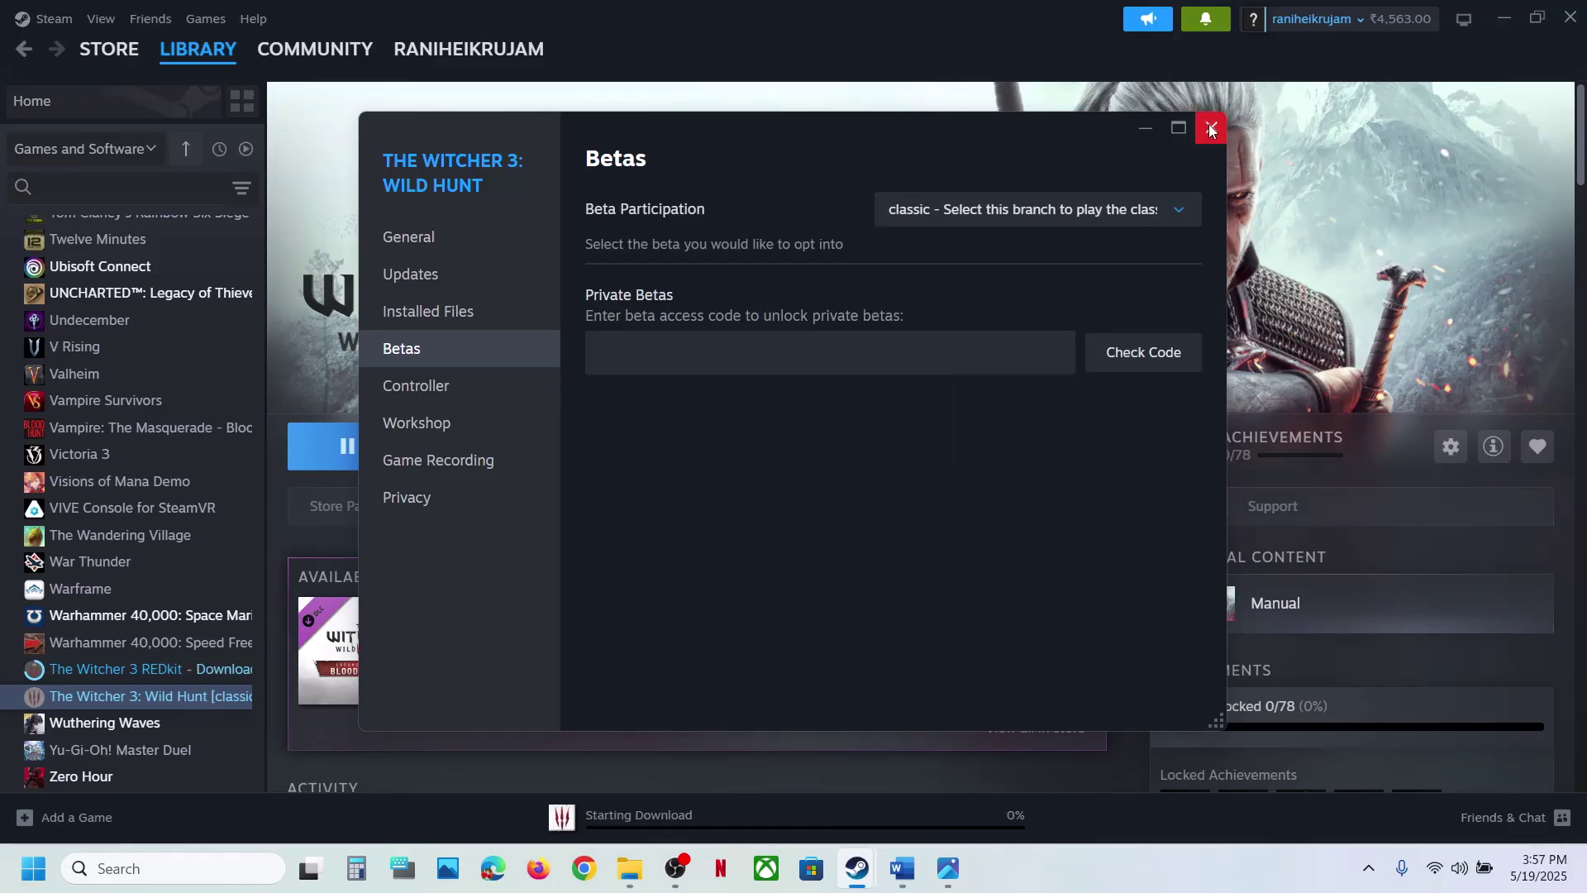
click(1210, 126)
Step: Return to the Word document and go over Step 5 on running the dx11 witcher3.exe from the x64 folder
click(903, 868)
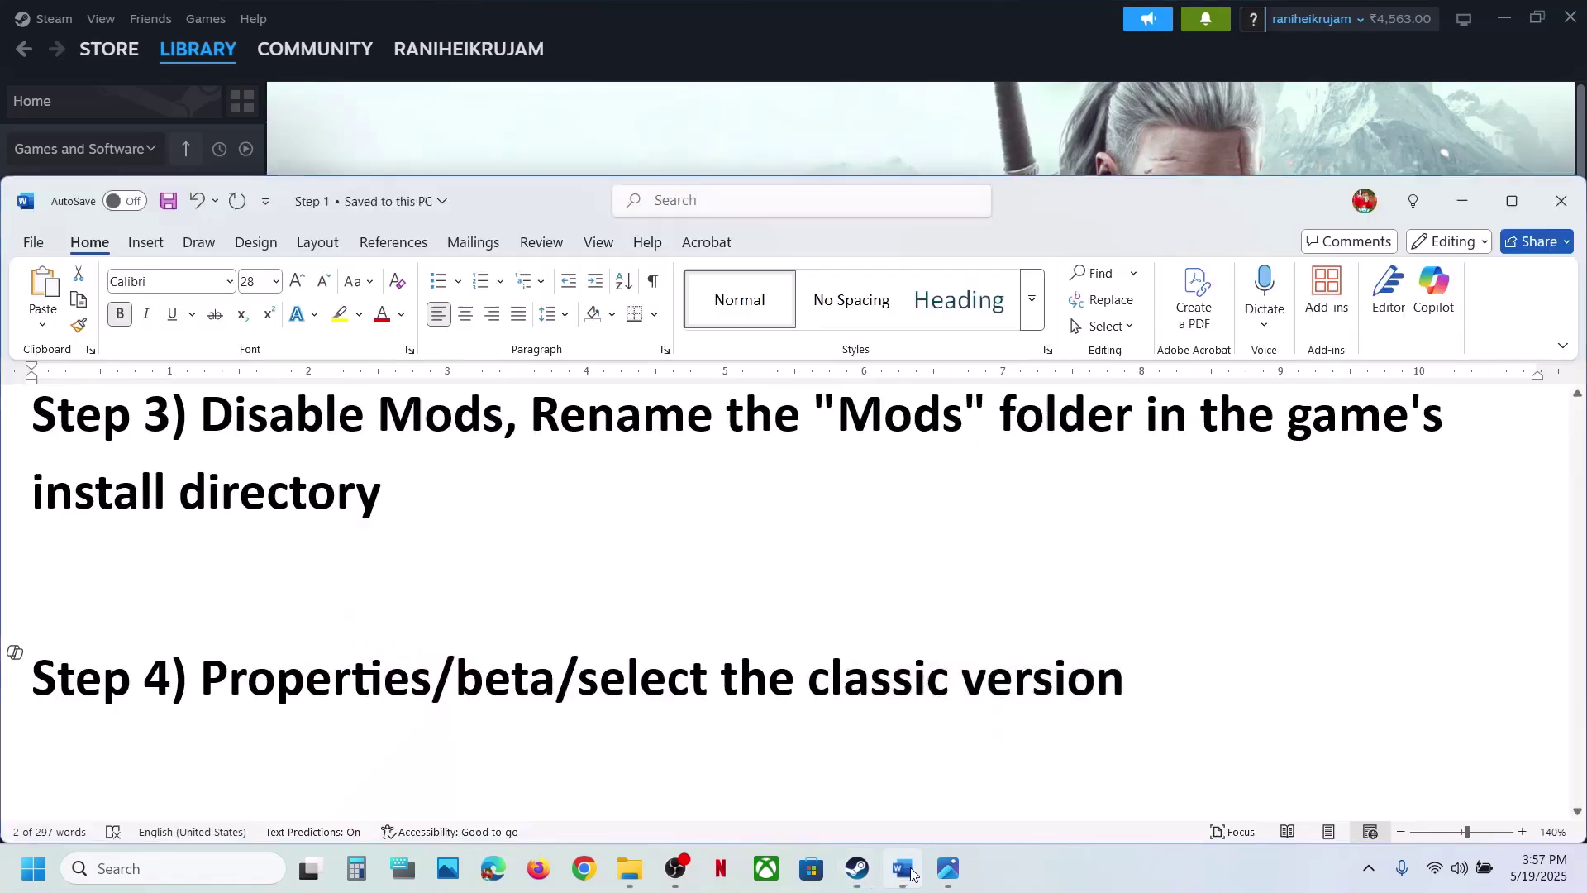
scroll(420, 626, down, 3)
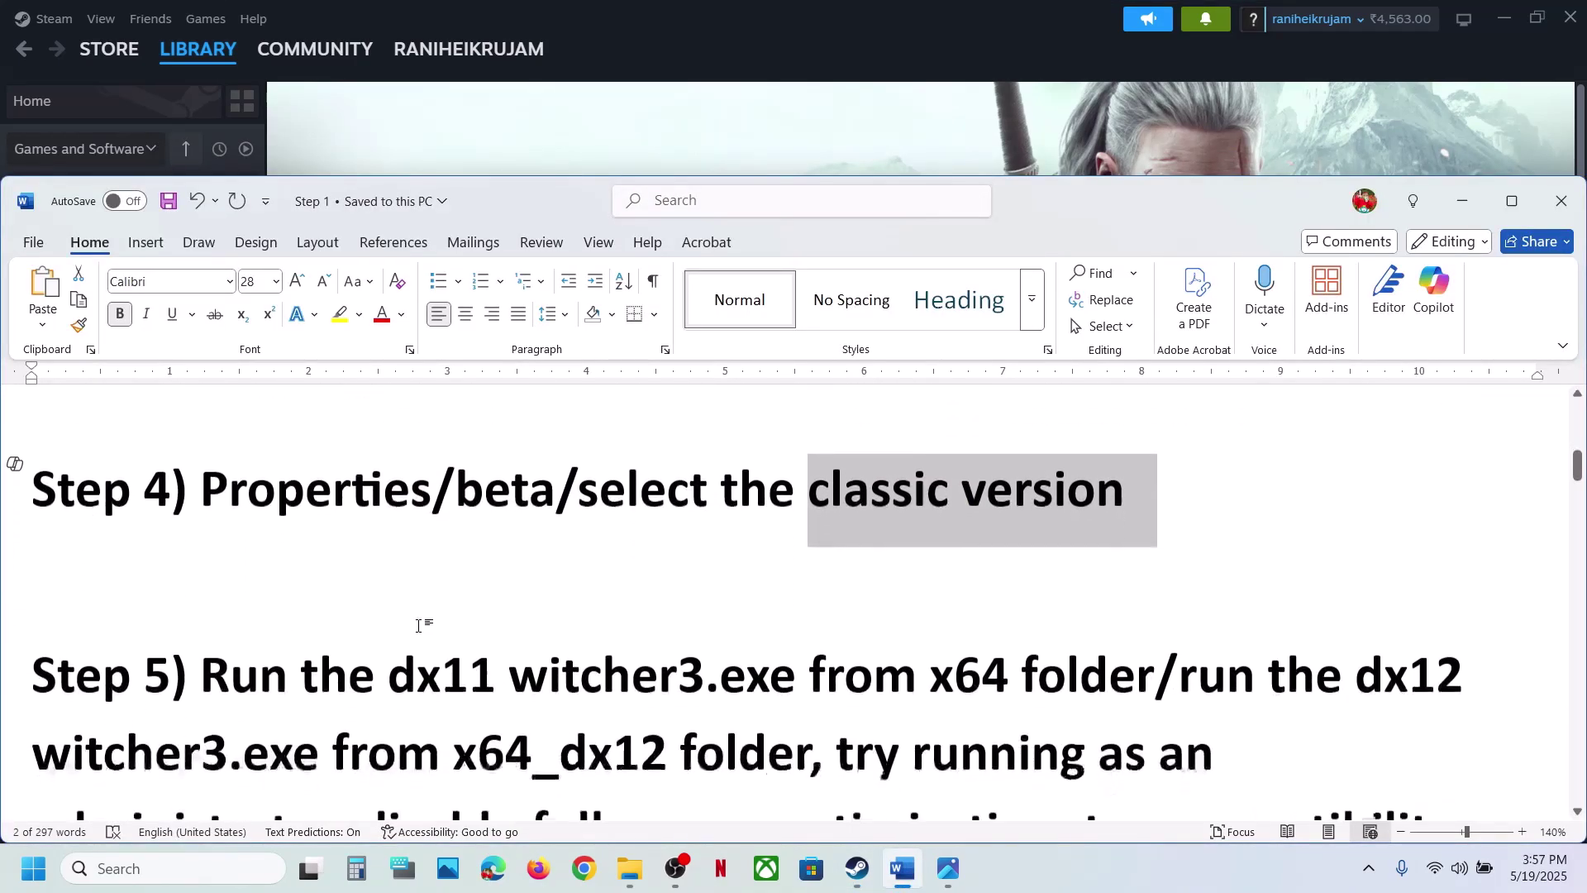
drag(236, 603, 860, 630)
click(873, 628)
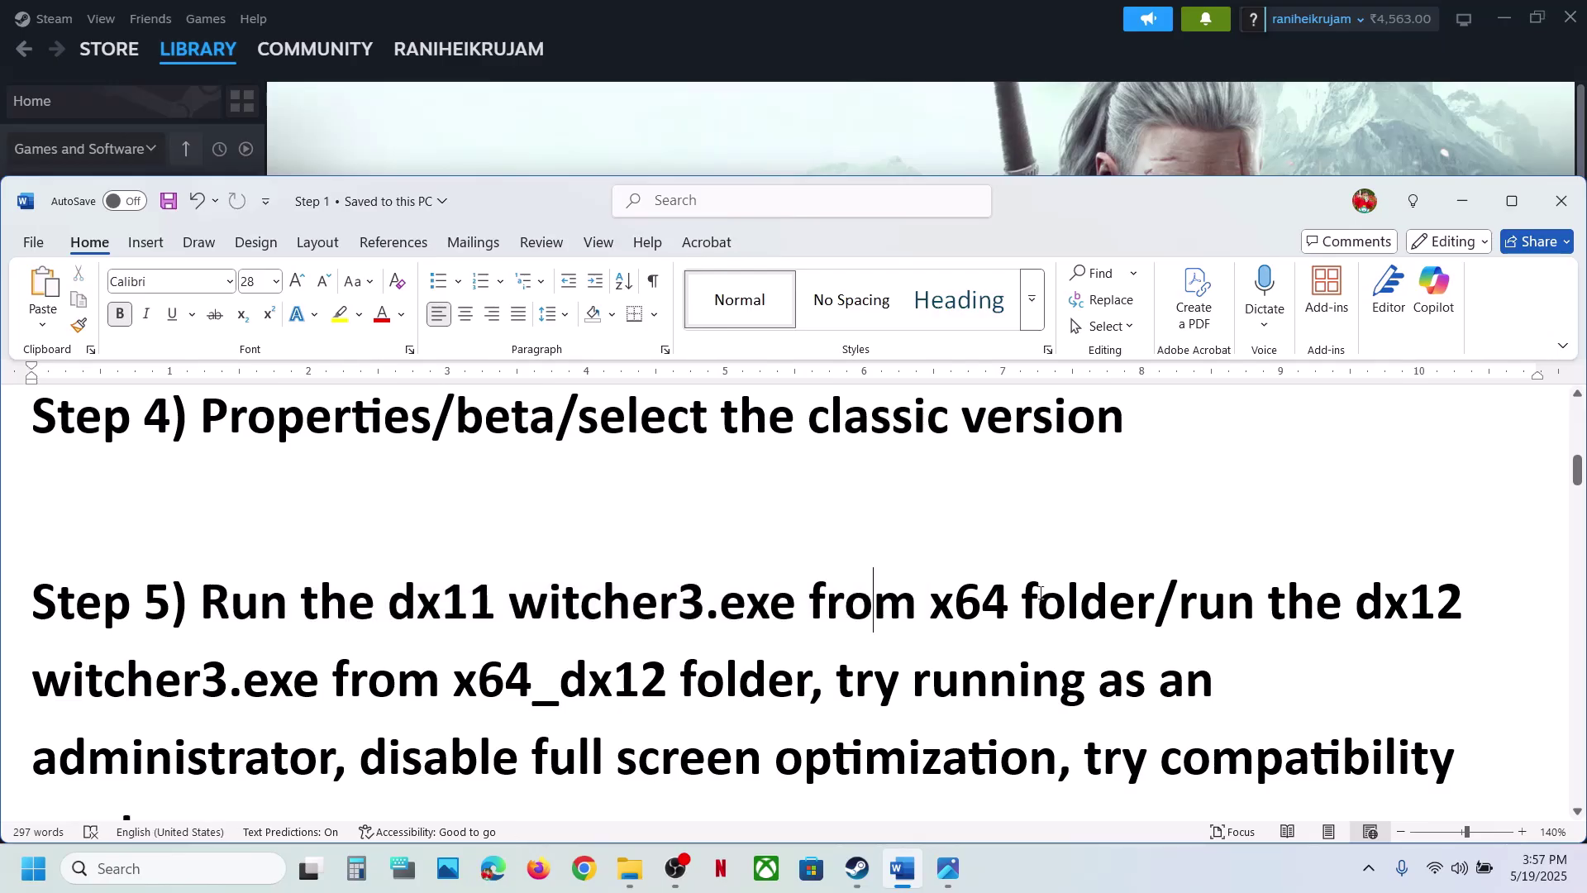
Step: Switch to Steam, browse The Witcher 3's local files and open the bin folder
click(889, 163)
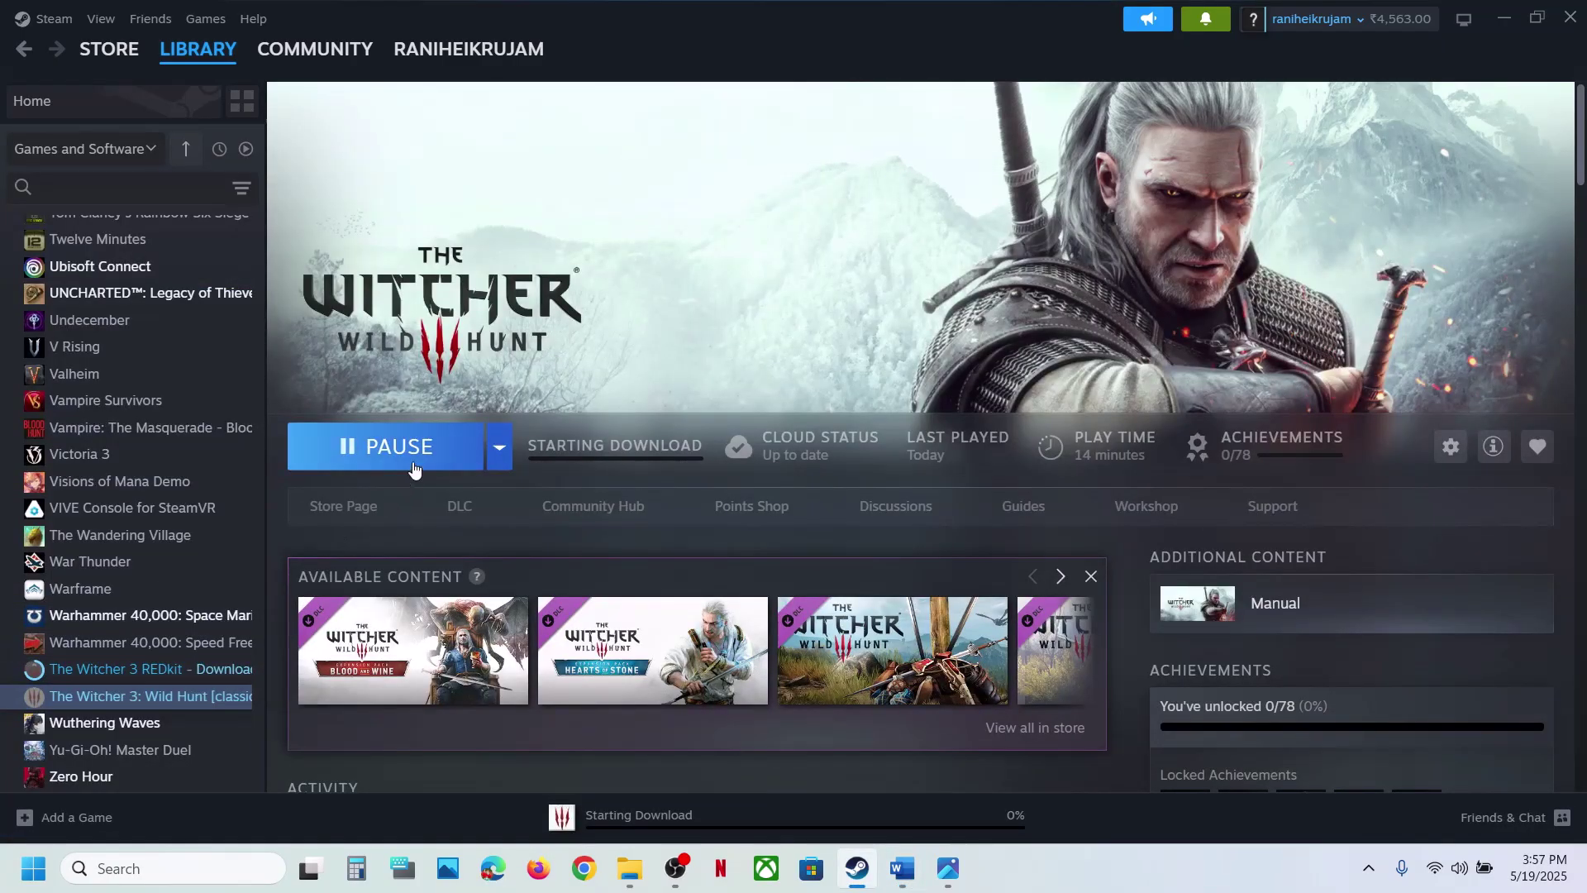
right_click(154, 697)
mouse_move(230, 641)
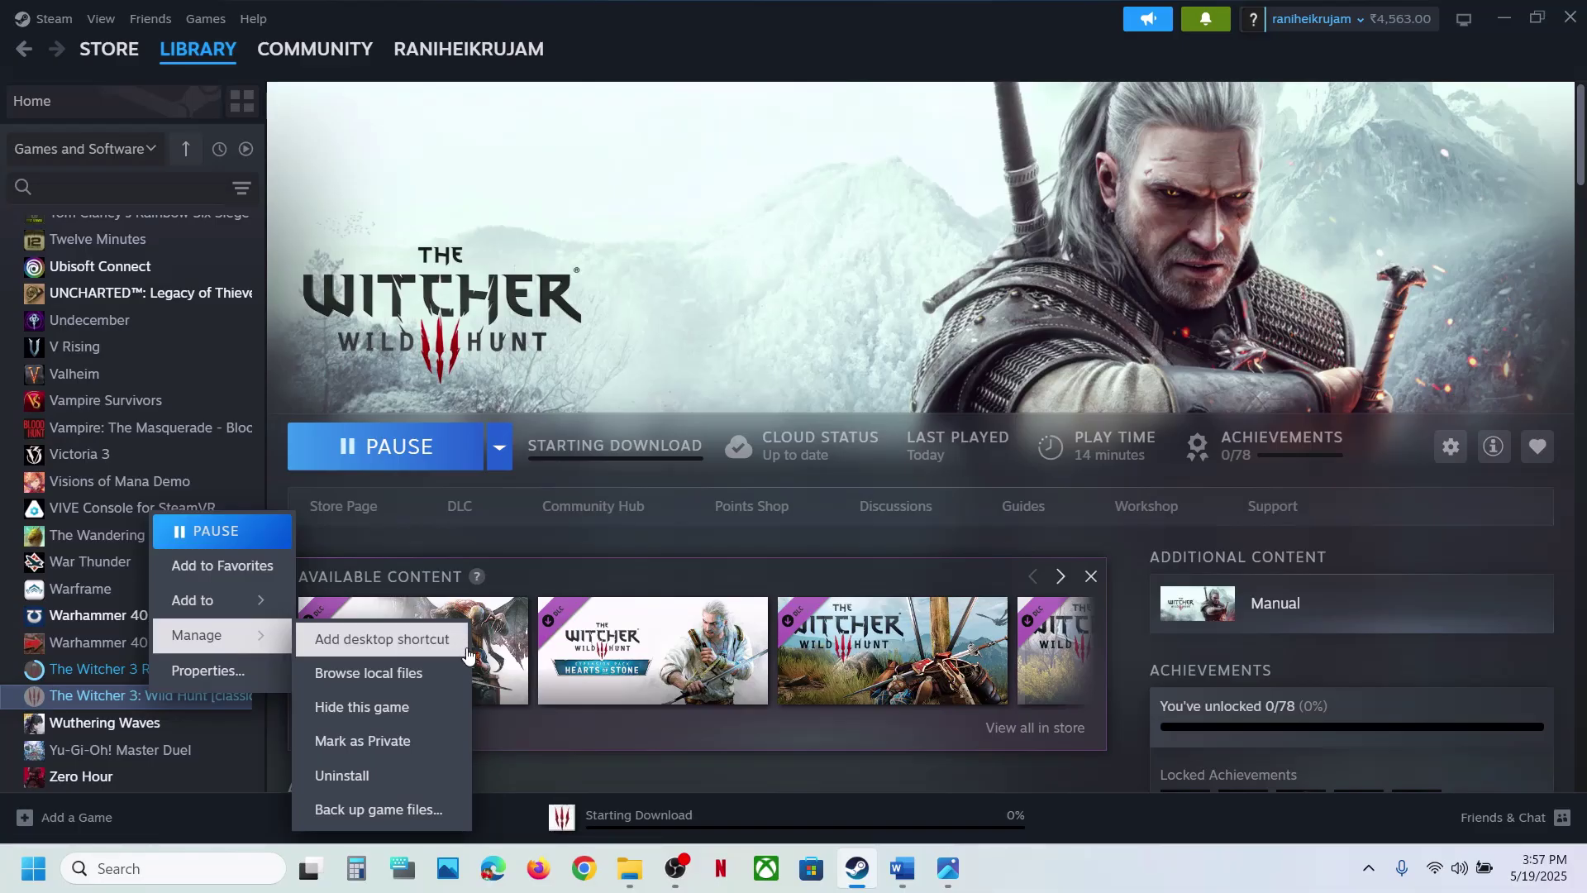
click(442, 669)
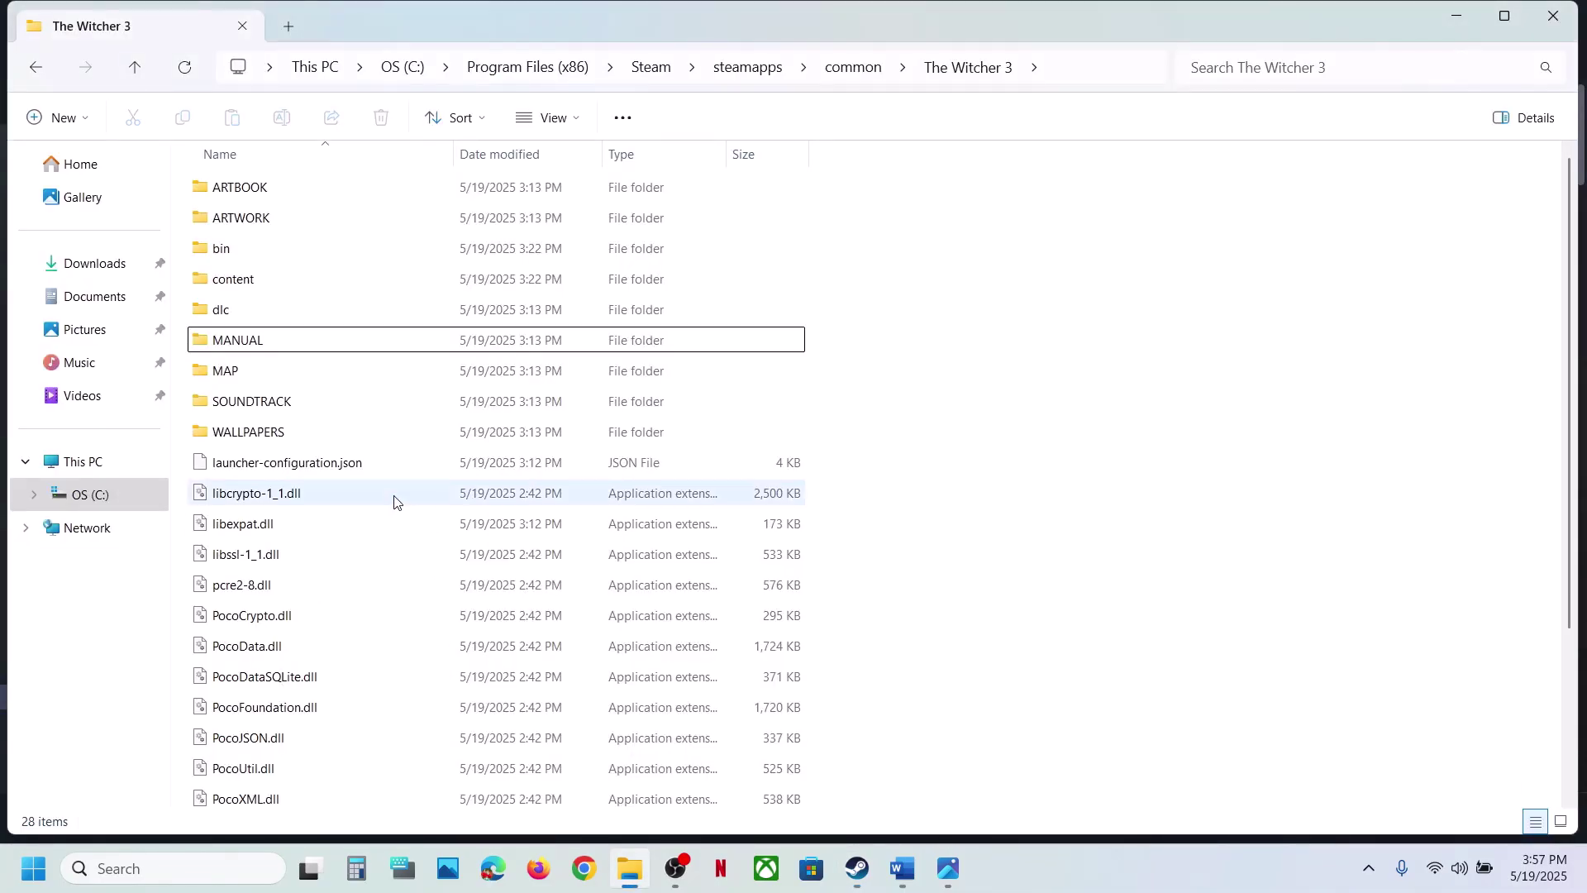
click(239, 261)
double_click(239, 262)
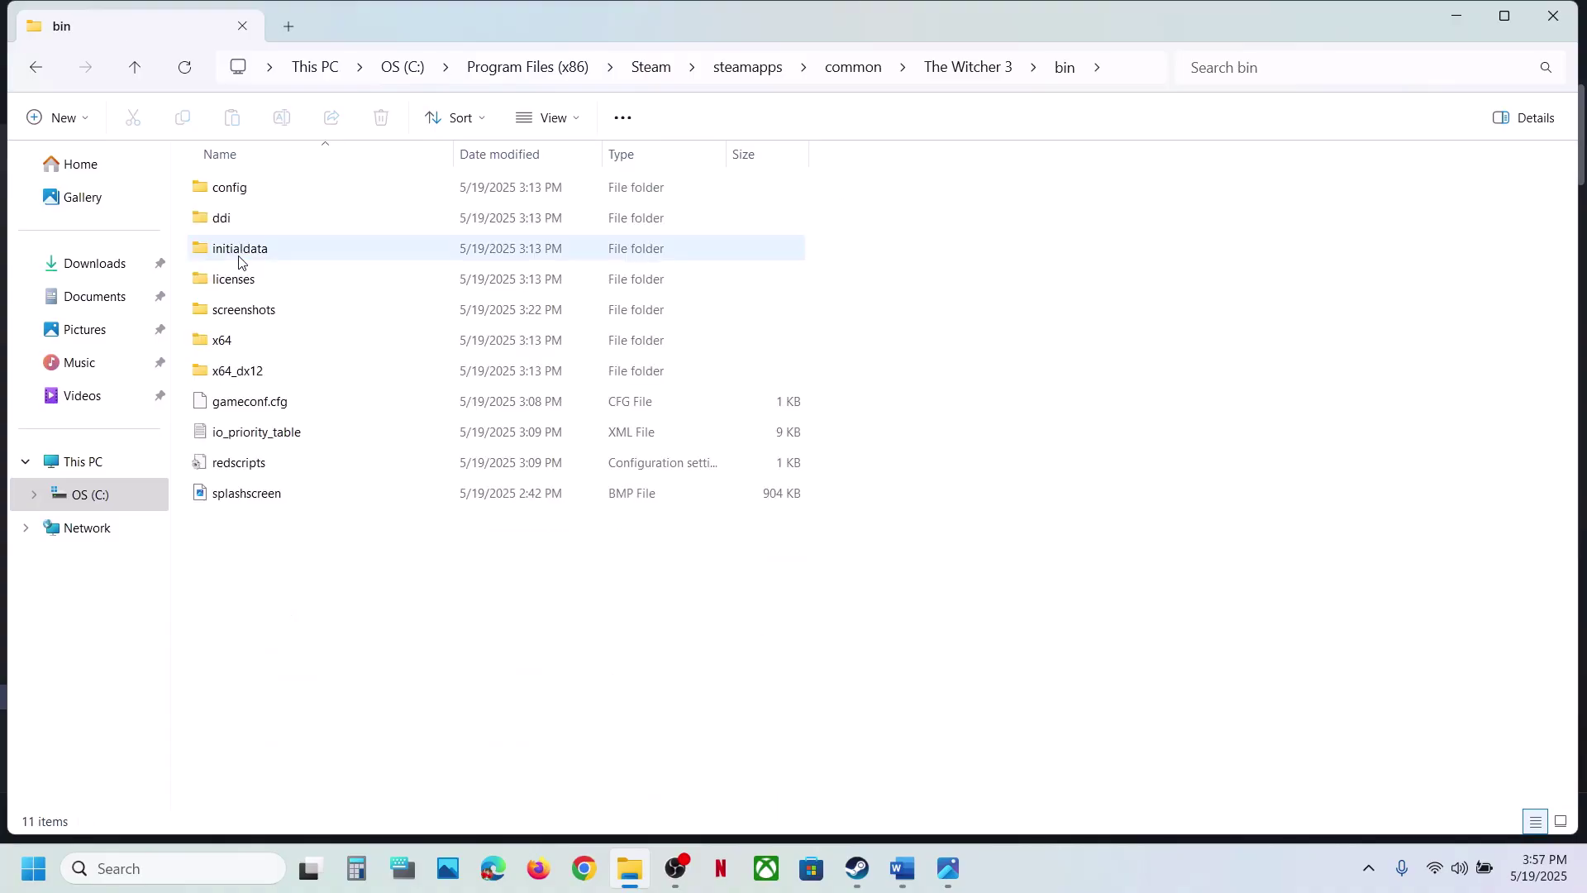
Step: Locate the DirectX 11 witcher3 application in the x64 folder and look at its available actions
click(223, 349)
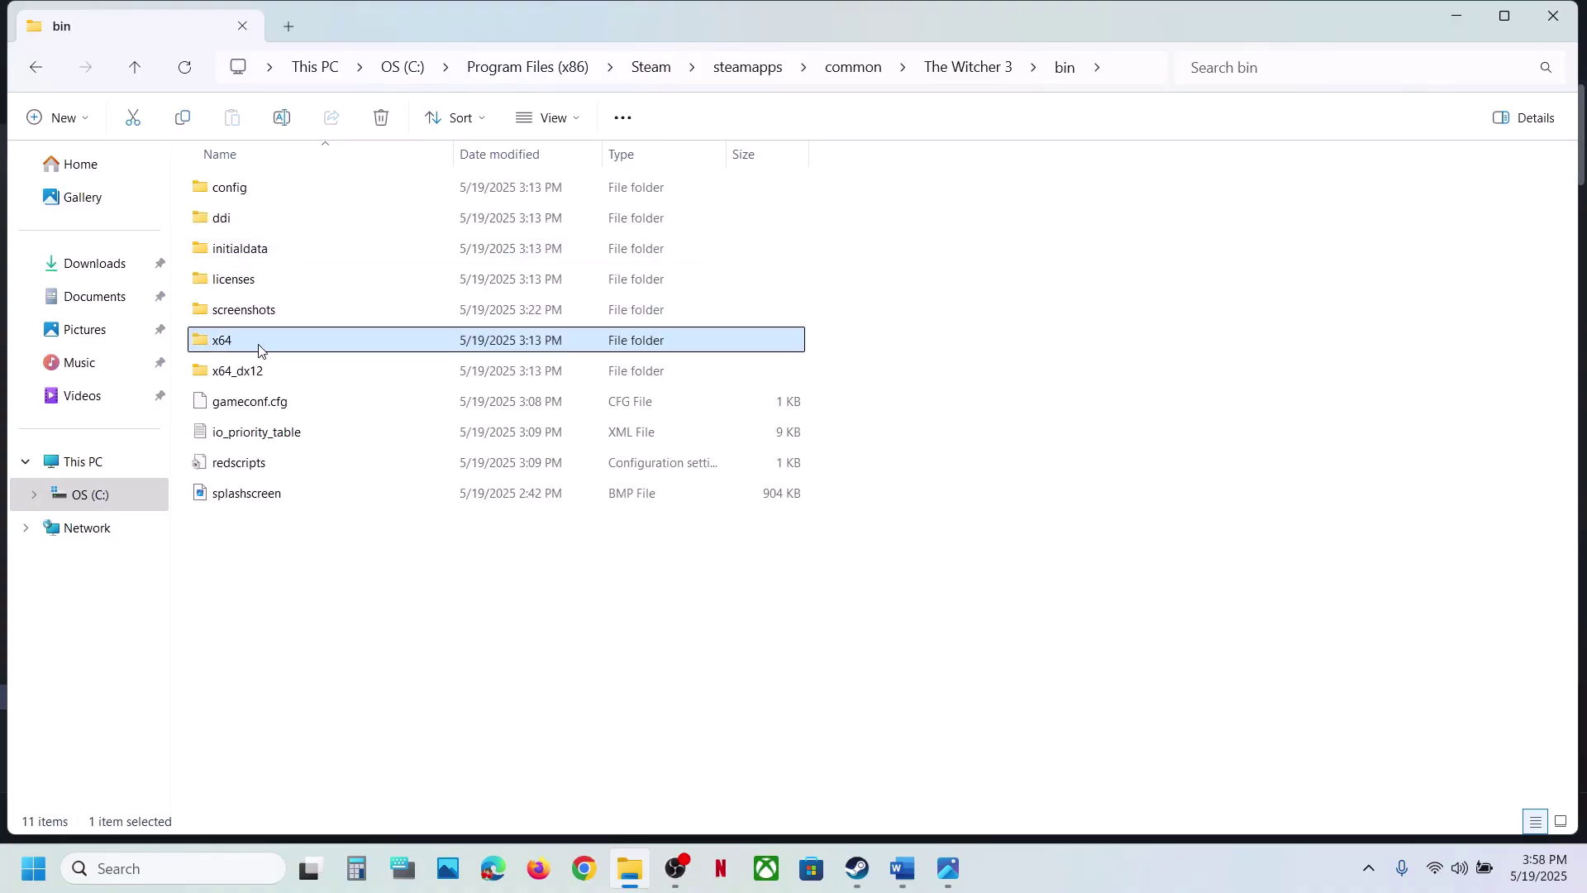
double_click(253, 351)
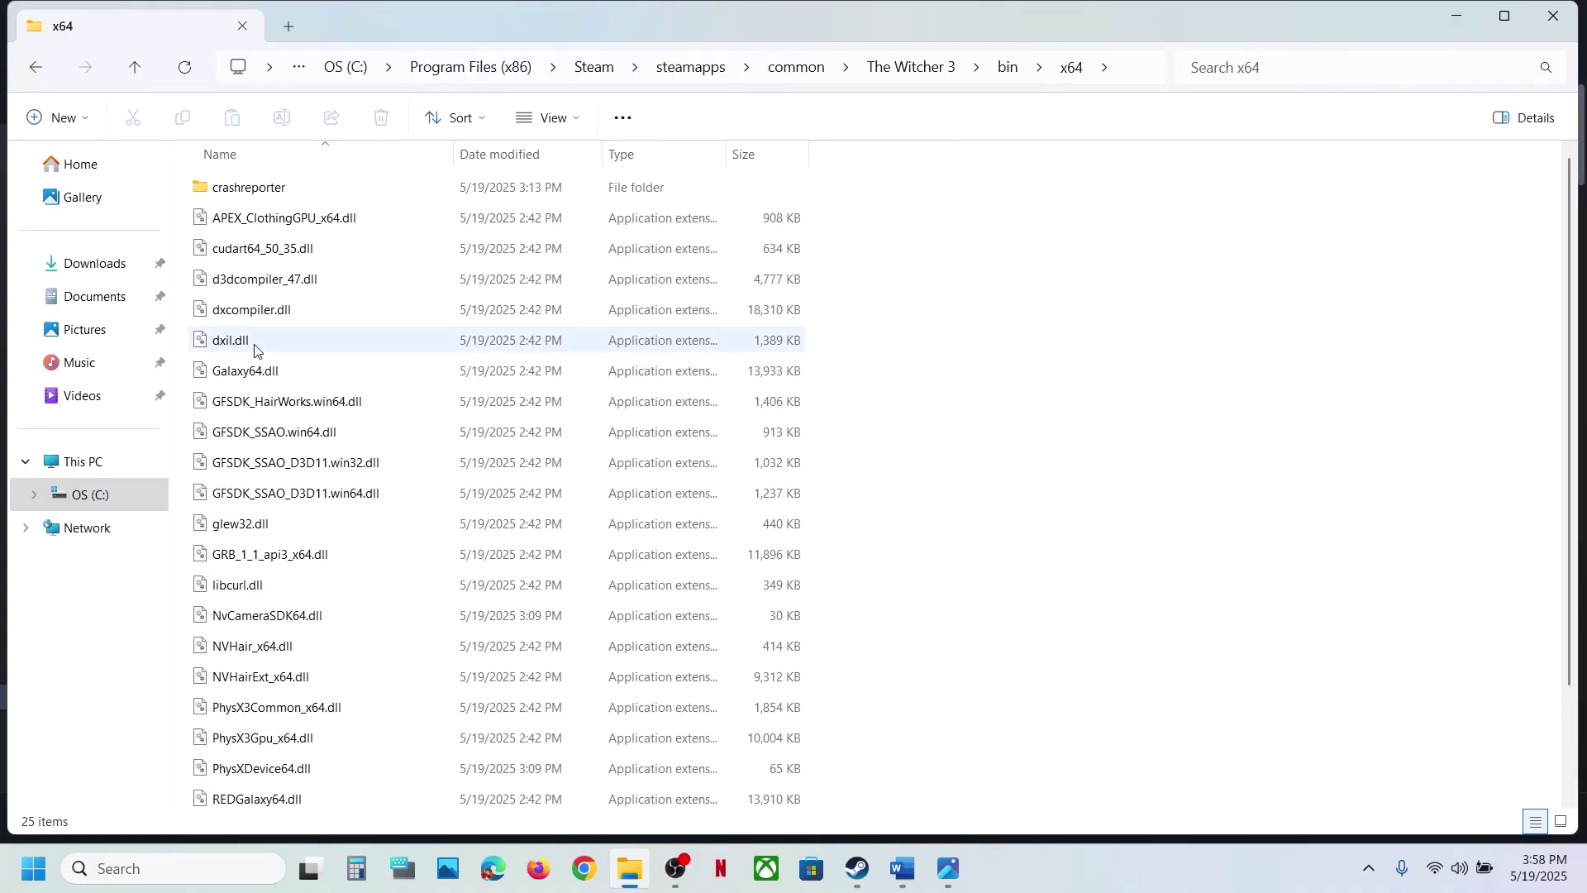
scroll(254, 350, down, 2)
click(222, 766)
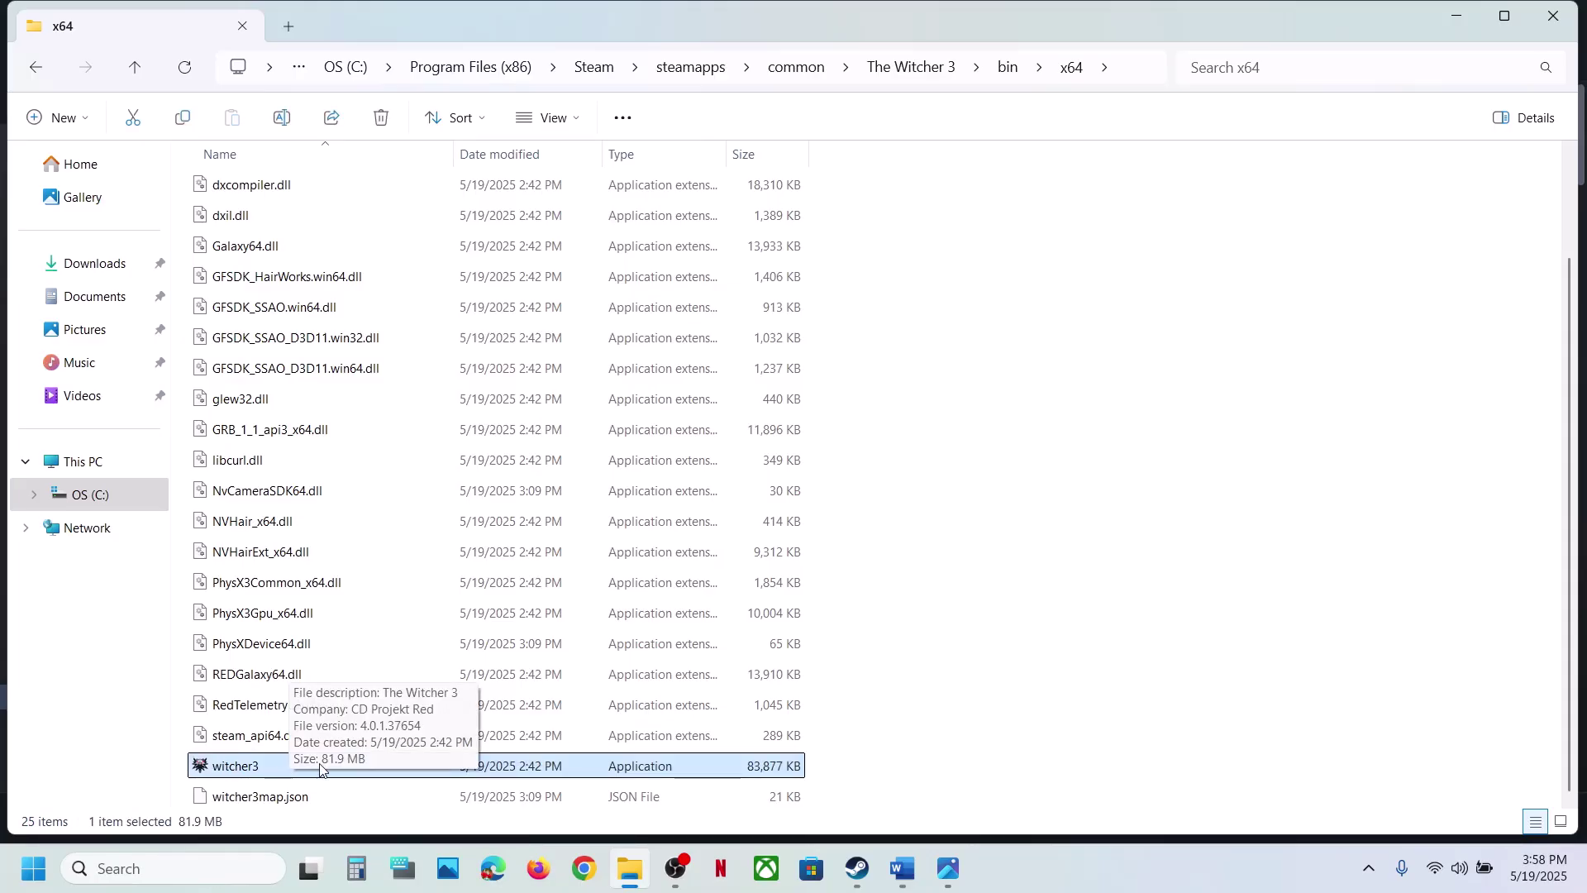
right_click(277, 773)
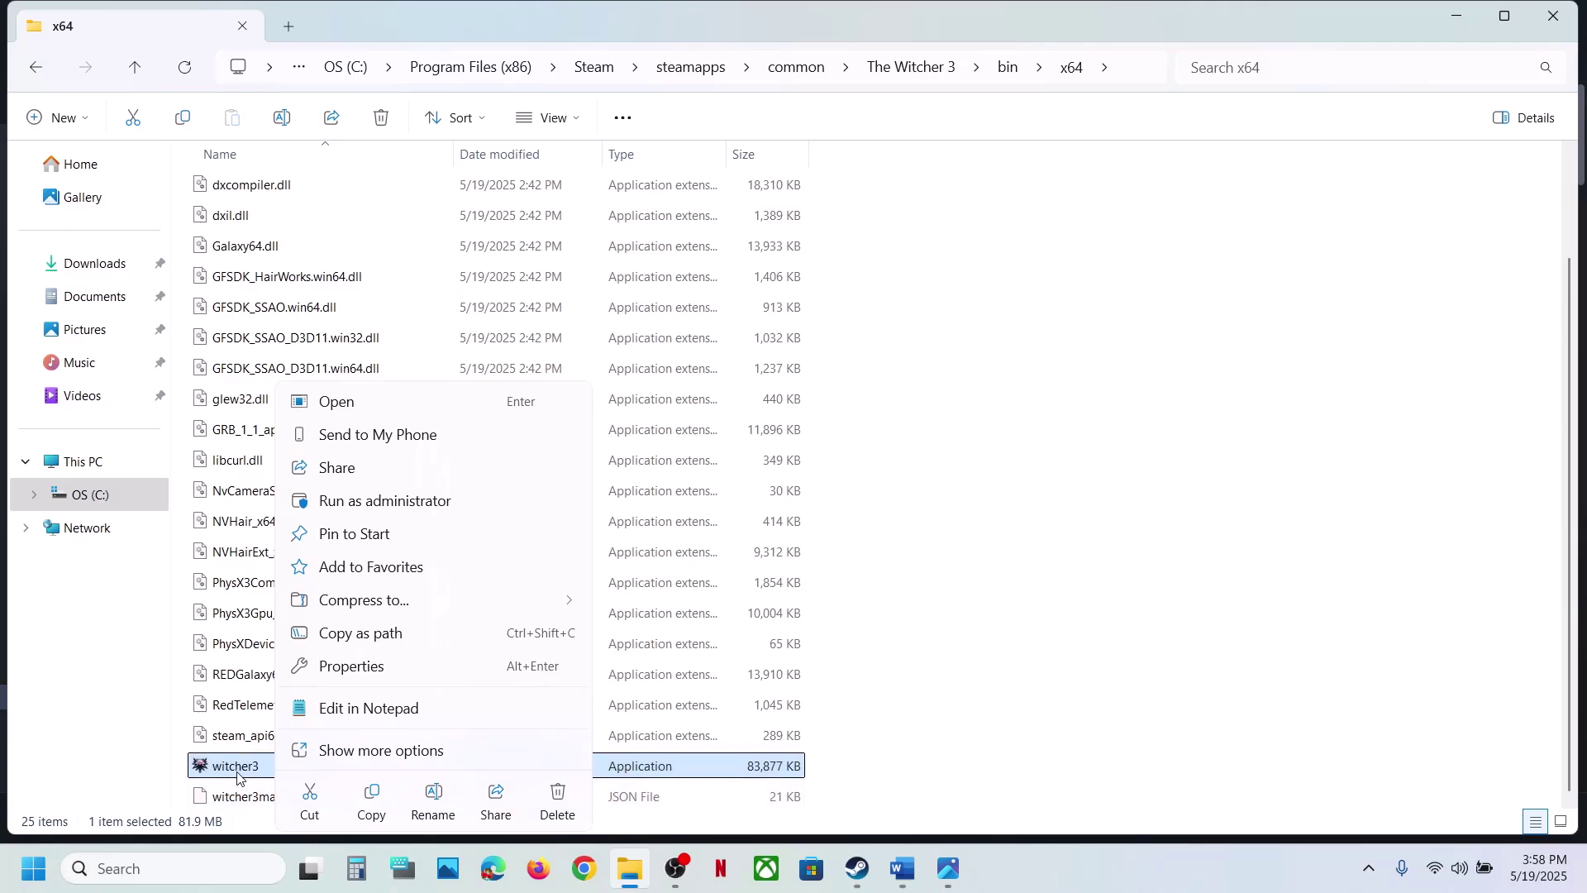
click(131, 774)
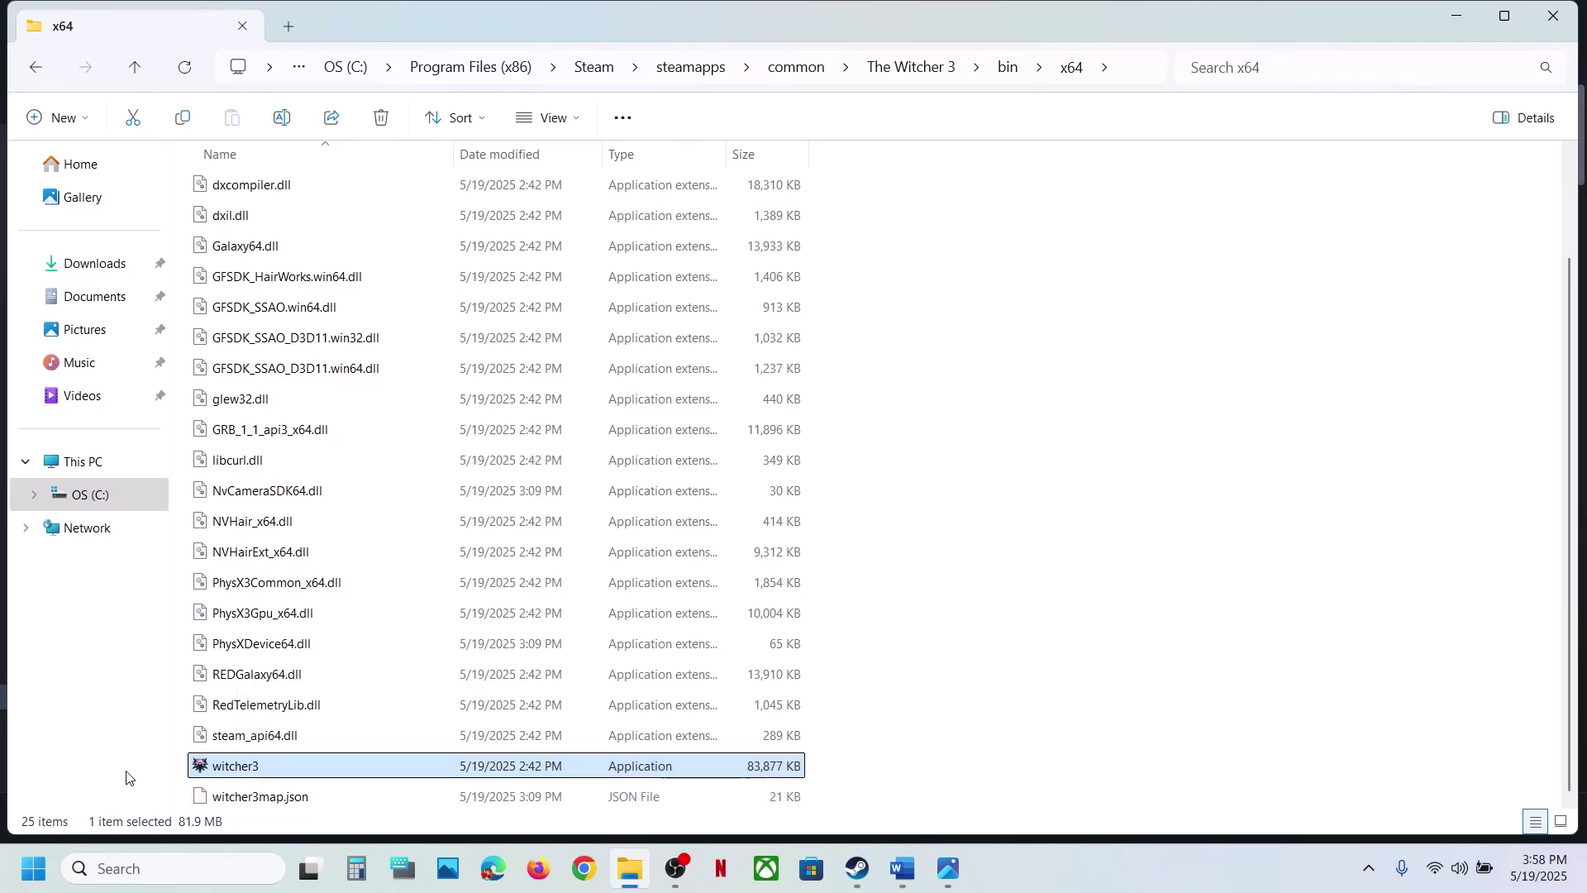
Step: Locate the DirectX 12 witcher3 application in the x64_dx12 folder and return to the bin folder
click(133, 71)
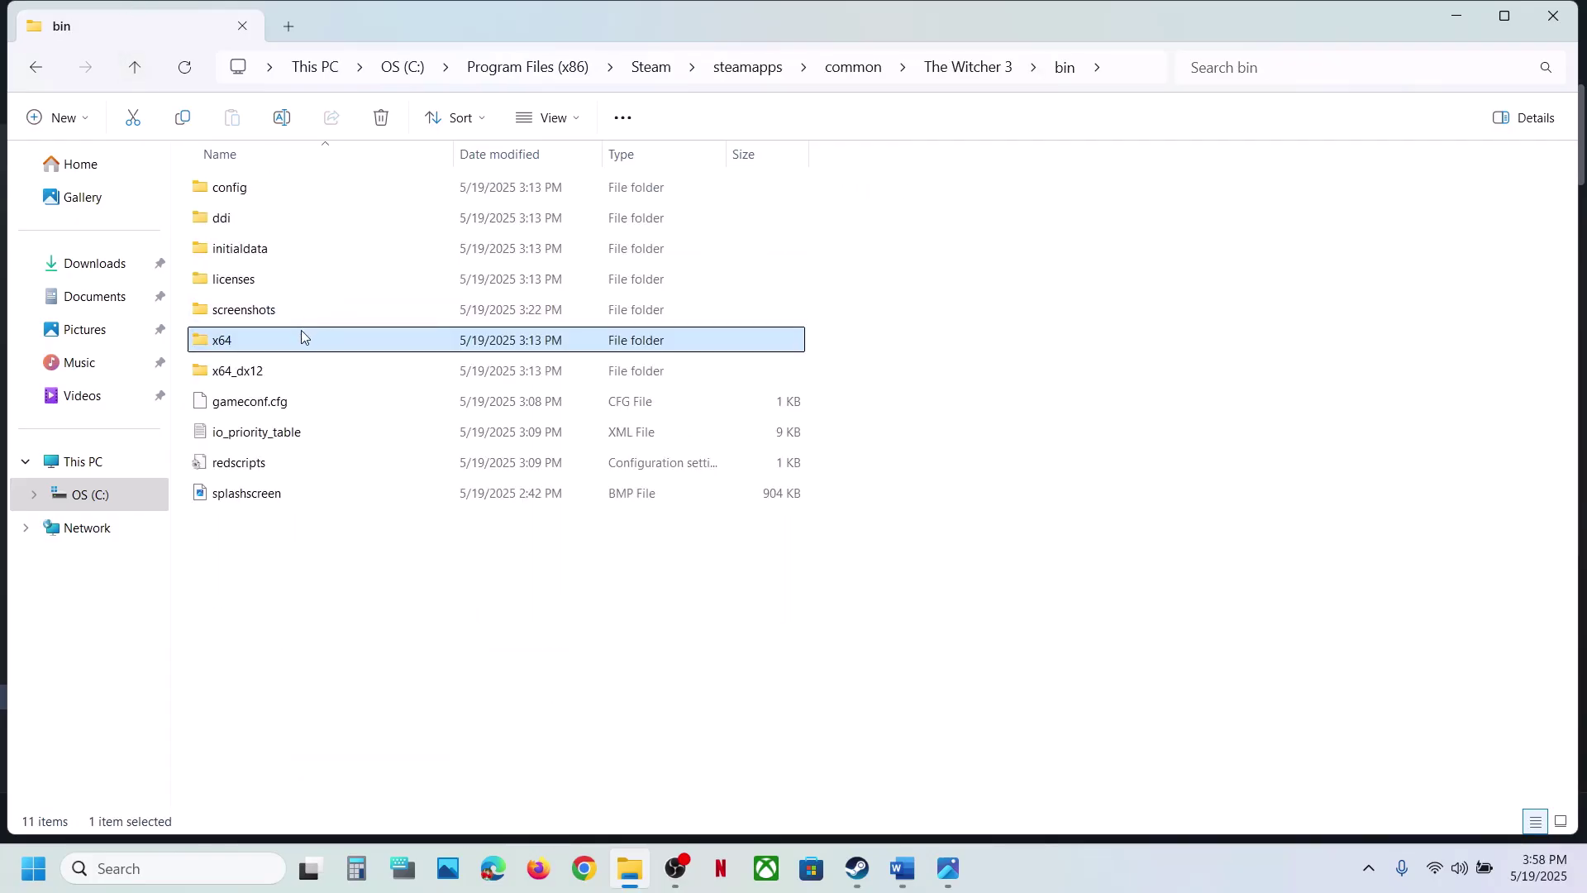
click(240, 376)
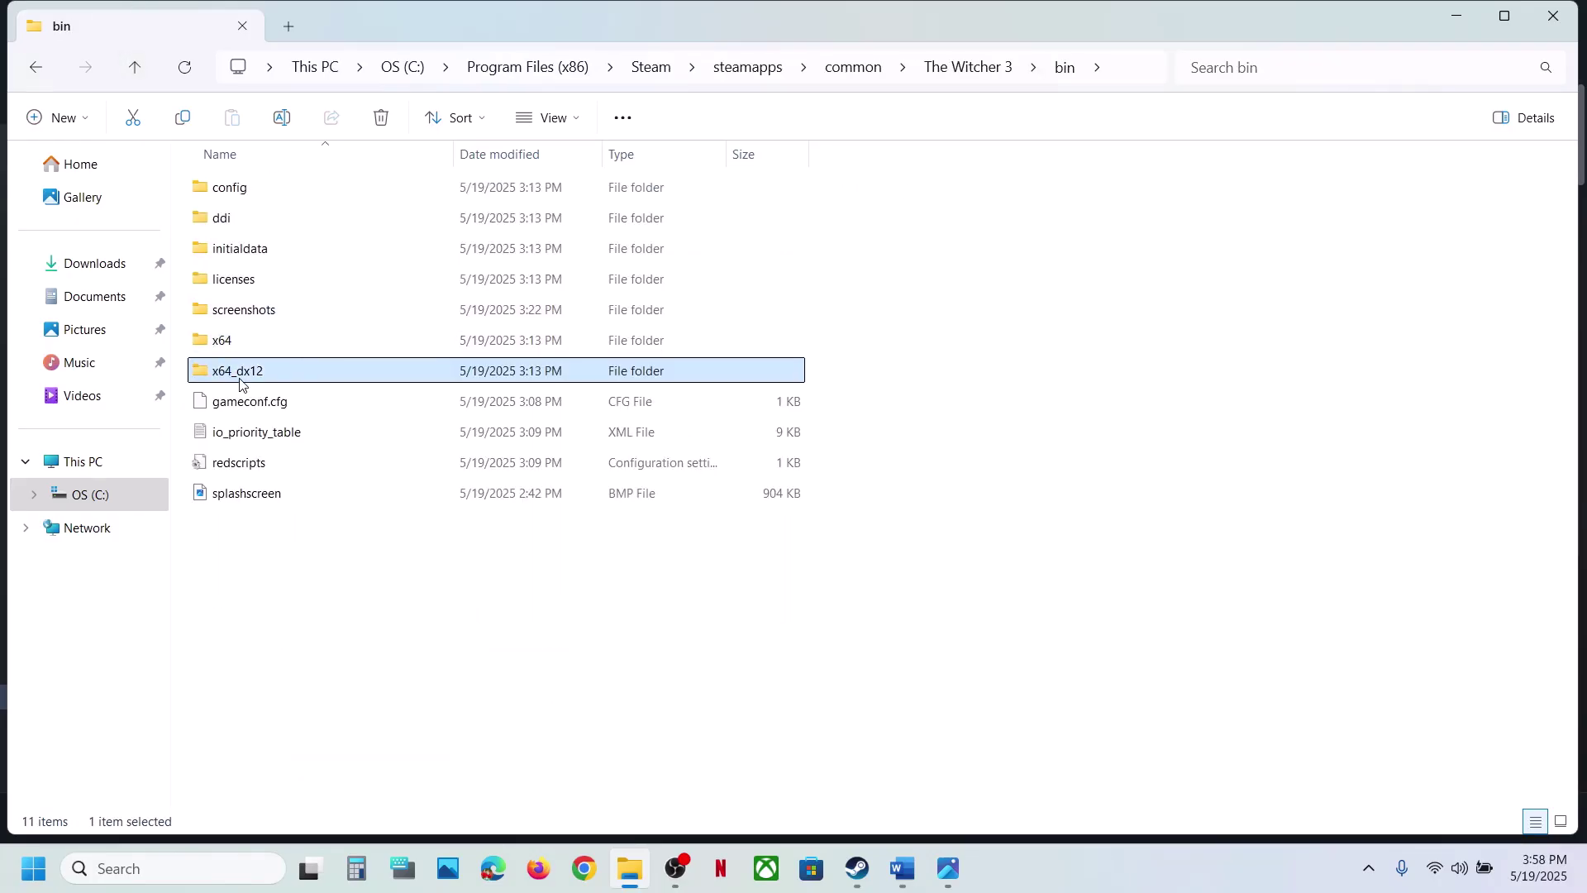
click(241, 339)
double_click(242, 376)
scroll(317, 664, down, 6)
scroll(319, 665, down, 1)
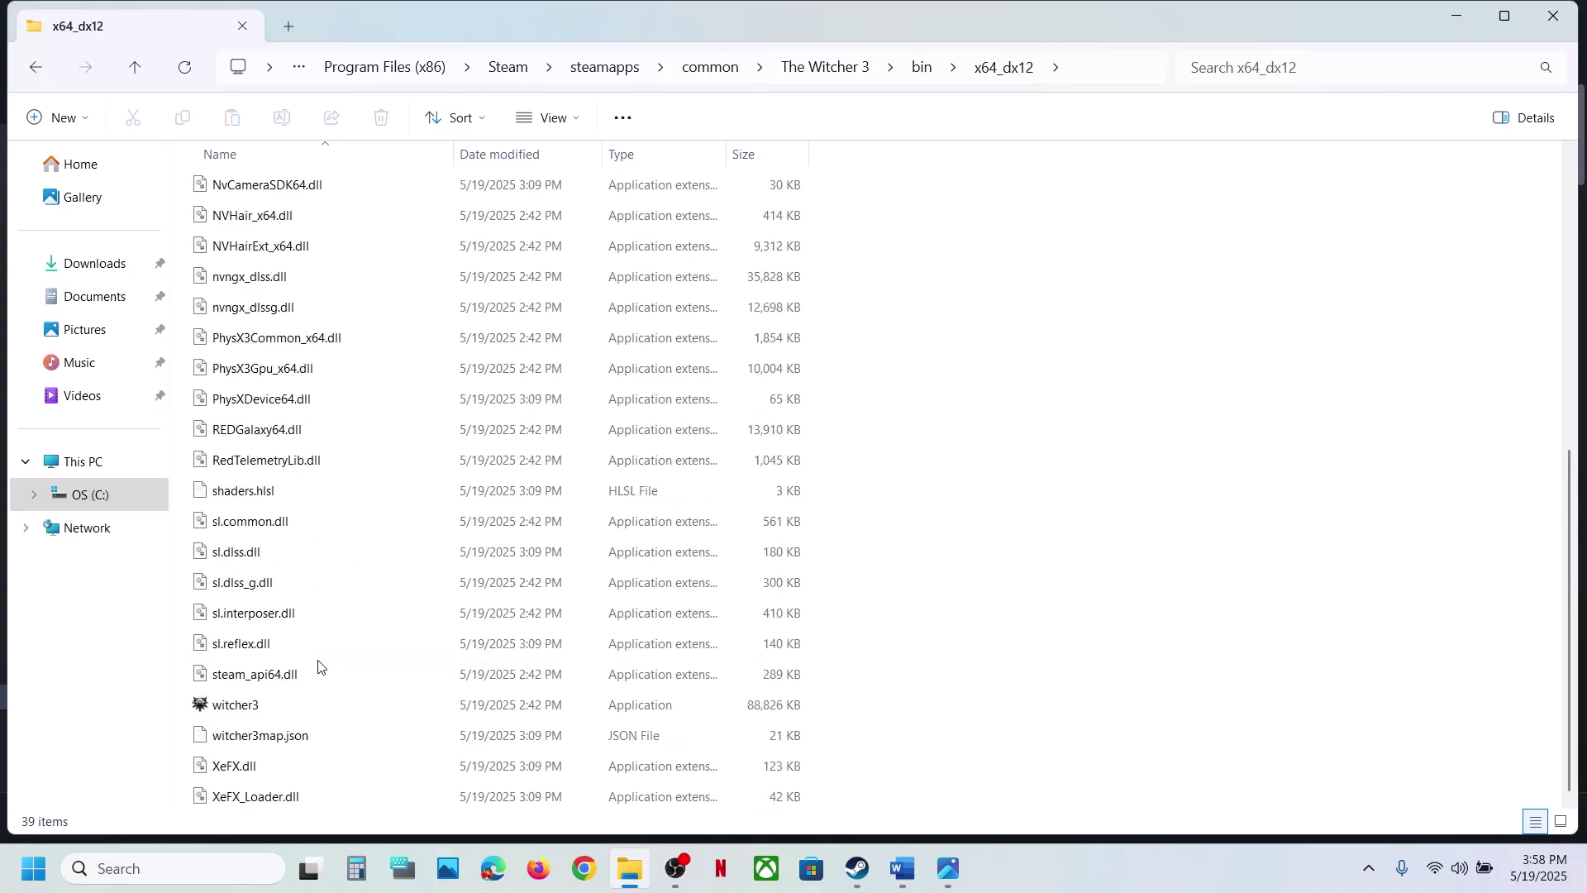
click(222, 707)
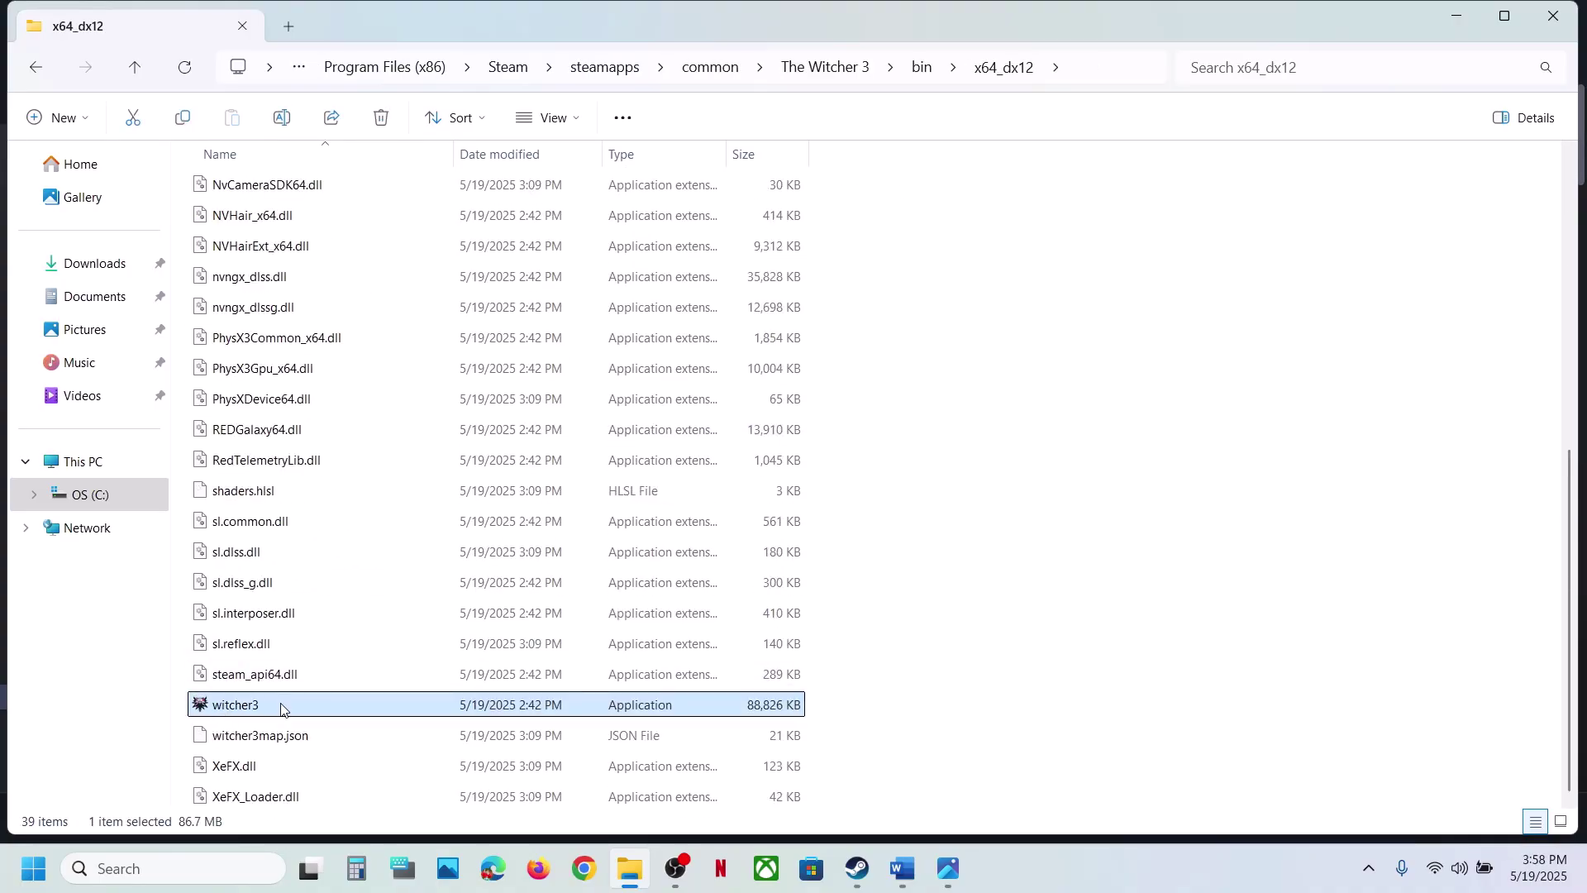
click(135, 71)
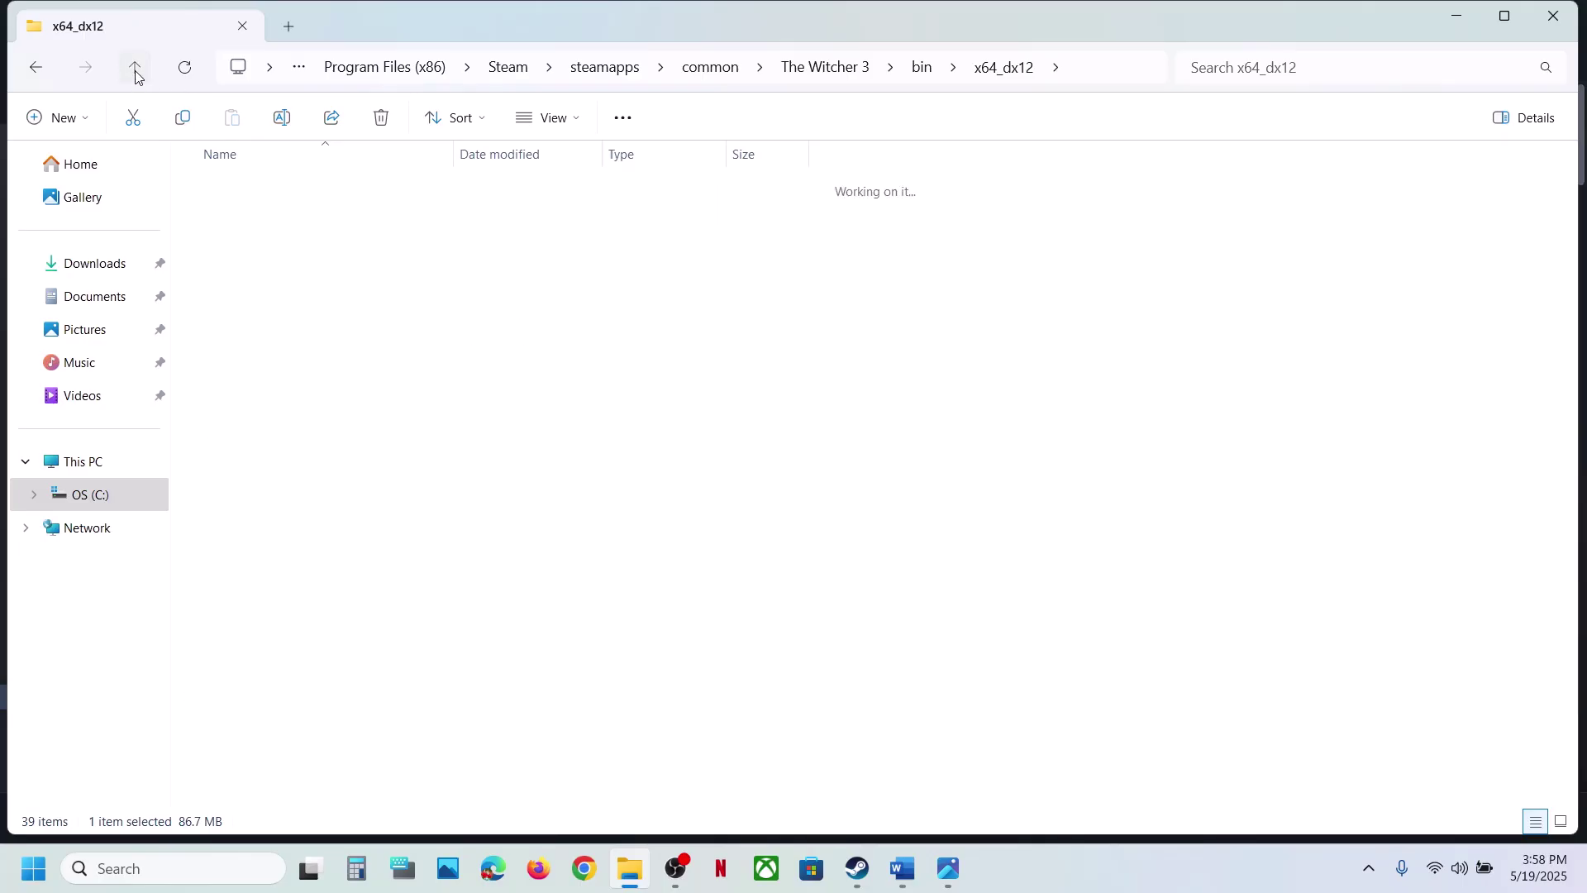
Step: Return to the Word document and highlight "try running as an administrator" in Step 5
click(916, 873)
scroll(630, 716, down, 1)
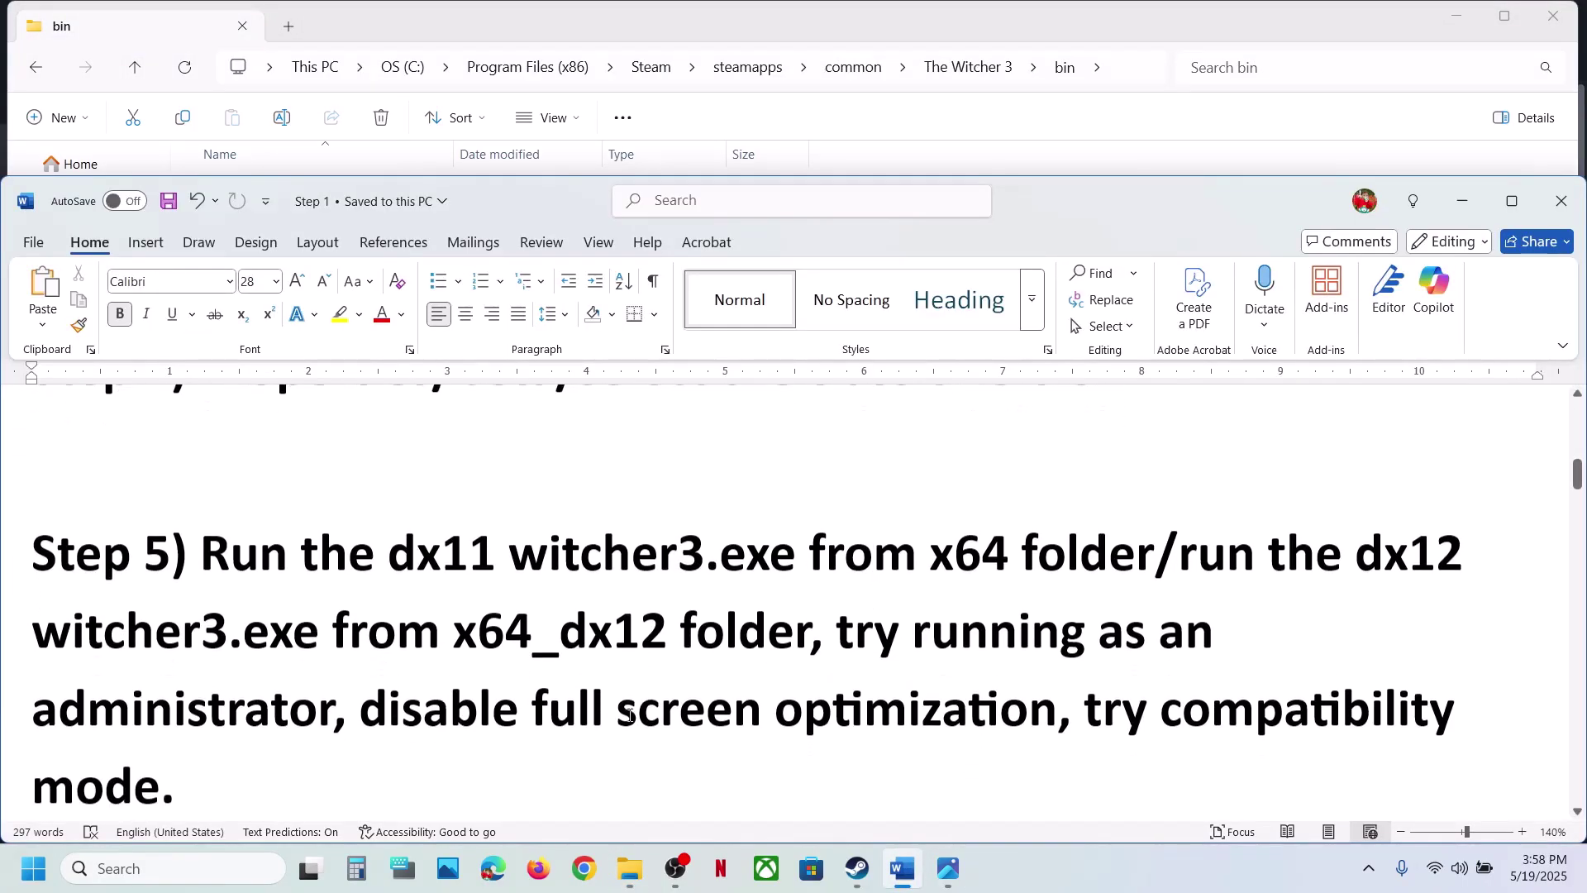
drag(840, 632, 334, 711)
Step: Switch to Steam, browse The Witcher 3's local files and open the x64 folder inside bin
click(857, 868)
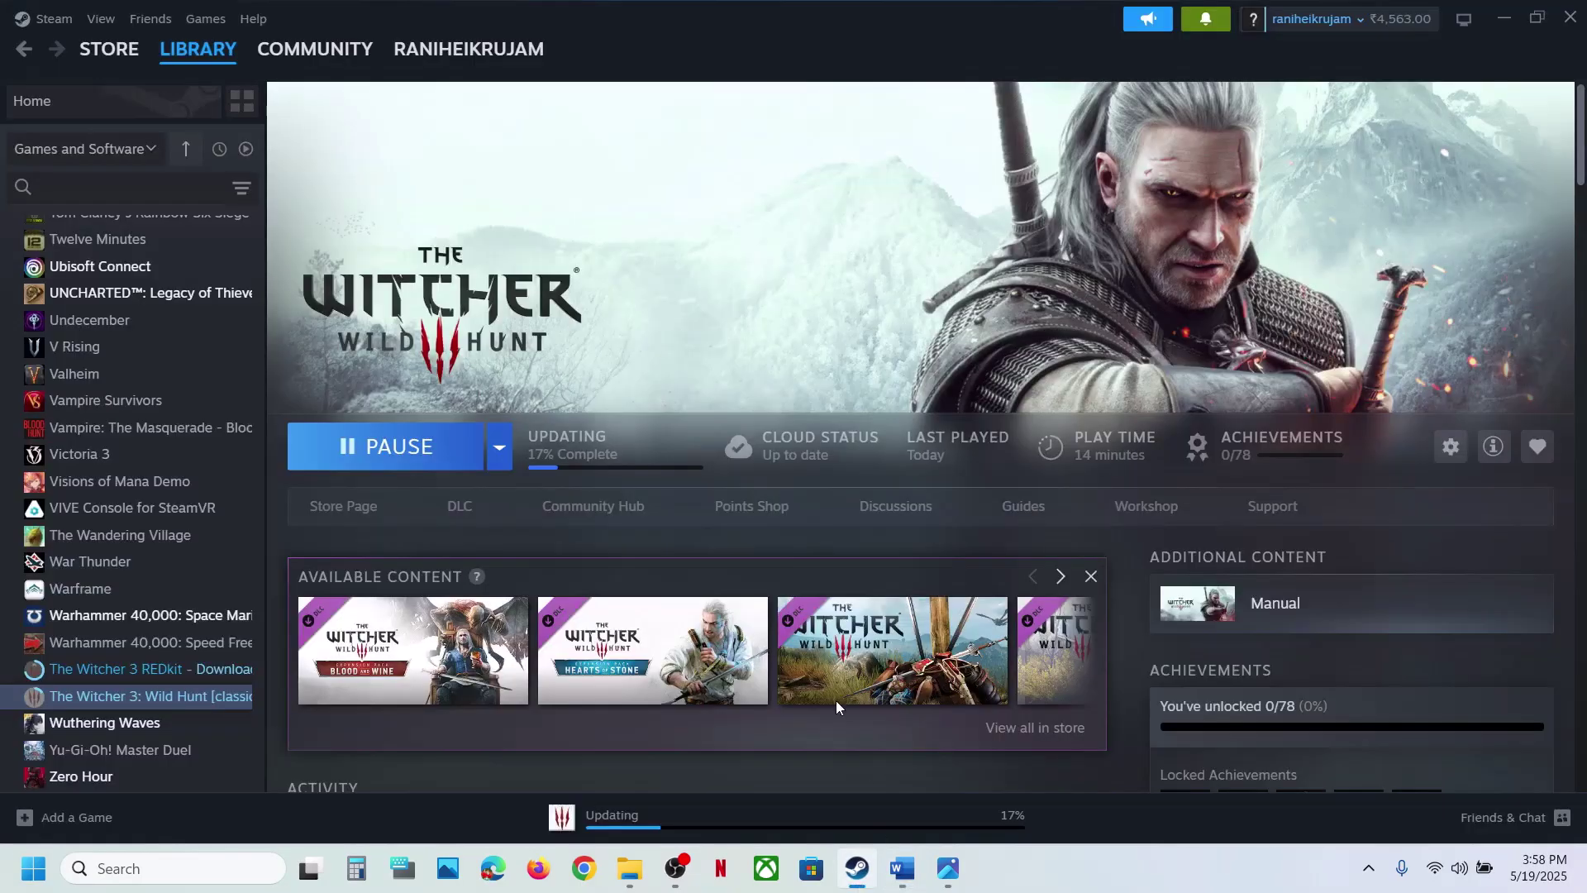
right_click(122, 696)
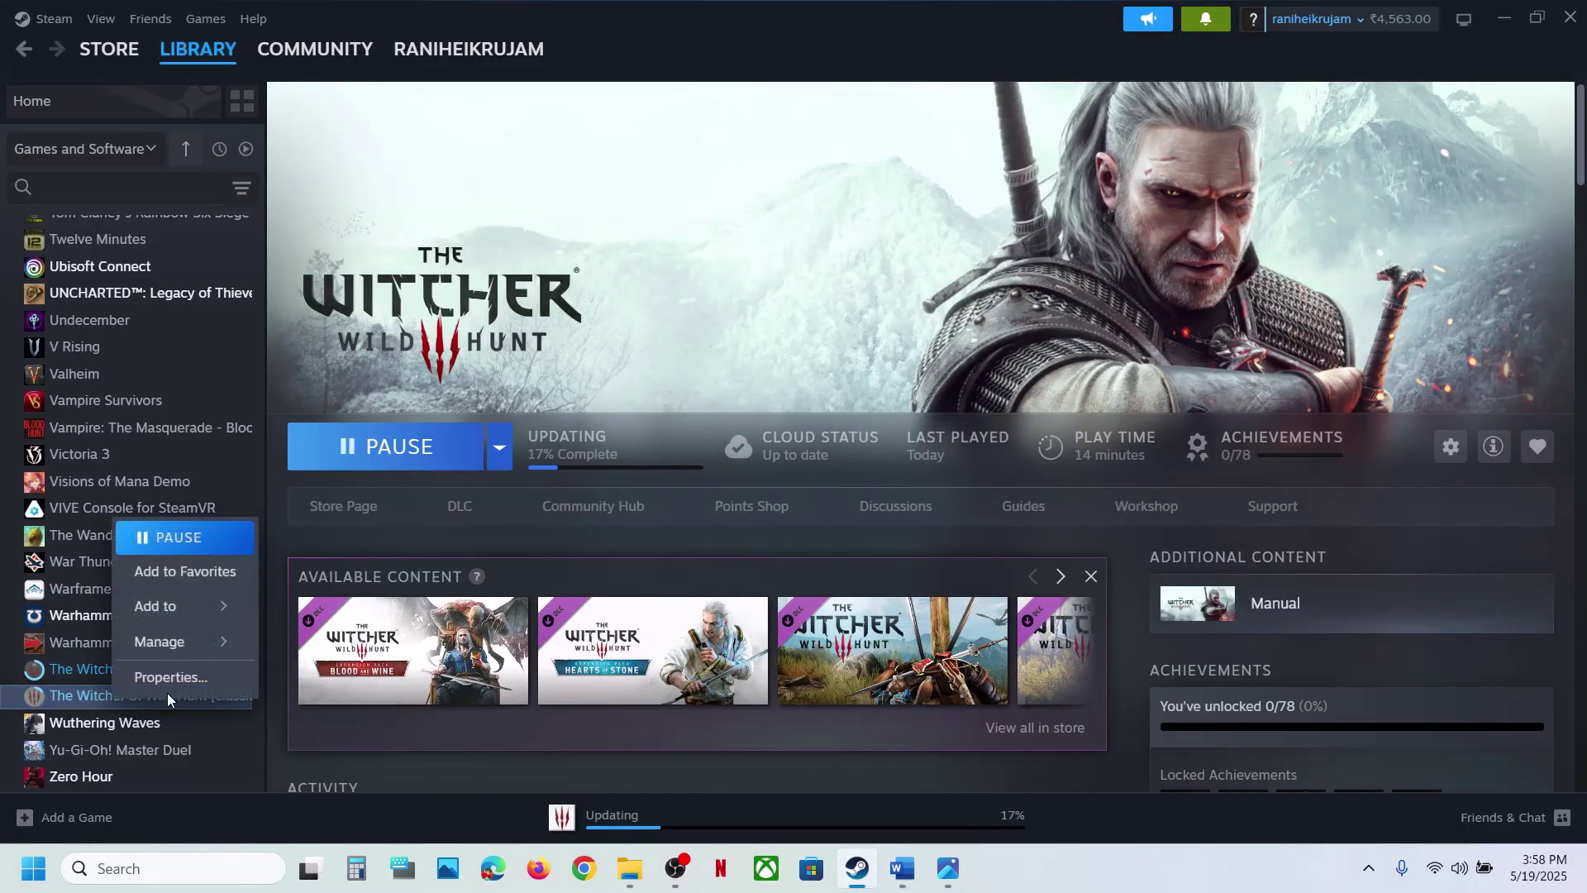
mouse_move(182, 643)
click(357, 679)
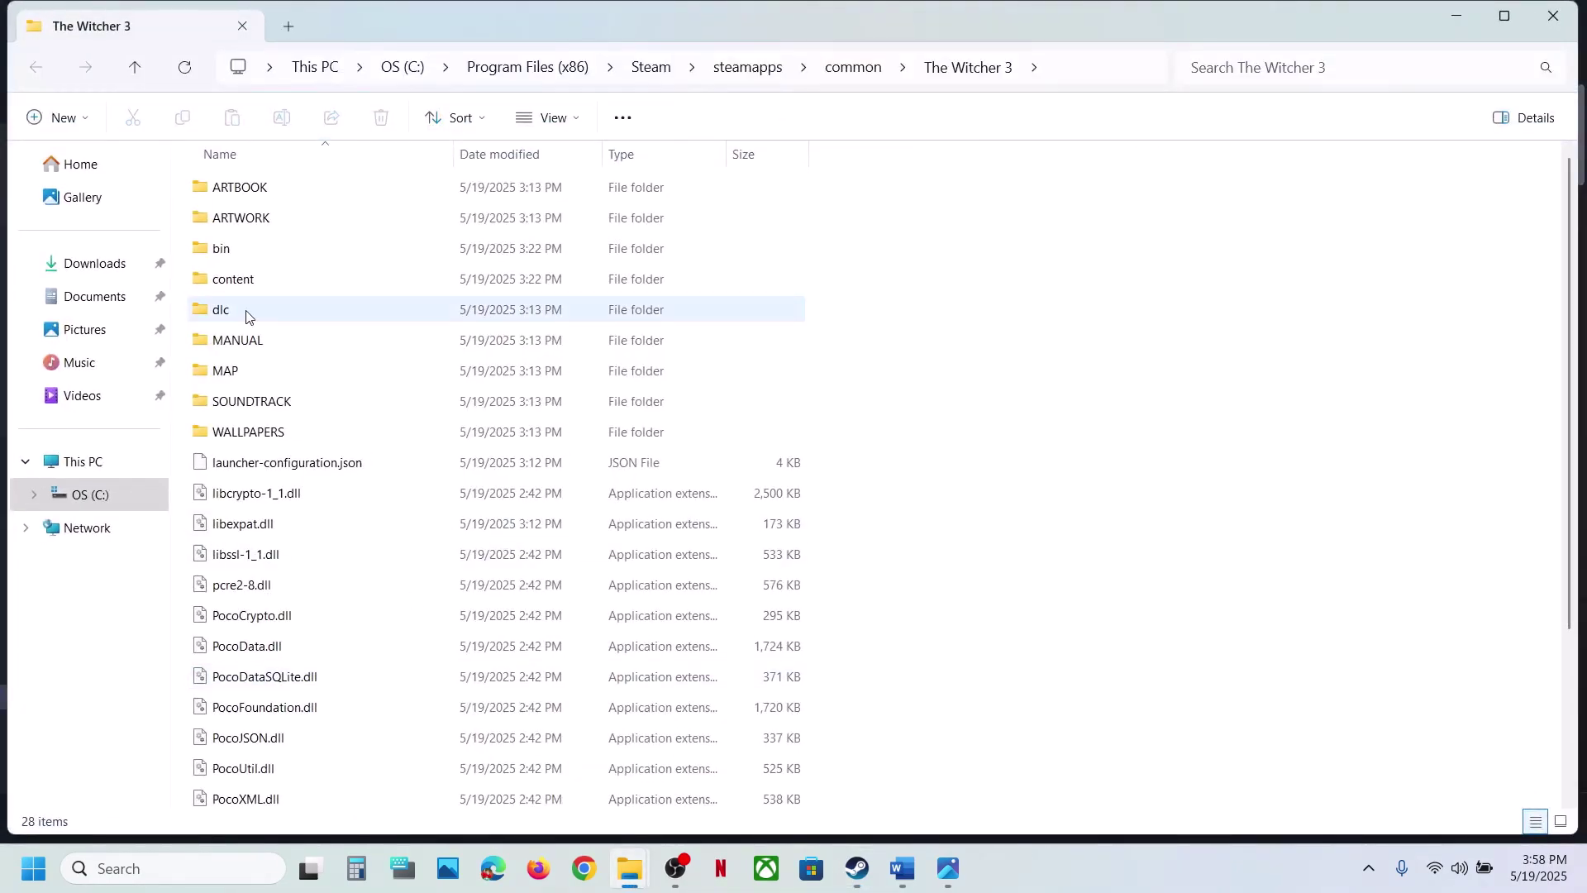
double_click(262, 250)
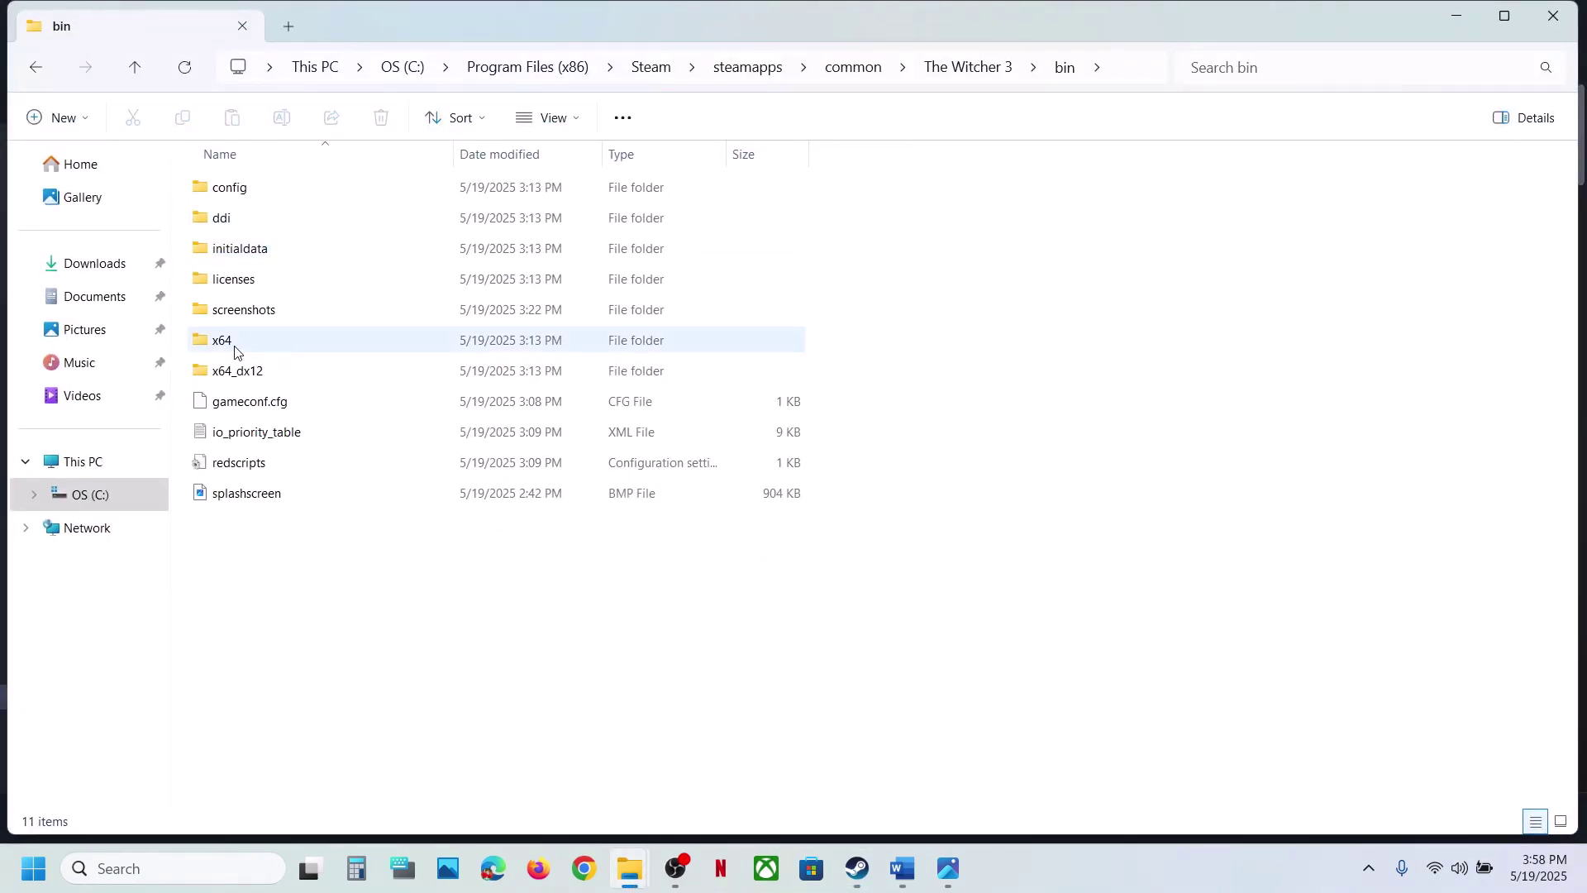
double_click(235, 351)
scroll(285, 421, down, 3)
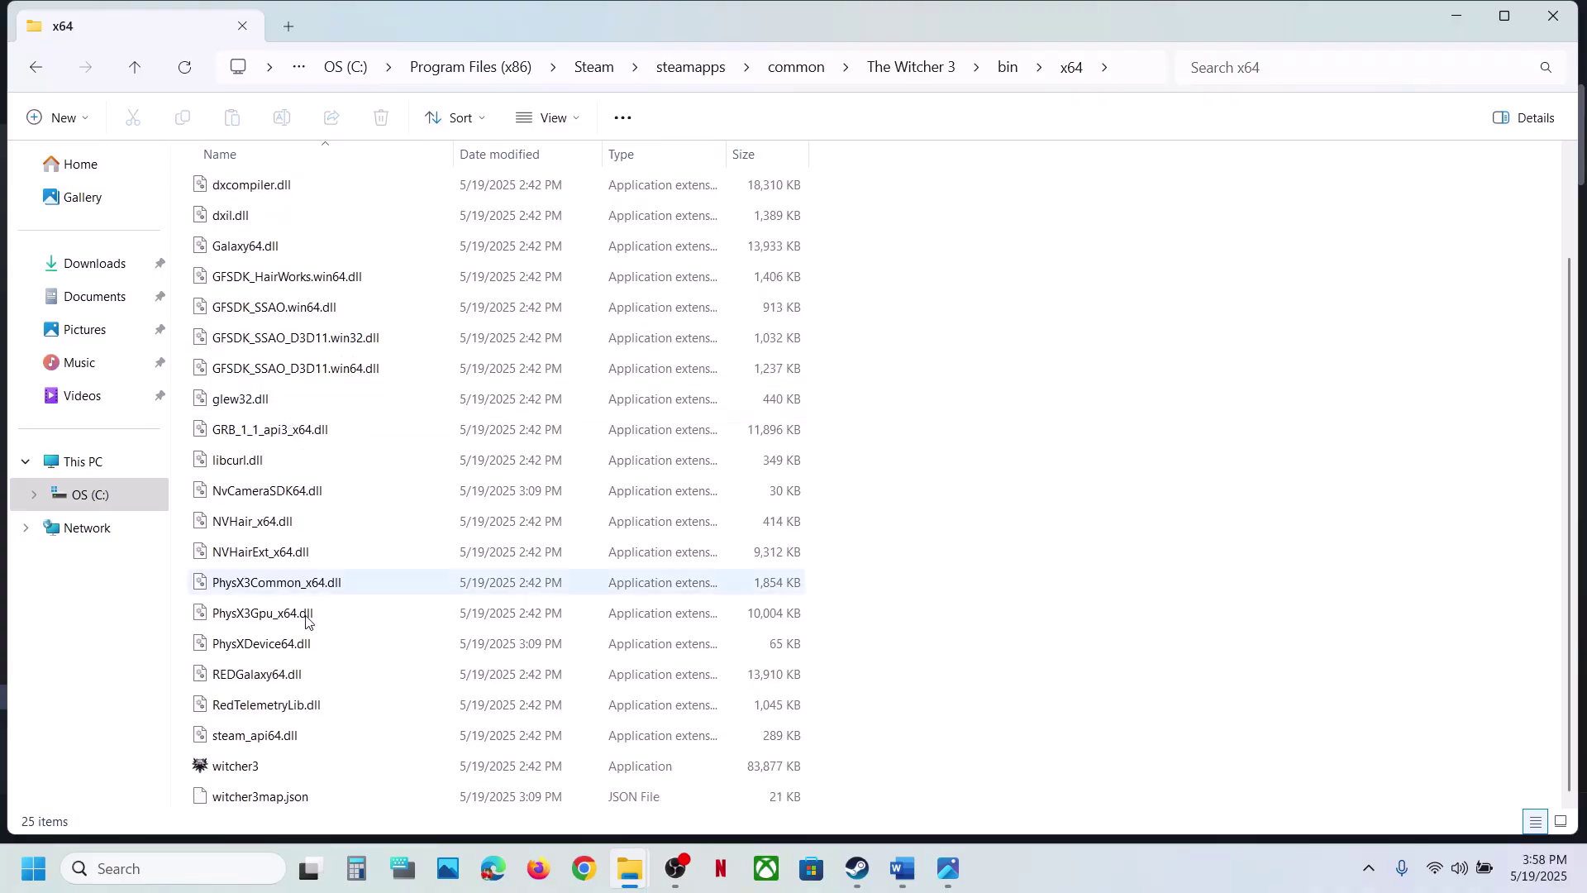
Step: Set the DirectX 11 witcher3 application to run as an administrator in its compatibility properties
right_click(227, 769)
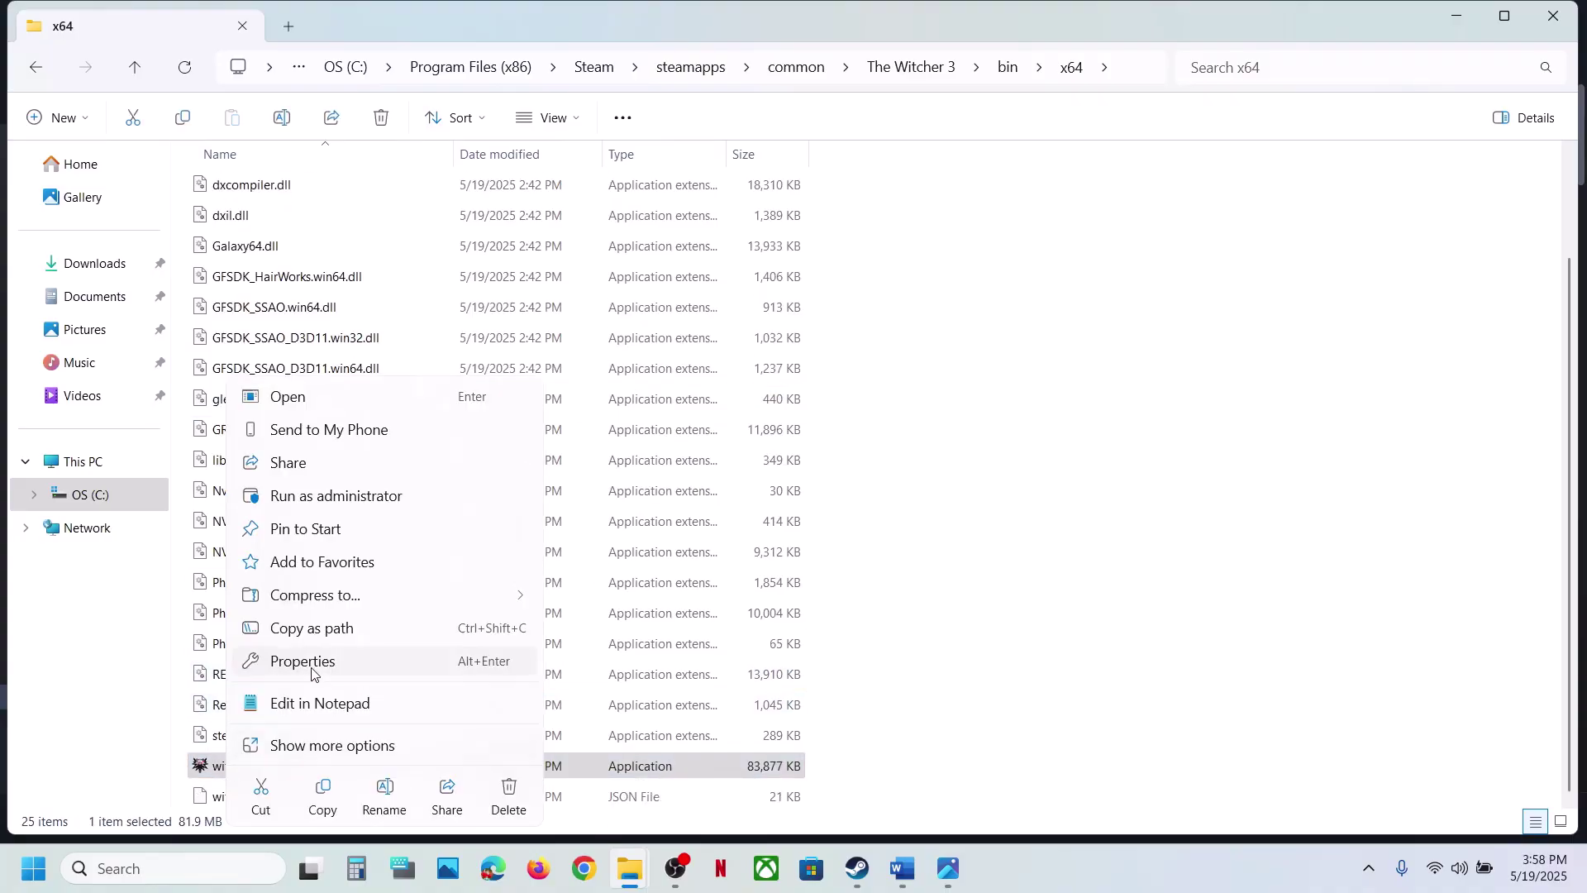
click(303, 661)
click(427, 339)
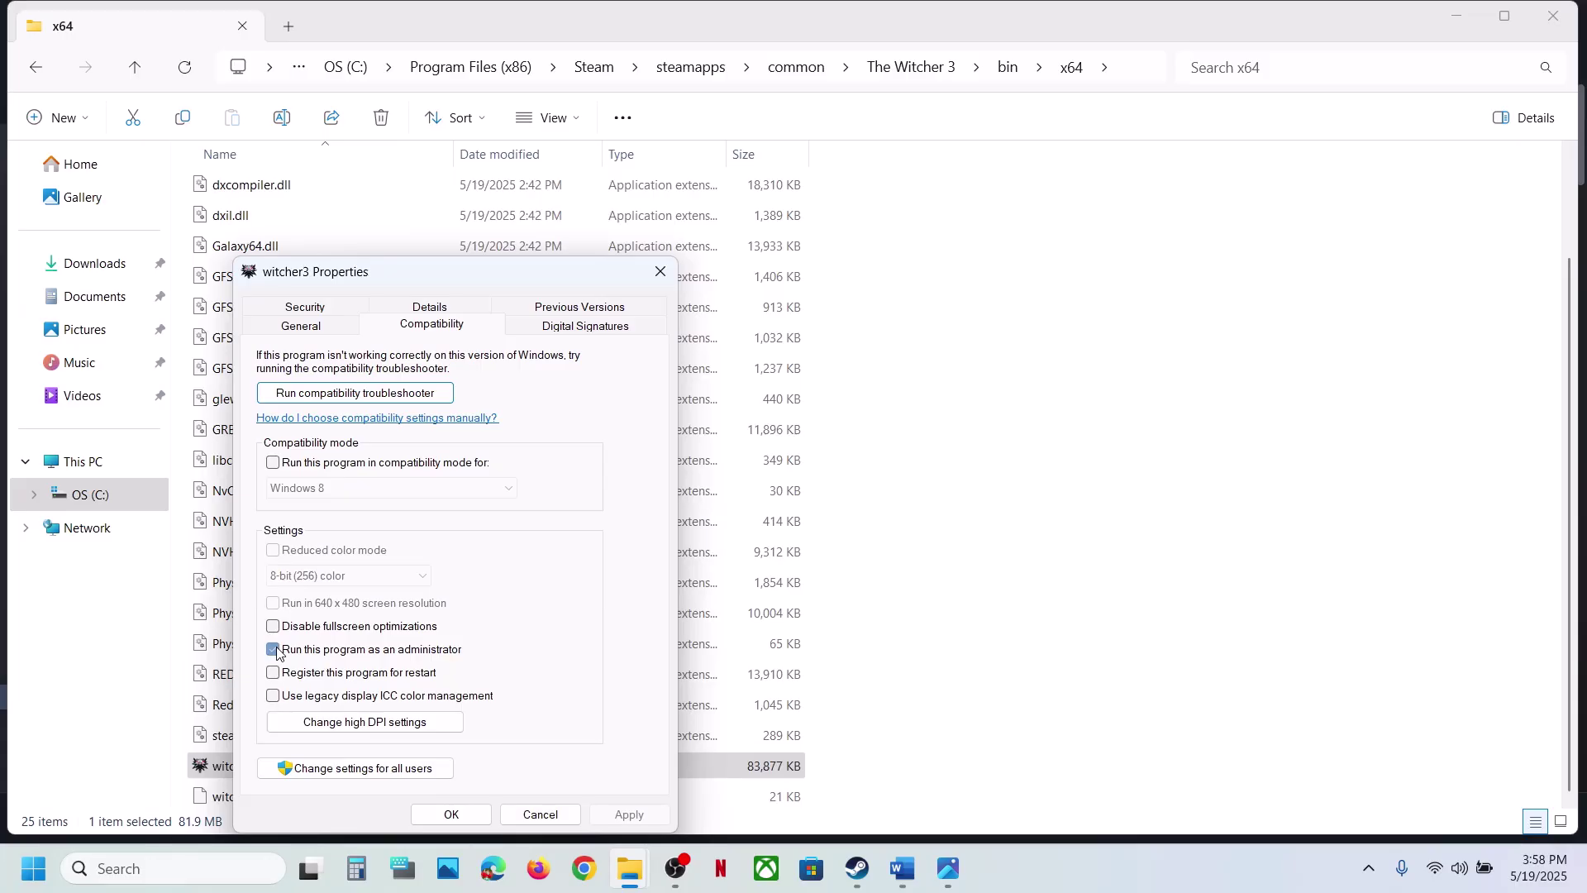
click(633, 815)
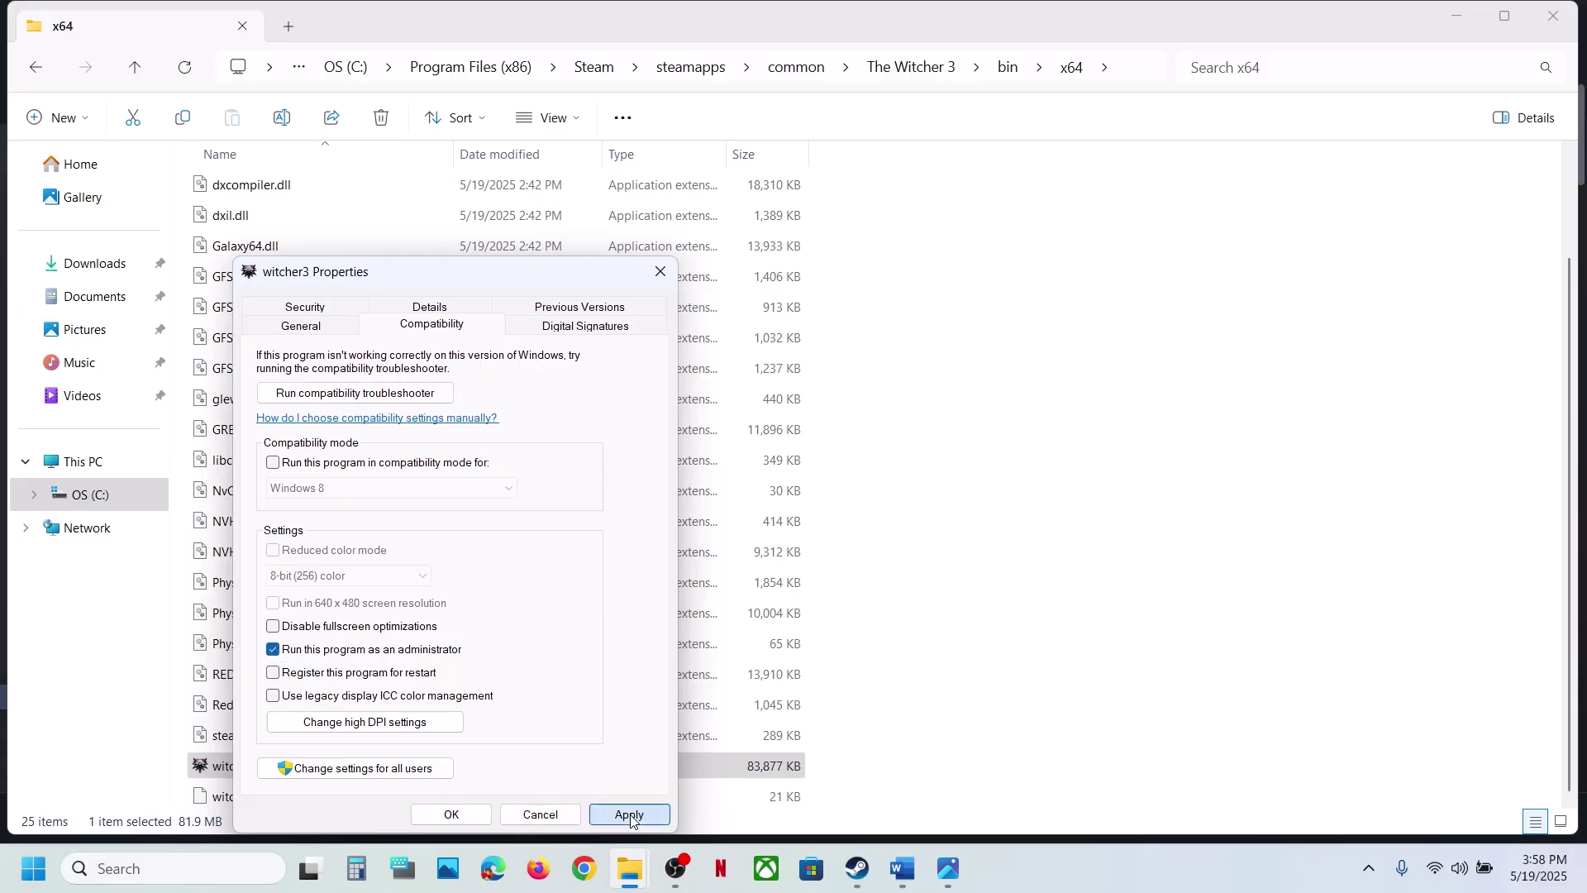
click(452, 815)
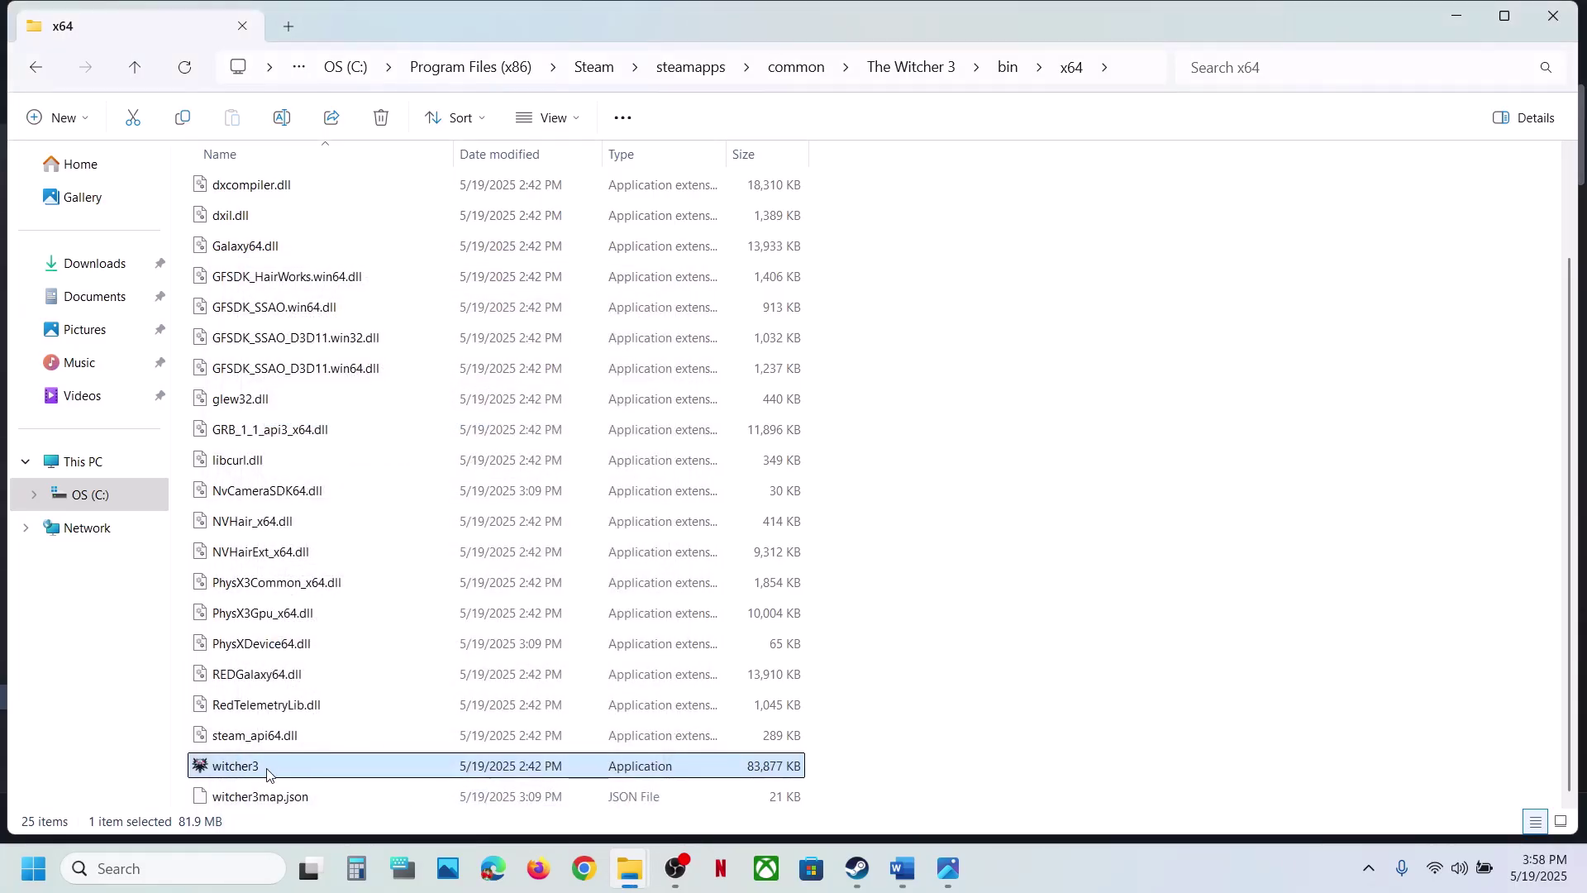
Step: Enable compatibility mode for Windows 8 on the witcher3 application and apply it
right_click(266, 770)
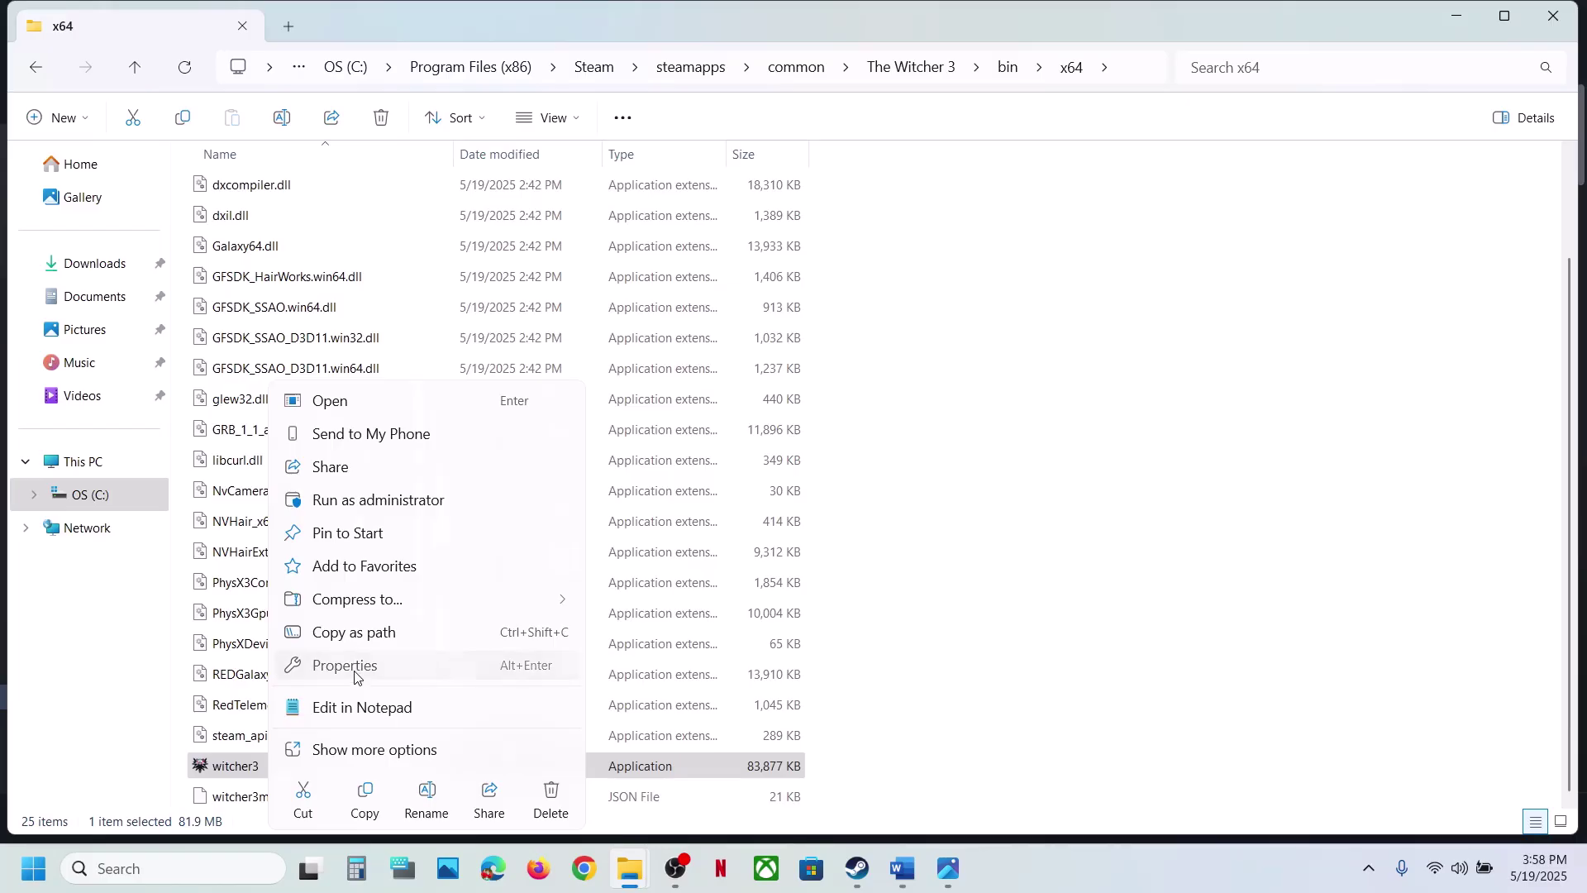
click(356, 668)
click(461, 327)
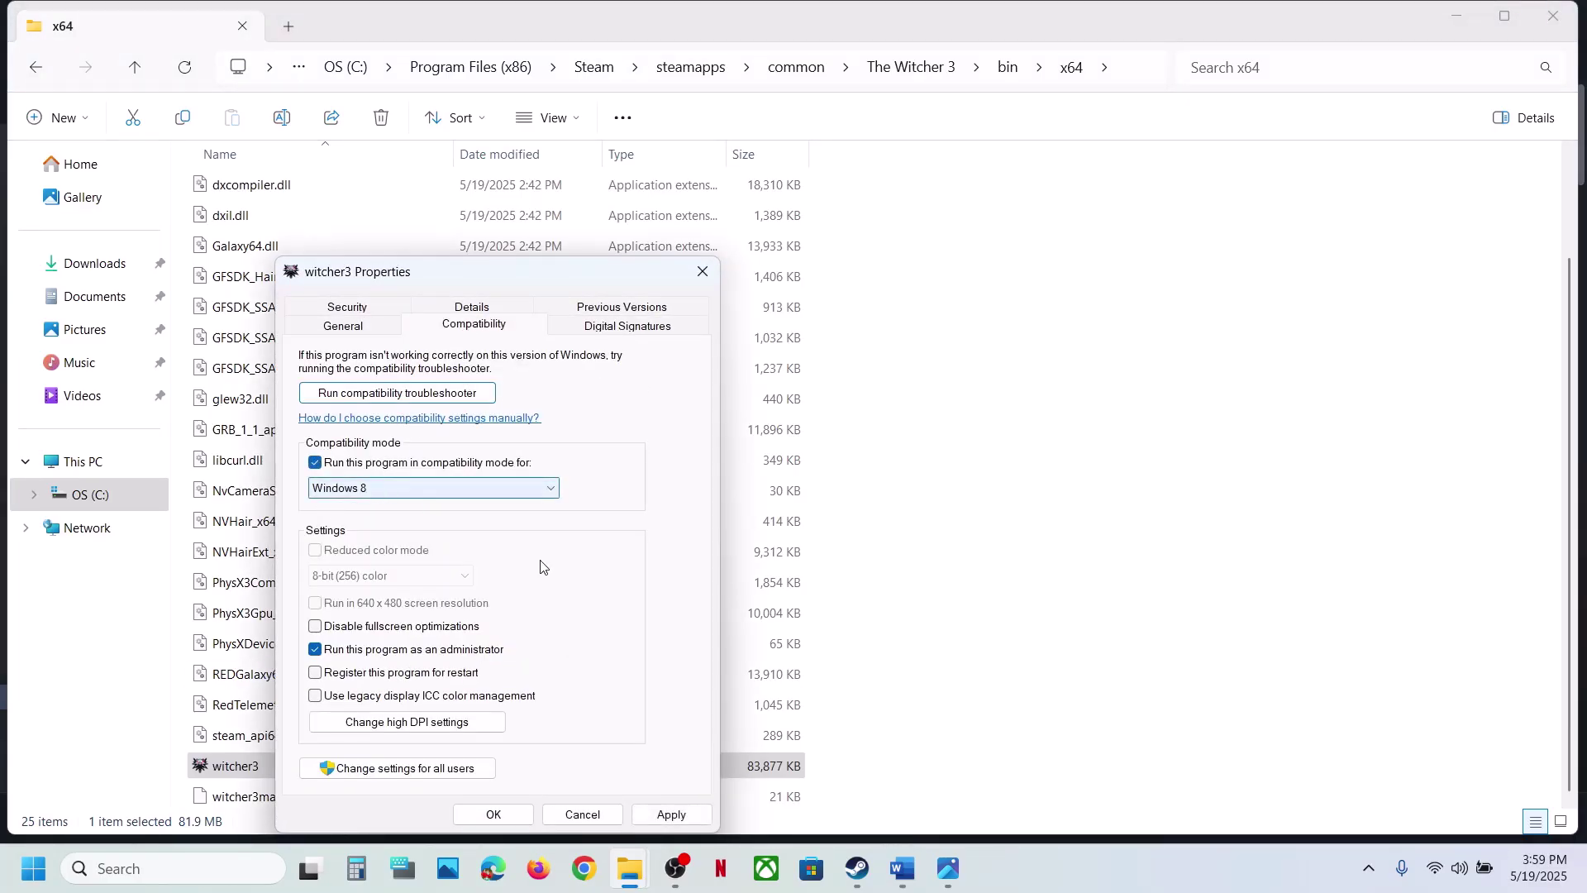
click(663, 814)
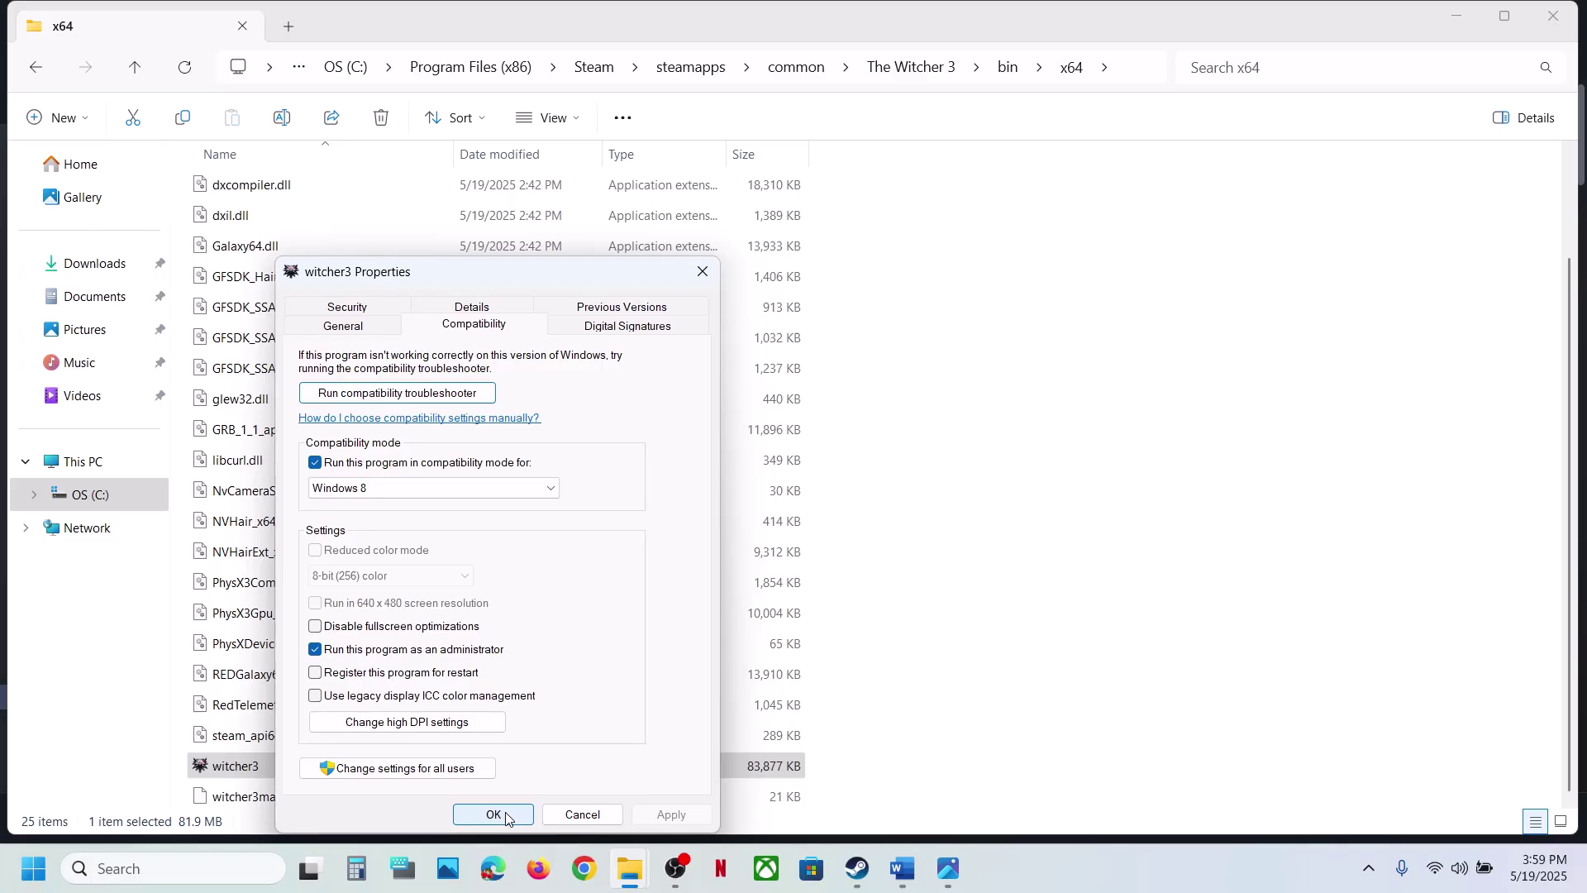
Step: Change witcher3's compatibility mode to Windows 7, disable fullscreen optimizations and save the properties
click(374, 489)
click(373, 547)
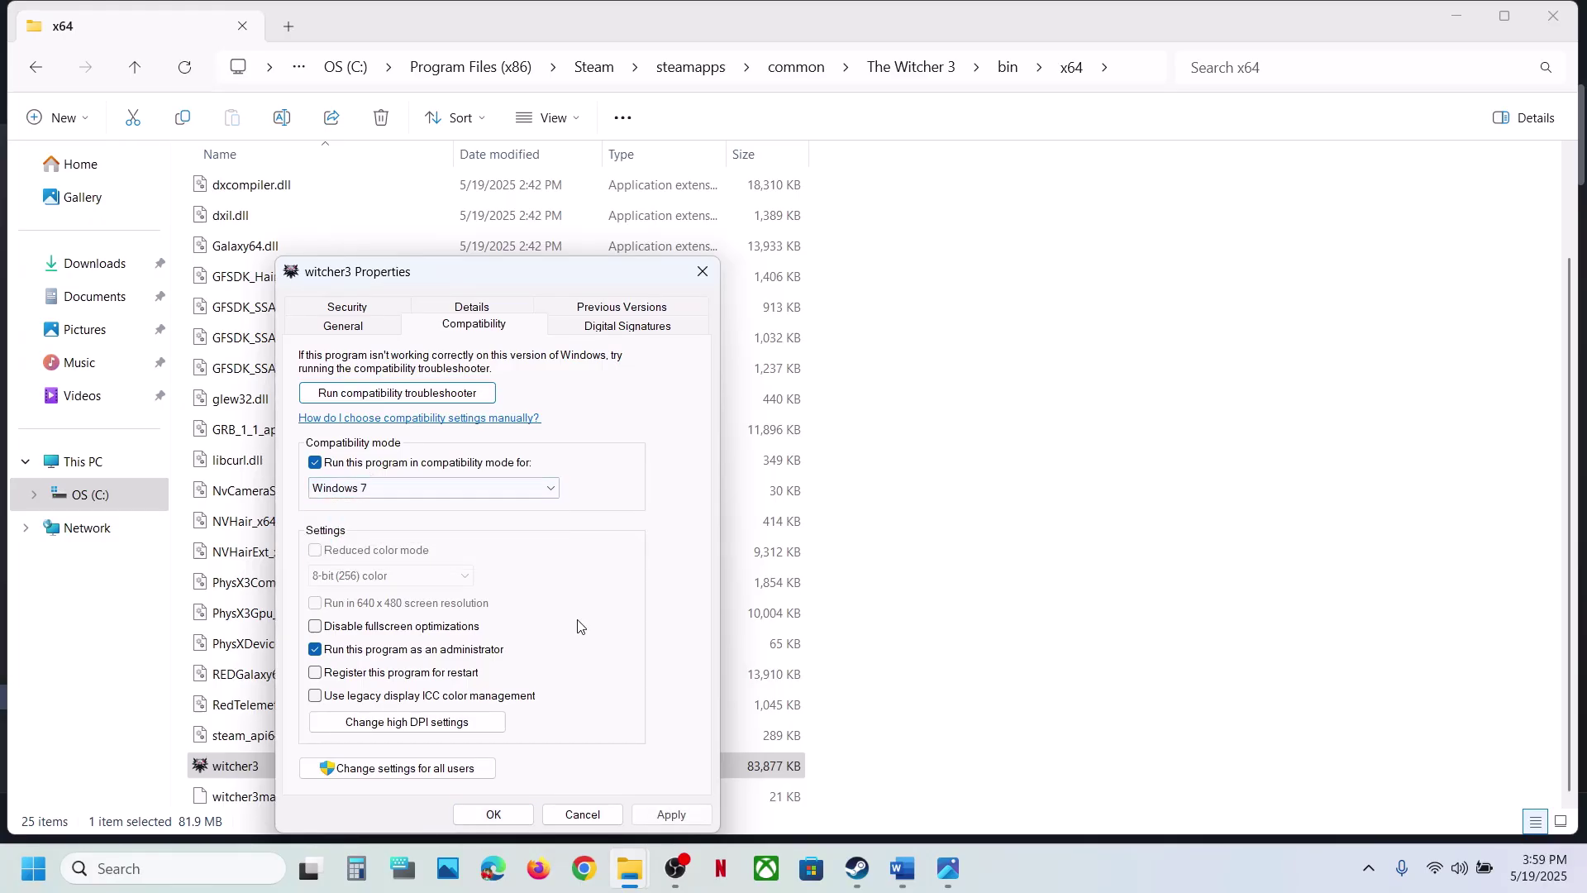
click(691, 817)
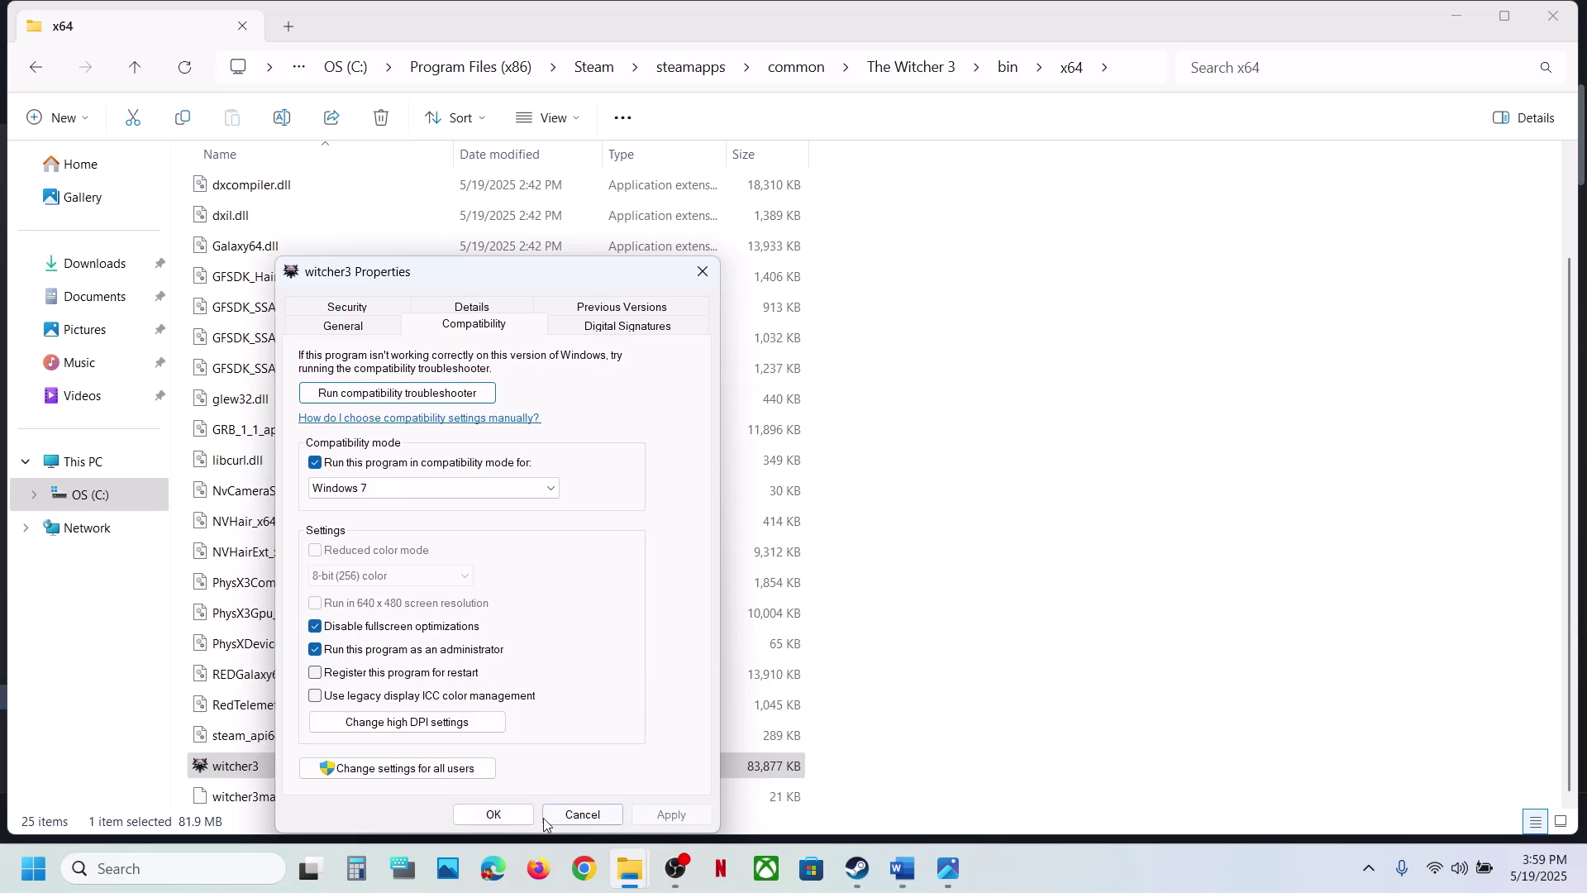
click(513, 817)
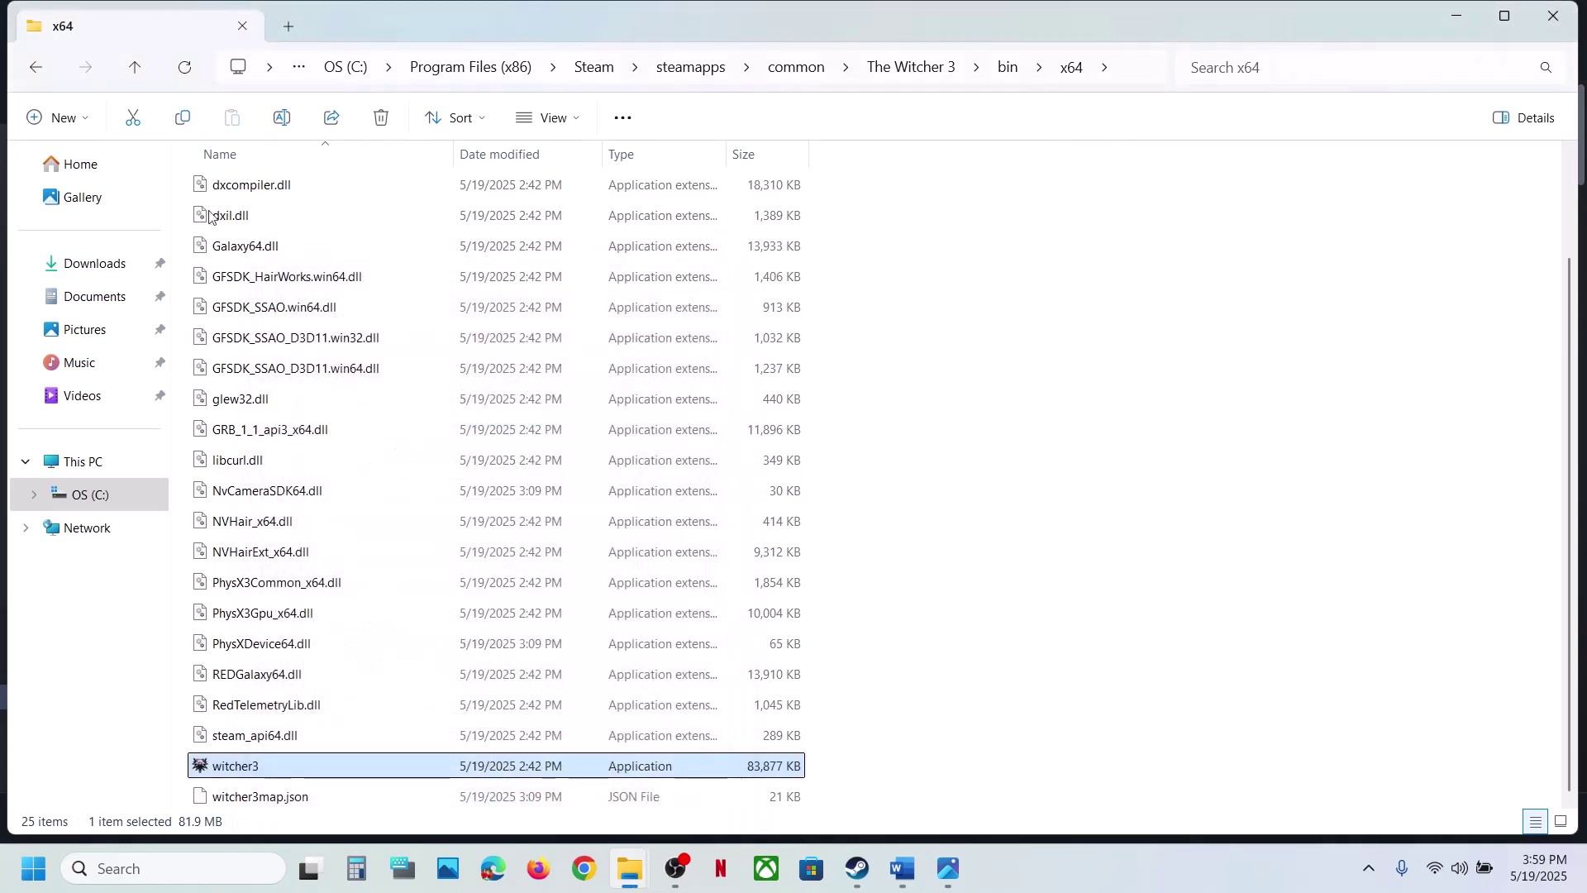
Step: Locate the DirectX 12 witcher3 application in the x64_dx12 folder and go back to bin
click(137, 66)
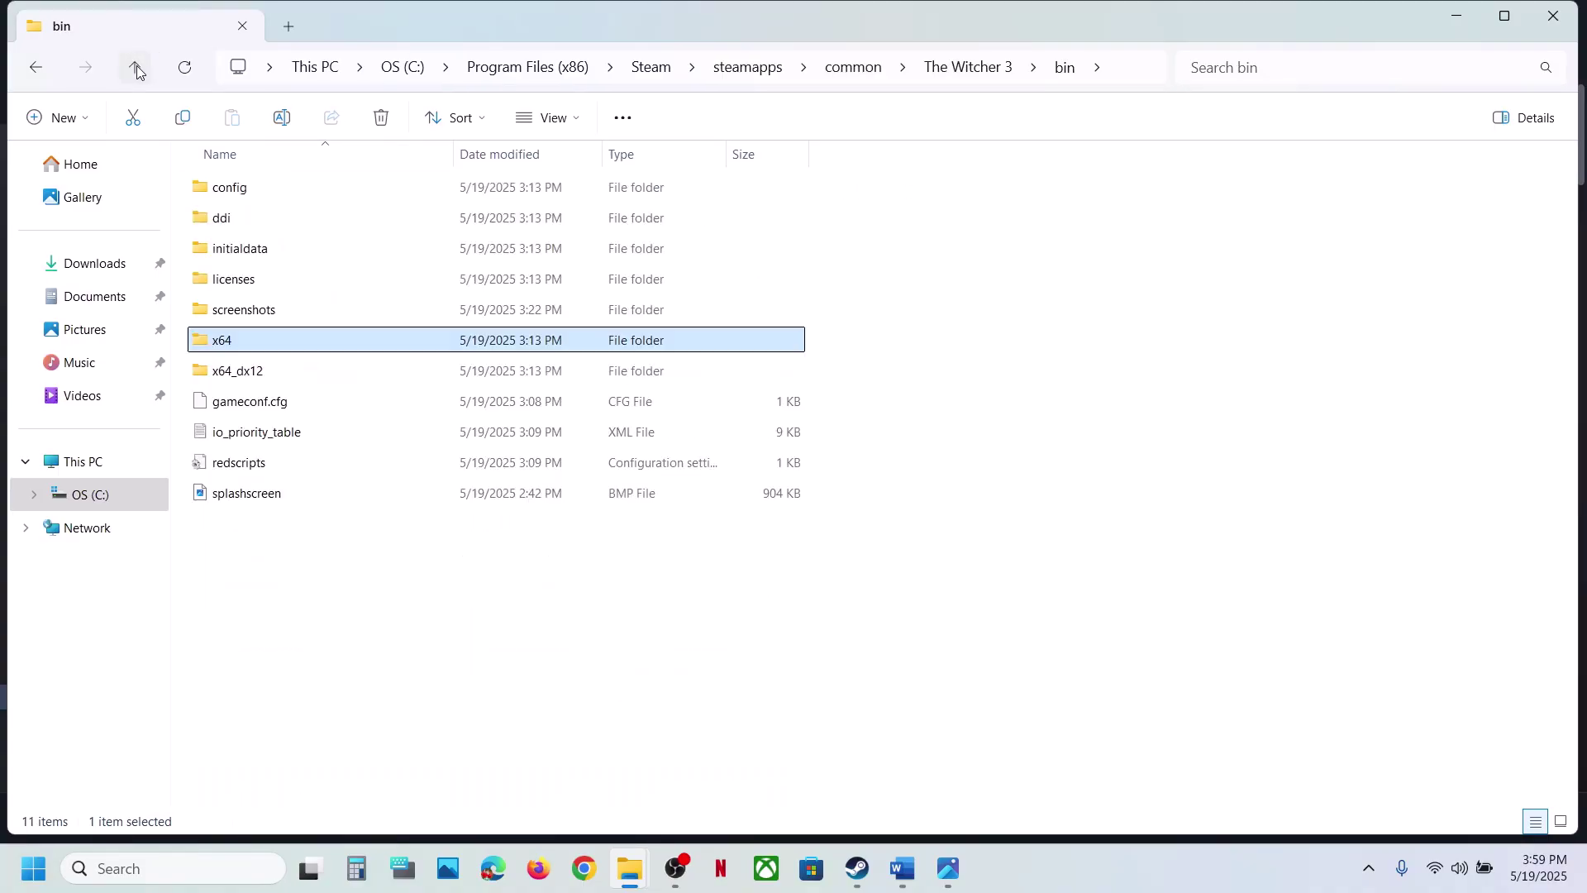
double_click(239, 369)
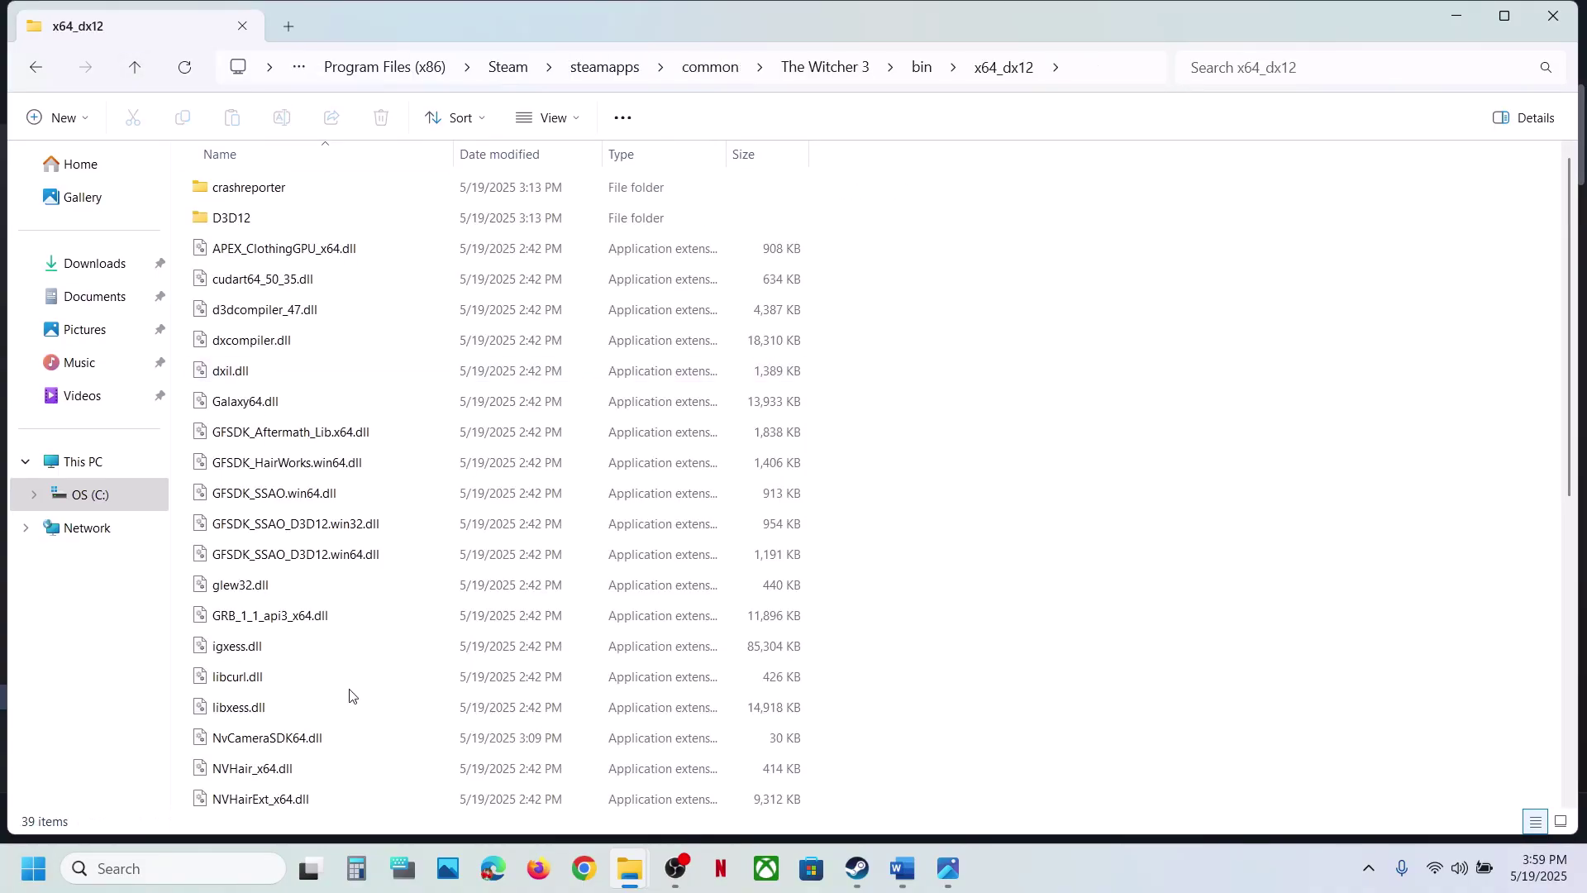
scroll(347, 694, down, 6)
click(244, 700)
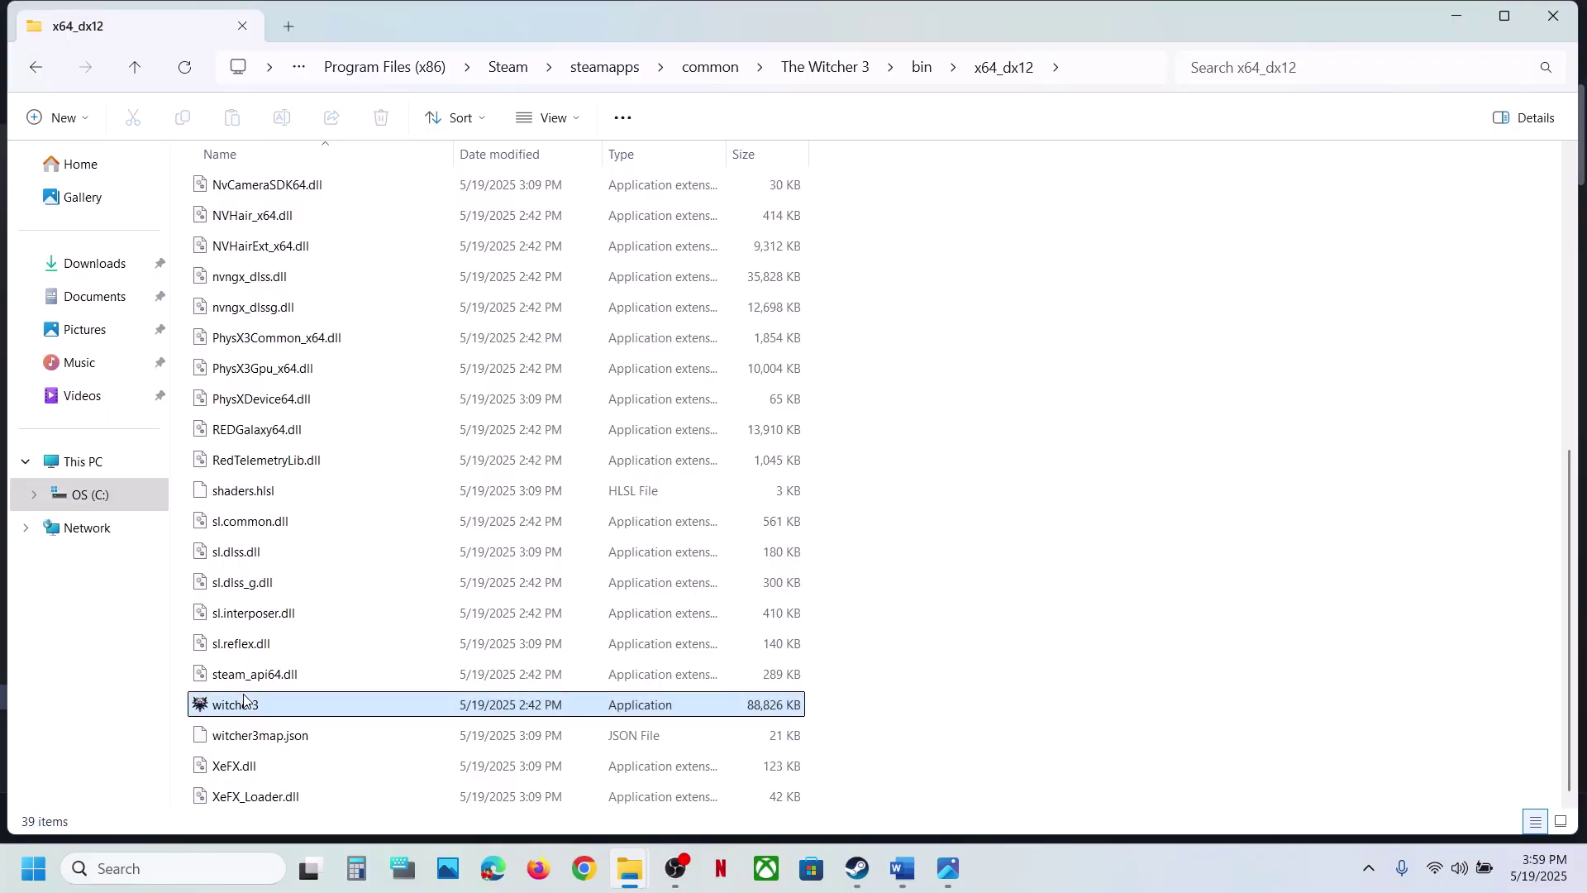
click(137, 69)
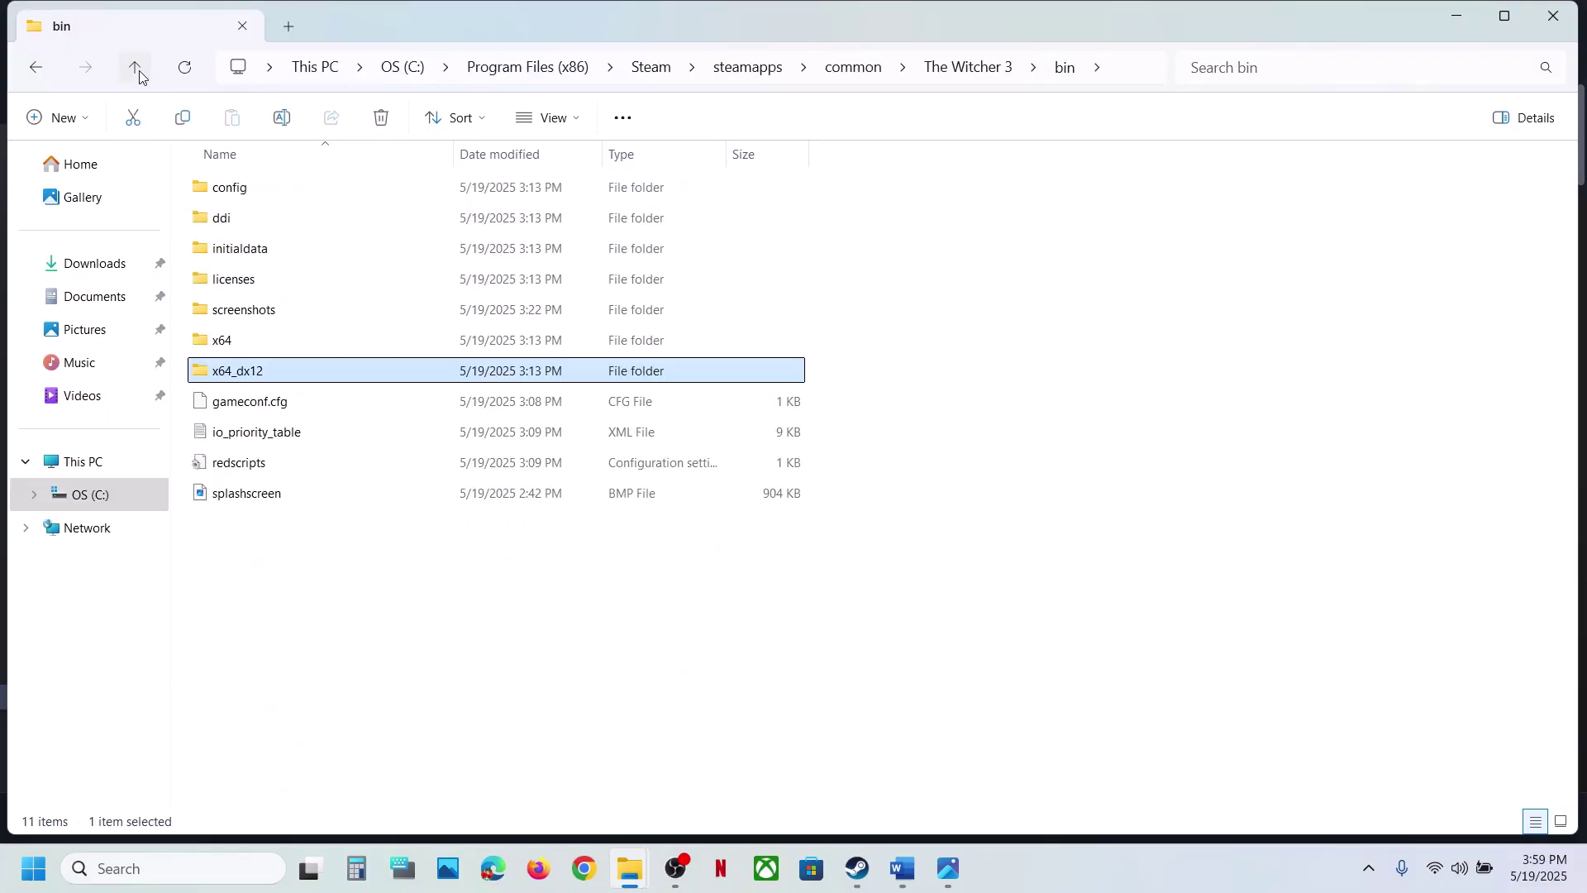
Step: Turn off compatibility mode, disabled fullscreen optimizations and administrator mode for witcher3 in the x64 folder, and save
double_click(220, 339)
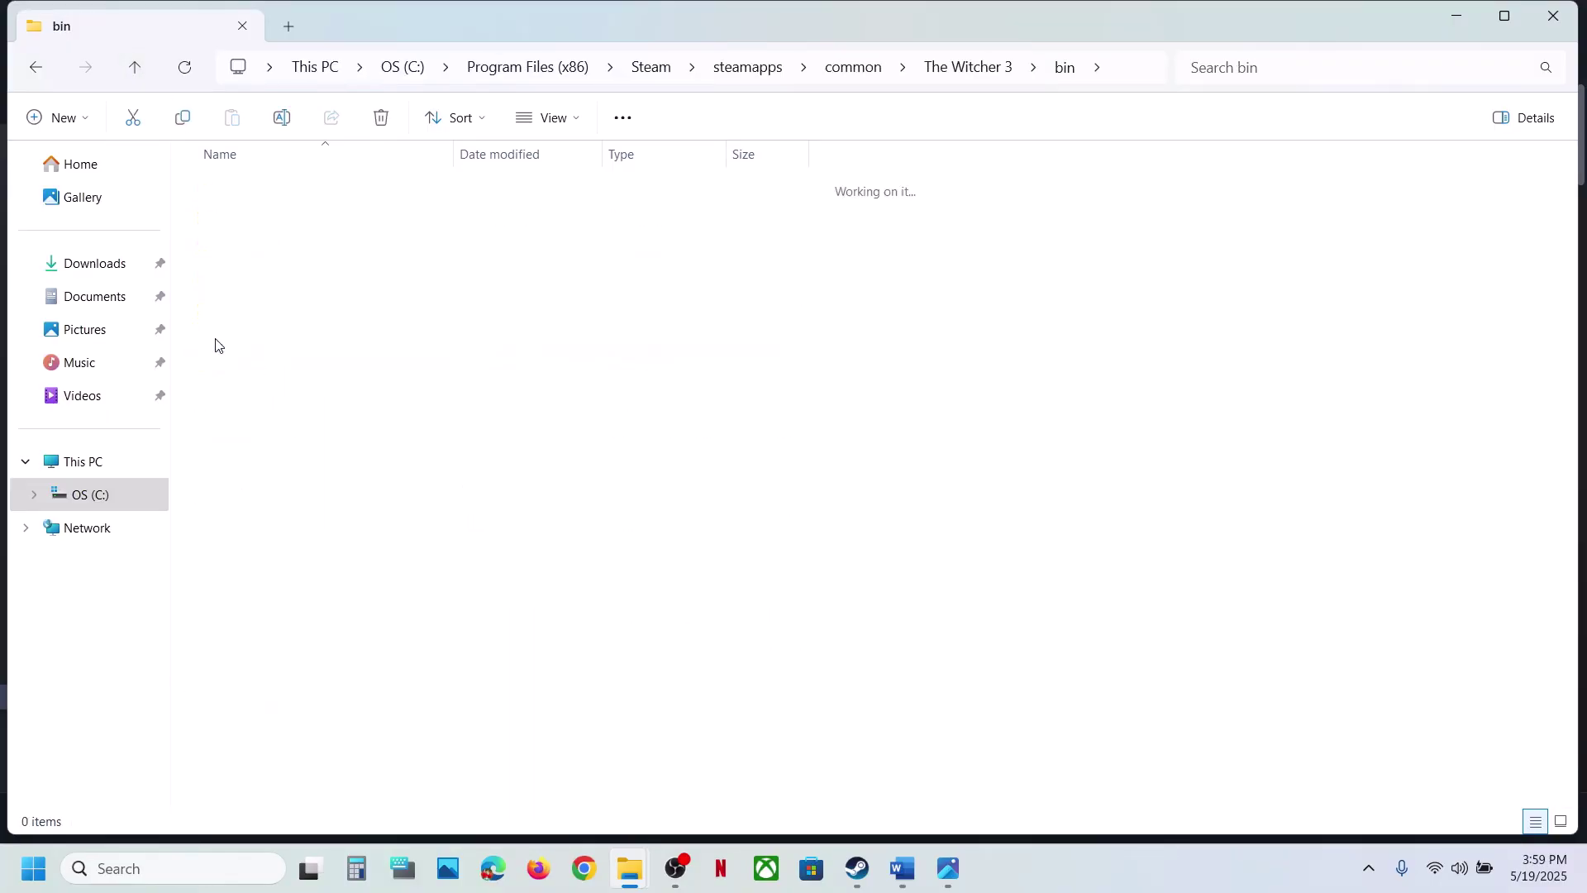
scroll(277, 652, down, 3)
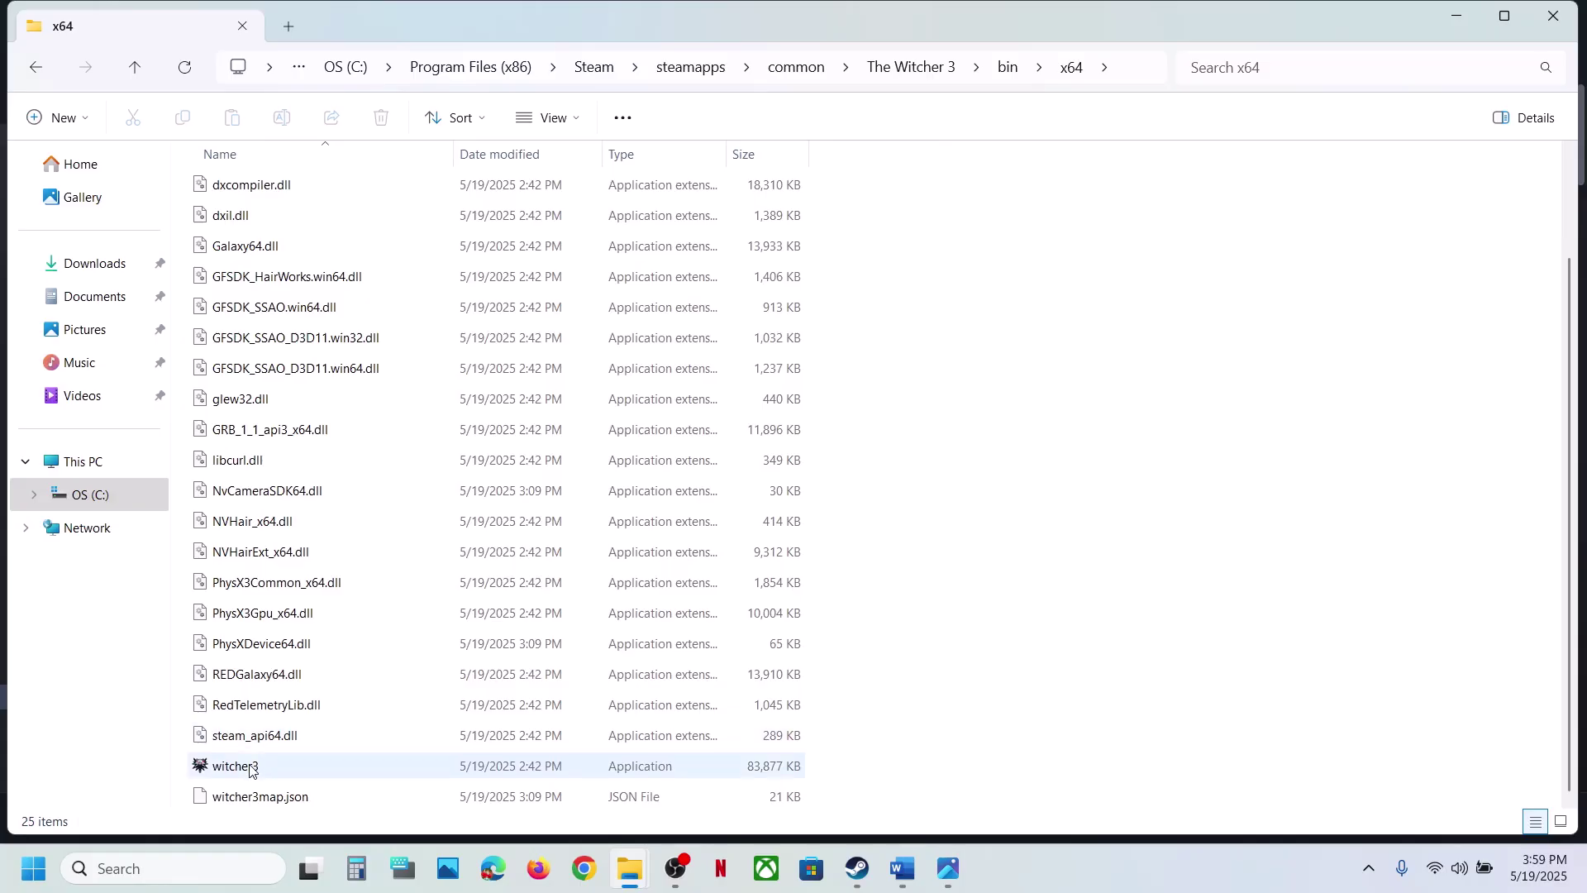
right_click(263, 767)
click(358, 669)
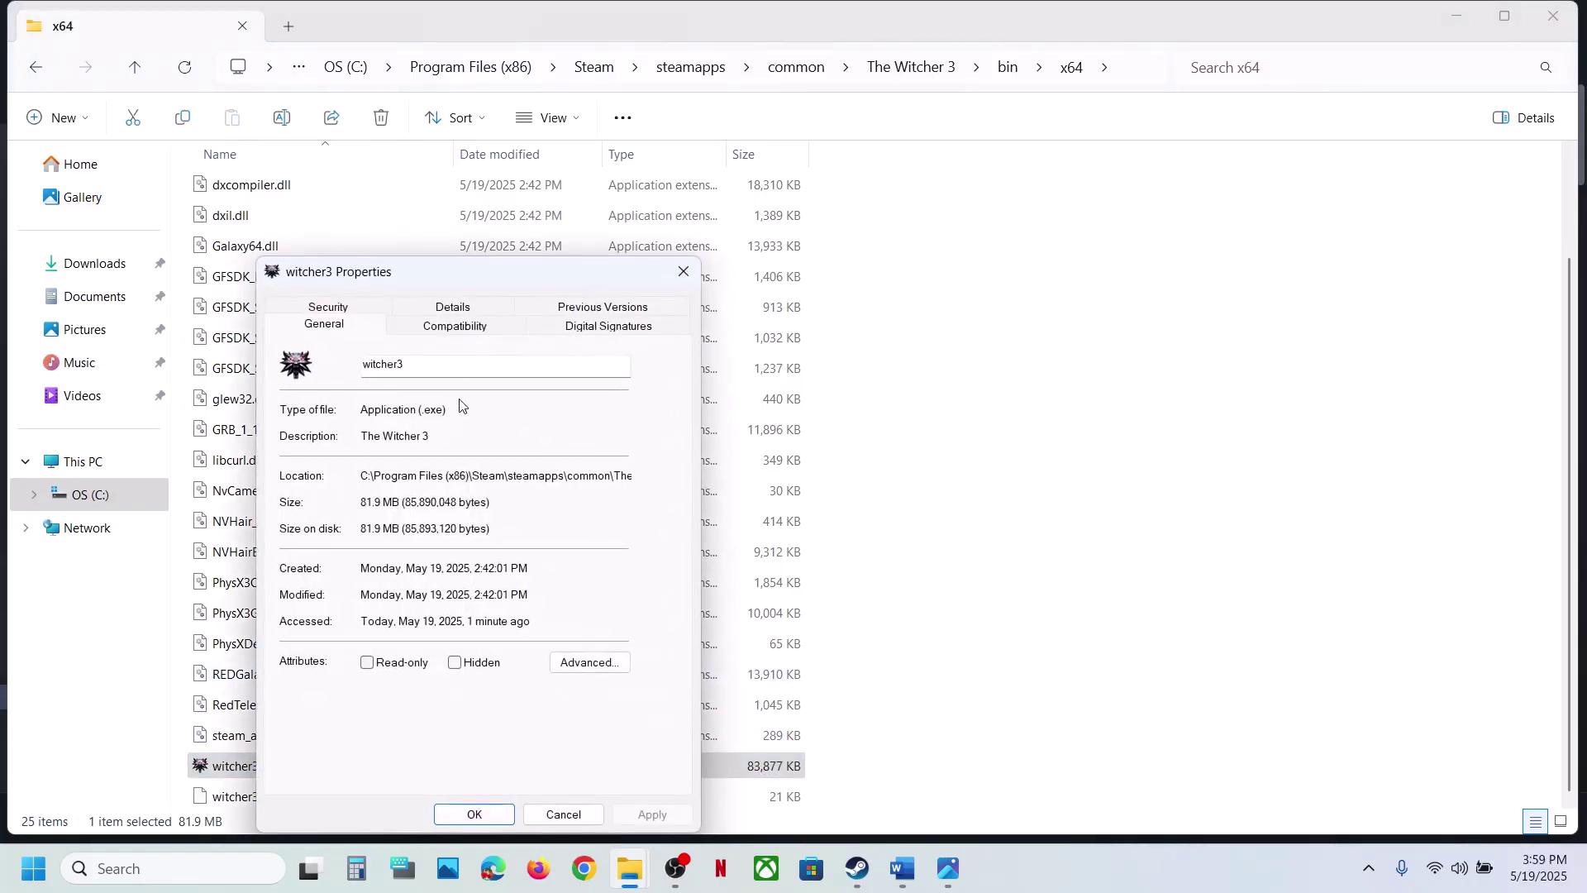
click(455, 328)
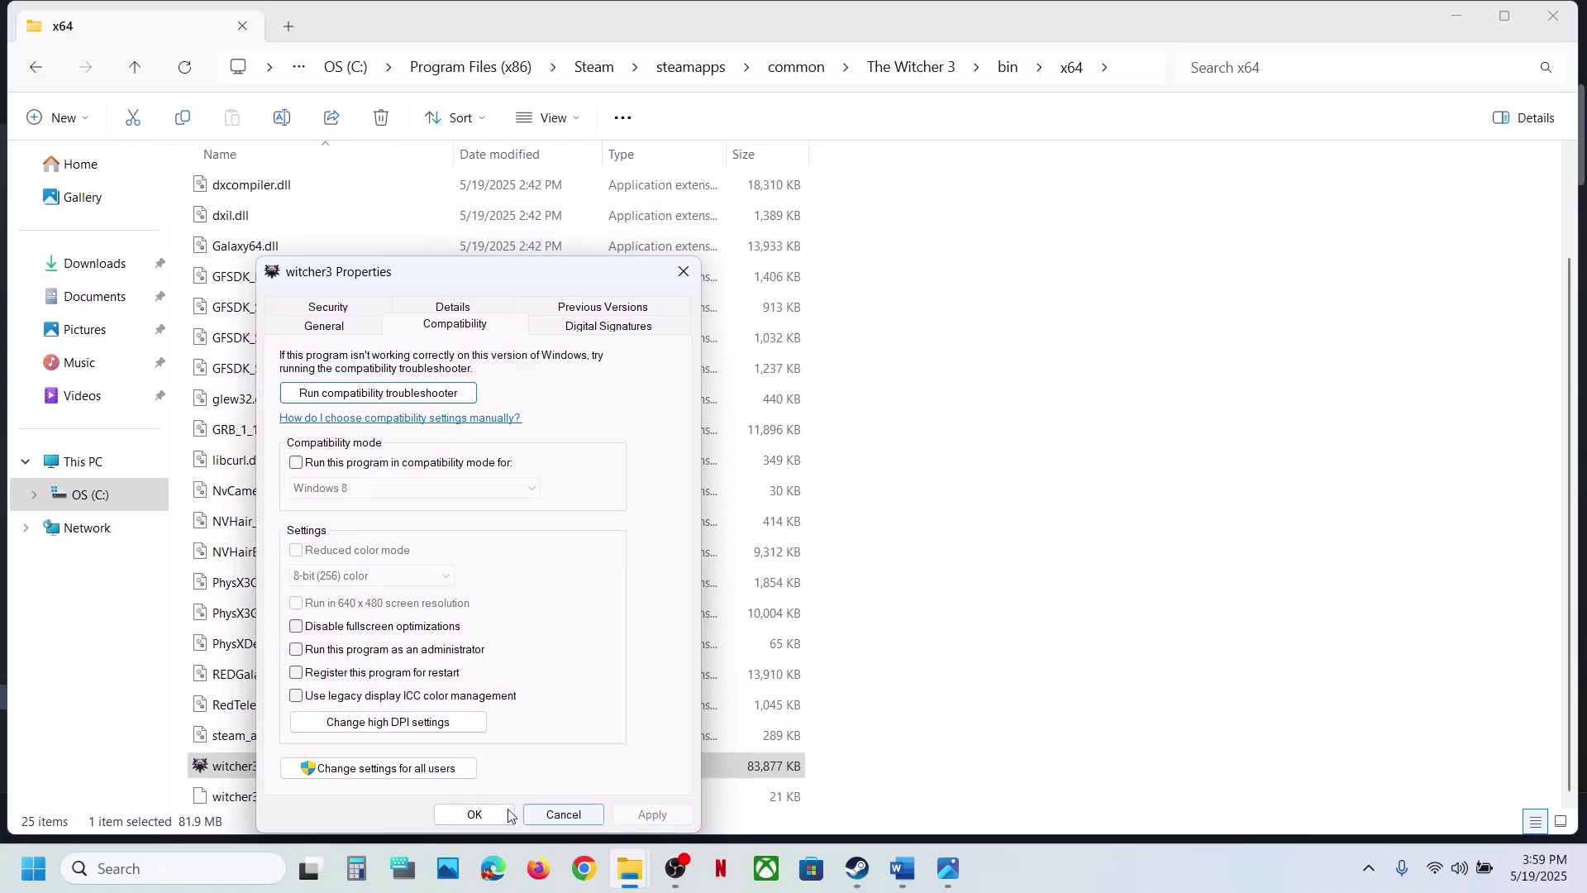
click(476, 815)
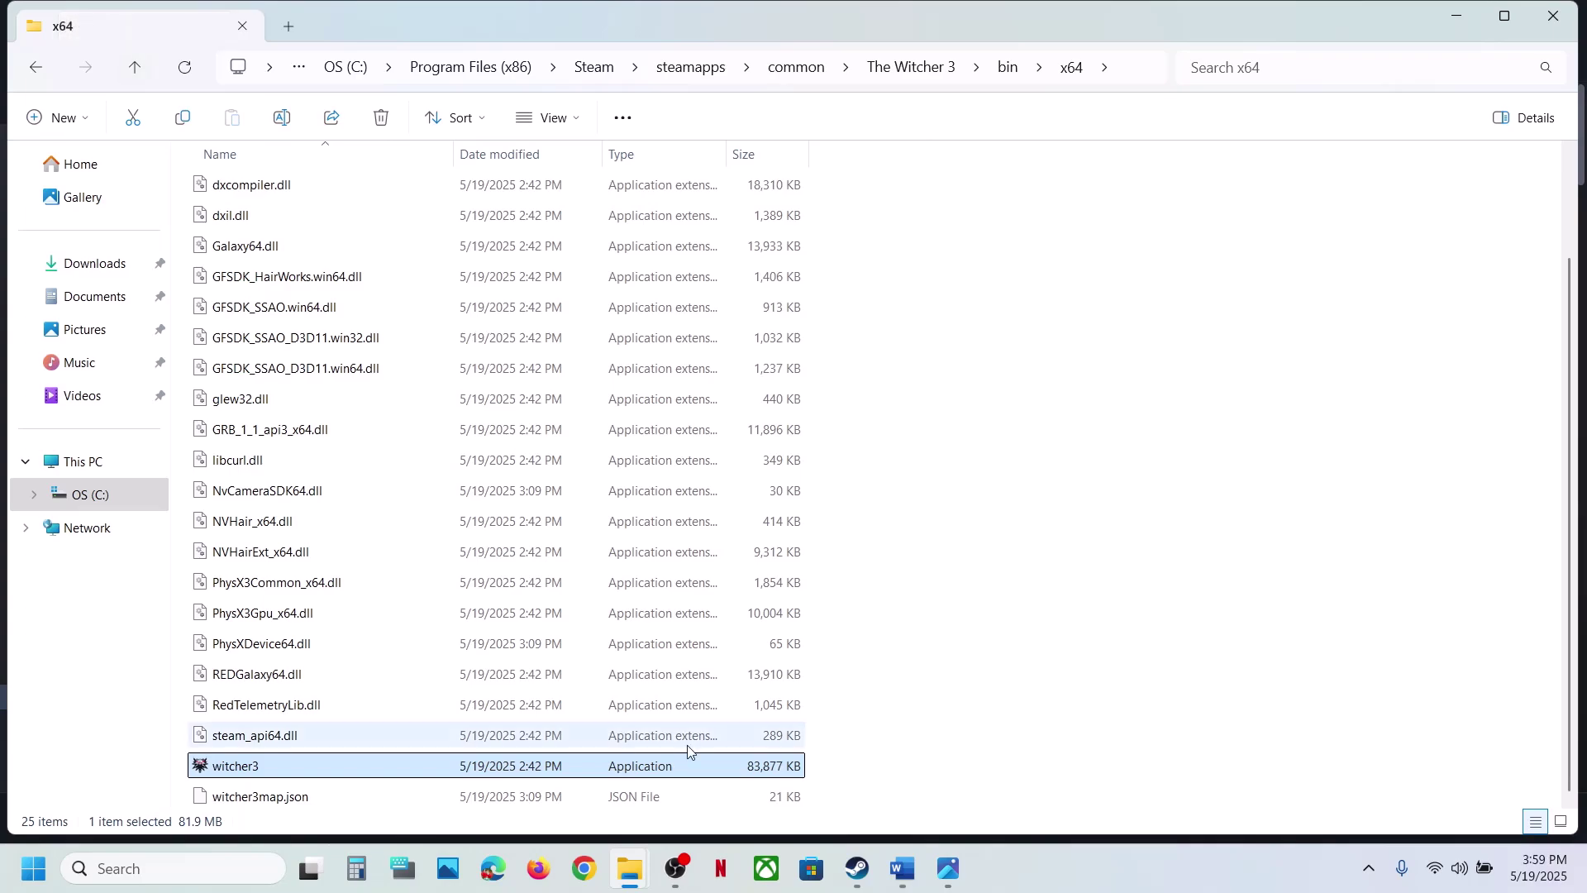
Step: Return to the Word document and highlight the parts of Step 6 about launching the game, NVIDIA HairWorks and Ray Tracing
click(868, 866)
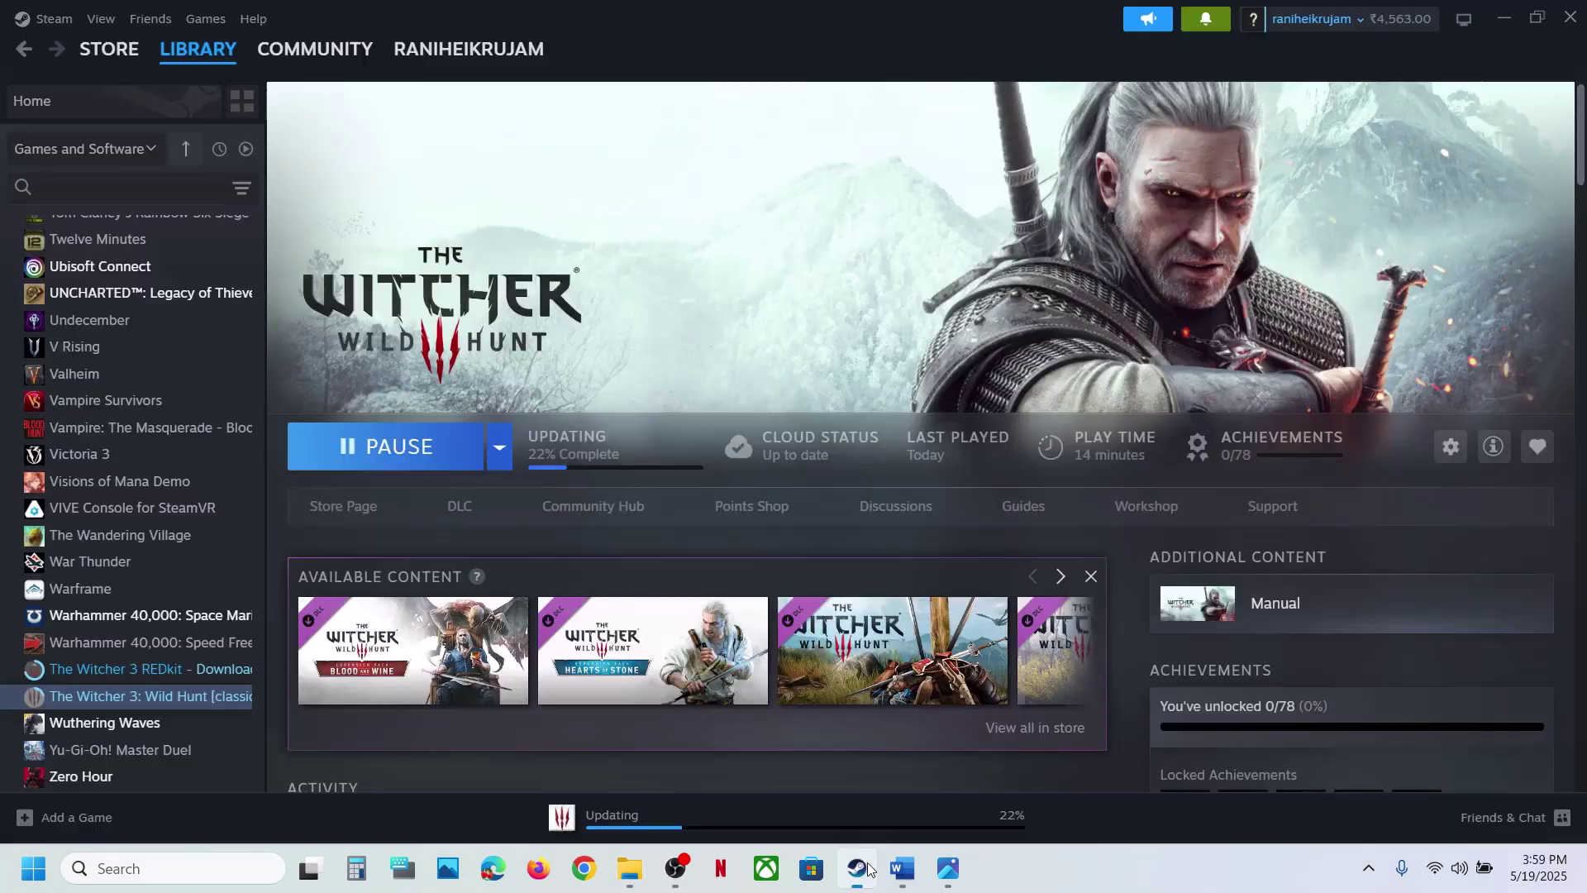
click(907, 882)
scroll(462, 674, down, 5)
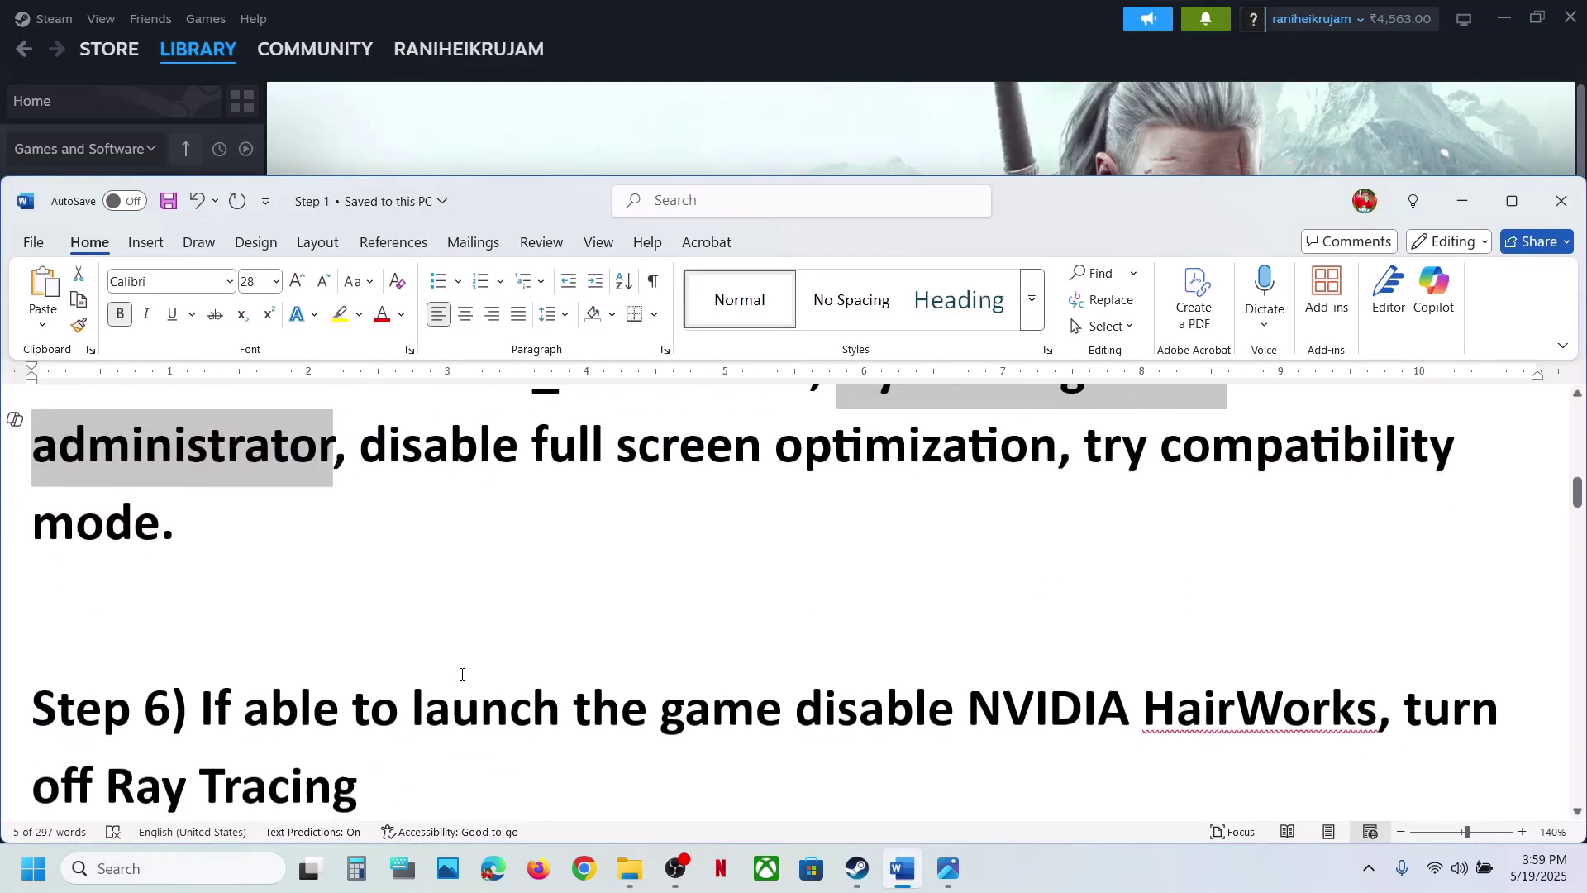
scroll(262, 583, up, 1)
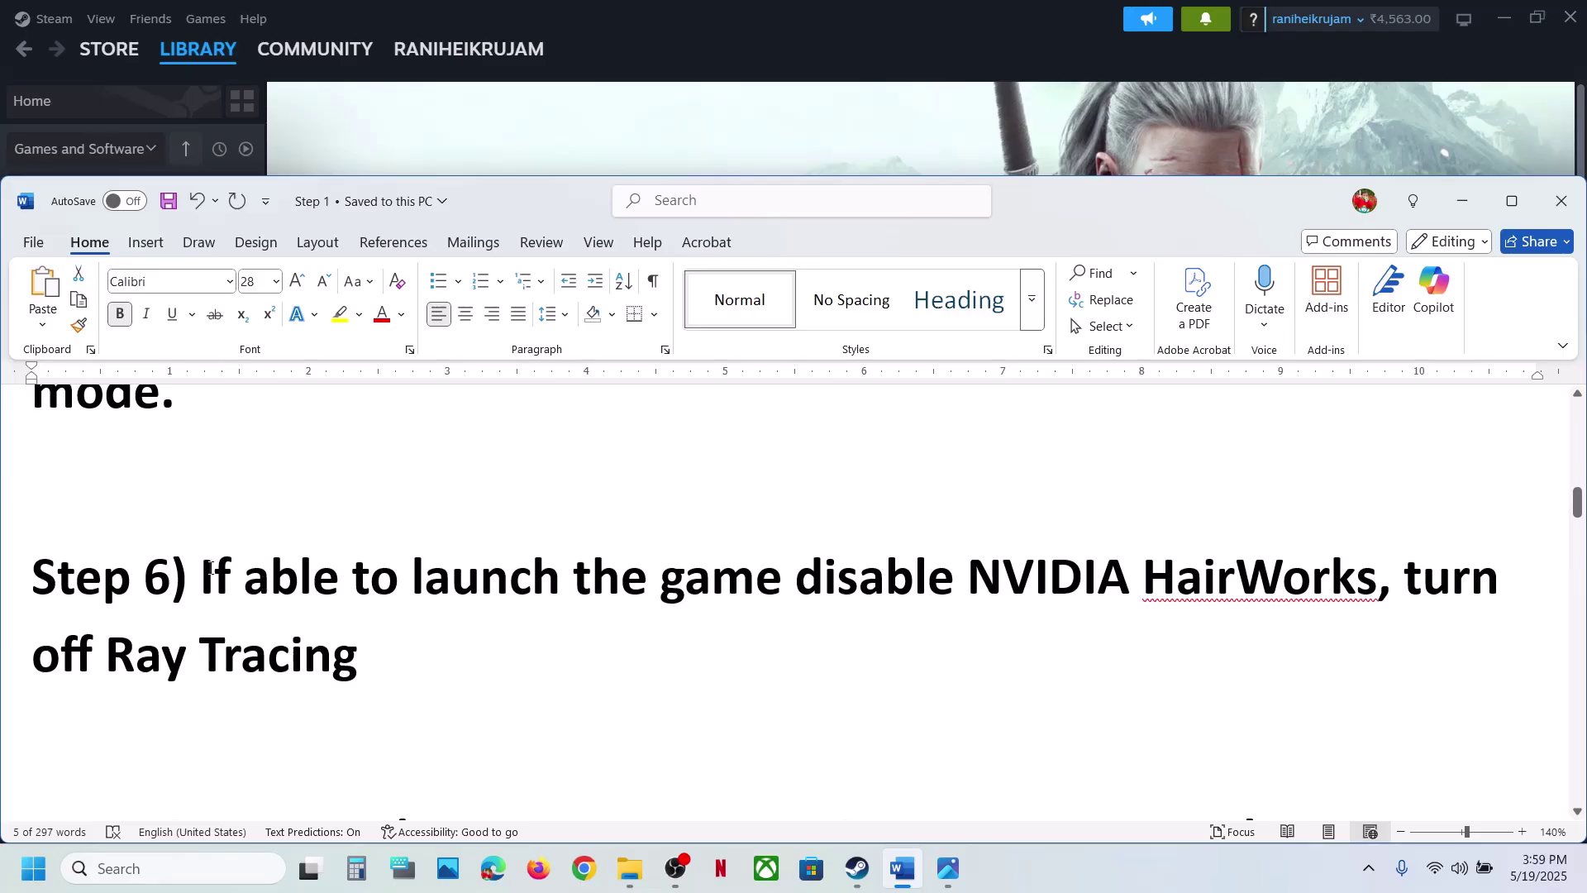
drag(210, 569, 675, 612)
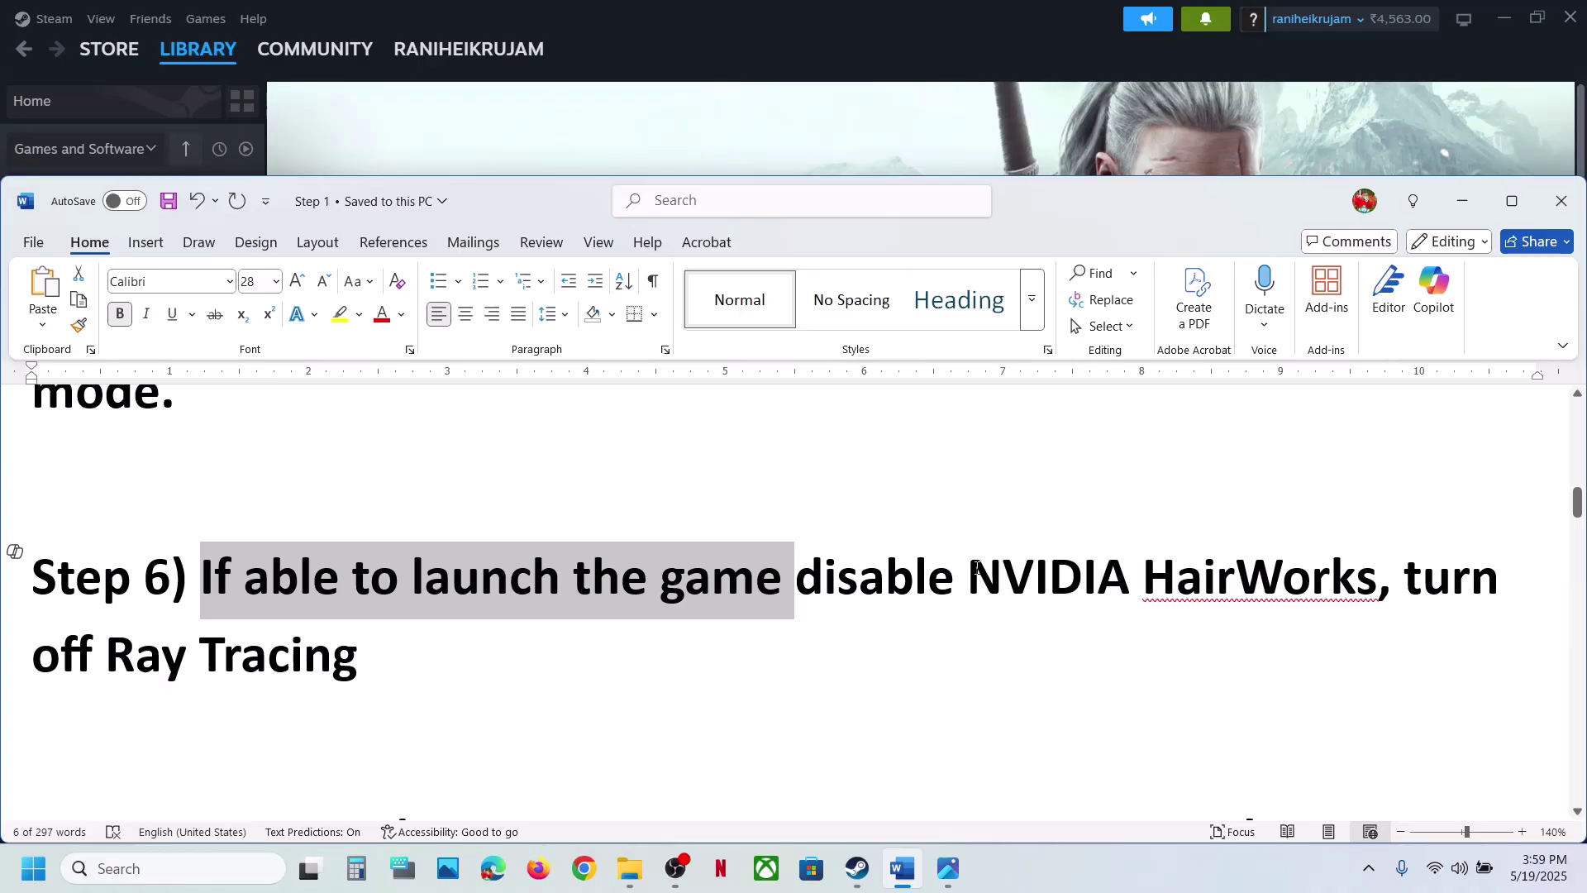
drag(981, 570, 1376, 582)
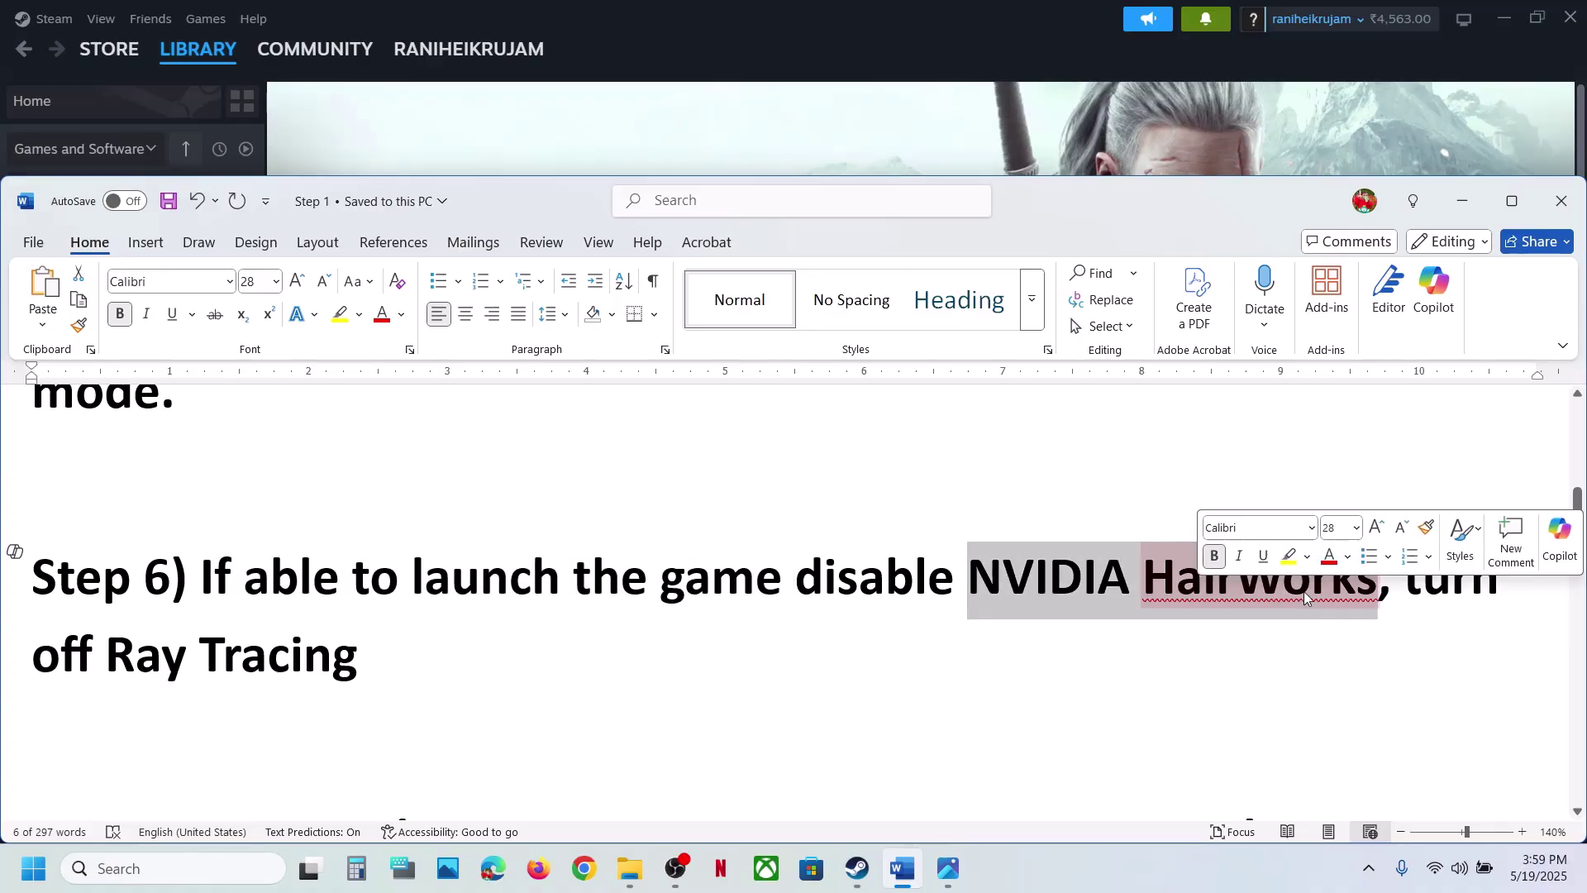
drag(399, 642, 221, 583)
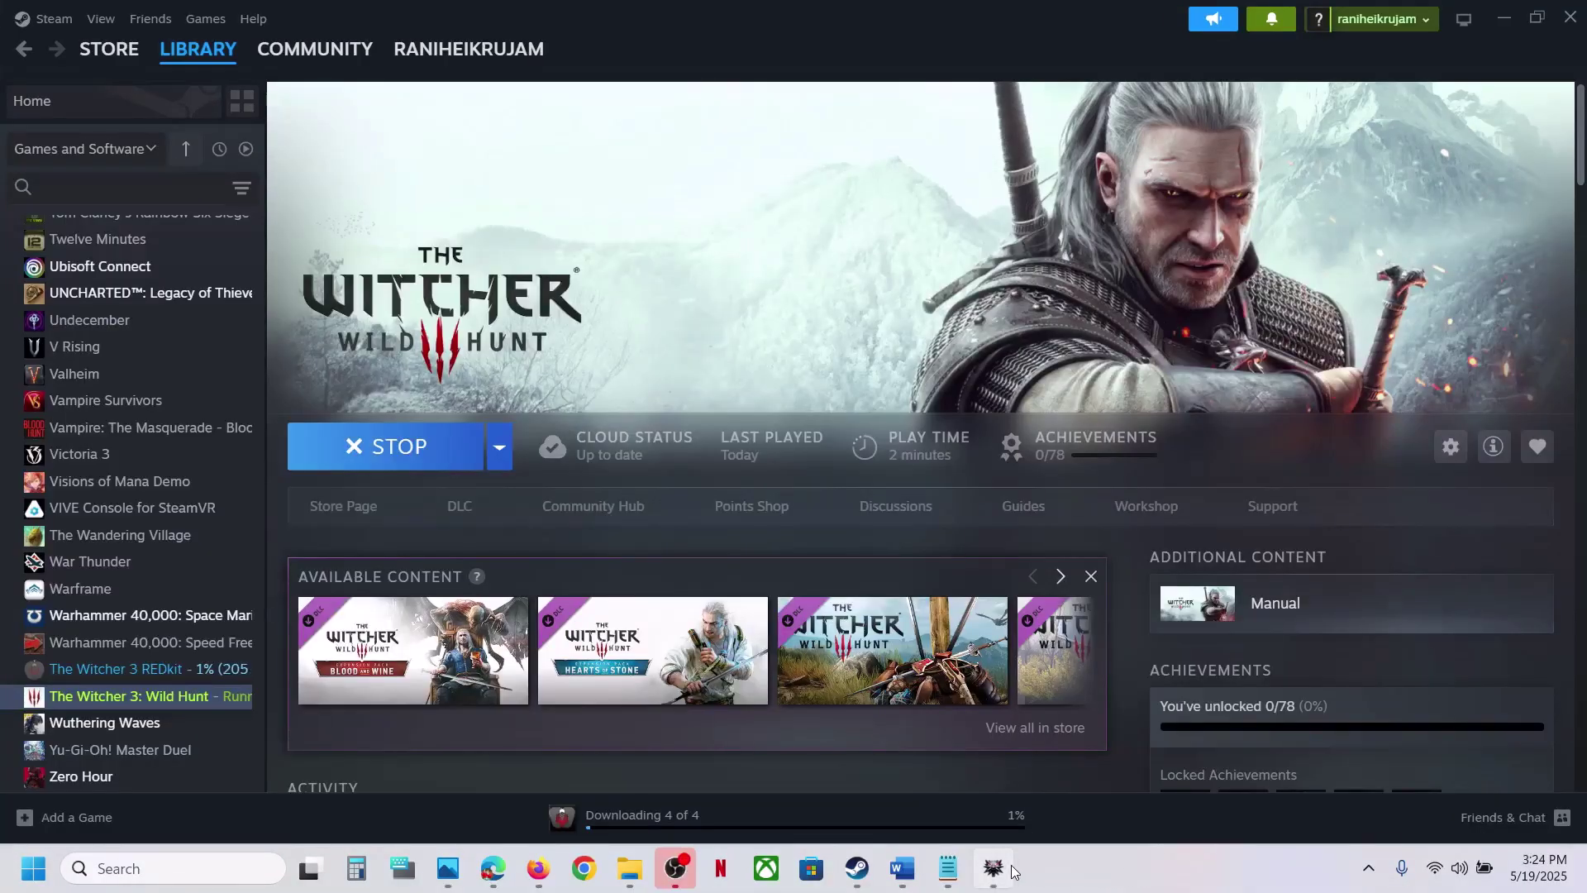
Step: Switch to the running Witcher 3 game and set NVIDIA HairWorks to Geralt in the video graphics options
click(995, 869)
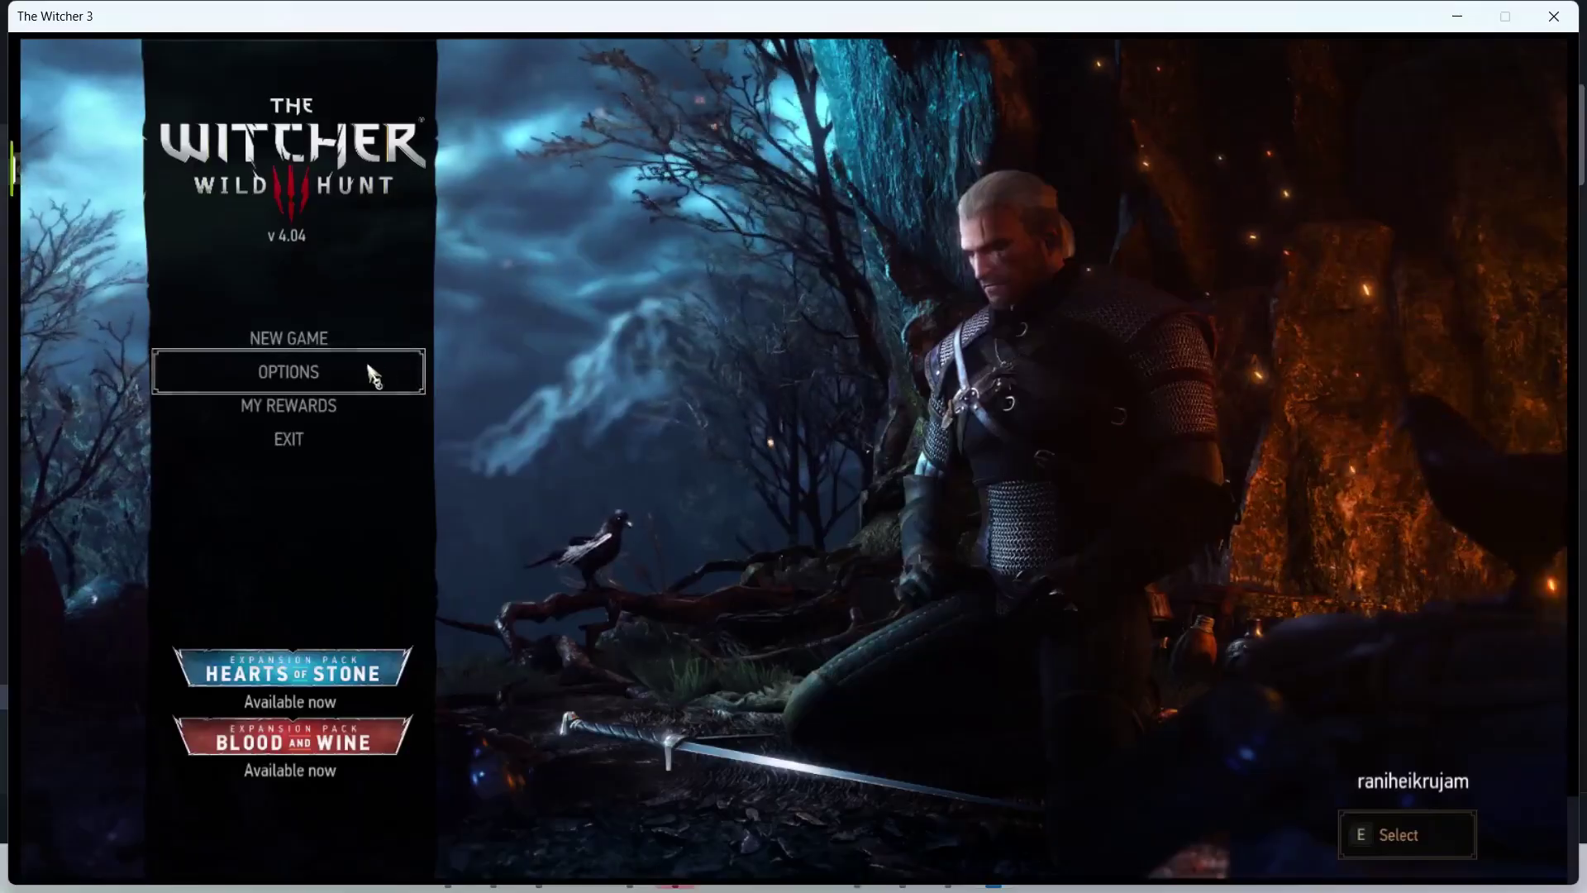
click(413, 372)
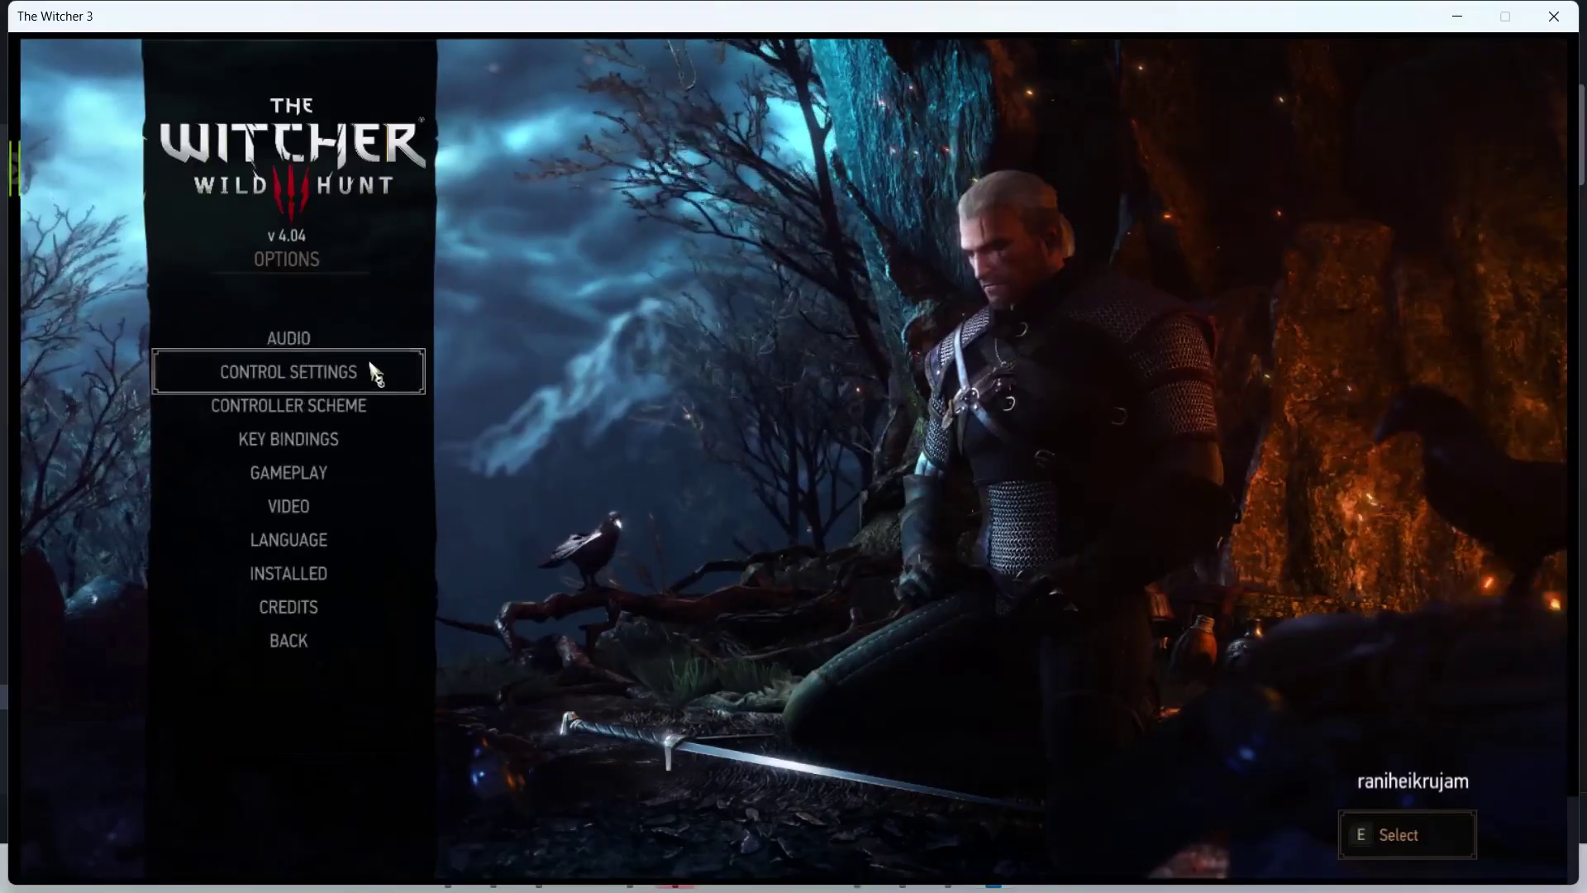
click(311, 511)
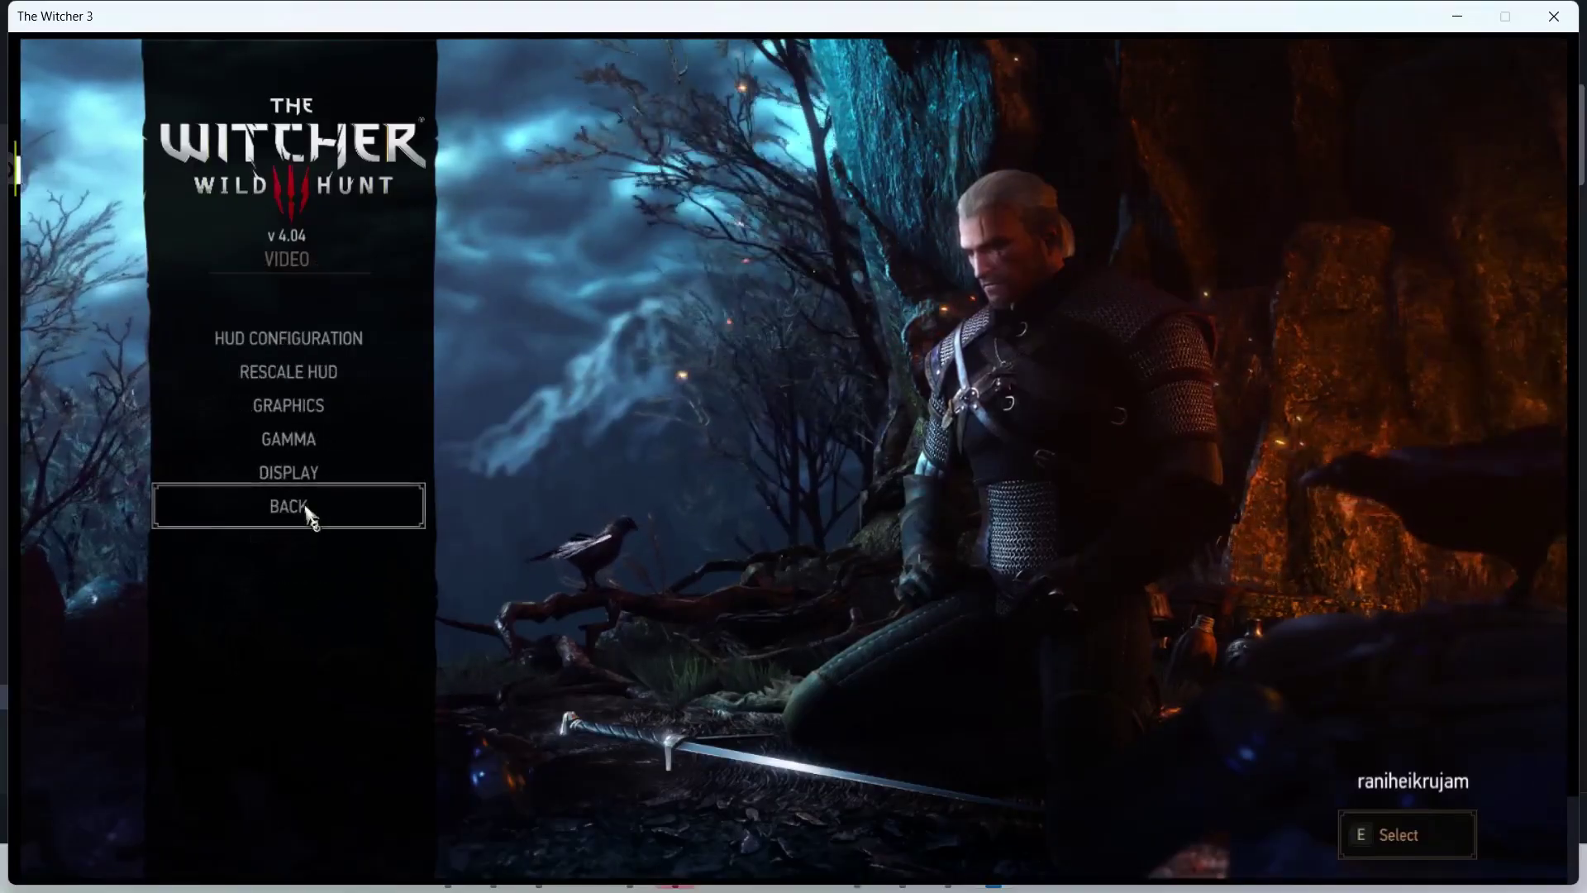
click(308, 410)
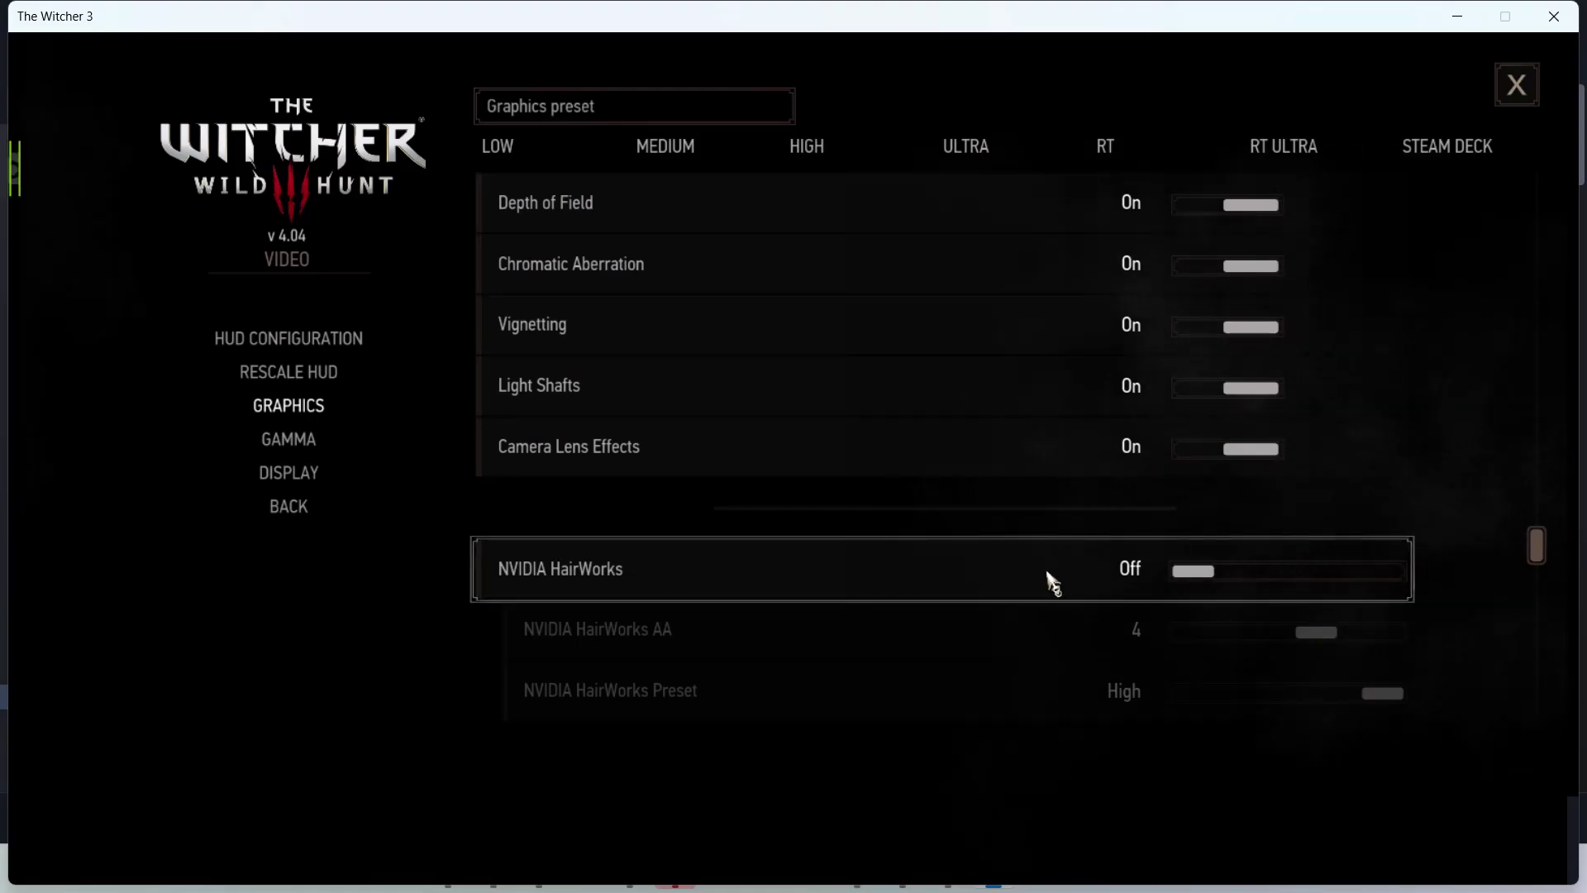
click(1265, 576)
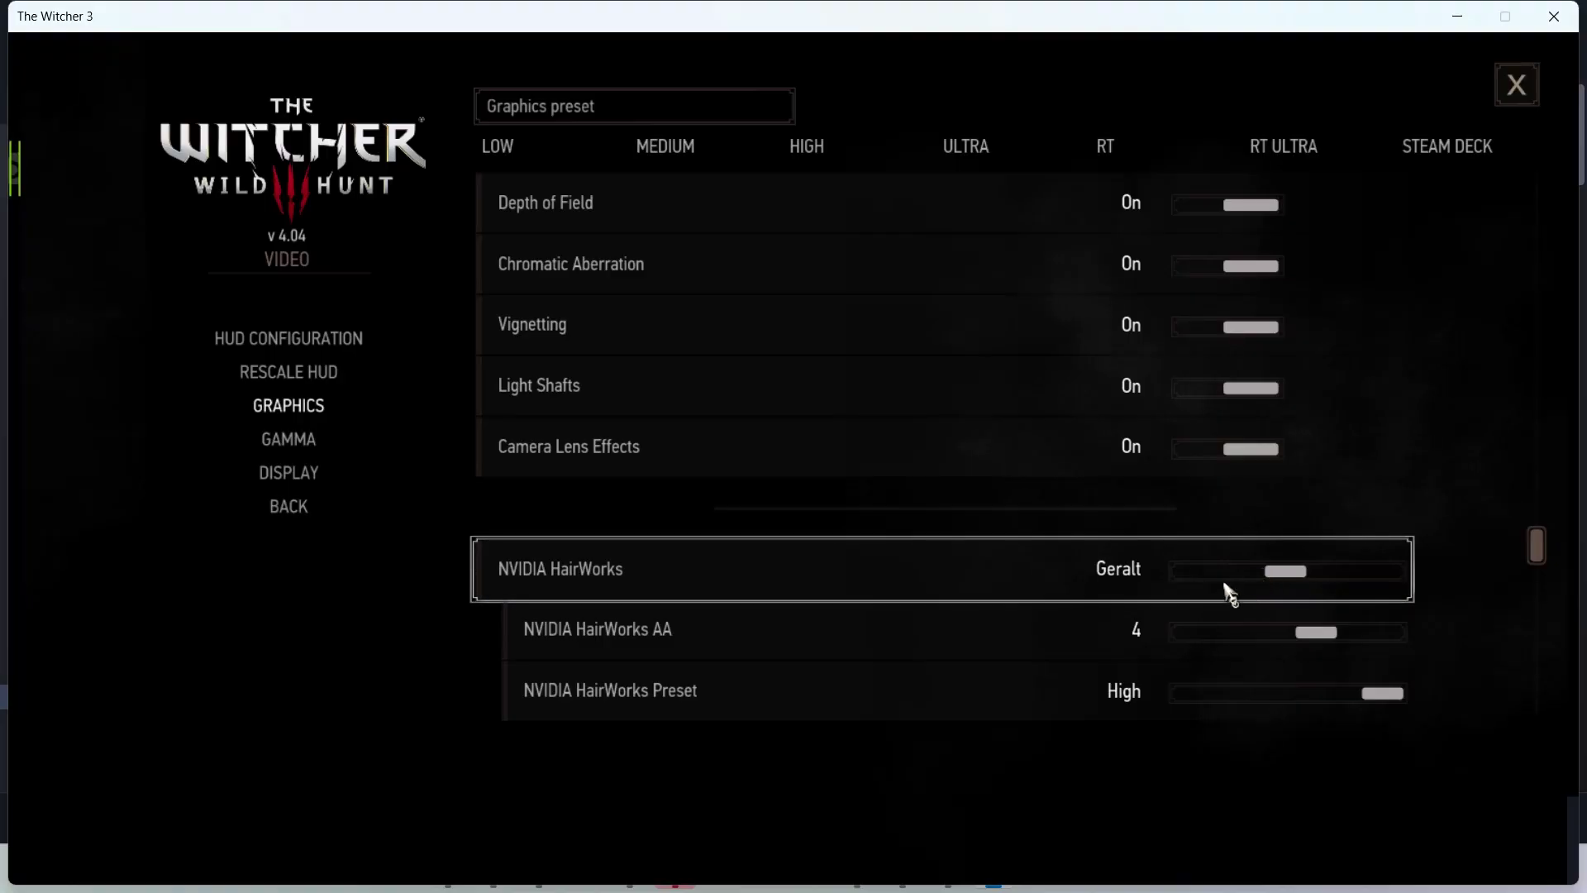
Step: Turn NVIDIA HairWorks off, switch Ray Tracing on and back off, and leave the graphics options and the game window
click(1199, 581)
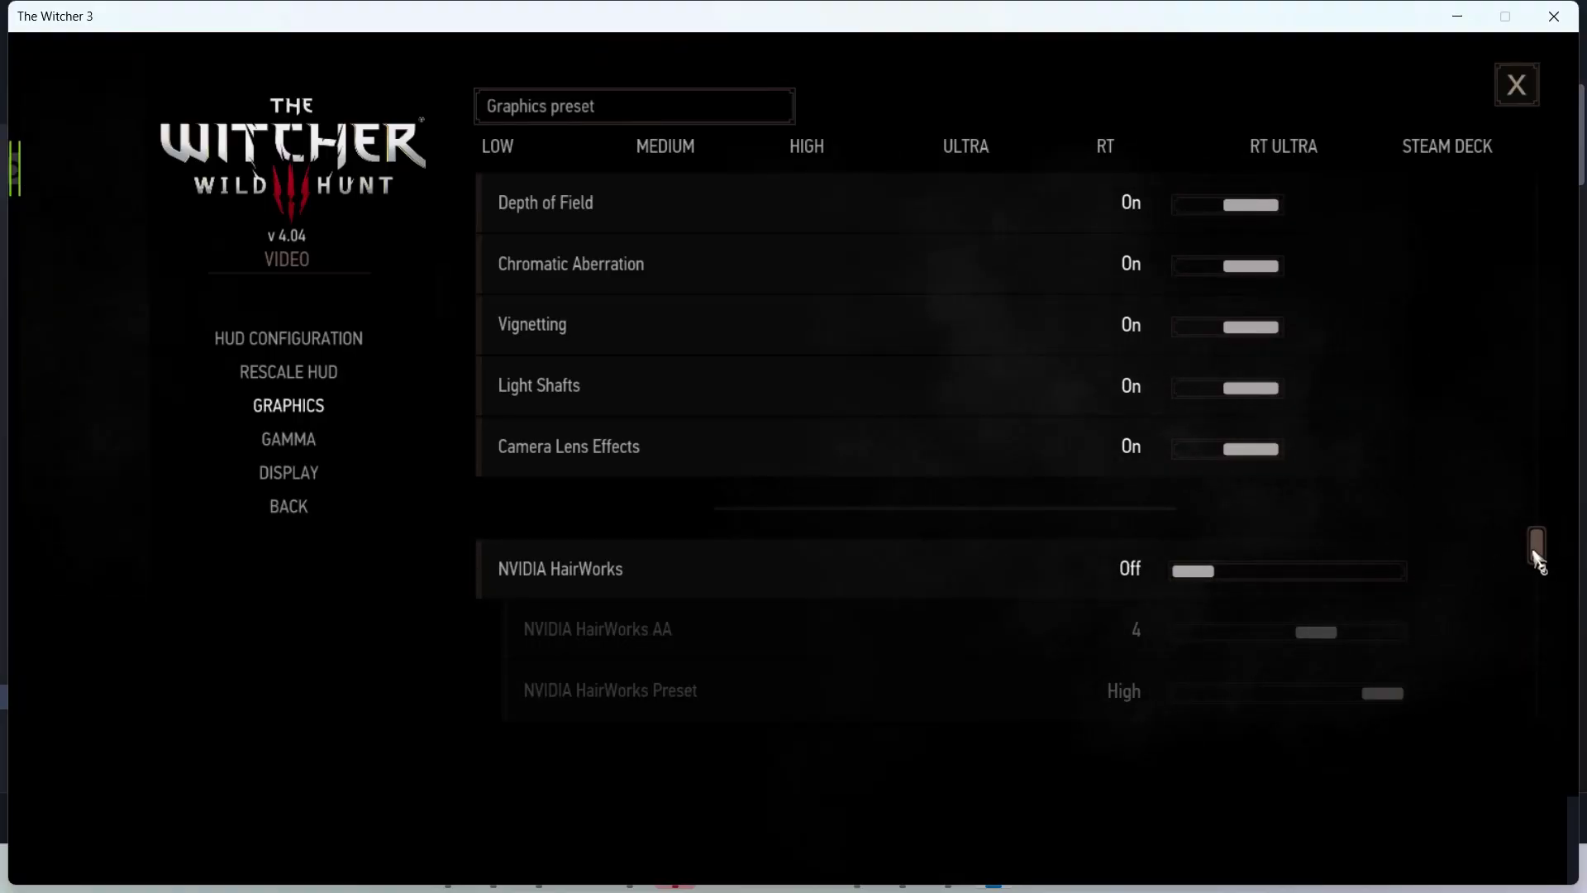
drag(1543, 552, 1516, 177)
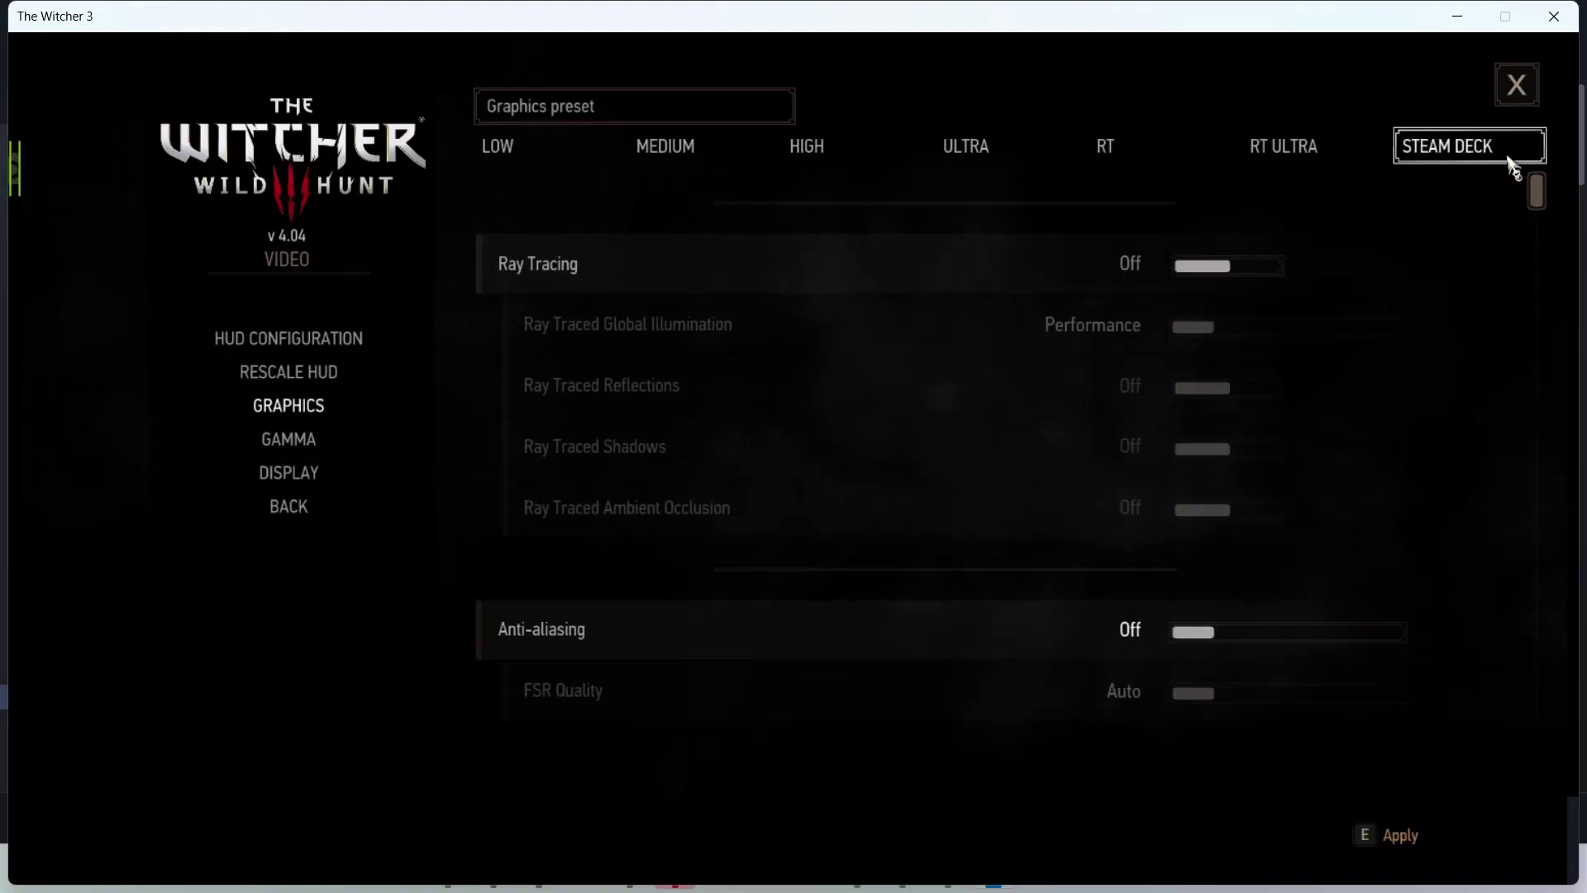
click(1284, 264)
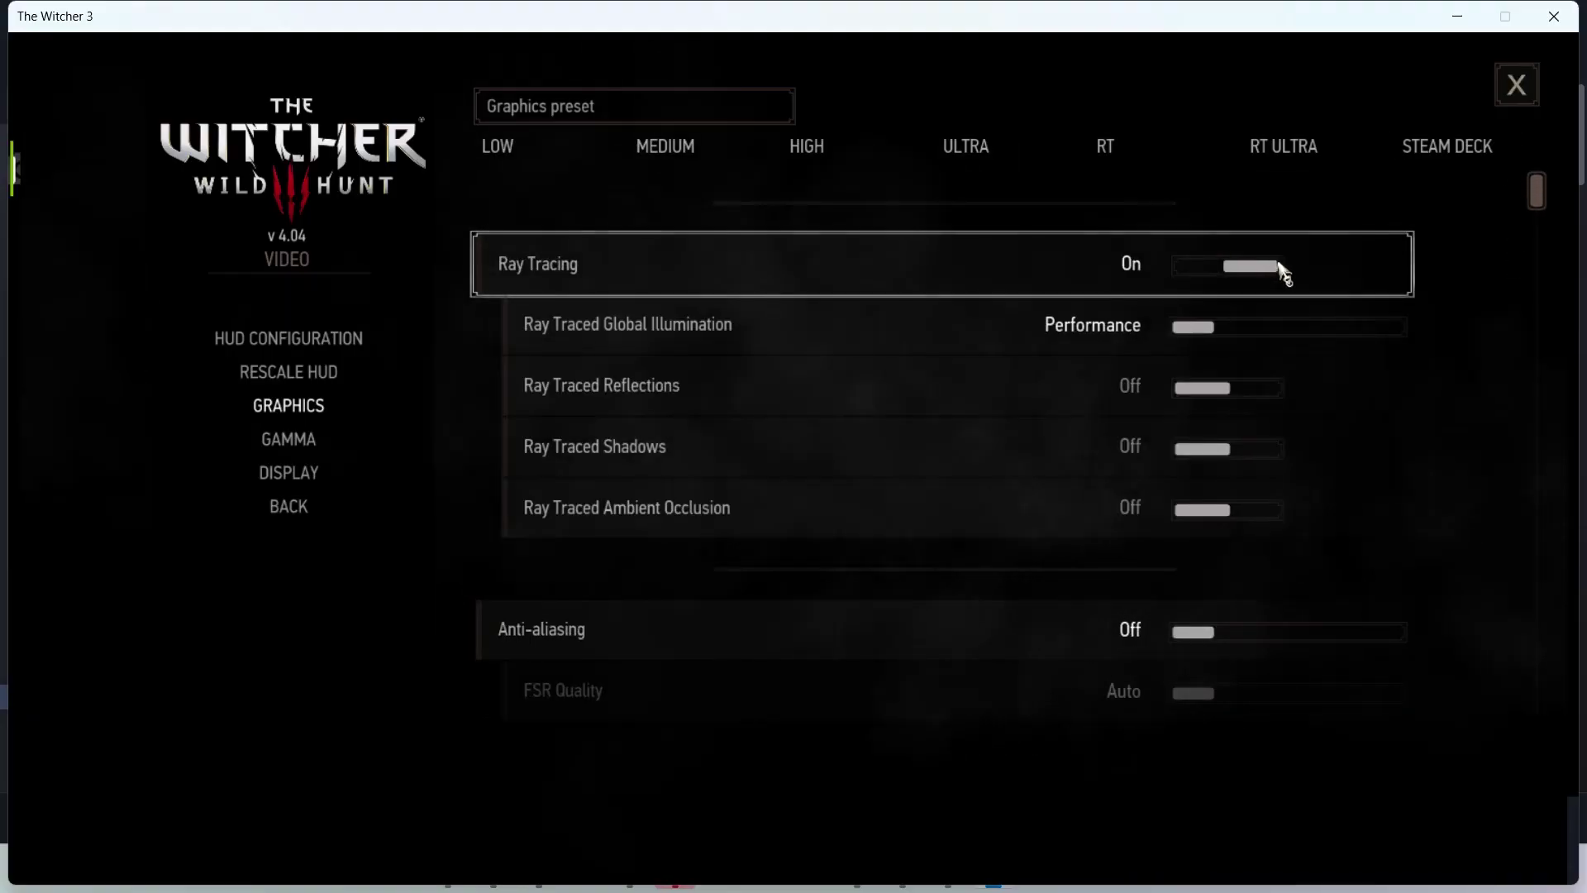
click(1197, 265)
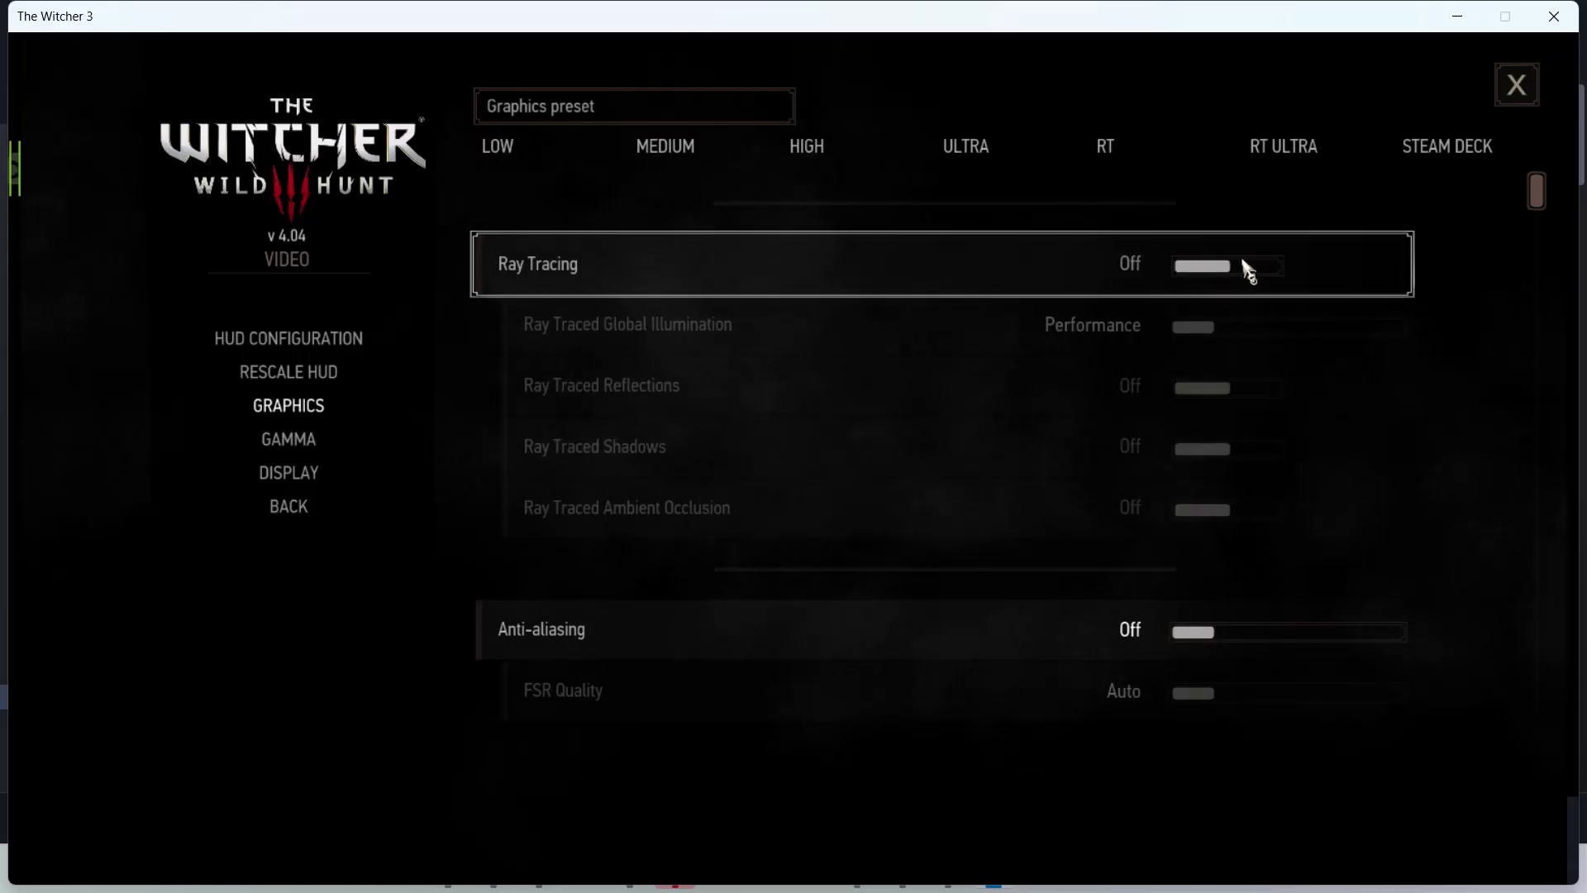
key(Escape)
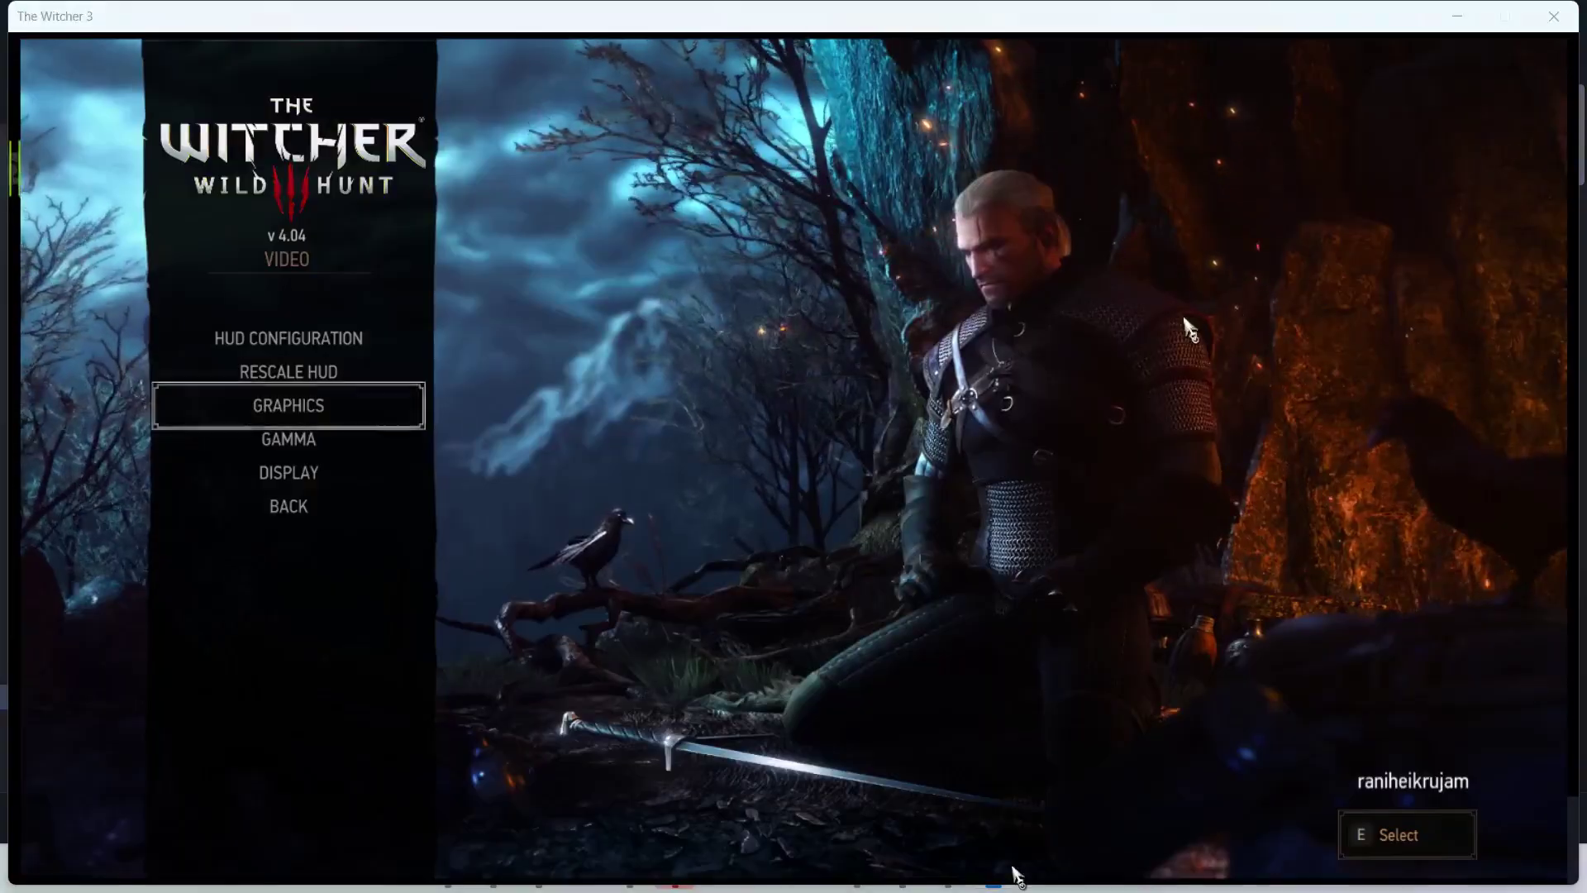
key(alt+Tab)
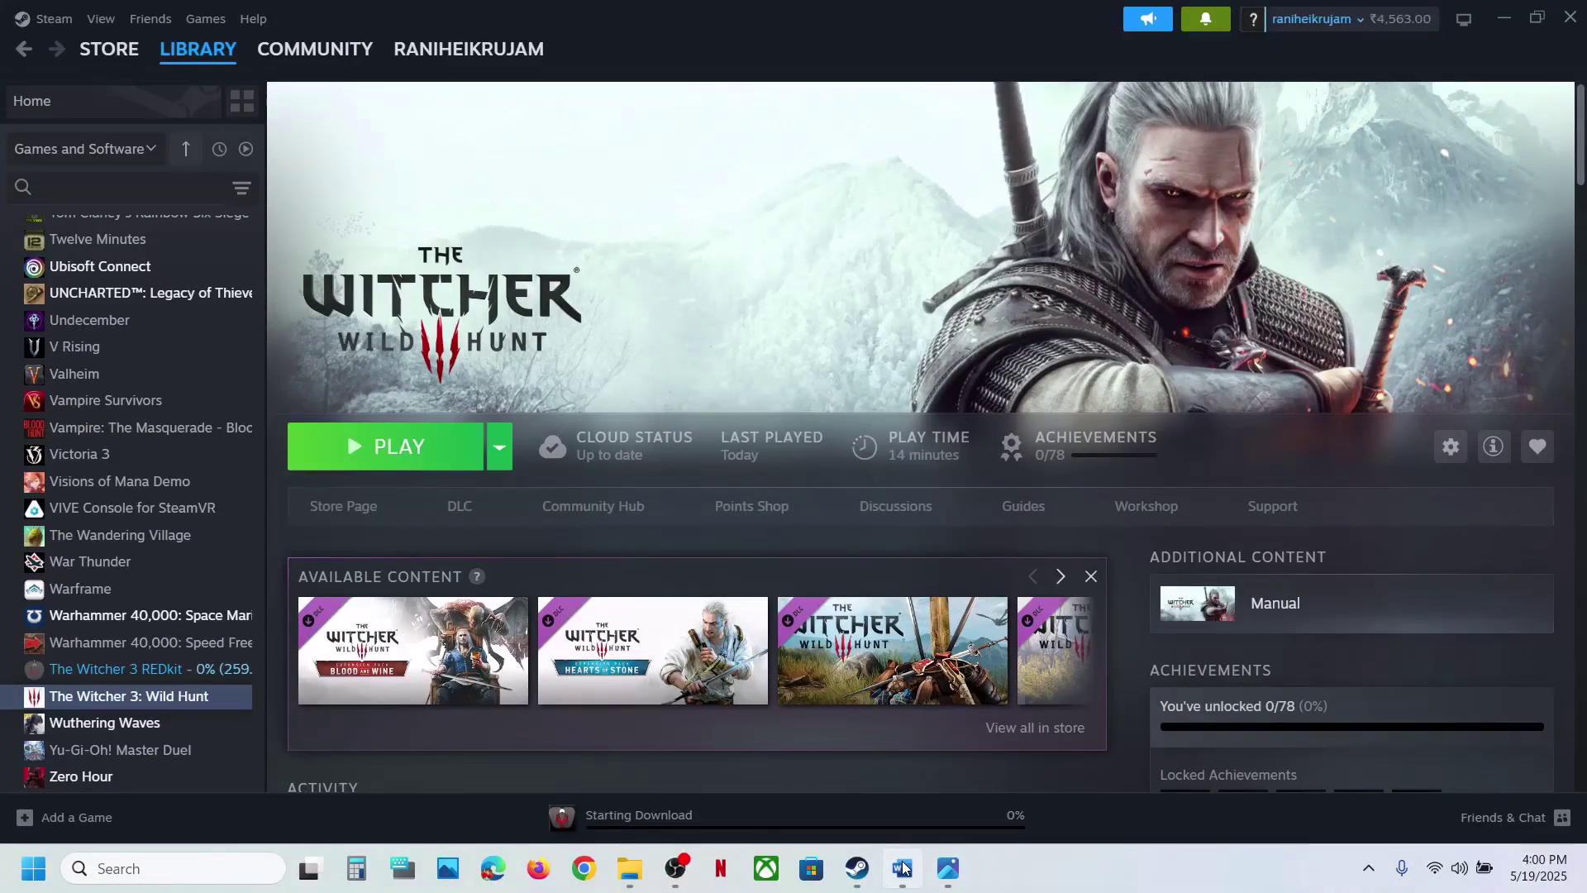
Step: Switch to the Word document and highlight the Step 7 text about renaming or deleting the settings files
click(903, 867)
scroll(554, 521, down, 3)
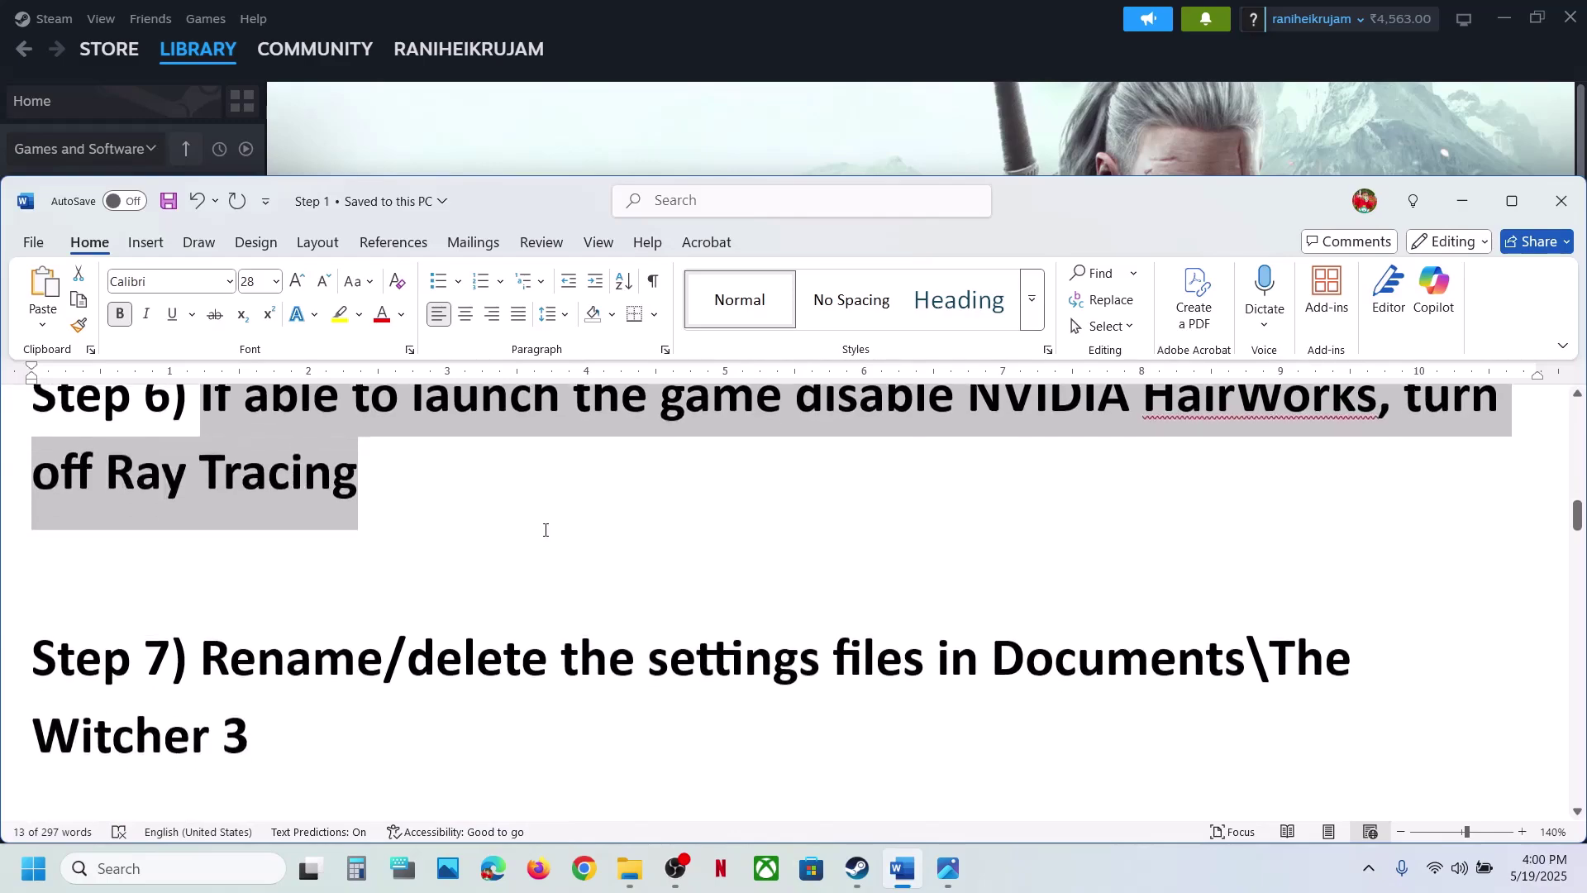
drag(251, 647, 415, 703)
Step: Switch to the x64 File Explorer window and open The Witcher 3 folder inside Documents
click(587, 116)
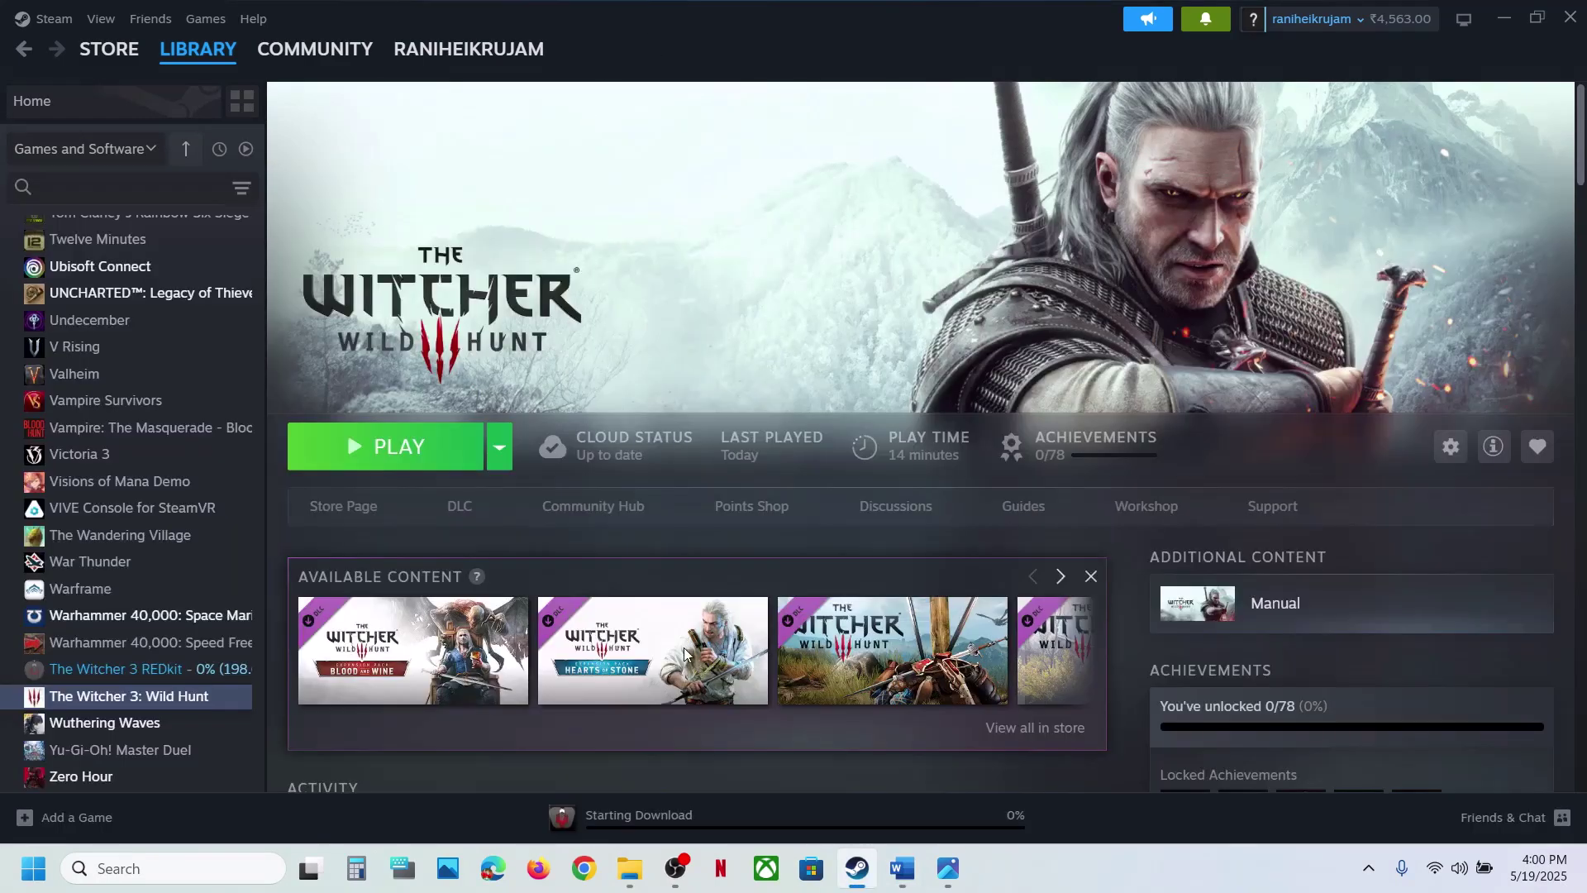
mouse_move(637, 865)
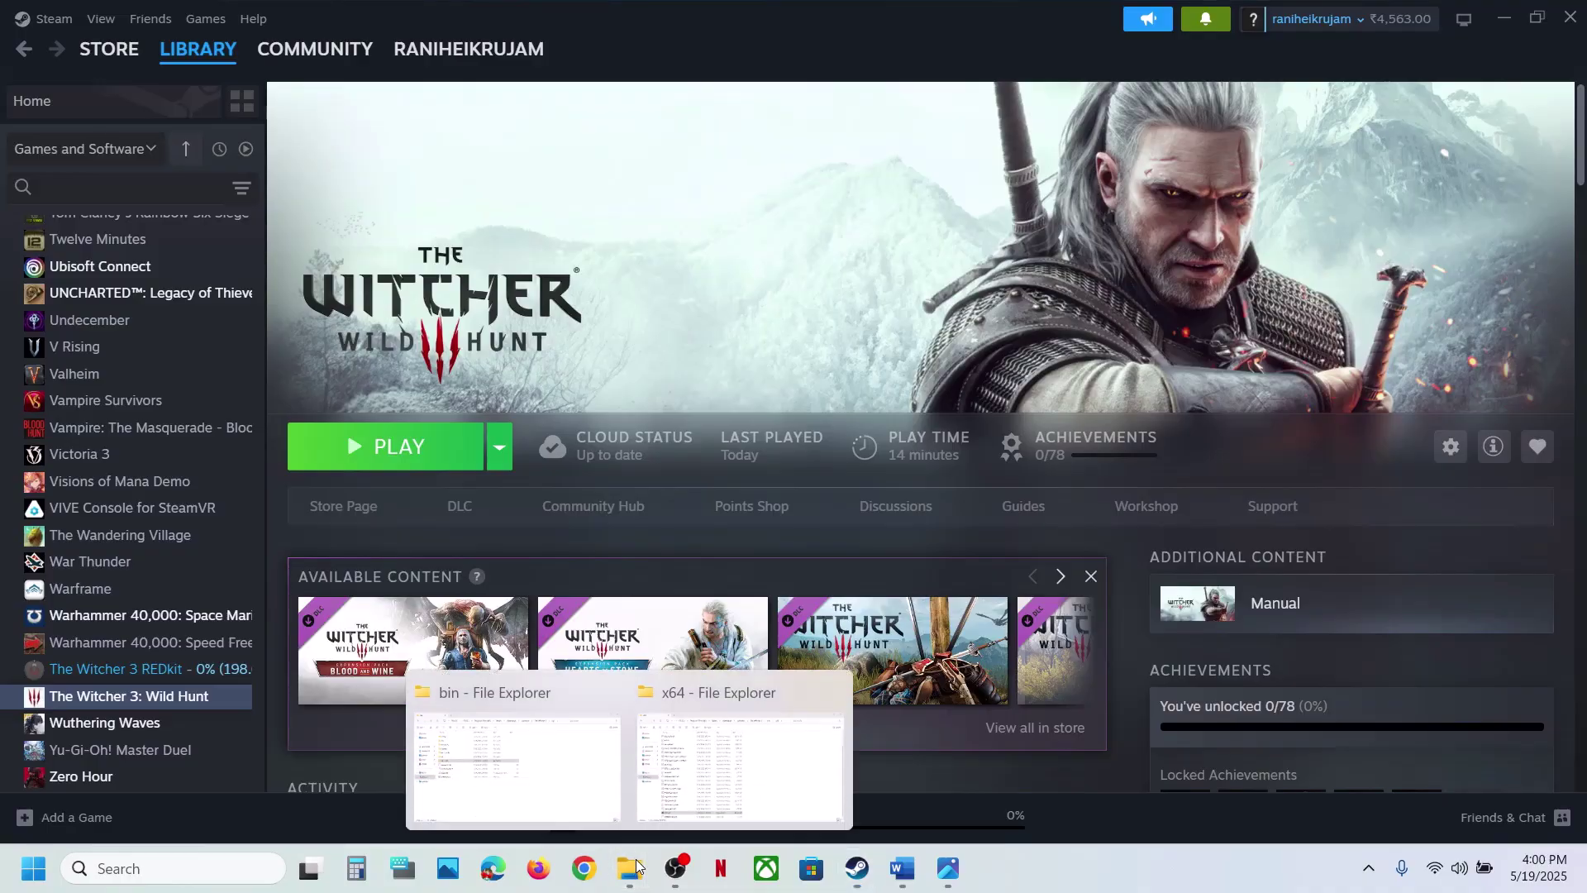
click(764, 749)
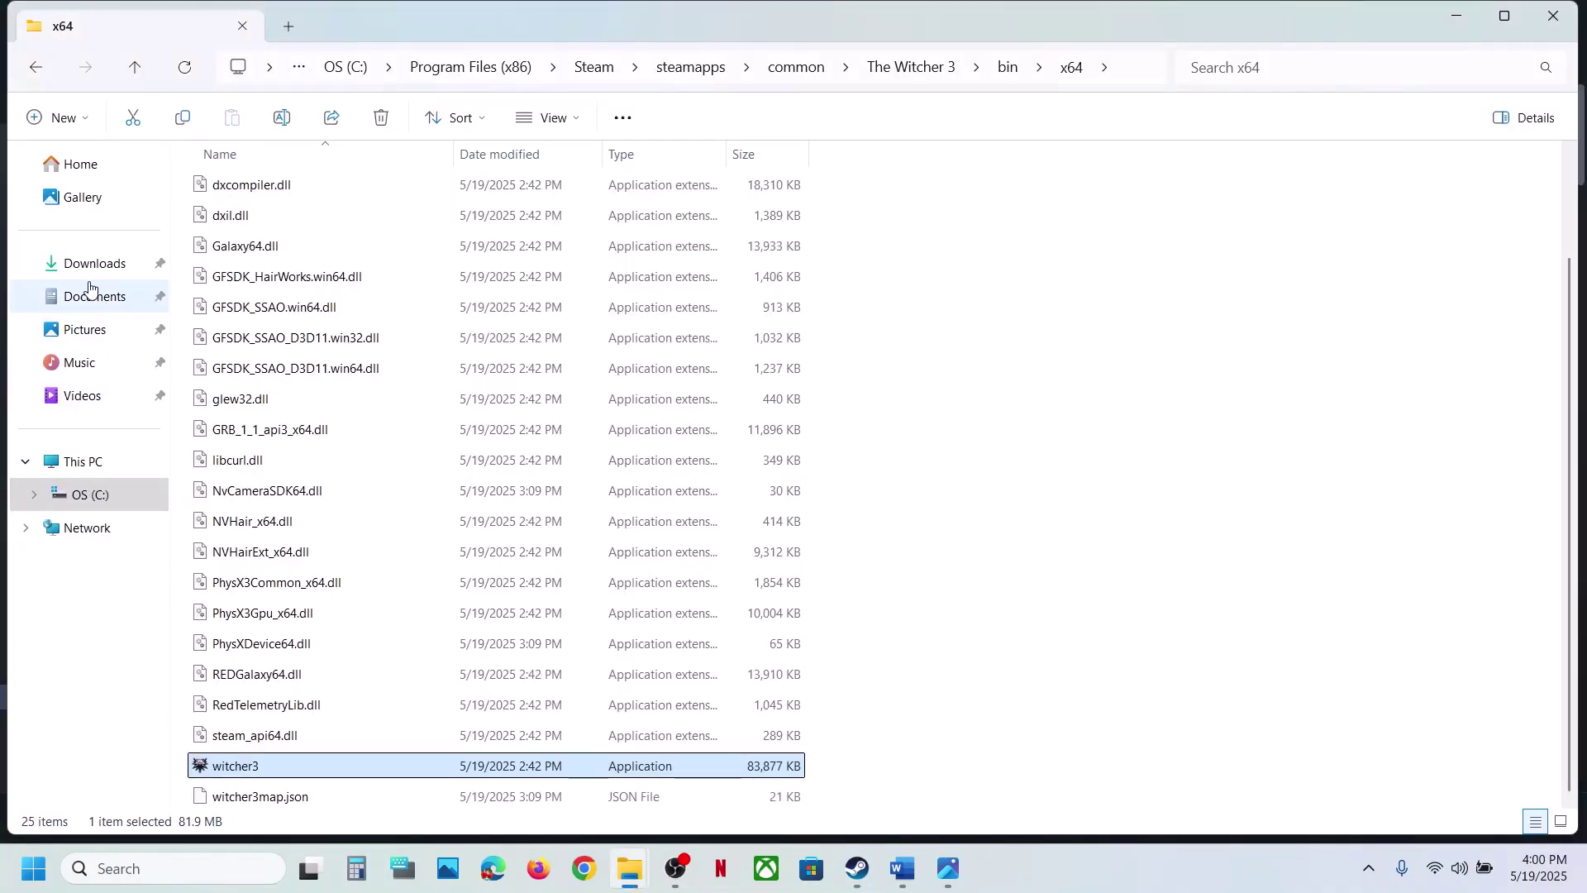
click(82, 309)
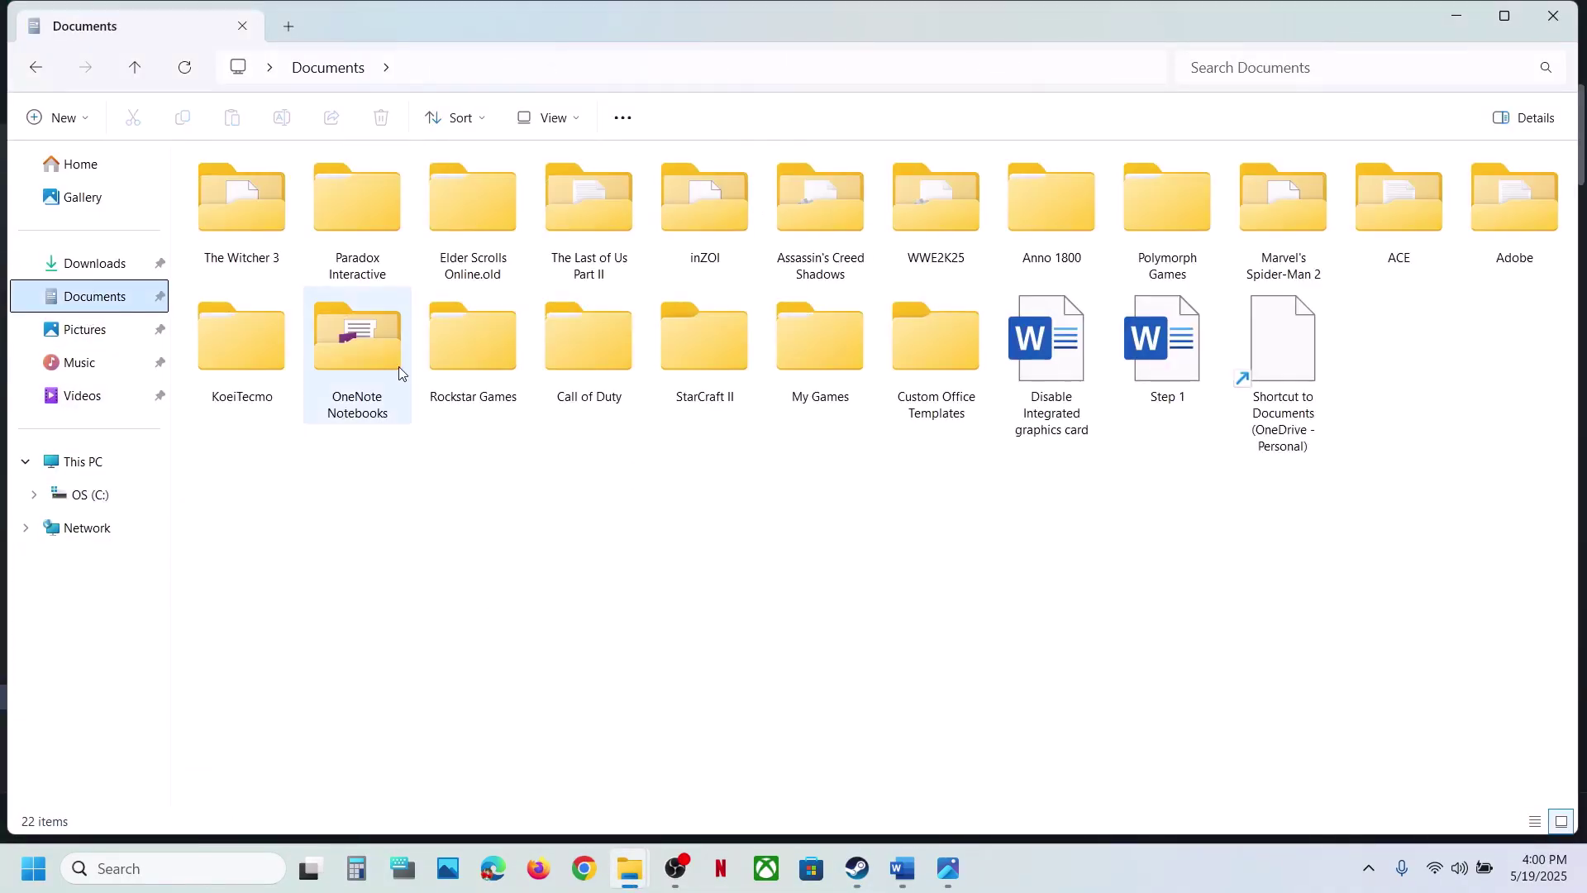
double_click(263, 243)
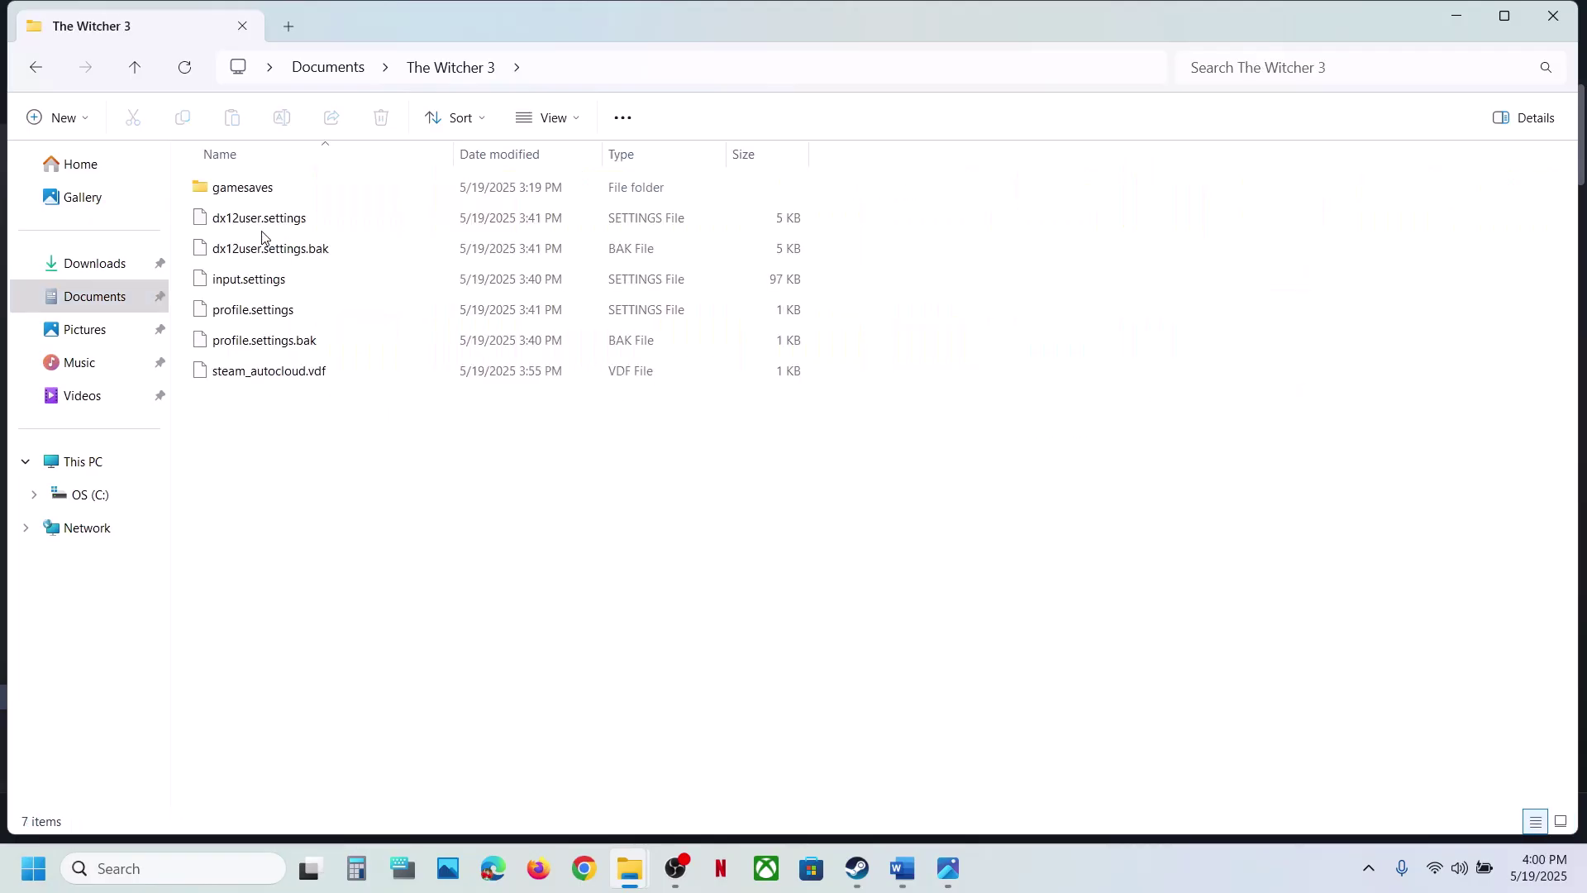
Step: Back up dx12user.settings and dx12user.settings.bak by copying both files to the desktop
click(254, 224)
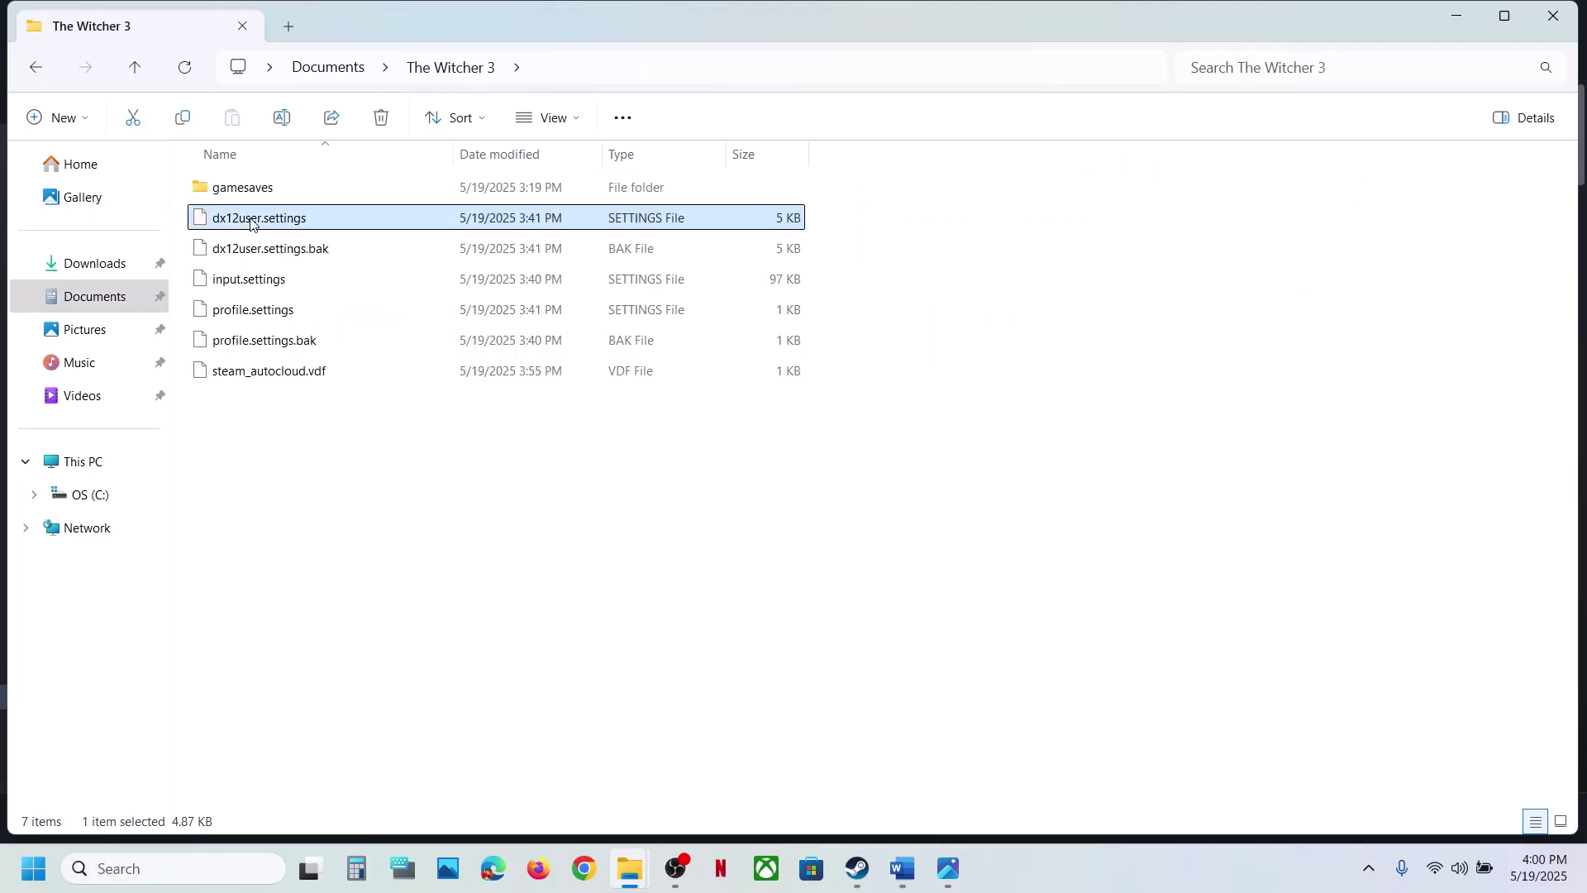
click(294, 250)
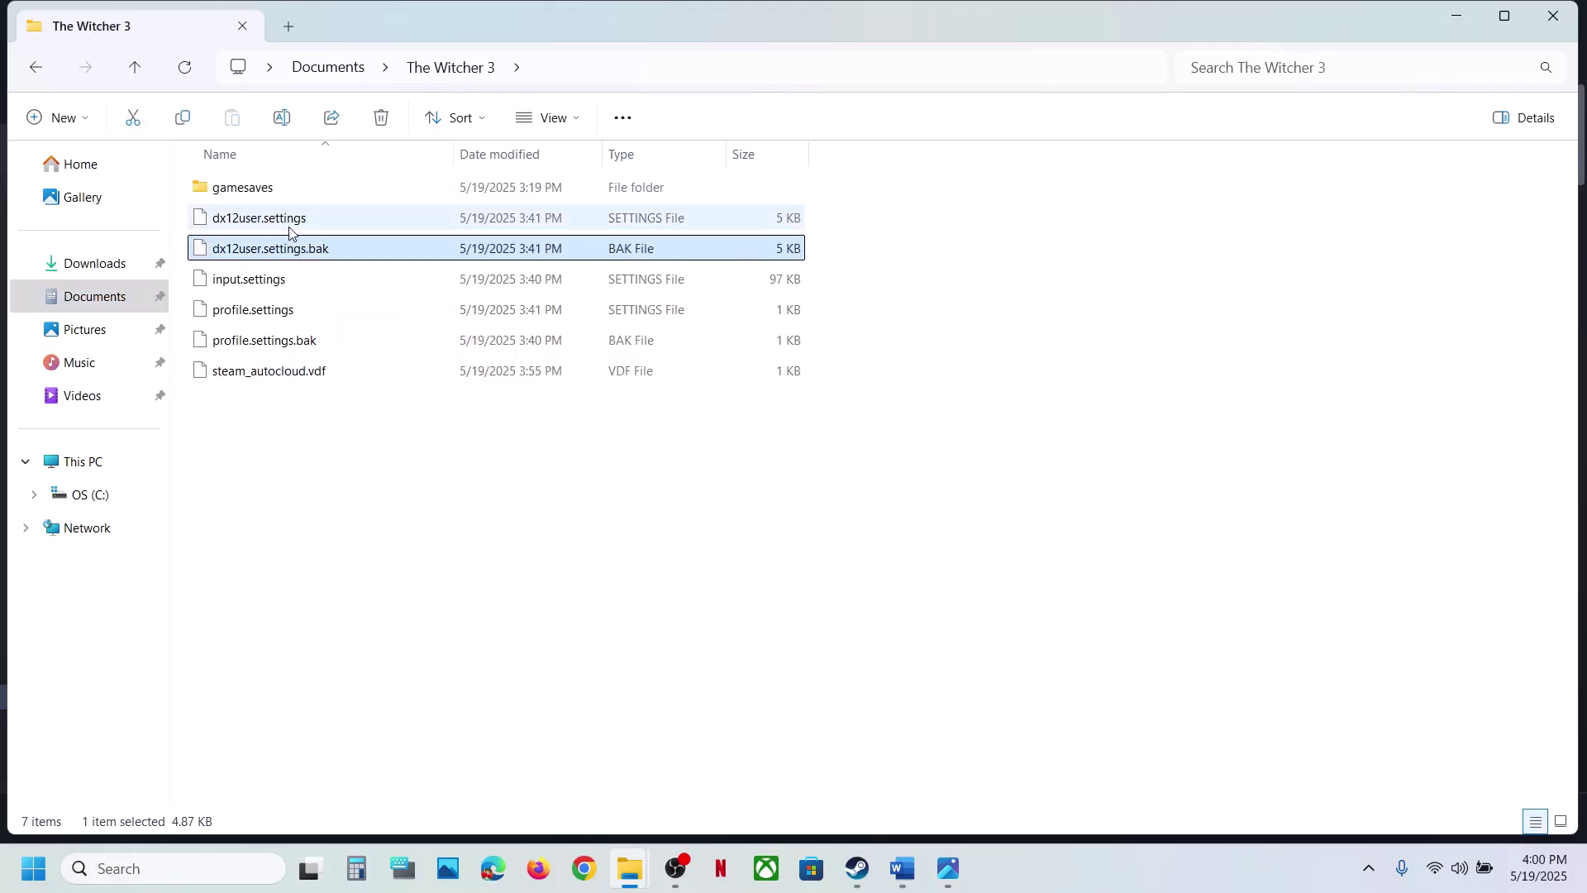
click(286, 225)
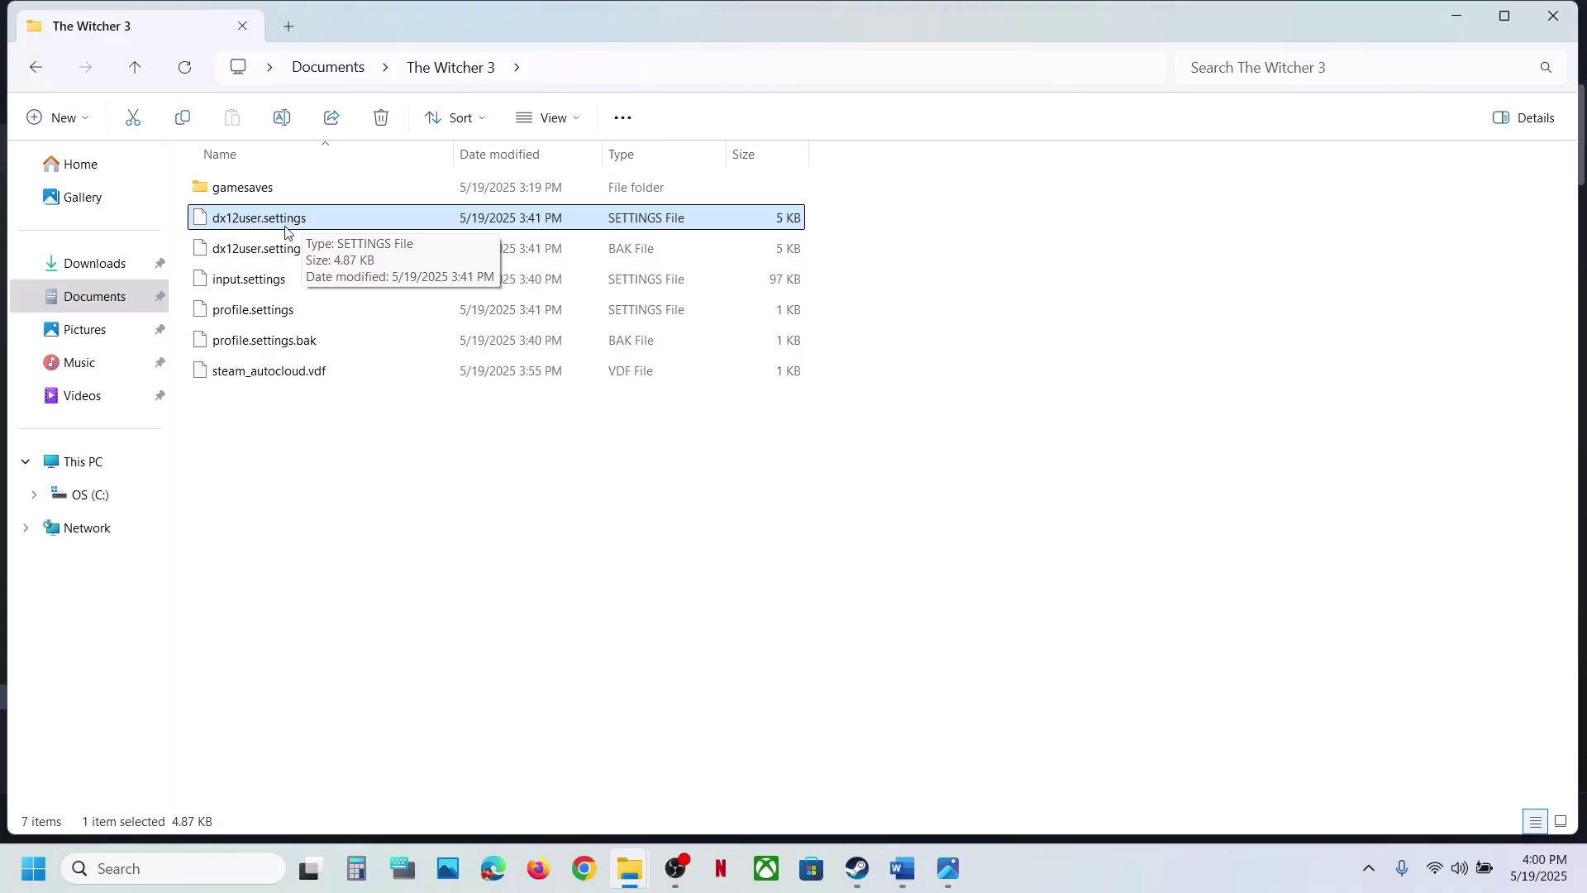
ctrl+click(270, 249)
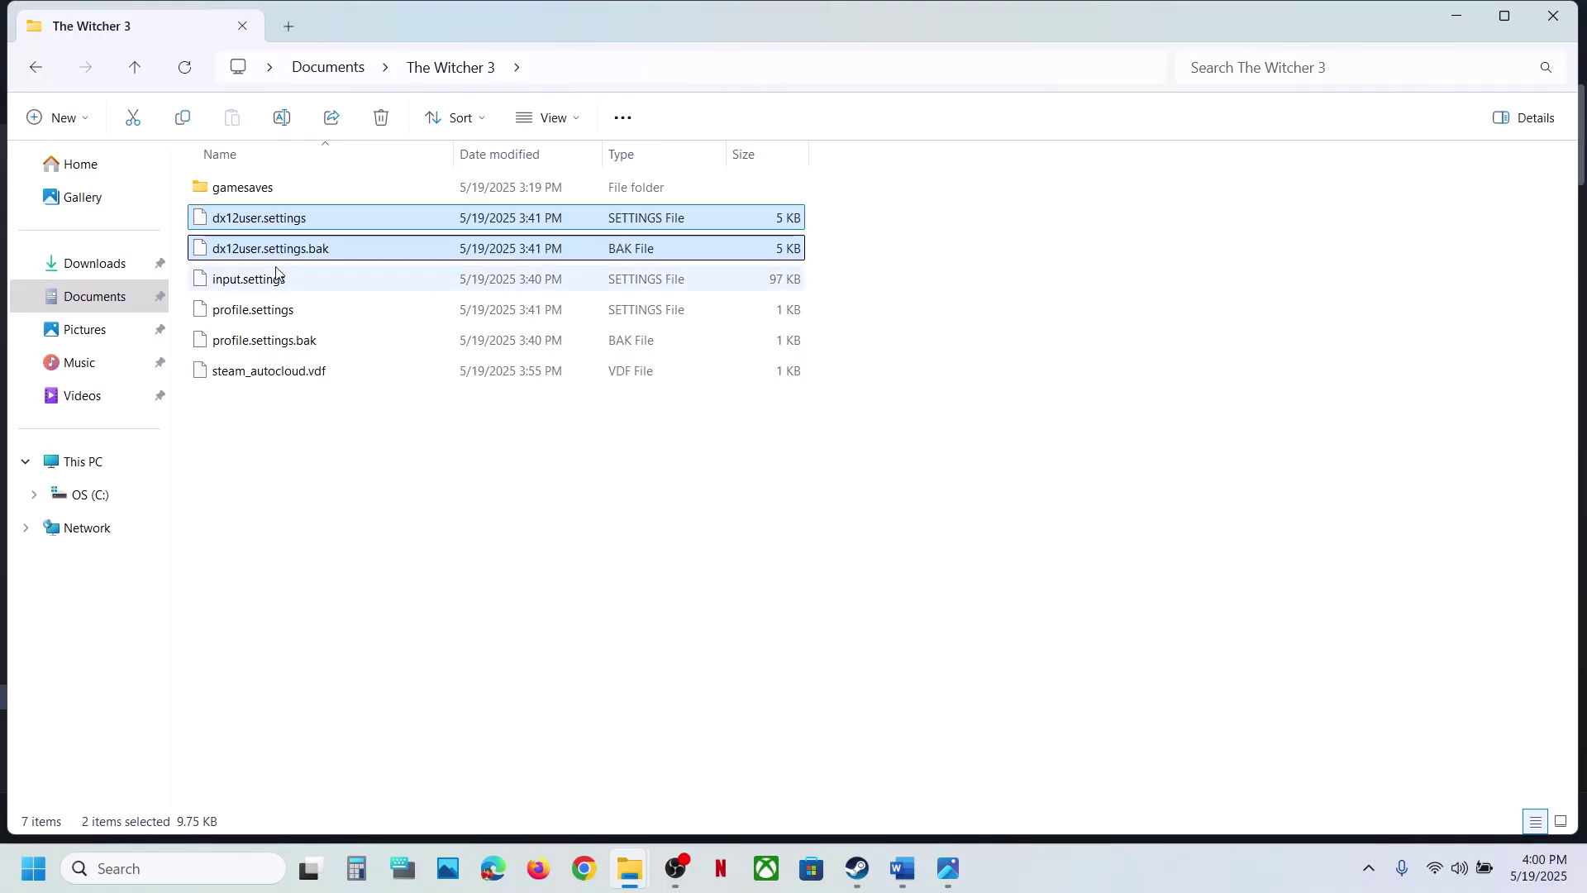
right_click(260, 236)
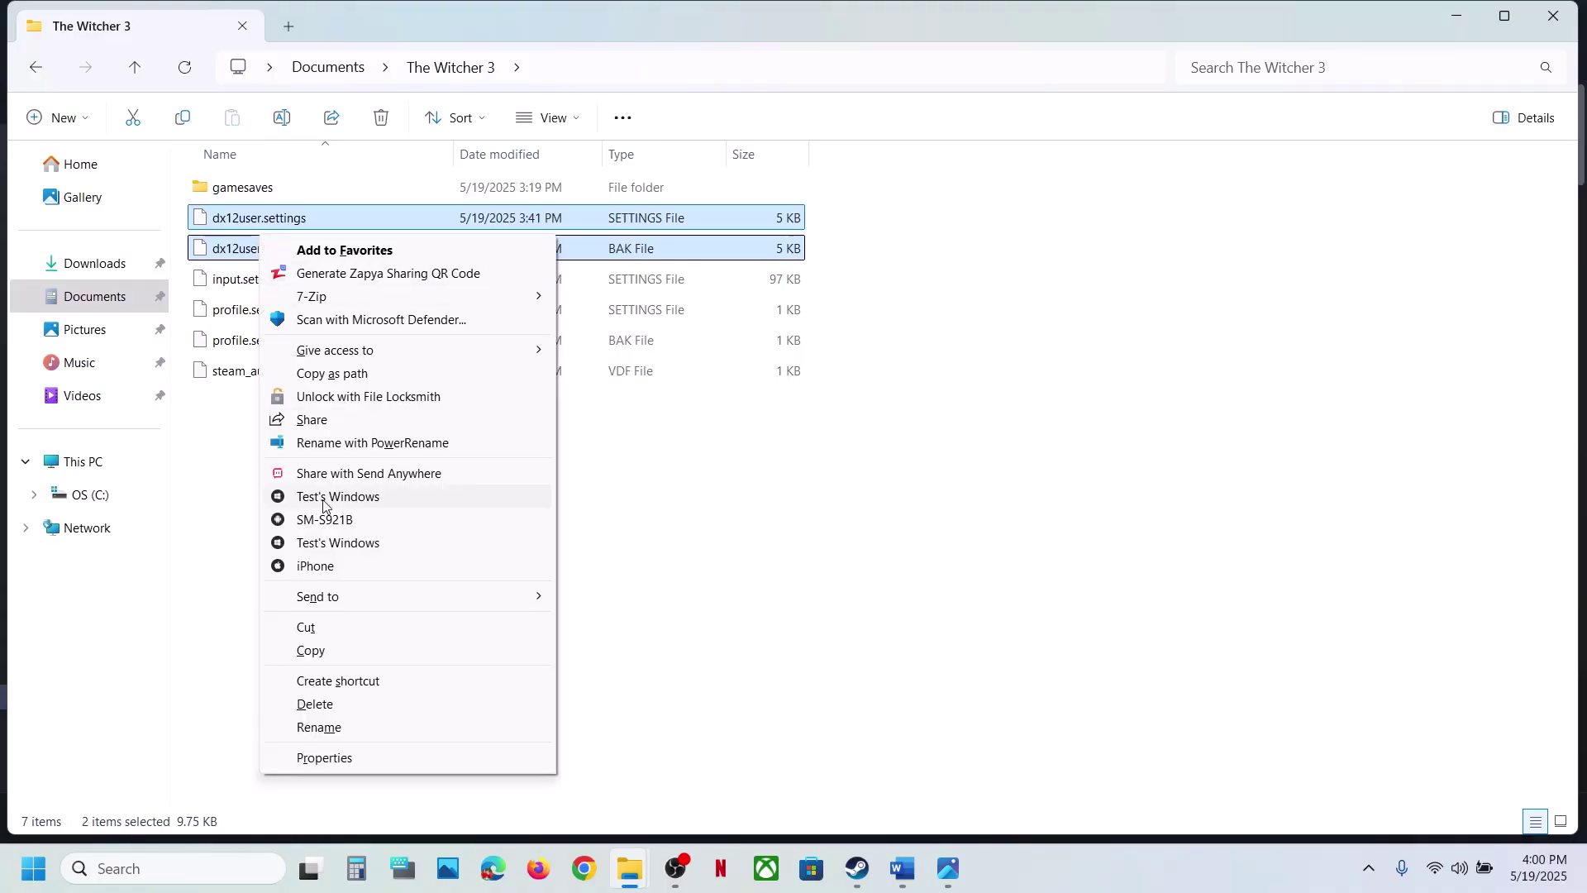
click(312, 650)
key(super+d)
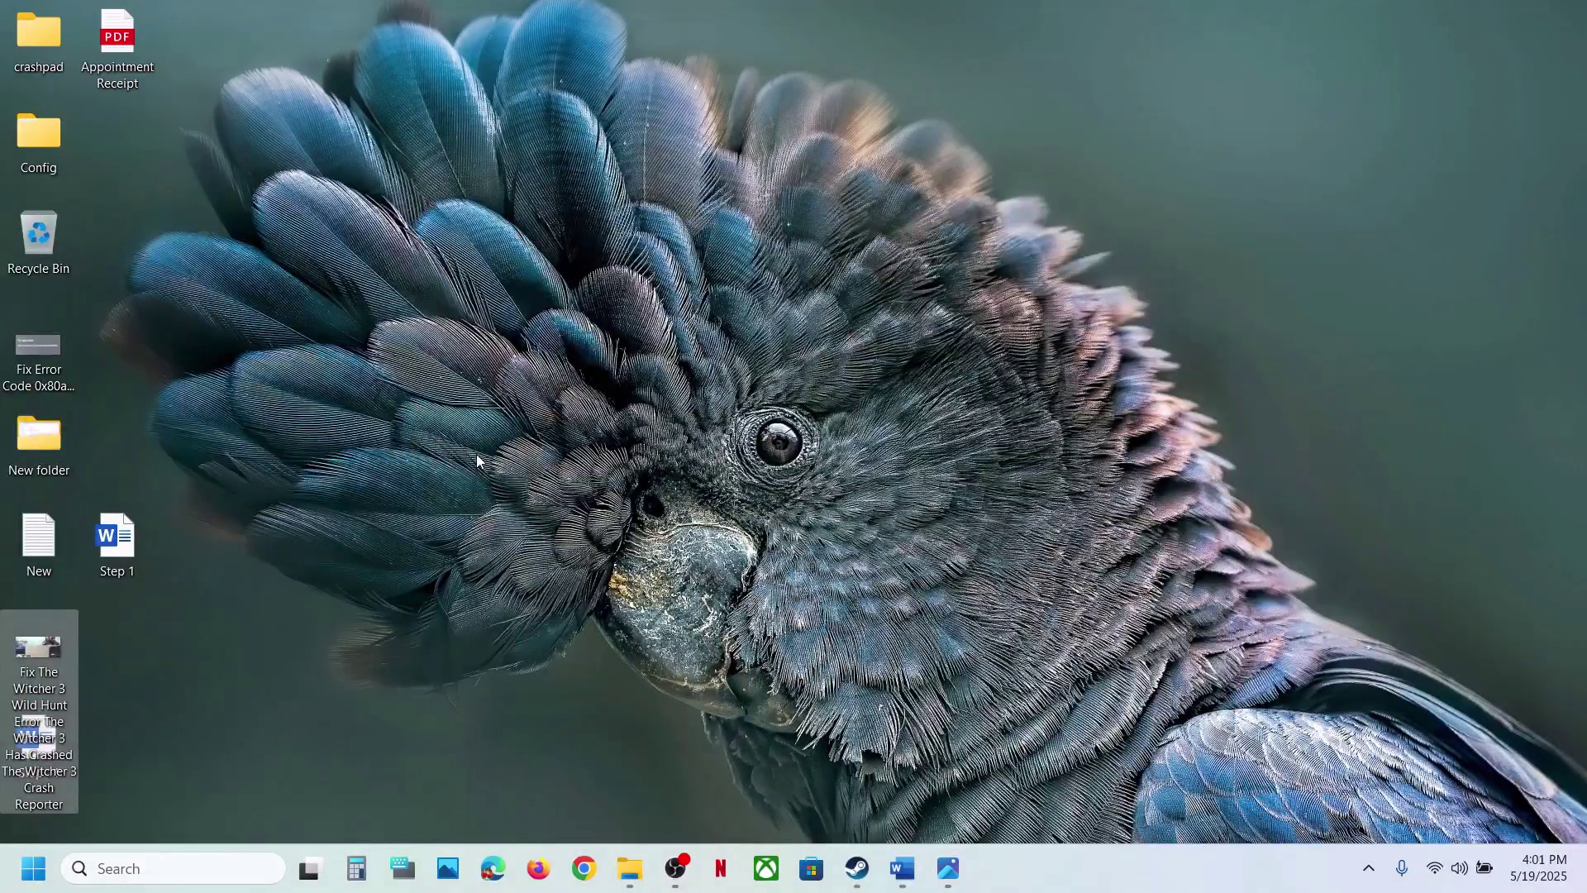
key(ctrl+v)
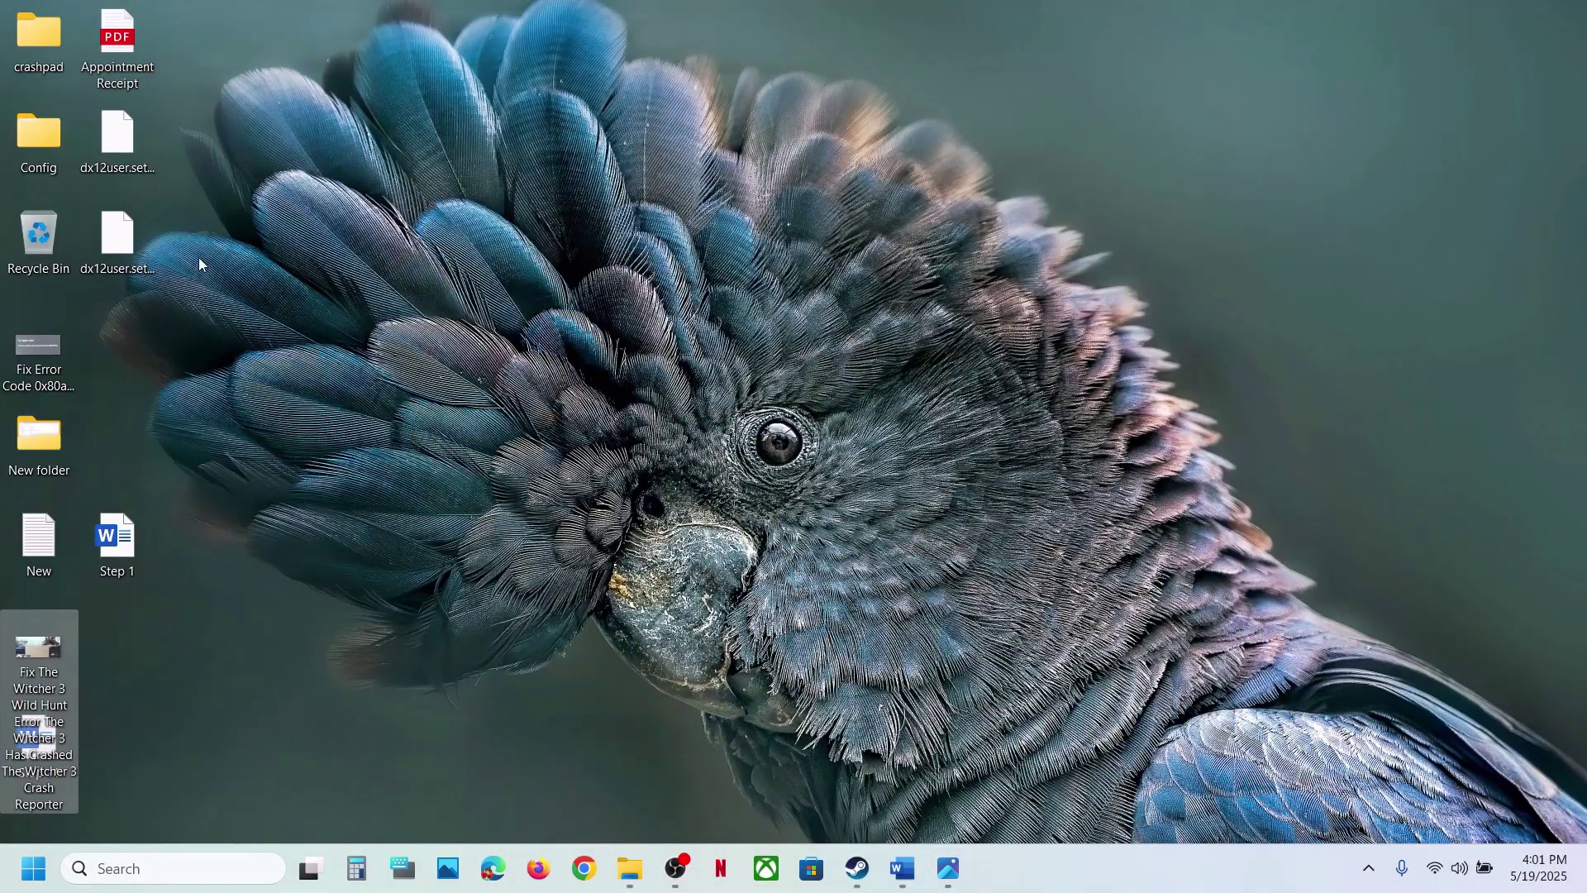
click(142, 155)
click(132, 248)
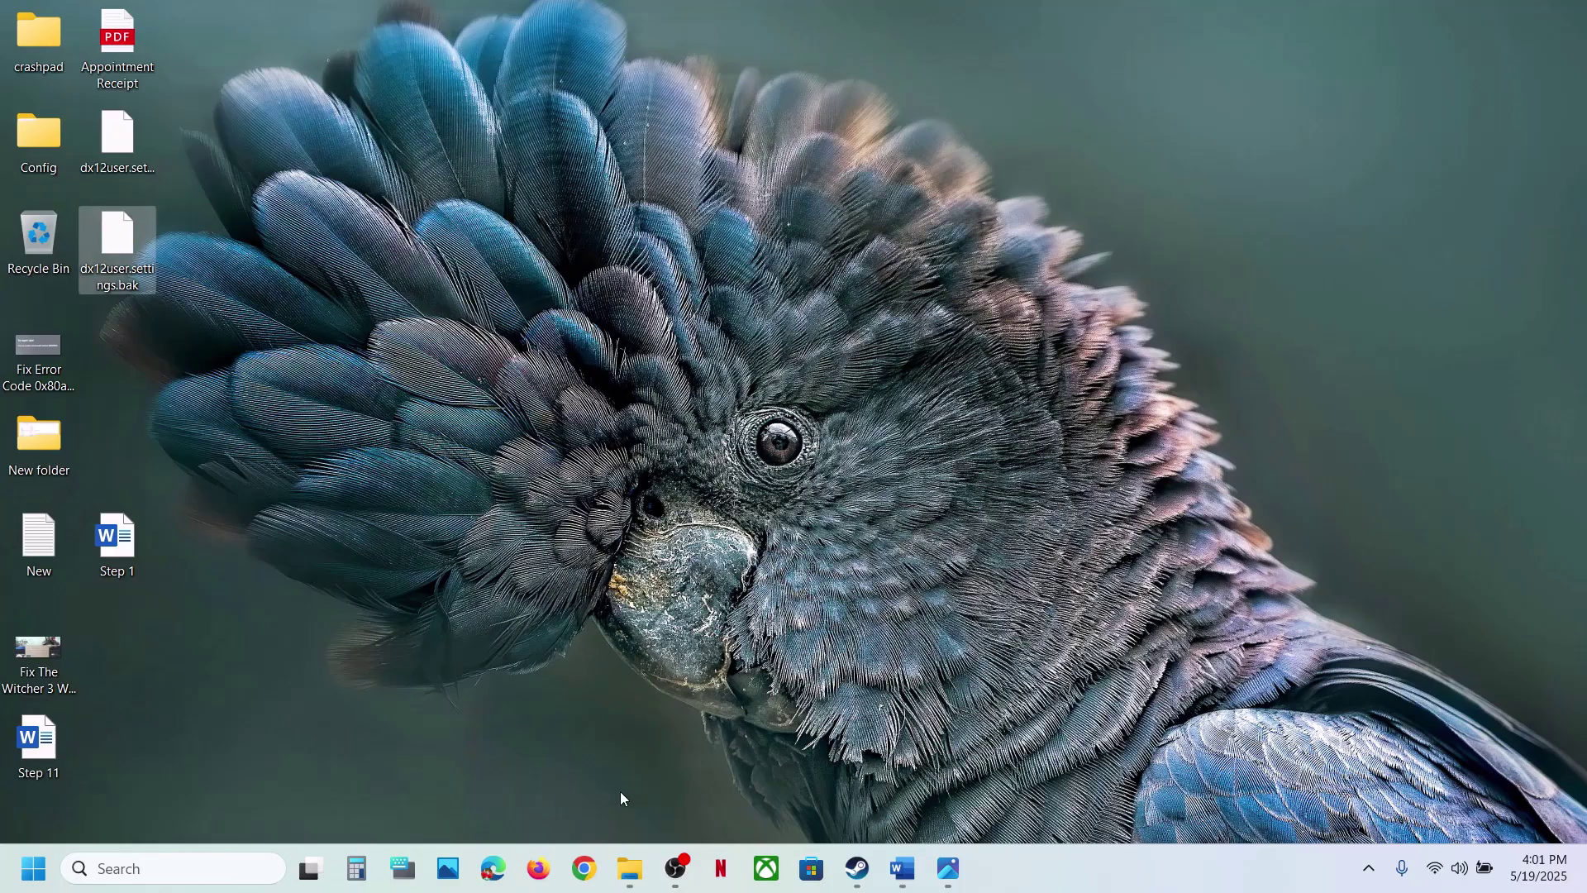
Step: Return to The Witcher 3 folder and show the available actions, including Delete, for the two selected dx12user settings files
click(630, 868)
click(715, 795)
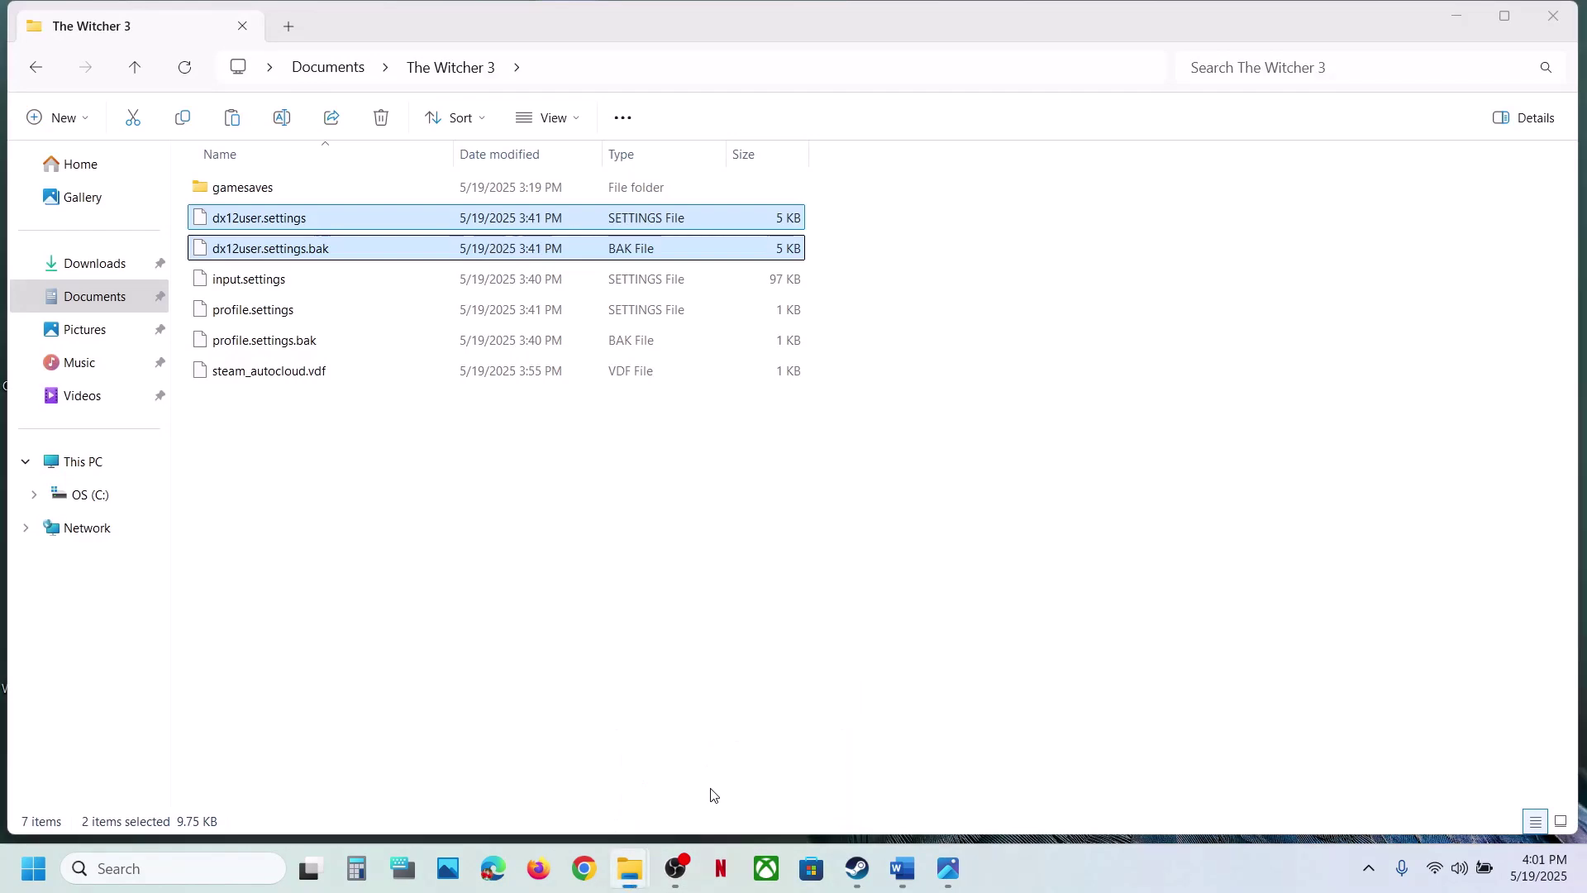
right_click(297, 228)
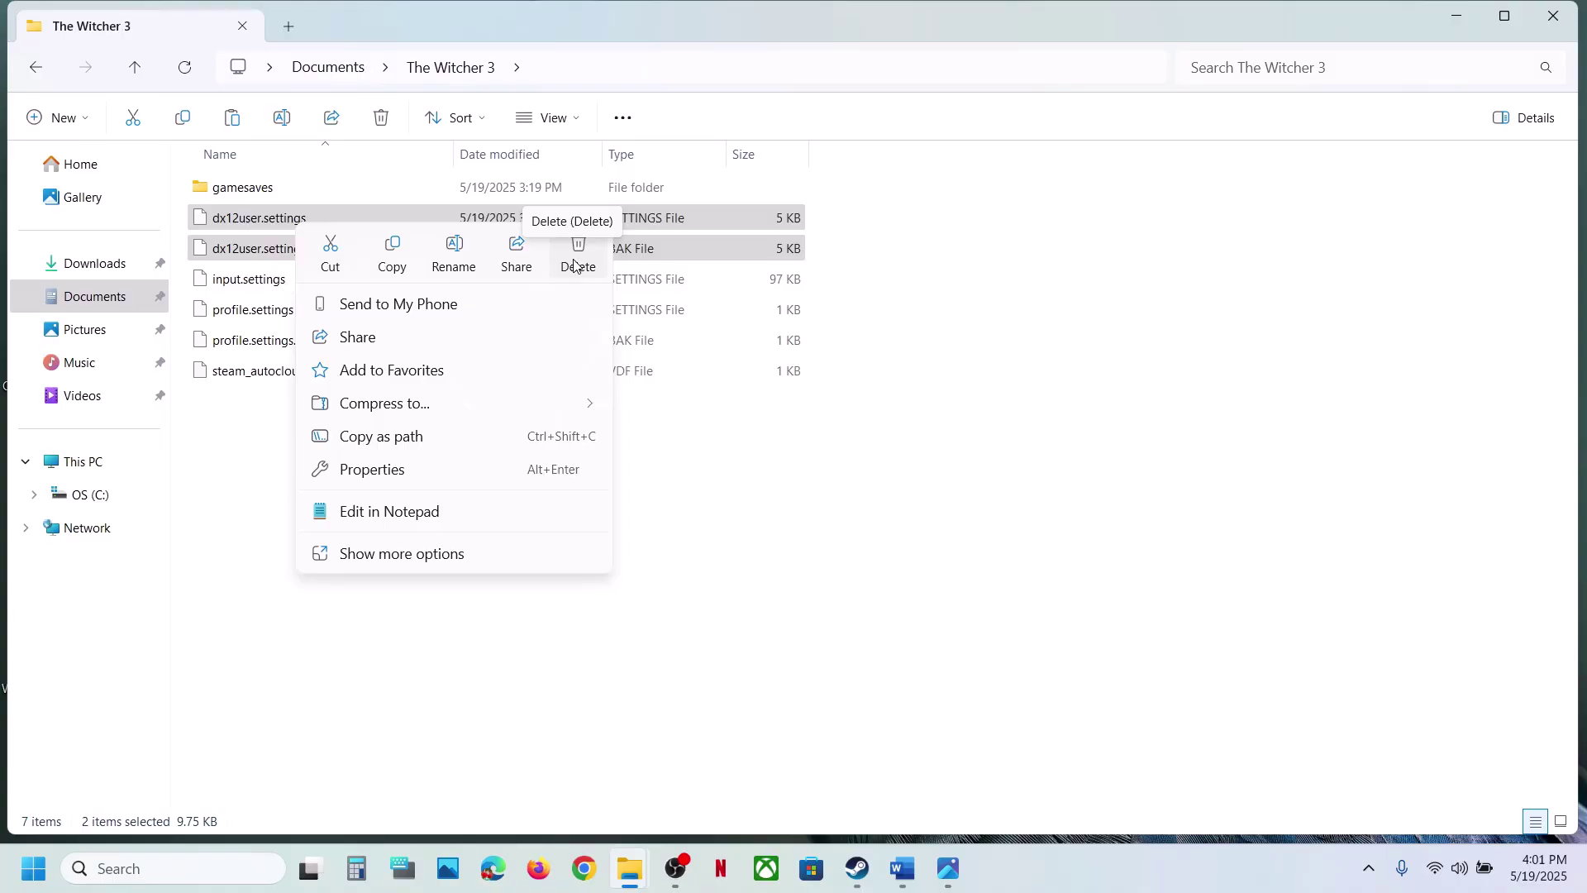
Step: Return to the Word document and select the Visual C++ download link in Step 8 for copying
click(857, 868)
click(906, 869)
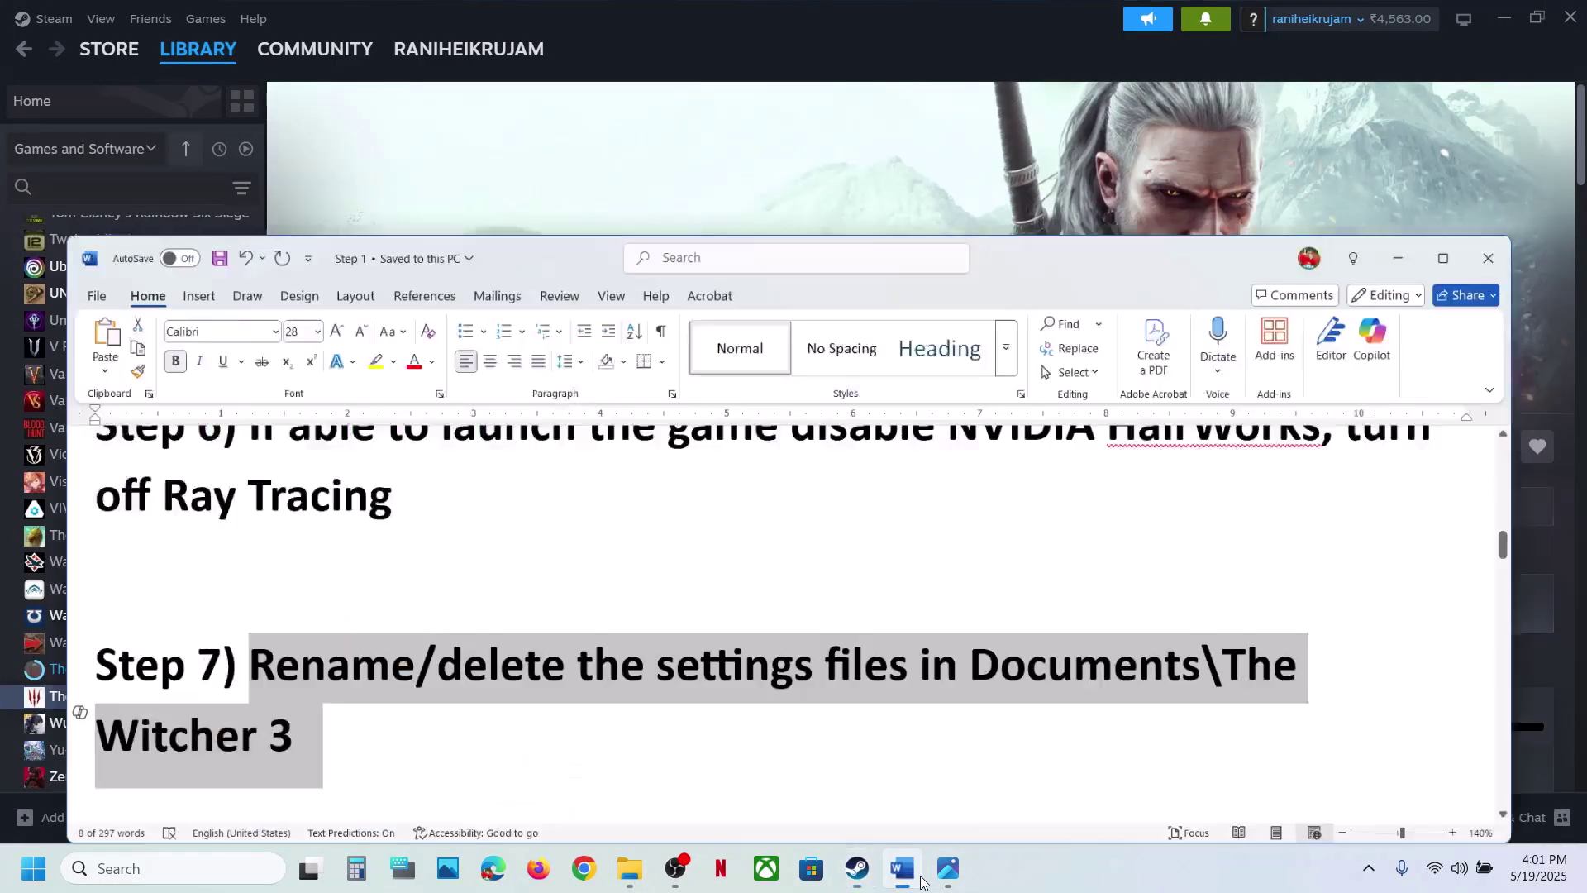
scroll(533, 519, down, 4)
scroll(533, 519, down, 2)
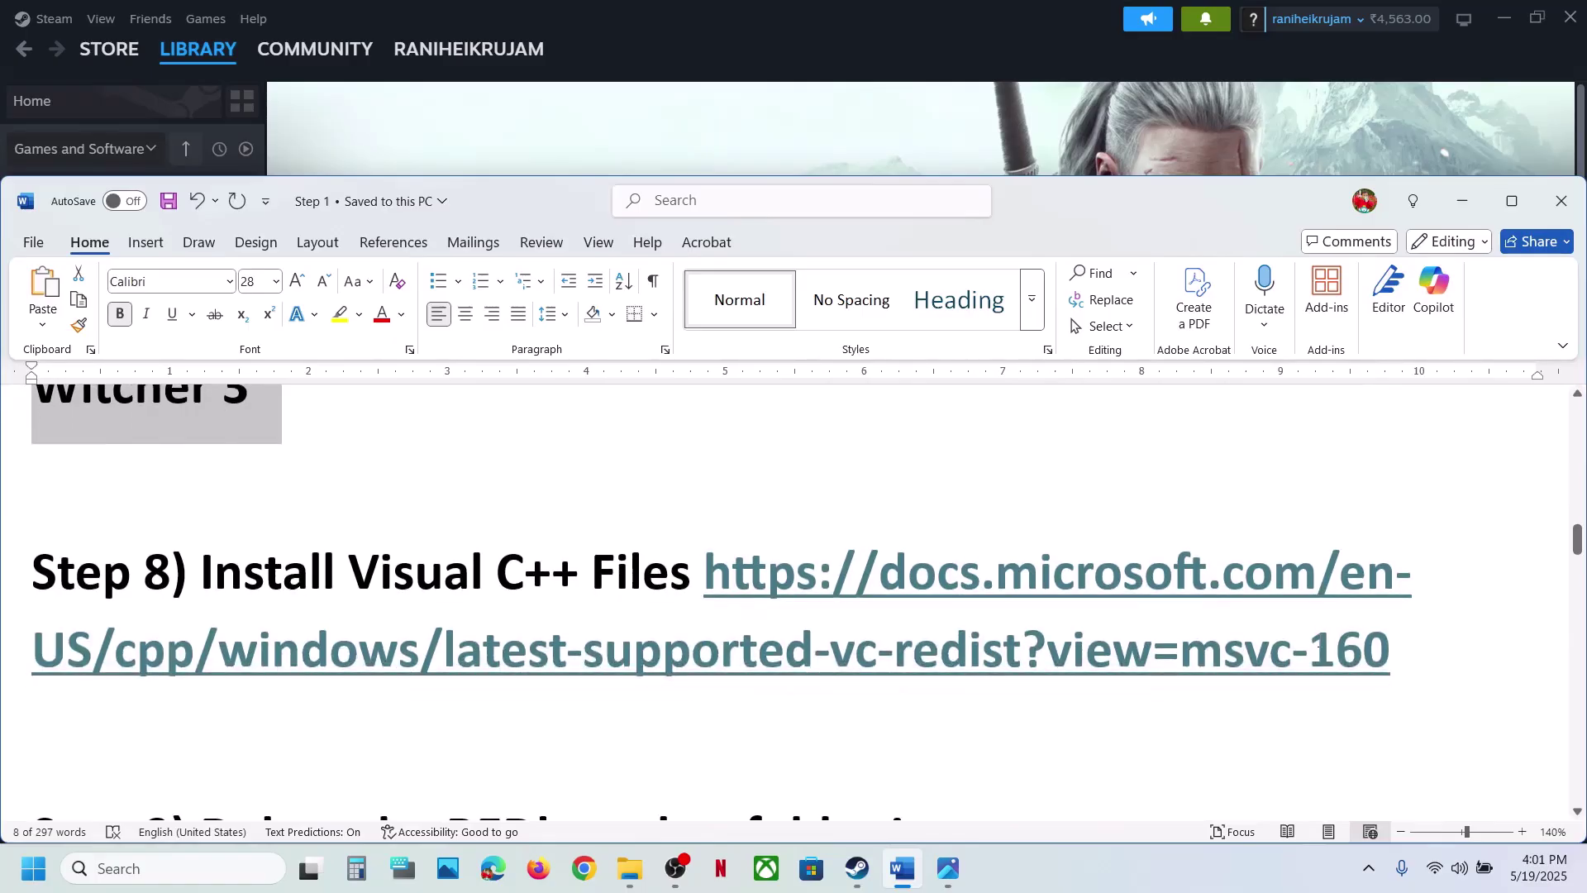
drag(1391, 651, 685, 563)
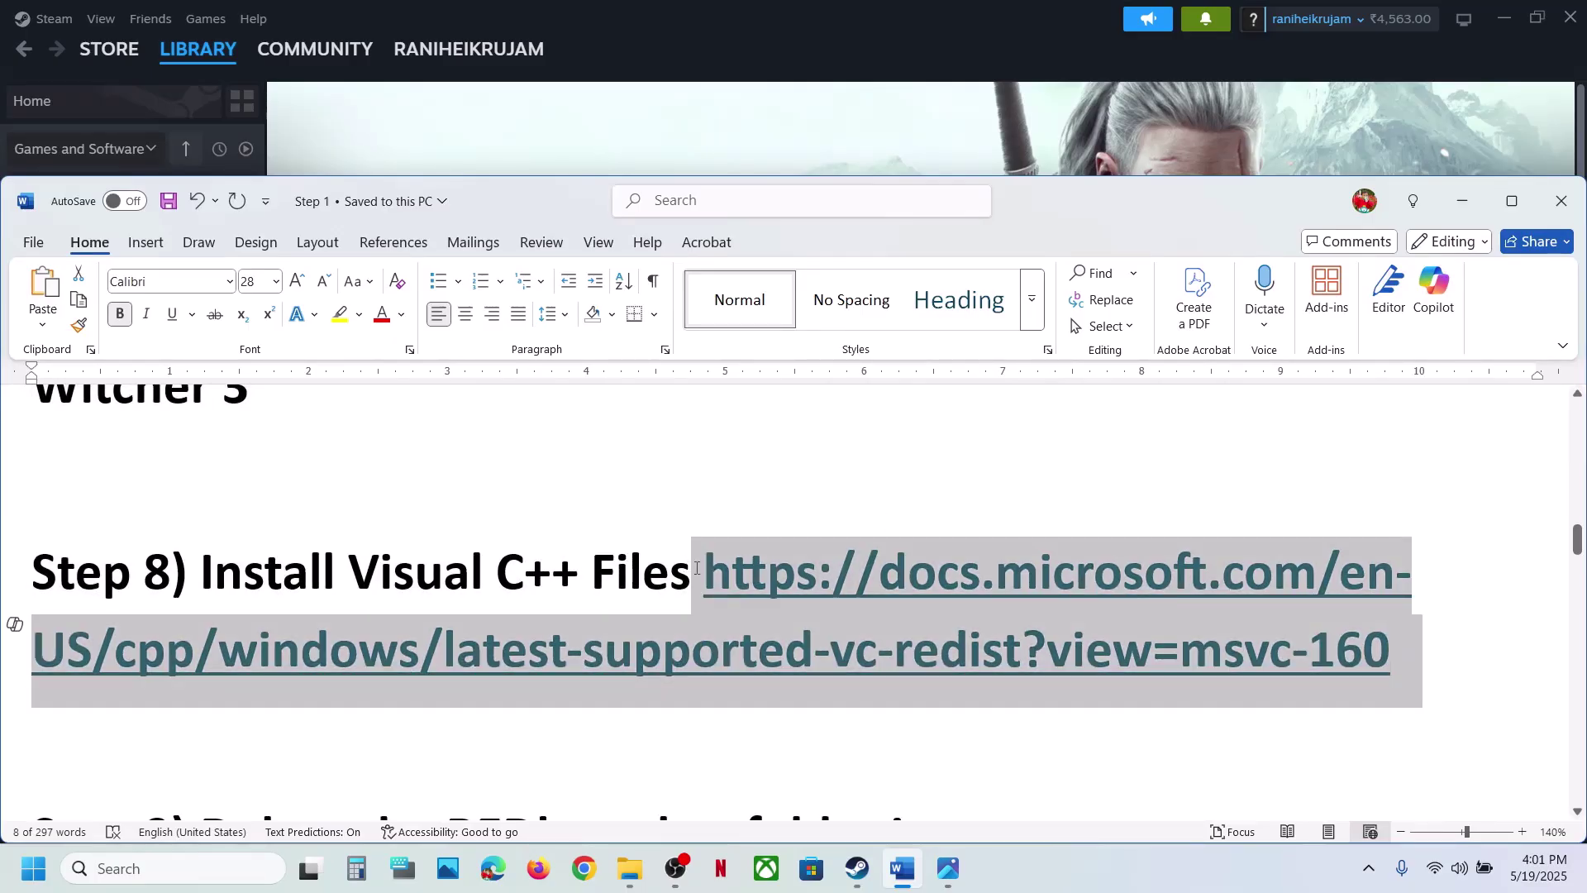
Step: Open the copied Visual C++ link in Chrome and go to the table of latest redistributable download links
click(584, 883)
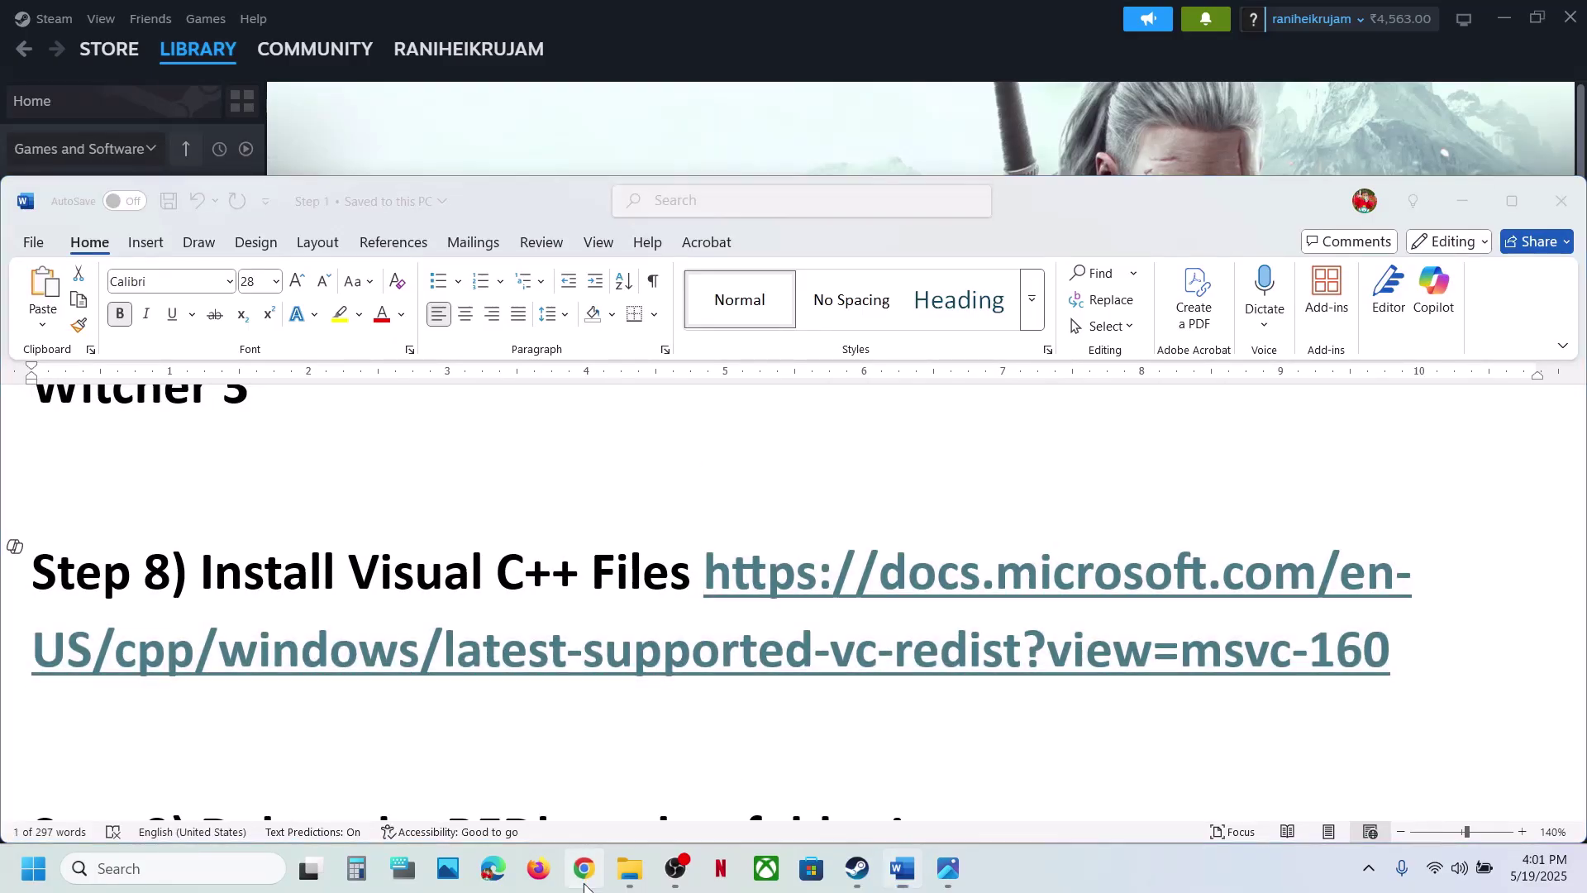
key(ctrl+v)
key(Return)
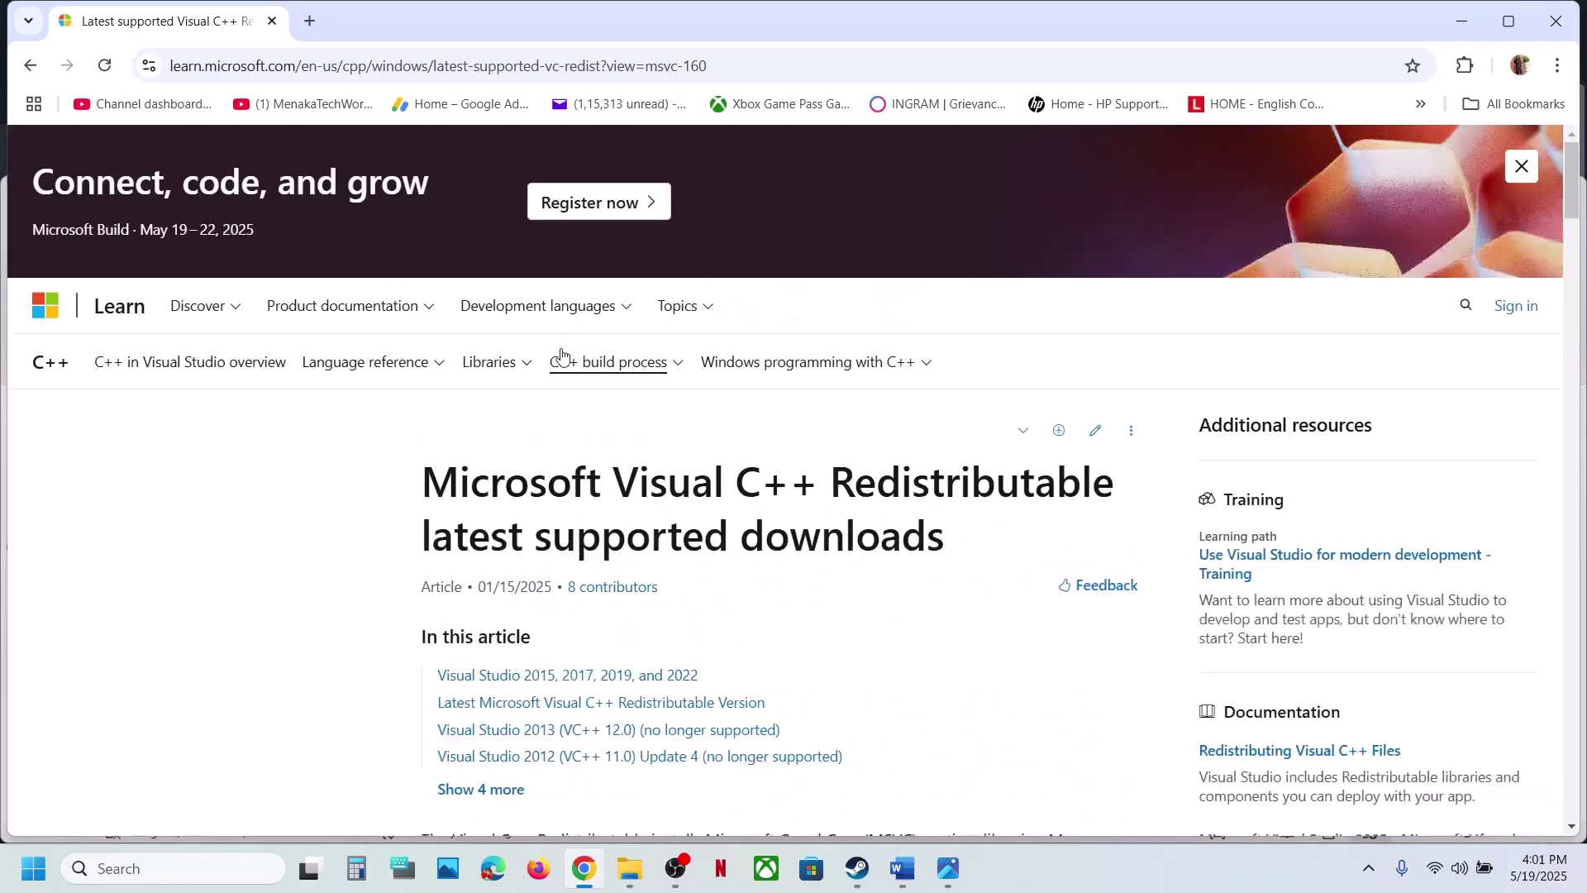
scroll(499, 323, down, 6)
scroll(499, 319, down, 2)
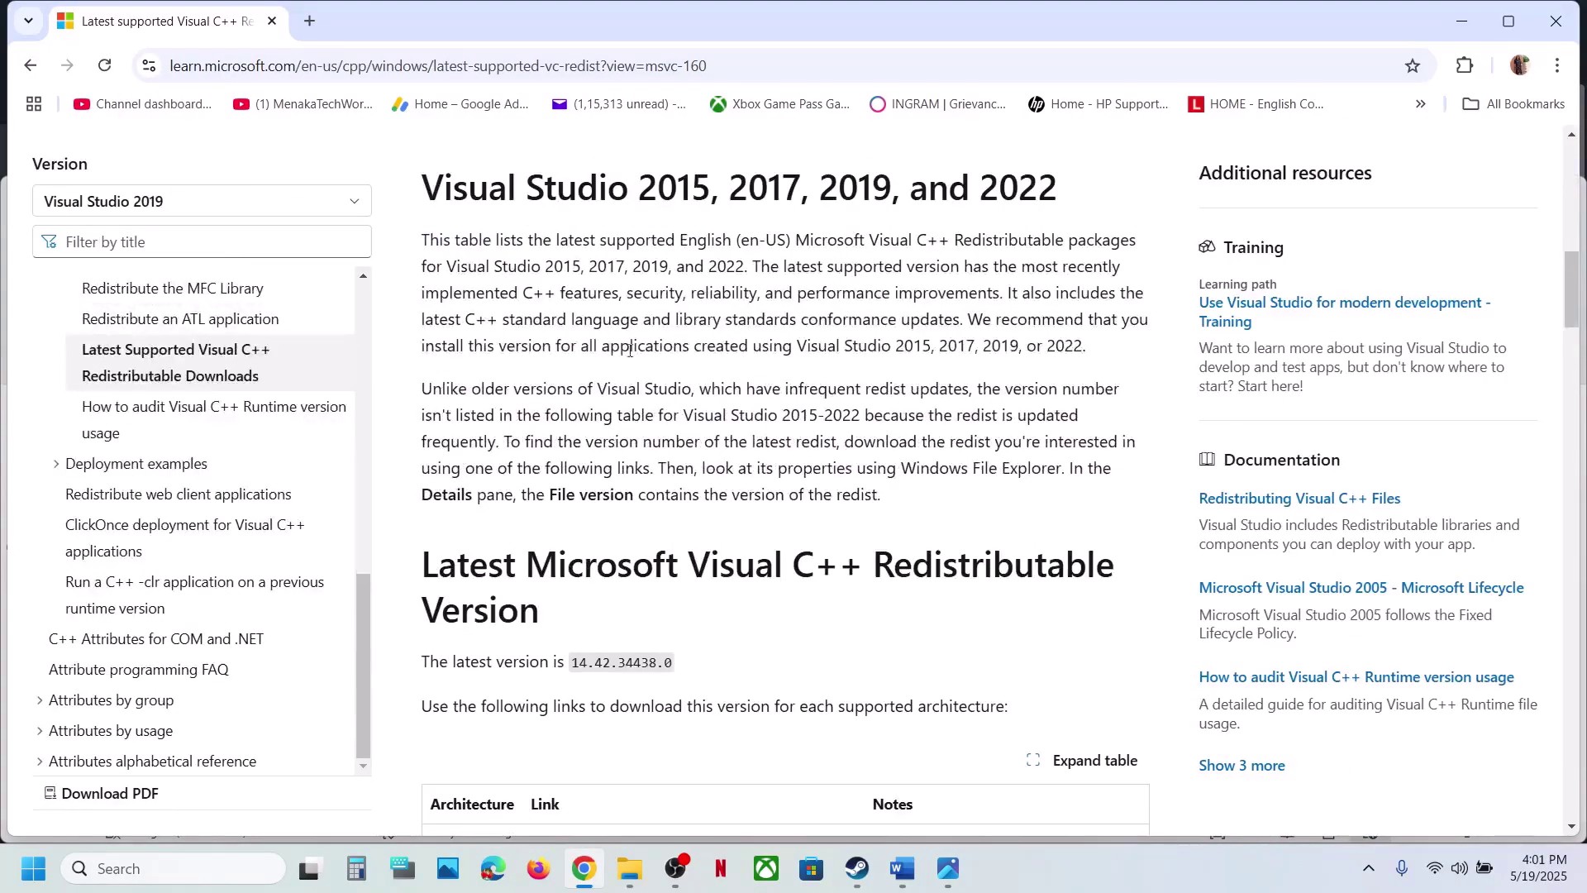
scroll(630, 349, down, 7)
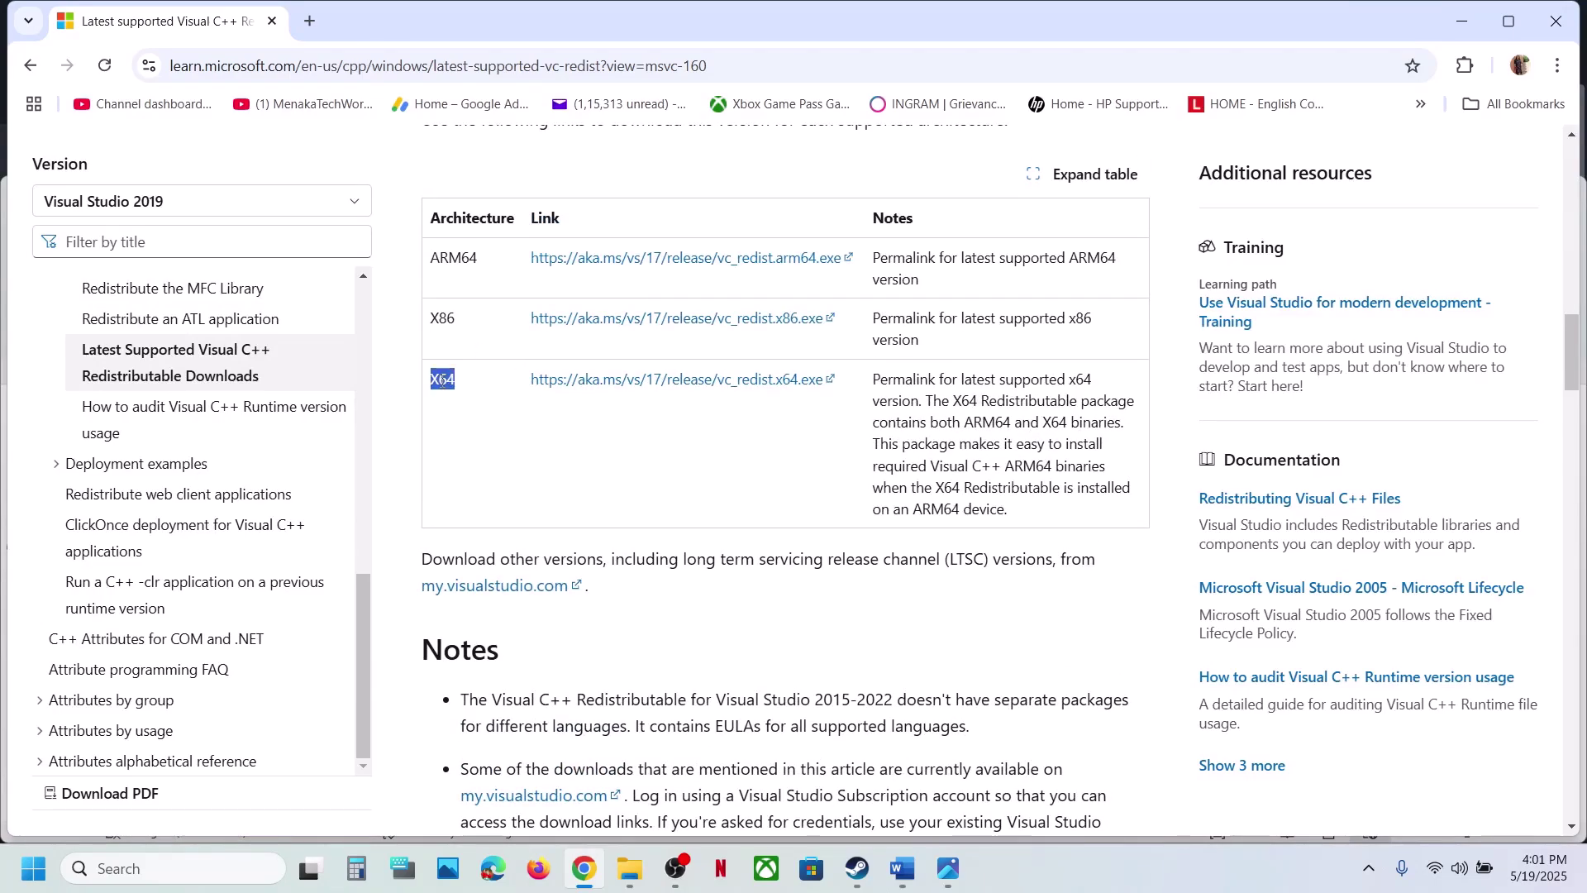
Step: Download the X86 Visual C++ redistributable, run its installer and start the repair
triple_click(440, 305)
click(440, 304)
double_click(439, 314)
click(643, 323)
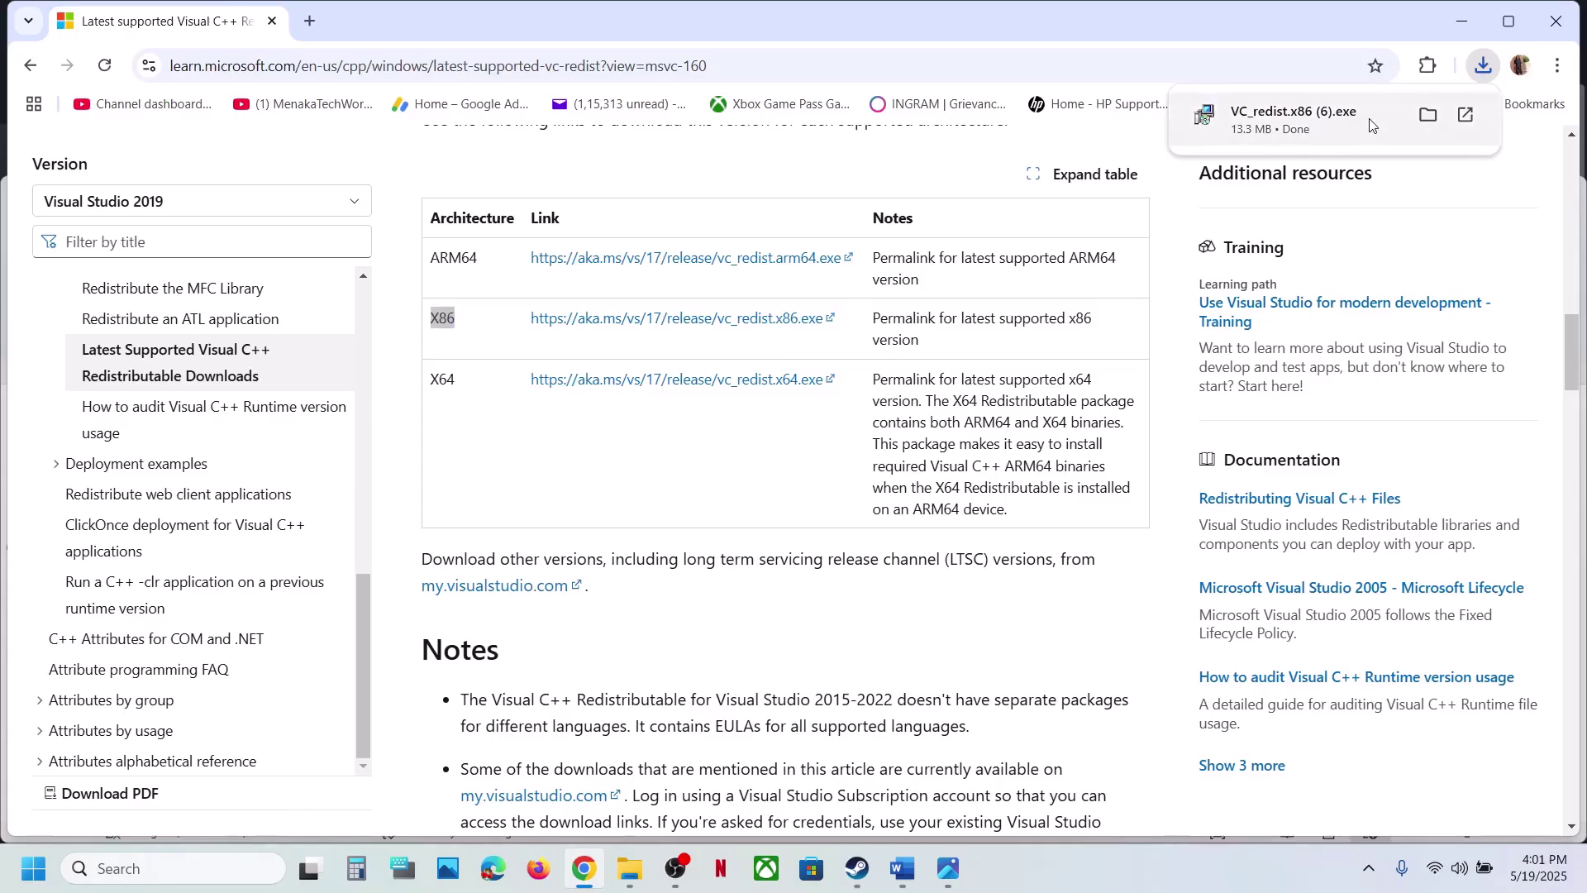
click(1370, 125)
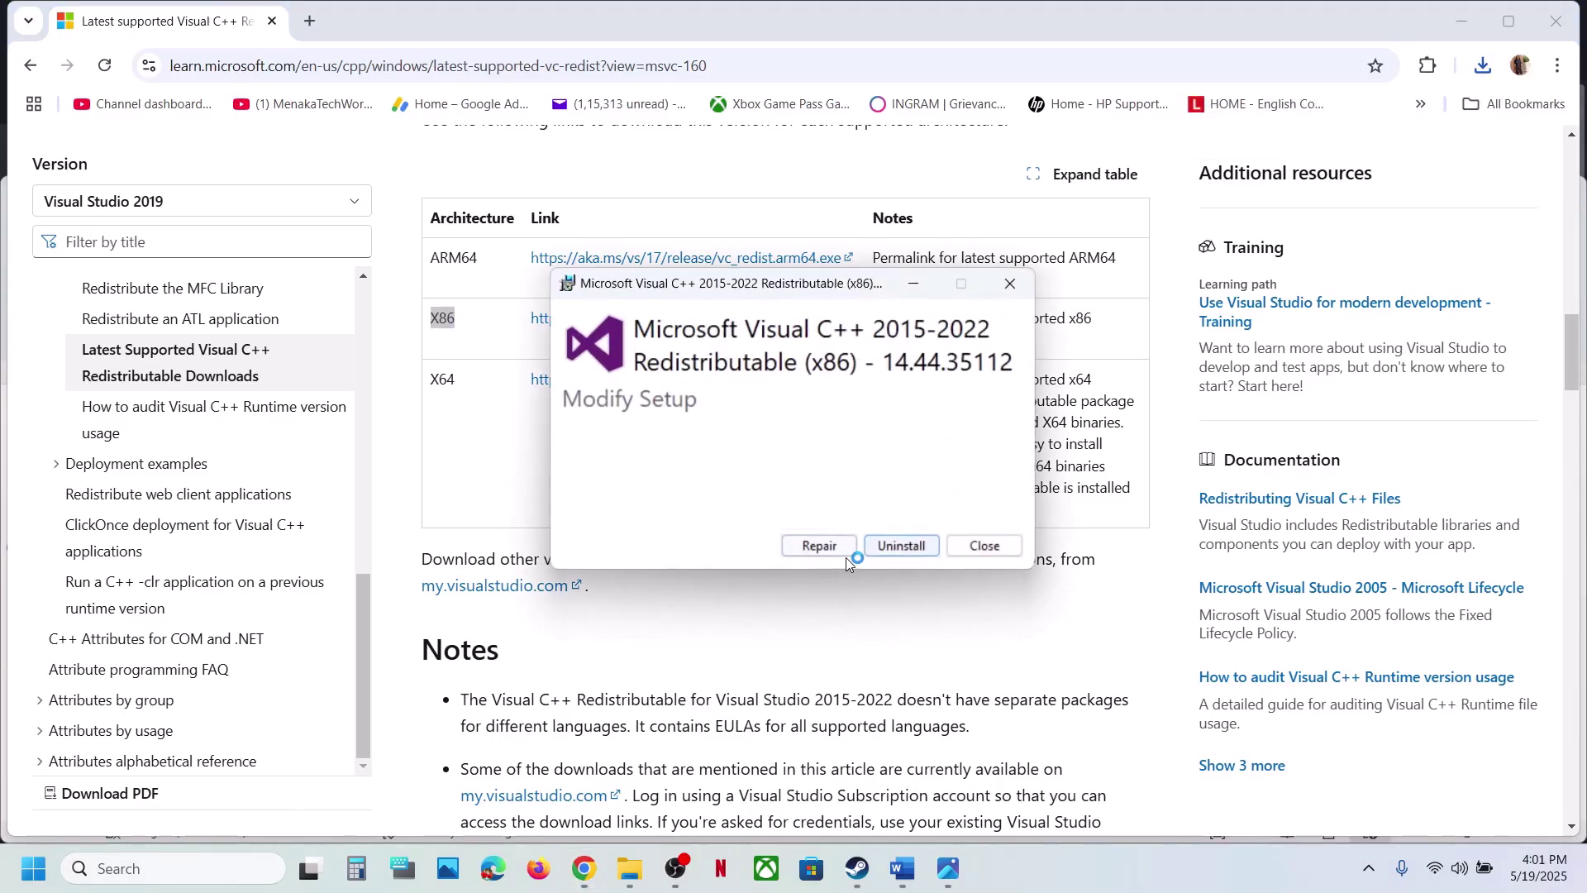
click(808, 548)
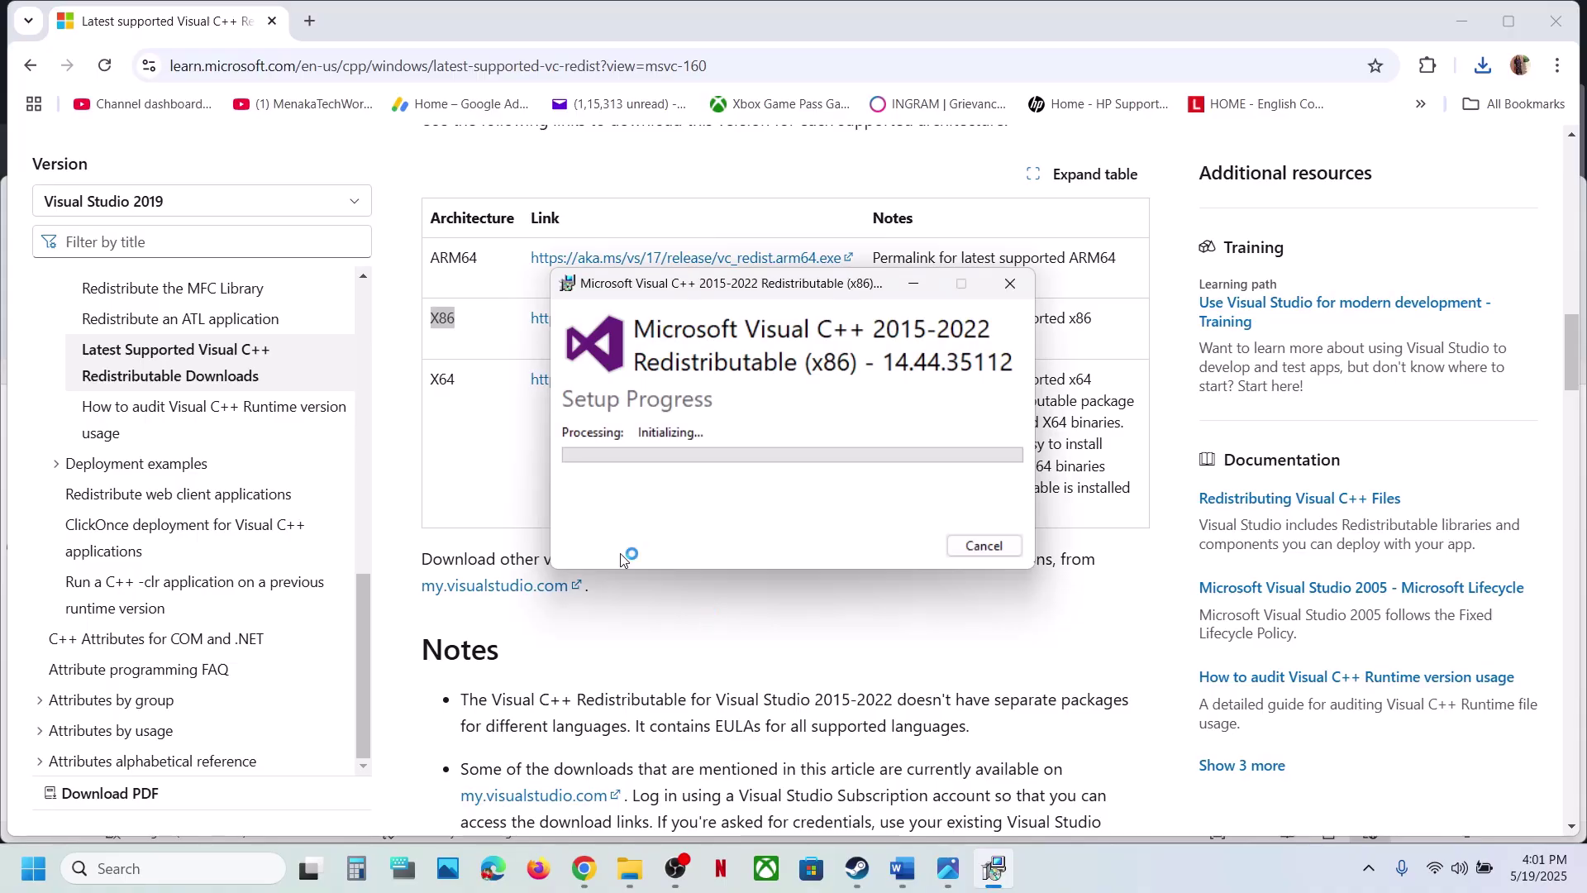
Step: Download the X64 Visual C++ redistributable, run its installer to start the repair, and move the x86 installer window aside
double_click(443, 378)
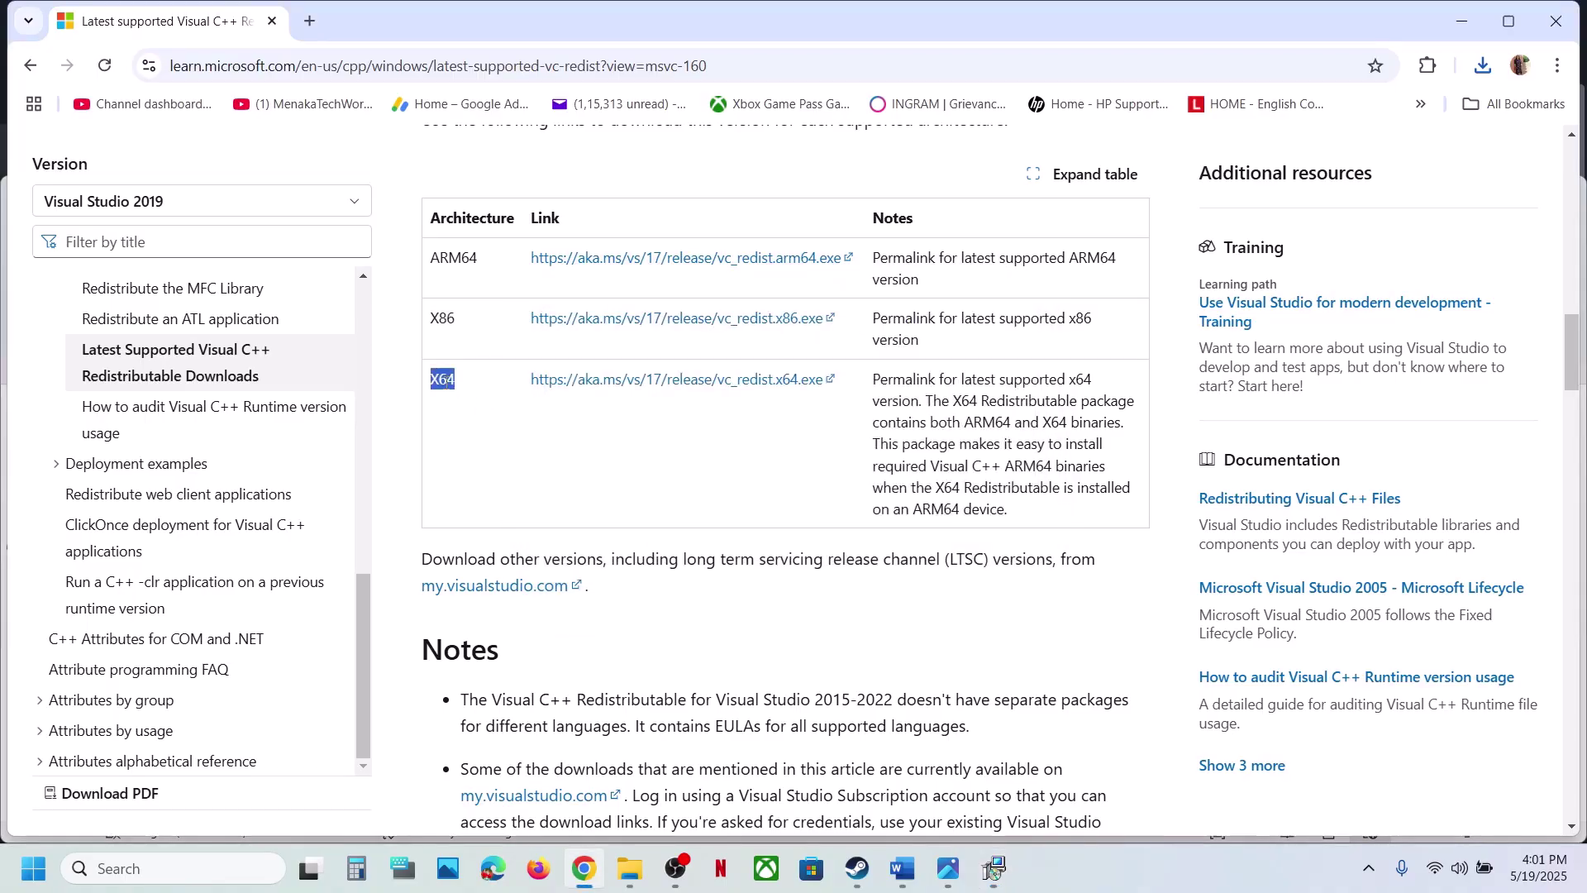
click(642, 380)
click(1483, 65)
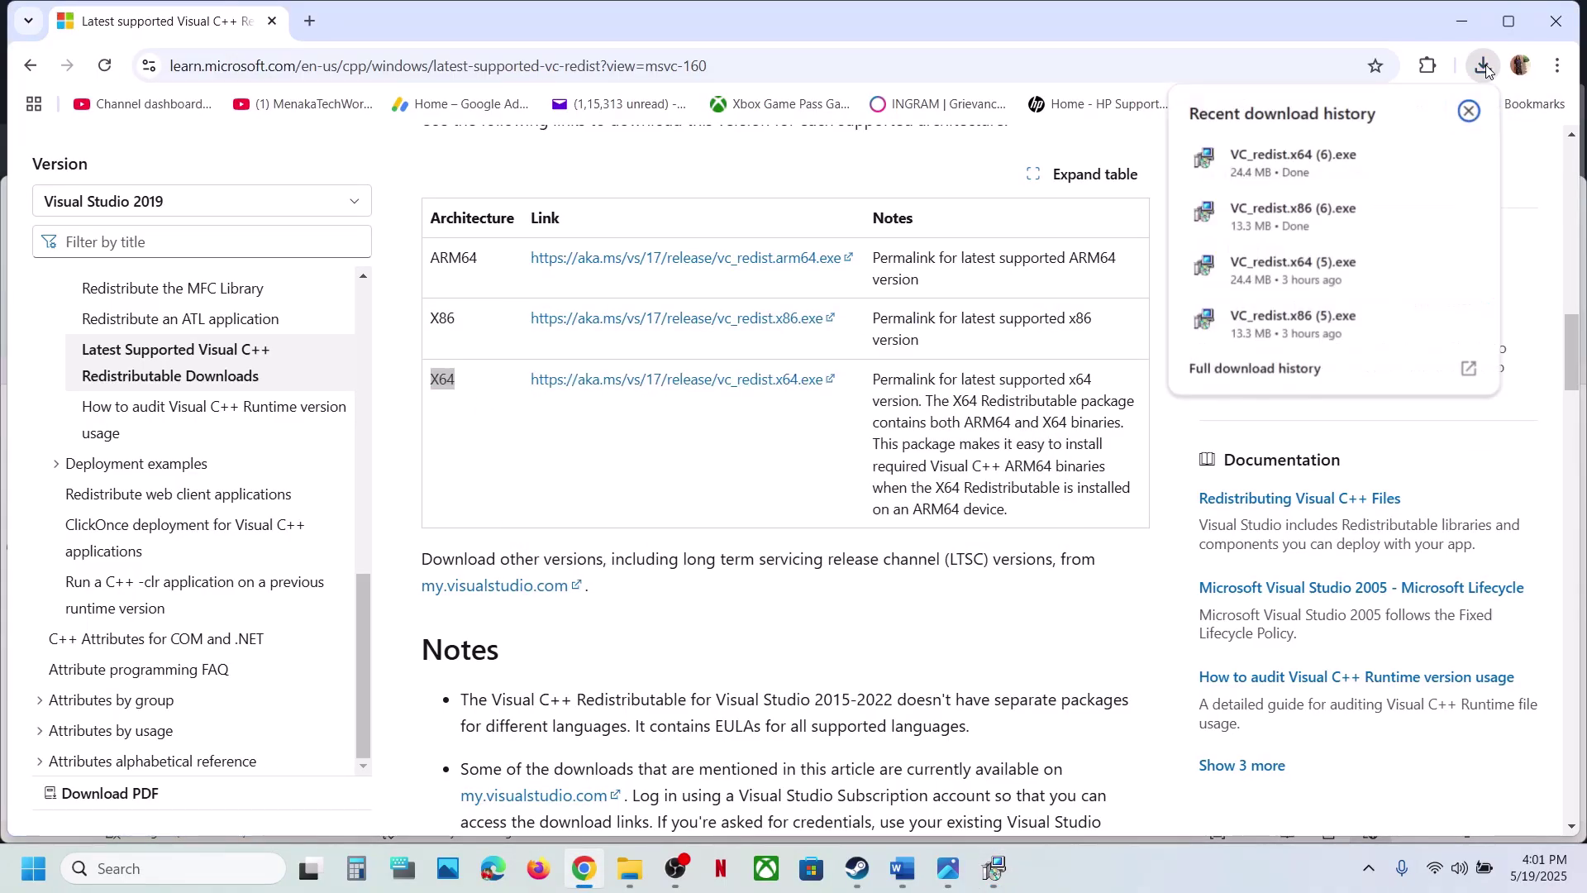
click(1310, 173)
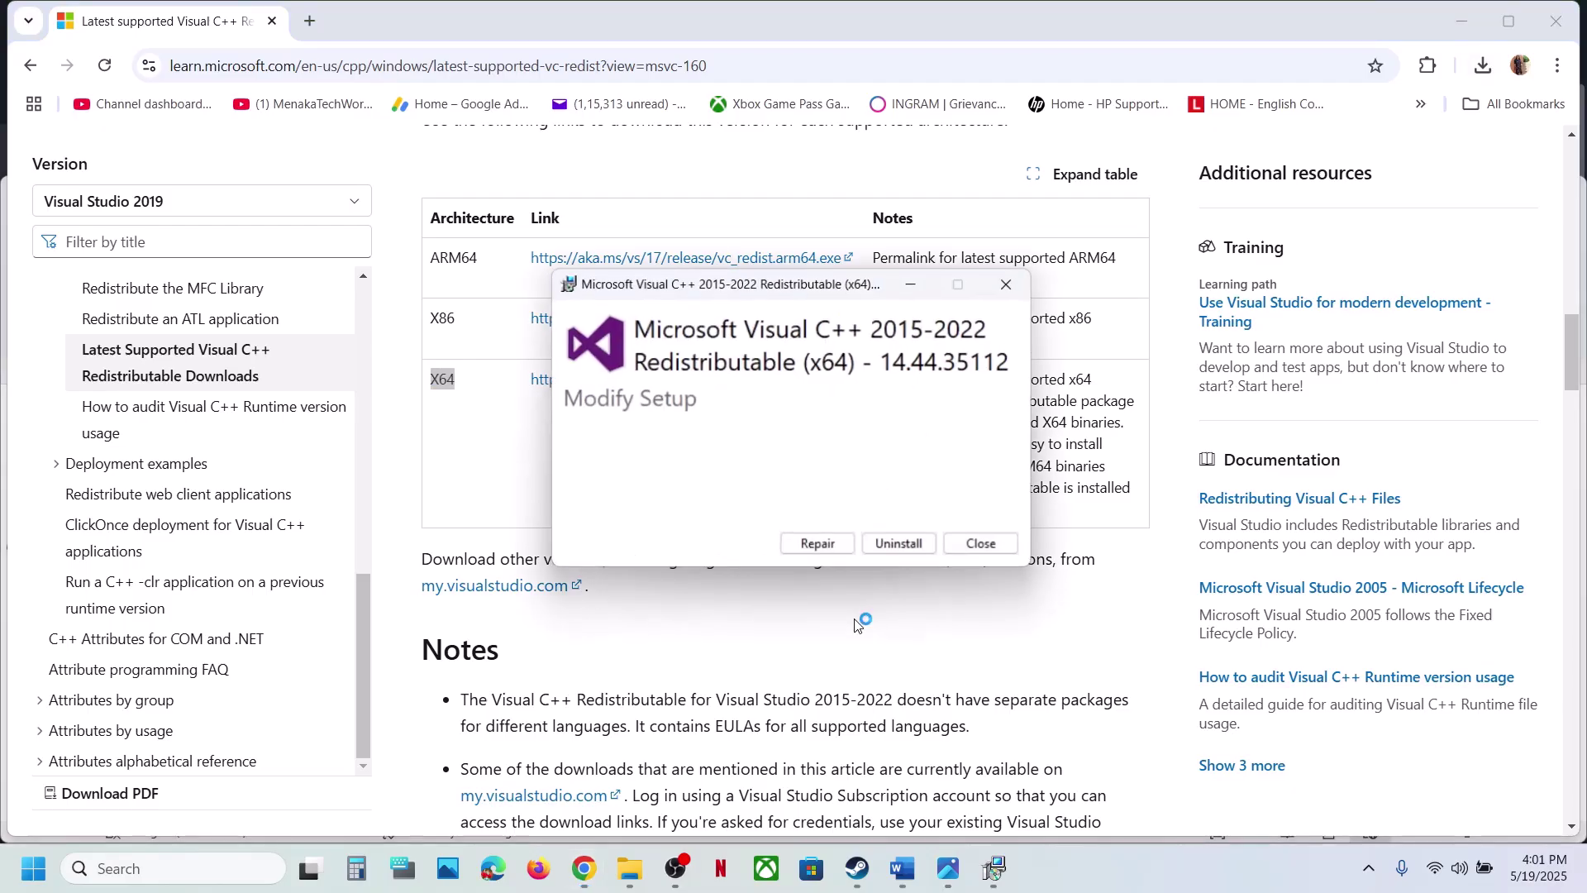
click(818, 547)
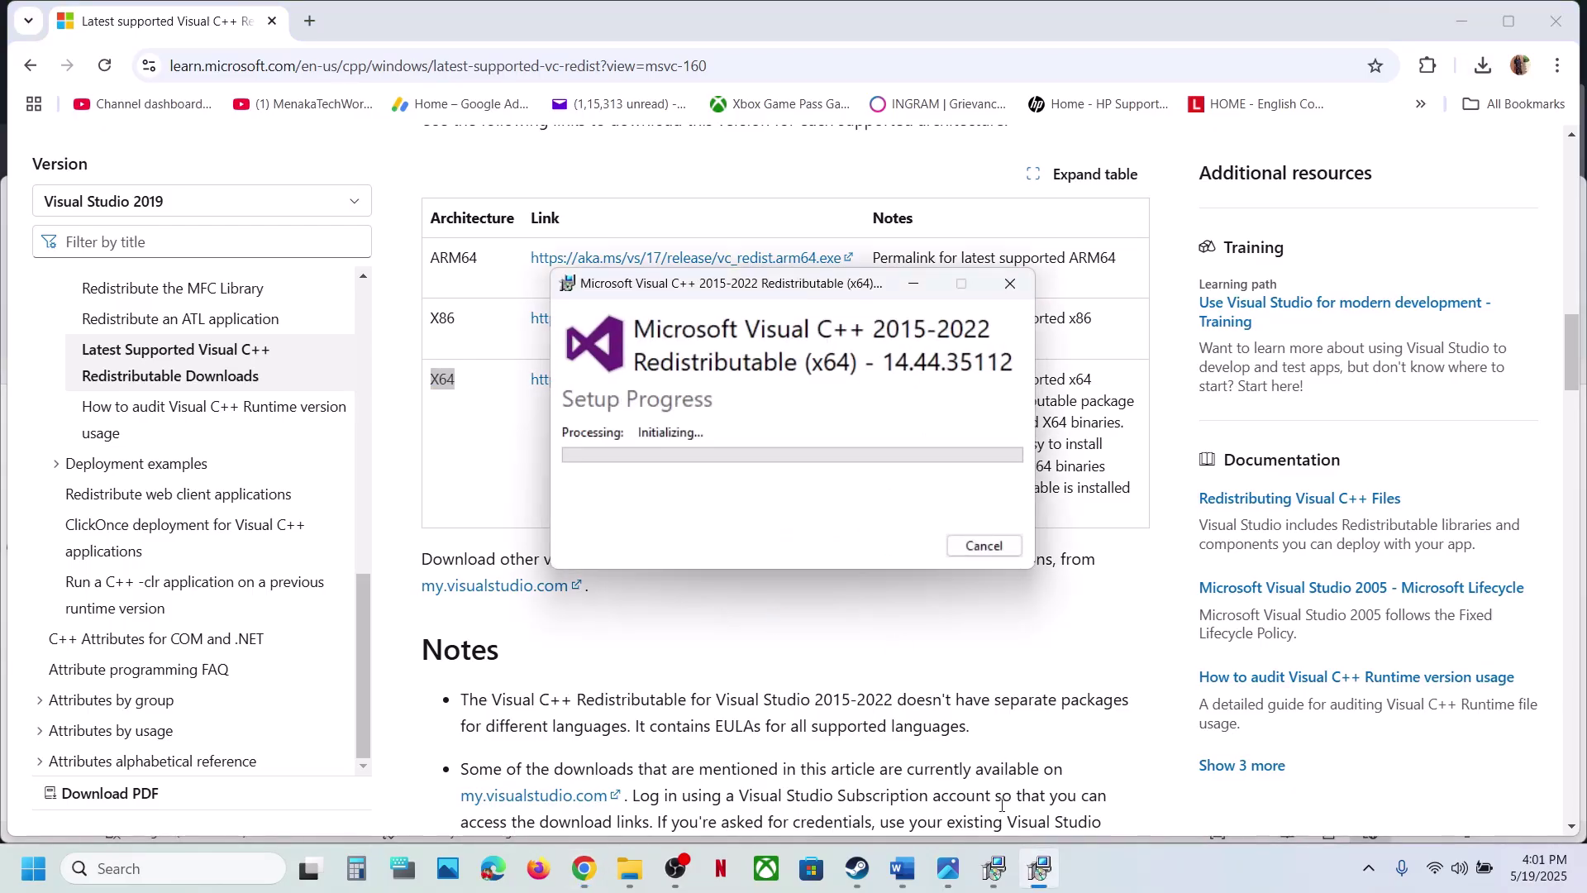
drag(791, 294, 404, 318)
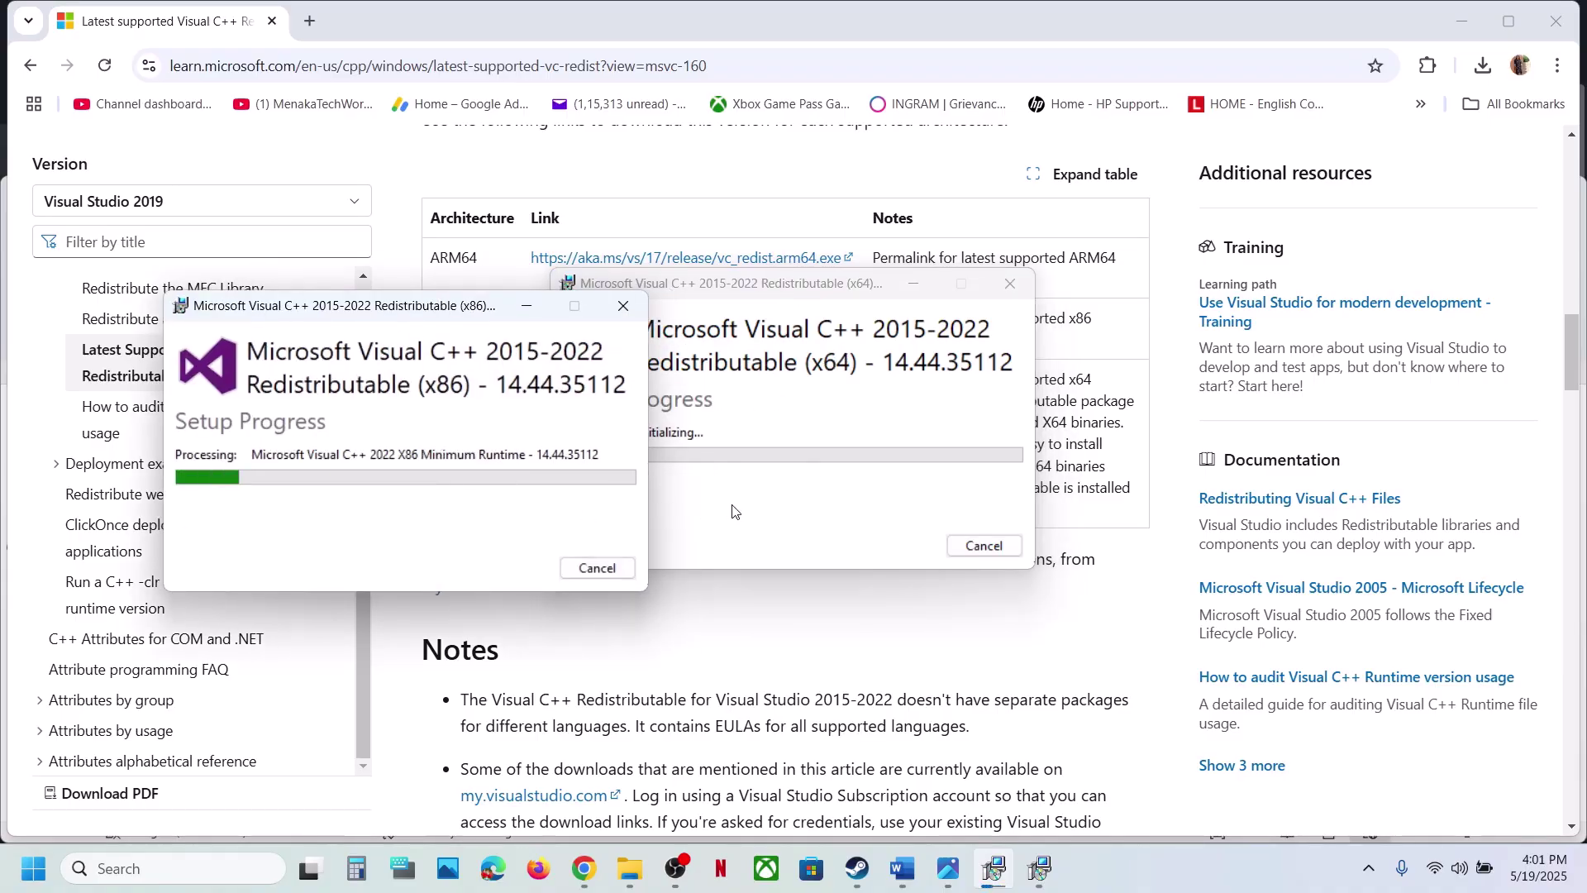
click(674, 644)
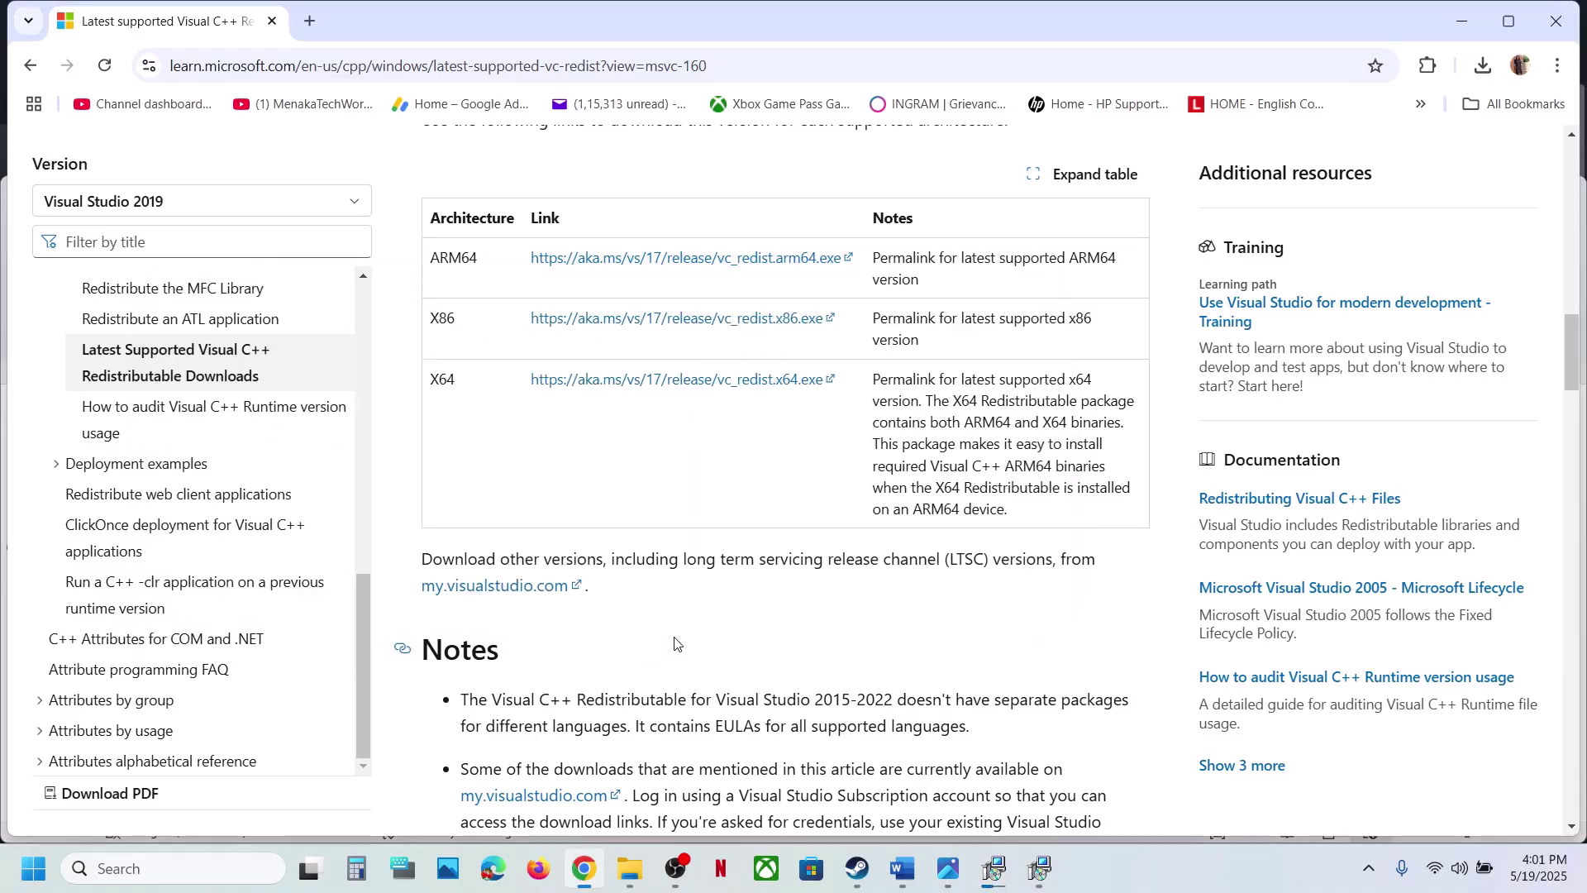
Step: Show the Windows power options including Restart, and close them without restarting
click(33, 868)
click(598, 798)
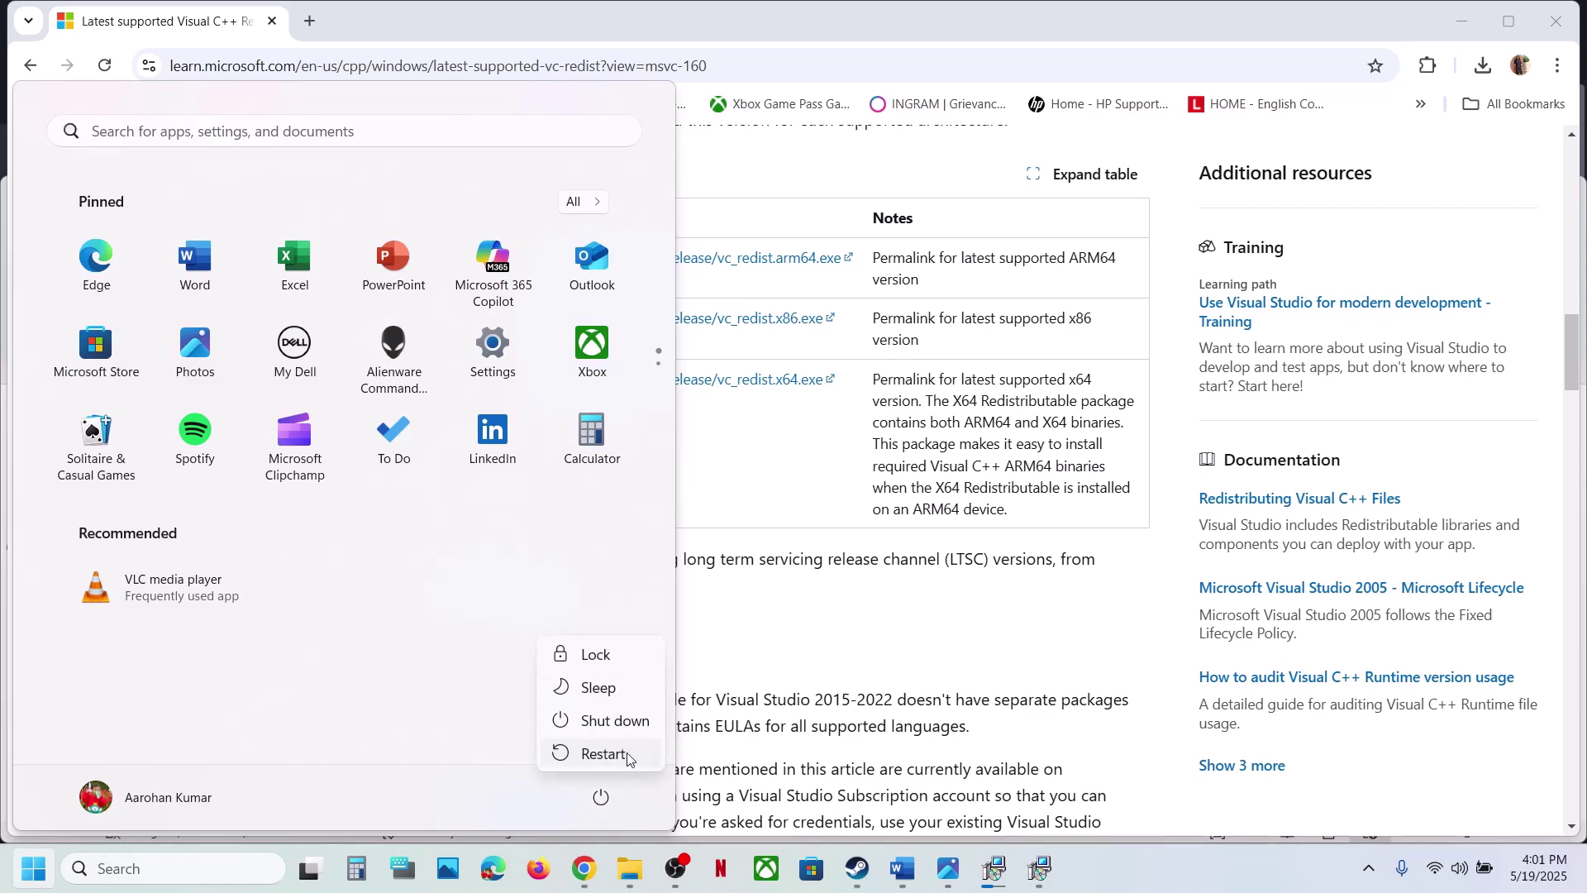
click(808, 648)
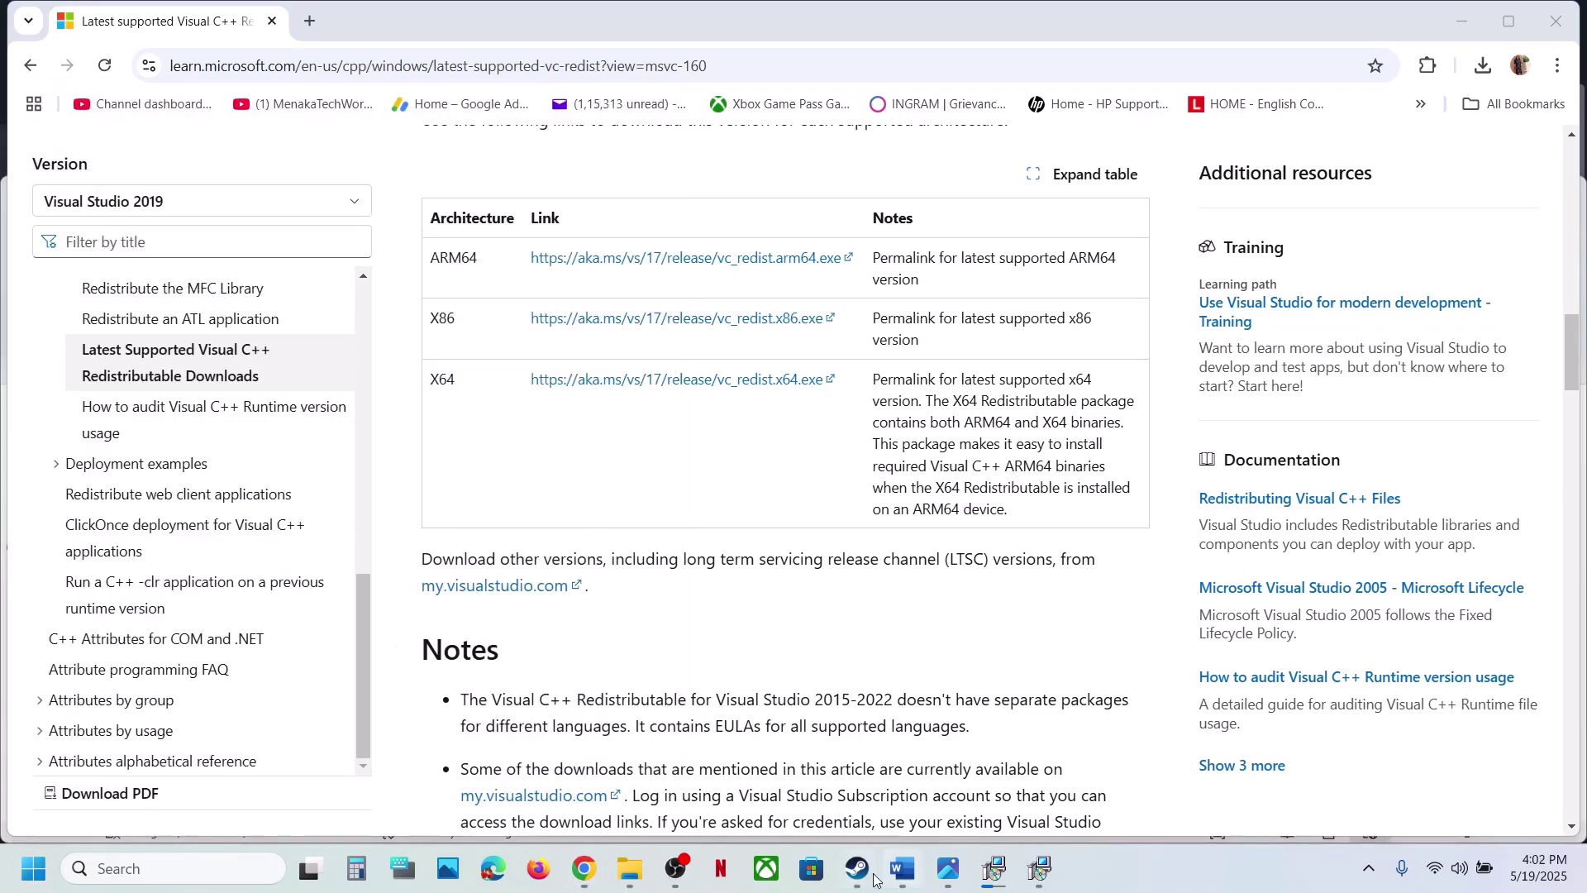
Step: Switch to the Word document and highlight "REDlauncher folder" in the Step 9 instruction
click(857, 868)
click(903, 868)
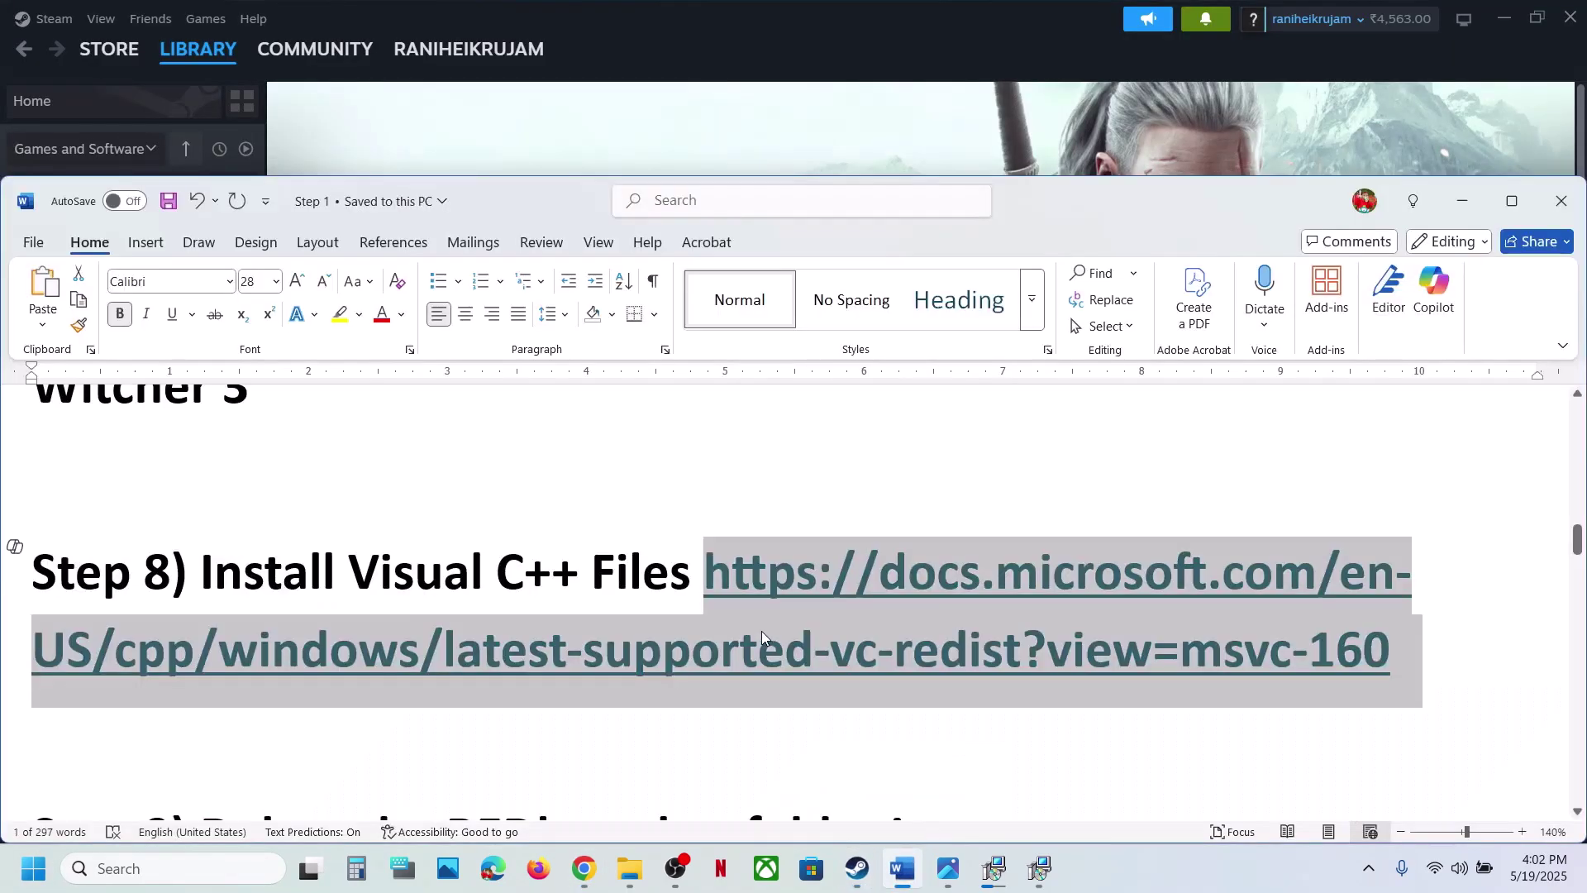
scroll(762, 637, down, 3)
scroll(477, 624, down, 1)
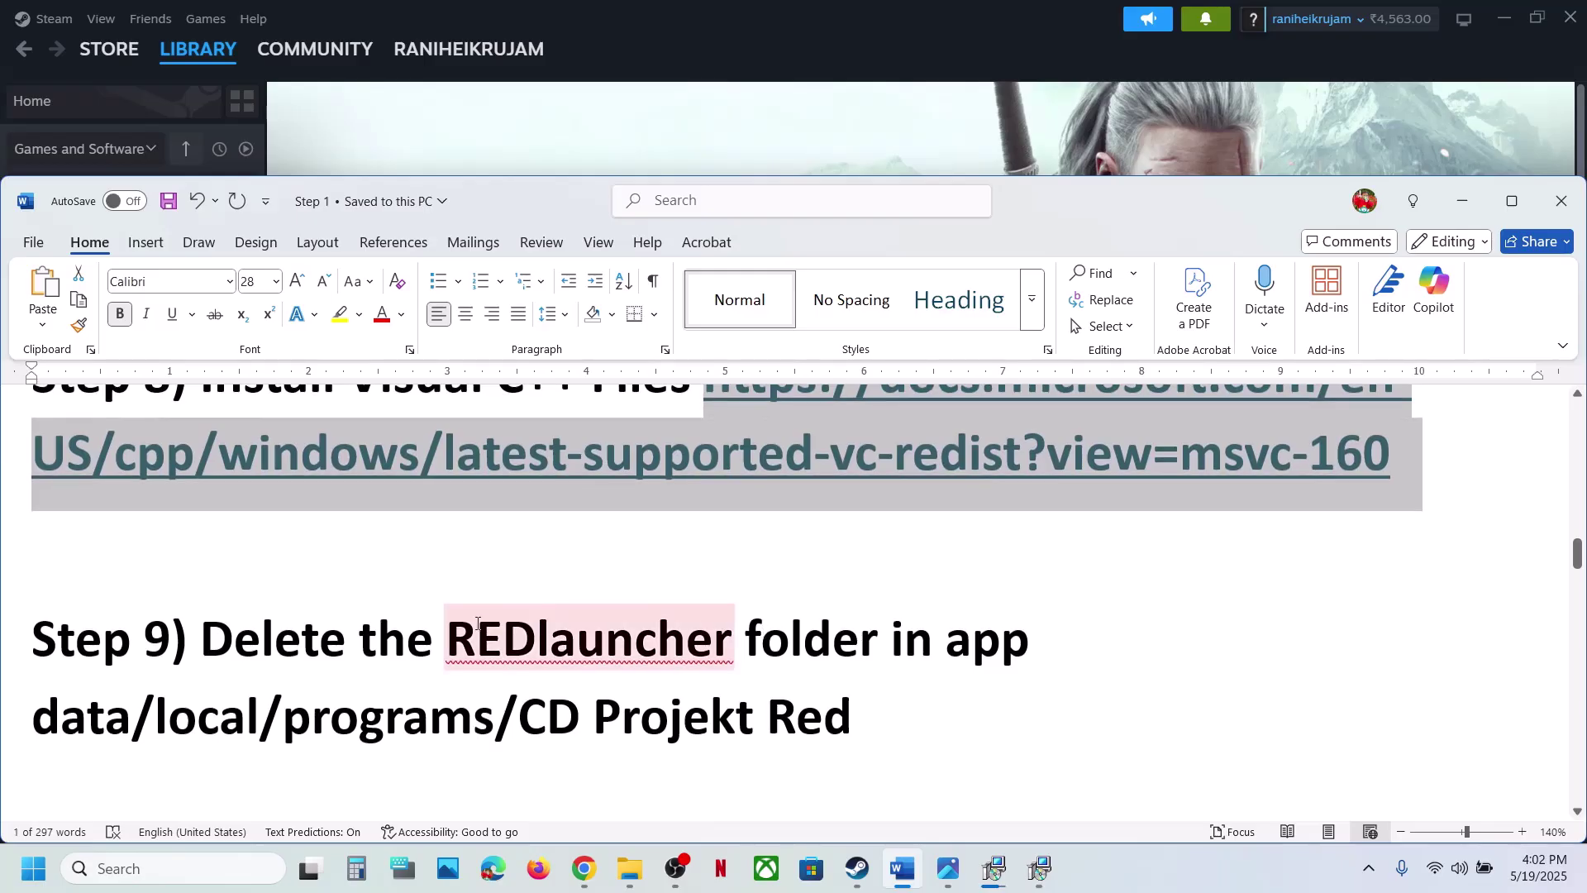
drag(460, 639, 860, 642)
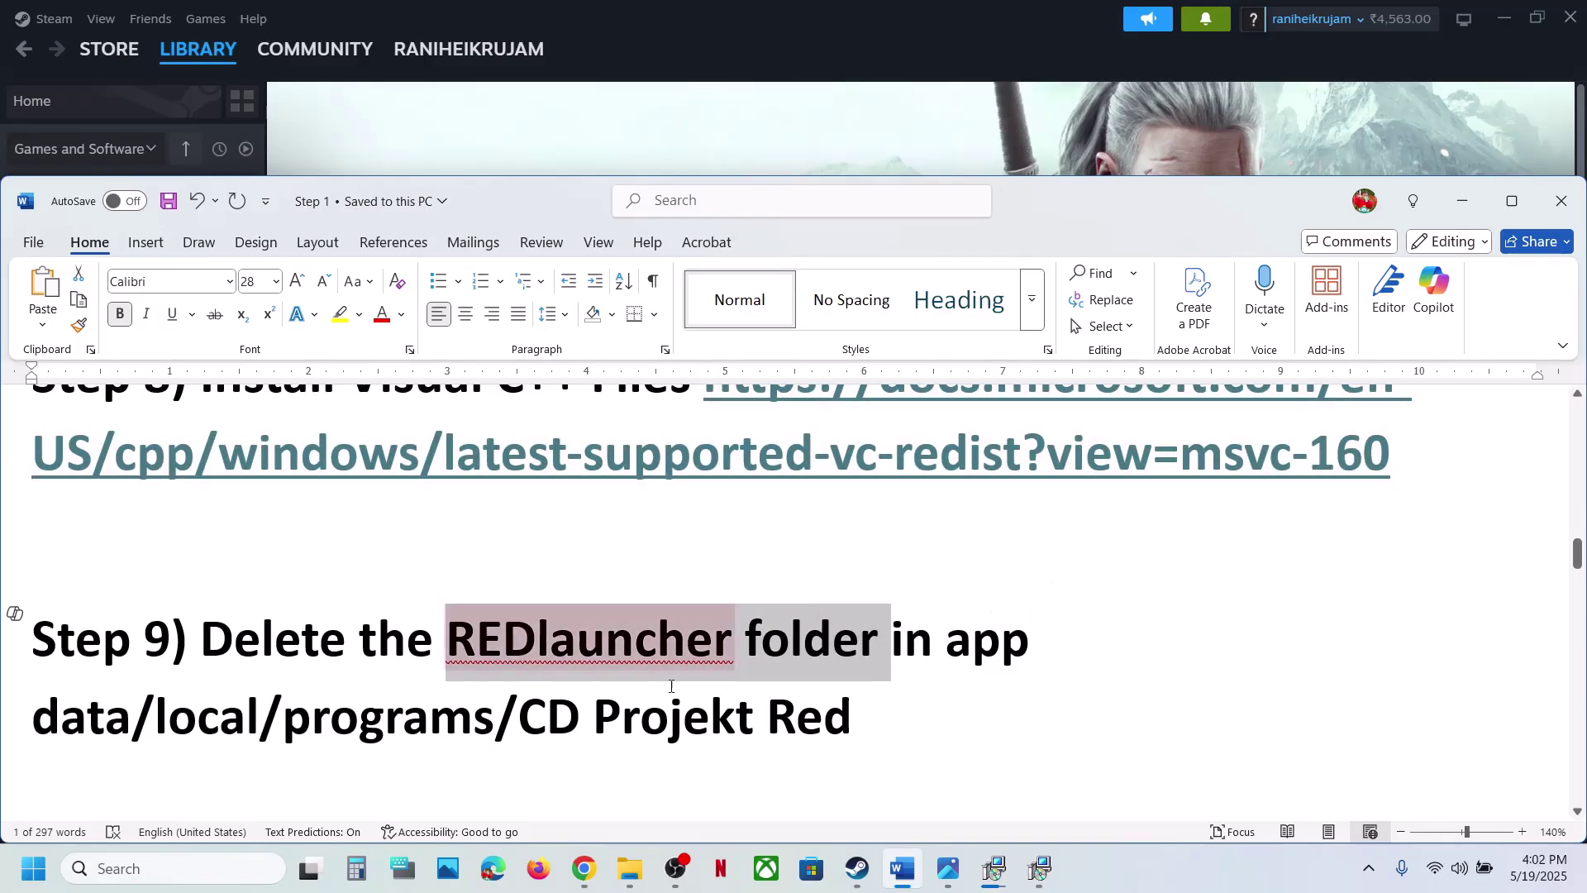
Step: Switch to File Explorer and open the current user's profile folder under Users on the C: drive
click(630, 869)
click(738, 791)
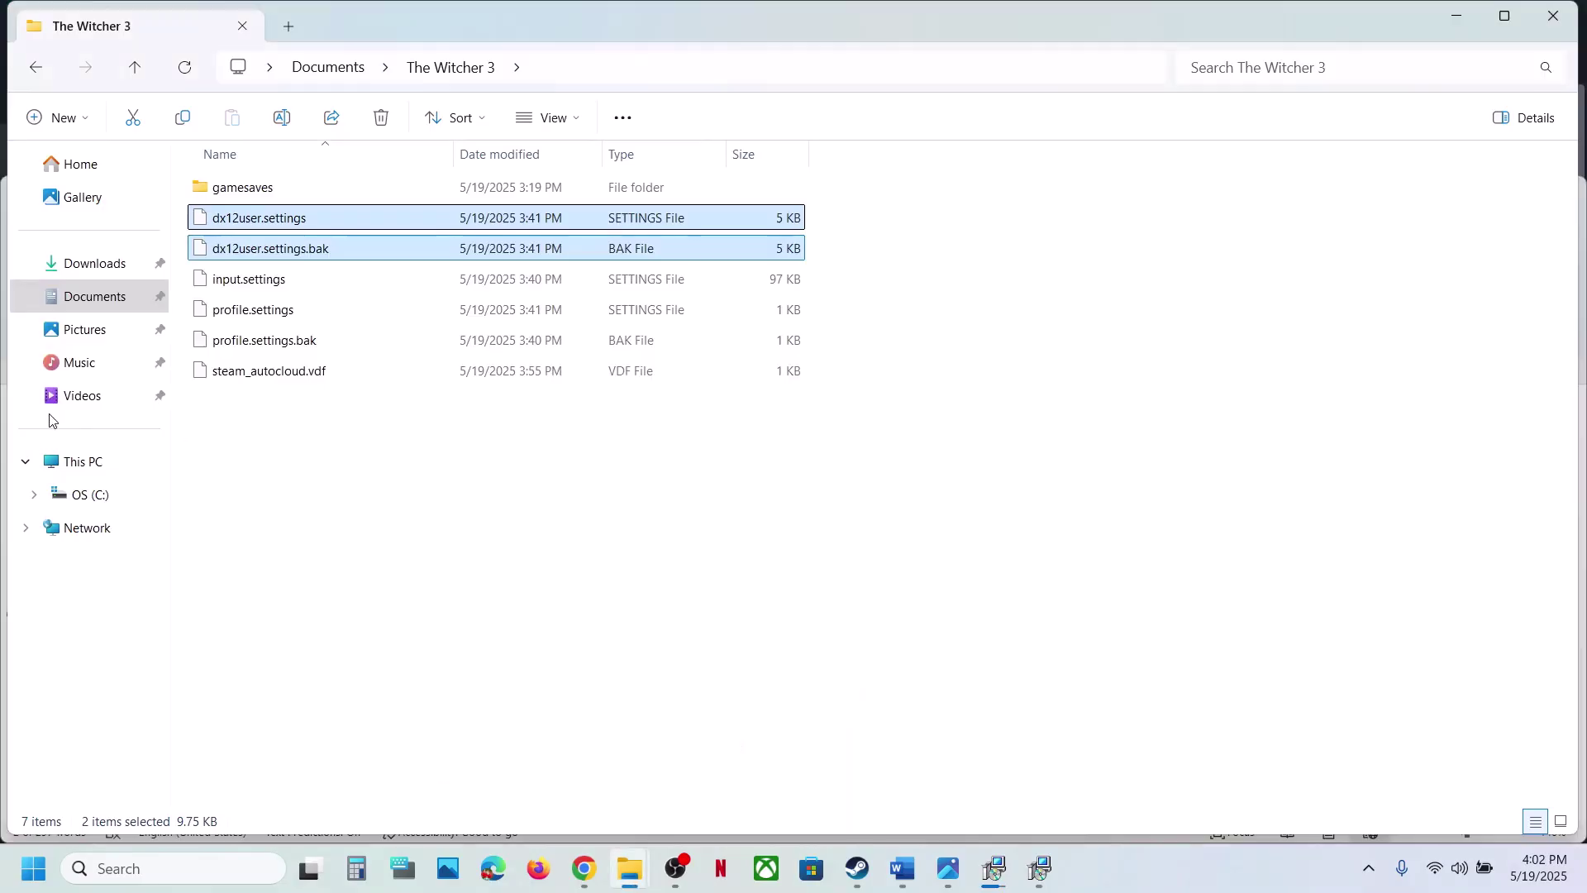
click(80, 464)
double_click(302, 200)
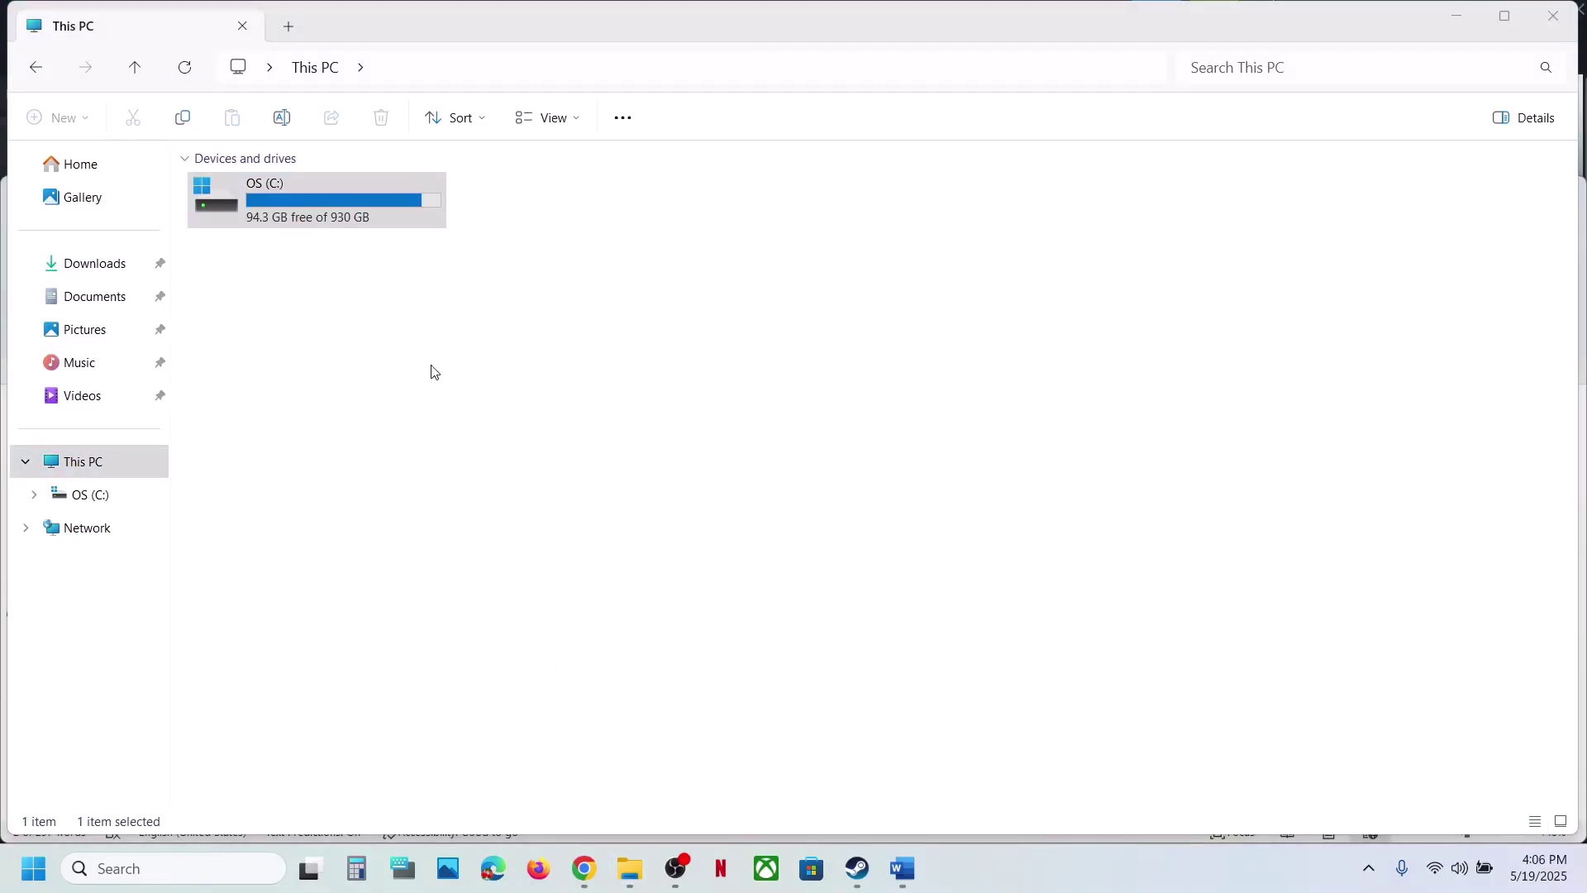
double_click(350, 200)
scroll(372, 579, down, 4)
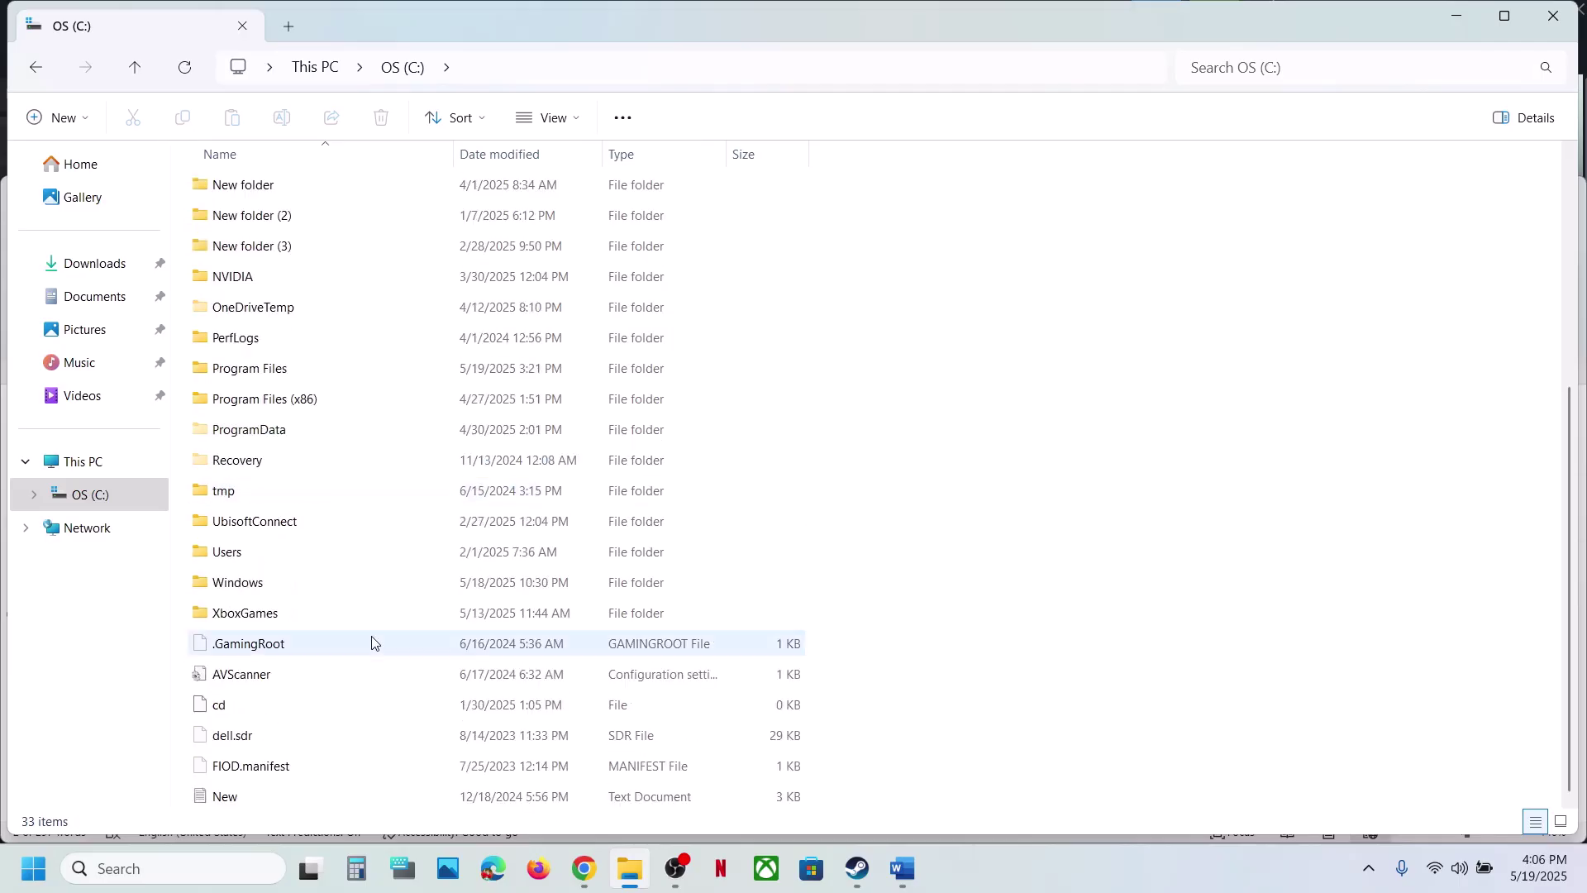
double_click(240, 552)
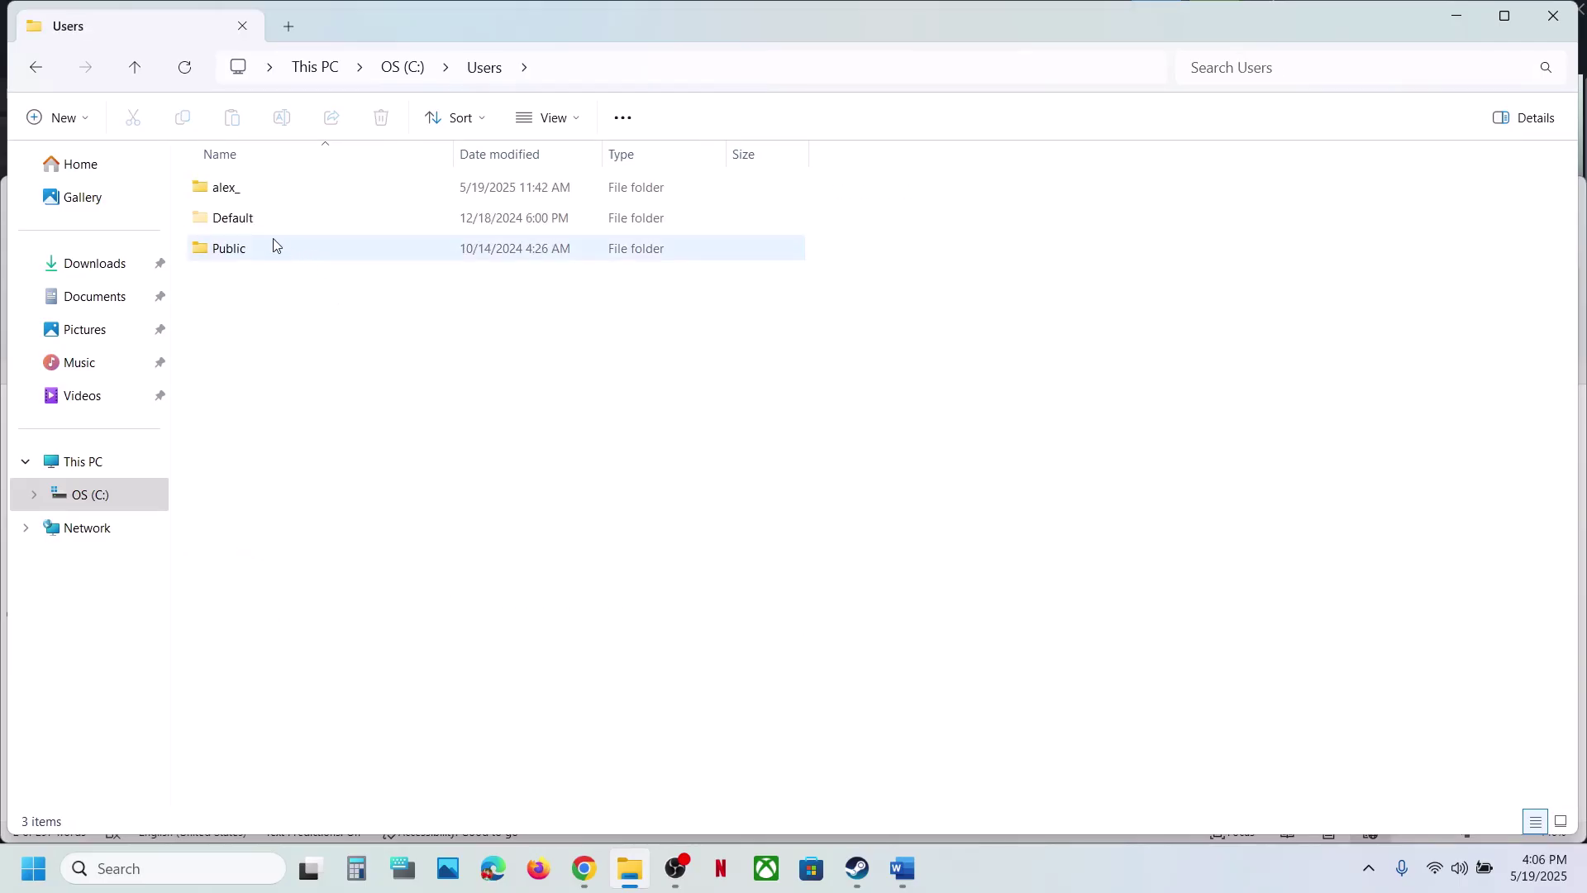
double_click(240, 188)
Step: Check that Hidden items is enabled in the view options and open the AppData folder
click(271, 400)
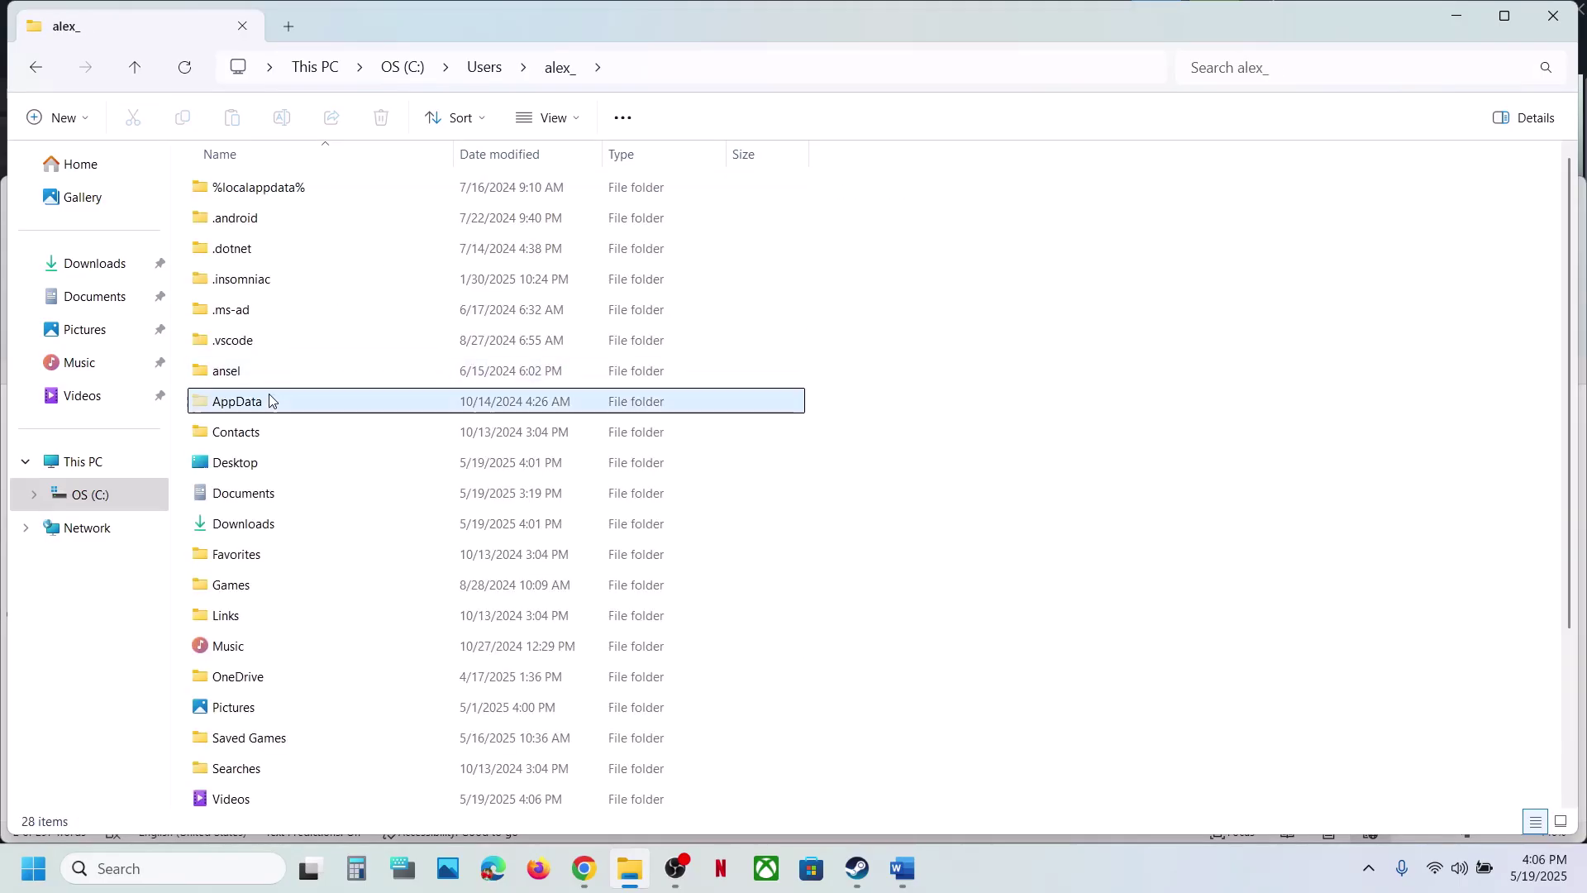
click(574, 120)
mouse_move(618, 504)
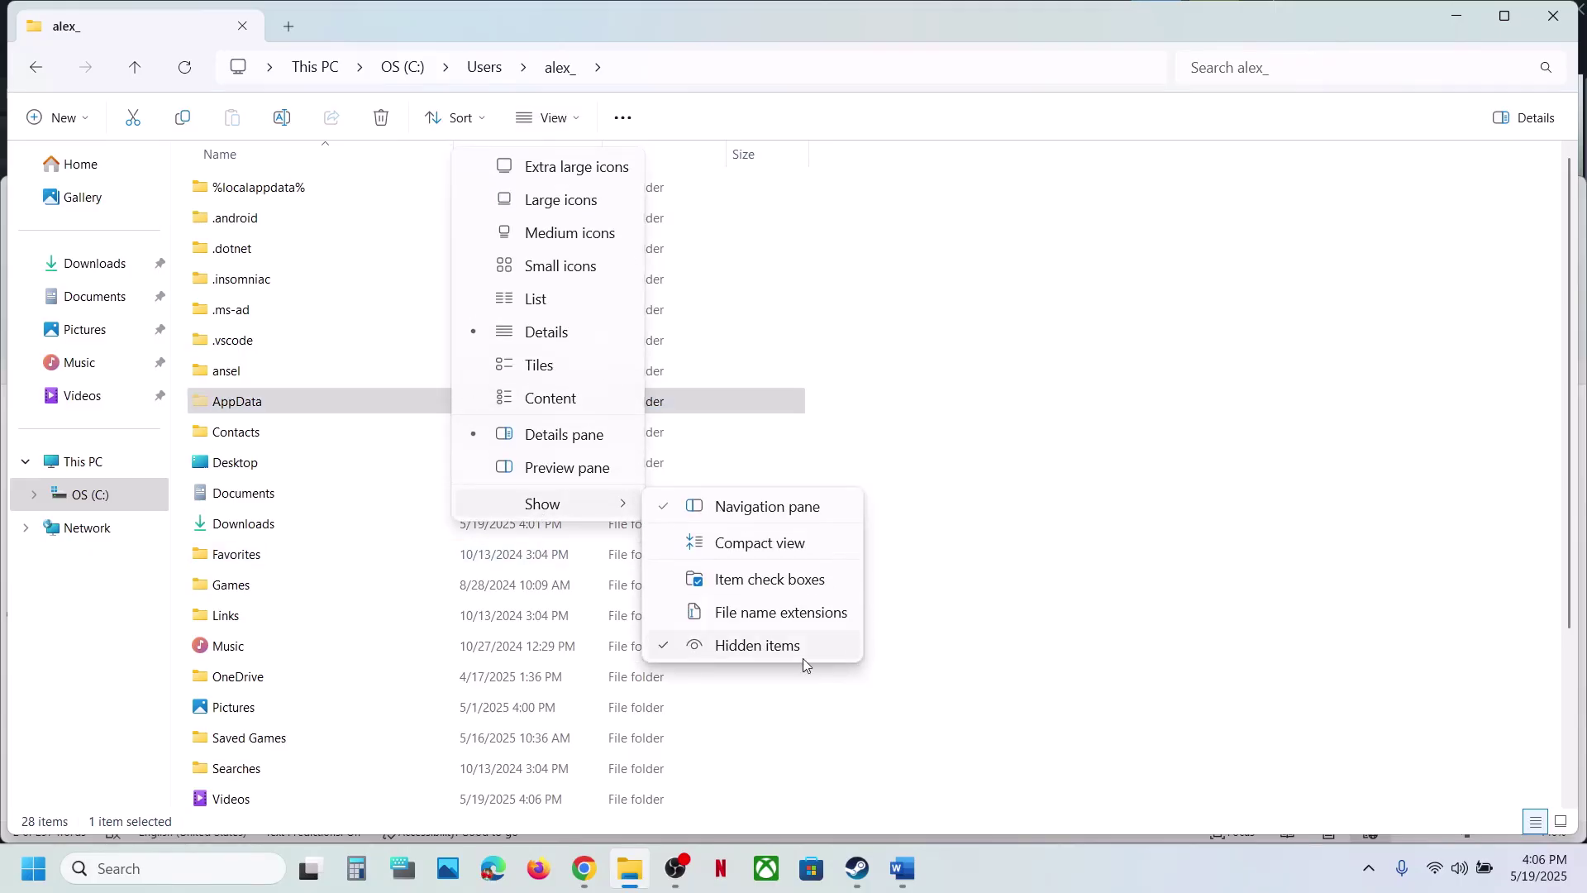
click(305, 404)
double_click(305, 405)
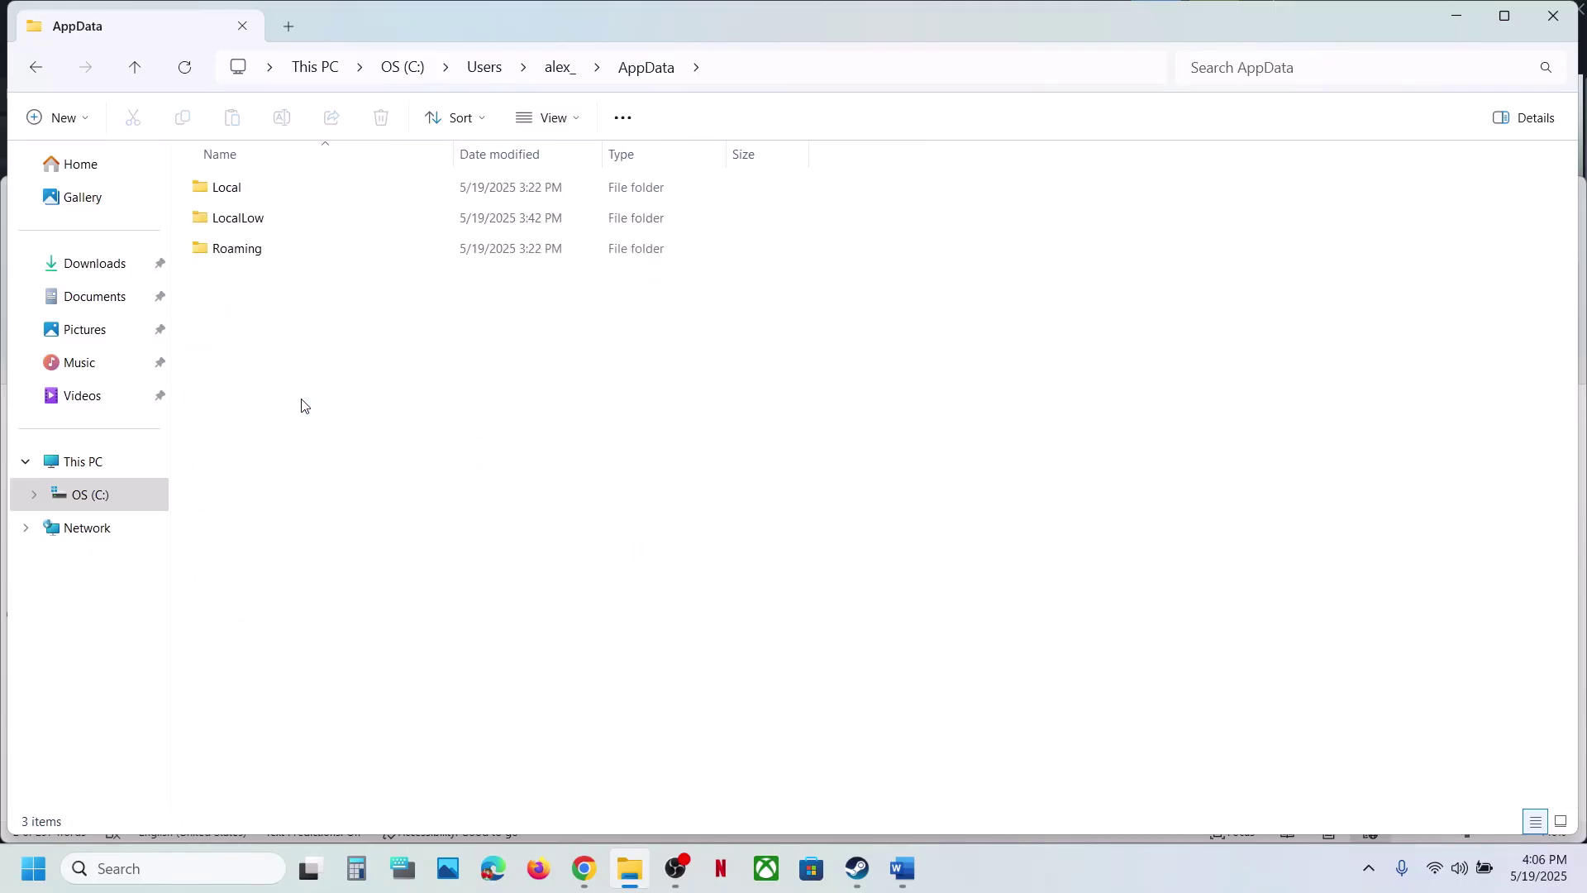
Step: Open the CD Projekt Red folder inside Local > Programs
double_click(273, 207)
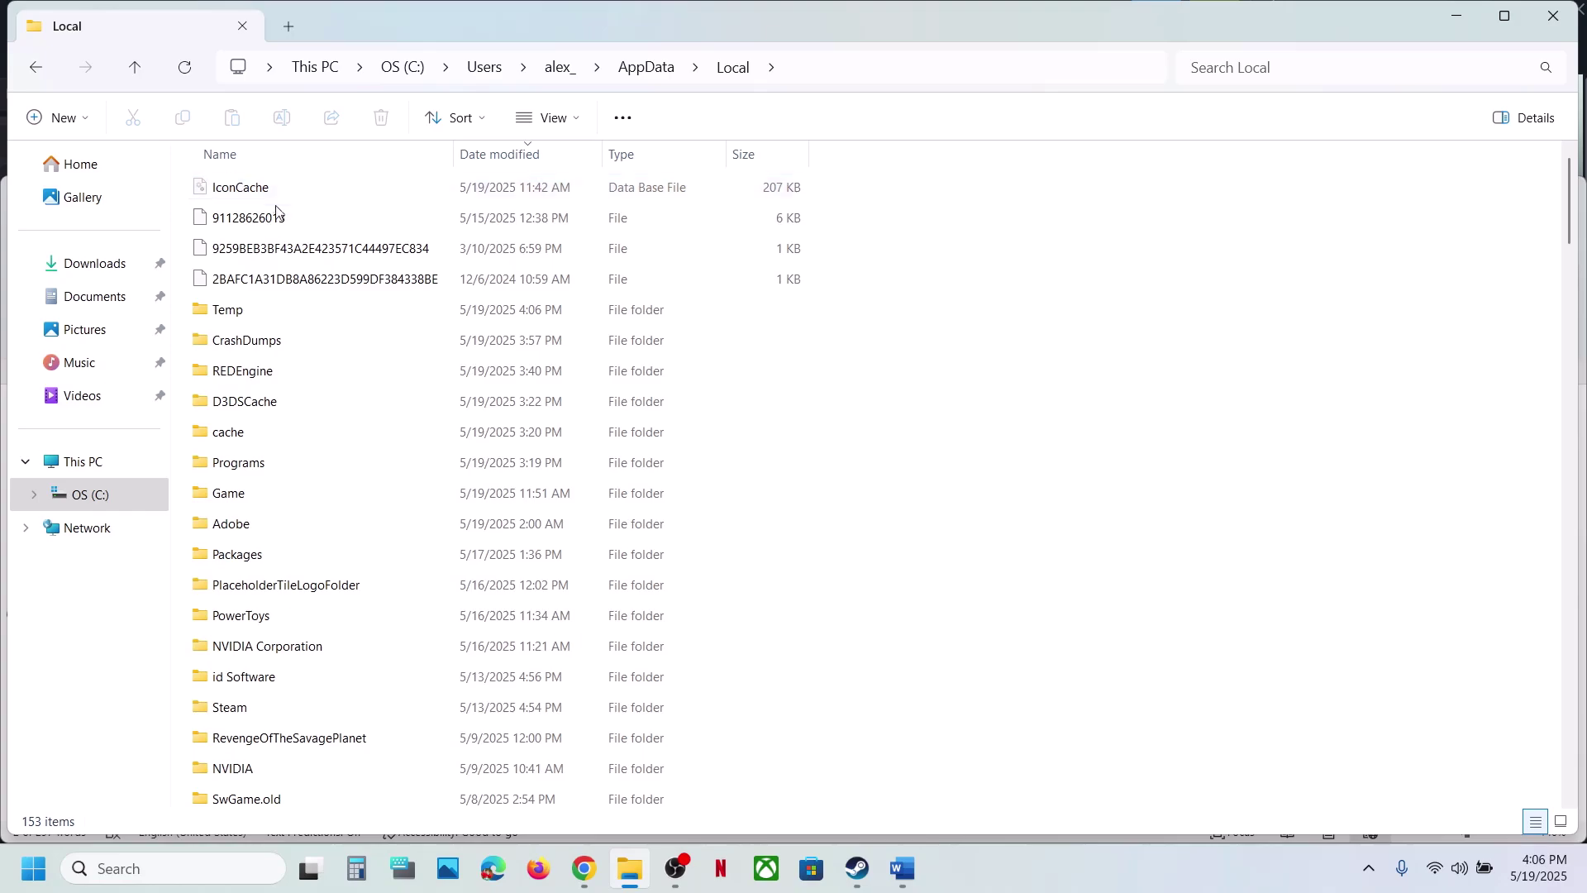
click(252, 466)
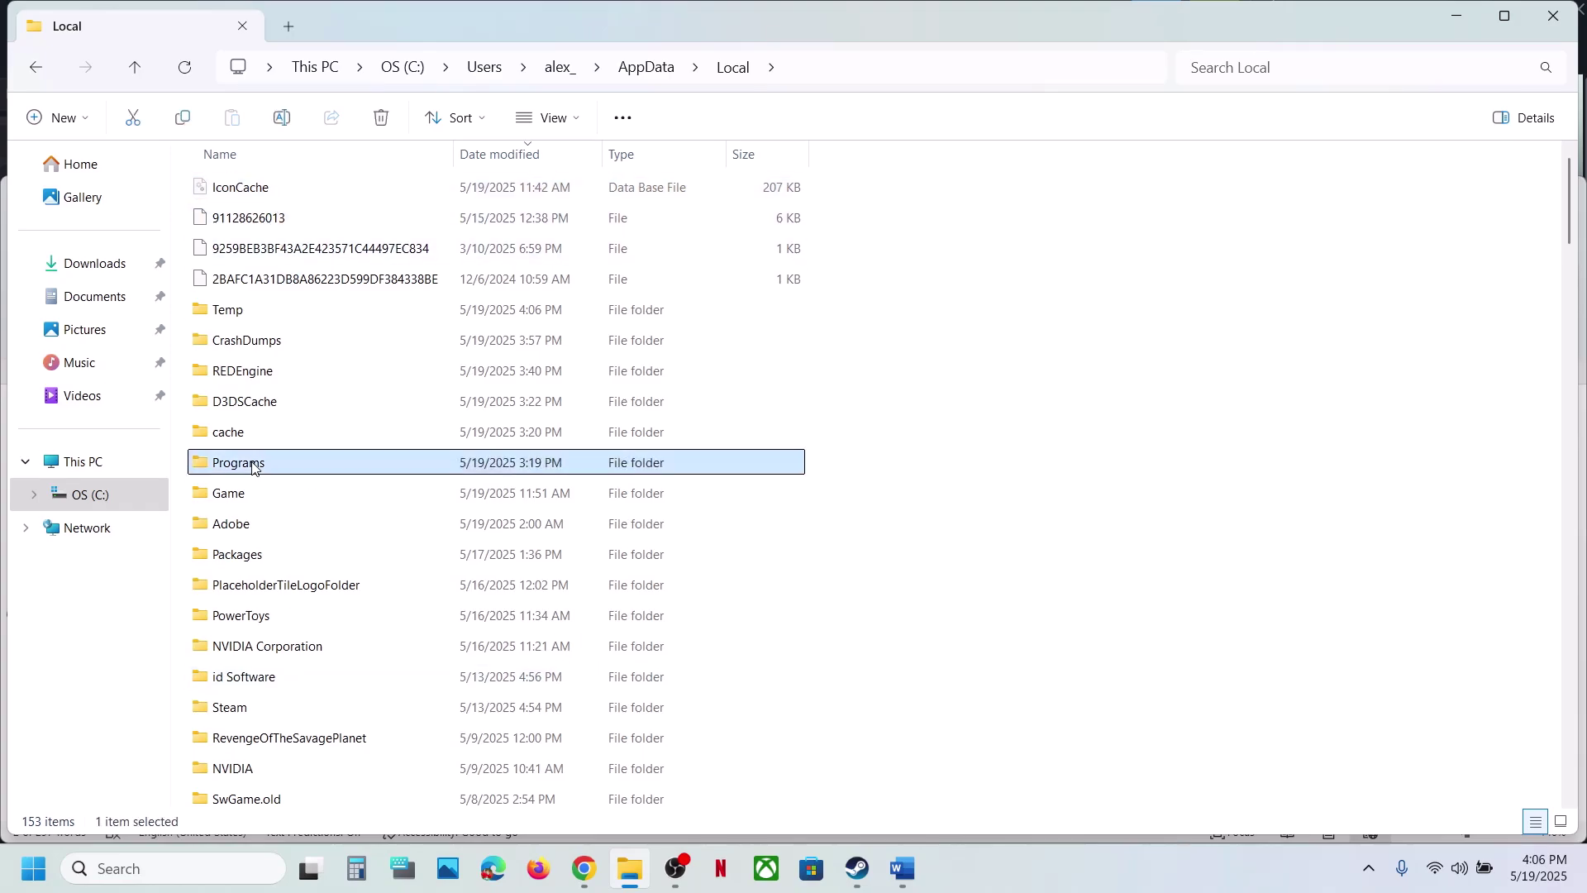
double_click(316, 471)
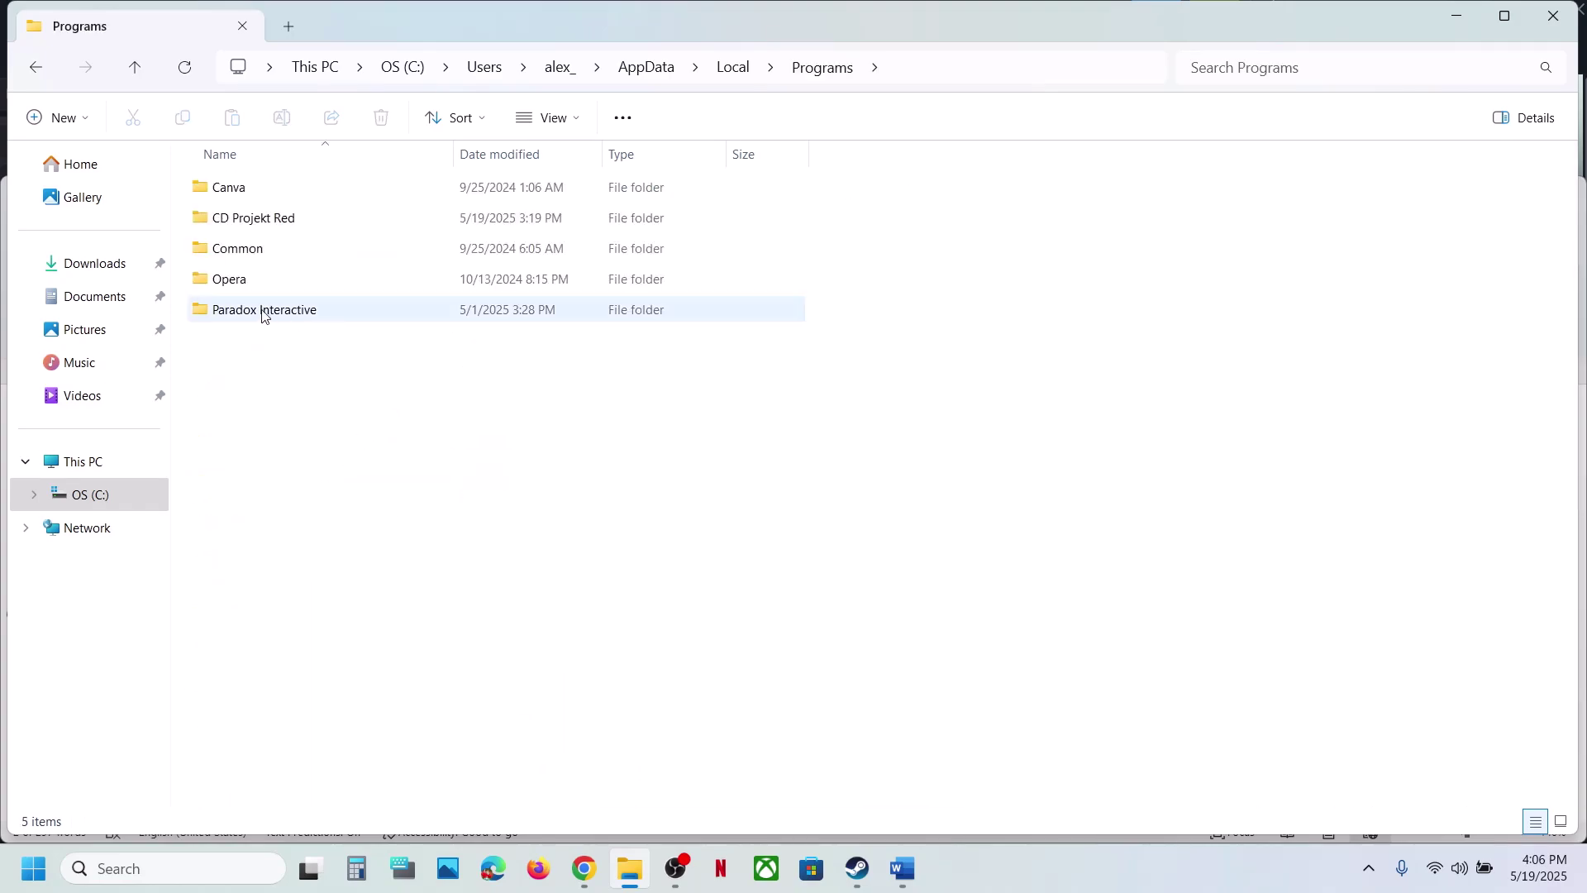
click(252, 228)
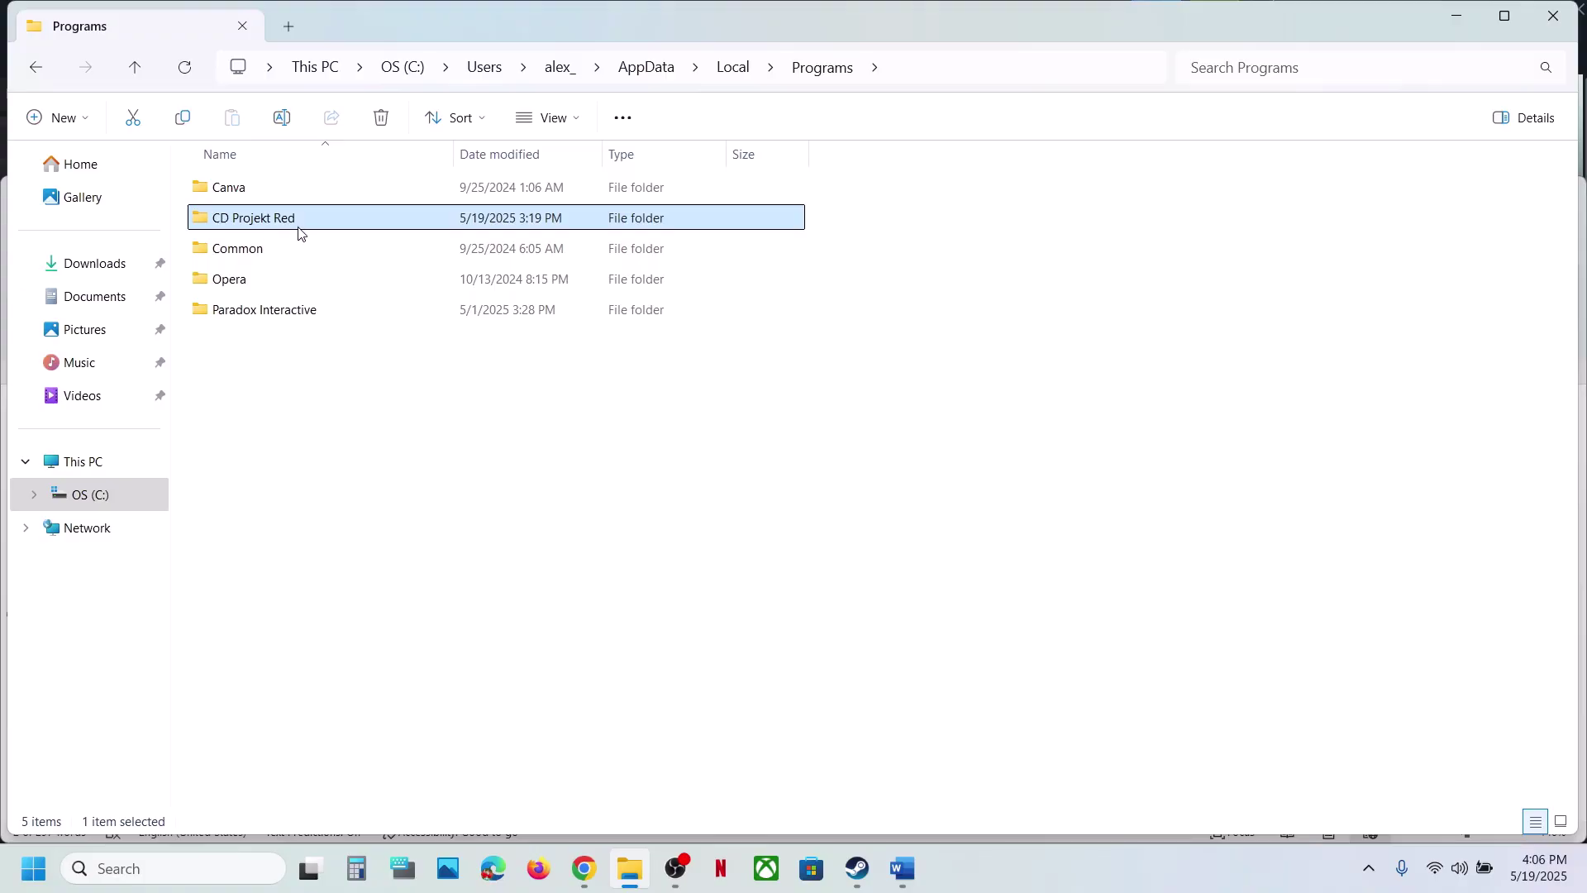
double_click(264, 228)
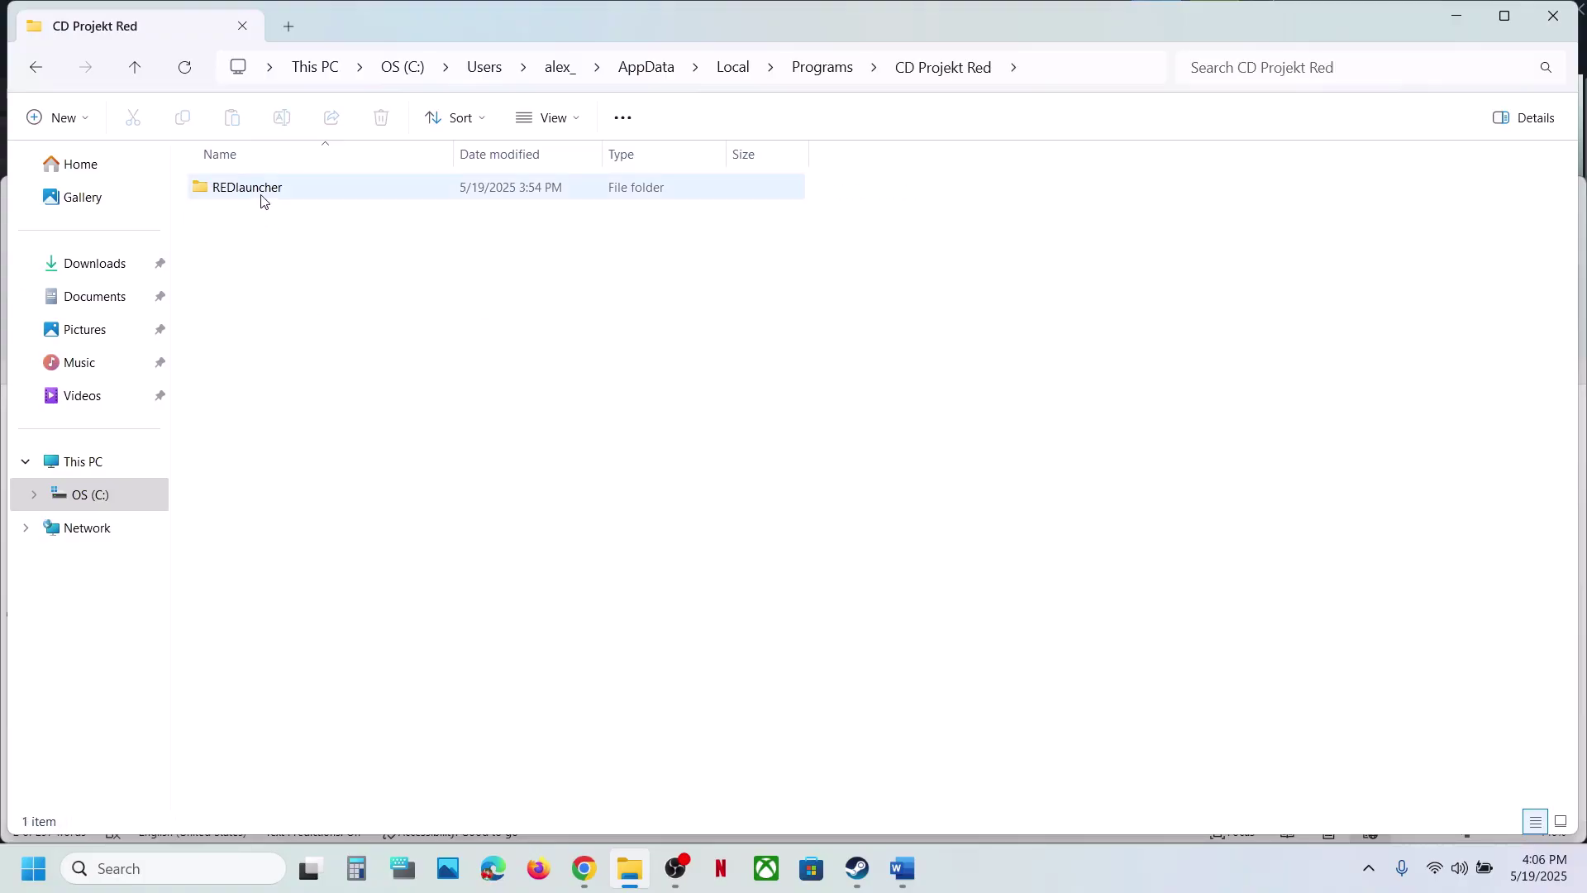
Step: Copy the REDlauncher folder and paste it onto the desktop as a backup
click(261, 200)
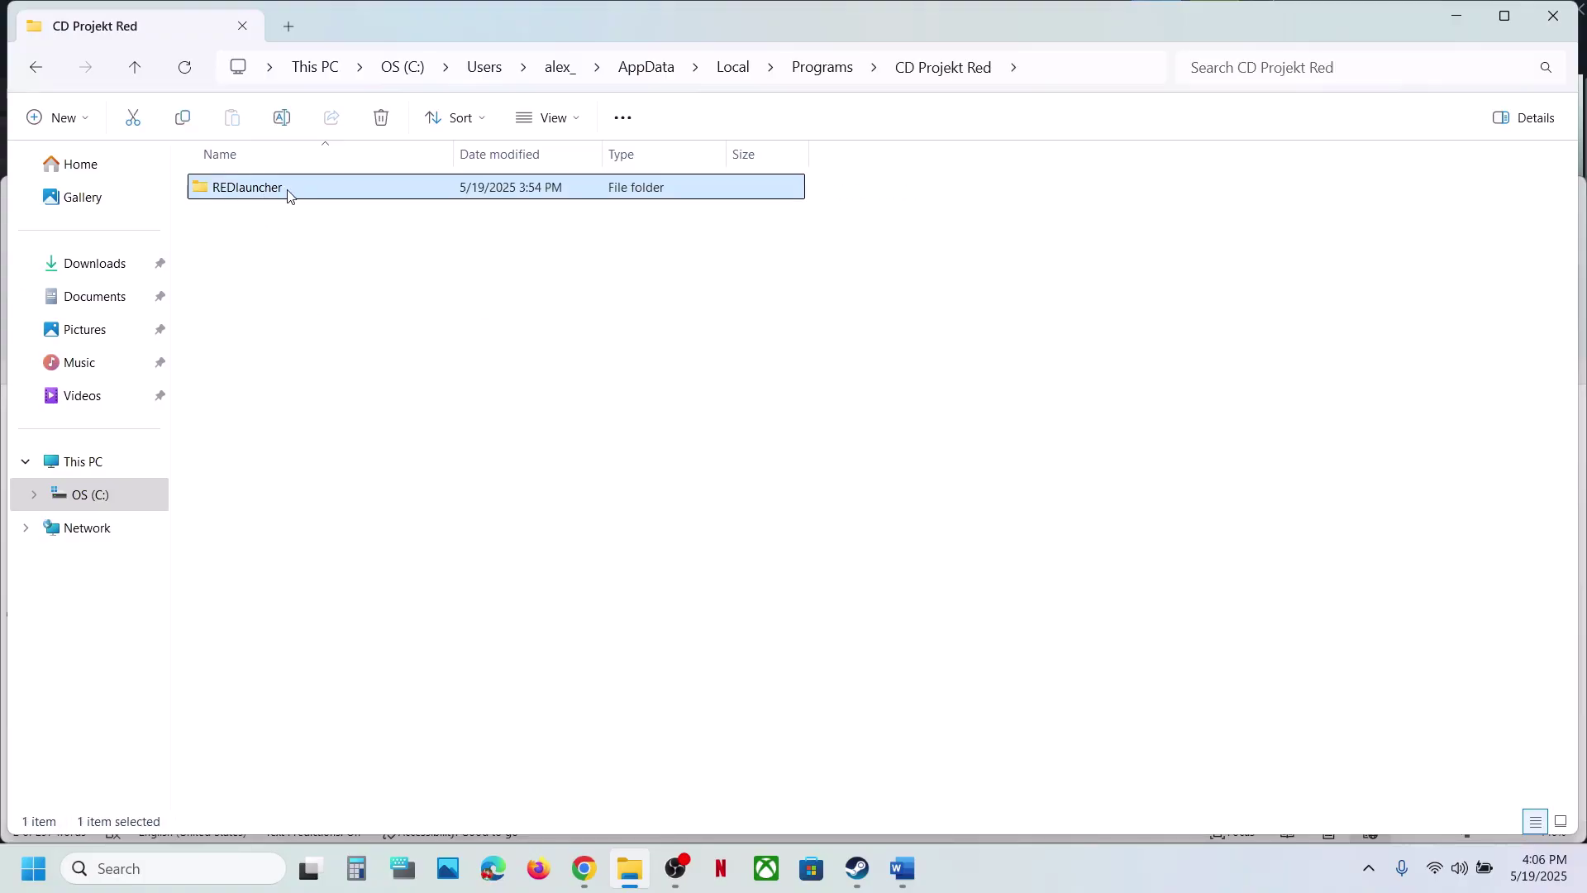
right_click(288, 196)
click(392, 228)
key(super+d)
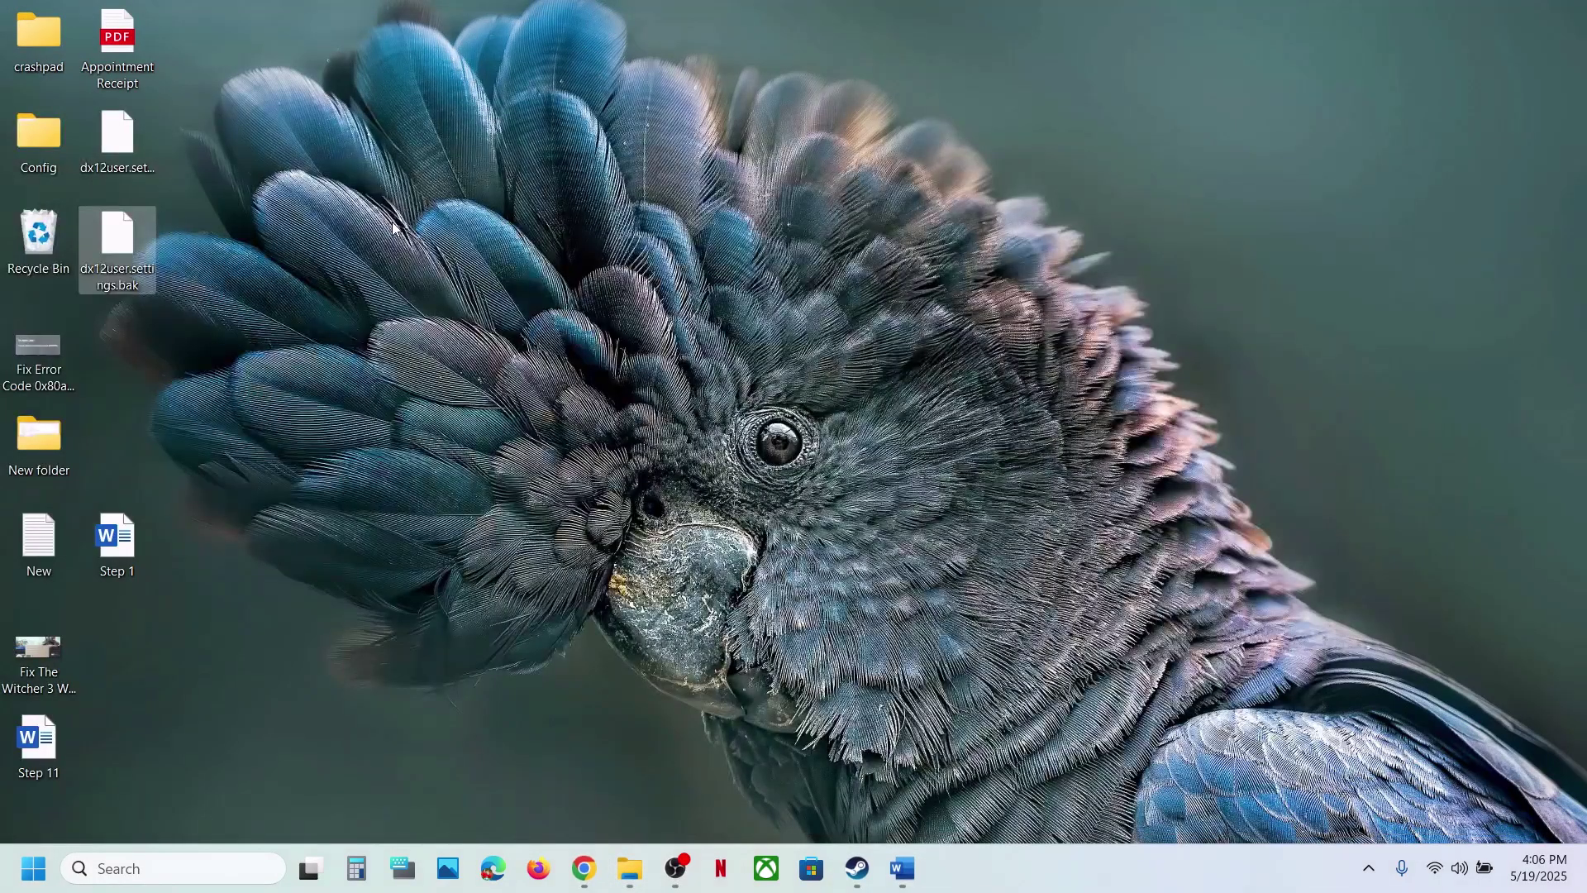
key(ctrl+v)
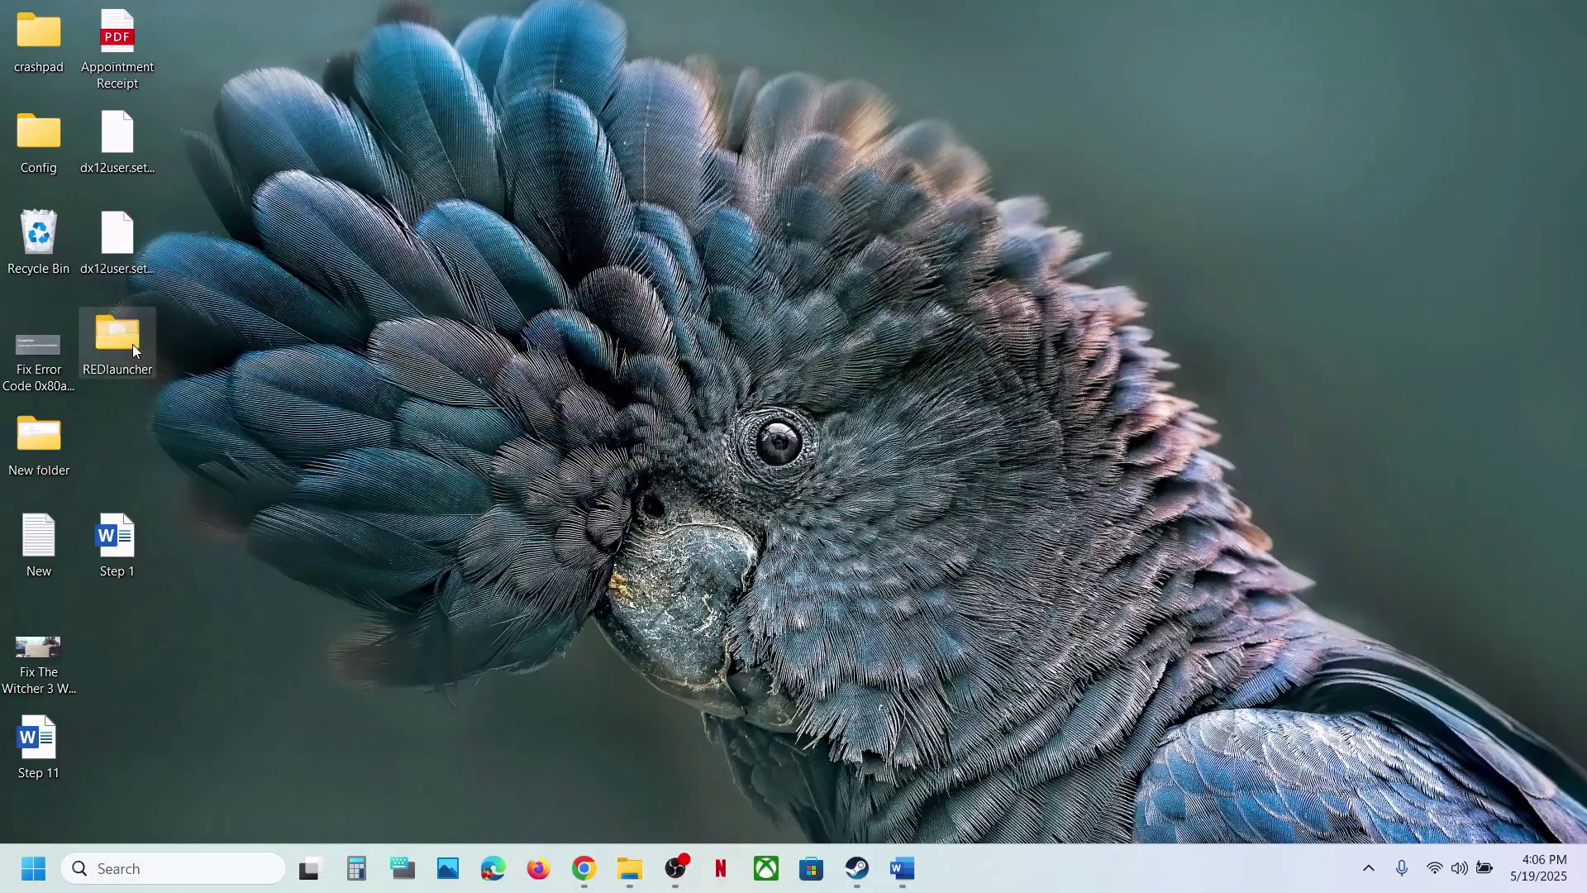
drag(132, 343, 447, 347)
Step: Return to the CD Projekt Red folder and delete the original REDlauncher folder
click(641, 874)
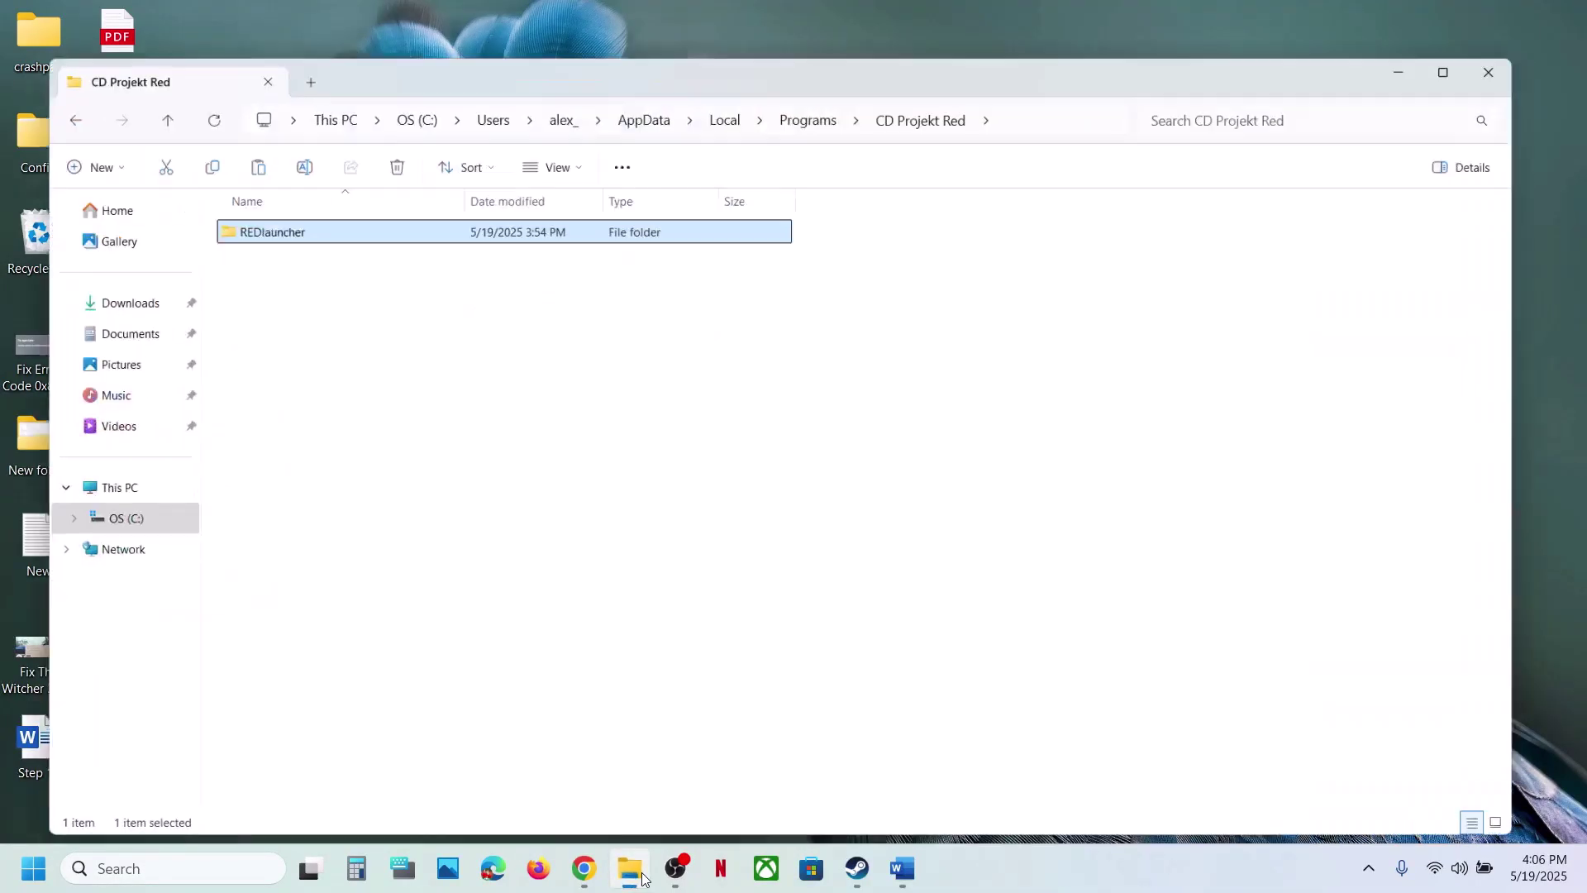
right_click(278, 187)
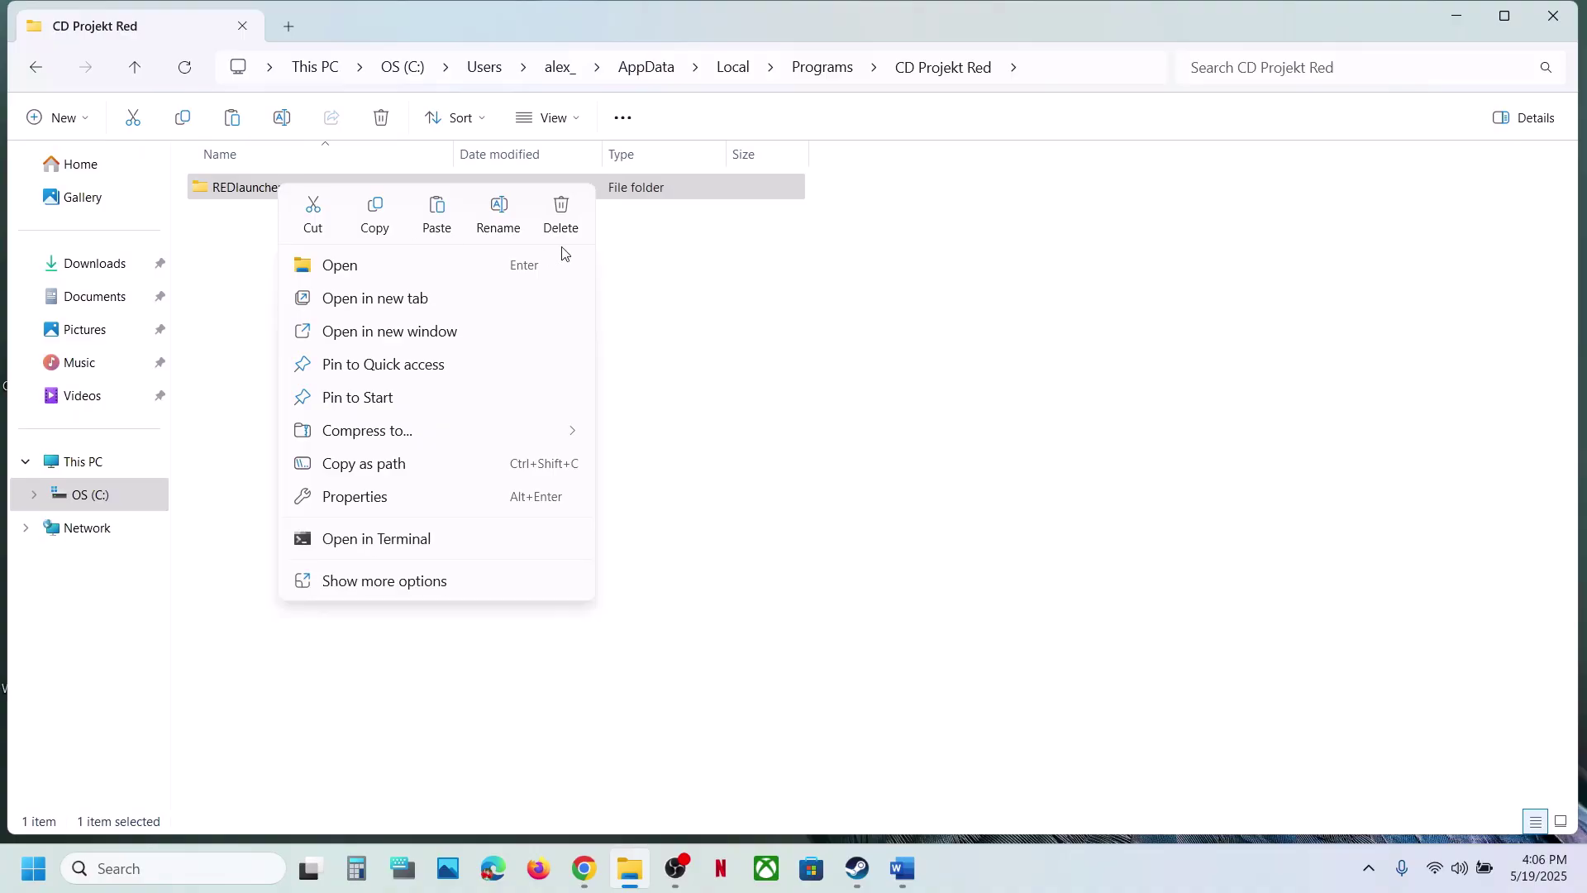
click(559, 217)
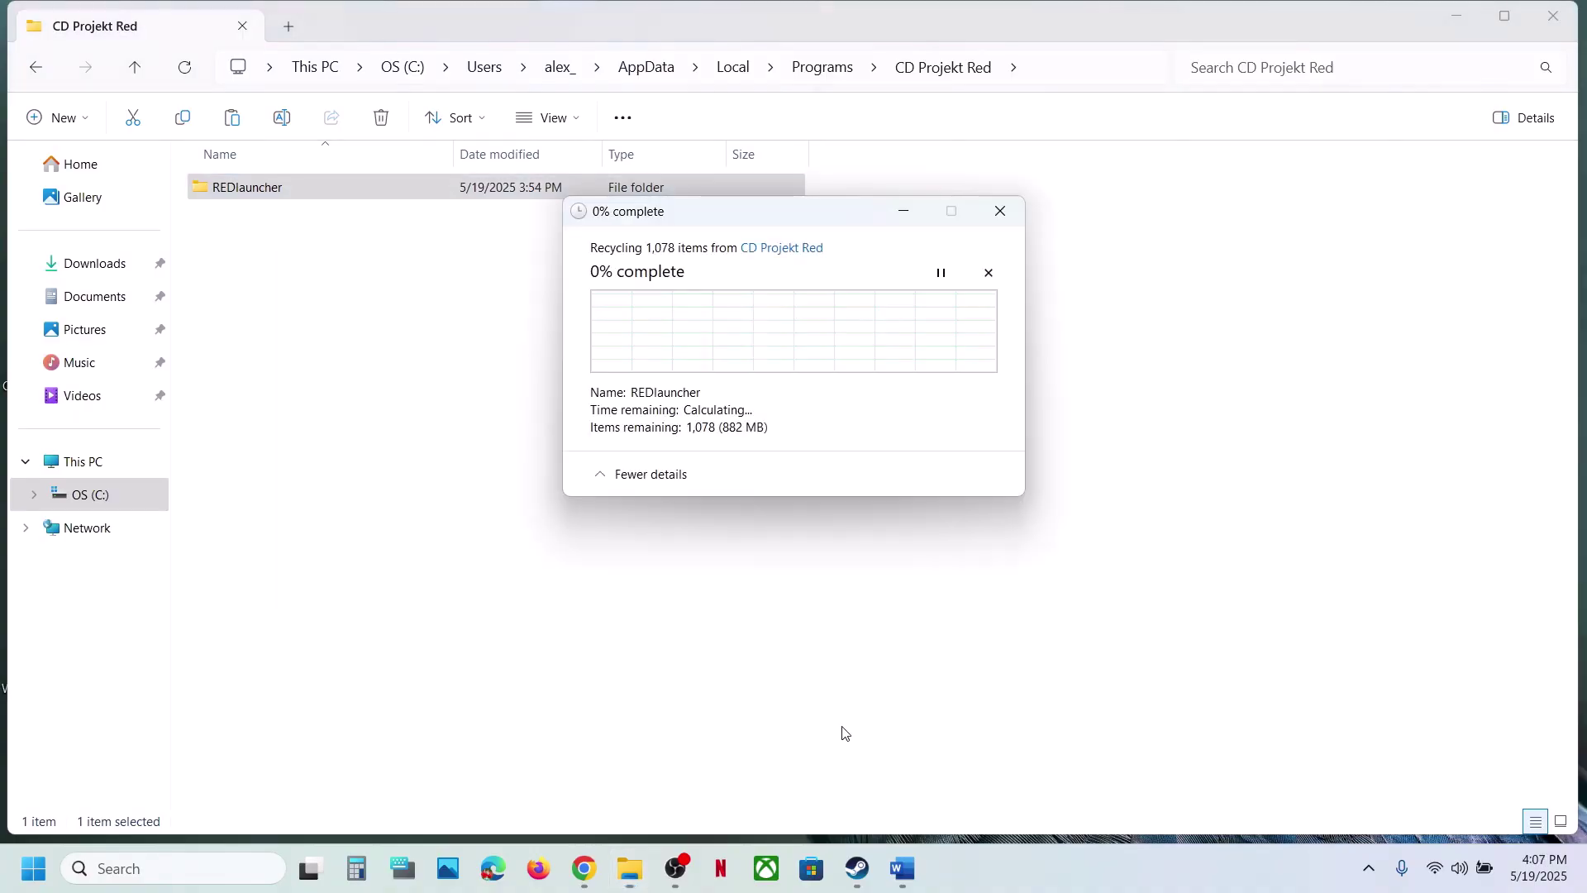
Step: Return to the Word document and highlight the Step 10 instruction about allowing the game exe through antivirus and Windows Security
click(858, 868)
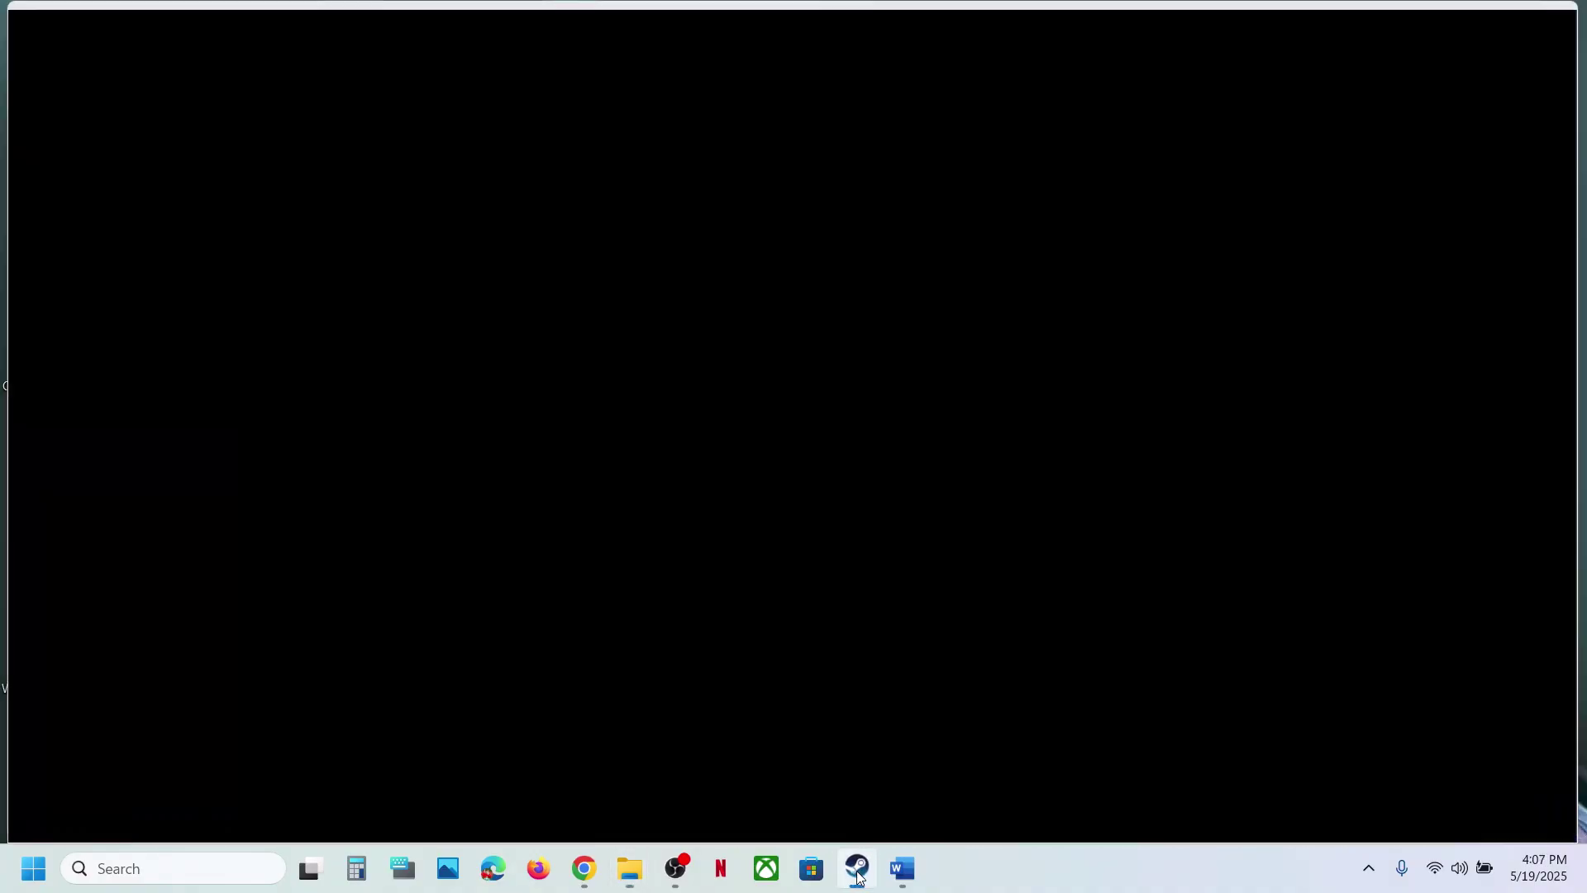
click(902, 876)
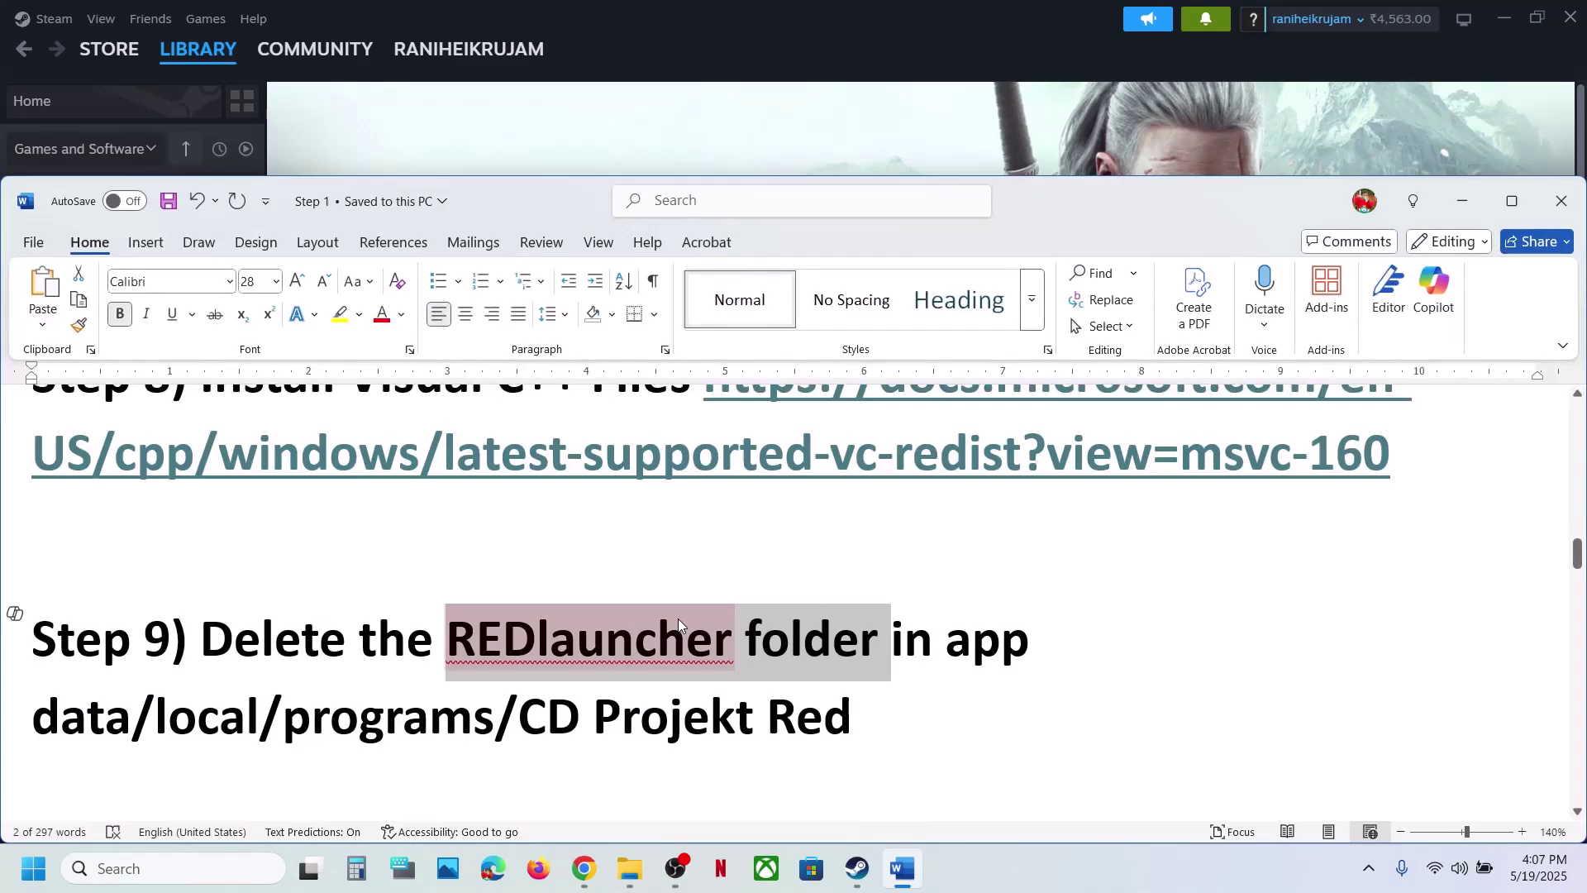
scroll(678, 619, down, 5)
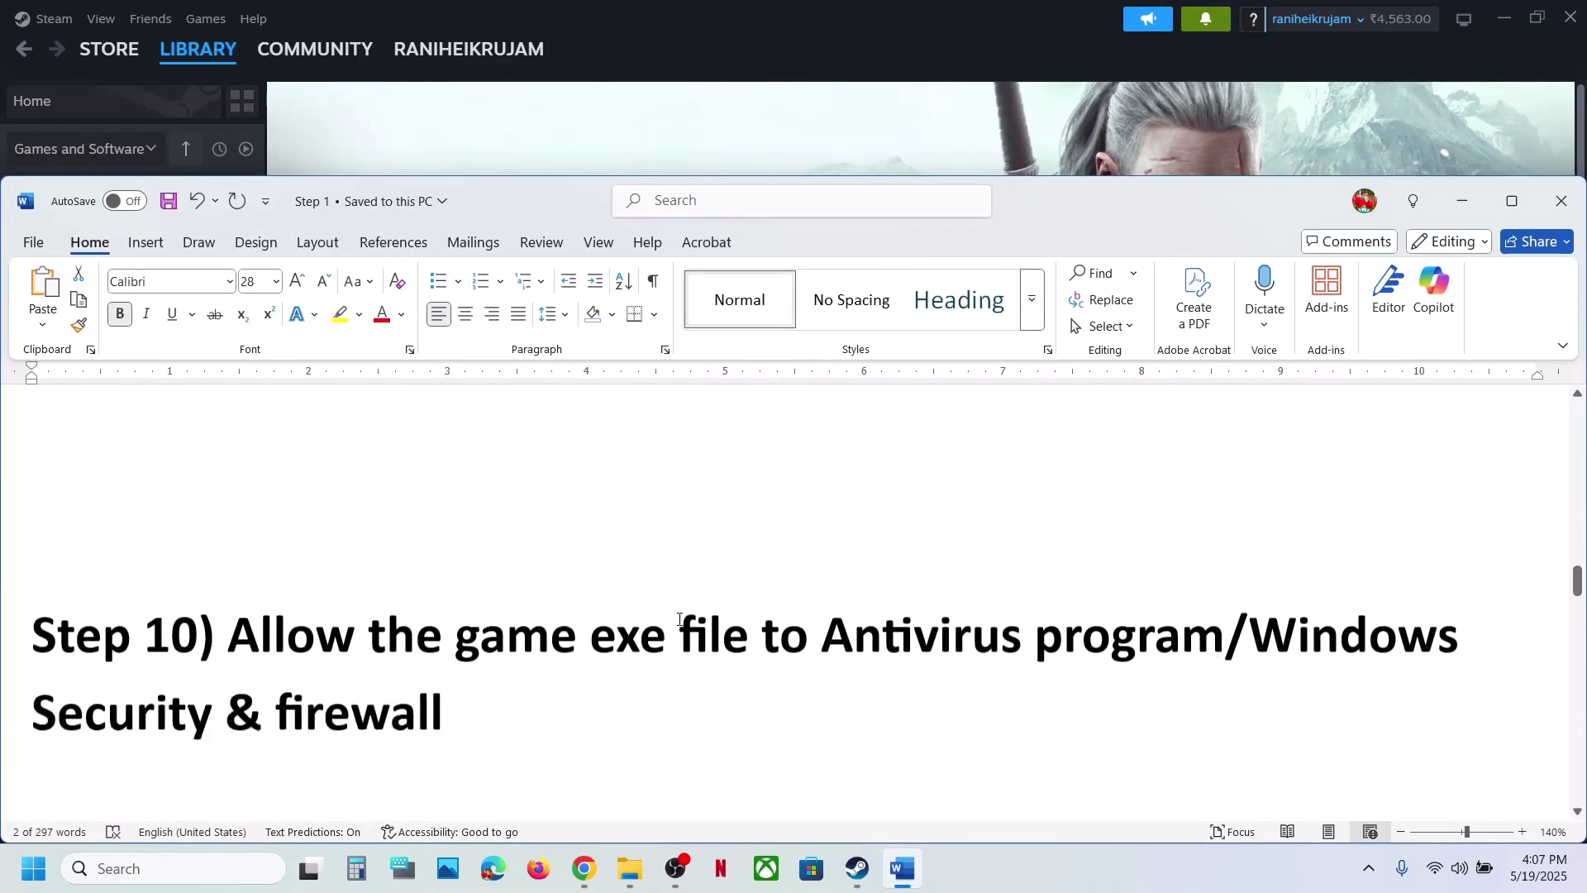
scroll(662, 616, down, 1)
drag(243, 589, 1225, 594)
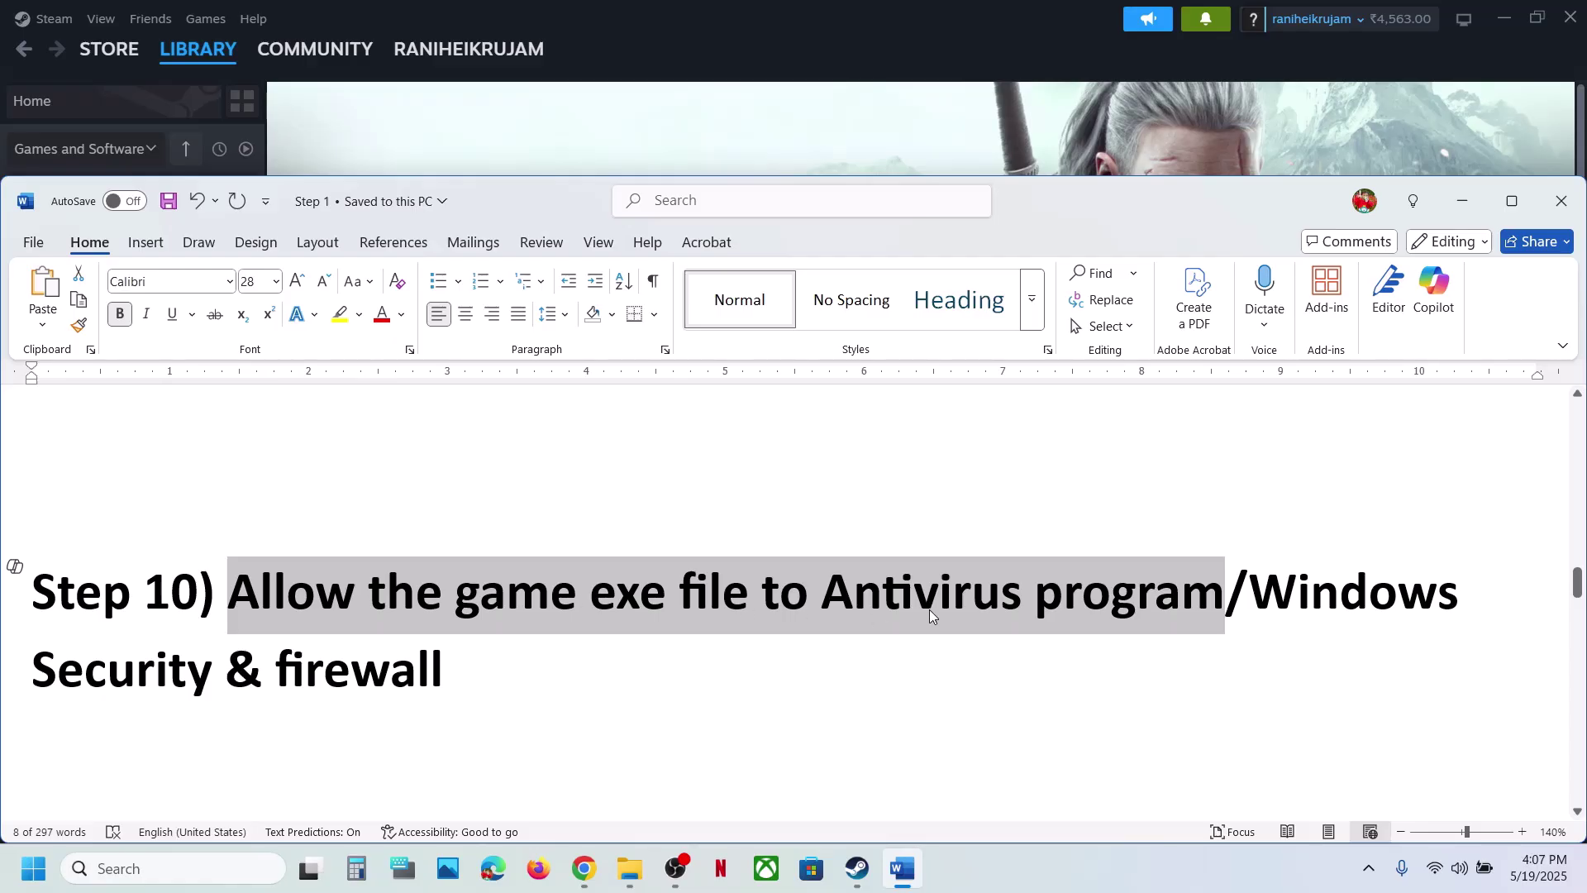
drag(1250, 594, 1311, 594)
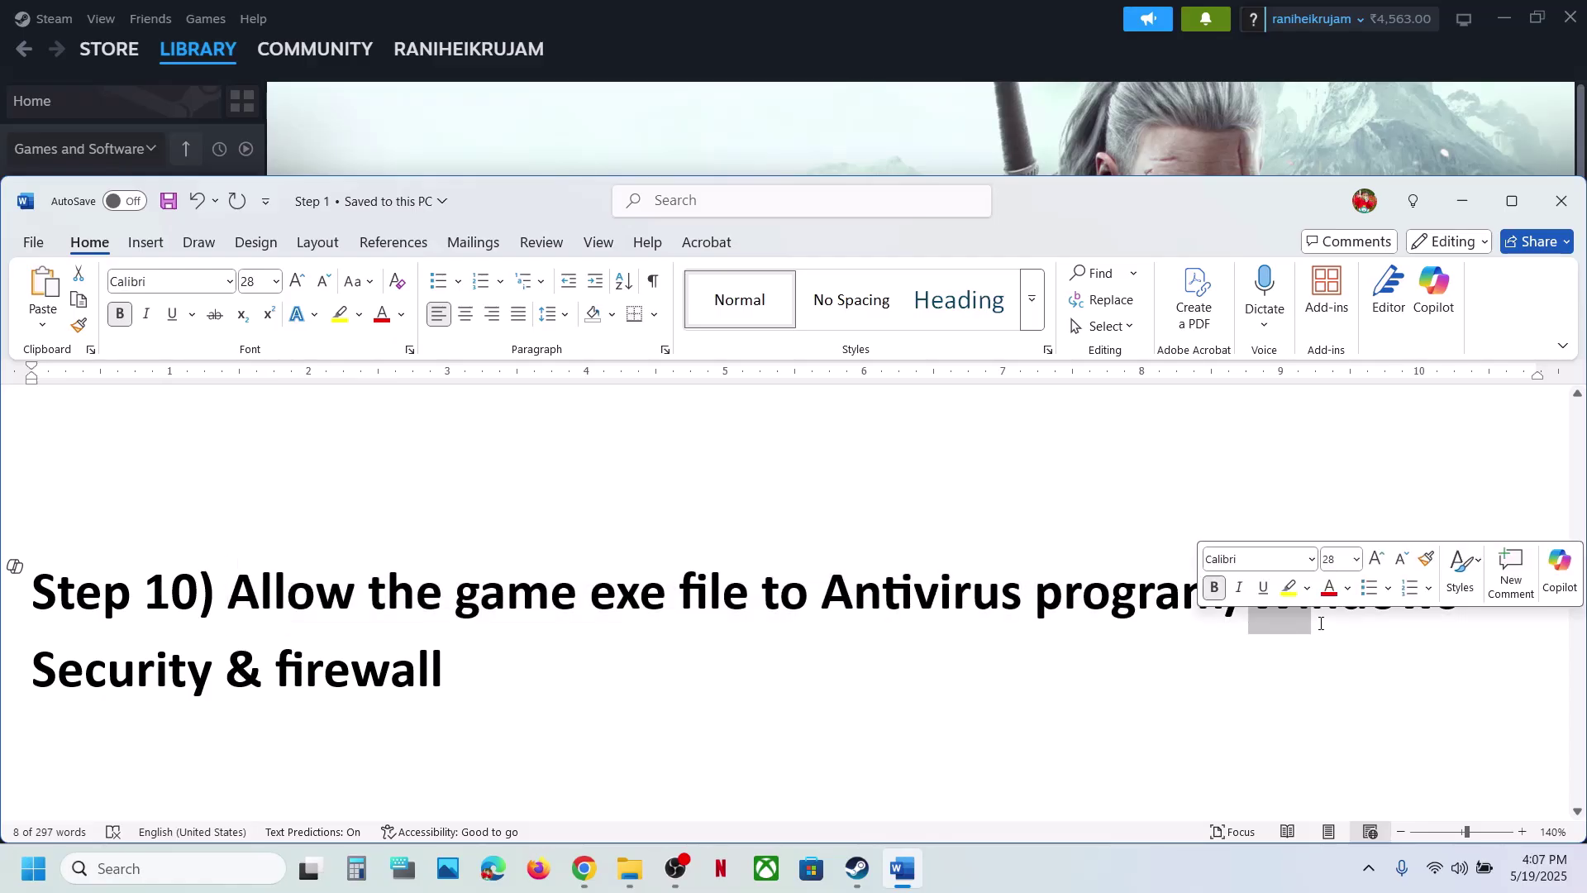
Step: Open the Windows Security page for allowing an app through Controlled folder access, under Ransomware protection
click(676, 112)
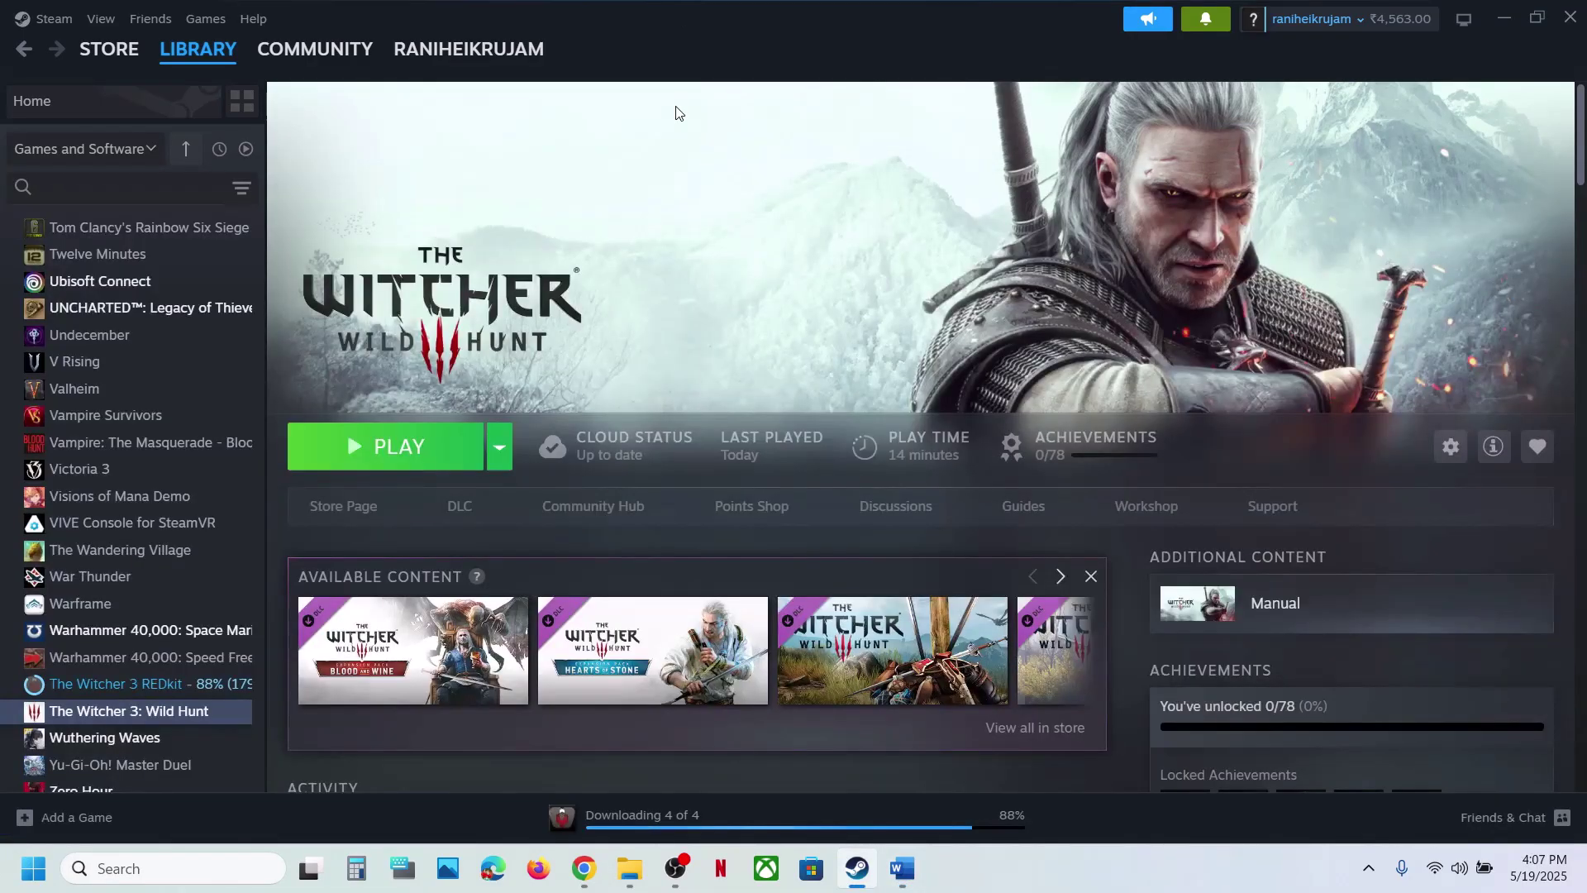
key(super+i)
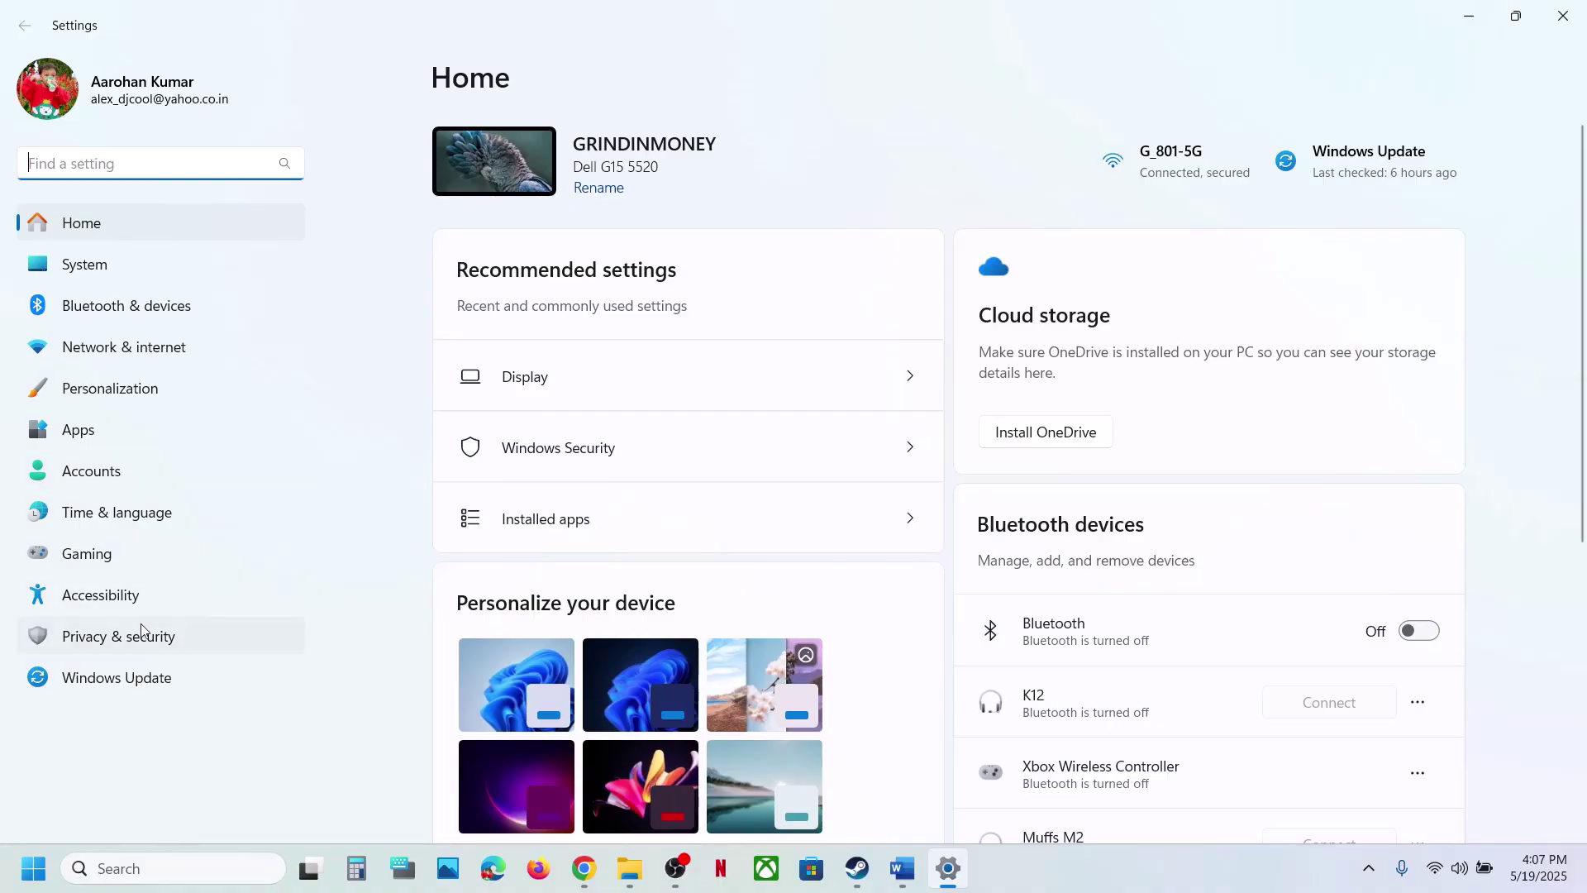
click(142, 633)
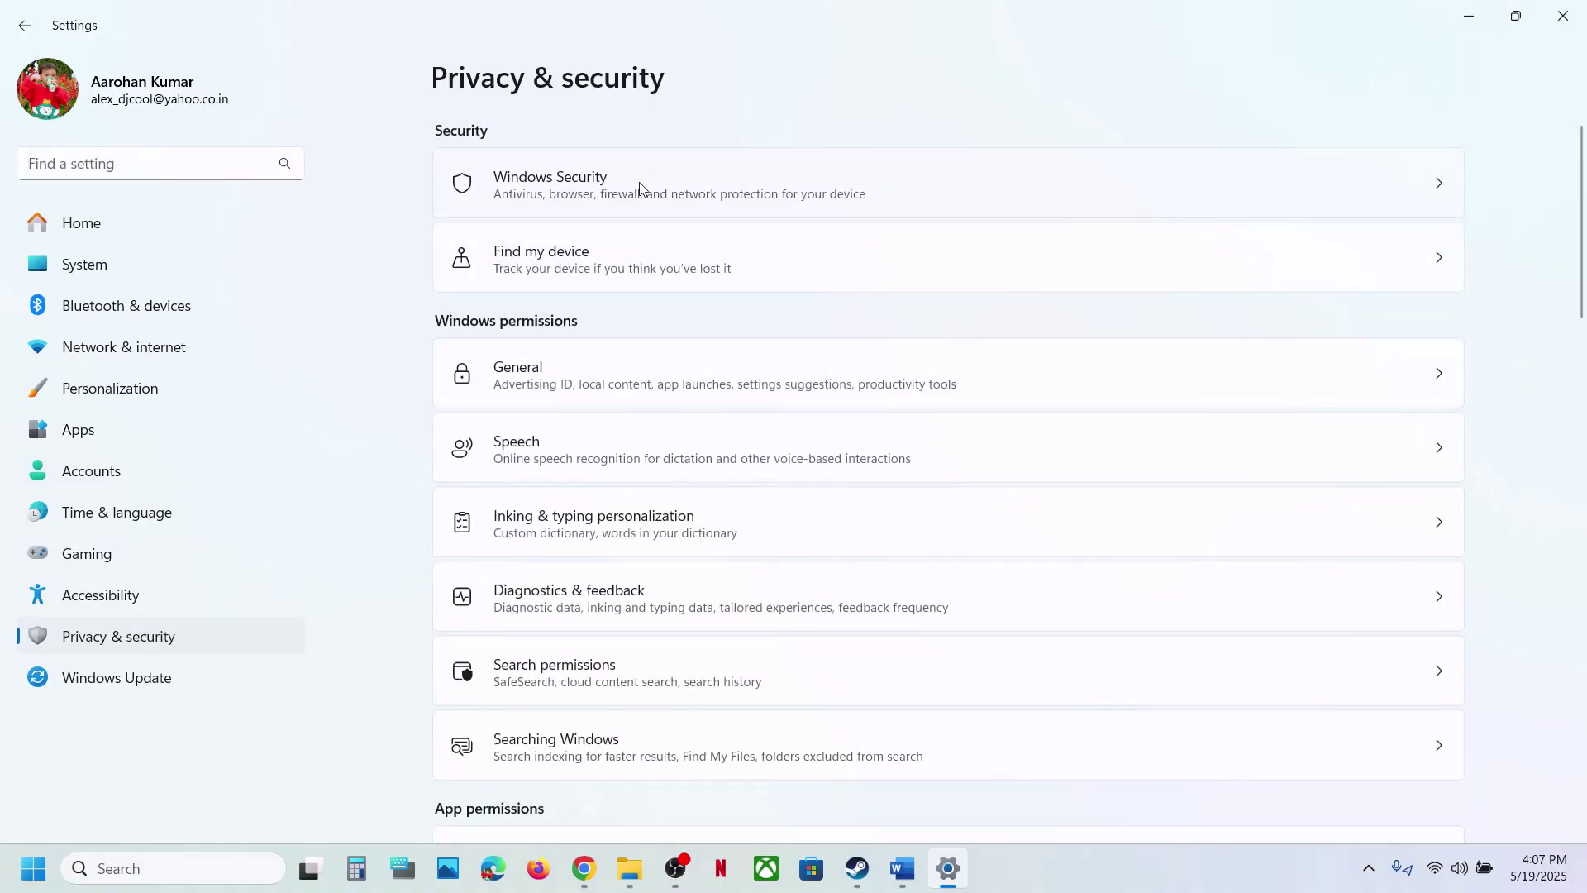
click(624, 200)
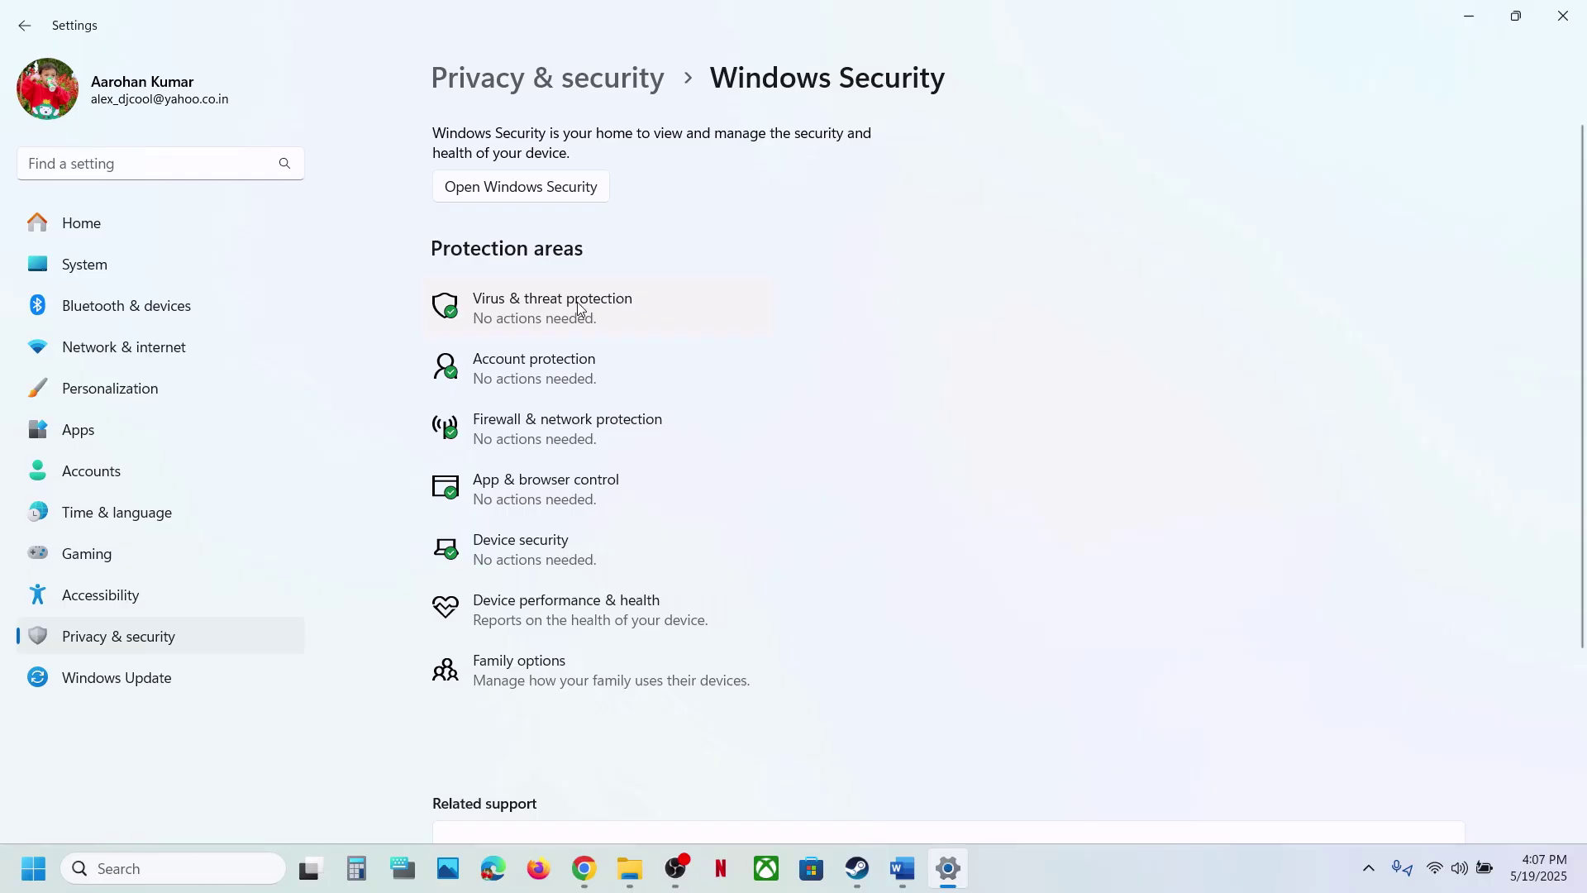
click(579, 308)
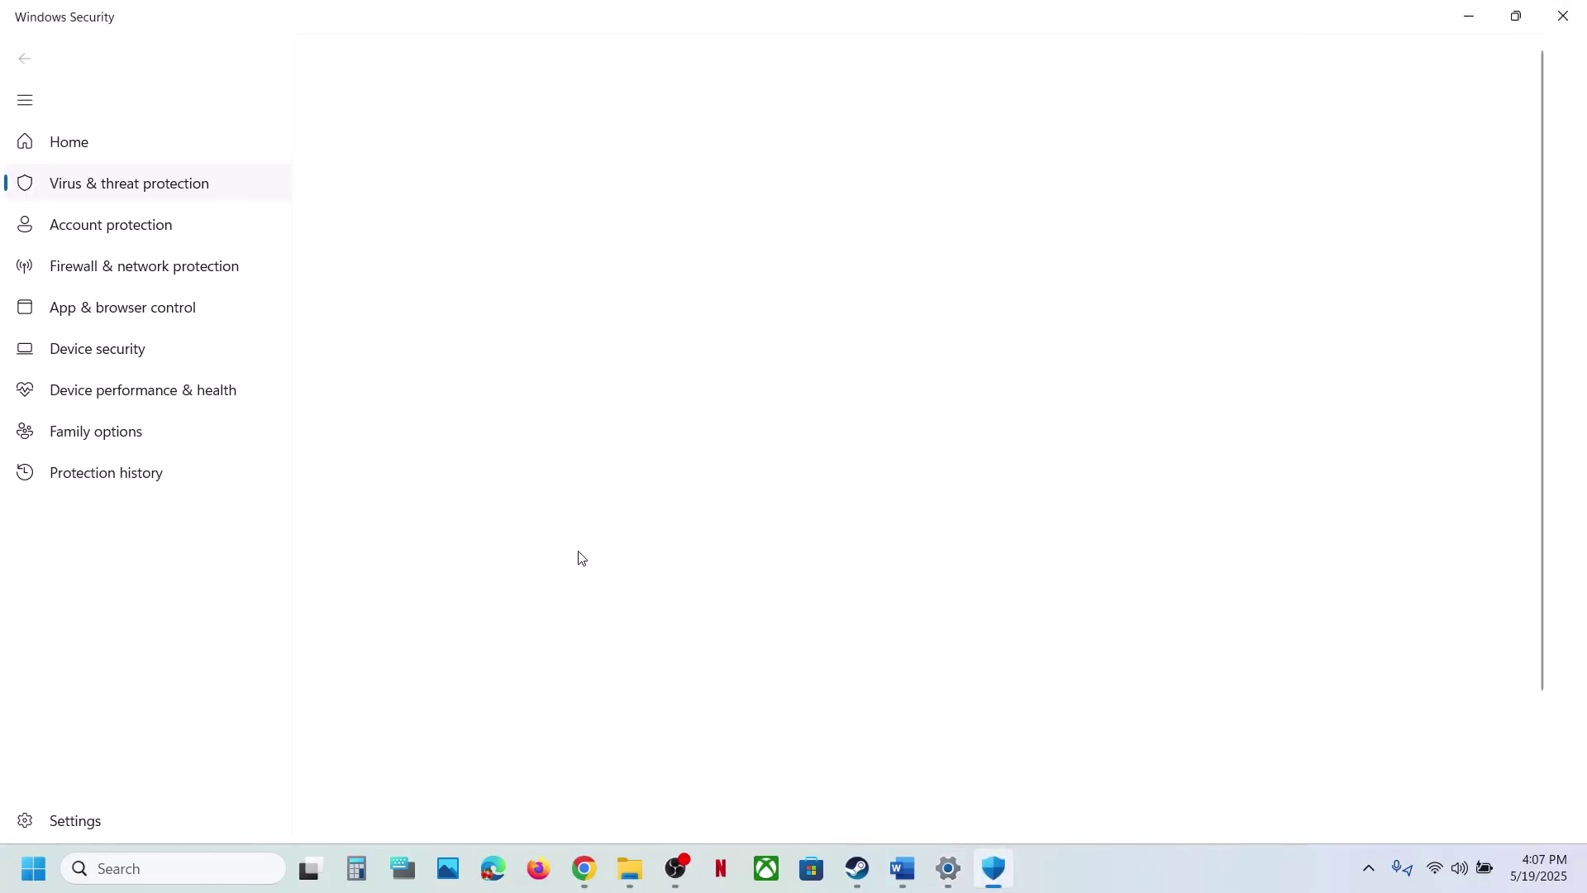
scroll(583, 554, down, 2)
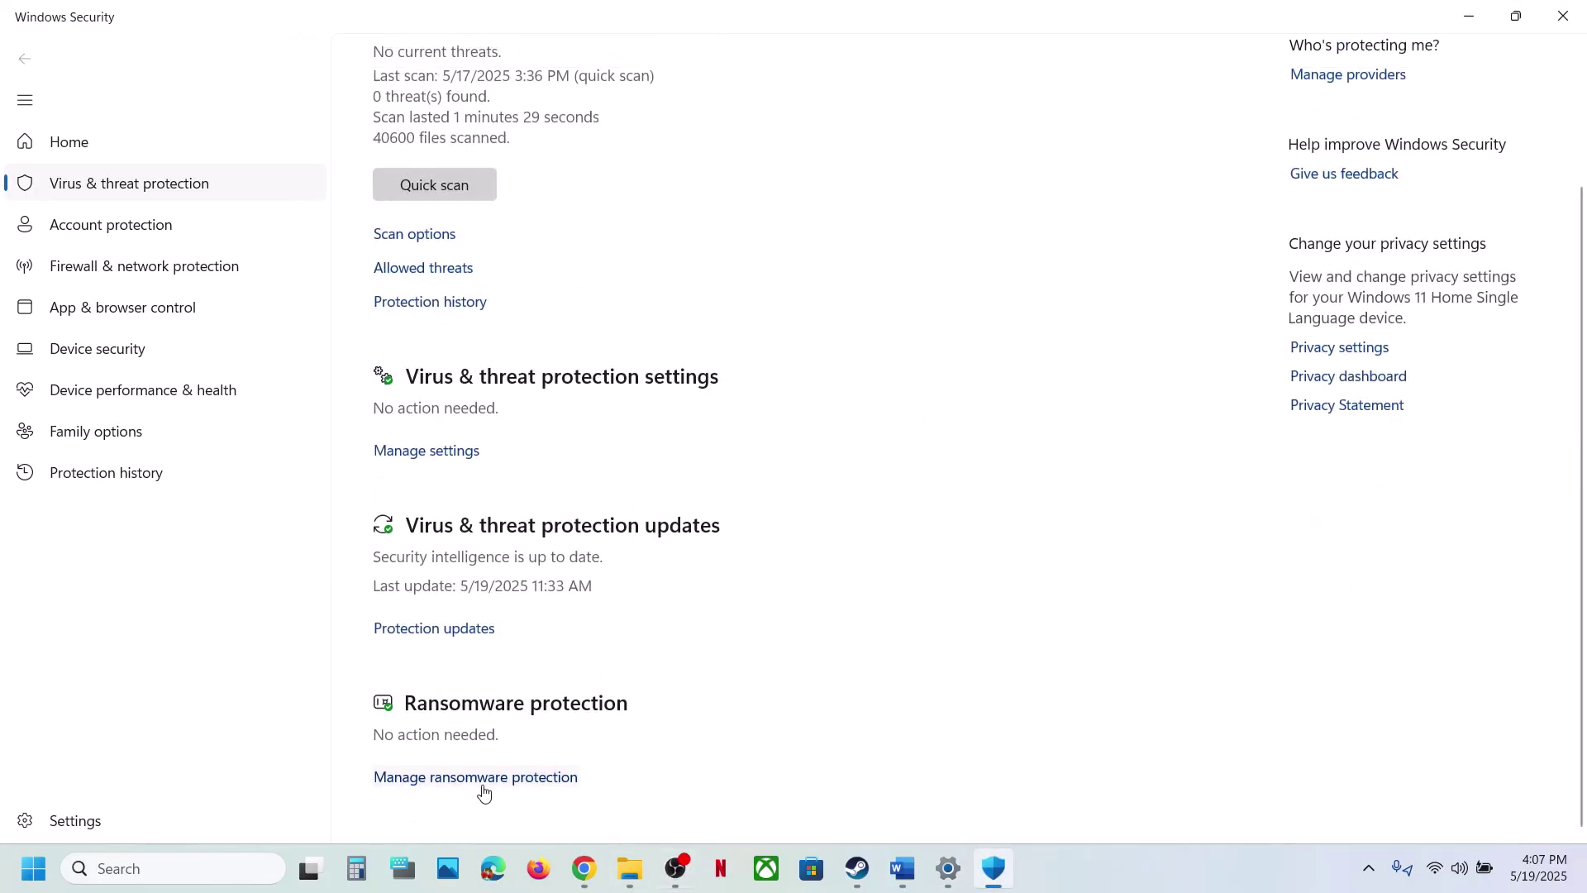
click(484, 777)
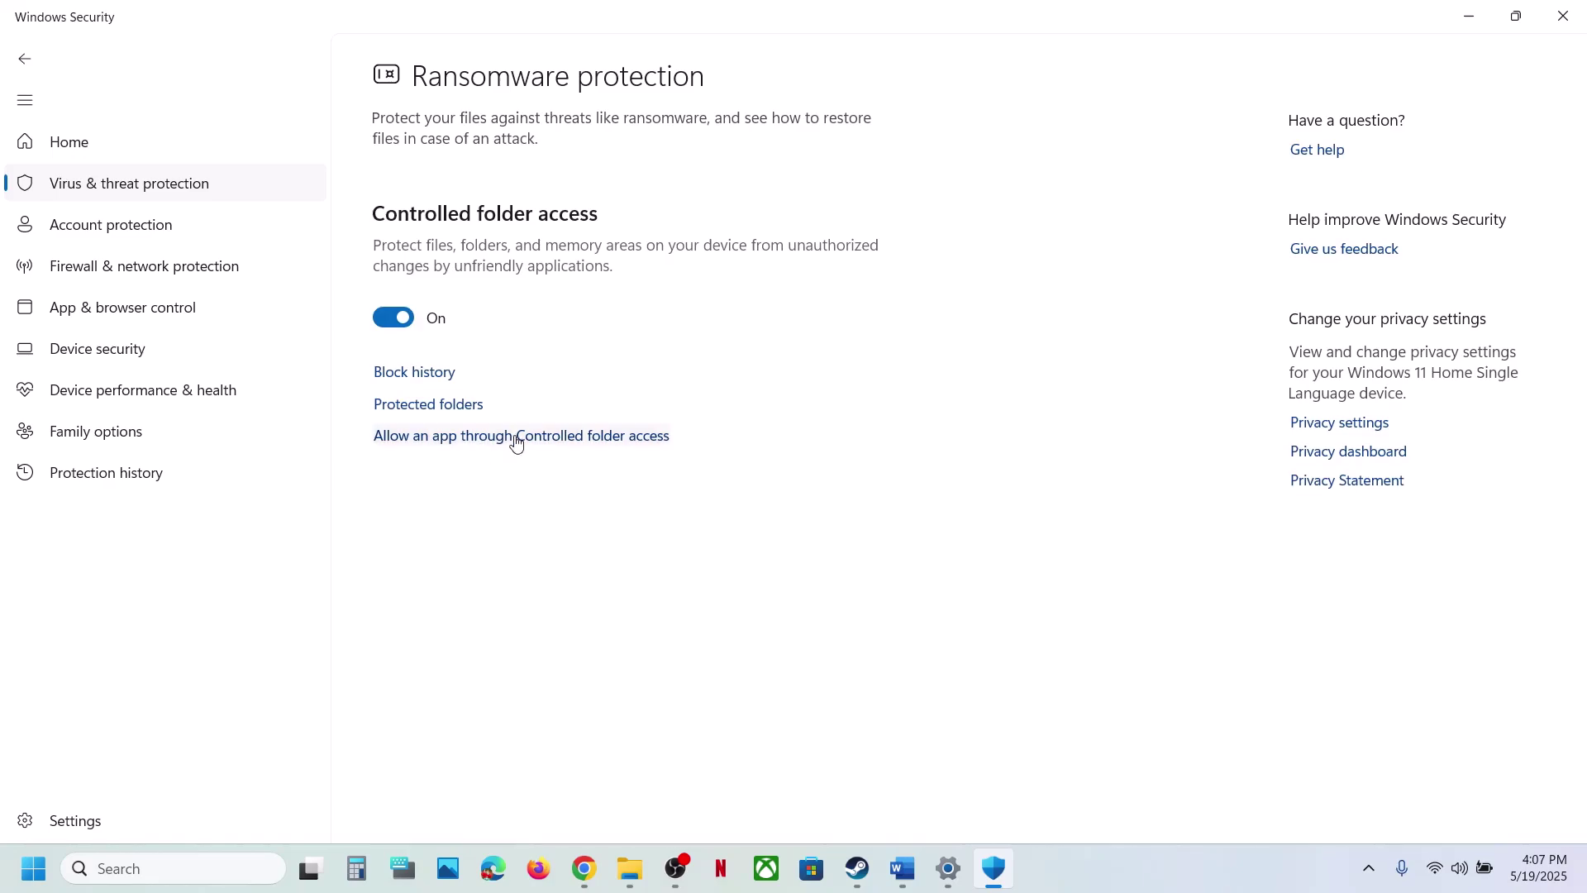
click(514, 437)
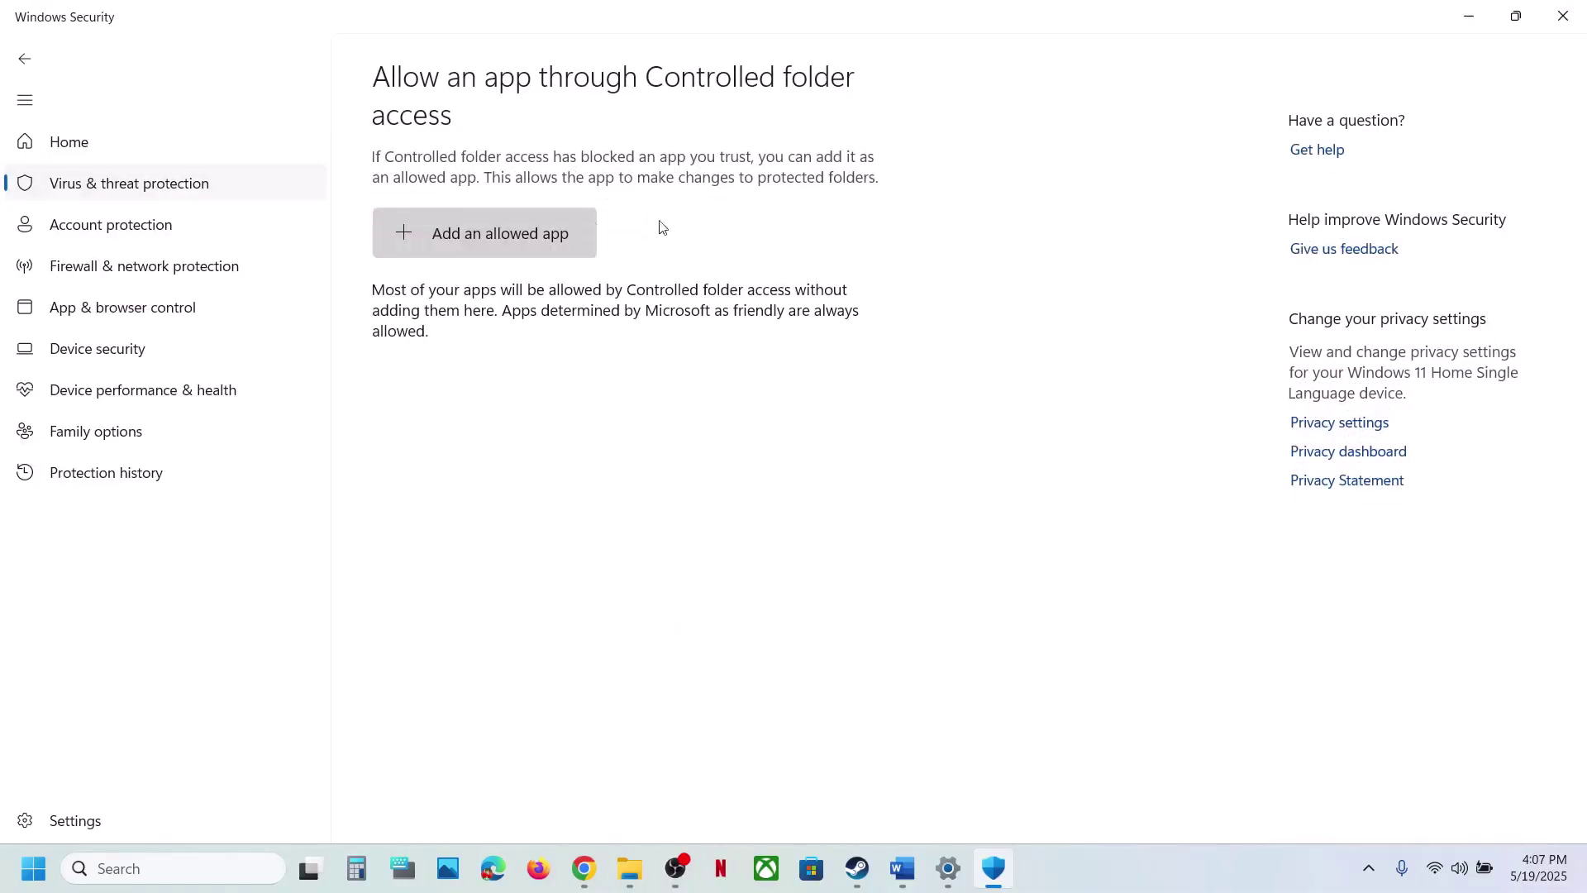
Step: Add REDprelauncher from the steamapps\common\The Witcher 3 folder as an allowed app for Controlled folder access
scroll(662, 227, down, 2)
click(500, 85)
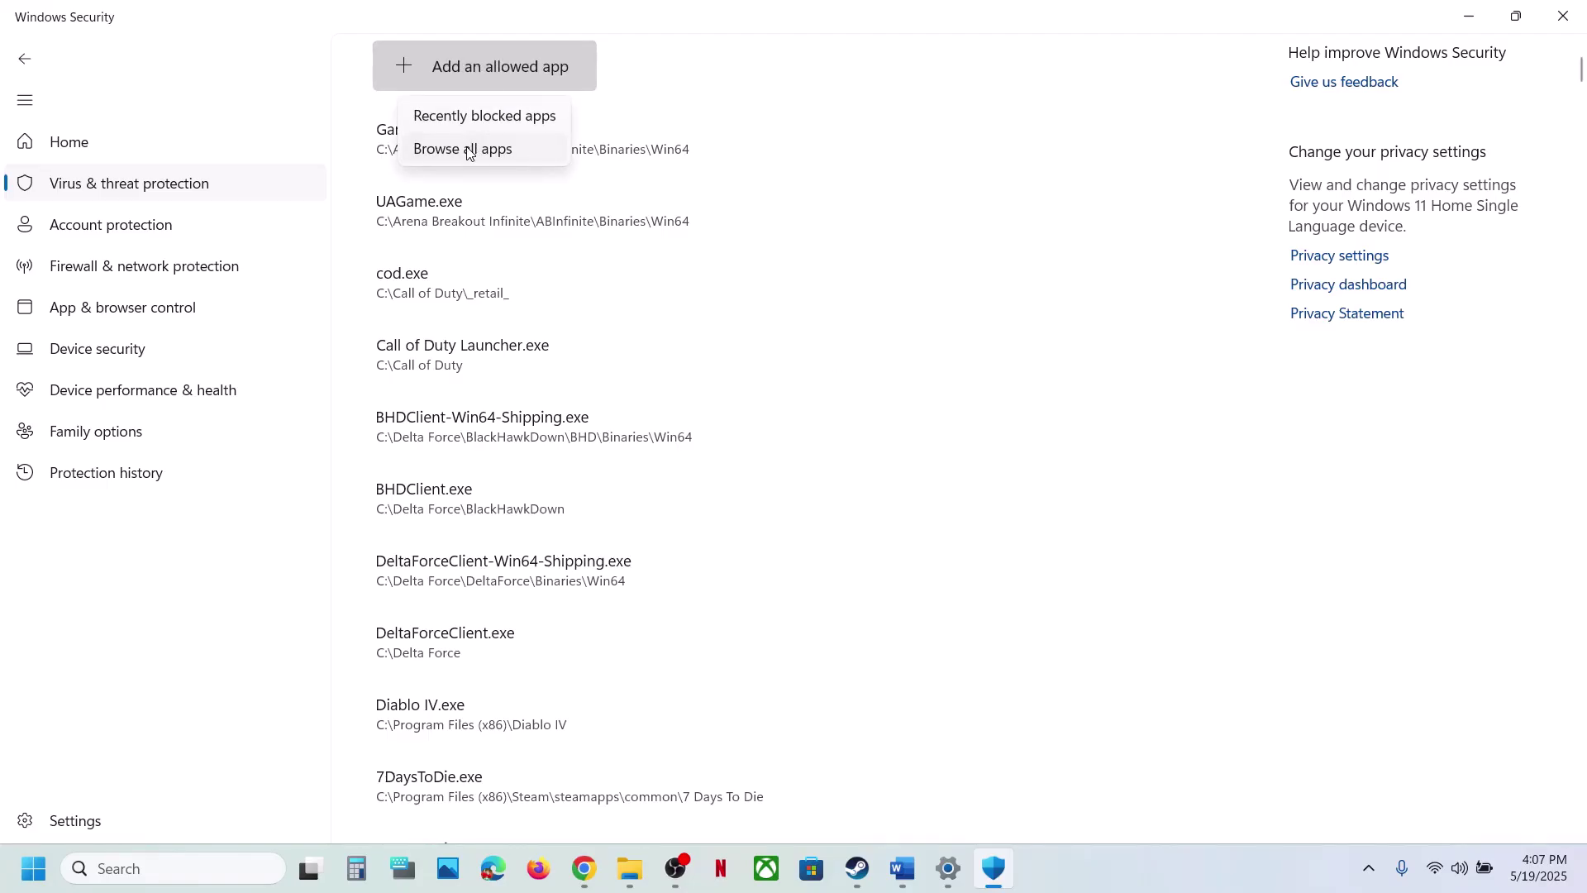
click(1115, 879)
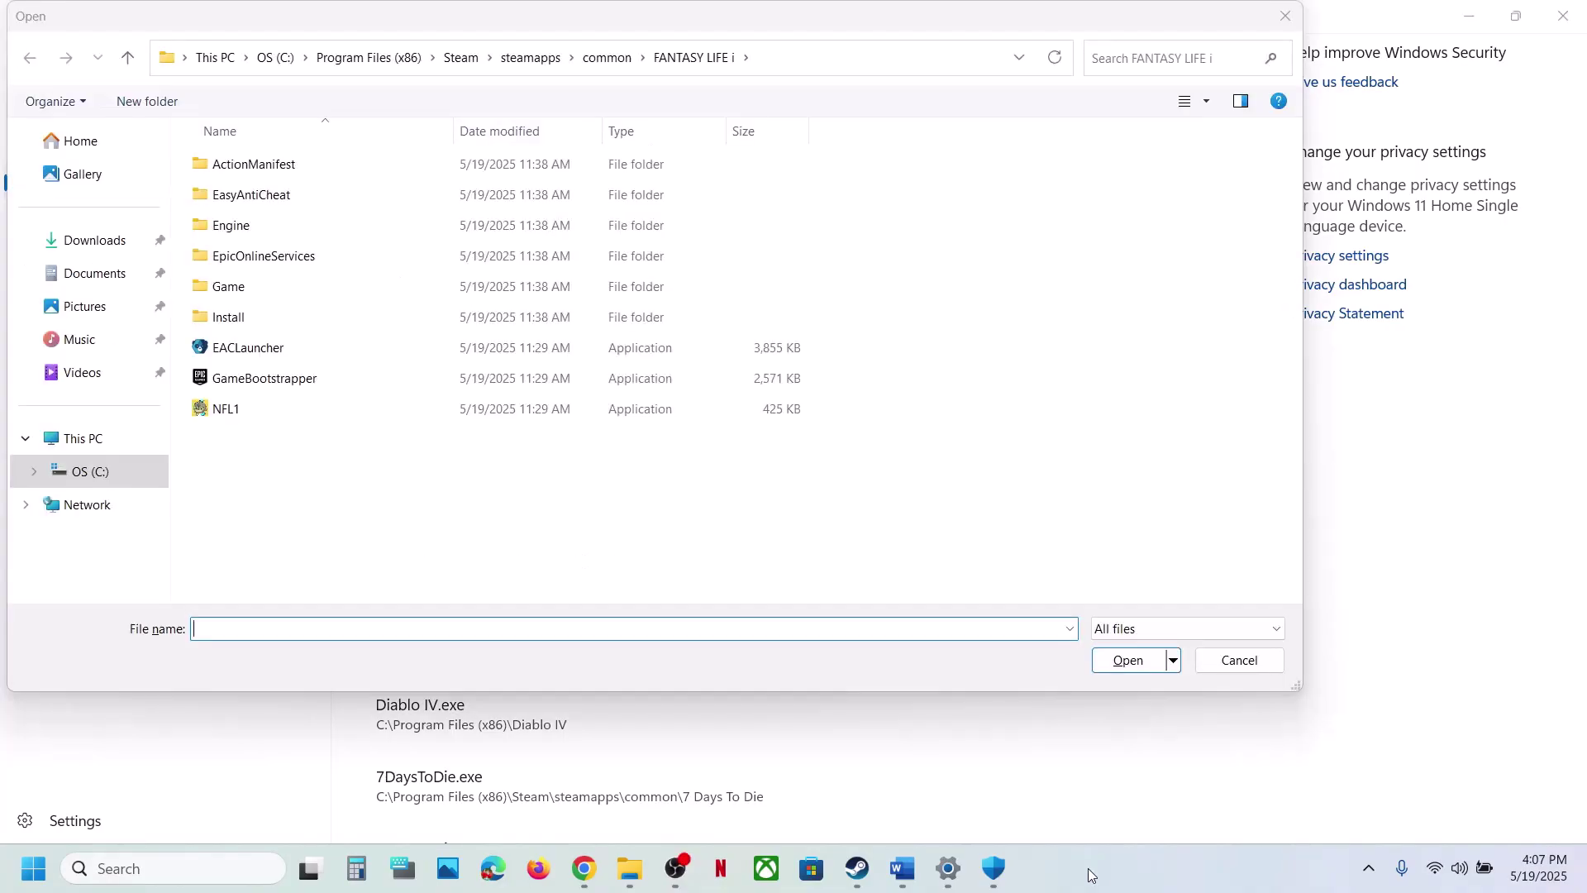
click(604, 57)
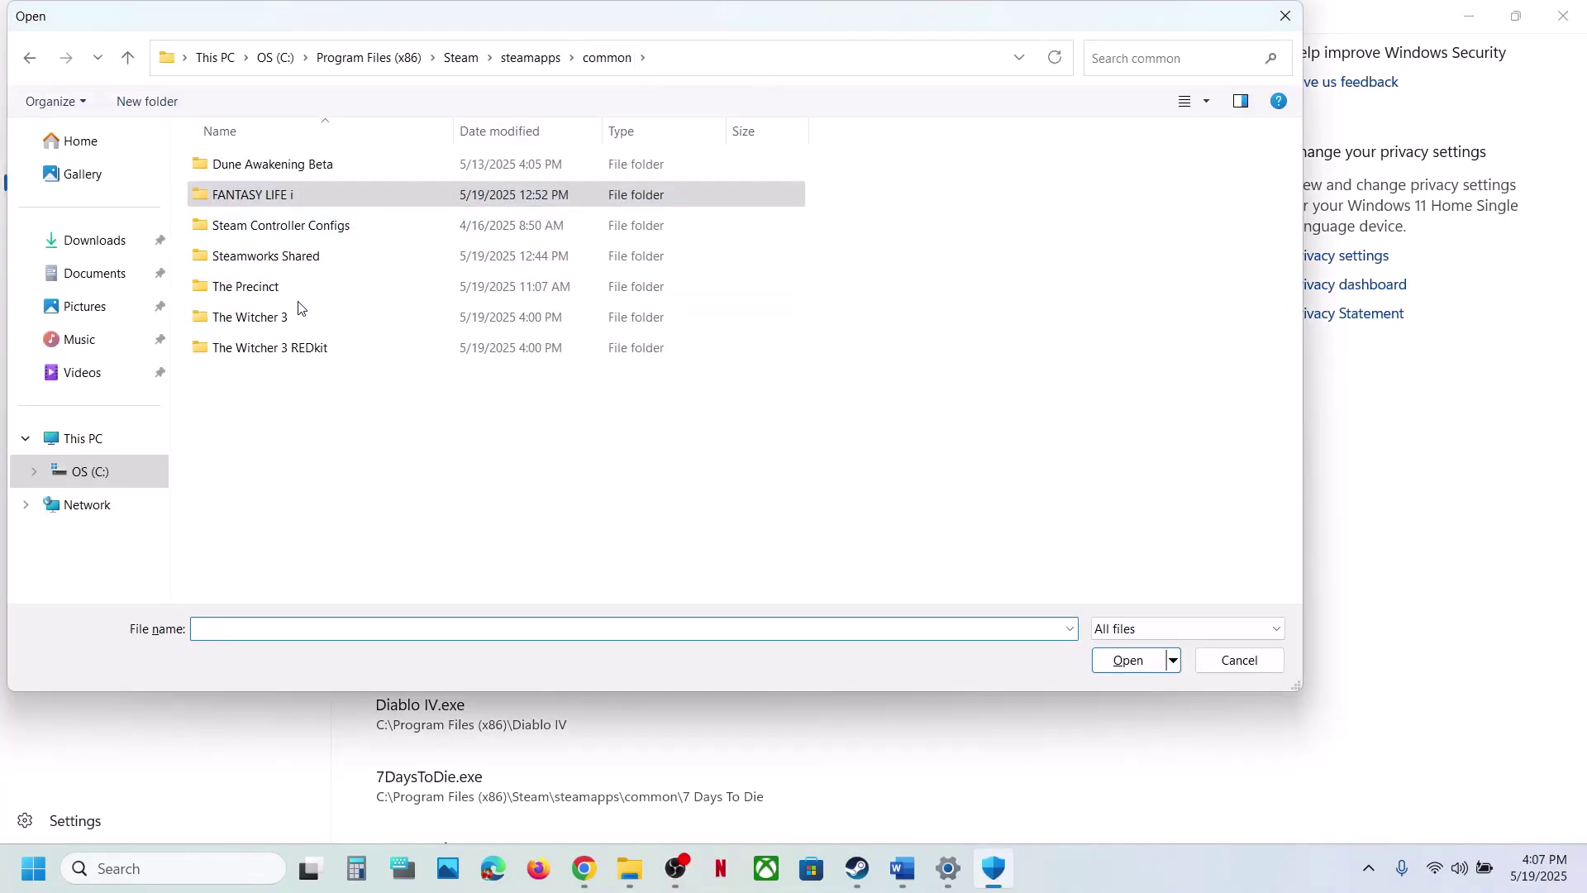
double_click(248, 320)
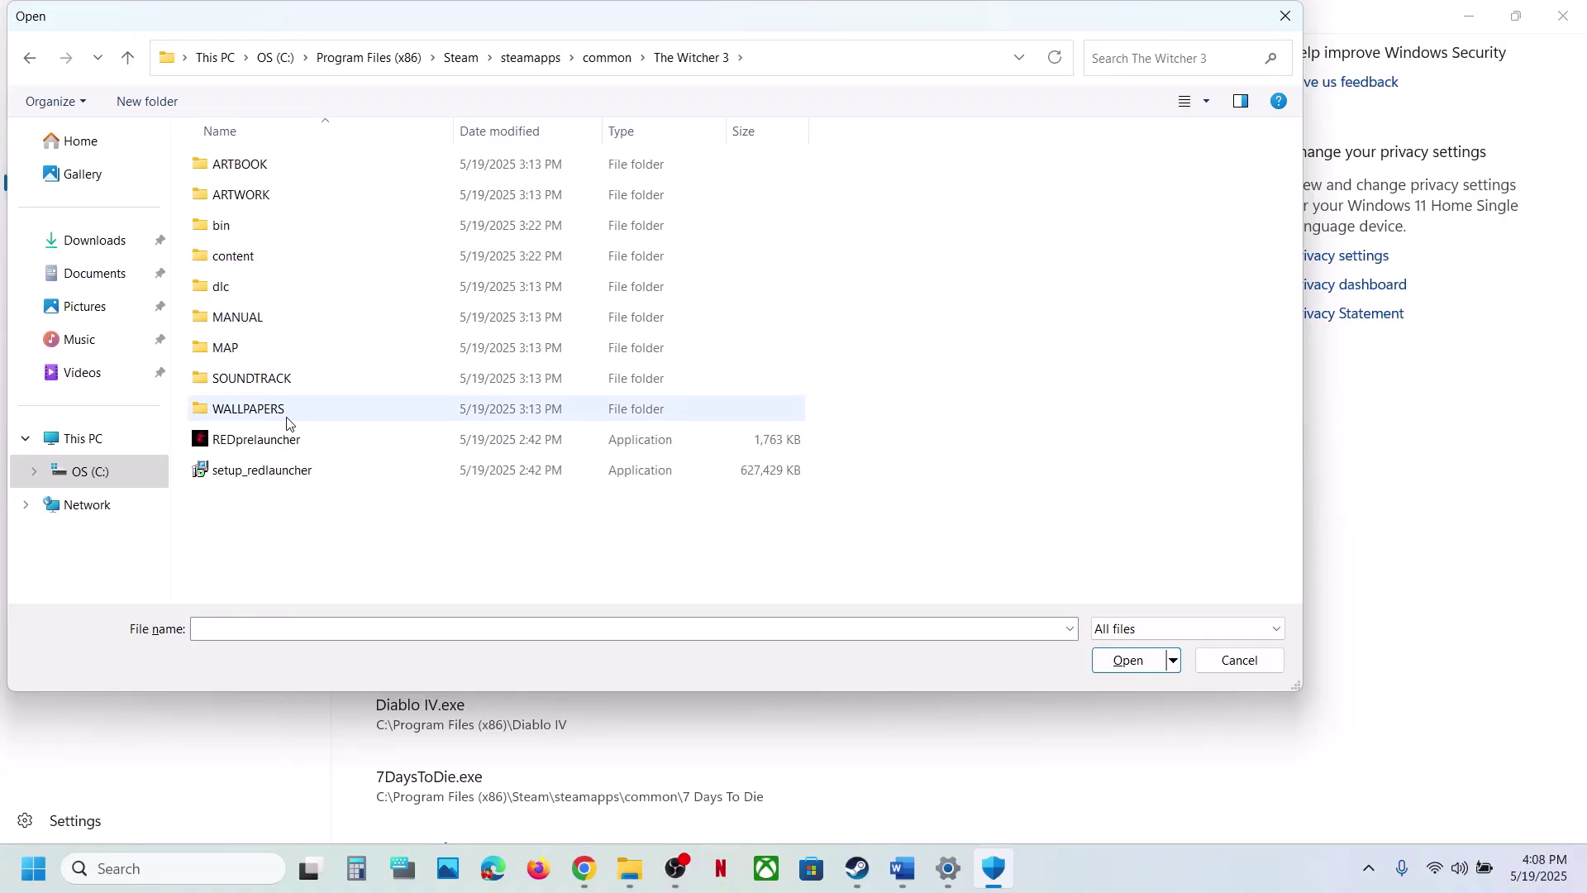
click(248, 448)
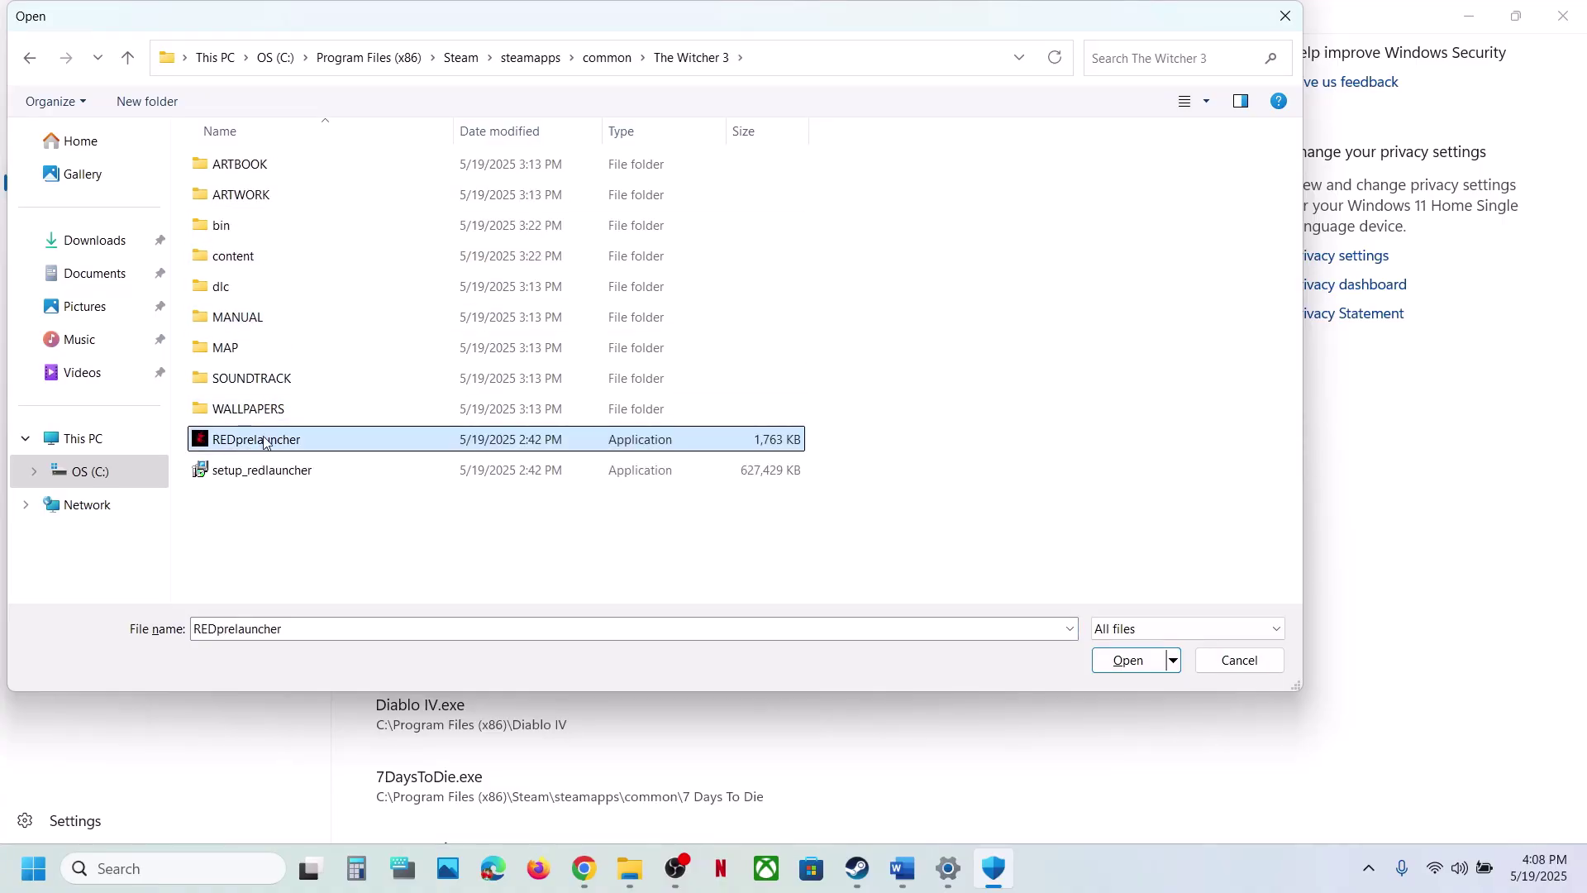
click(1126, 661)
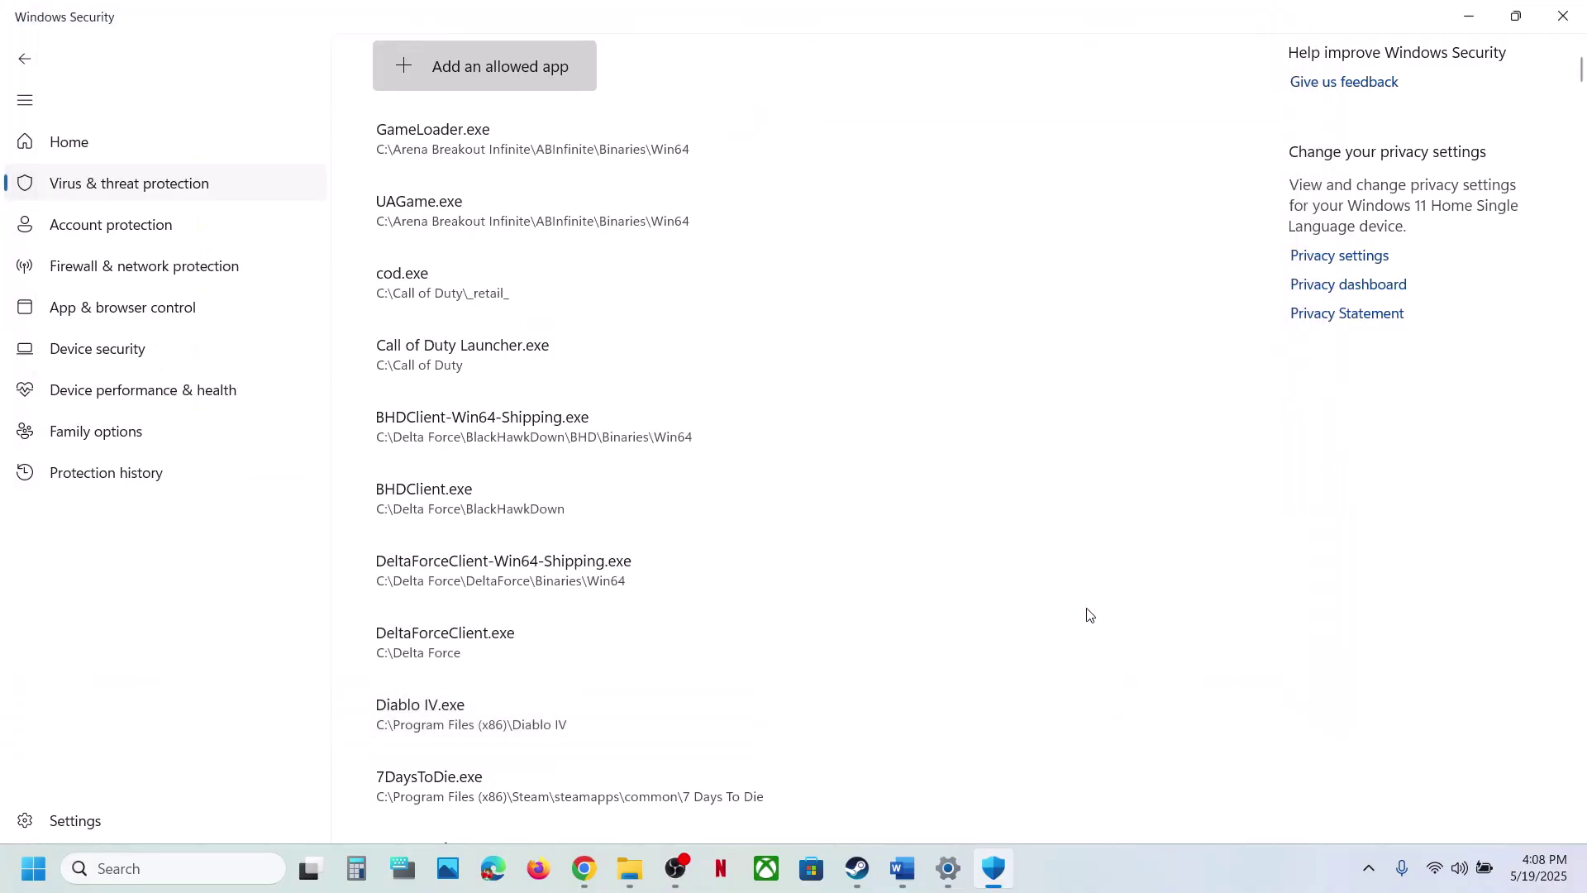
Step: Add the witcher3 application from The Witcher 3\bin\x64 to the apps allowed through Controlled folder access
click(462, 77)
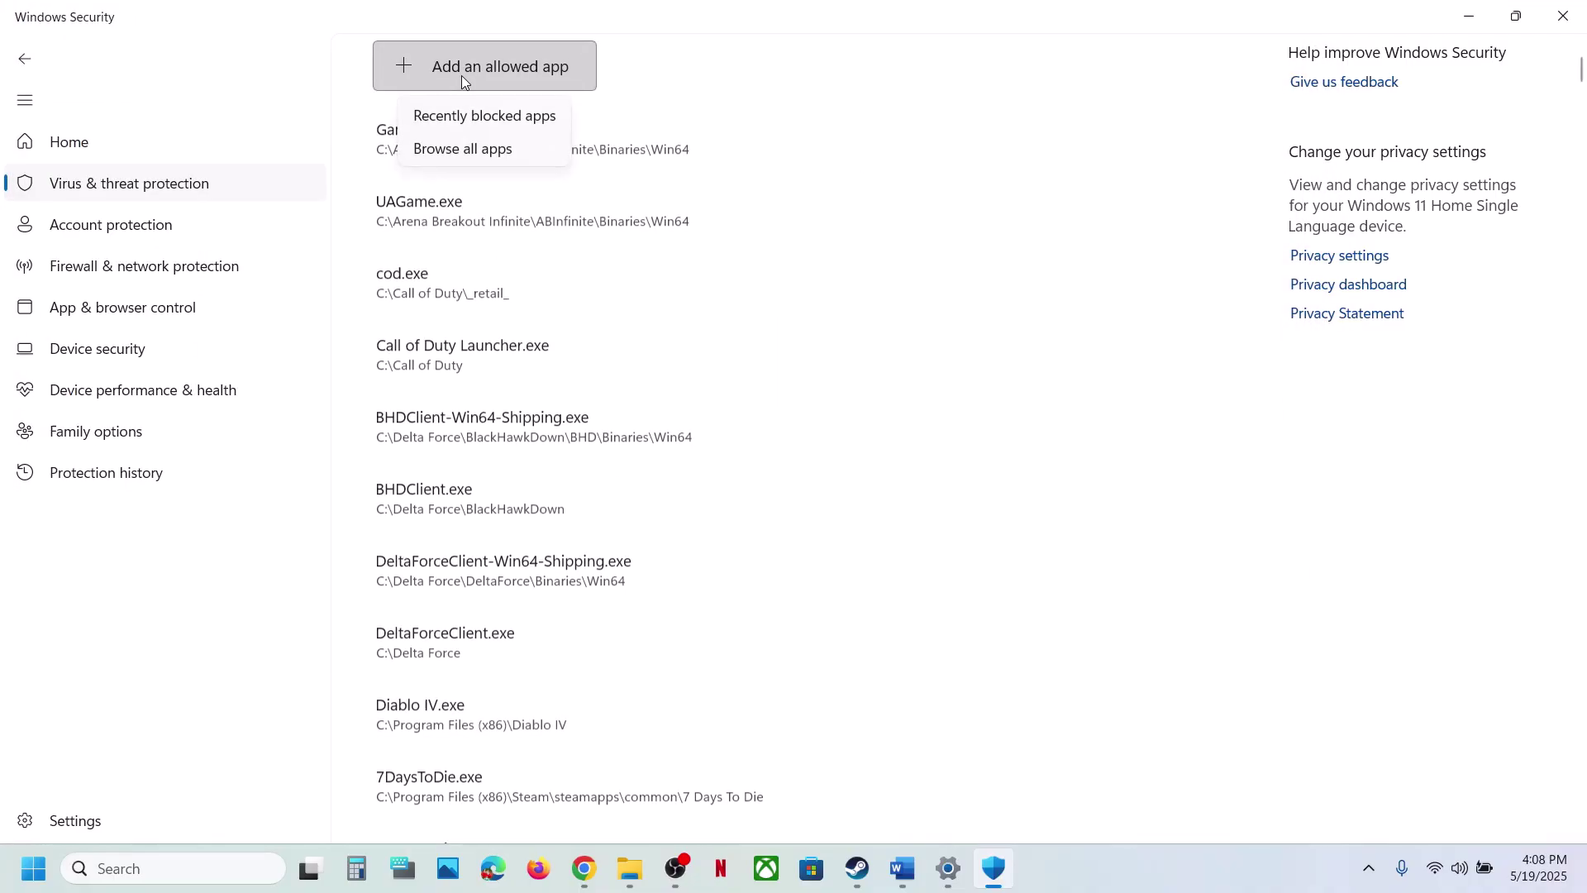
click(477, 157)
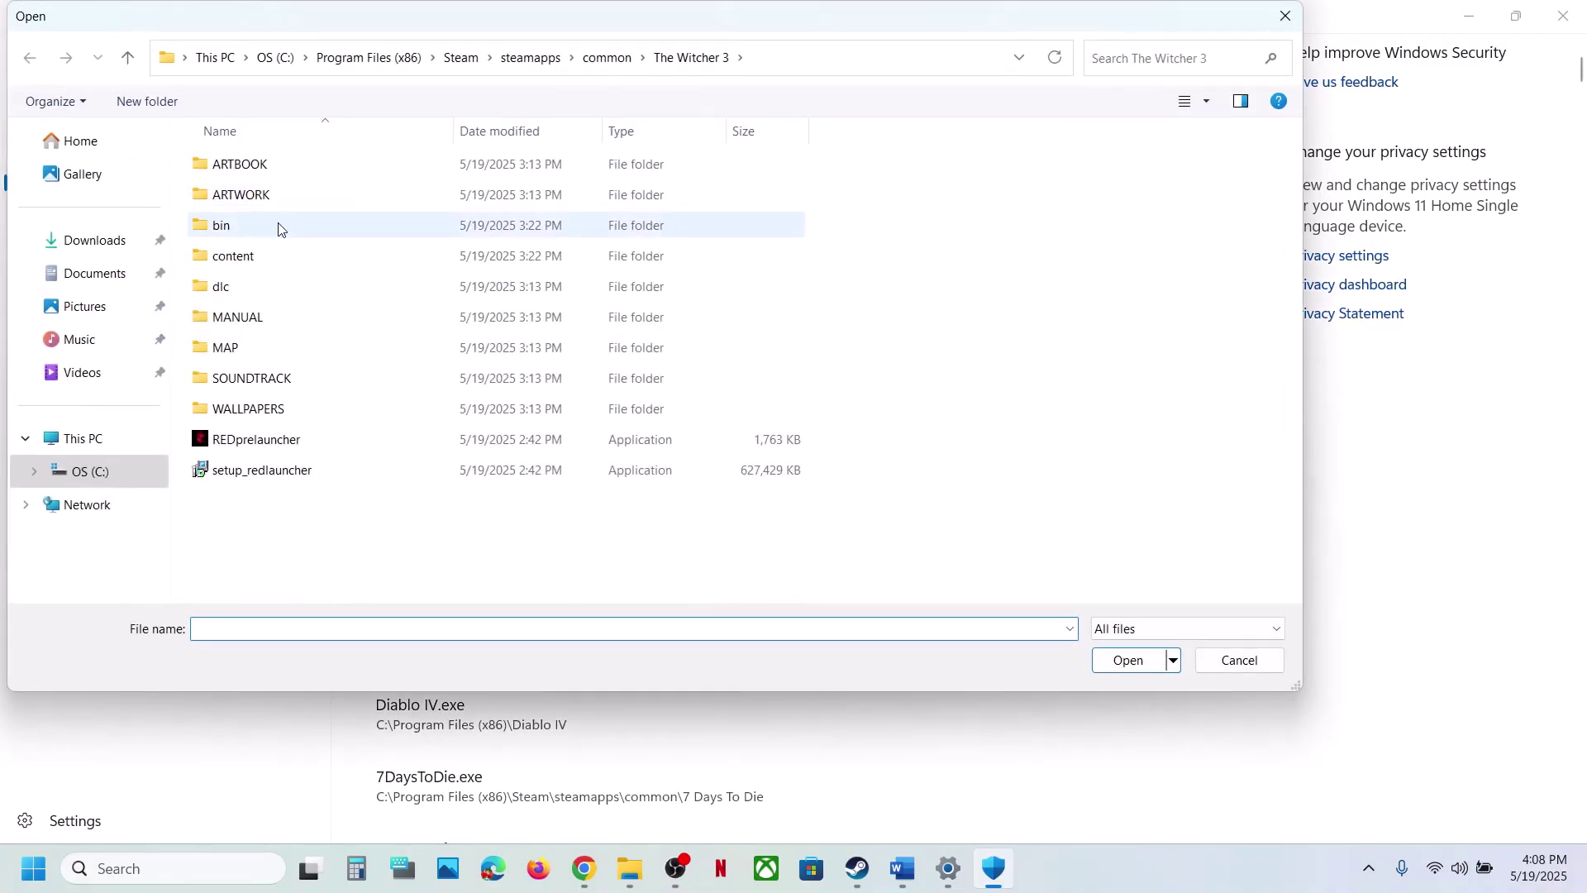
click(253, 225)
double_click(252, 225)
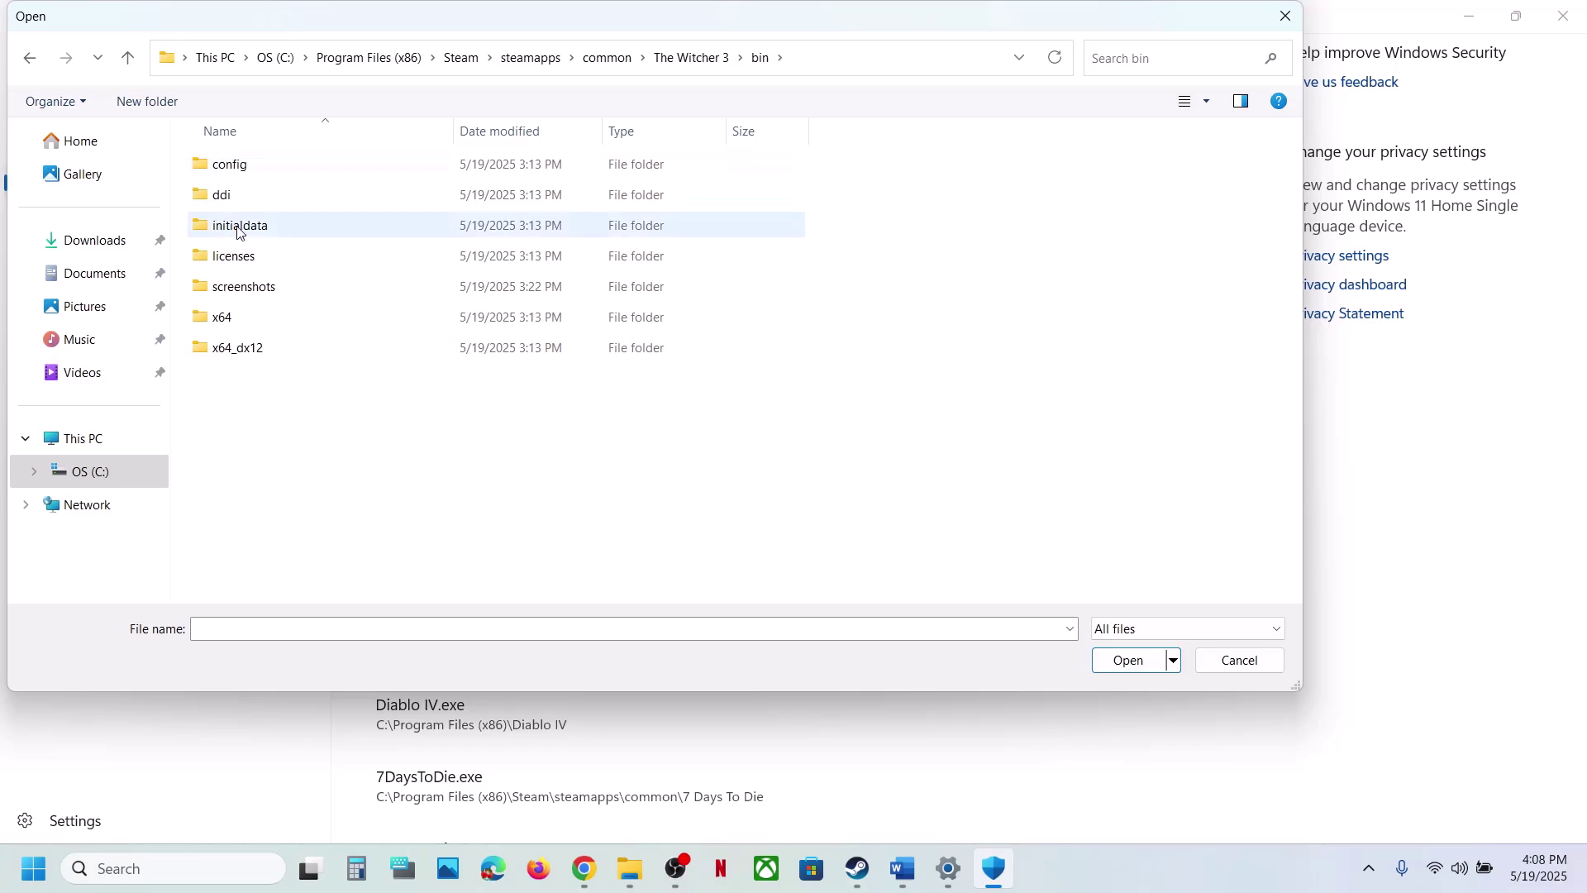
double_click(231, 316)
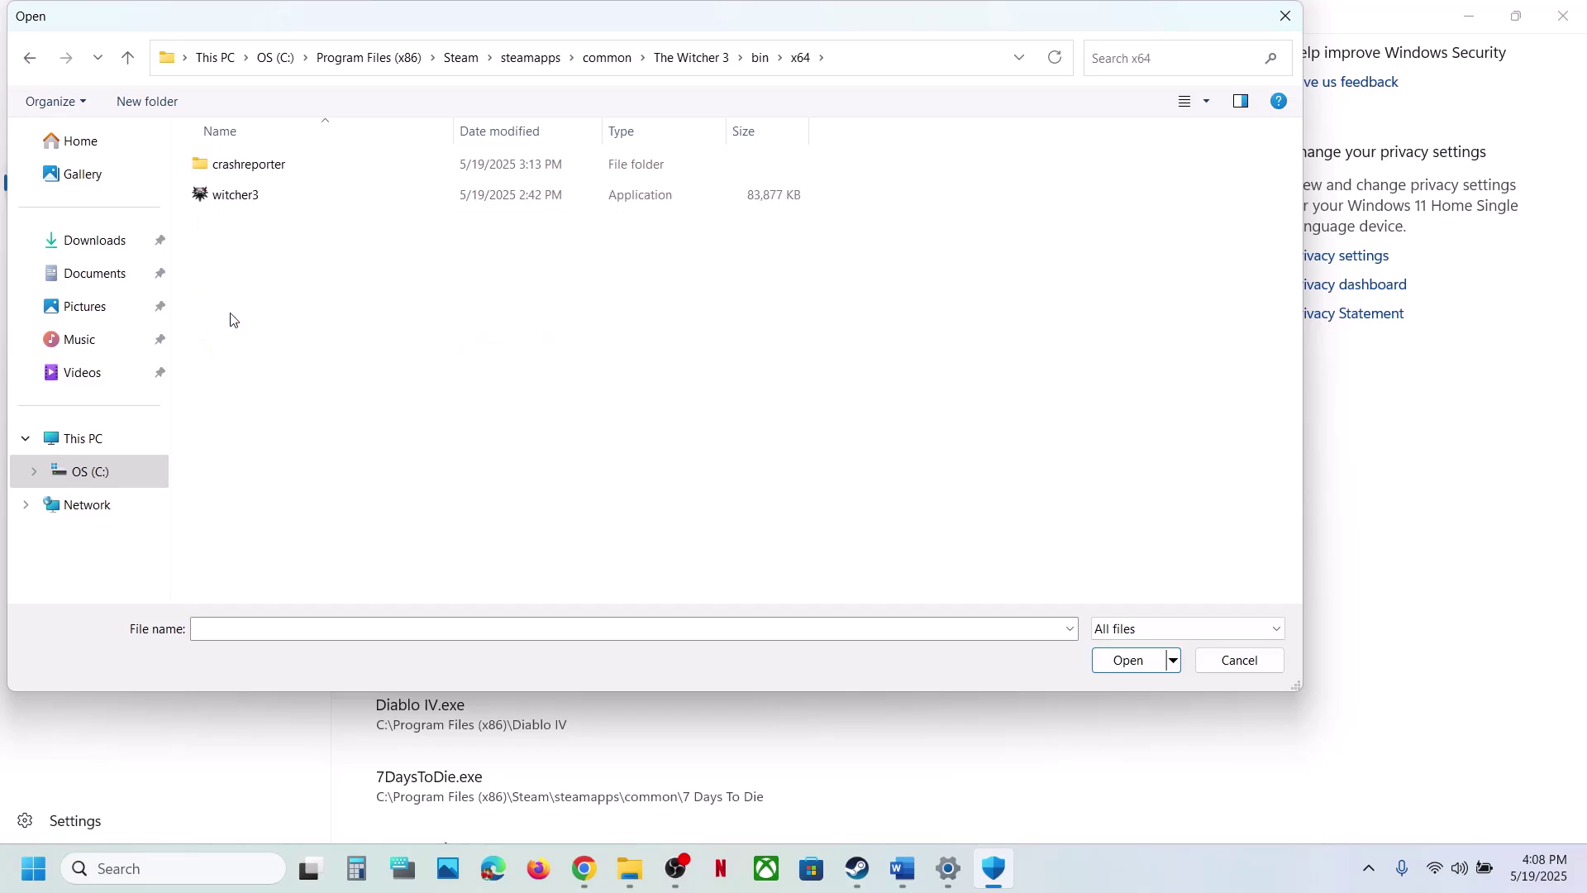
click(246, 203)
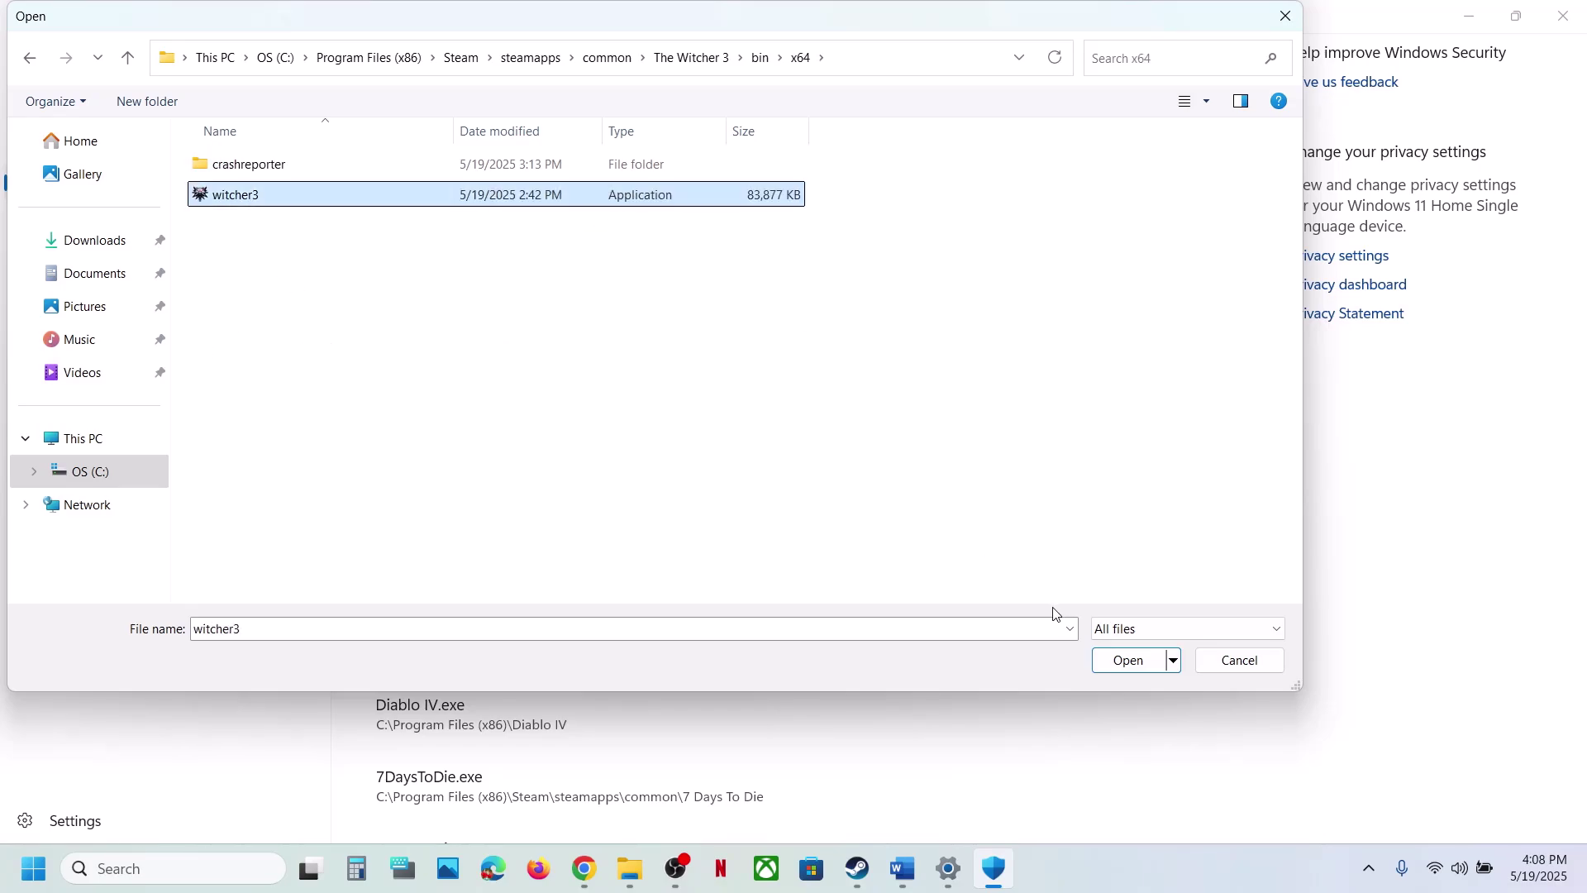
click(1126, 660)
Step: Allow the witcher3 application from the bin\x64_dx12 folder through Controlled folder access as well
click(452, 71)
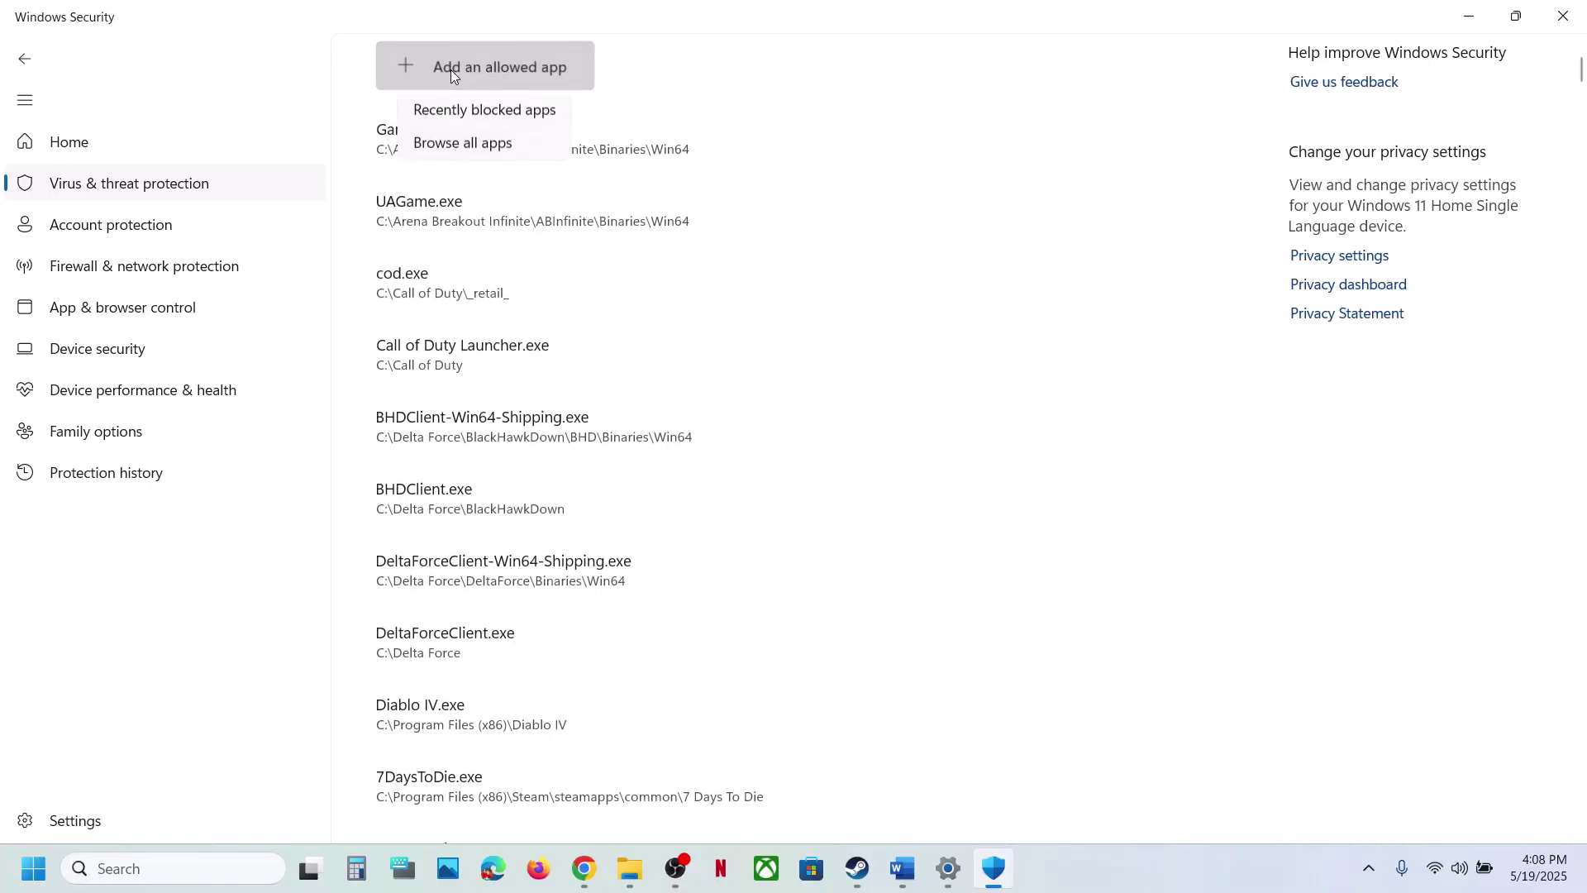
click(486, 146)
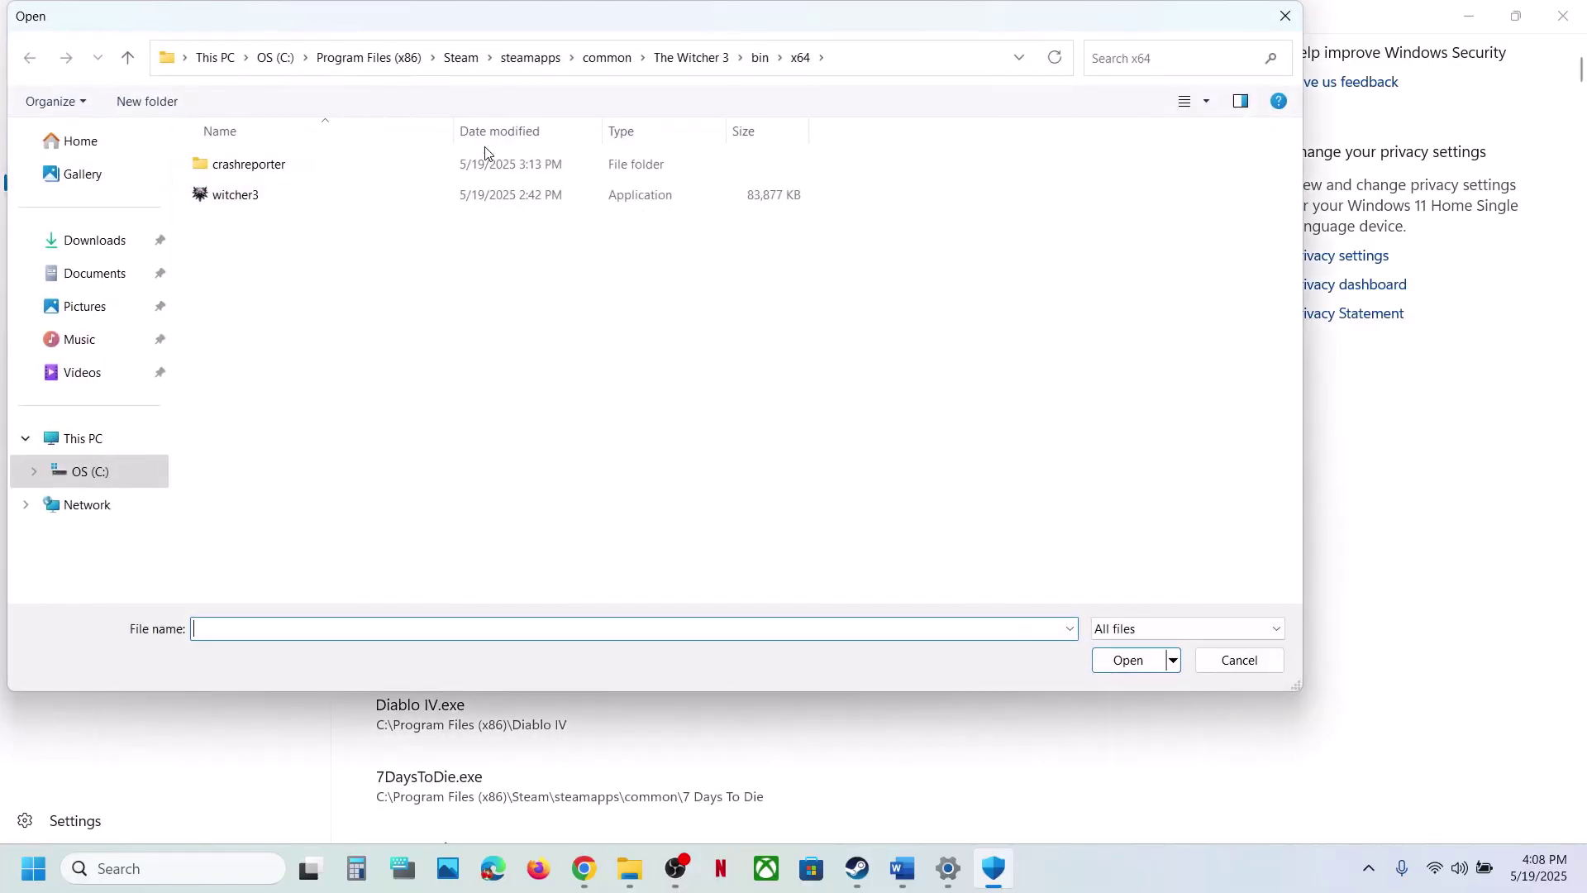
click(127, 57)
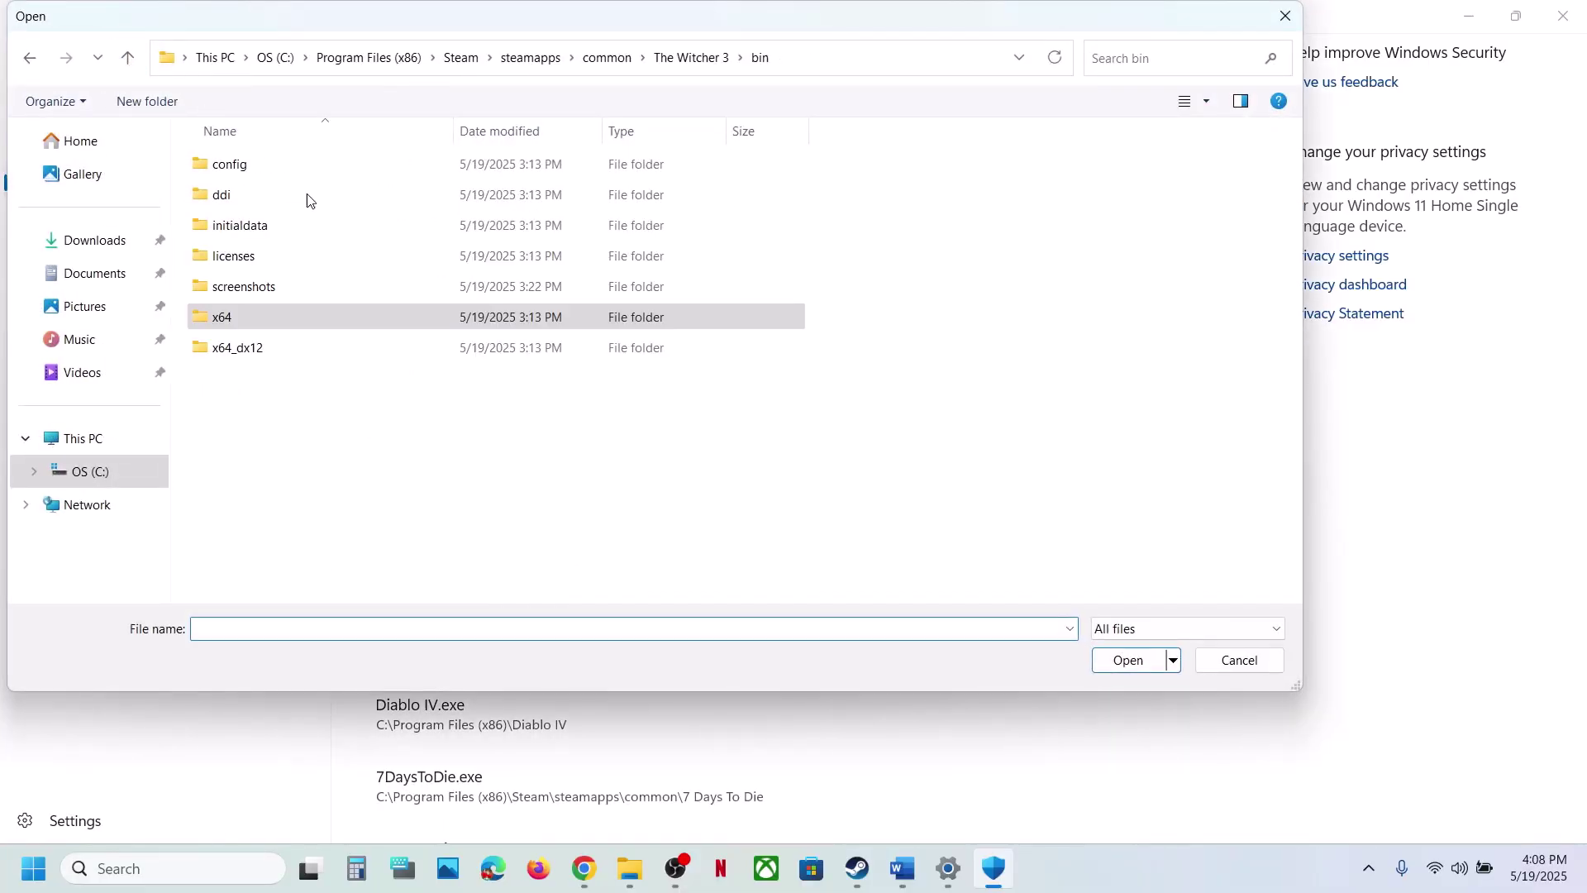
double_click(283, 346)
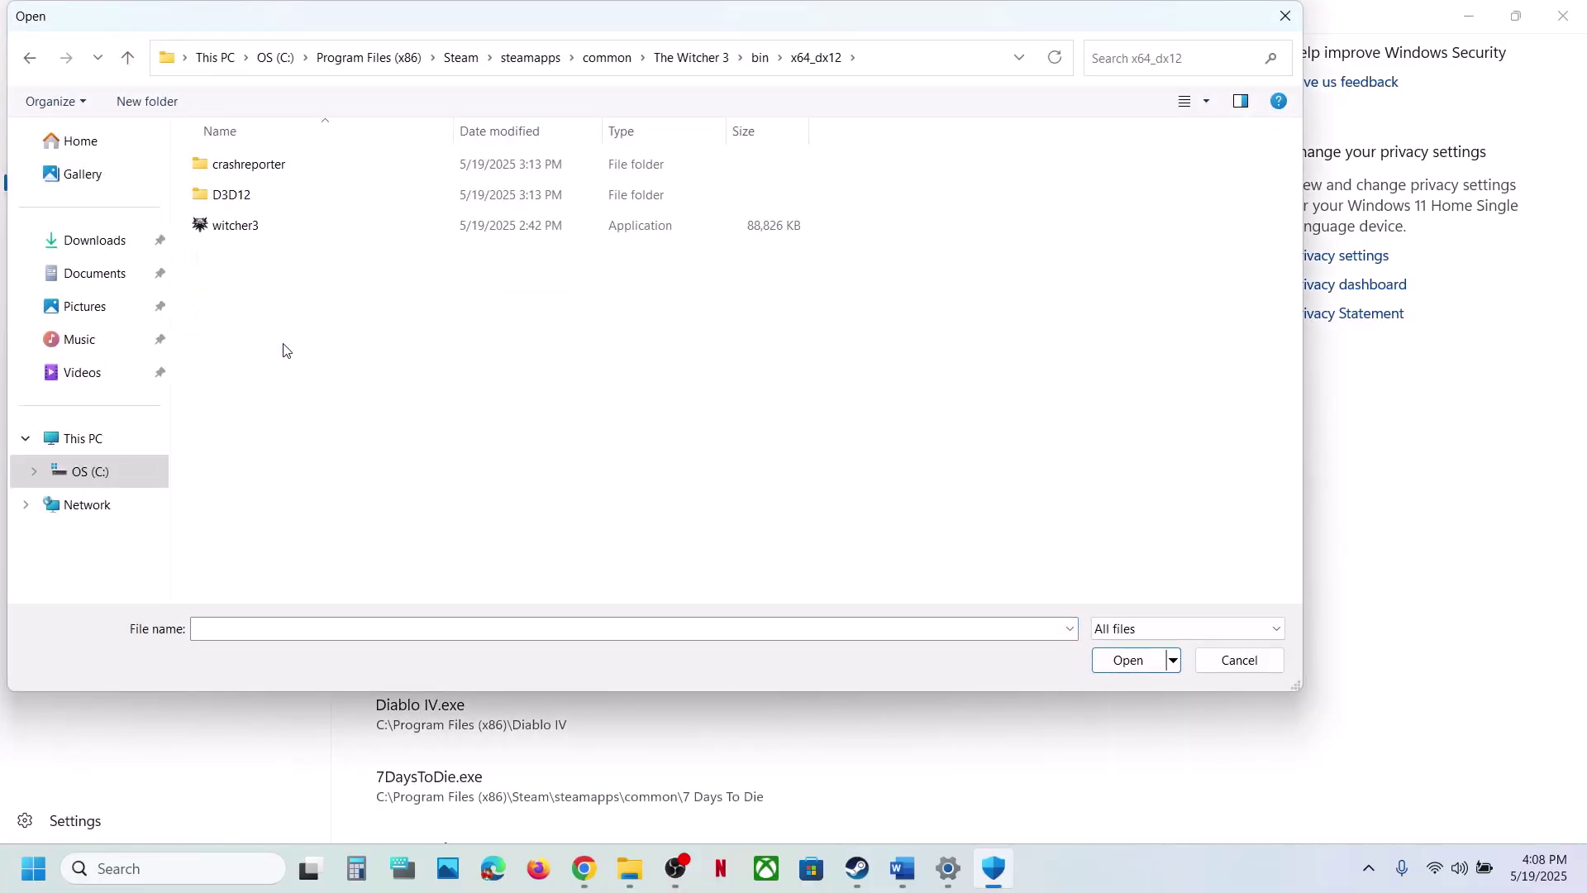
click(230, 227)
click(1127, 659)
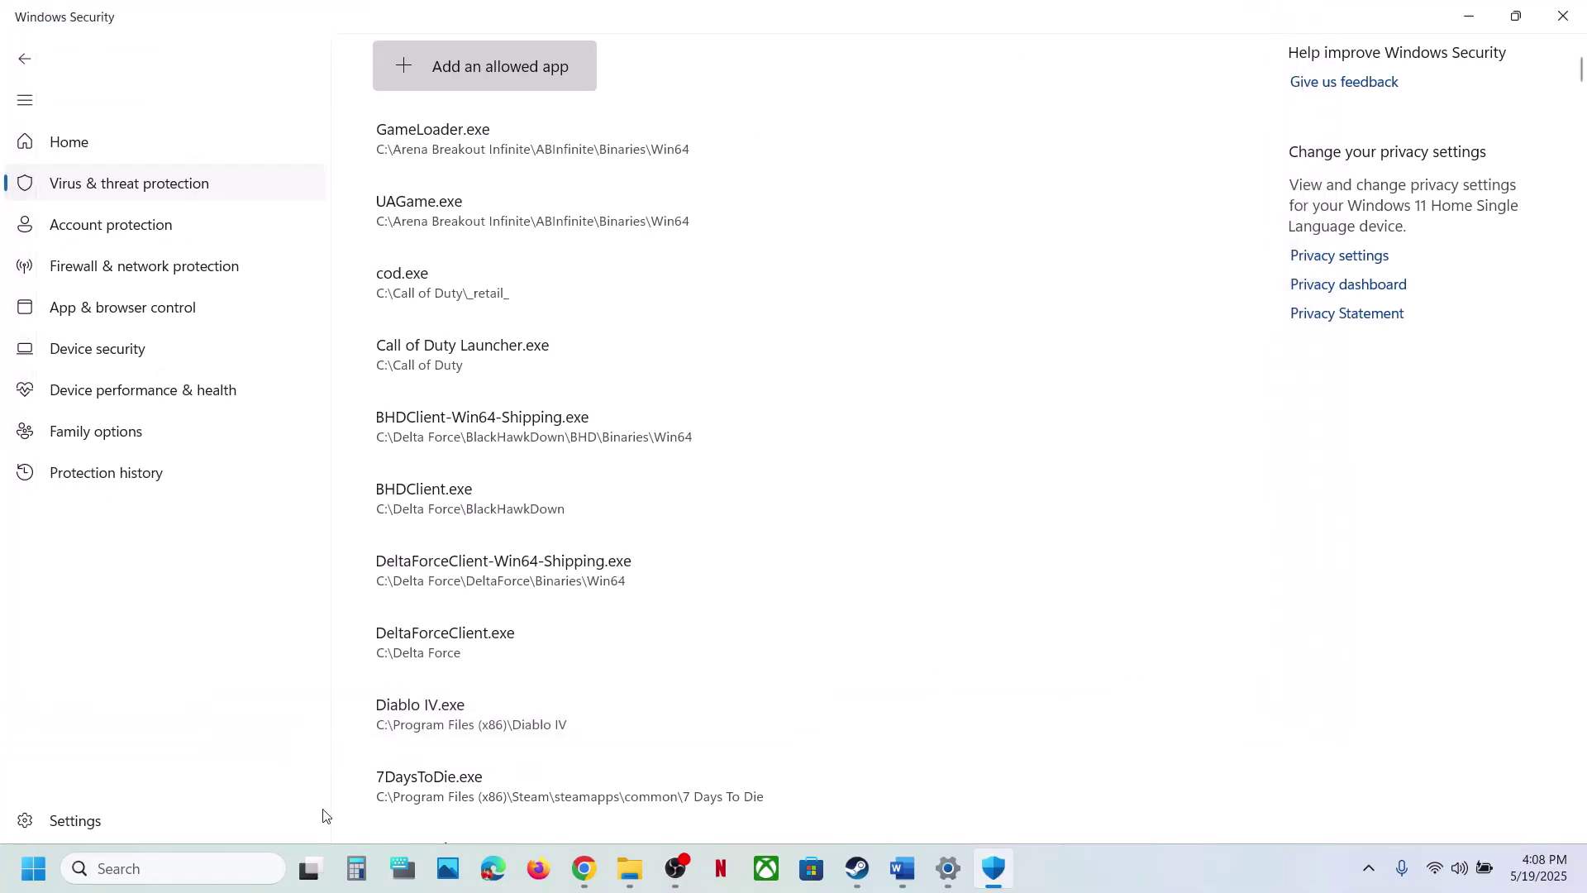
Step: Open the Windows Defender Firewall allowed apps list from Control Panel and unlock its settings for changes
click(176, 874)
text(control)
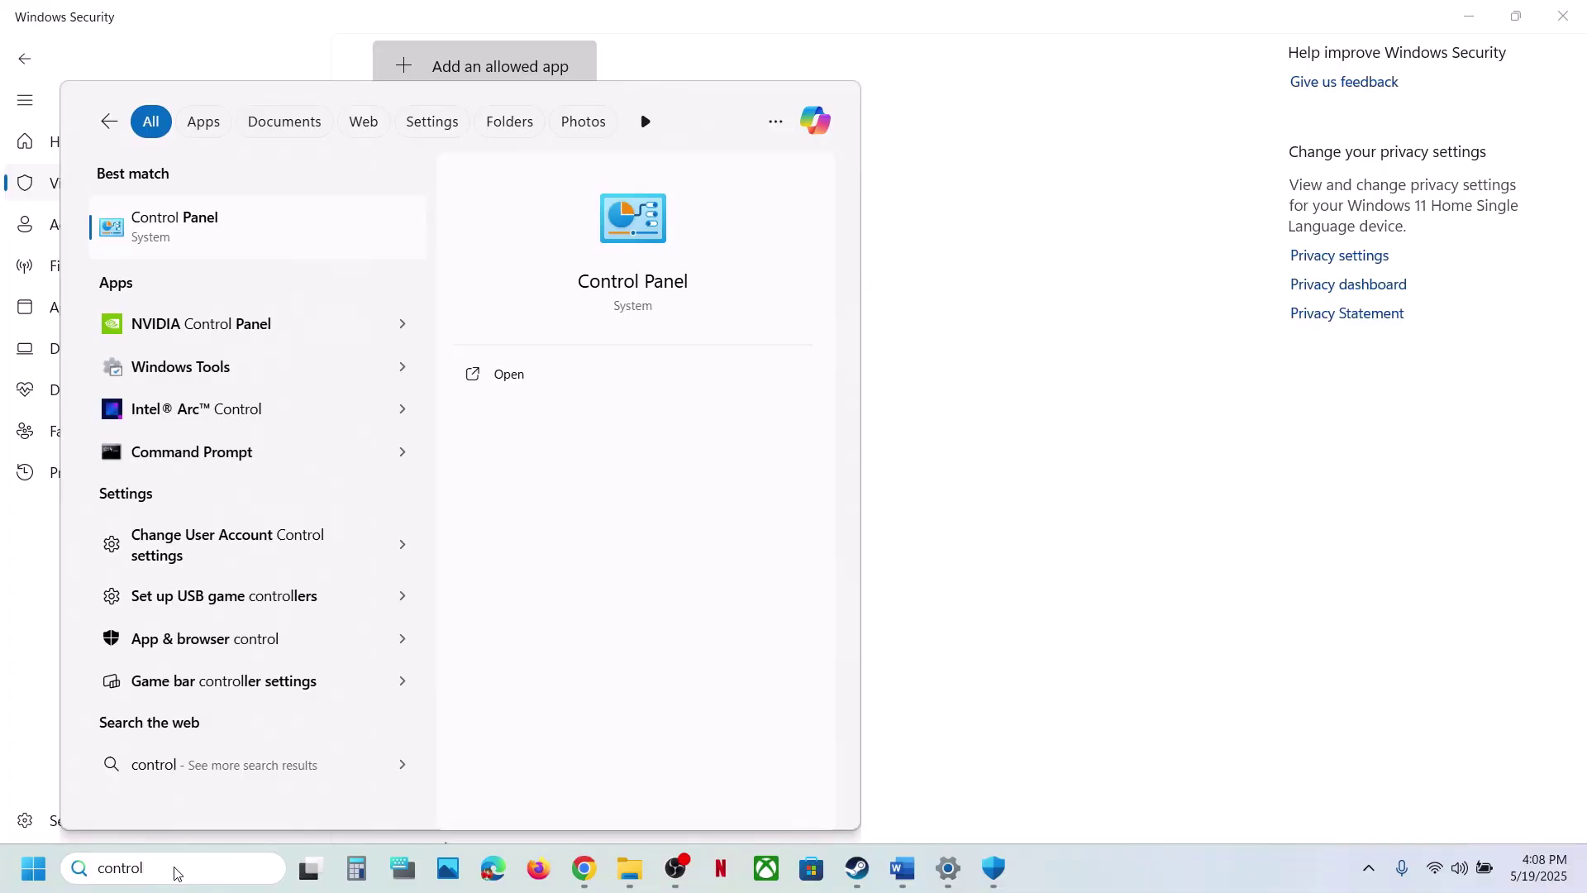
key(Escape)
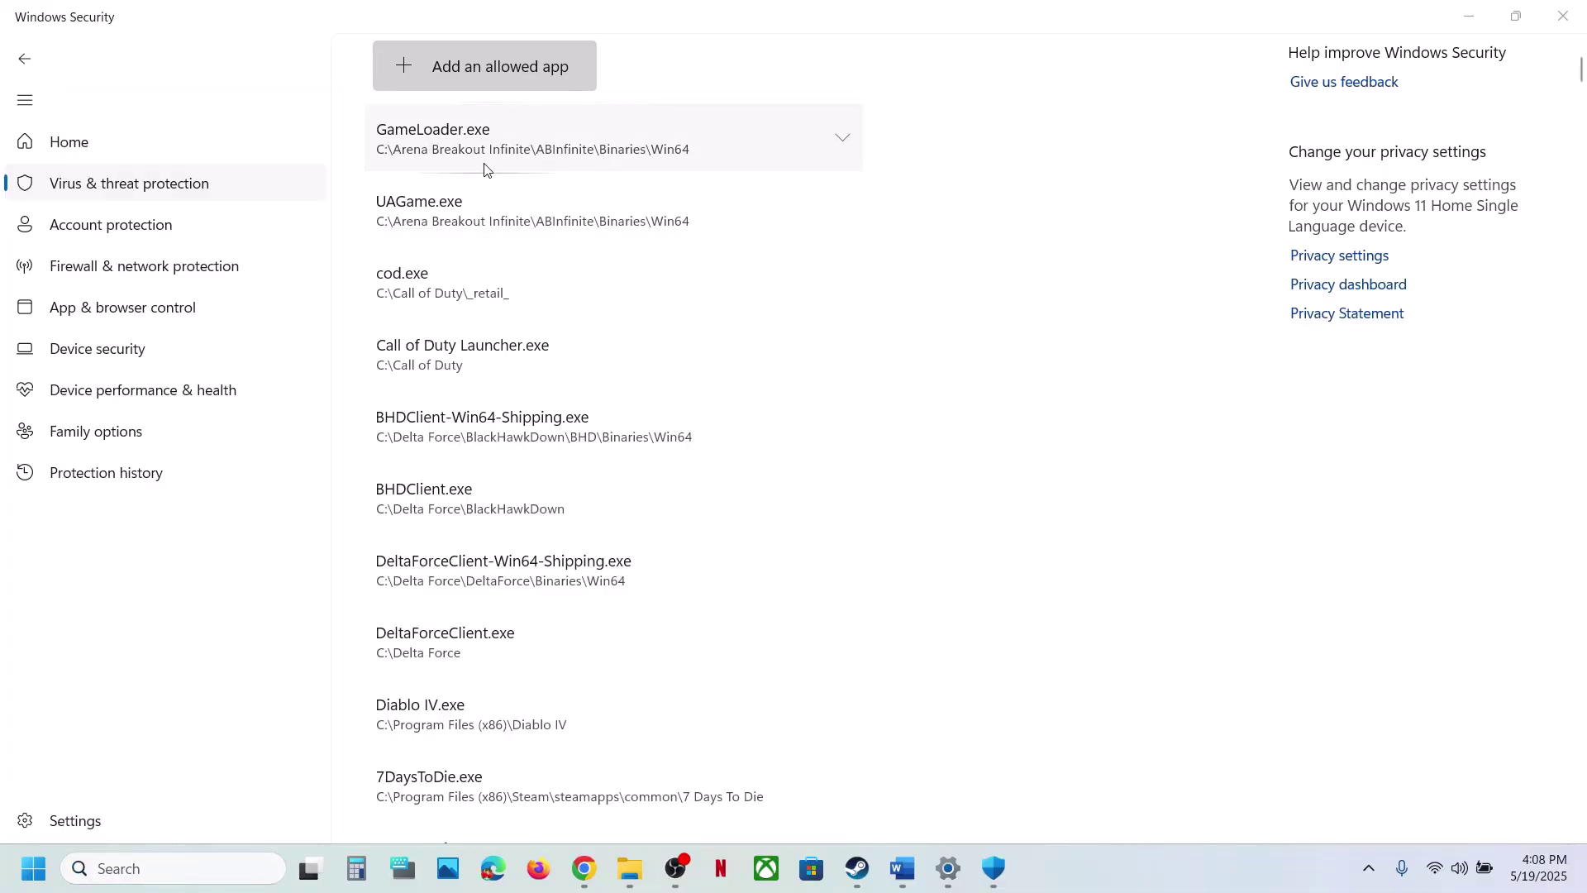
click(500, 330)
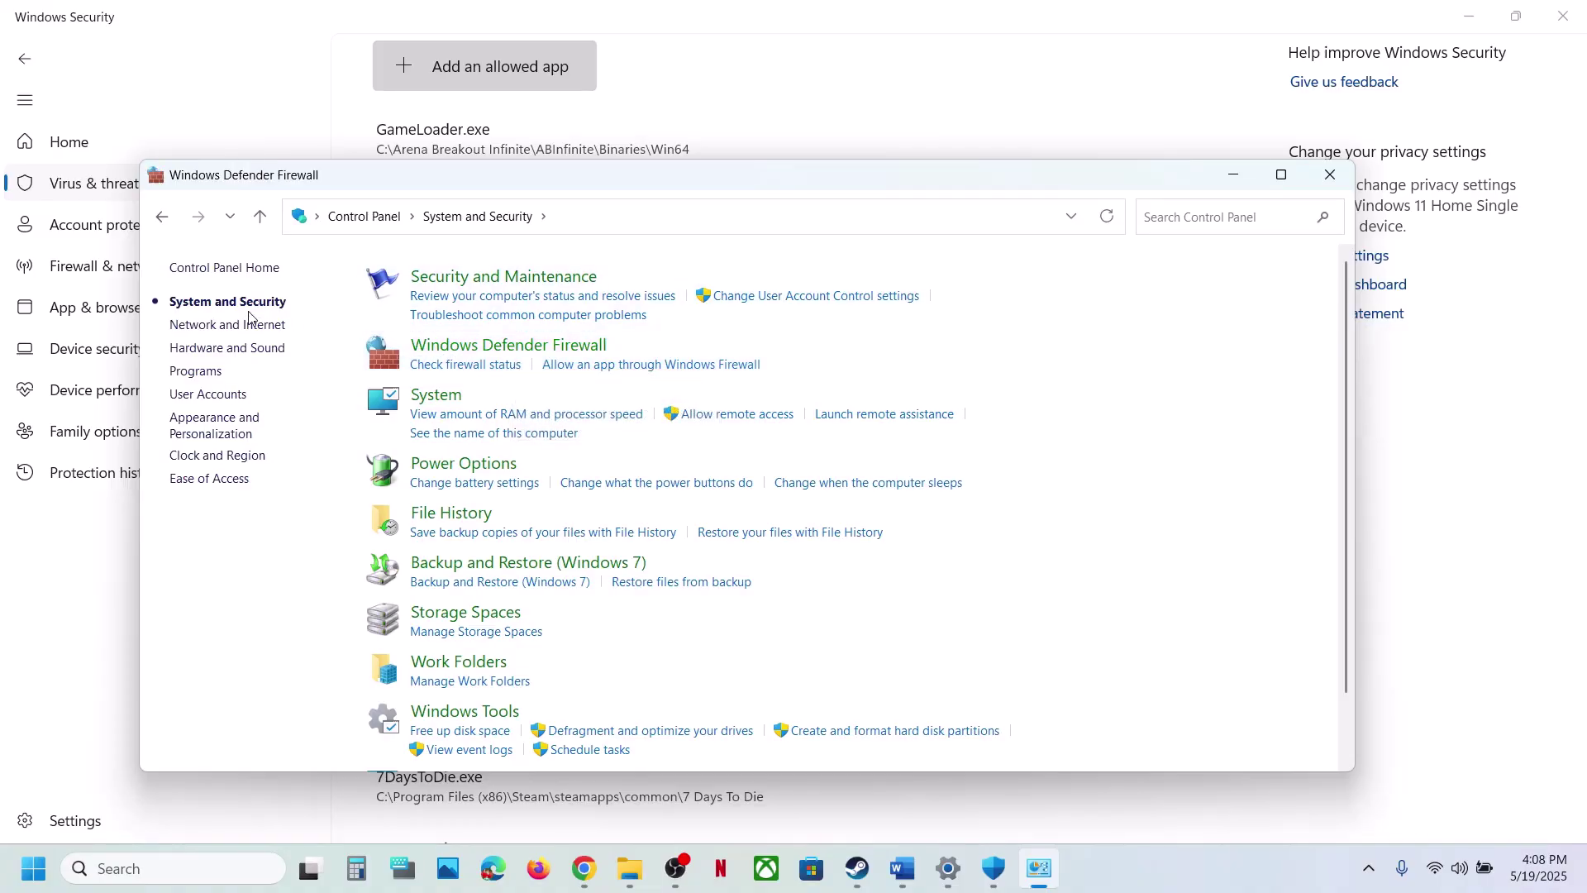
click(289, 323)
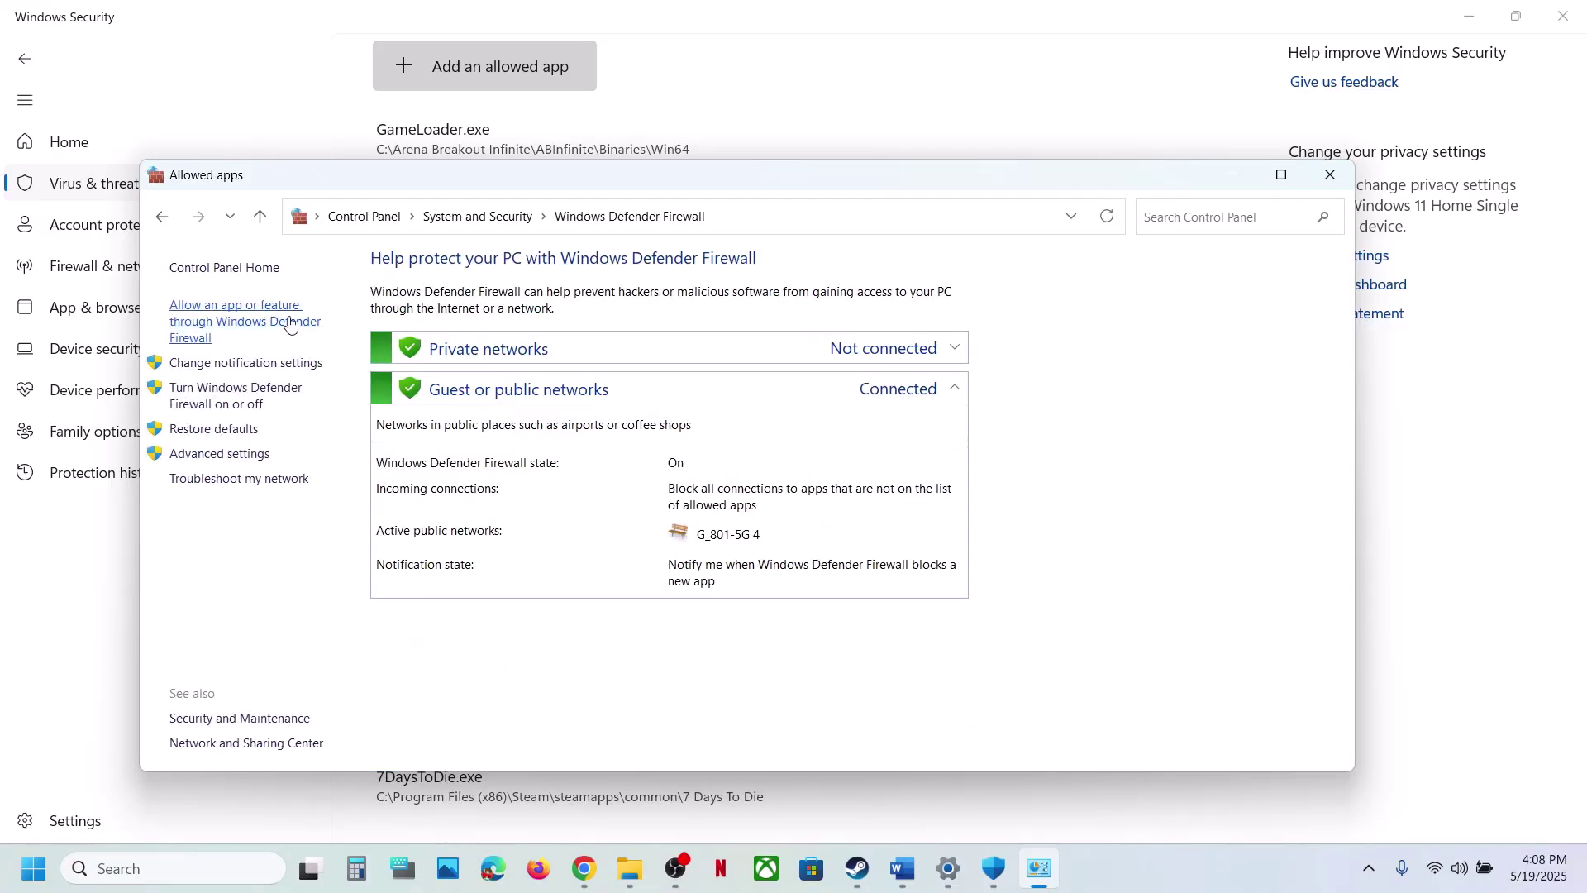
click(1024, 326)
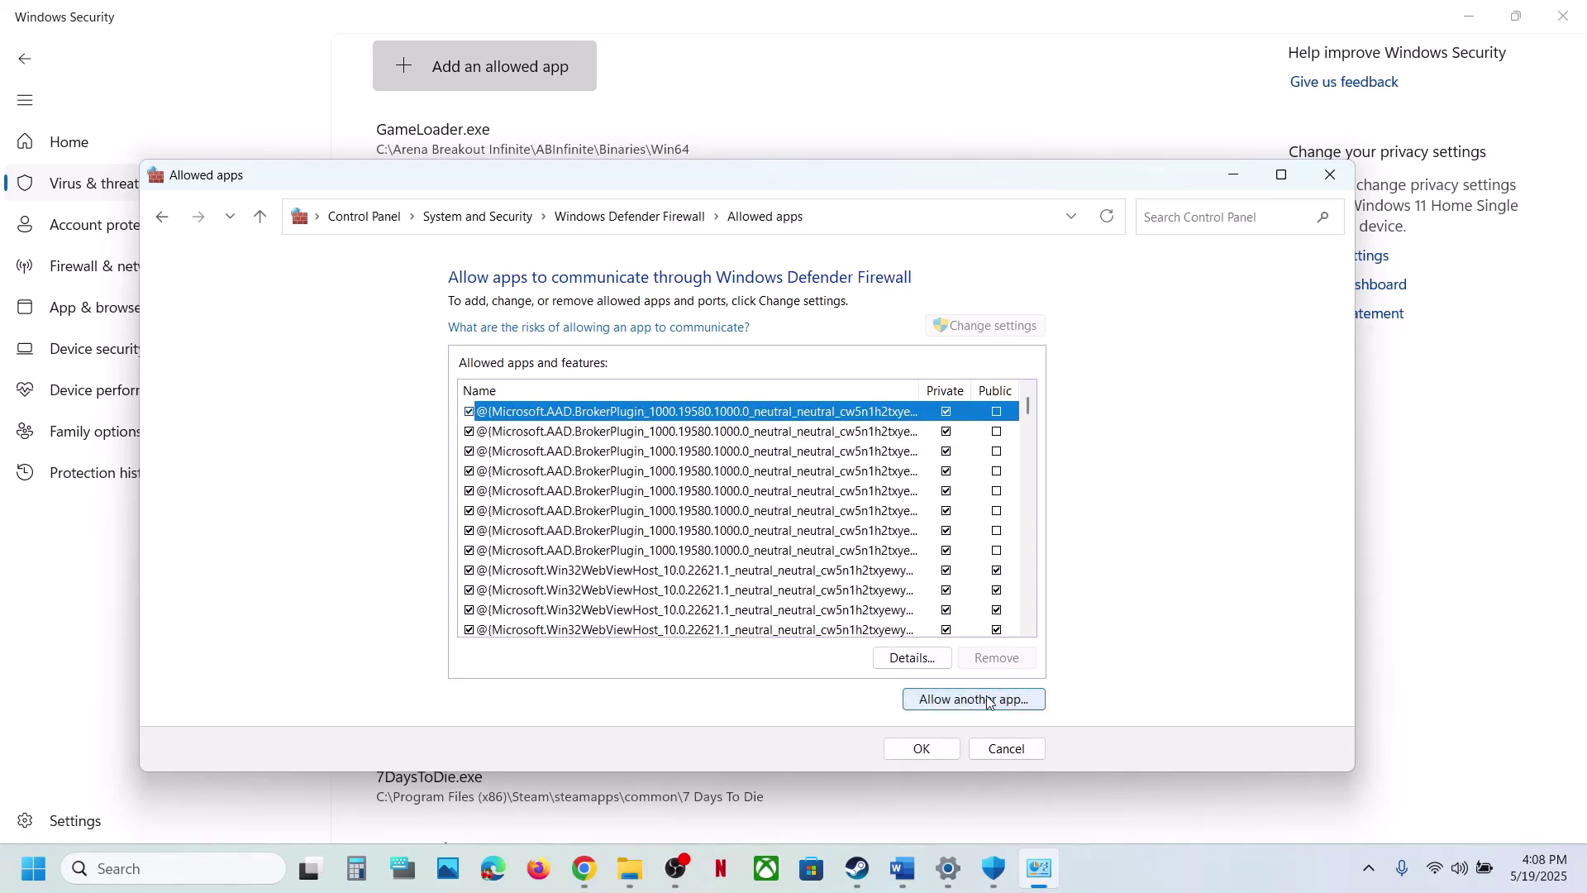
Step: Add the witcher3 application from steamapps\common\The Witcher 3\bin\x64 to the apps allowed through Windows Defender Firewall
click(984, 700)
click(887, 579)
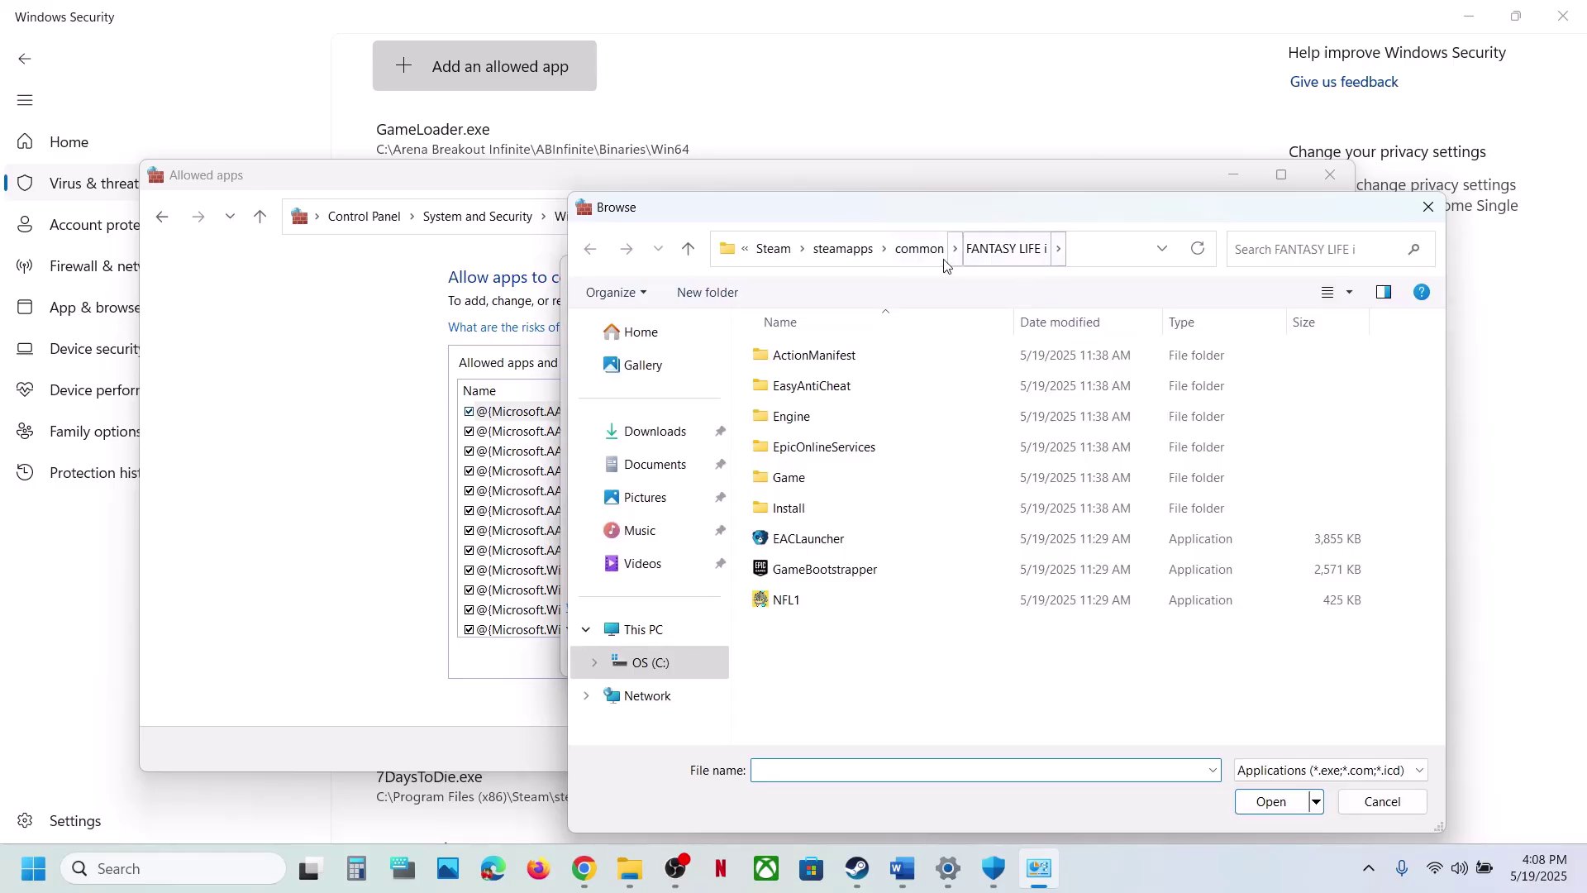
click(929, 251)
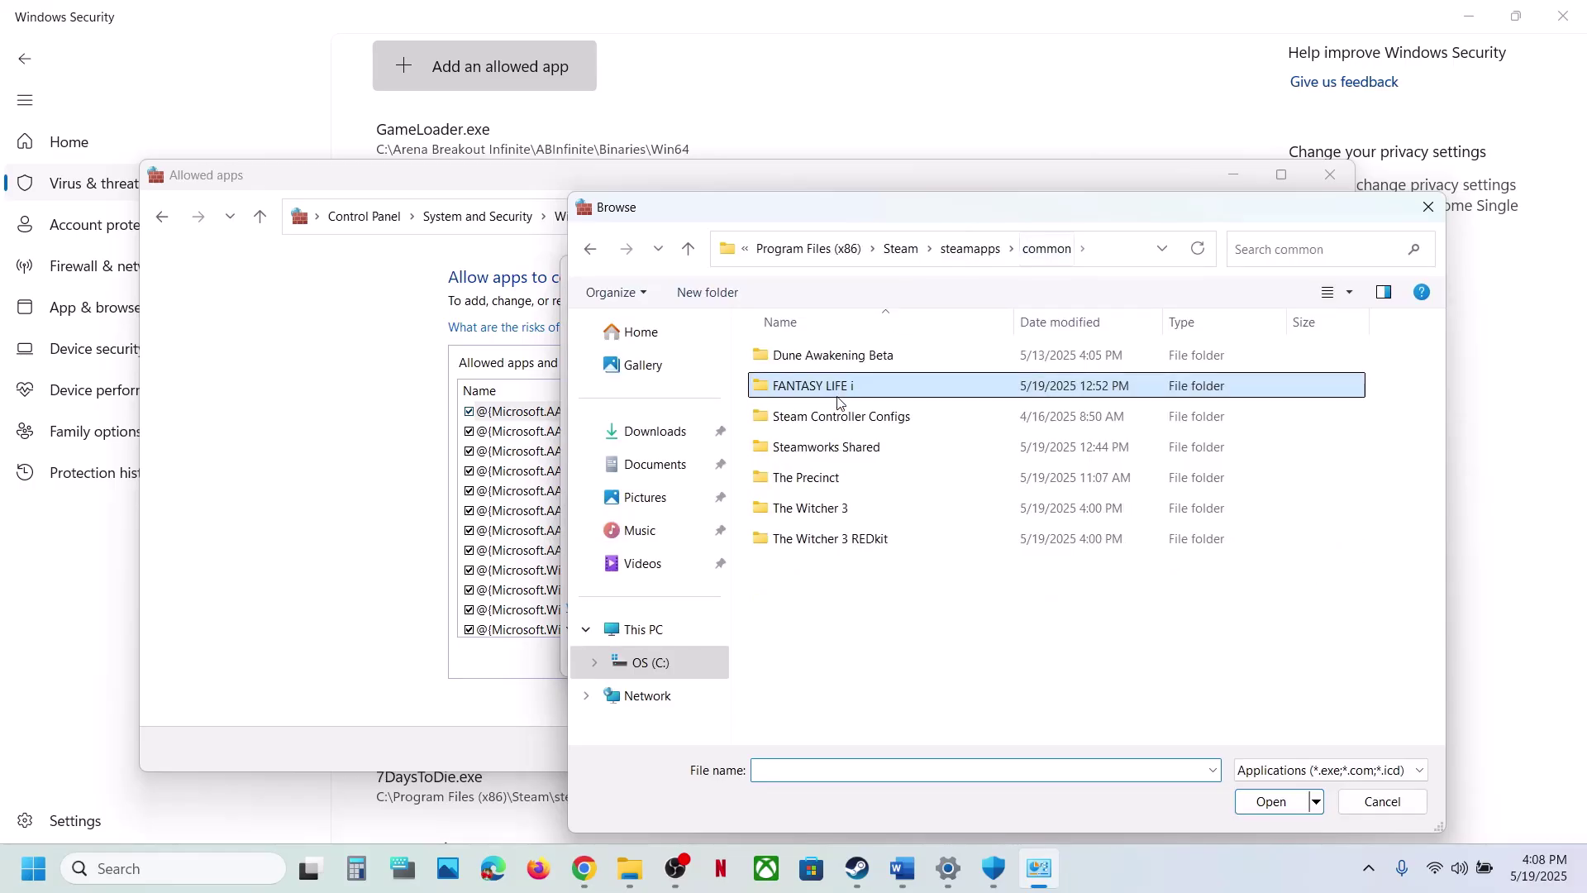
click(814, 507)
double_click(815, 507)
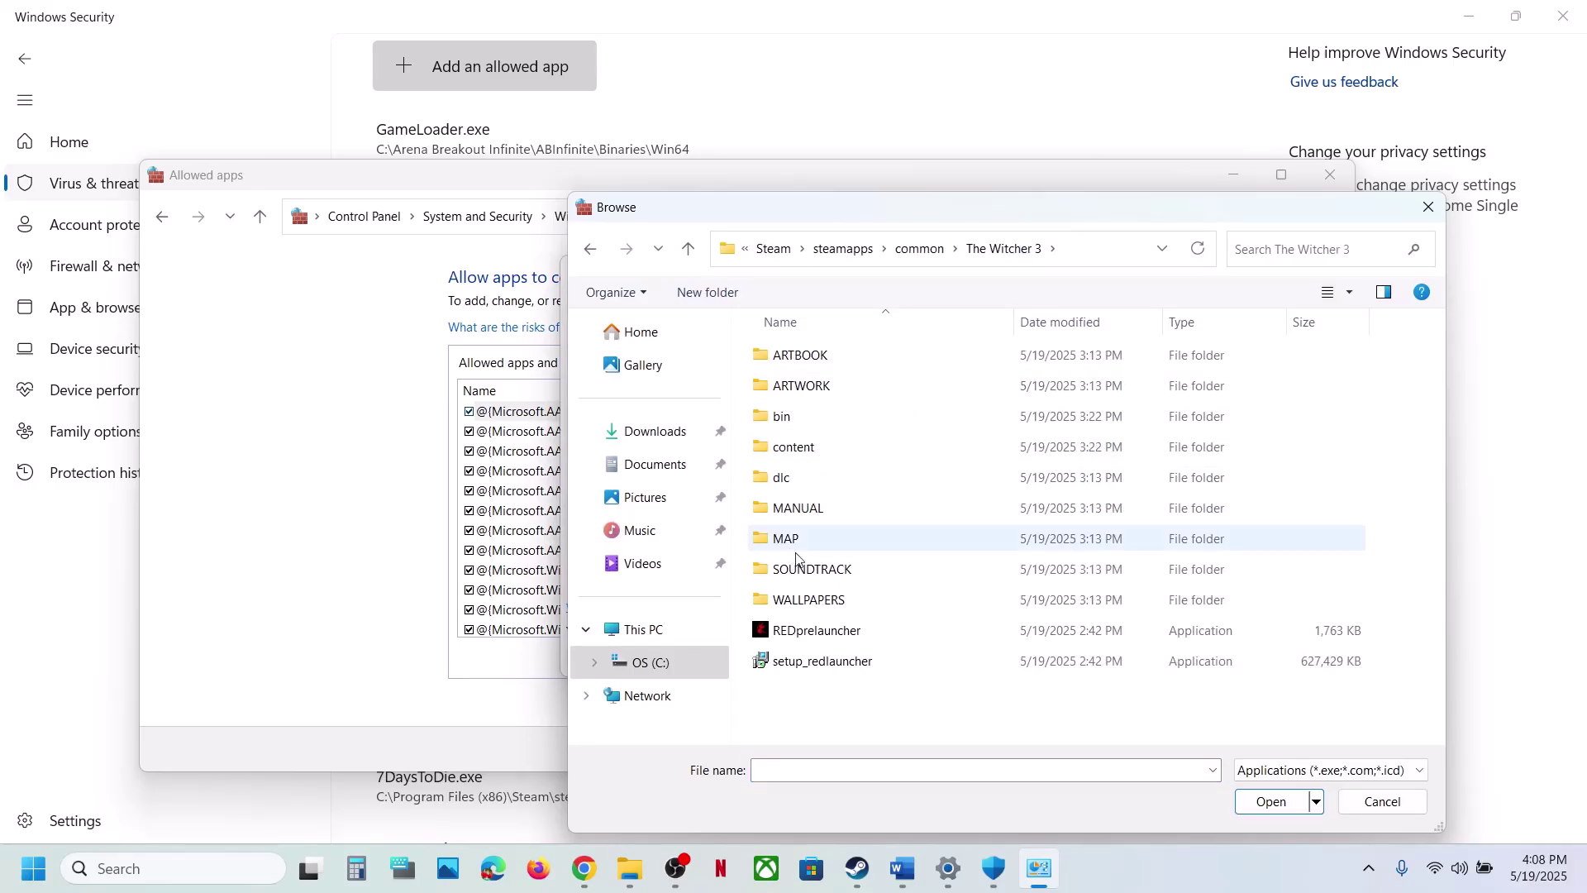
double_click(781, 417)
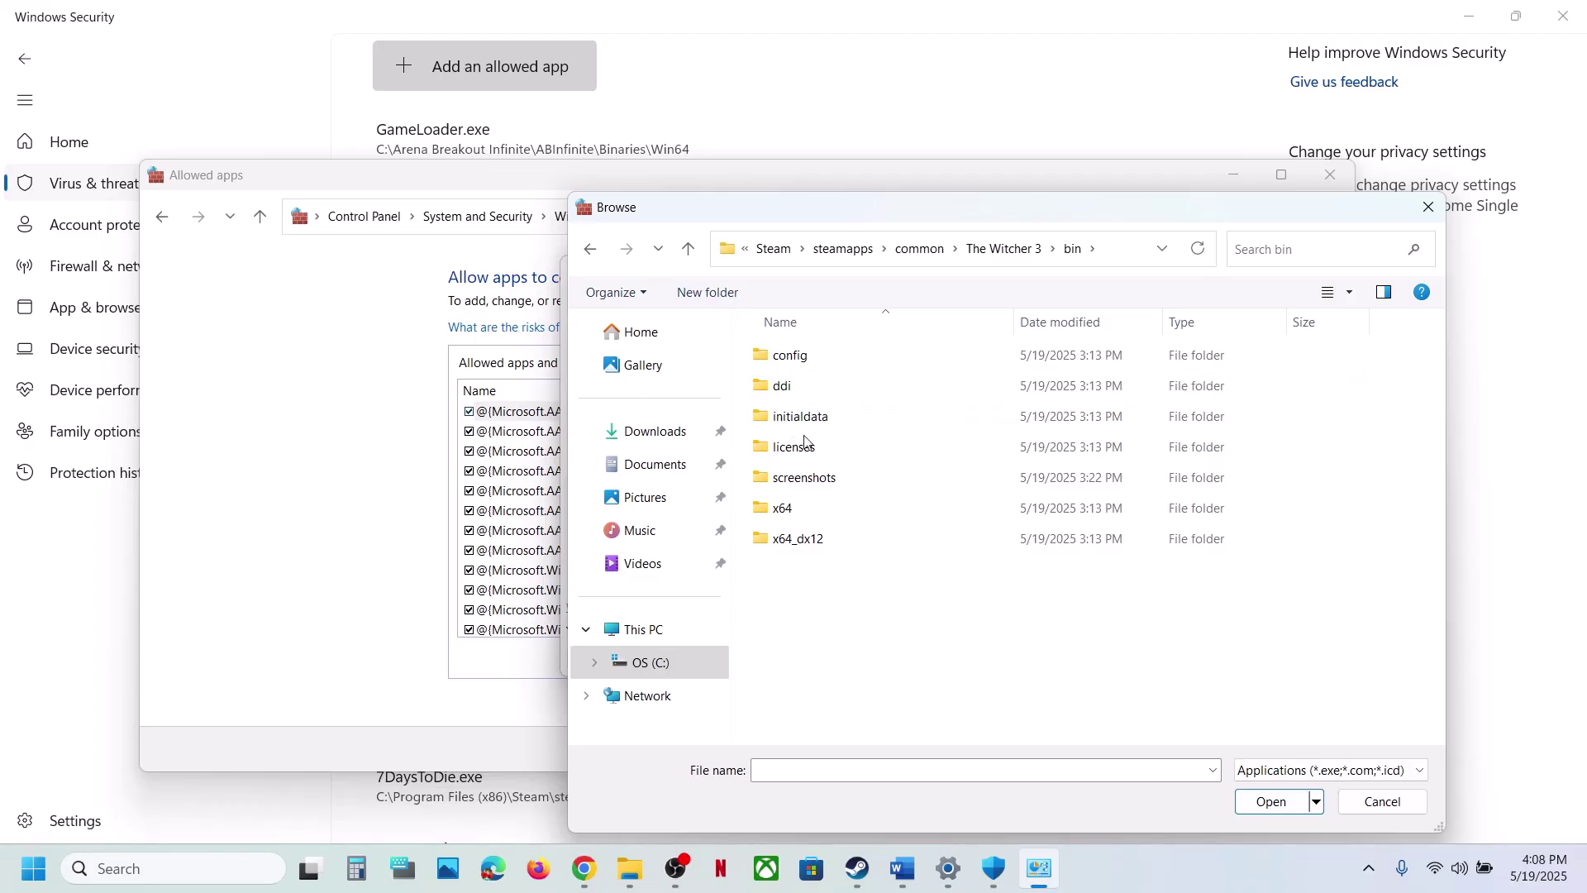
double_click(792, 515)
click(808, 392)
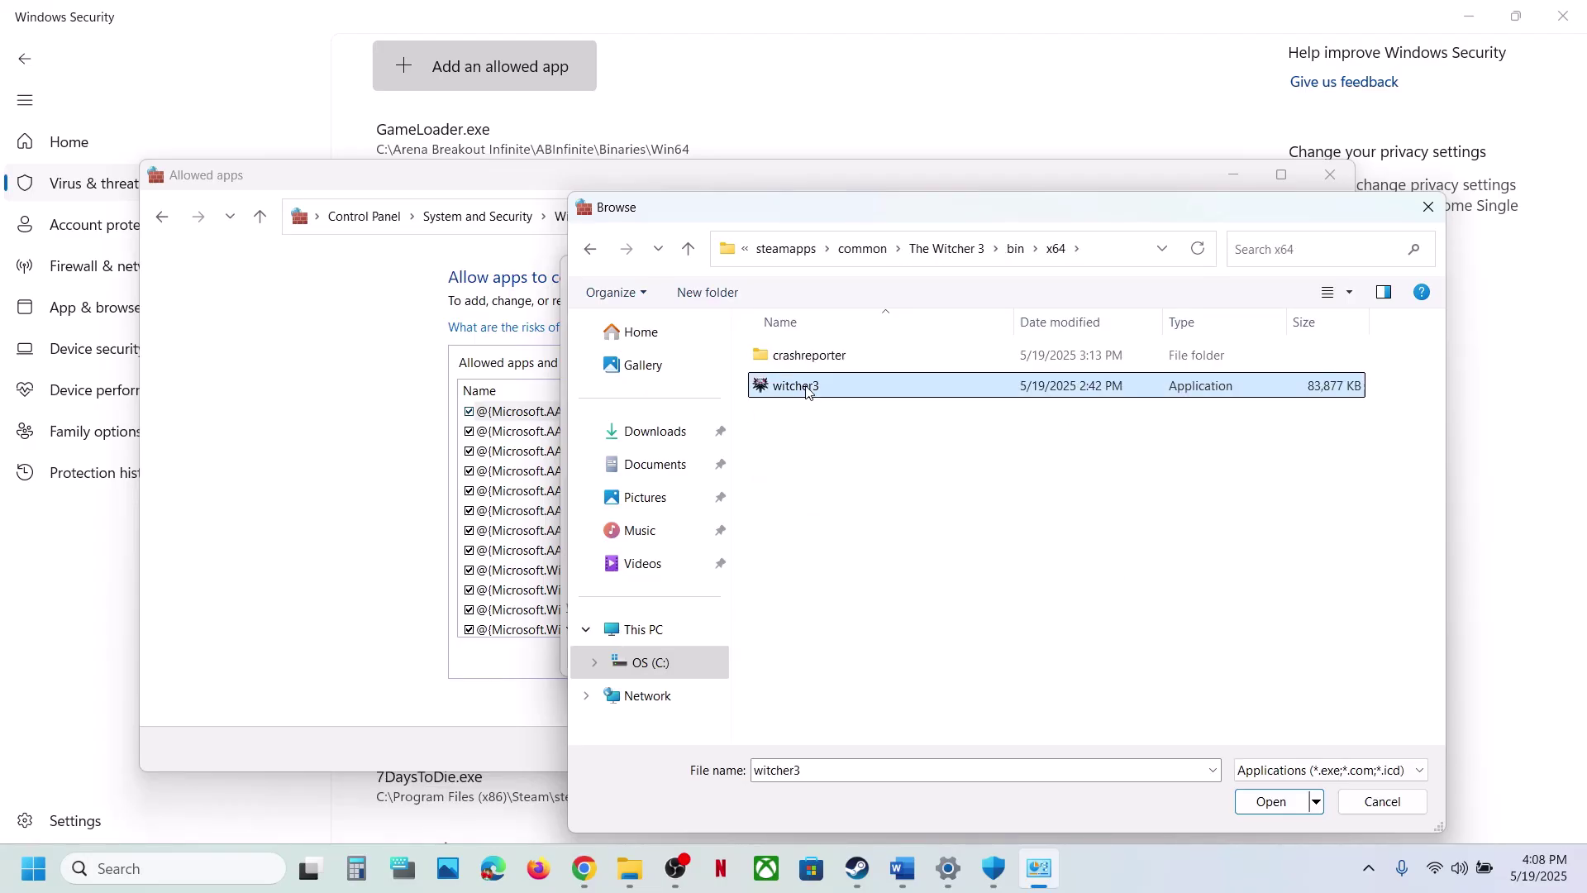
click(1251, 803)
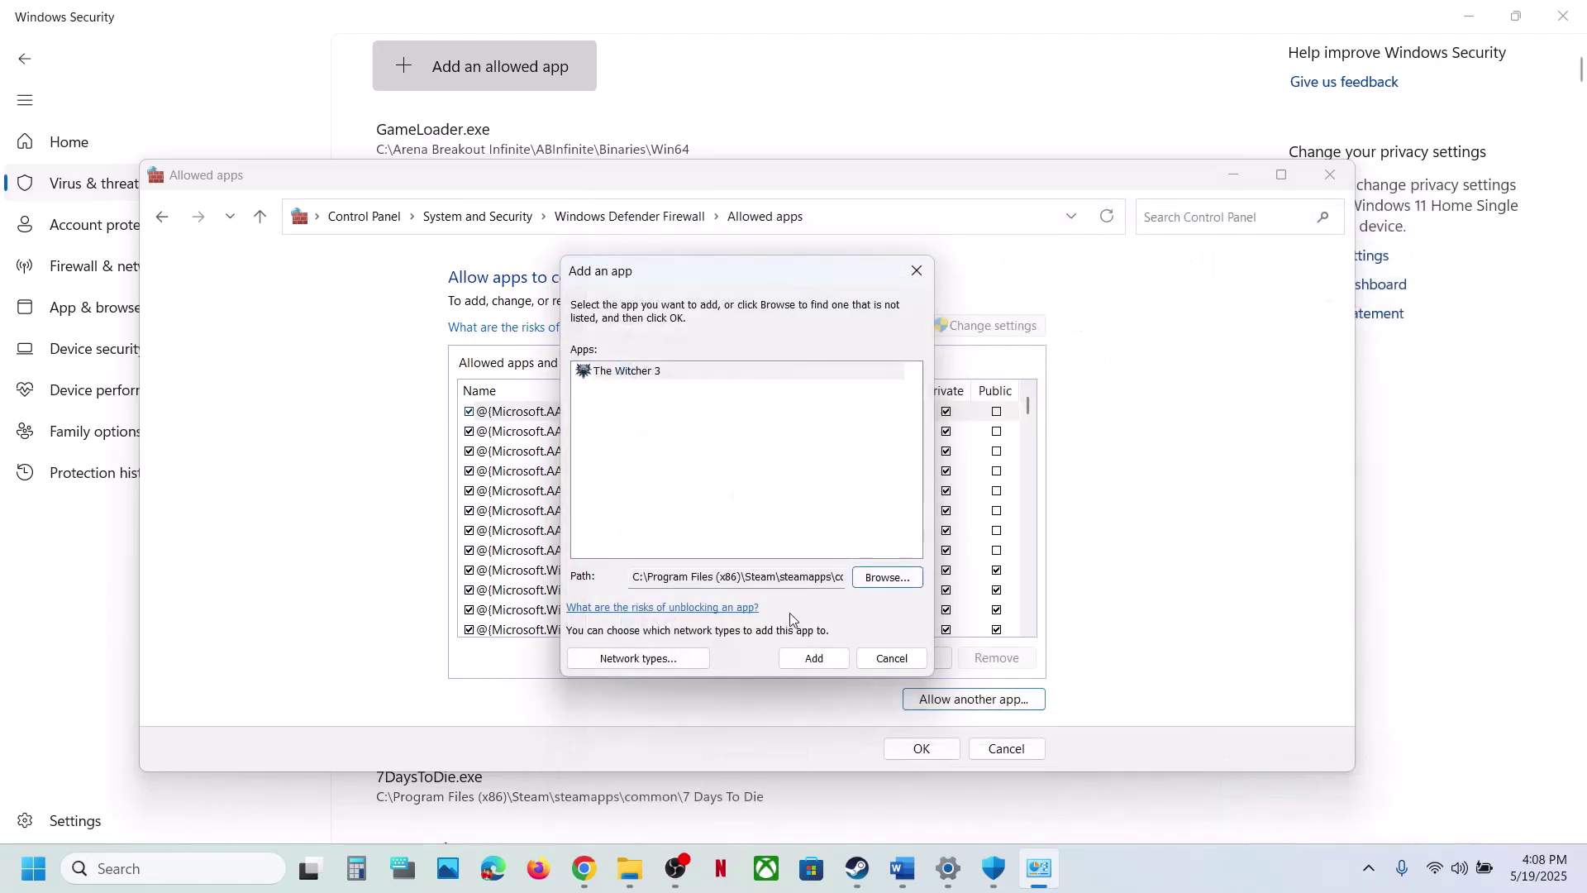
click(802, 659)
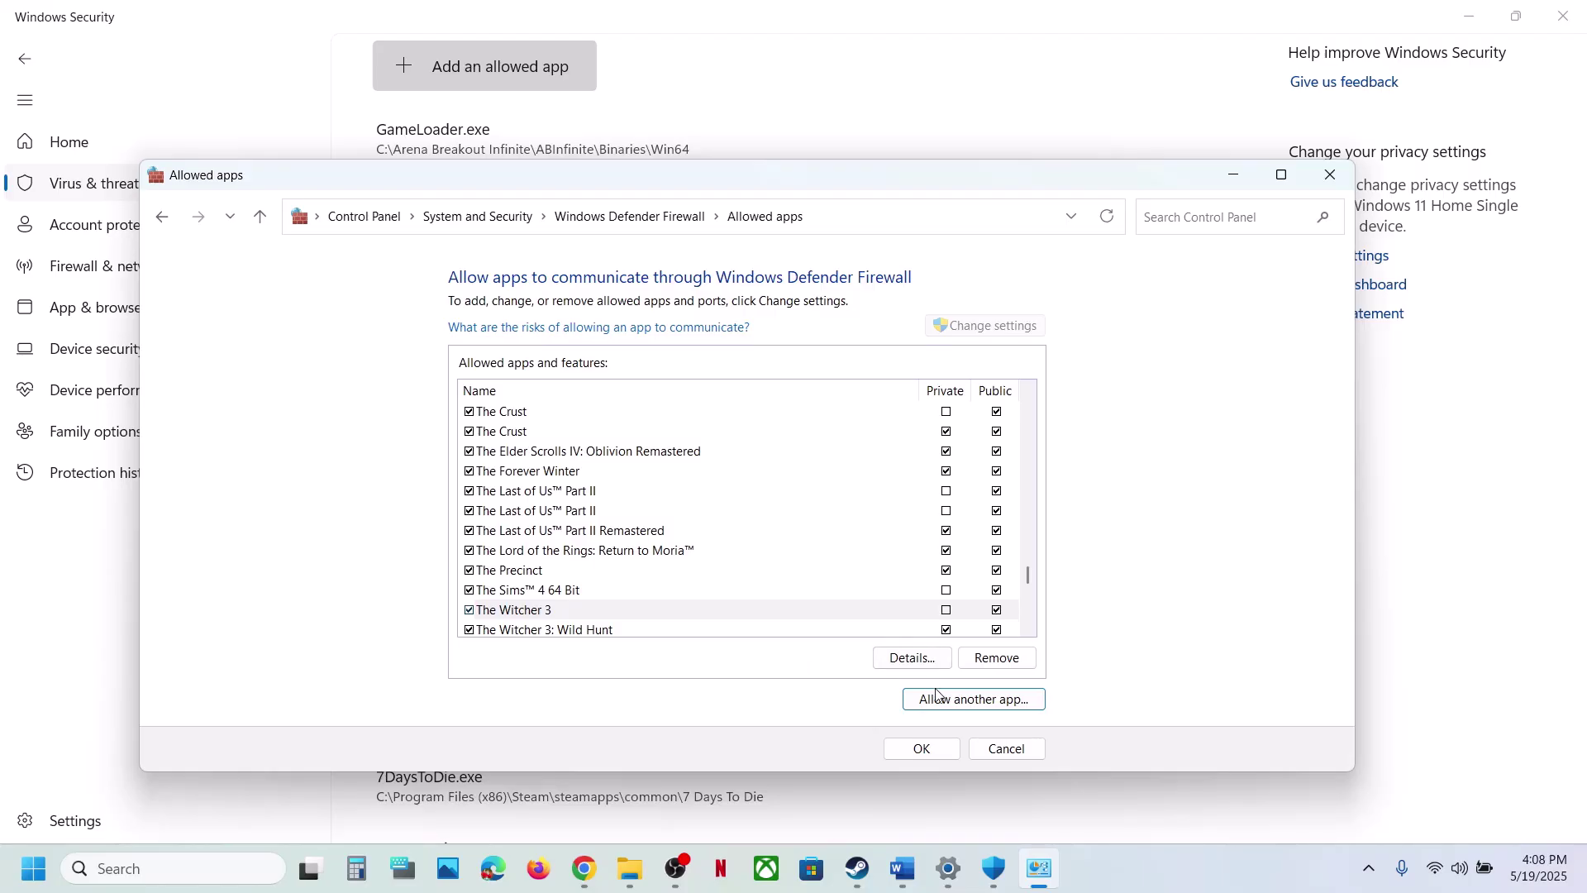
Step: Allow the witcher3 application from the bin\x64_dx12 folder through the firewall as well and check its entry in the list
click(960, 701)
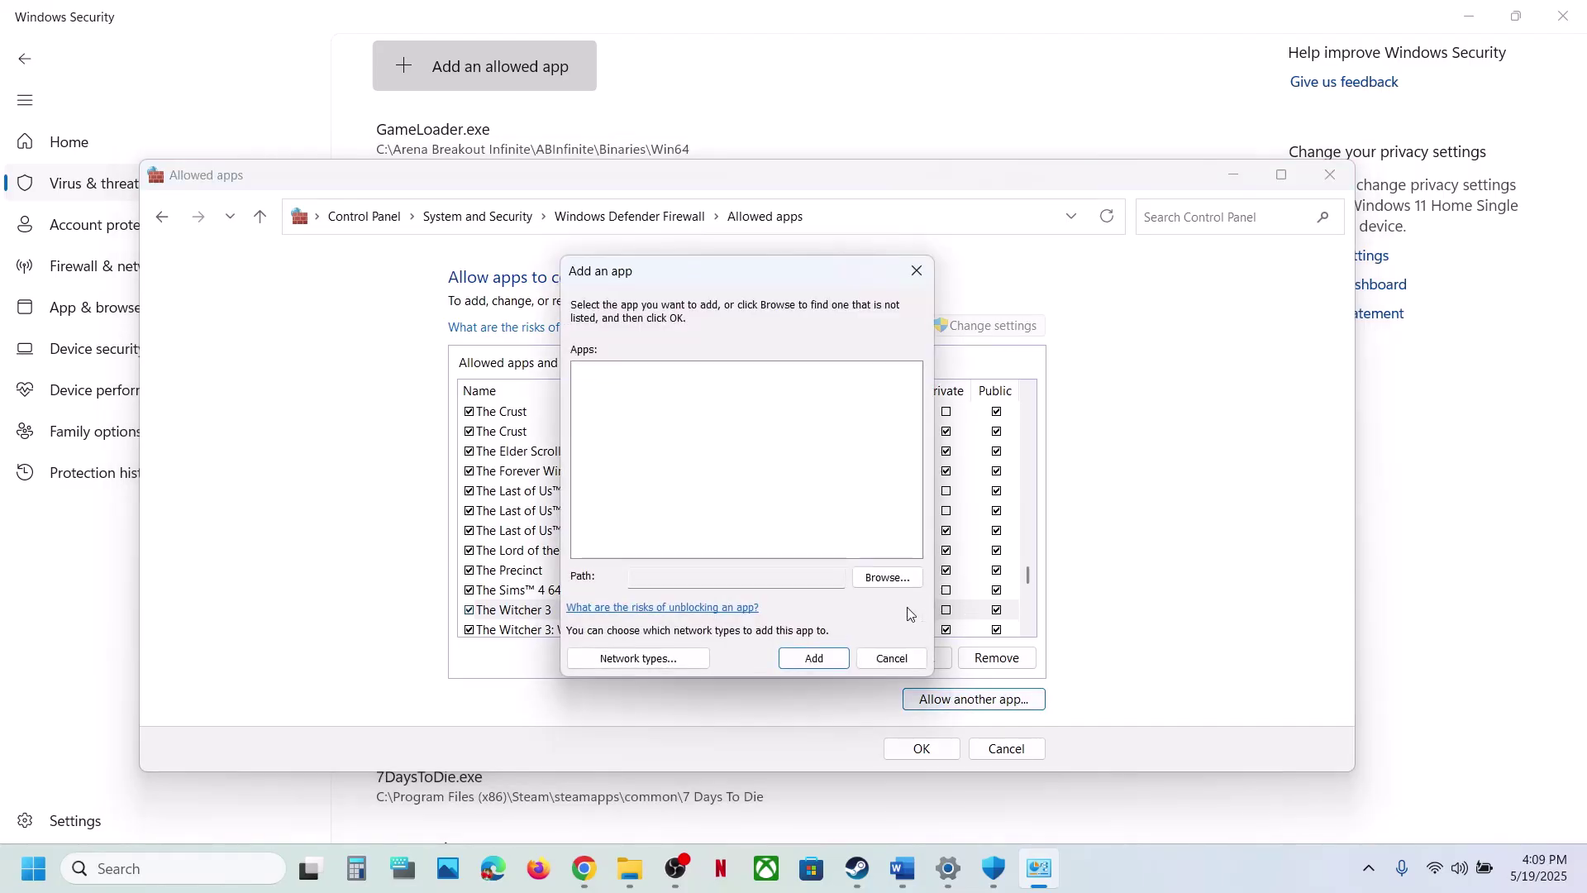
click(905, 585)
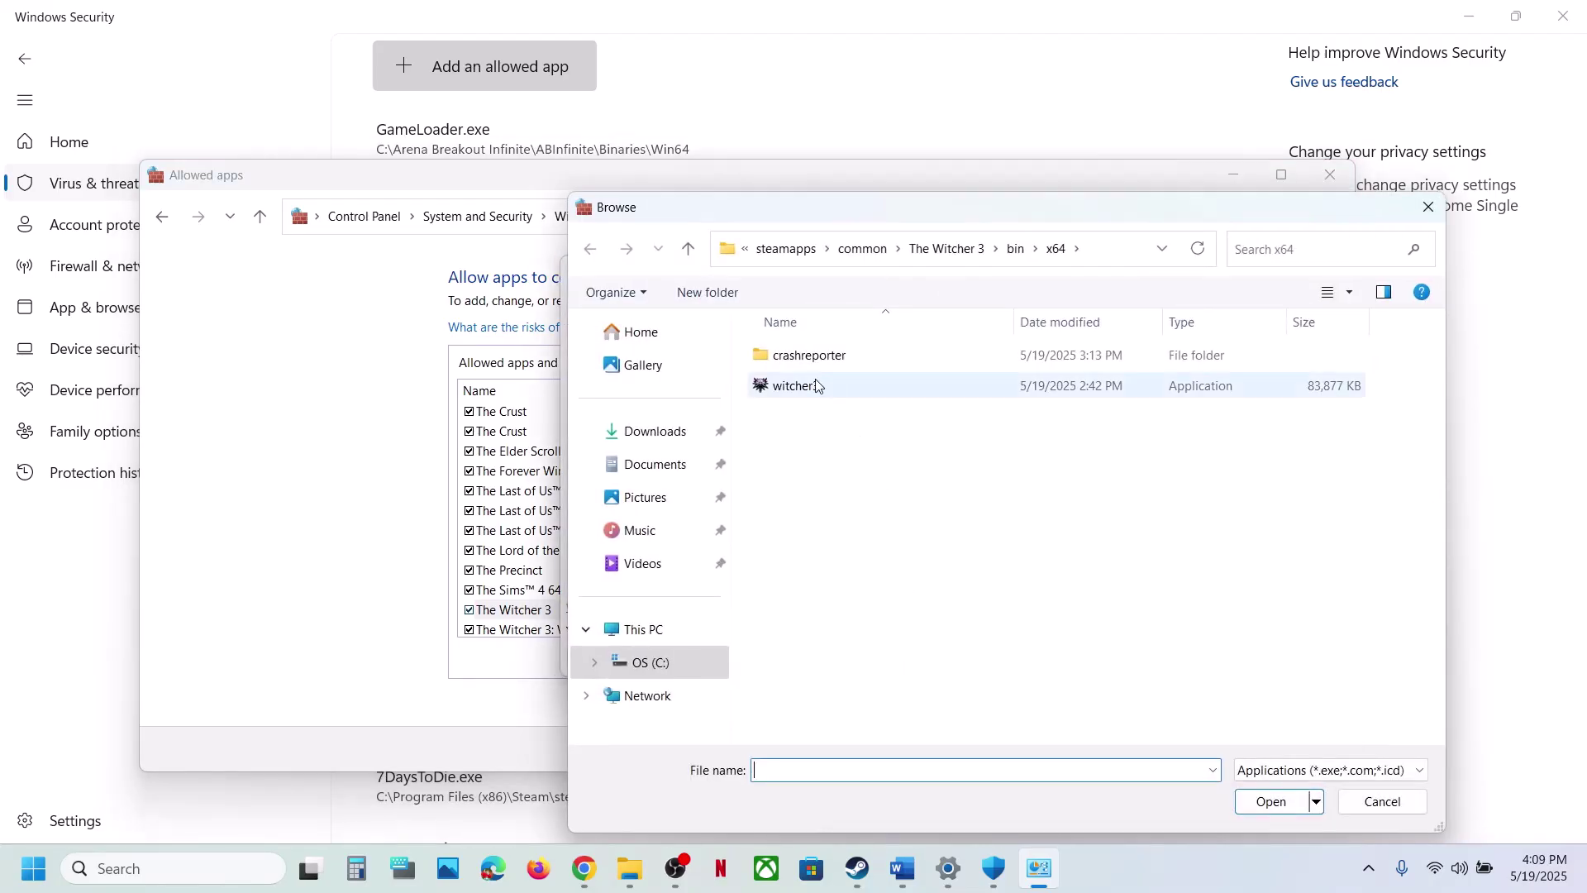
click(688, 249)
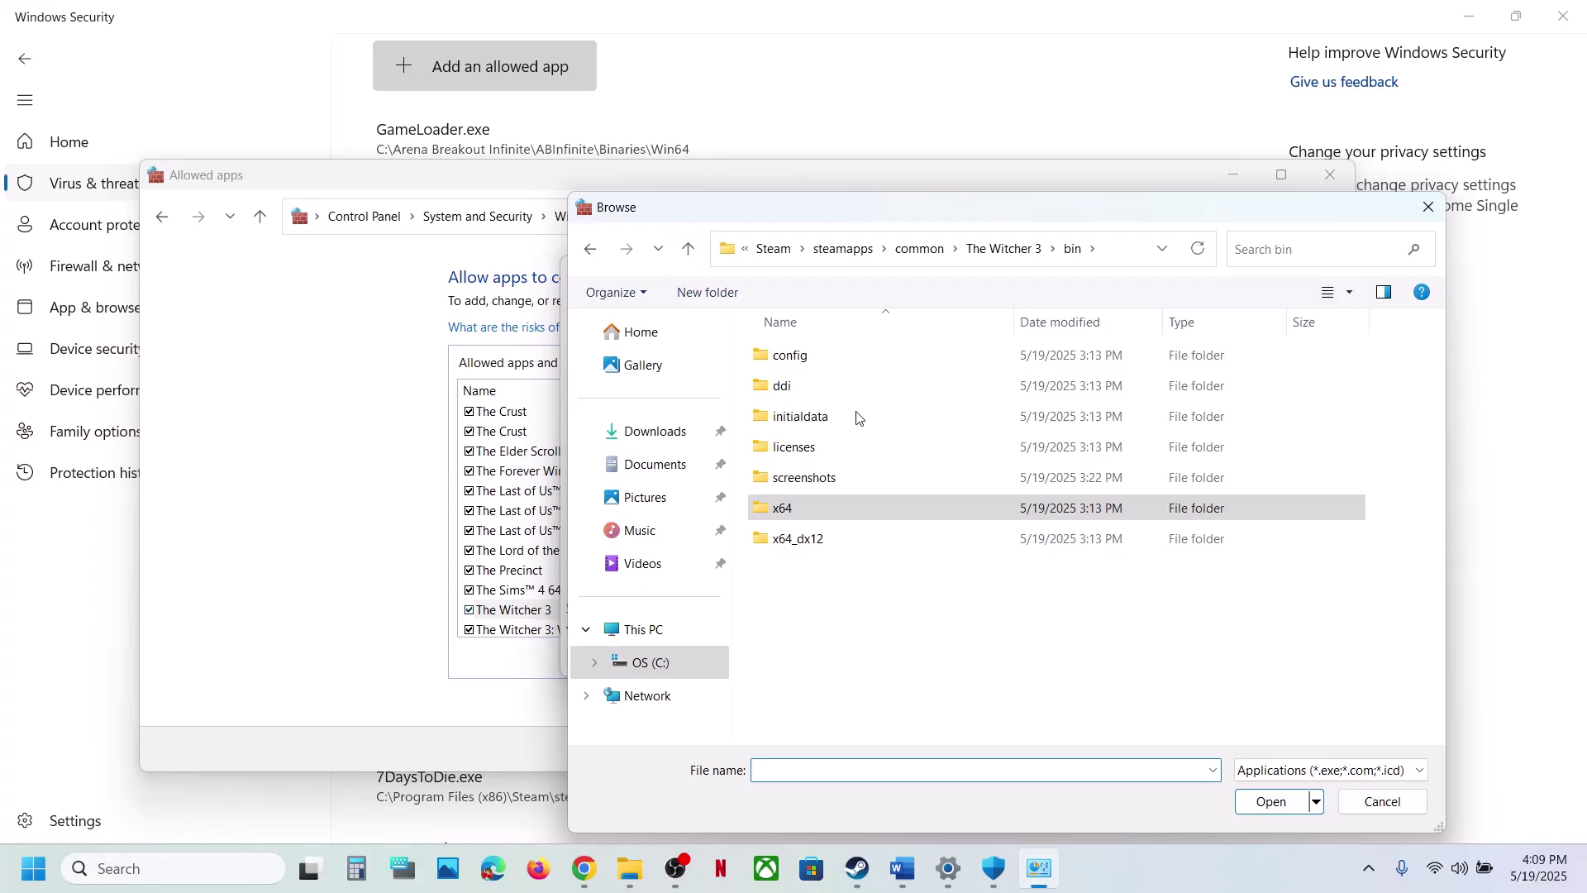
double_click(797, 538)
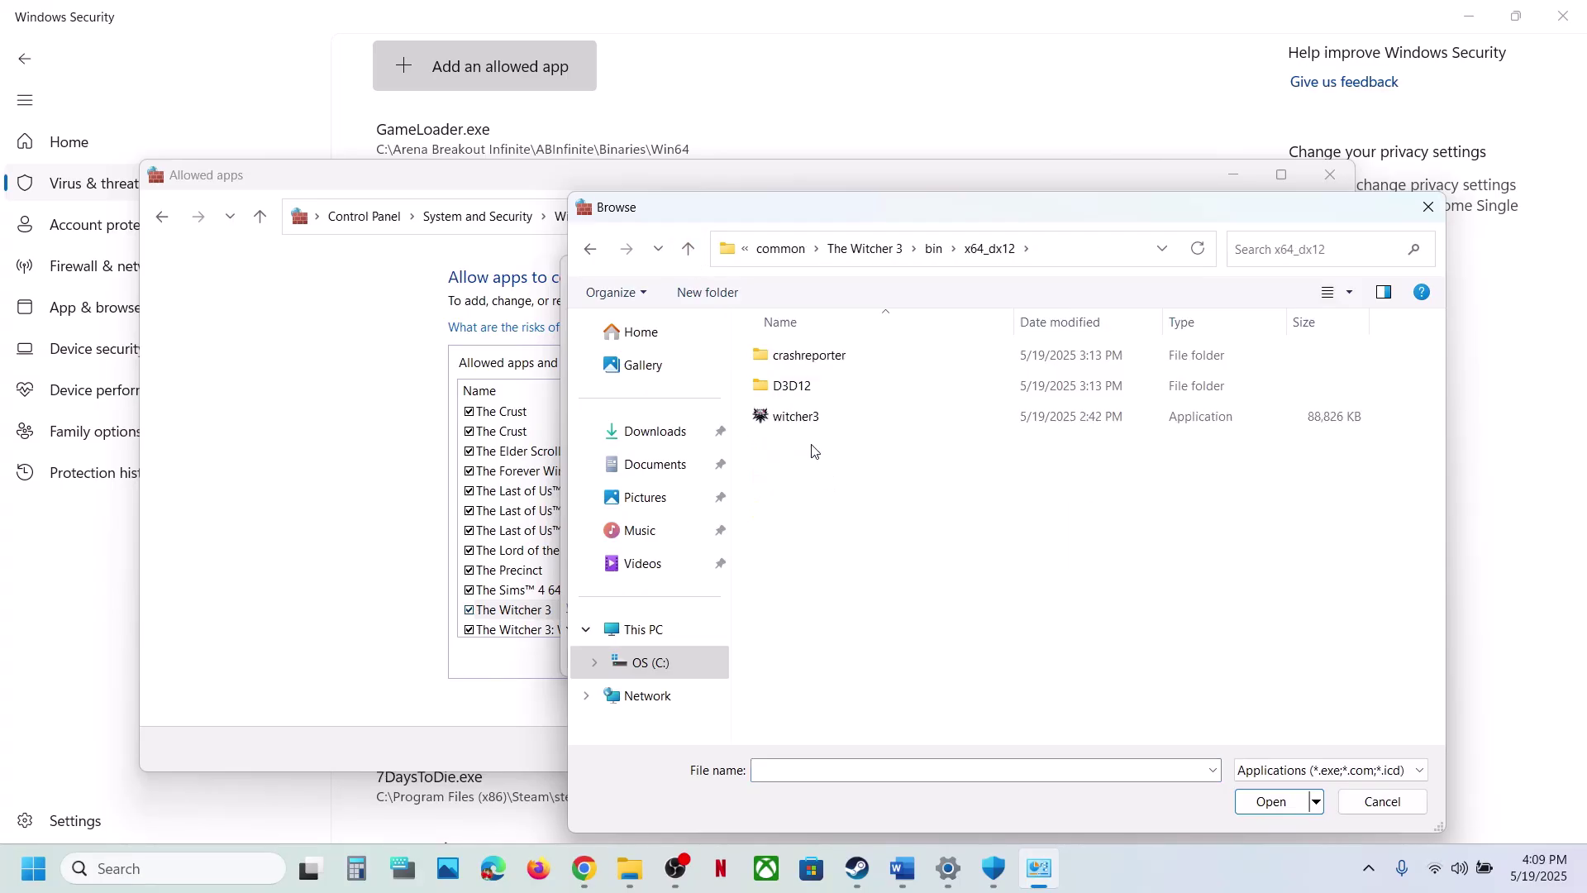
click(797, 420)
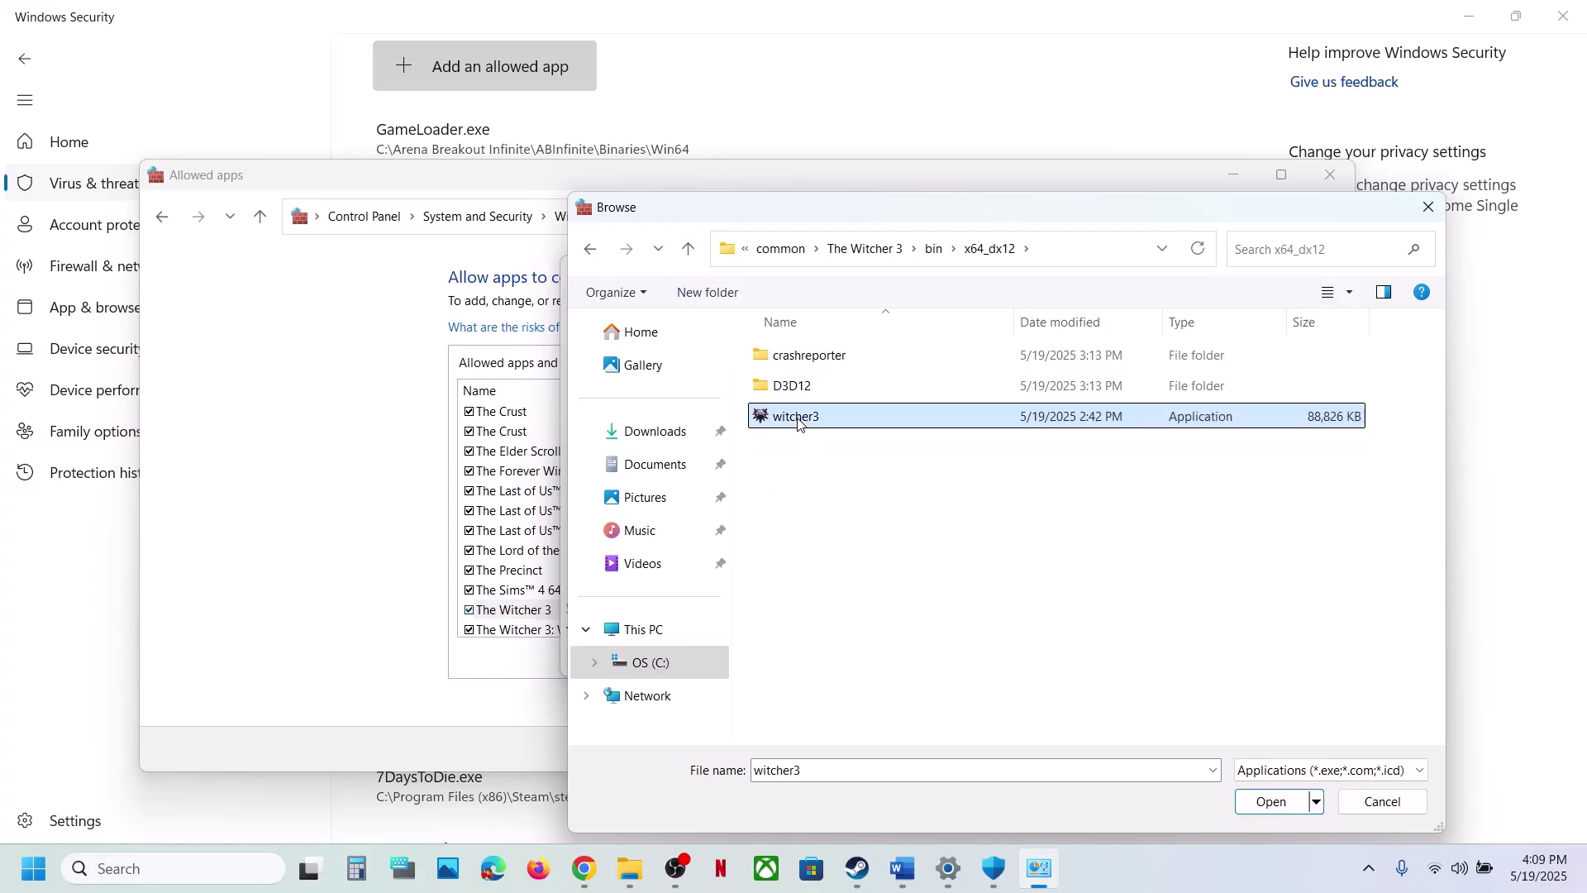
click(1263, 801)
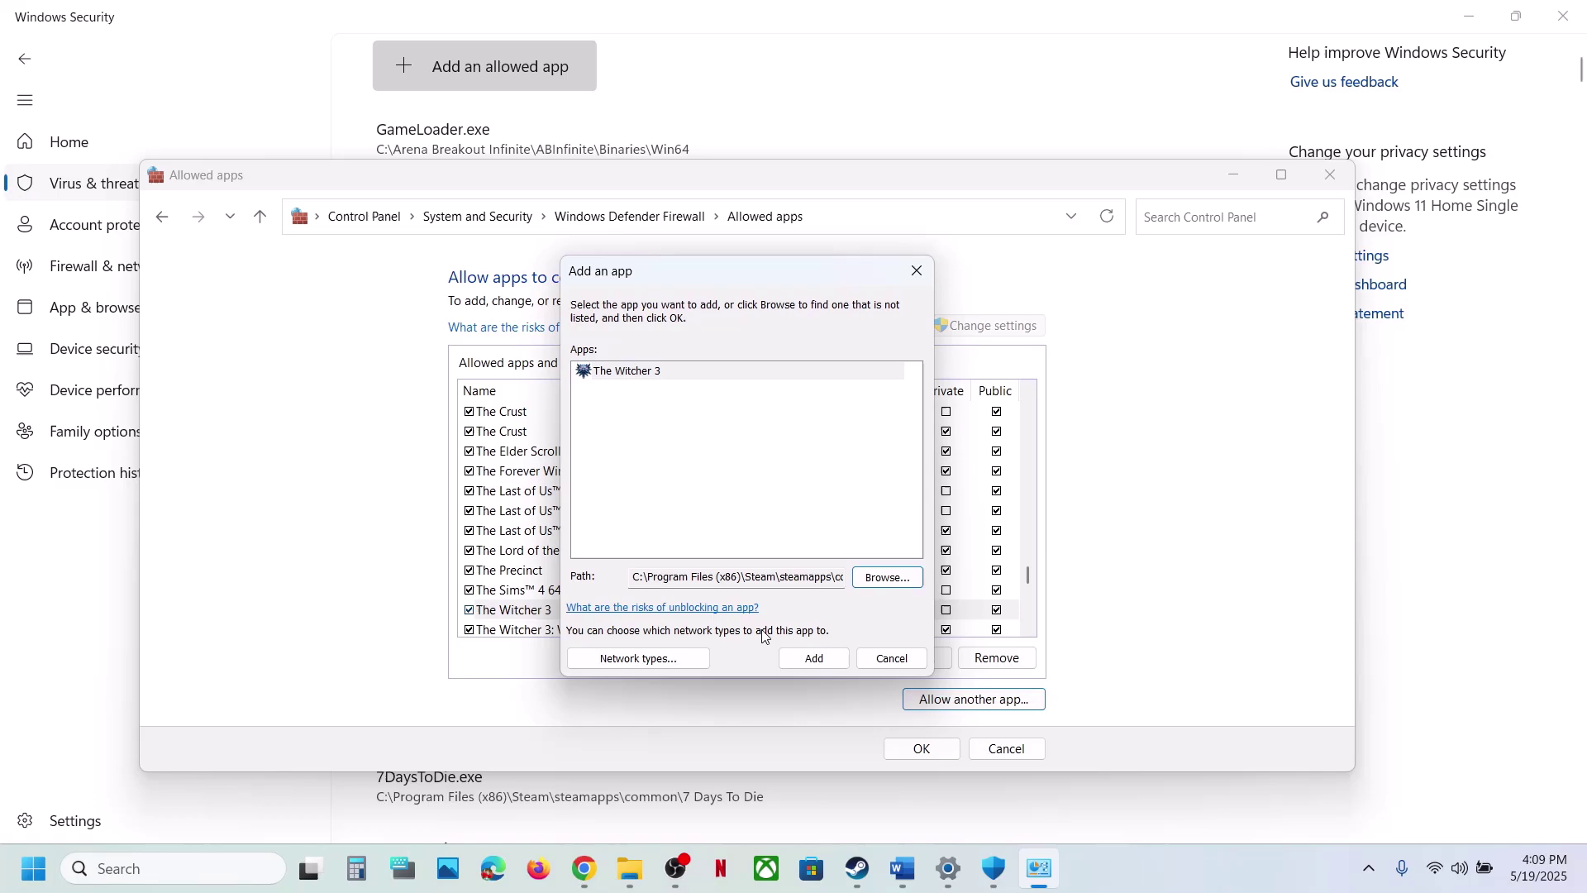
click(796, 662)
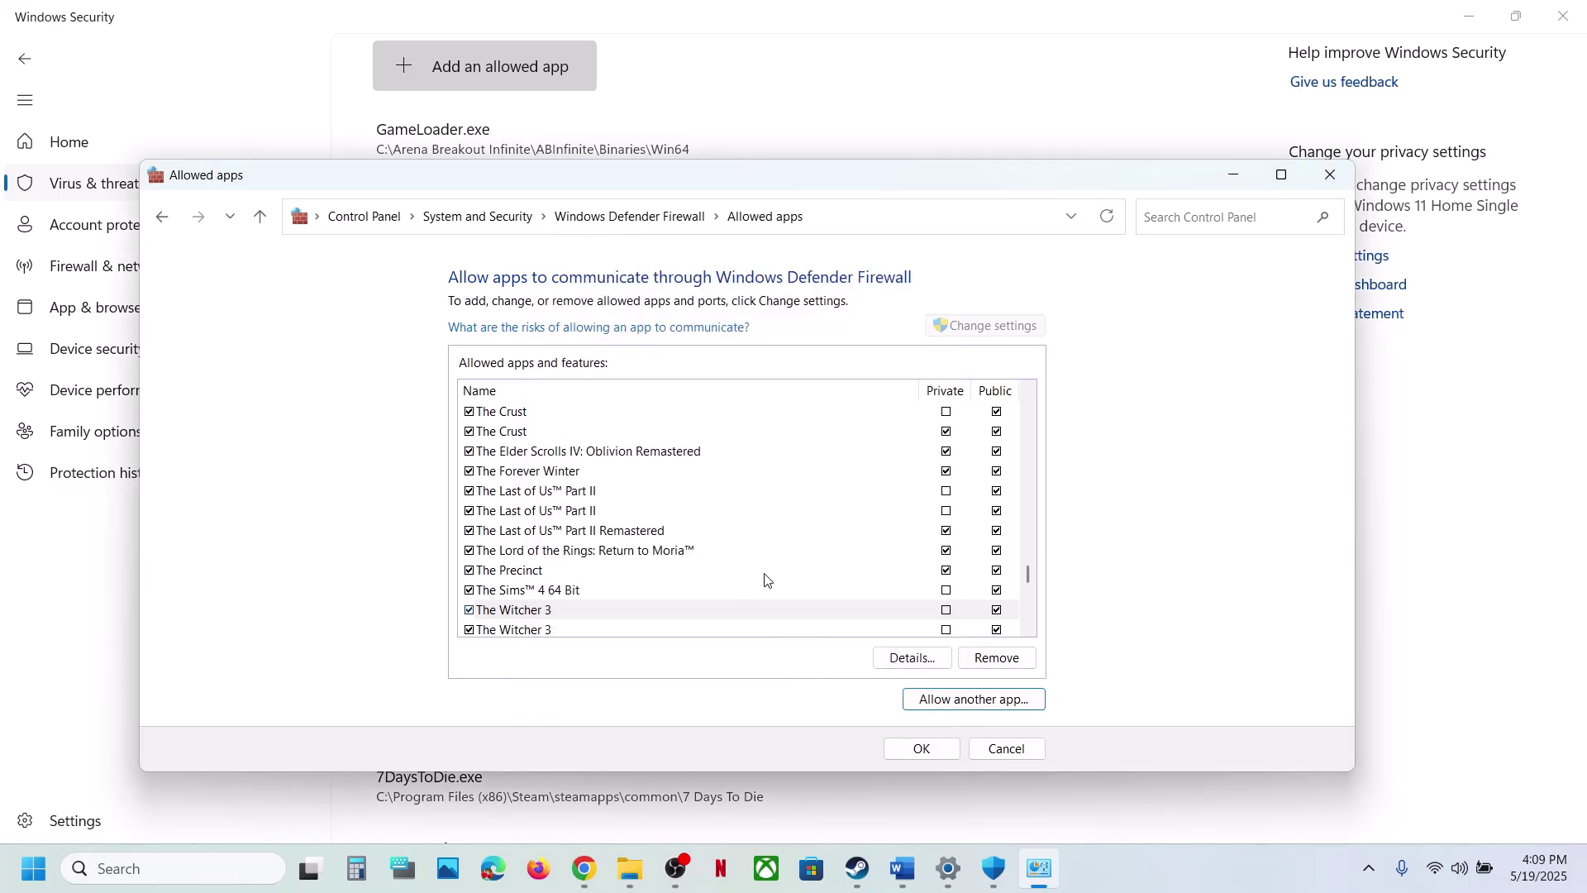
click(1030, 628)
click(1030, 627)
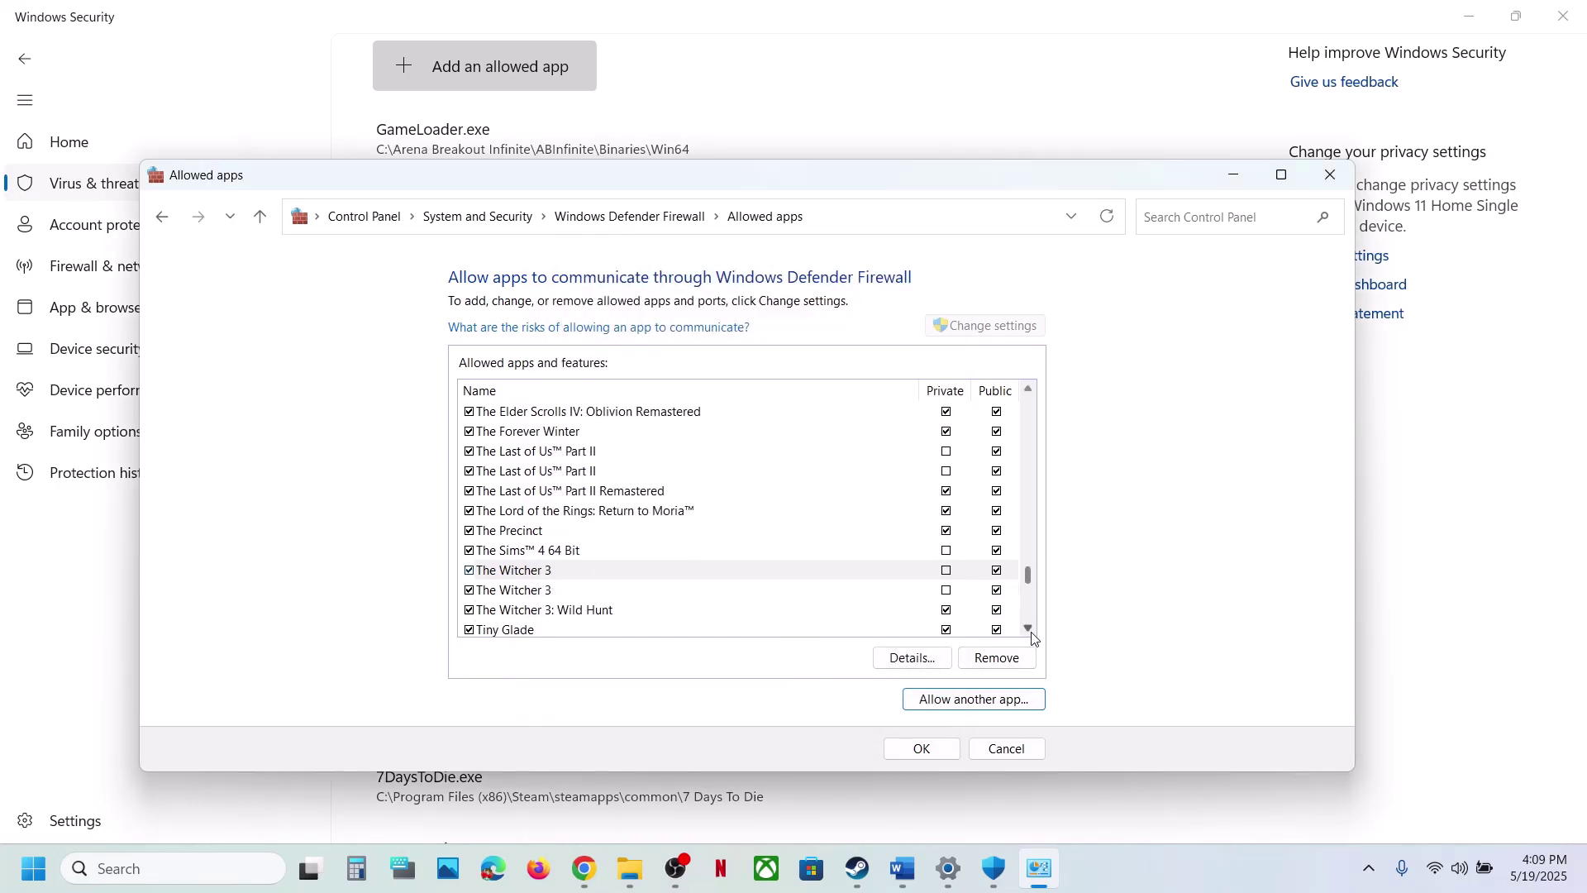
click(976, 705)
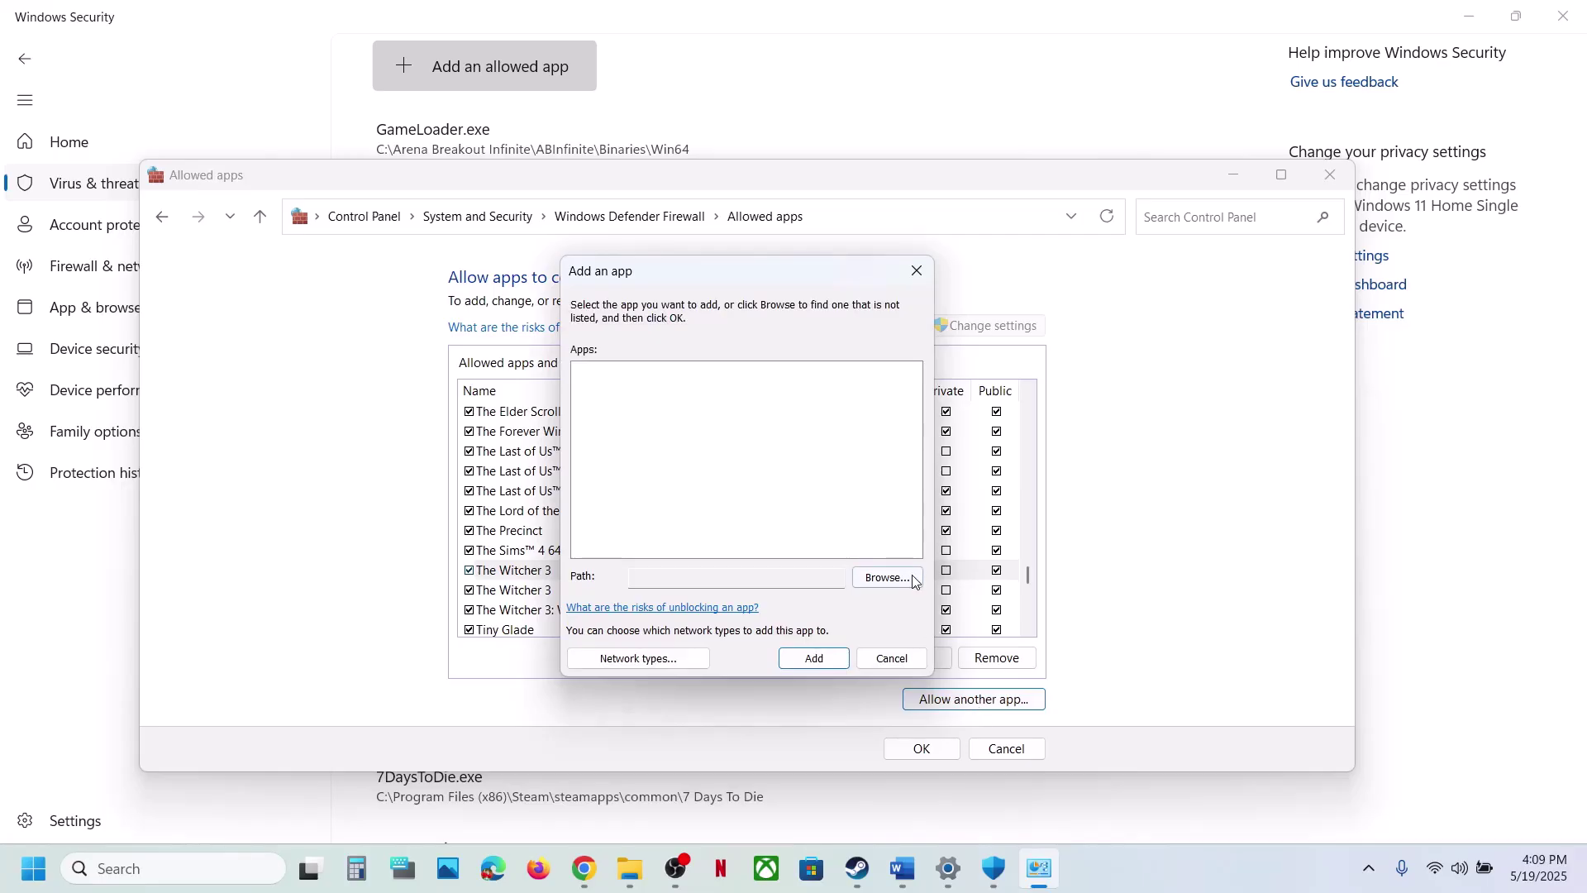
click(887, 578)
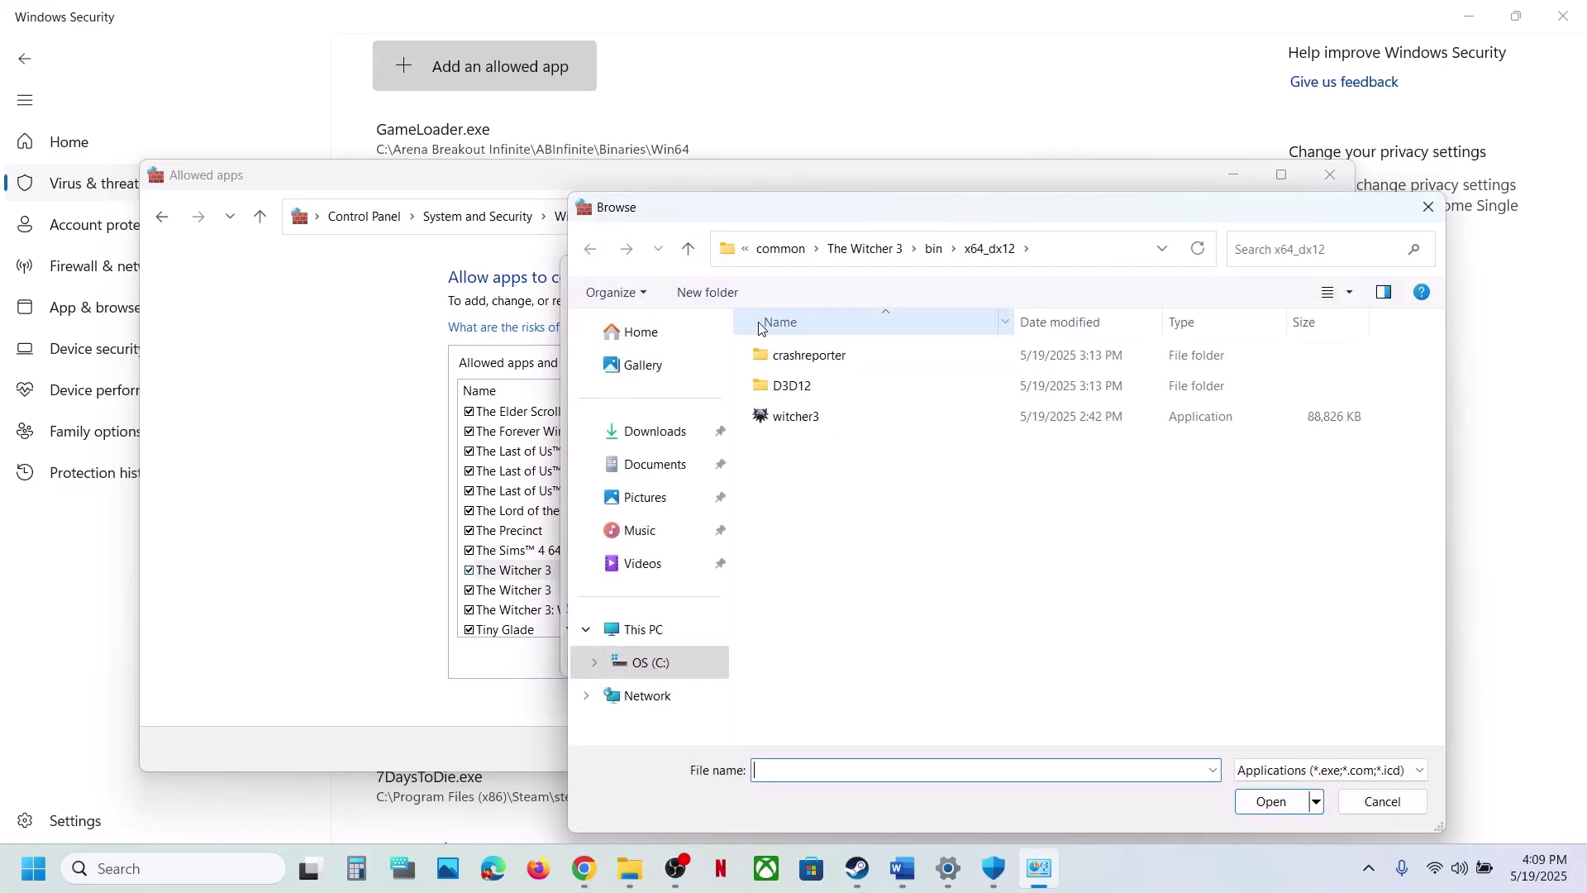
click(690, 251)
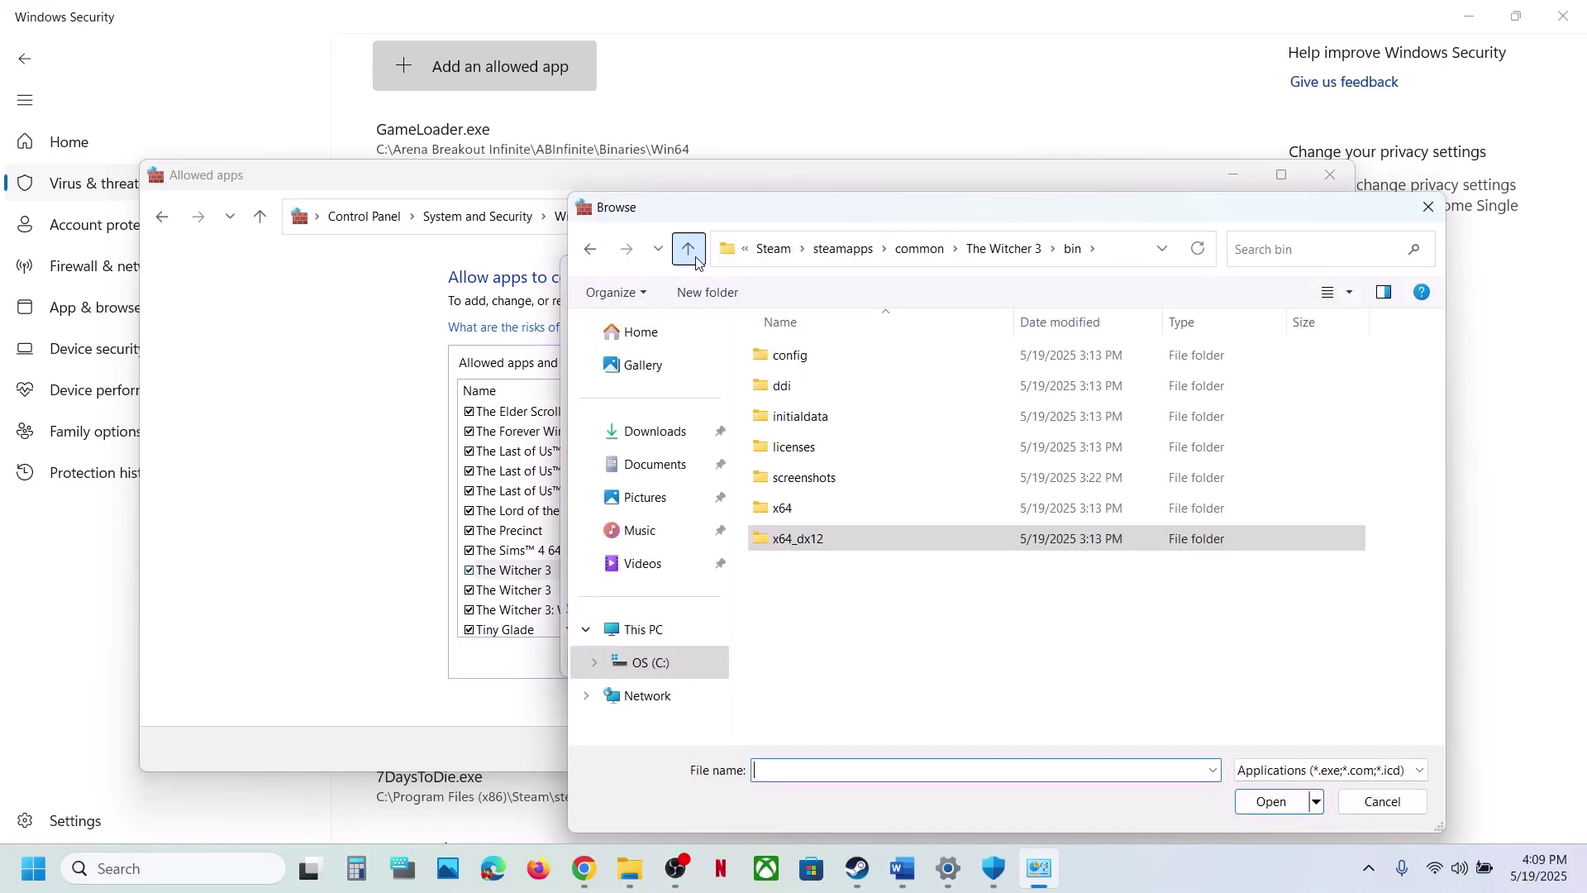
click(691, 251)
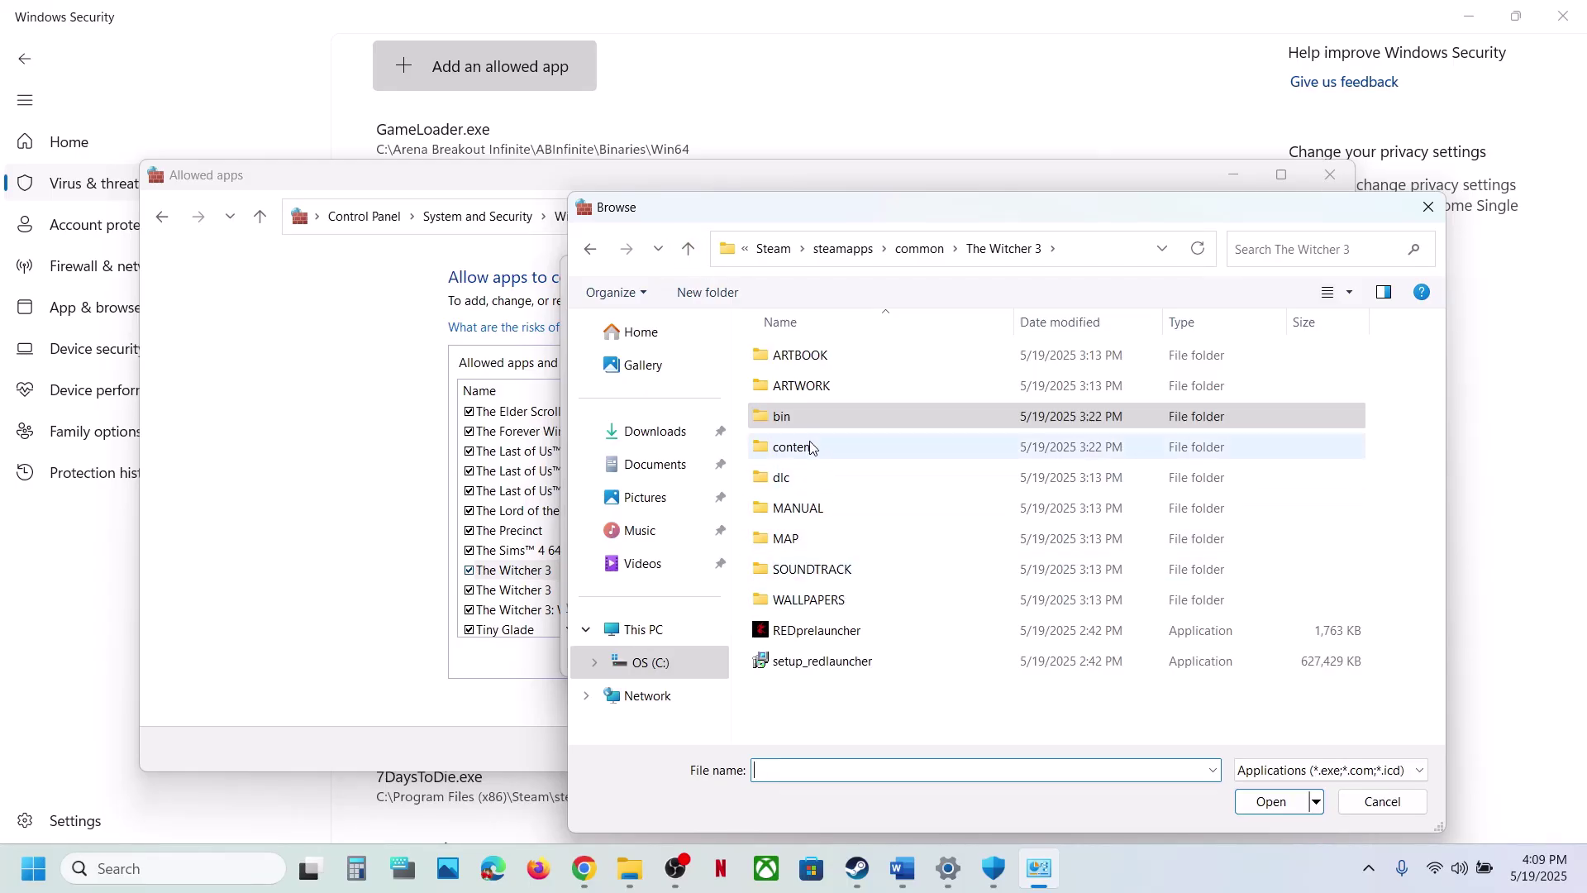
double_click(814, 357)
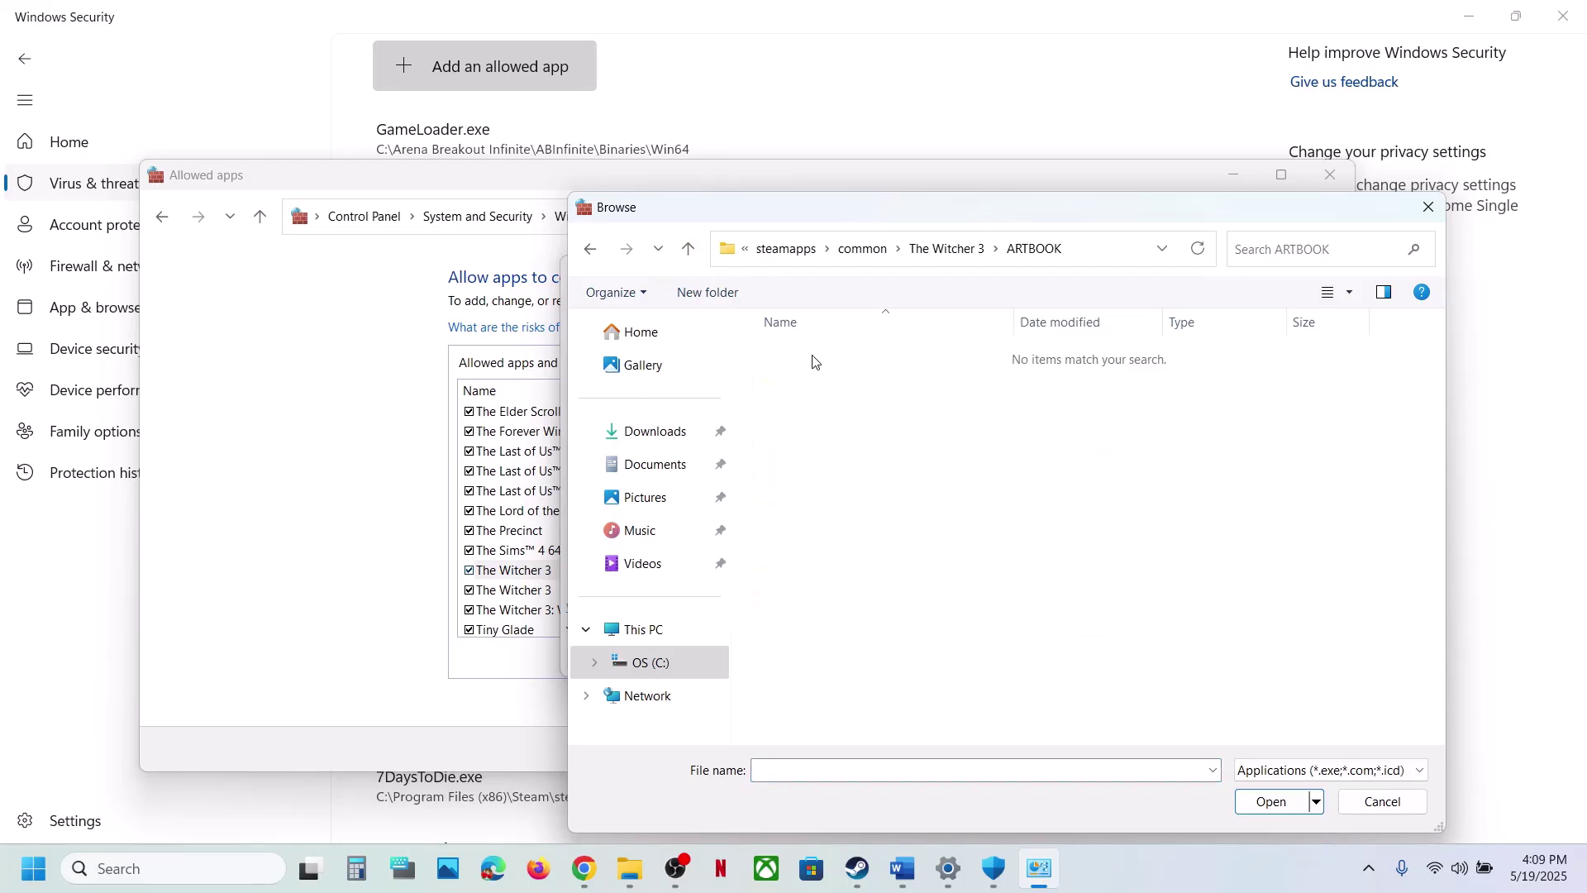
click(689, 249)
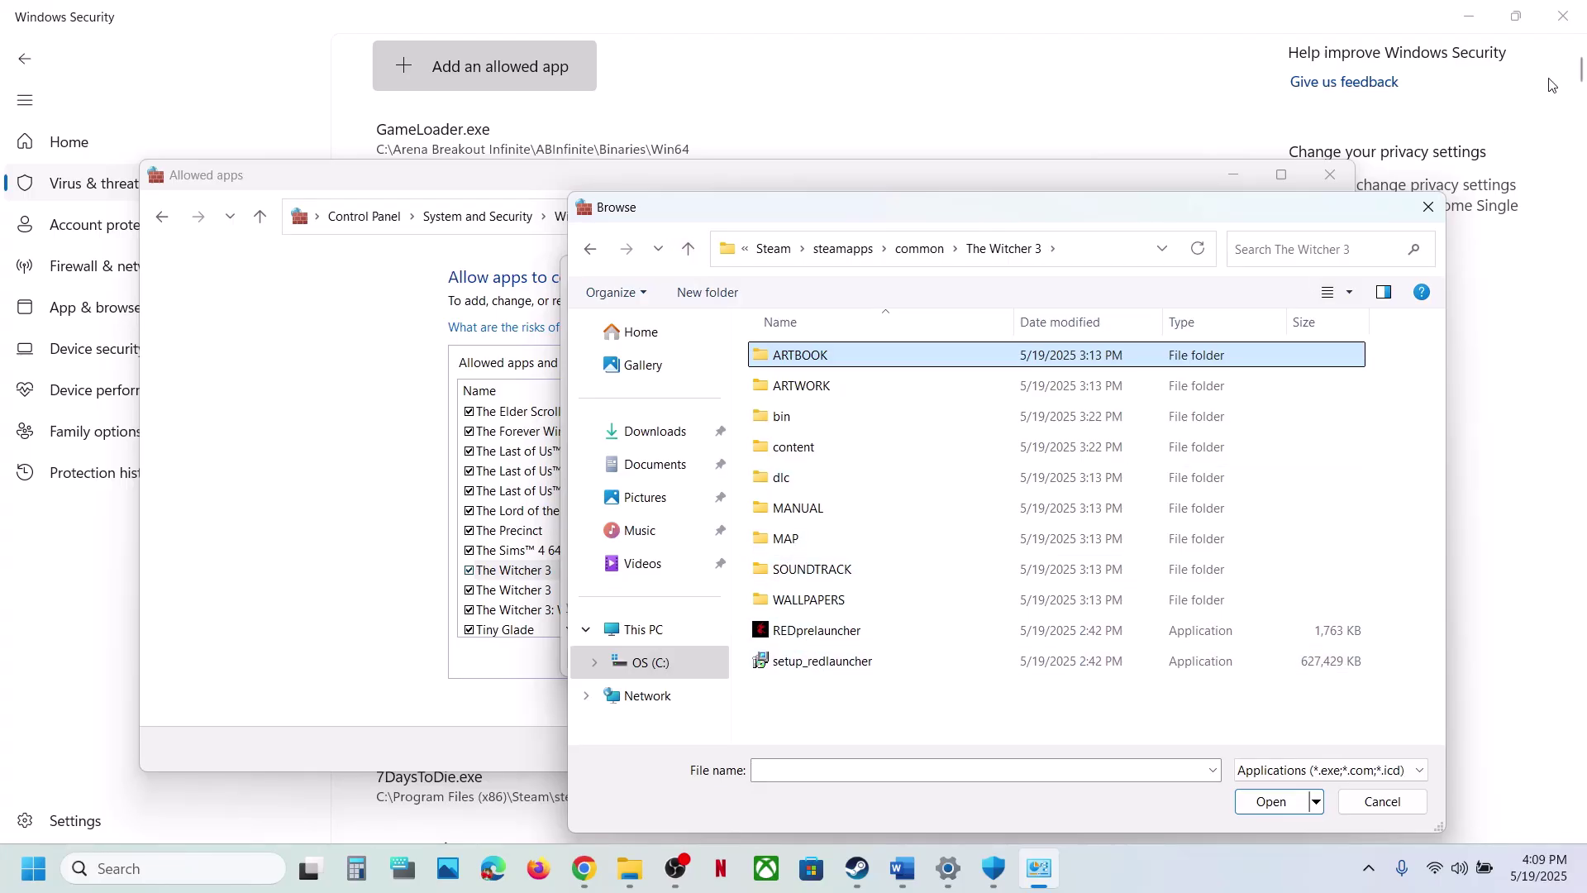
click(1440, 205)
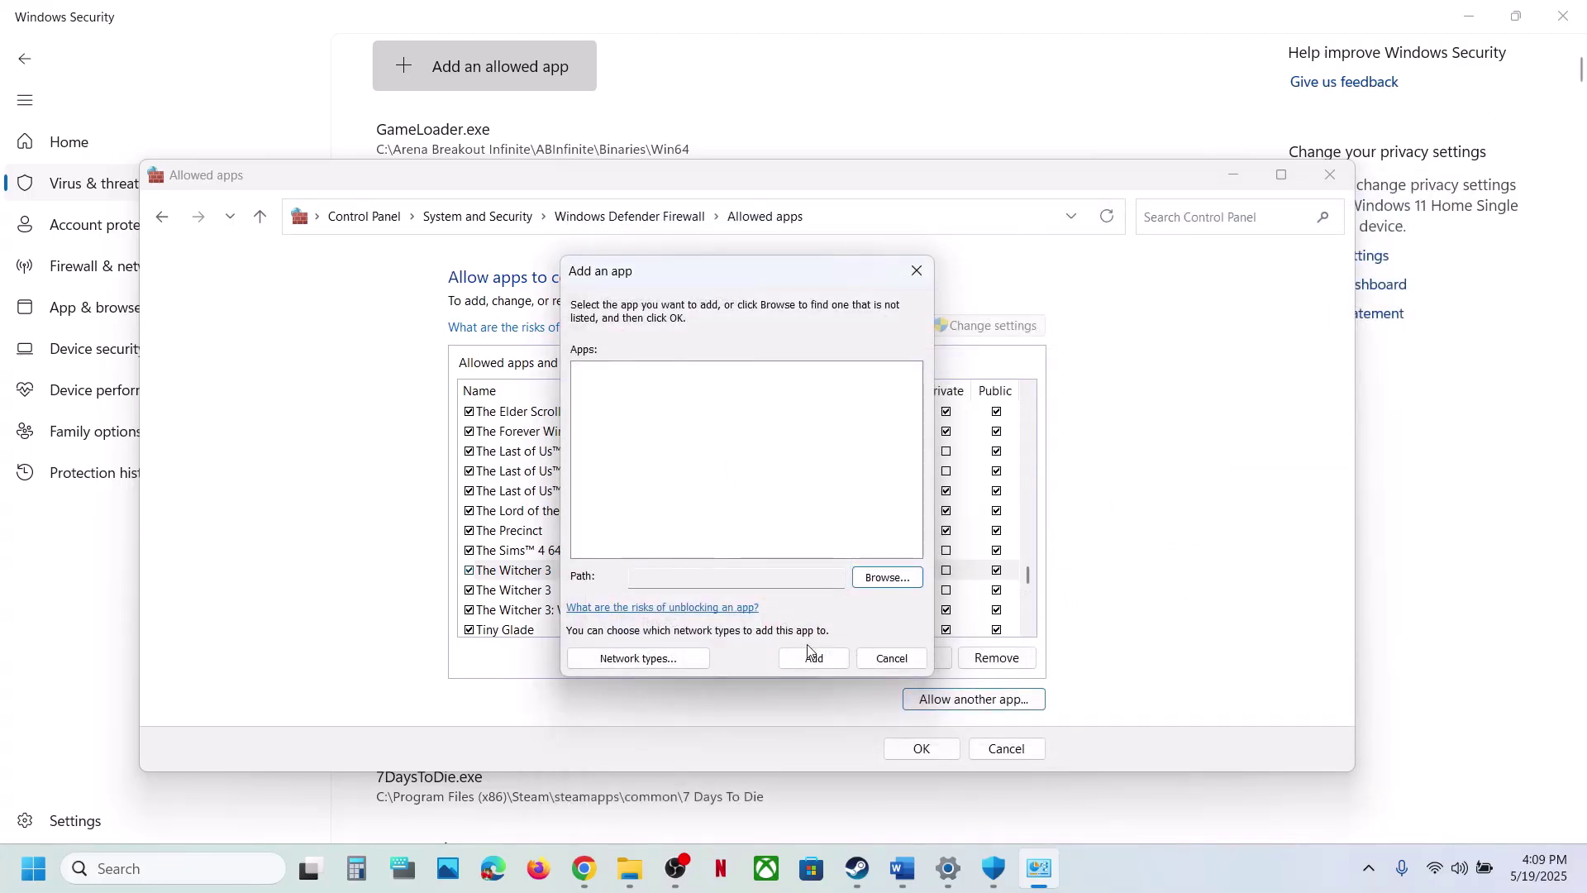
click(891, 658)
Step: Close the firewall's allowed apps window and Windows Security
click(1330, 174)
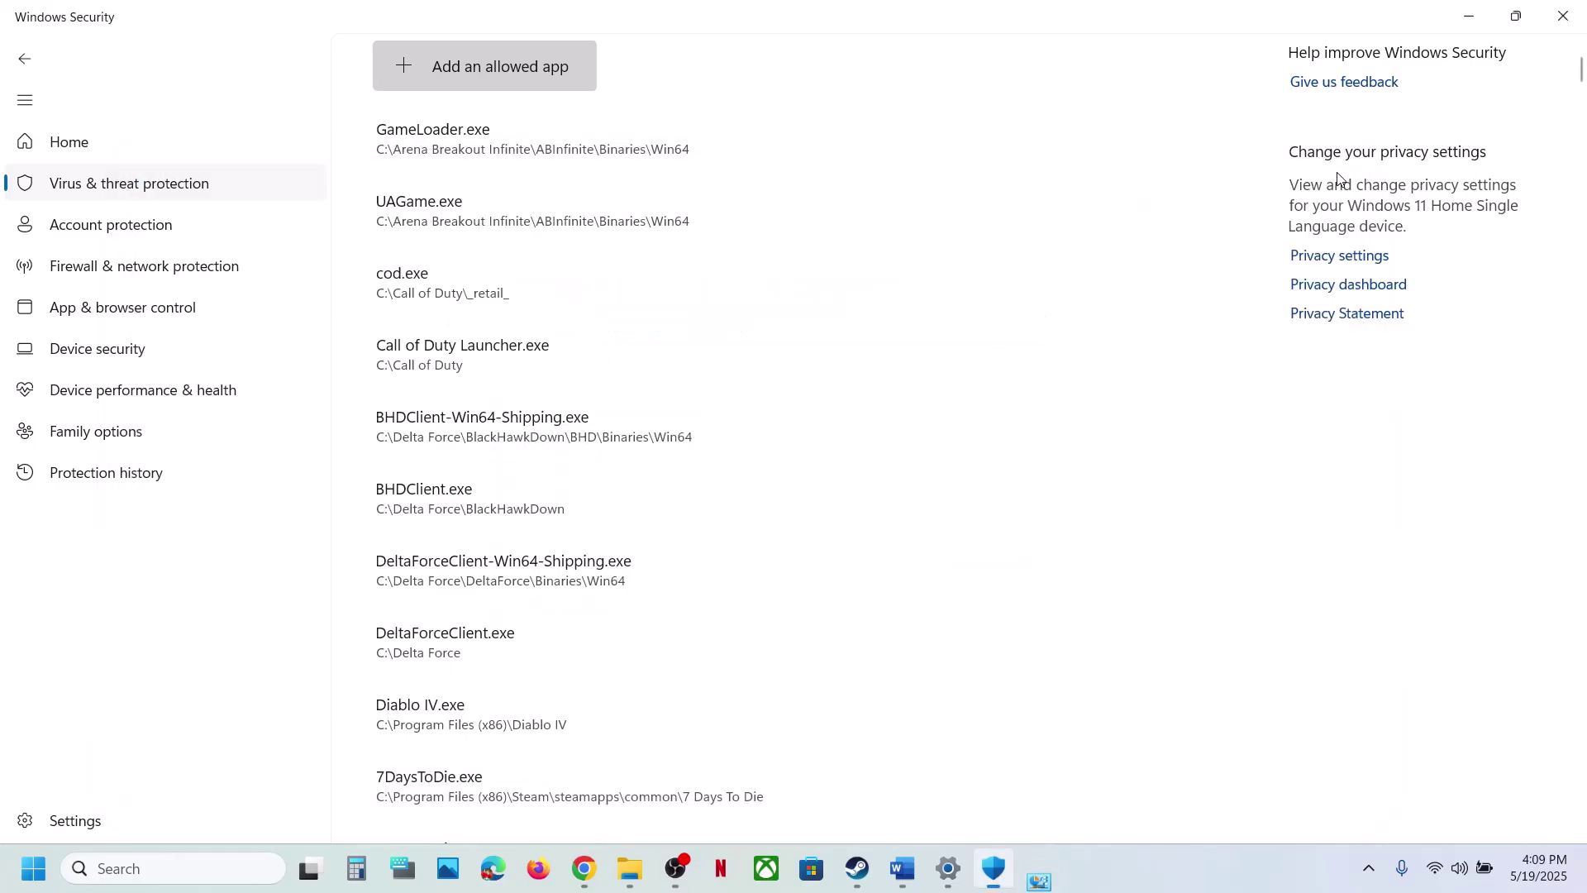
click(1565, 15)
click(1570, 13)
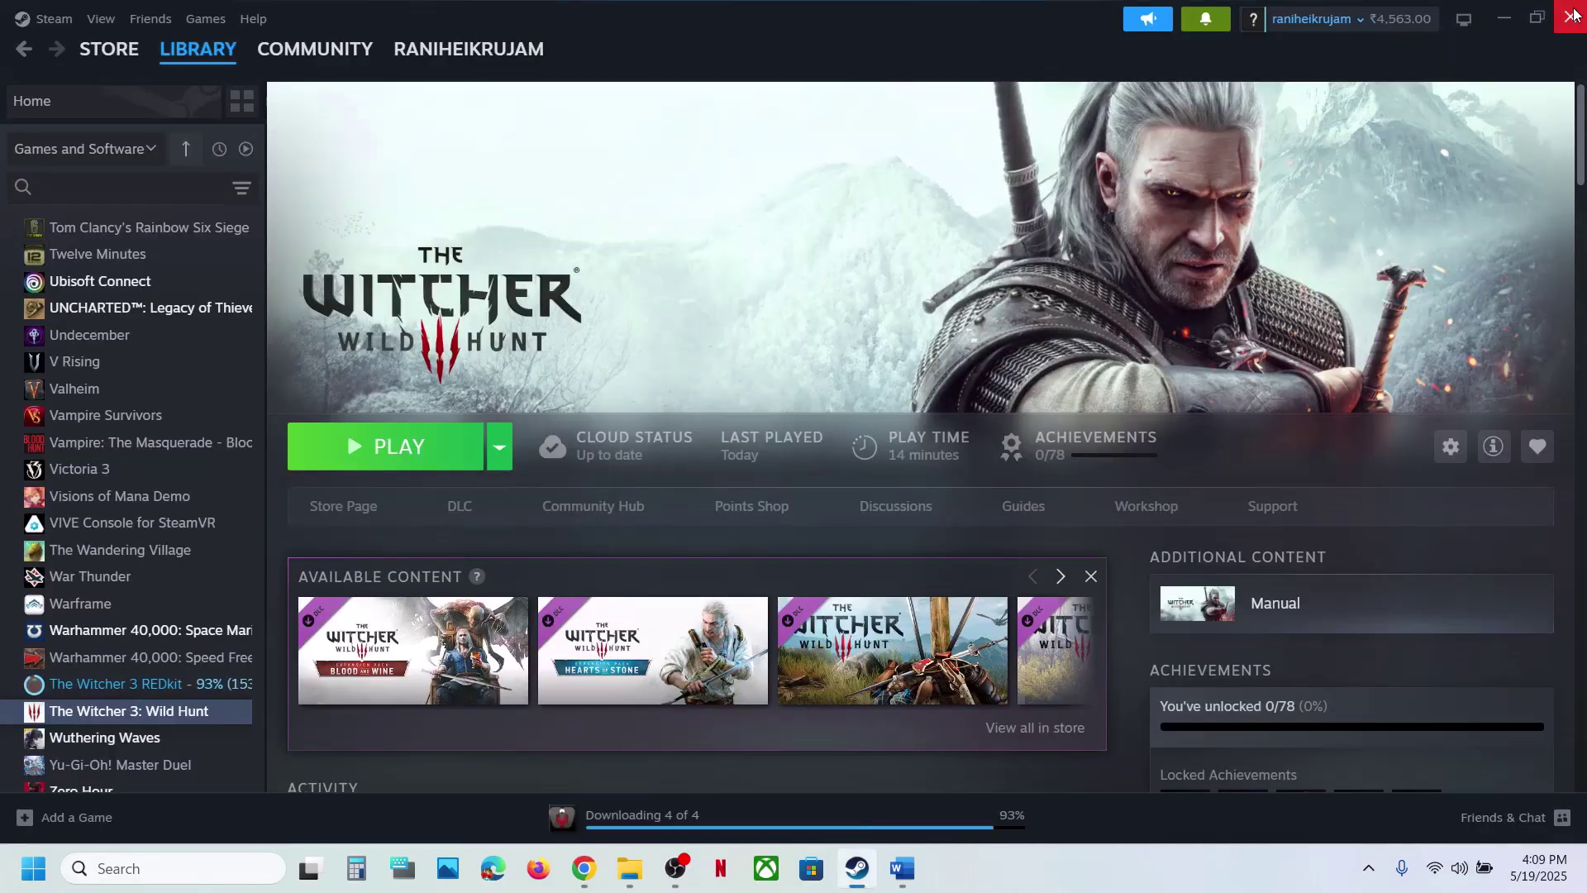
Step: Switch to the Word document and read Step 11 on verifying the game files and the -dx11/-dx12 options
click(903, 868)
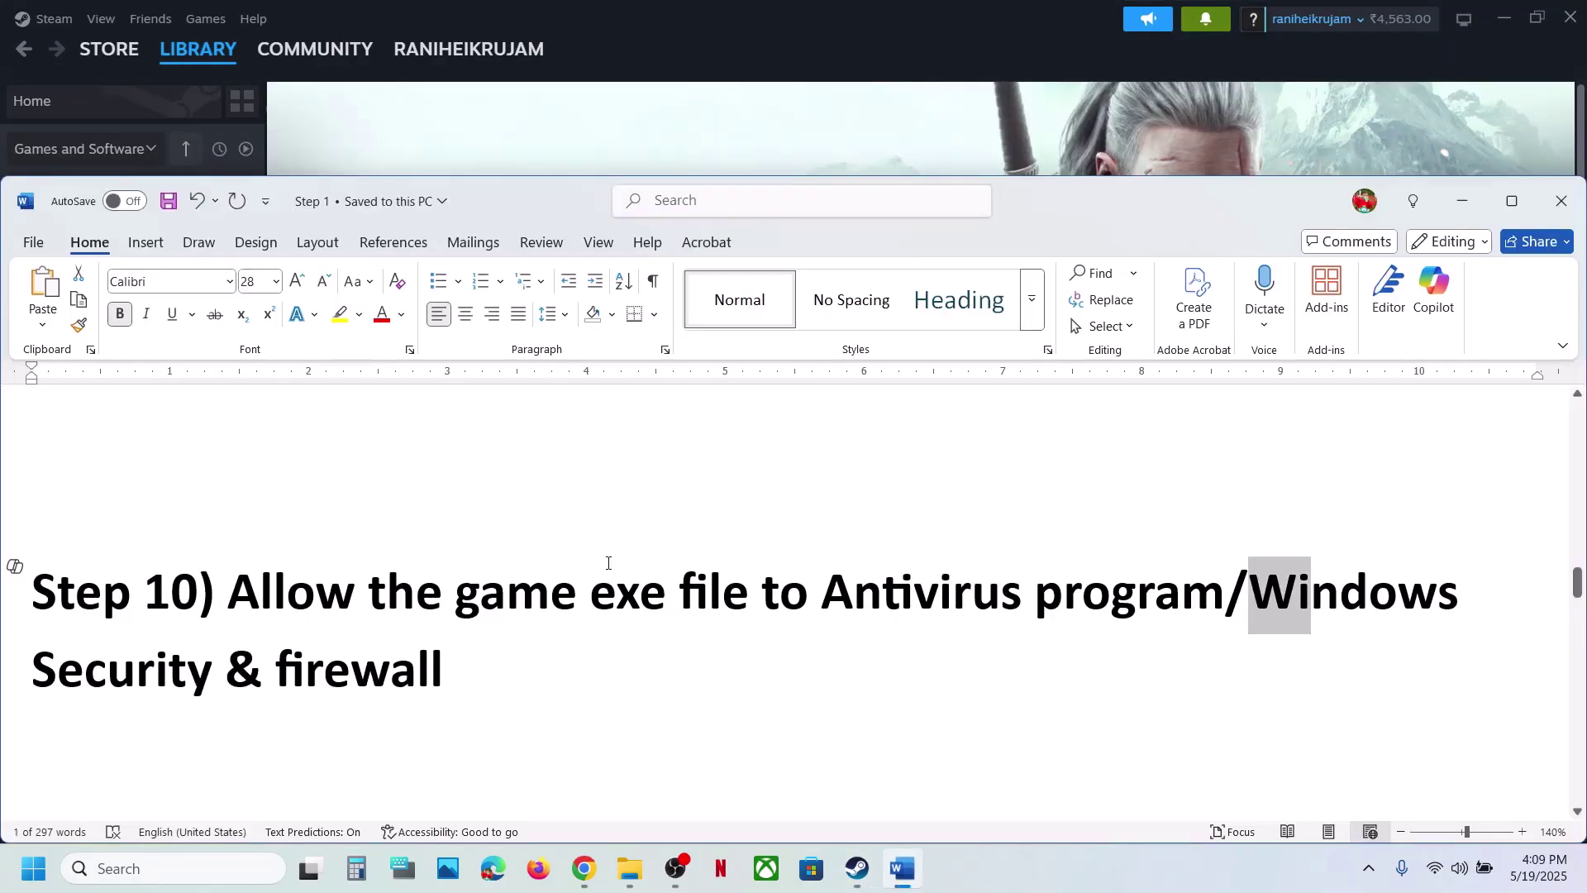
scroll(608, 563, down, 3)
drag(262, 689, 721, 687)
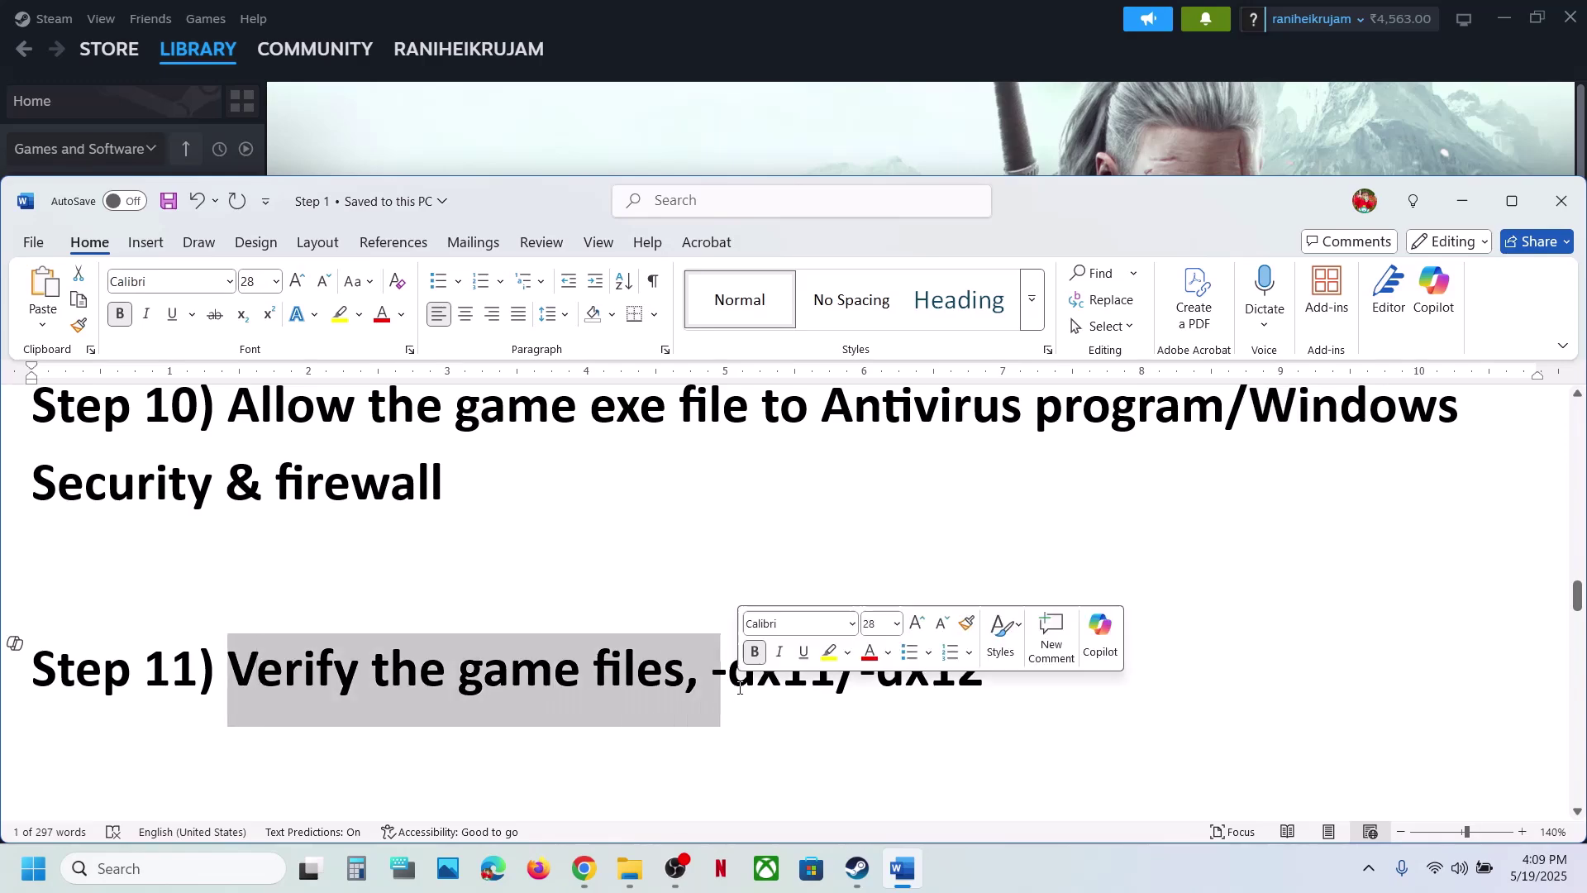
Step: Switch to Steam and view the Installed Files properties of The Witcher 3: Wild Hunt for the file integrity verification option
click(755, 133)
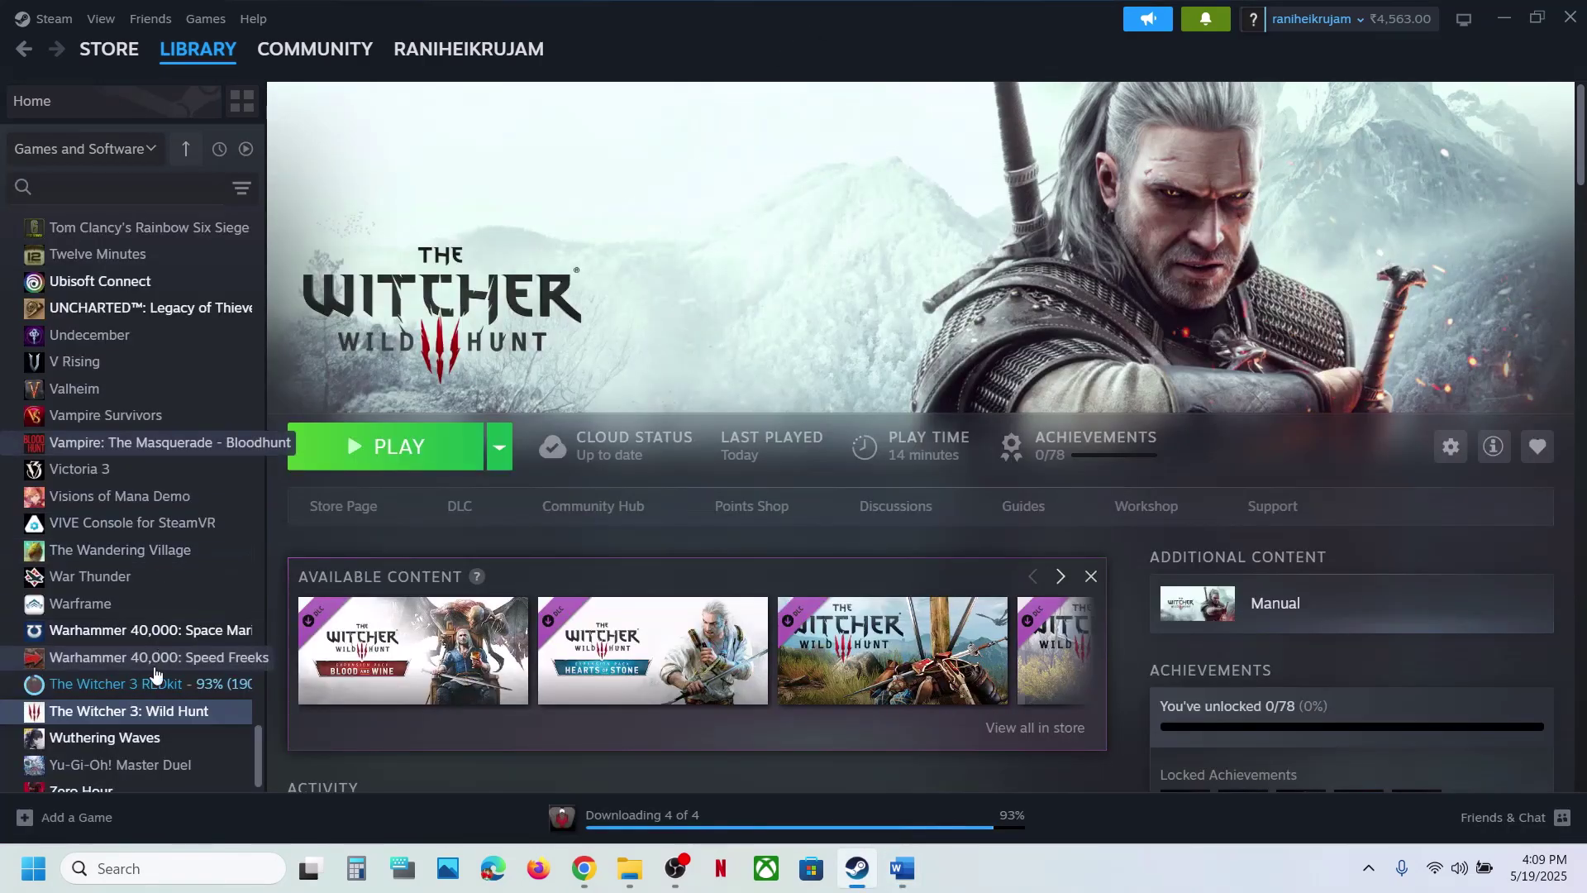
right_click(148, 707)
click(221, 688)
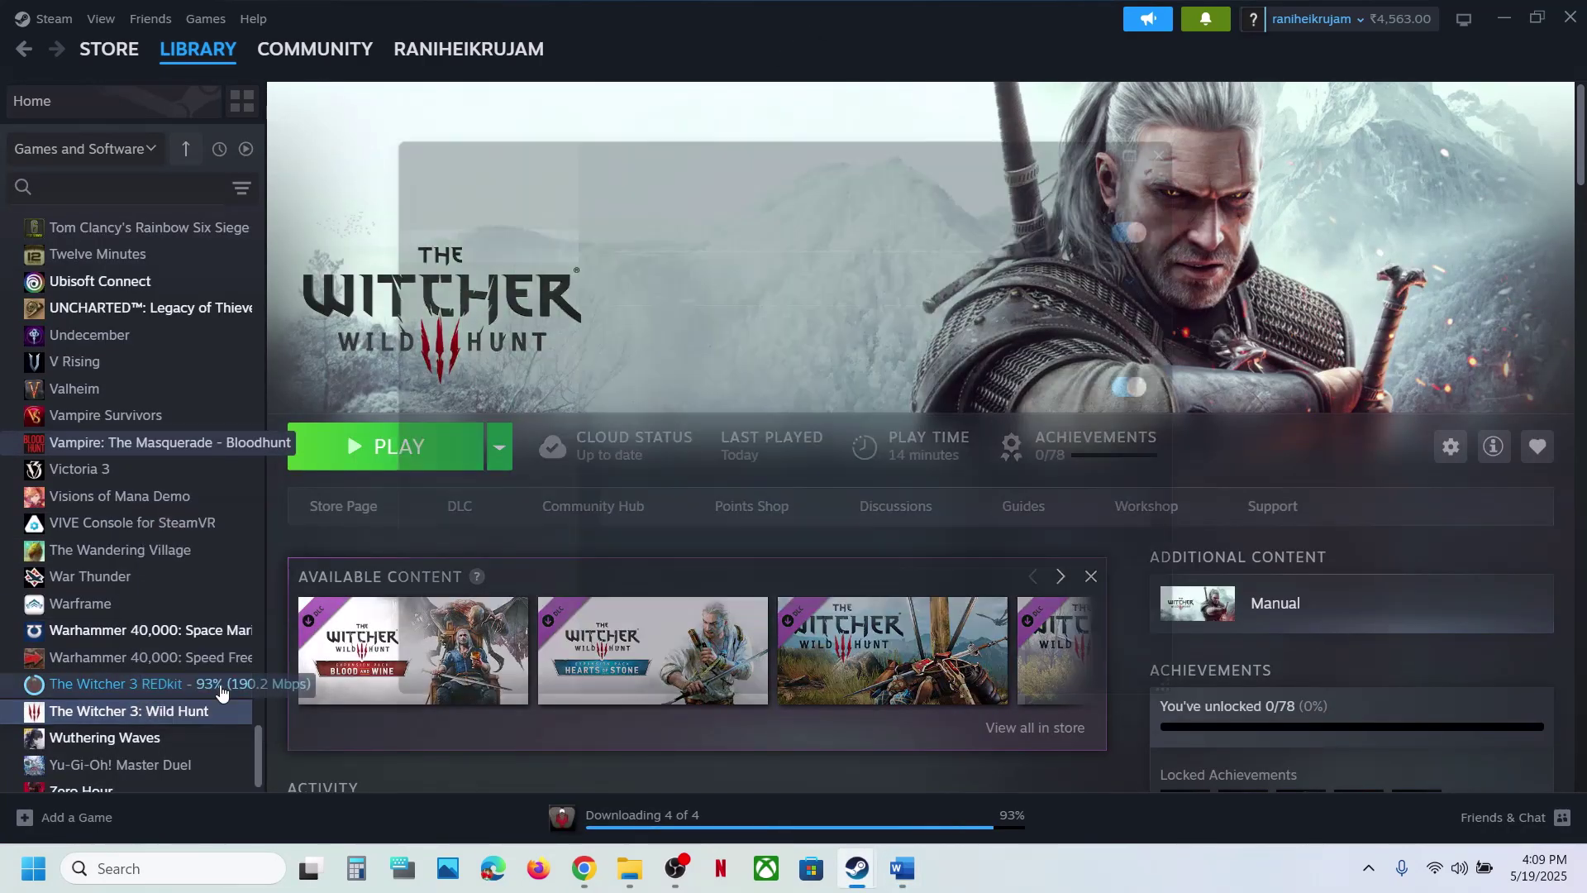
click(447, 321)
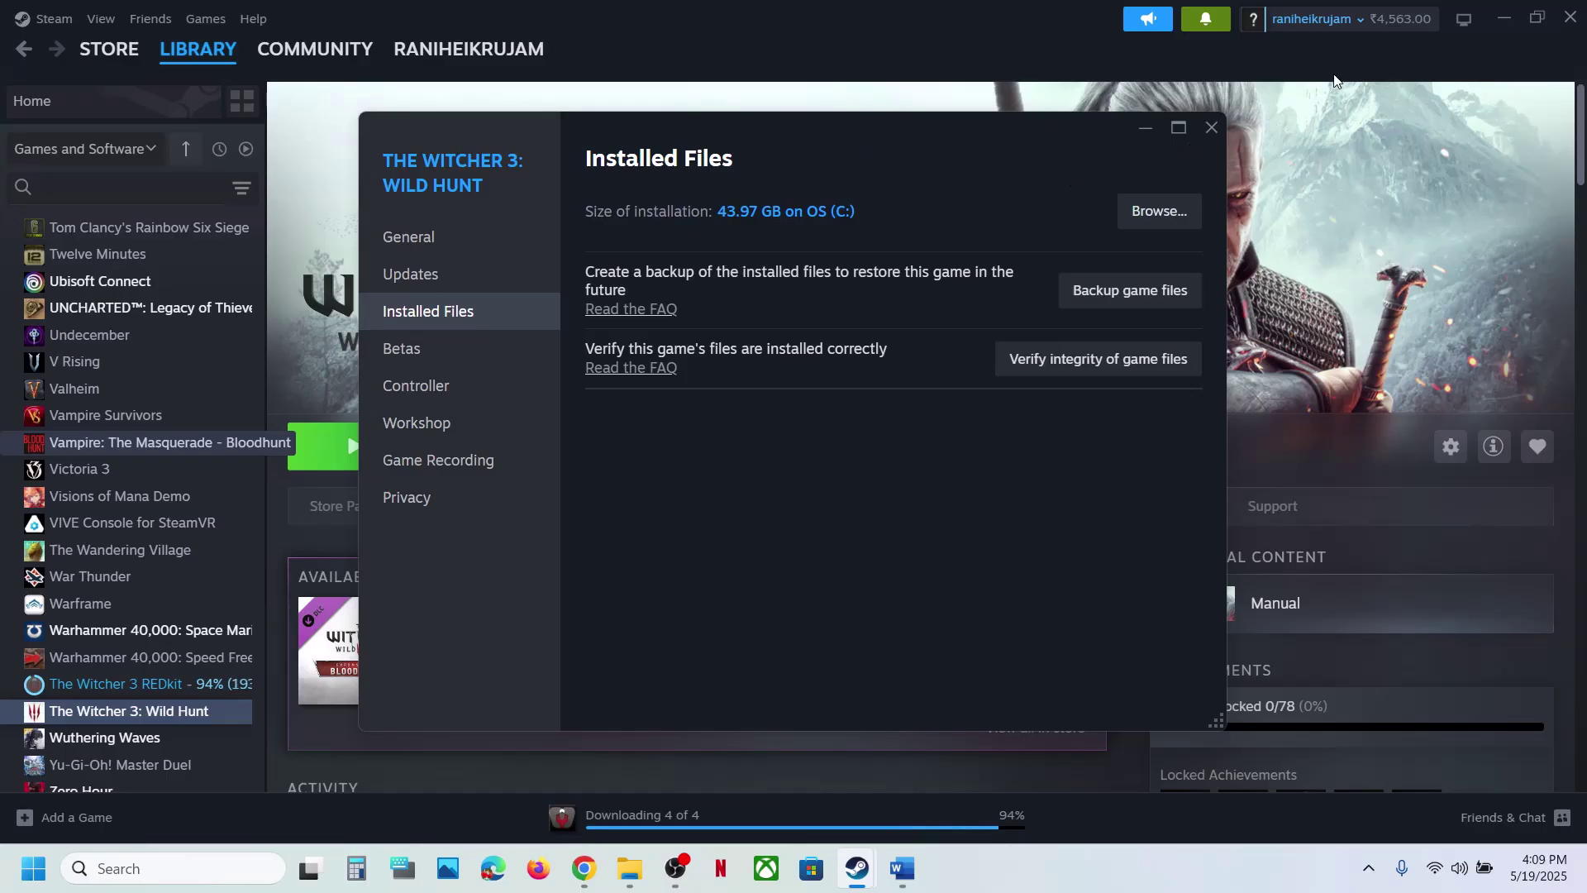
click(1212, 127)
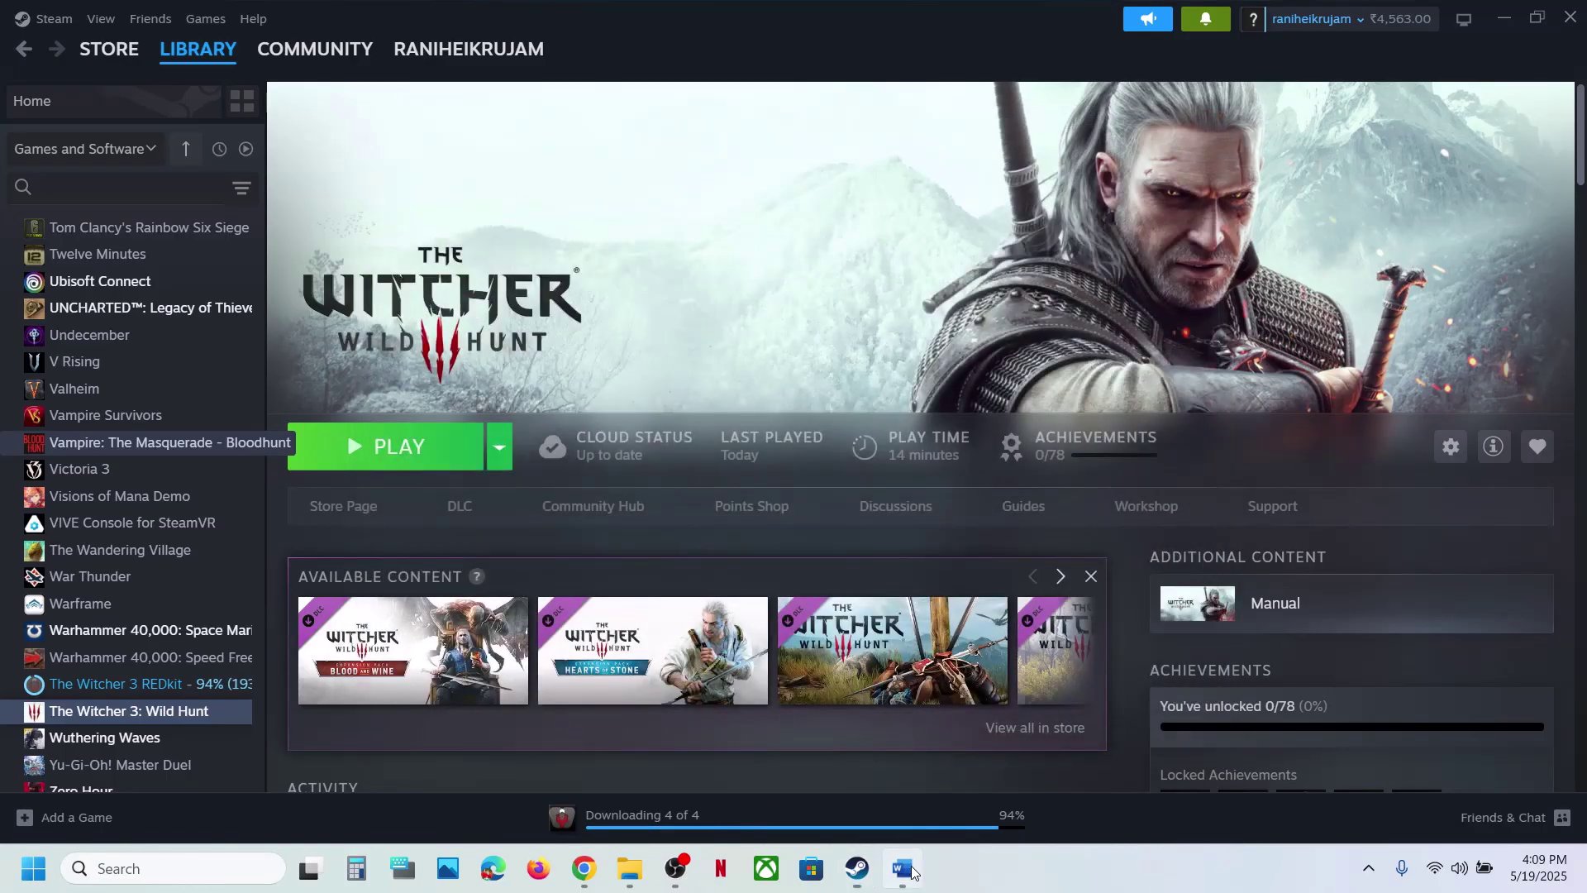
Step: Open the General properties of The Witcher 3: Wild Hunt and set its launch options to -dx11
click(909, 869)
click(909, 870)
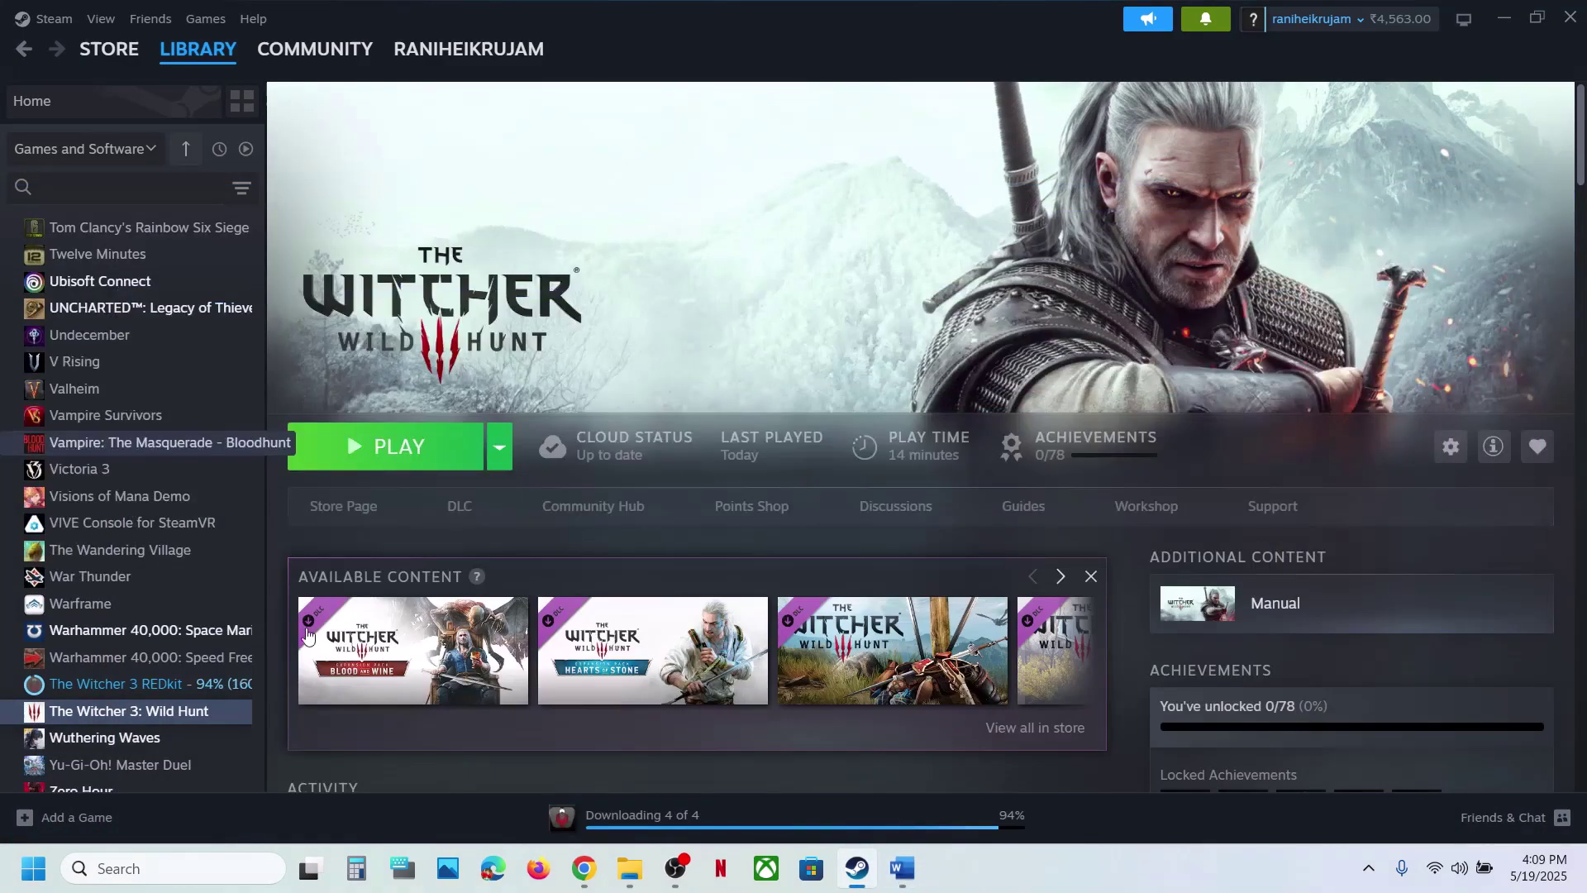
right_click(206, 716)
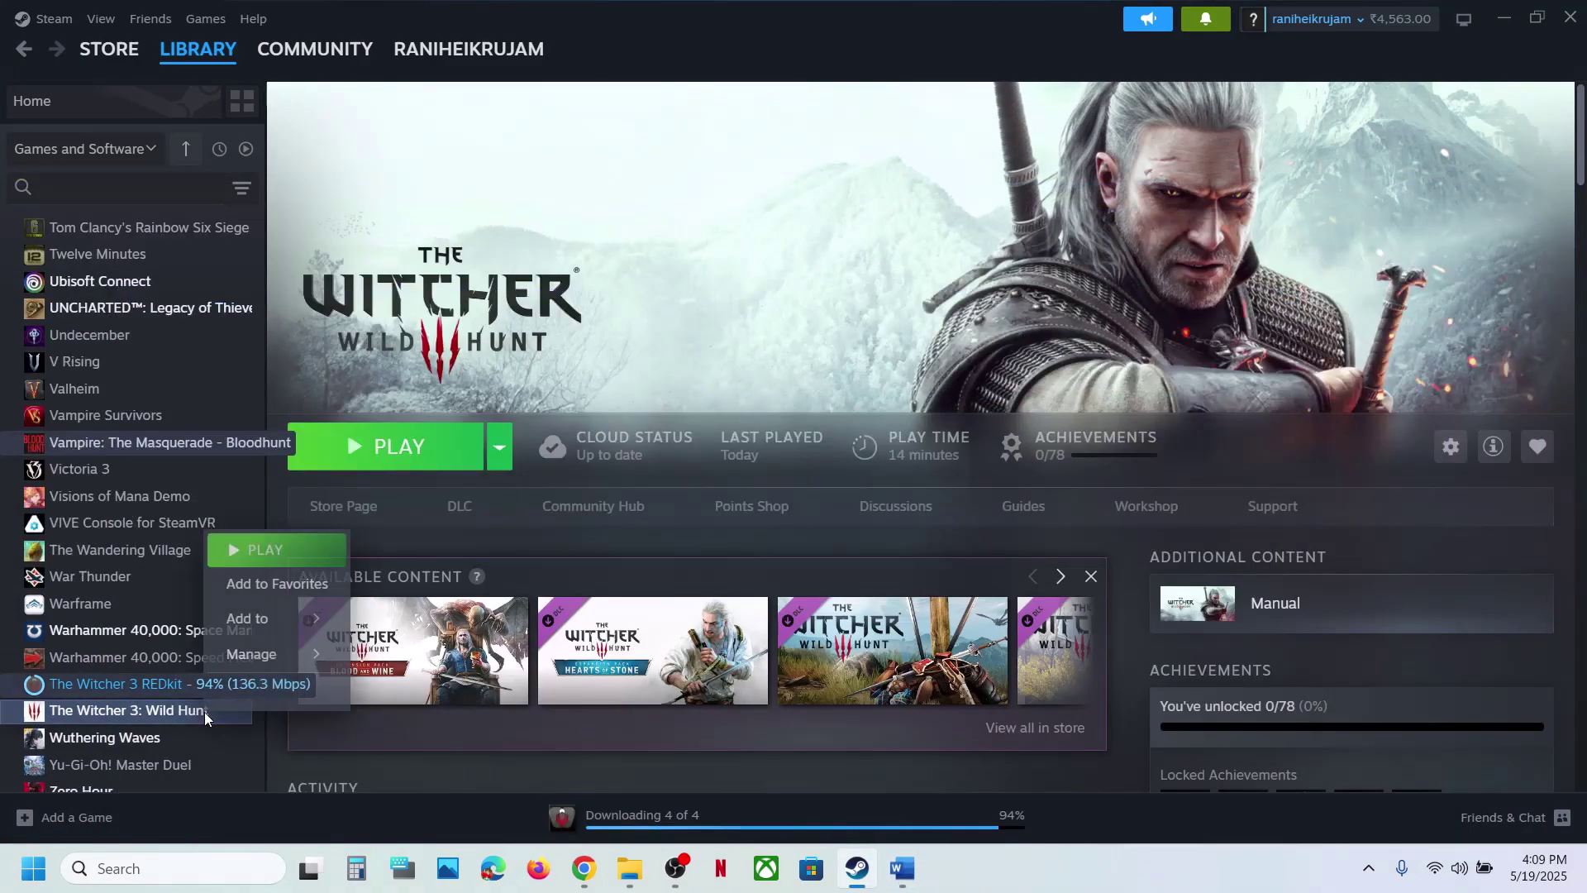
click(324, 706)
click(603, 549)
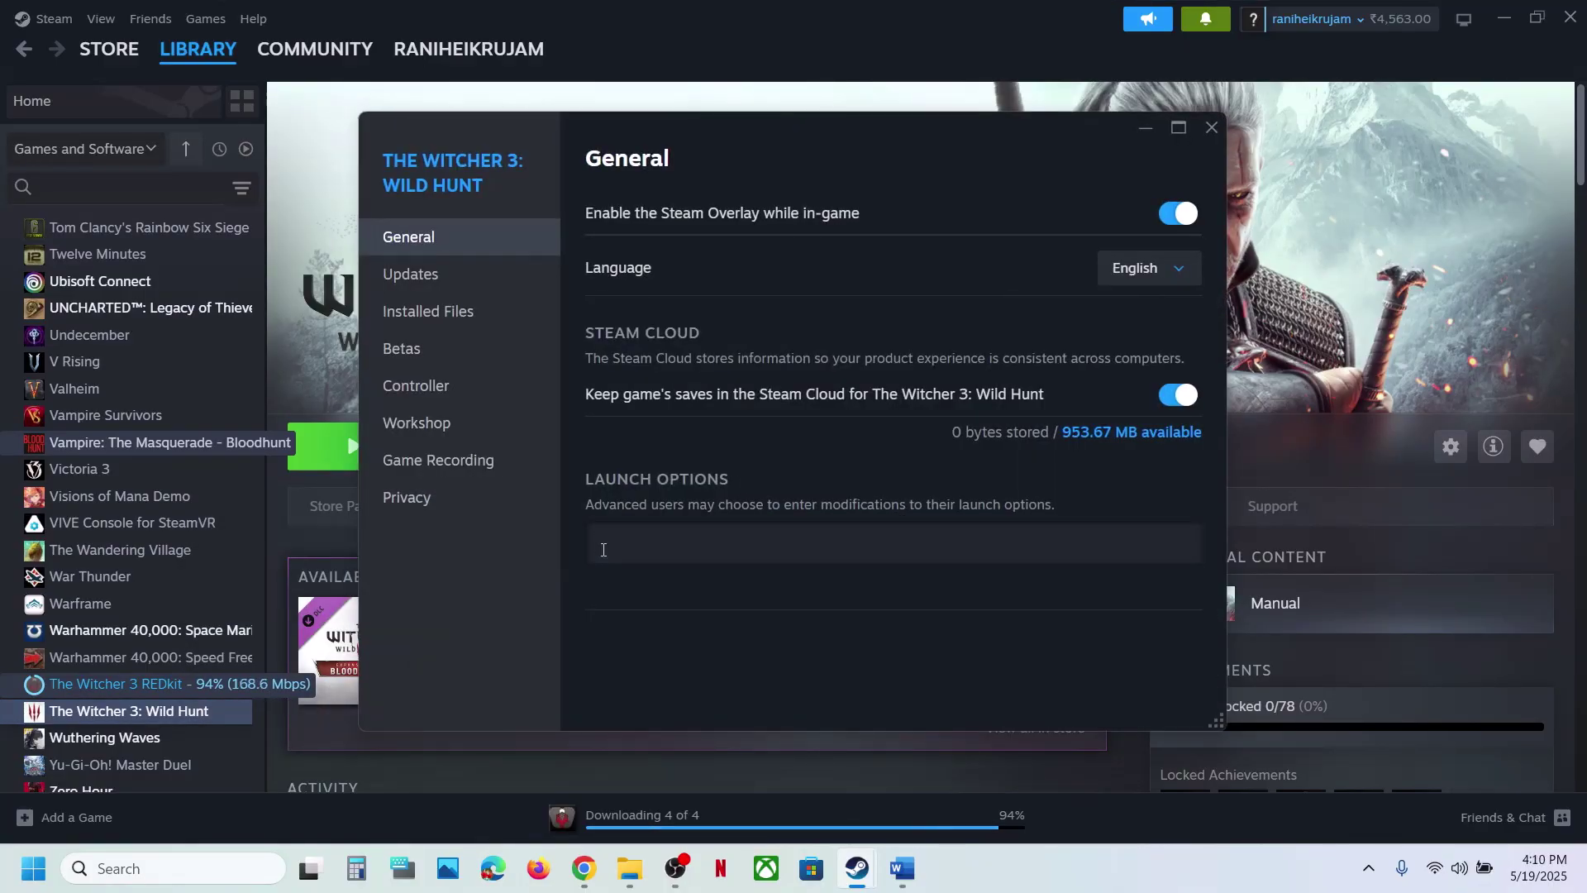
text(-dx11)
Step: Try -dx12 in place of the -dx11 launch option, and clear the launch options
drag(673, 549, 488, 567)
key(BackSpace)
text(-dx12)
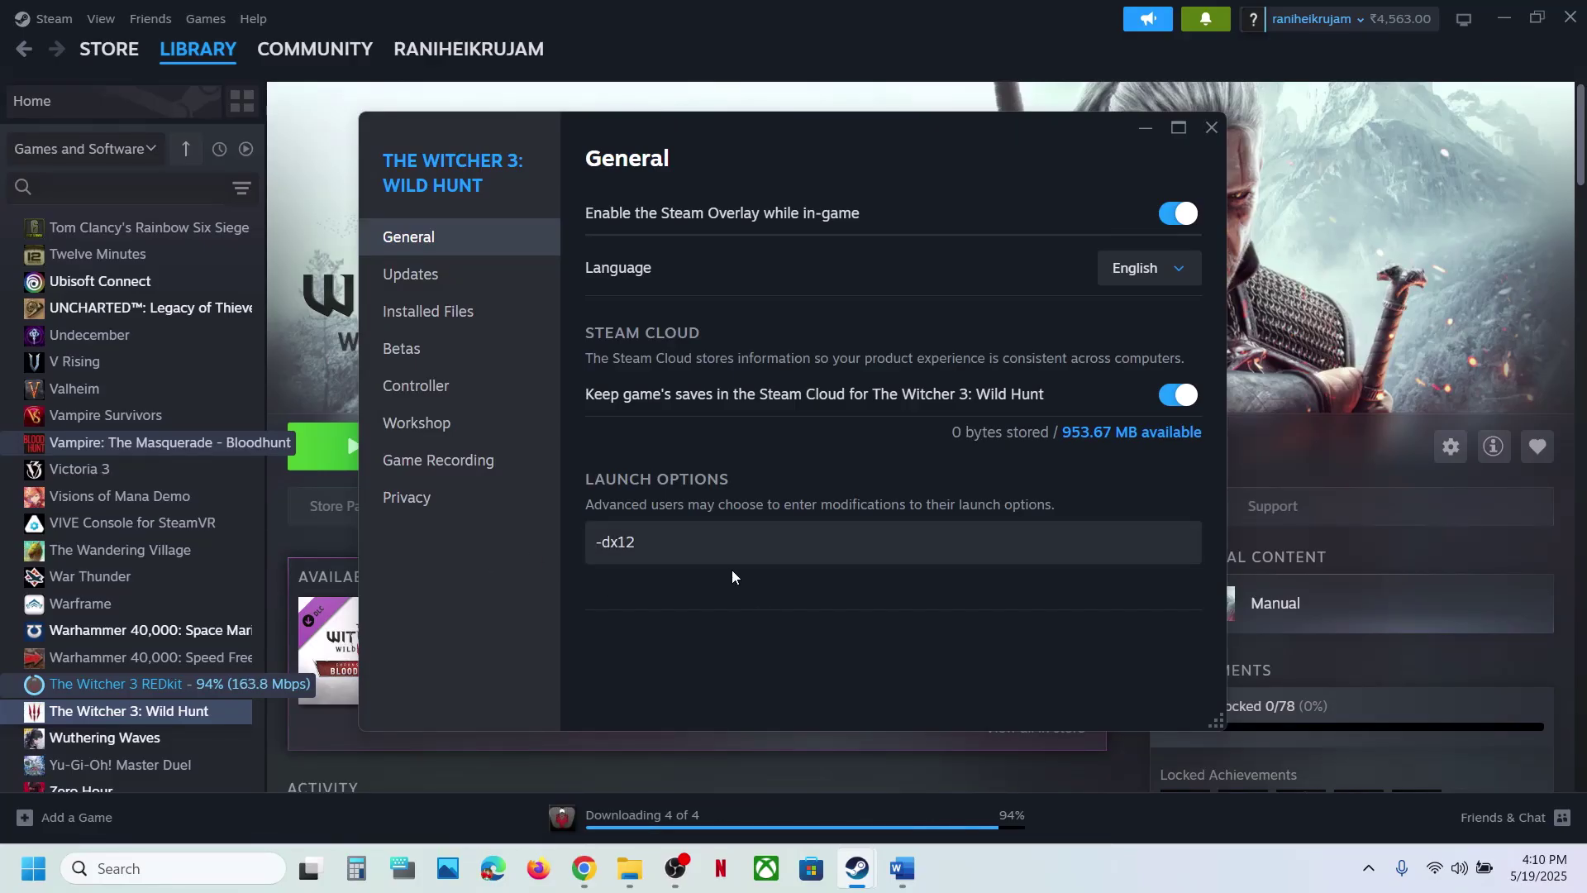
drag(653, 543, 554, 547)
key(BackSpace)
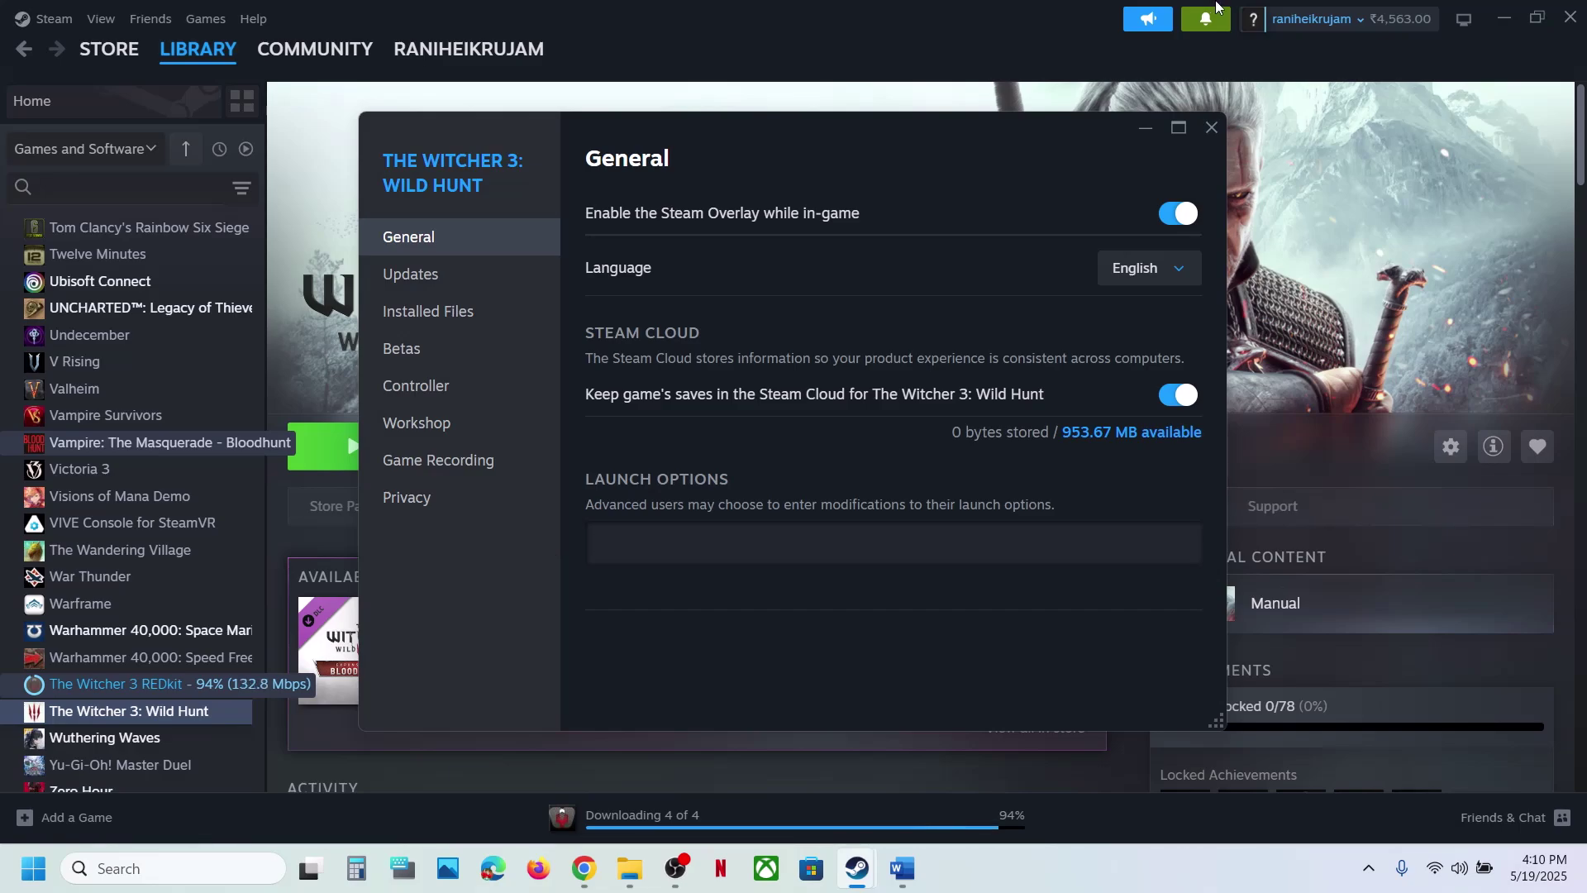
Step: Close the game properties, switch to the Word document and read Step 12 on overclocking, MSI Afterburner/Rivatuner and disabling the Steam overlay
click(1222, 116)
click(902, 868)
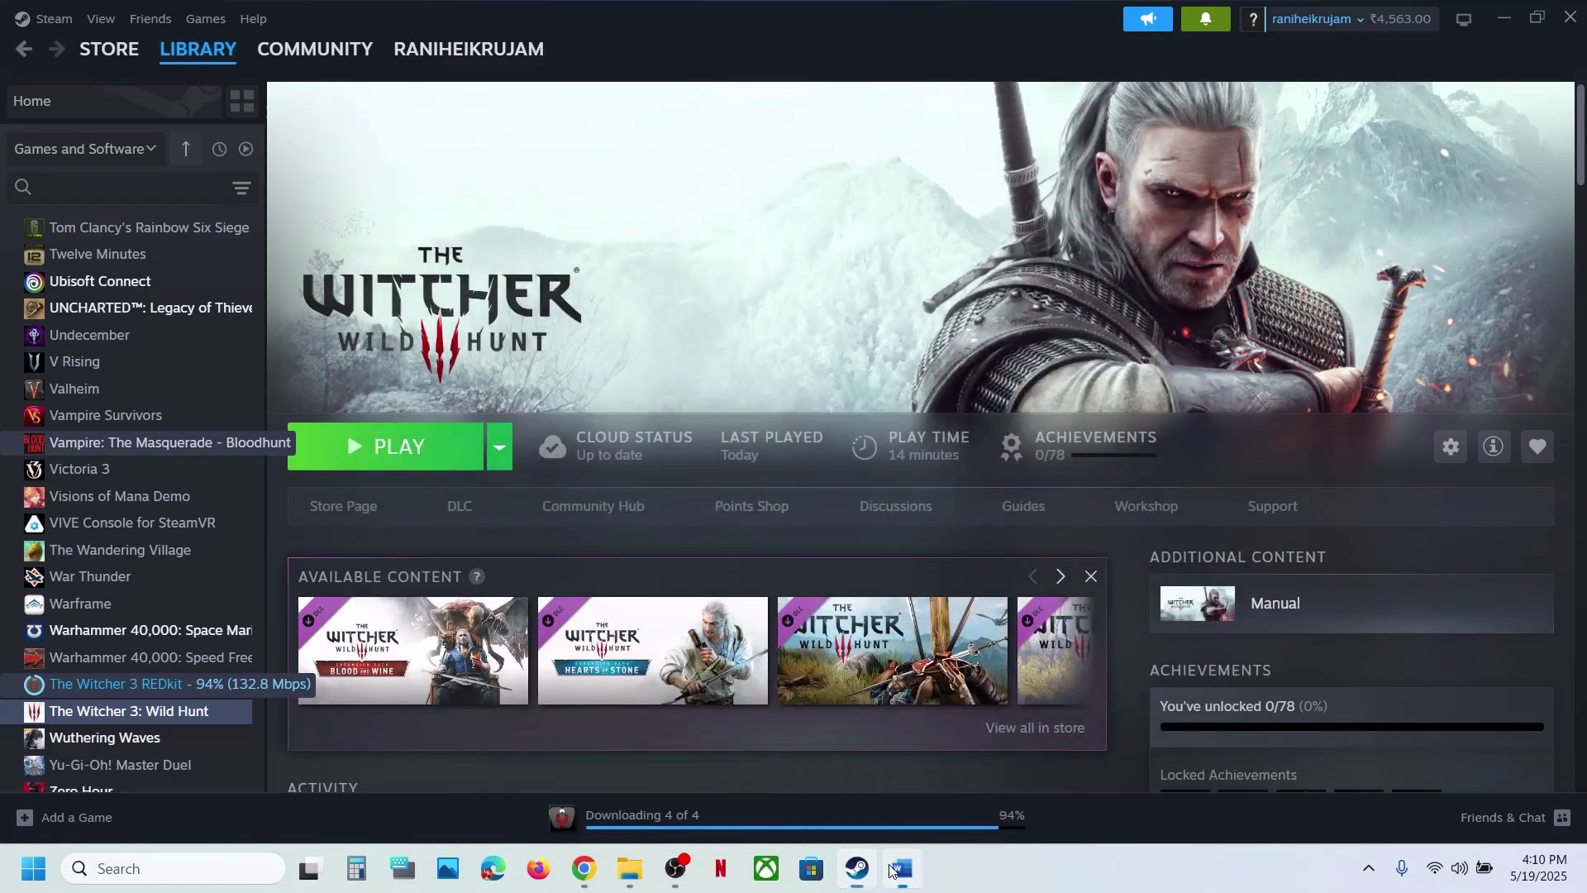
scroll(658, 622, down, 4)
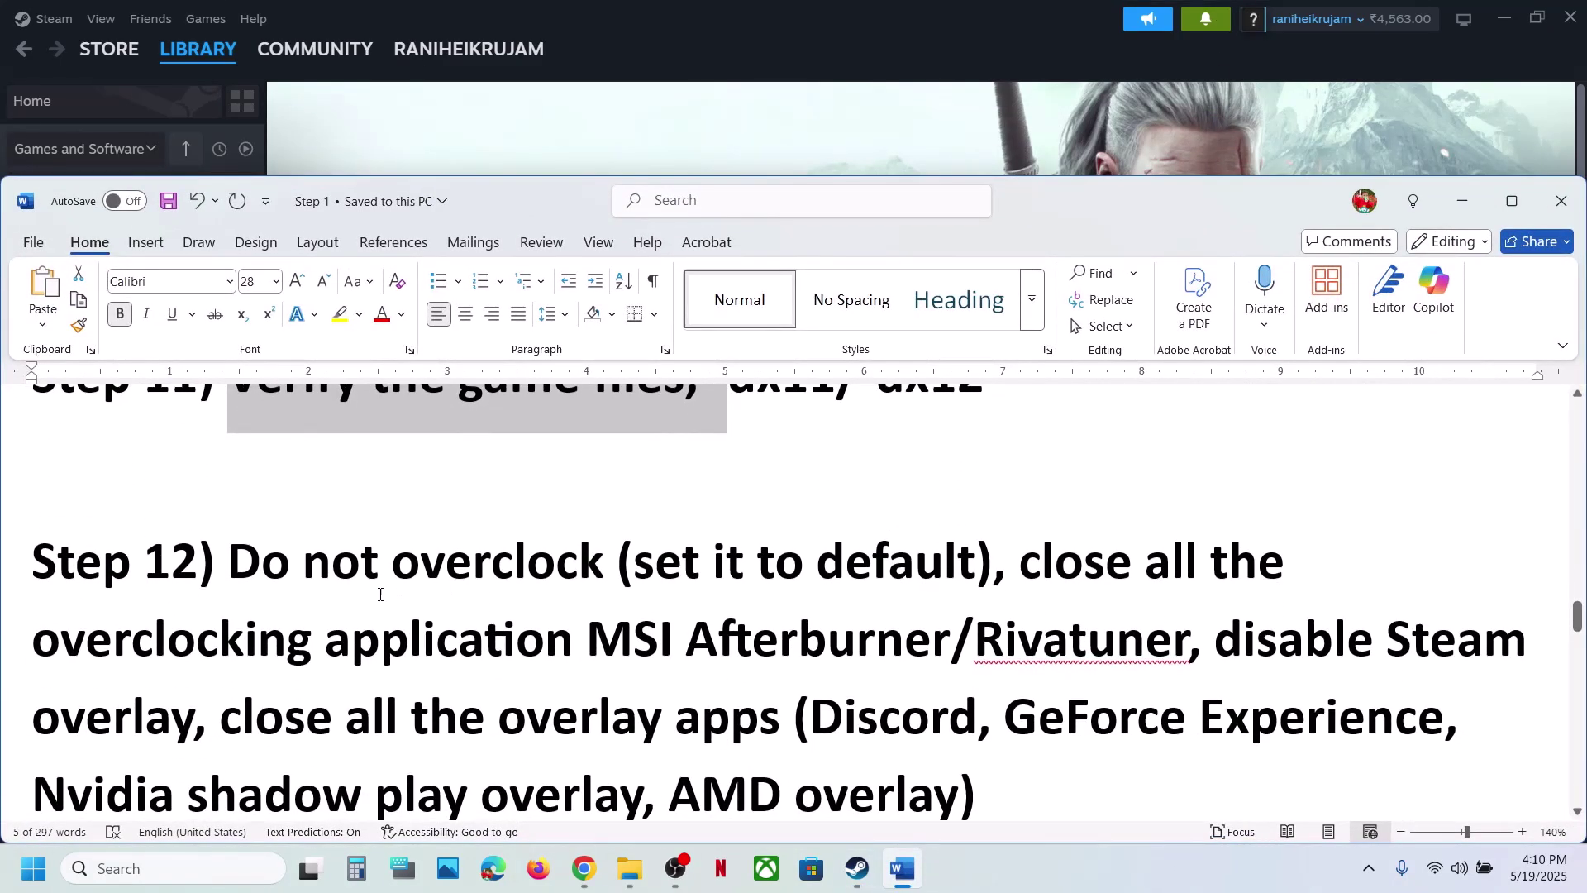
drag(268, 581, 972, 628)
click(971, 628)
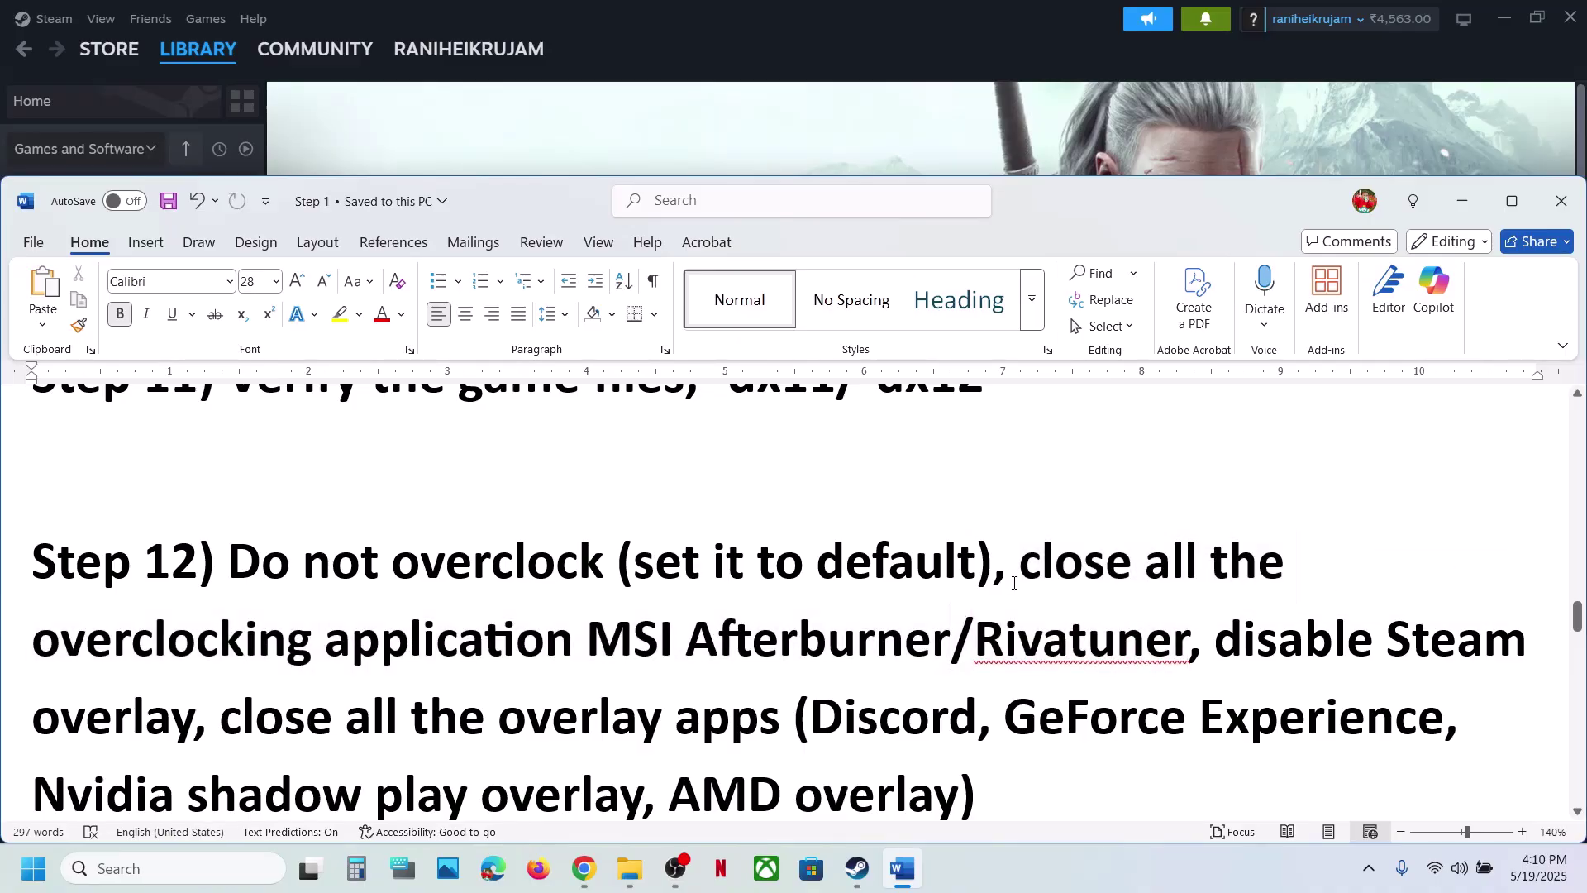
drag(1019, 560, 1190, 641)
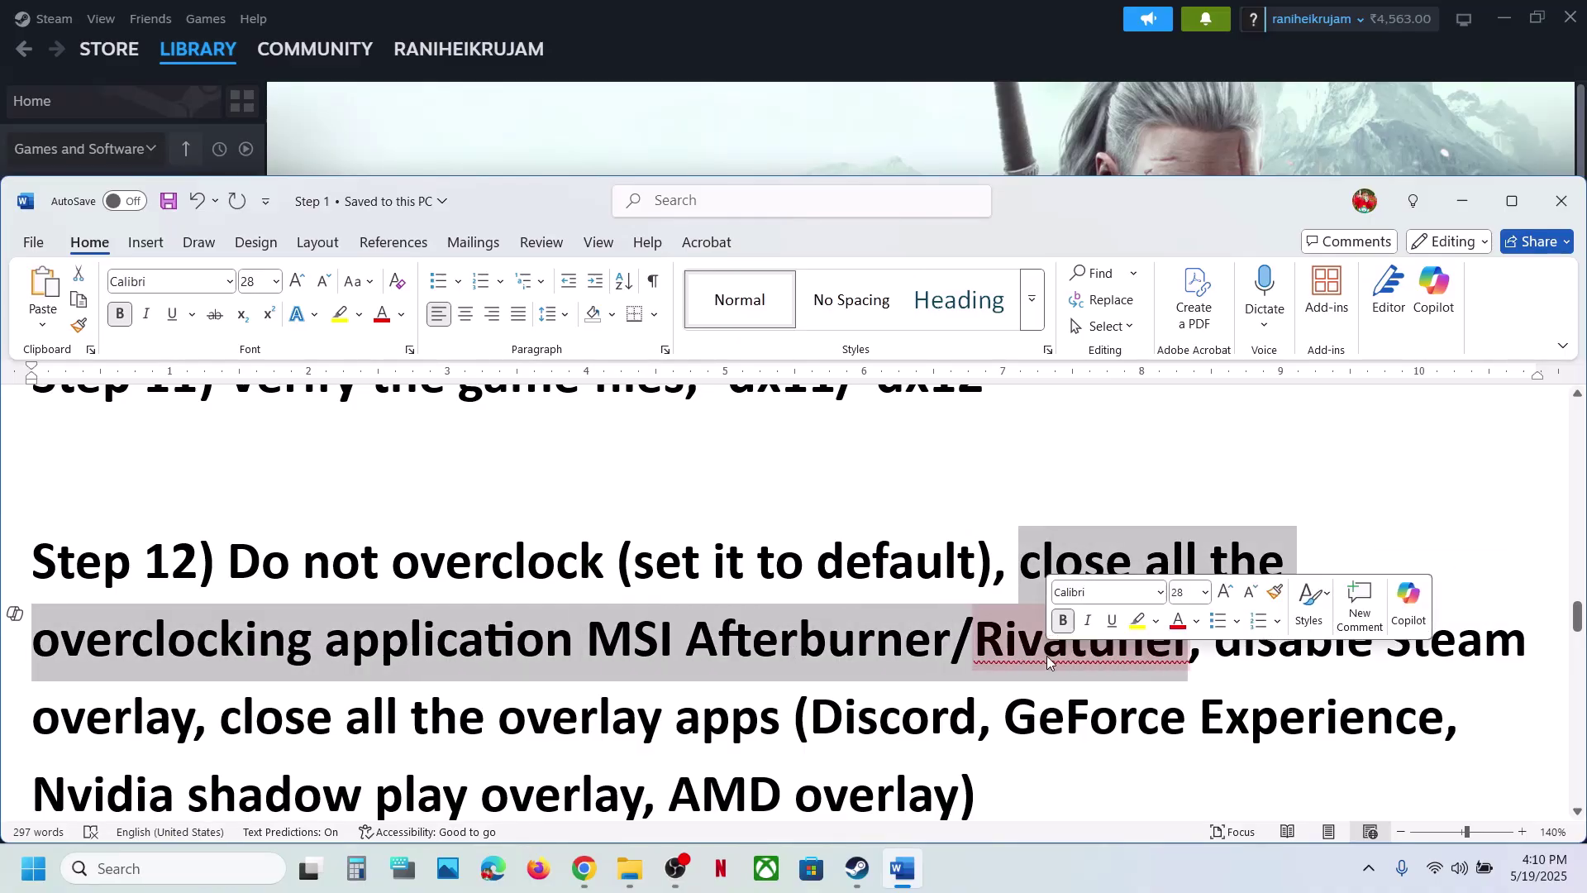
scroll(1370, 545, down, 1)
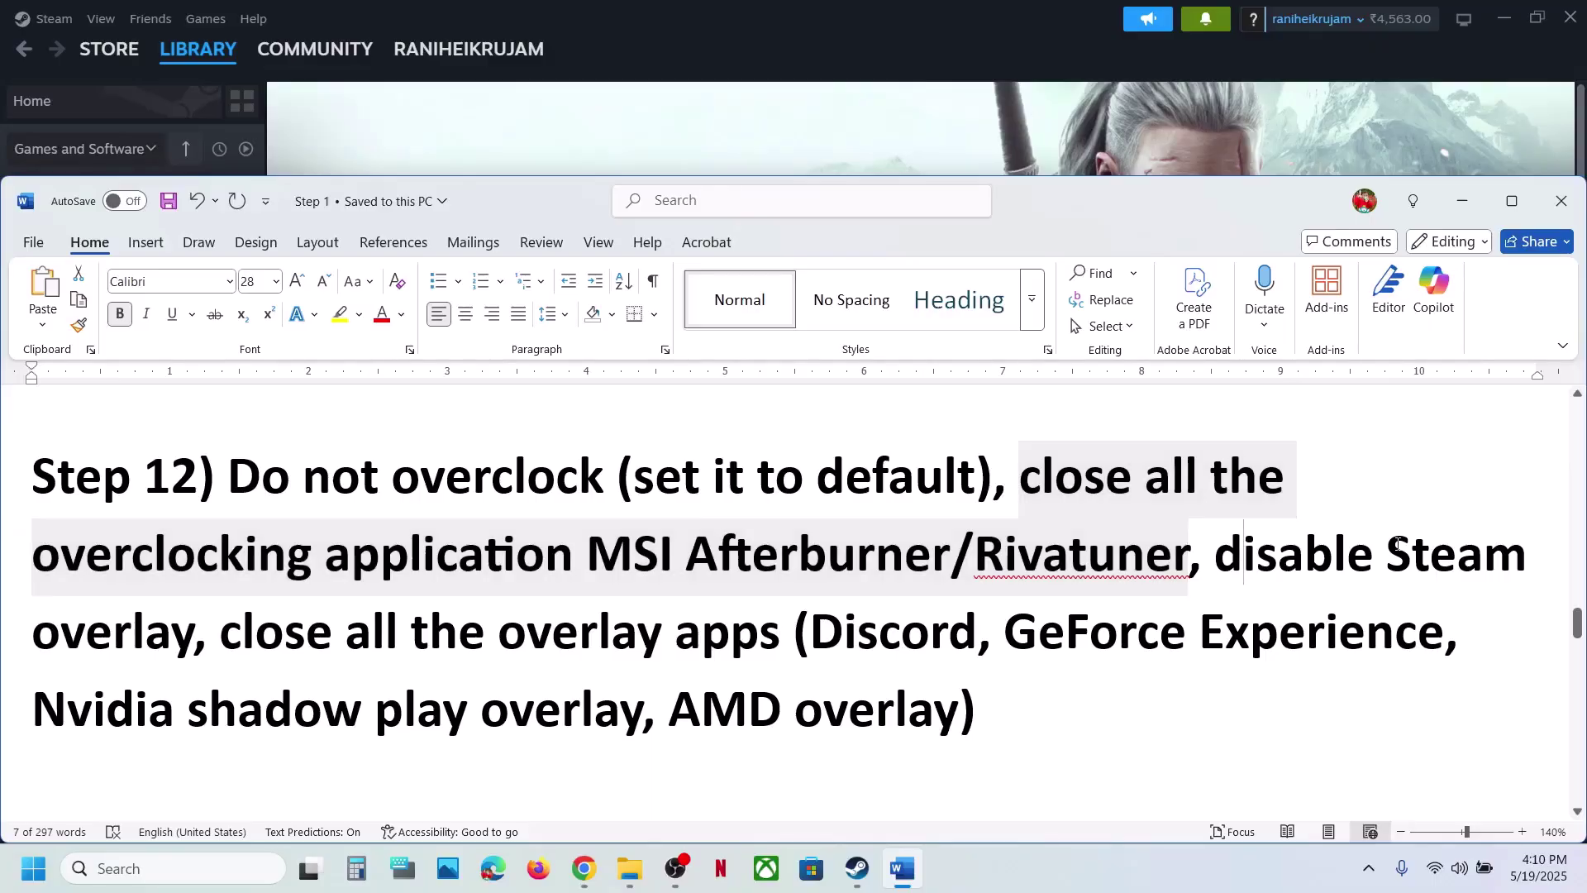
drag(1248, 553, 1536, 556)
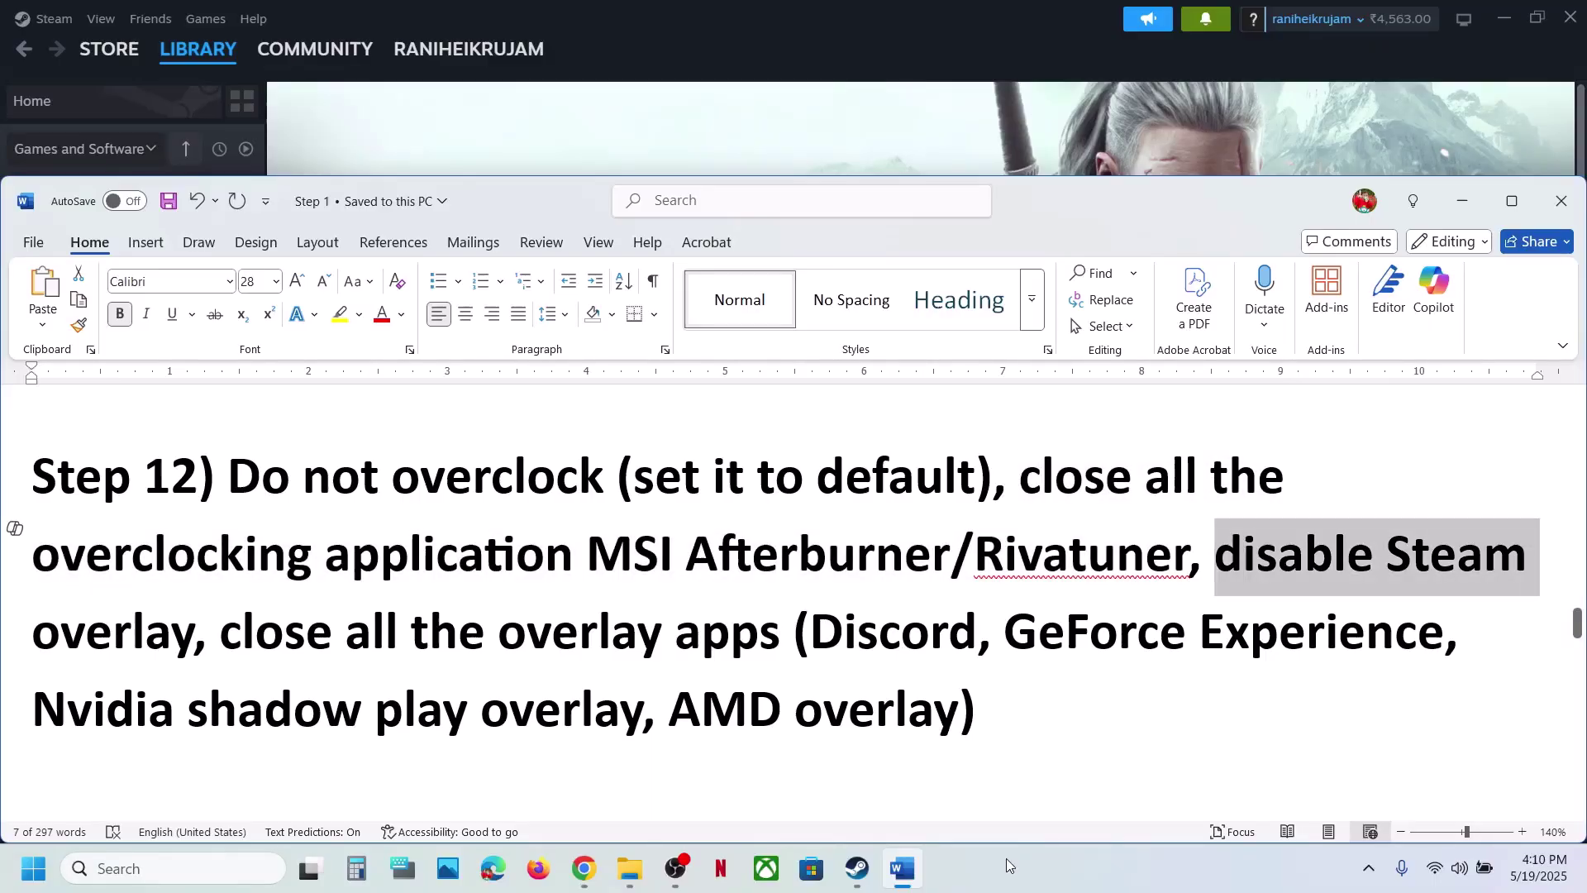
Step: Switch to Steam and disable the in-game Steam Overlay in the General properties of The Witcher 3: Wild Hunt
click(858, 869)
right_click(162, 721)
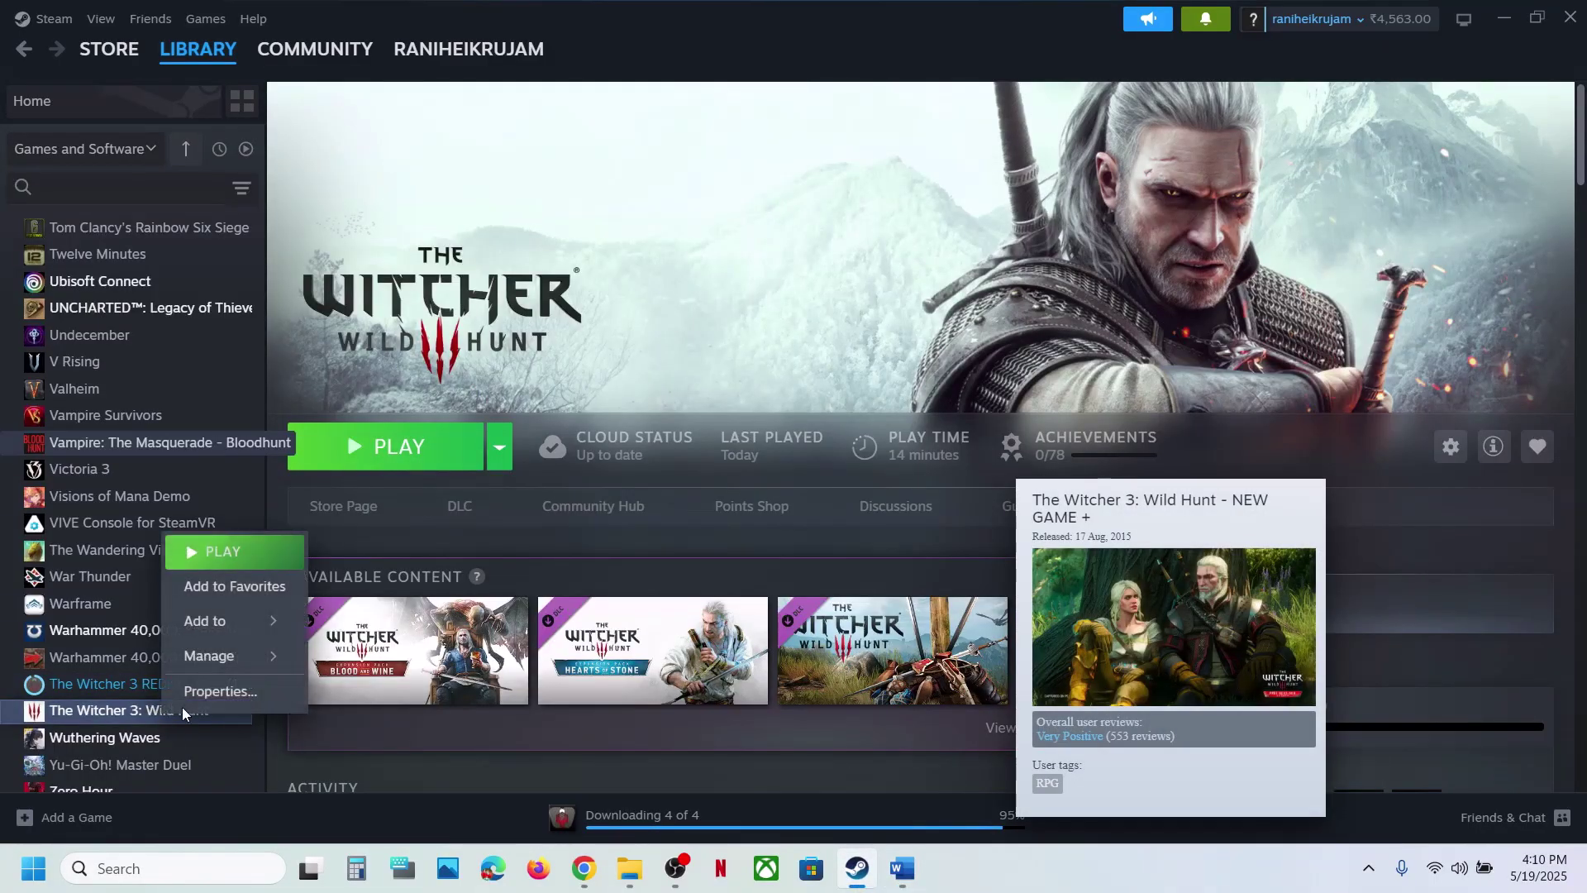
click(213, 689)
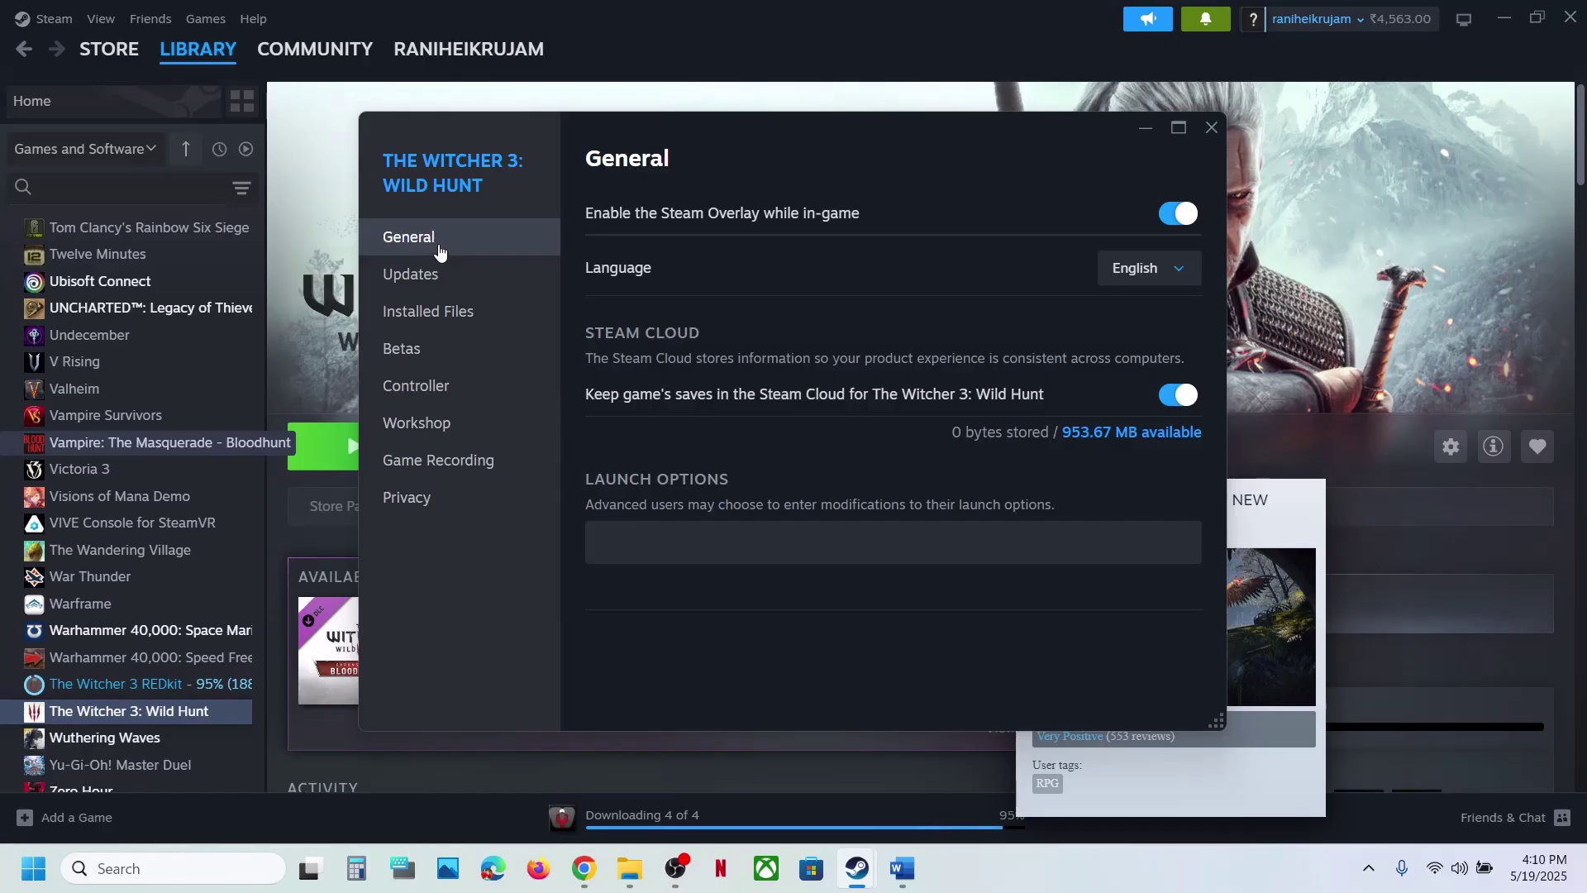
click(1091, 222)
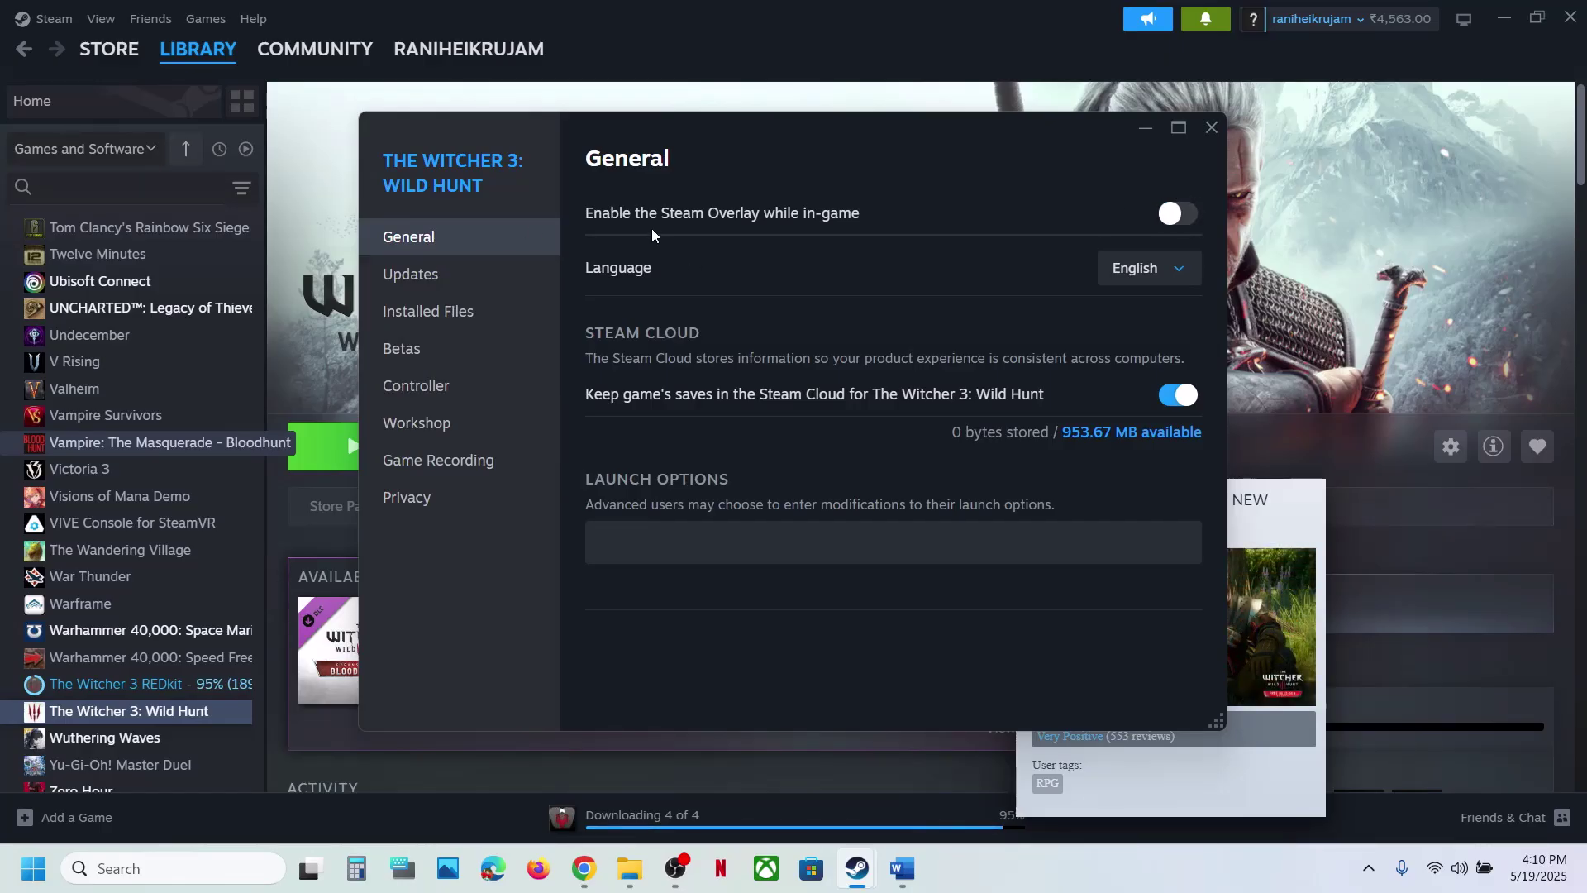
click(1212, 128)
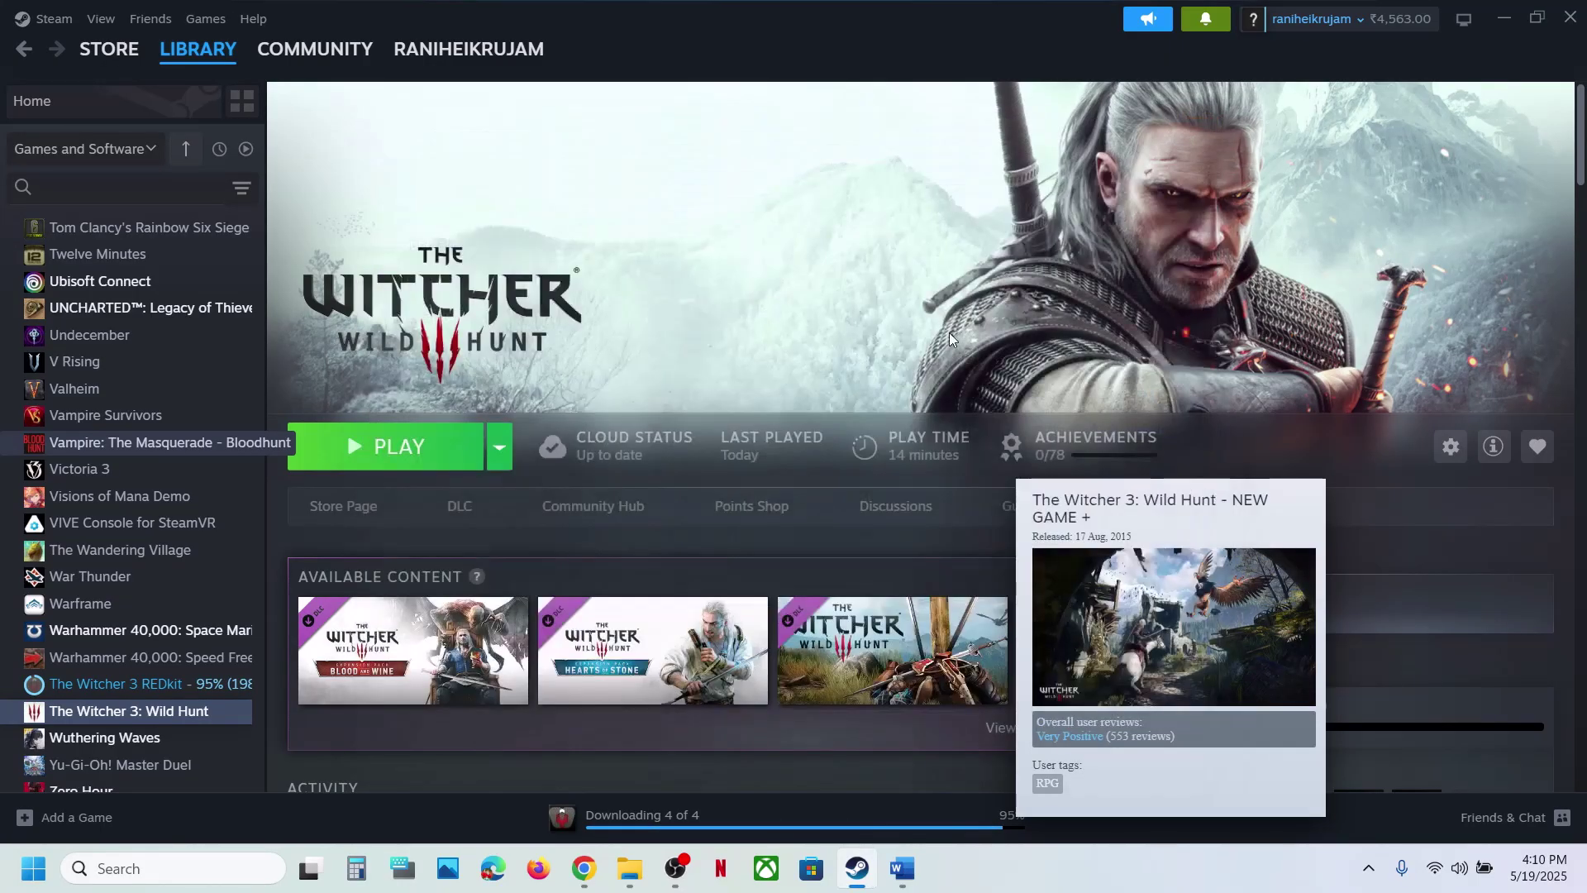
scroll(718, 589, down, 5)
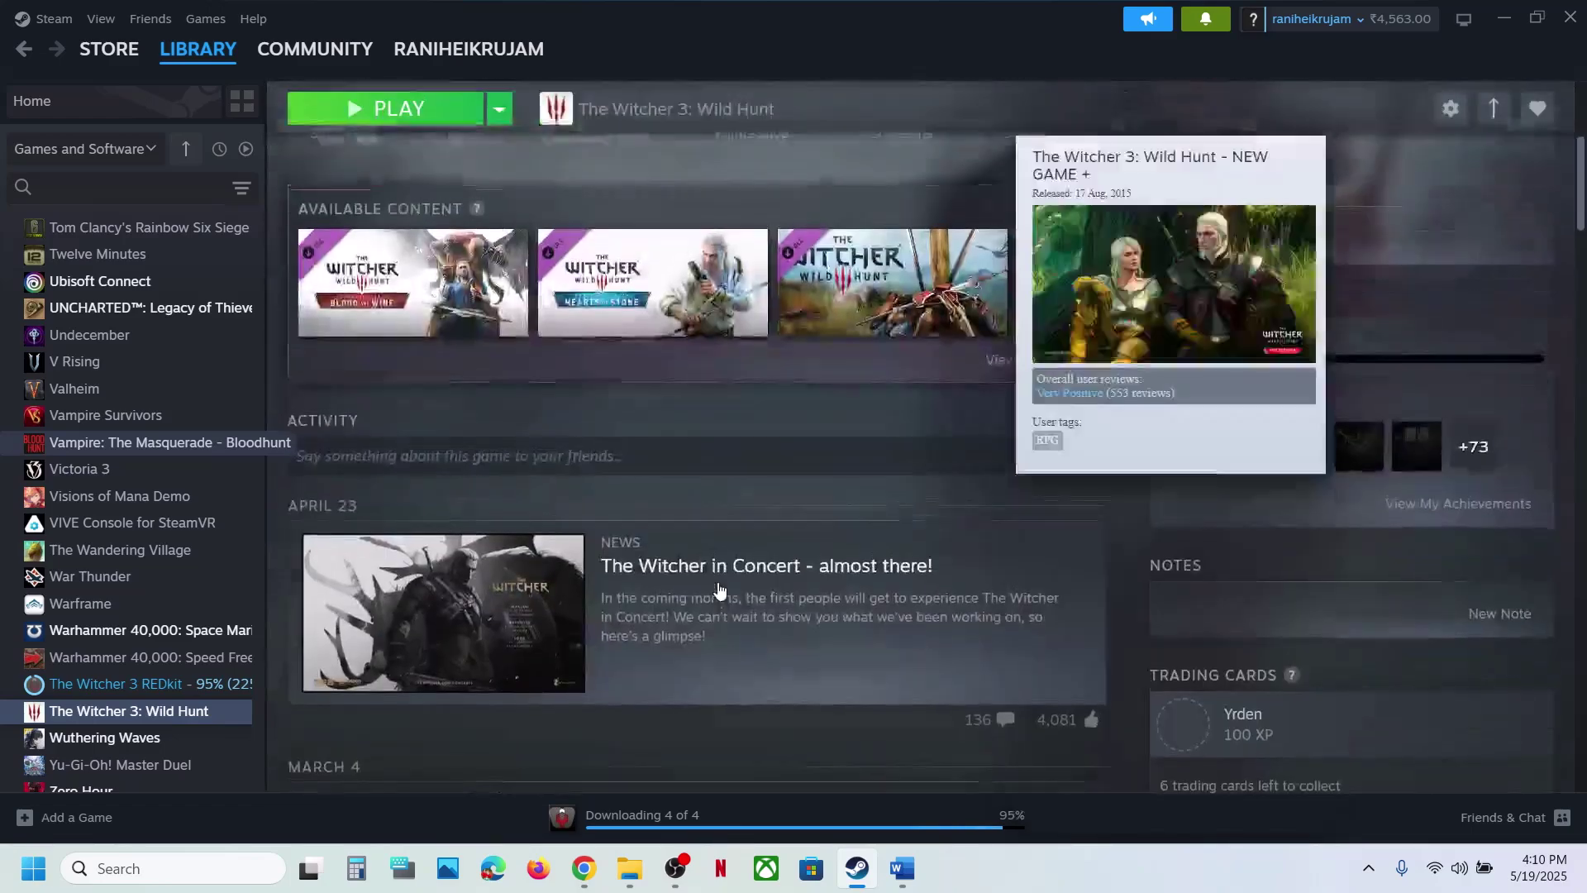
scroll(669, 310, up, 5)
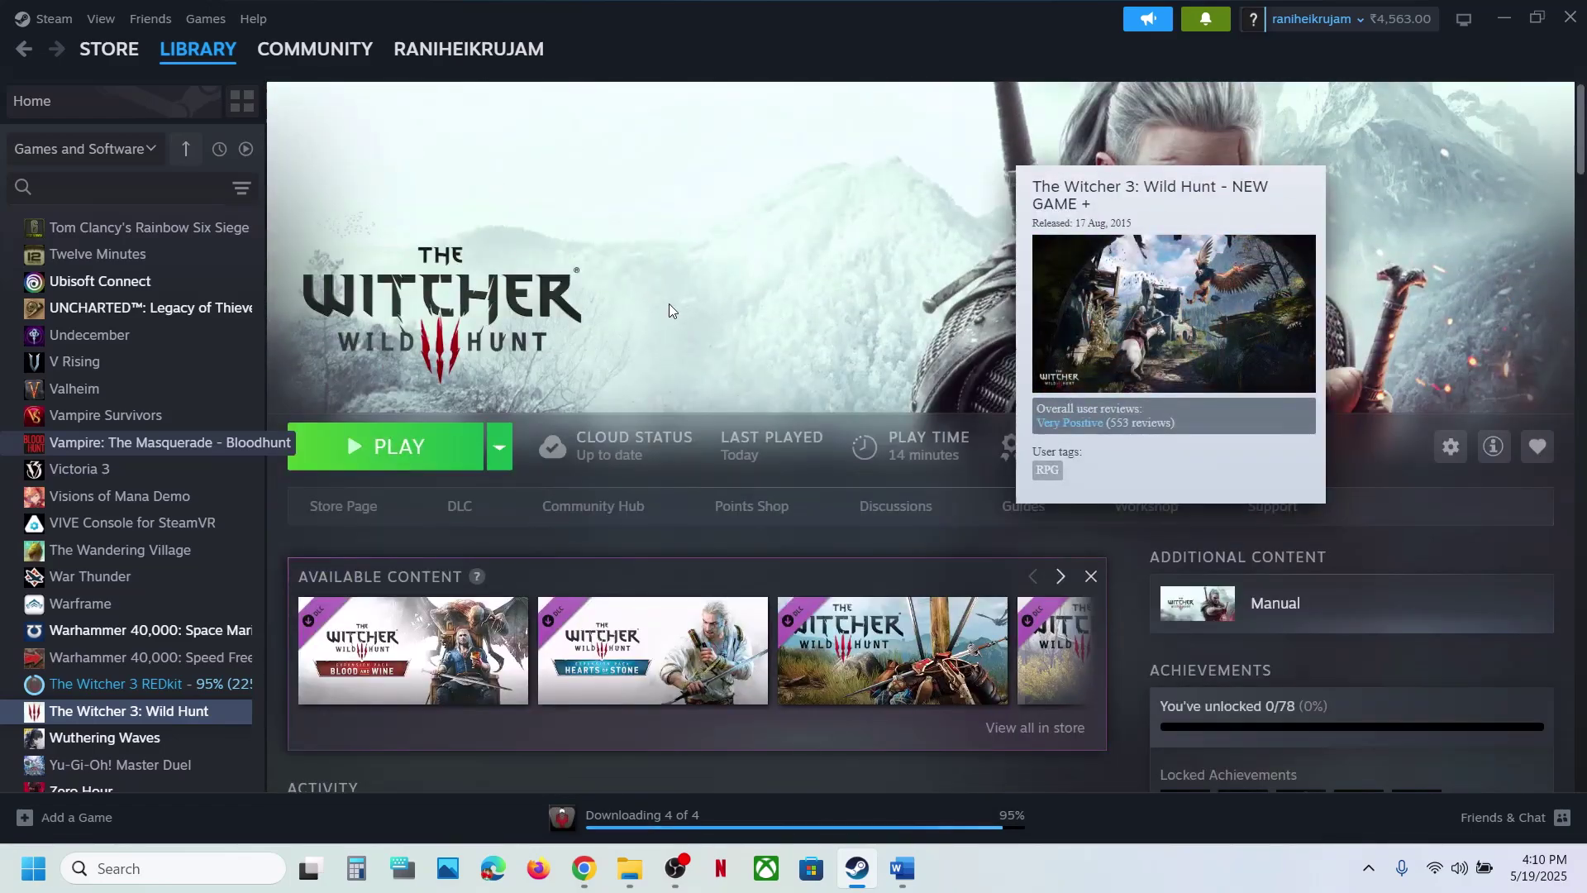
Step: Switch back to the Word document and read the part of Step 12 on closing overlay apps such as Discord and GeForce Experience
click(904, 870)
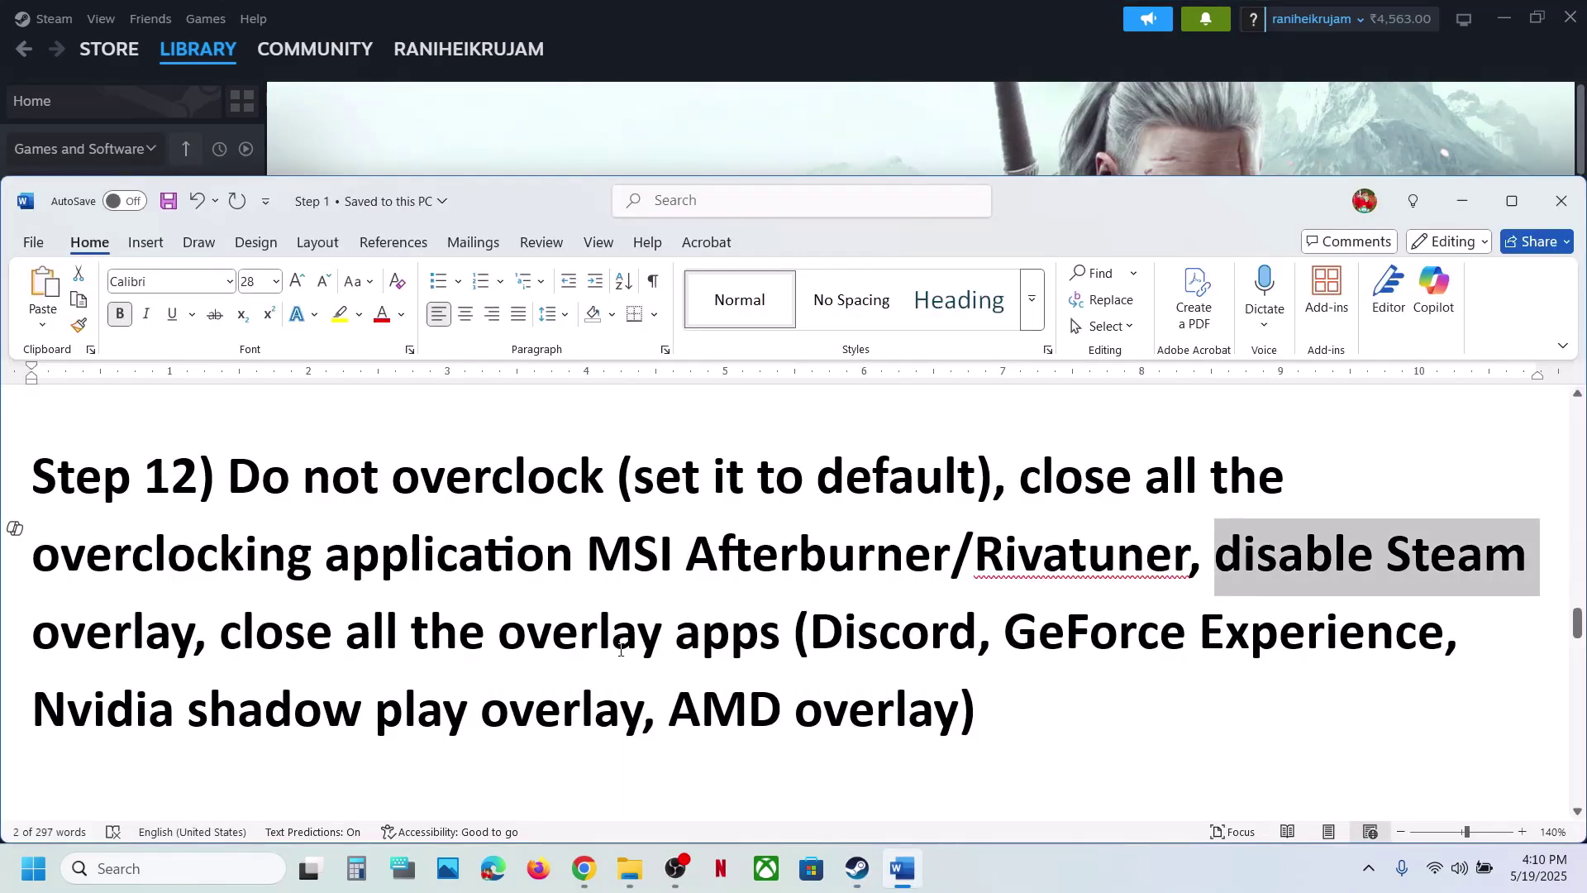
drag(818, 628, 1445, 641)
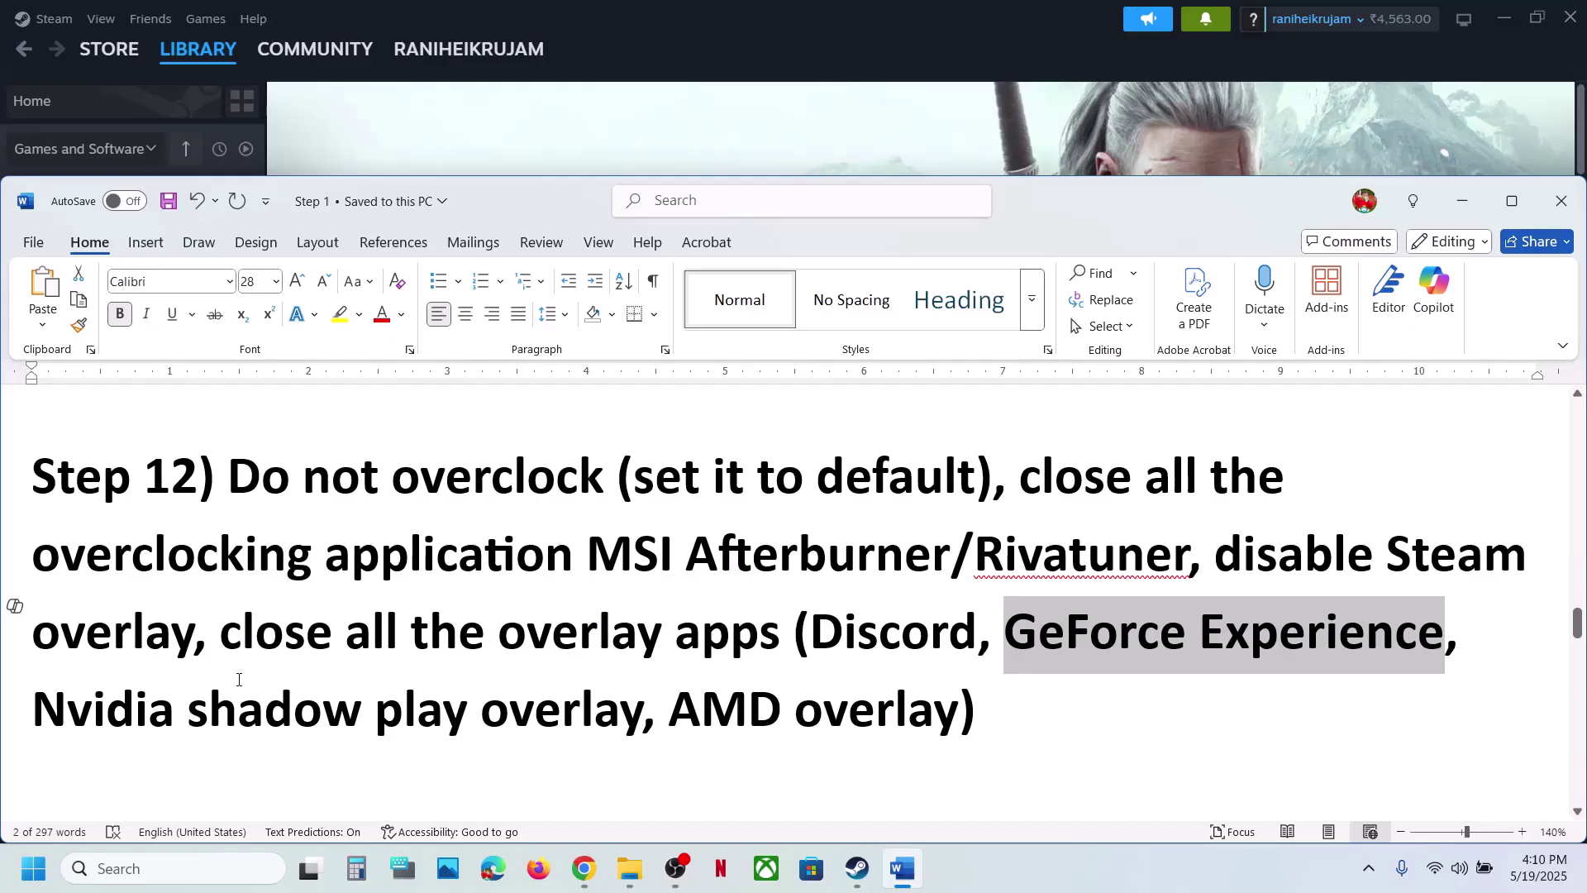
drag(232, 641, 716, 633)
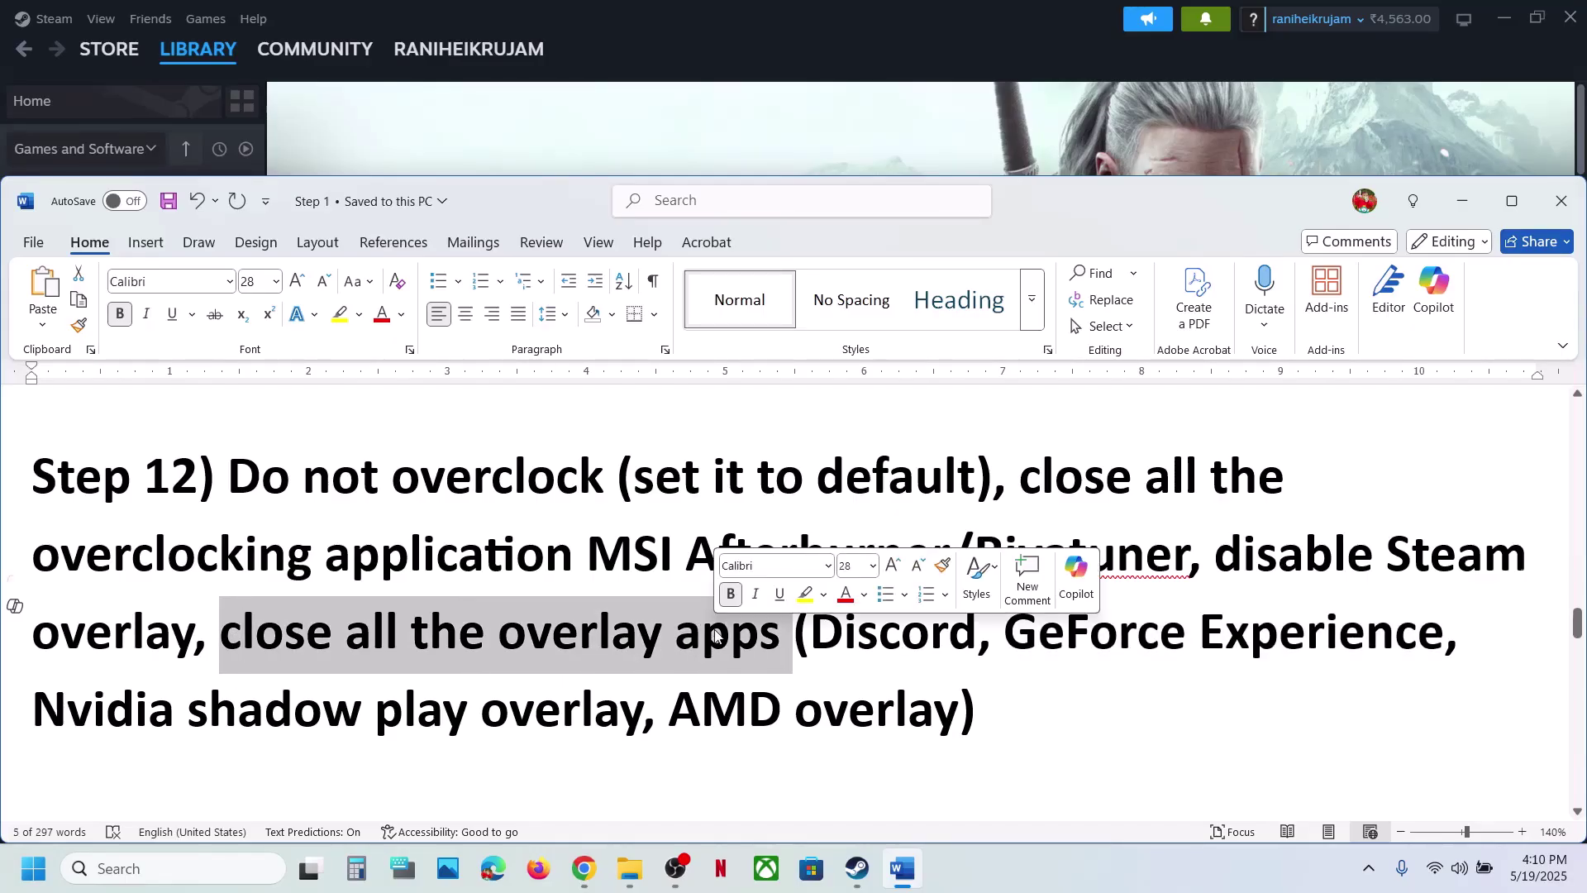
Step: Read Step 13 on a clean graphics driver installation, including the NVIDIA and AMD download links
scroll(716, 630, down, 5)
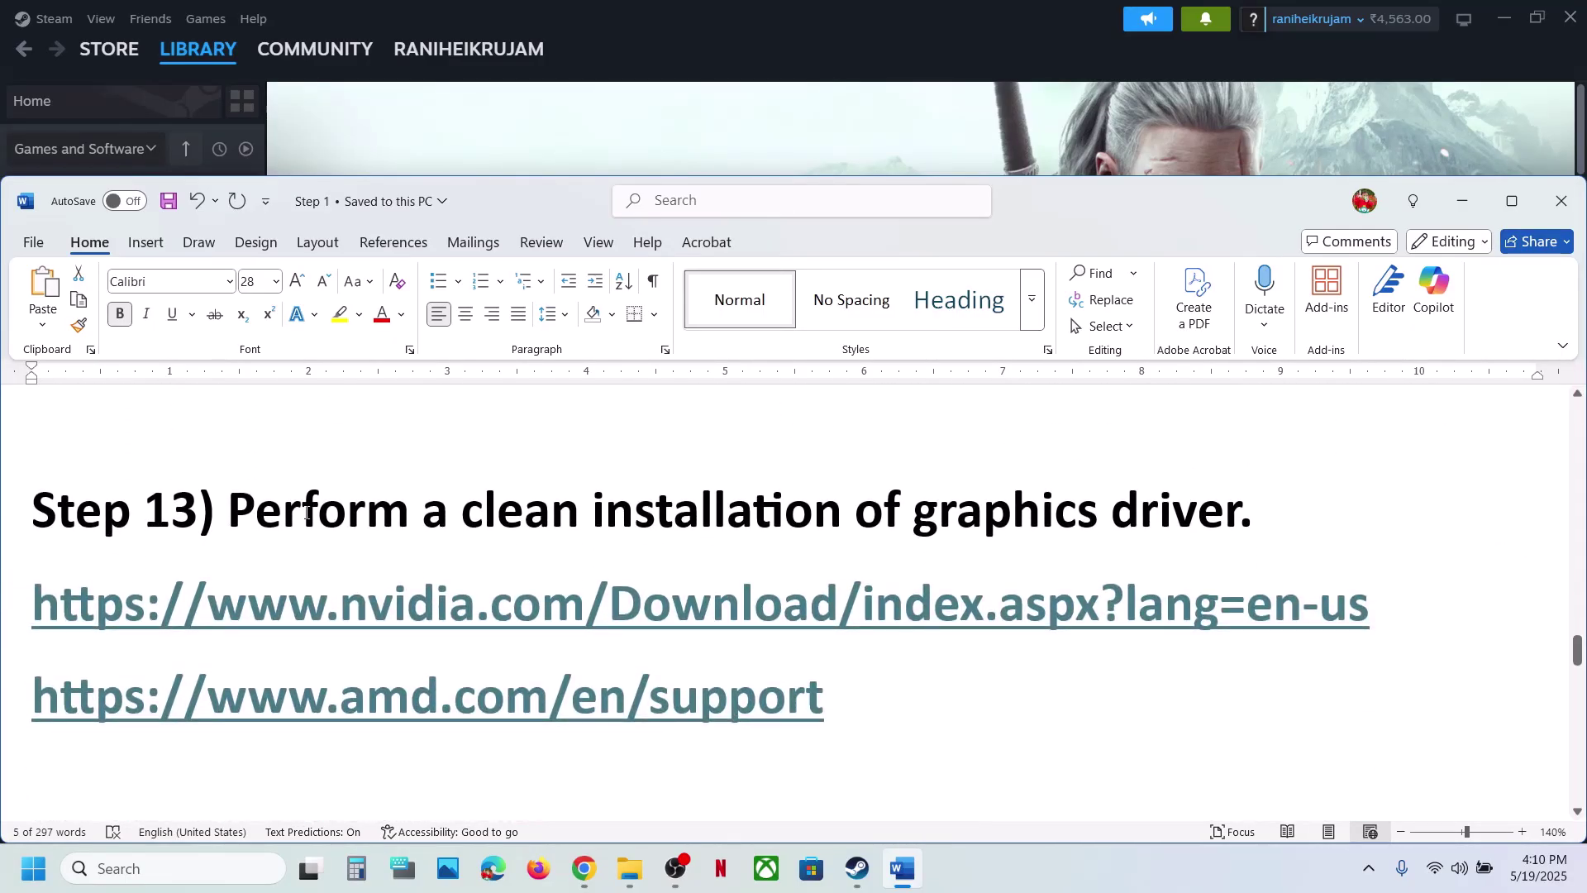
drag(307, 513, 1236, 514)
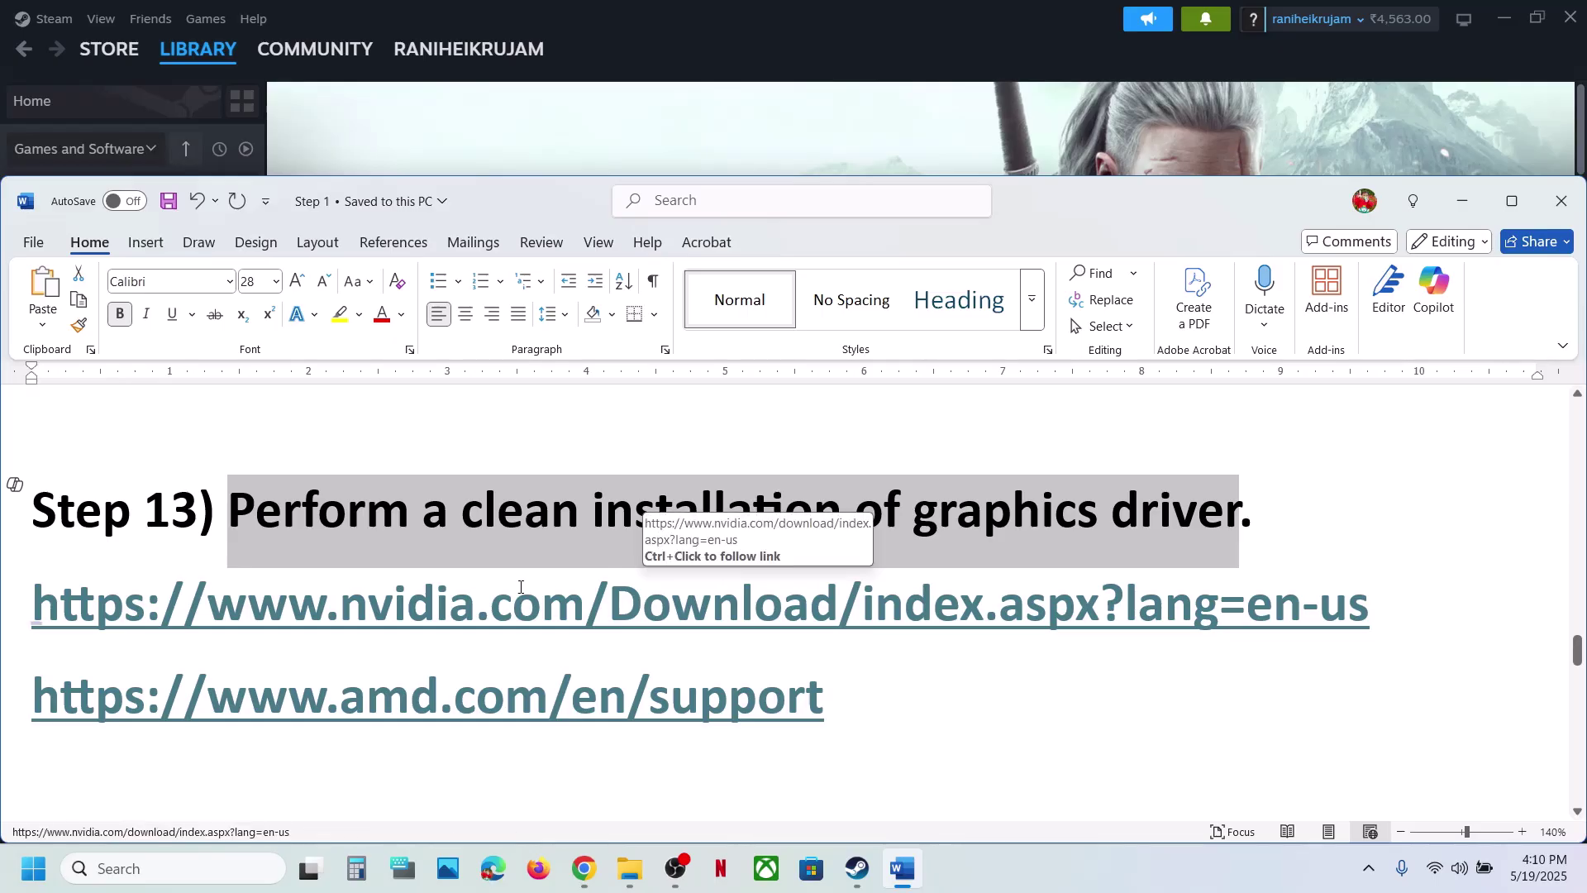
drag(368, 603, 671, 612)
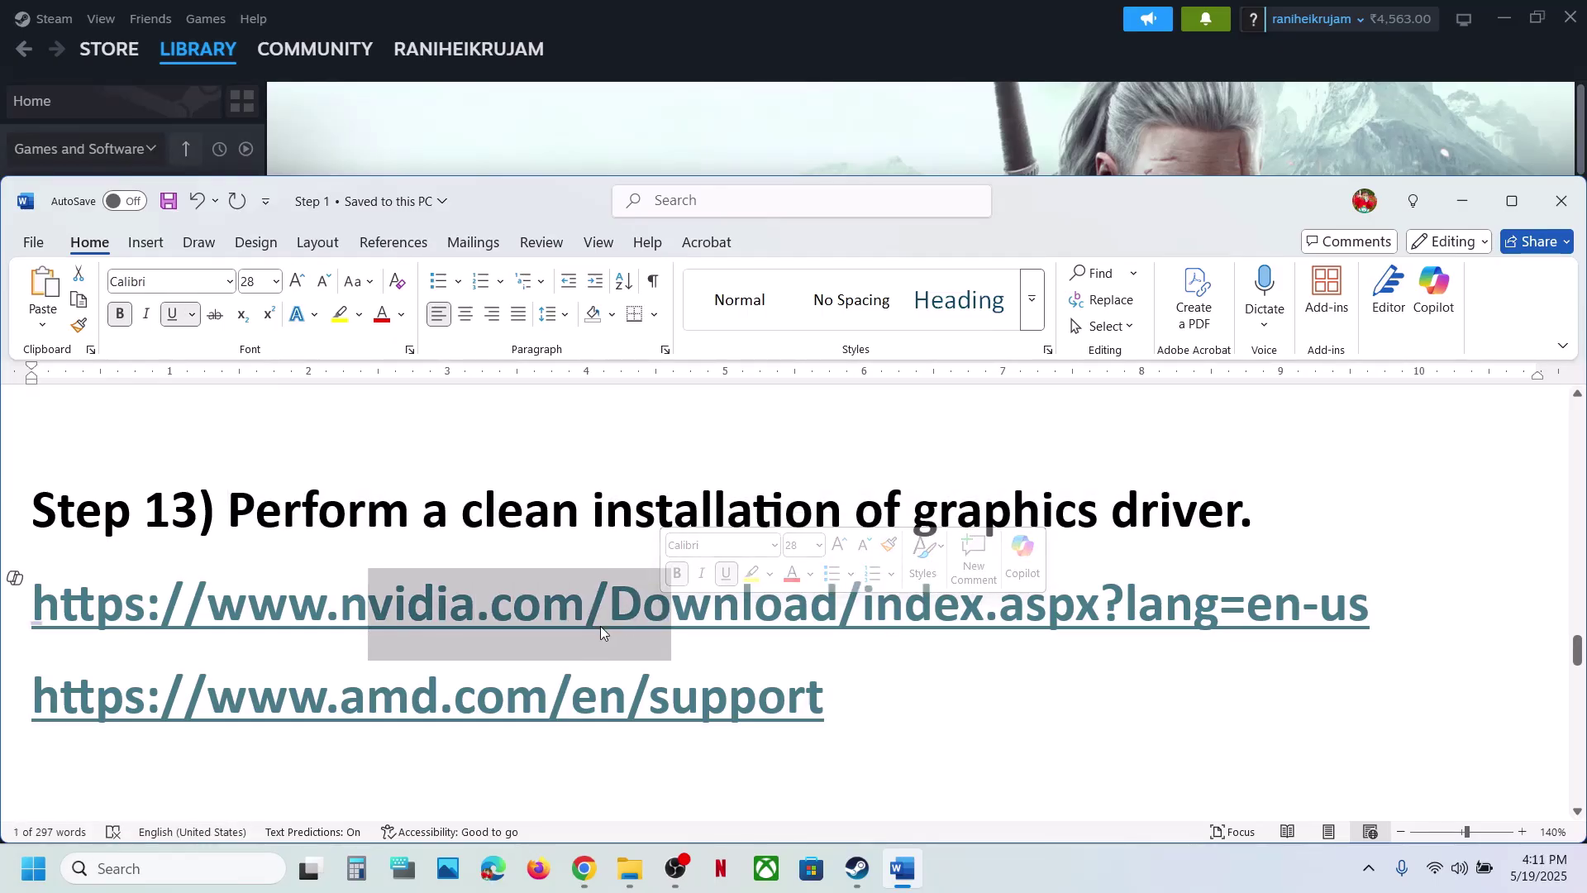
drag(299, 713, 724, 697)
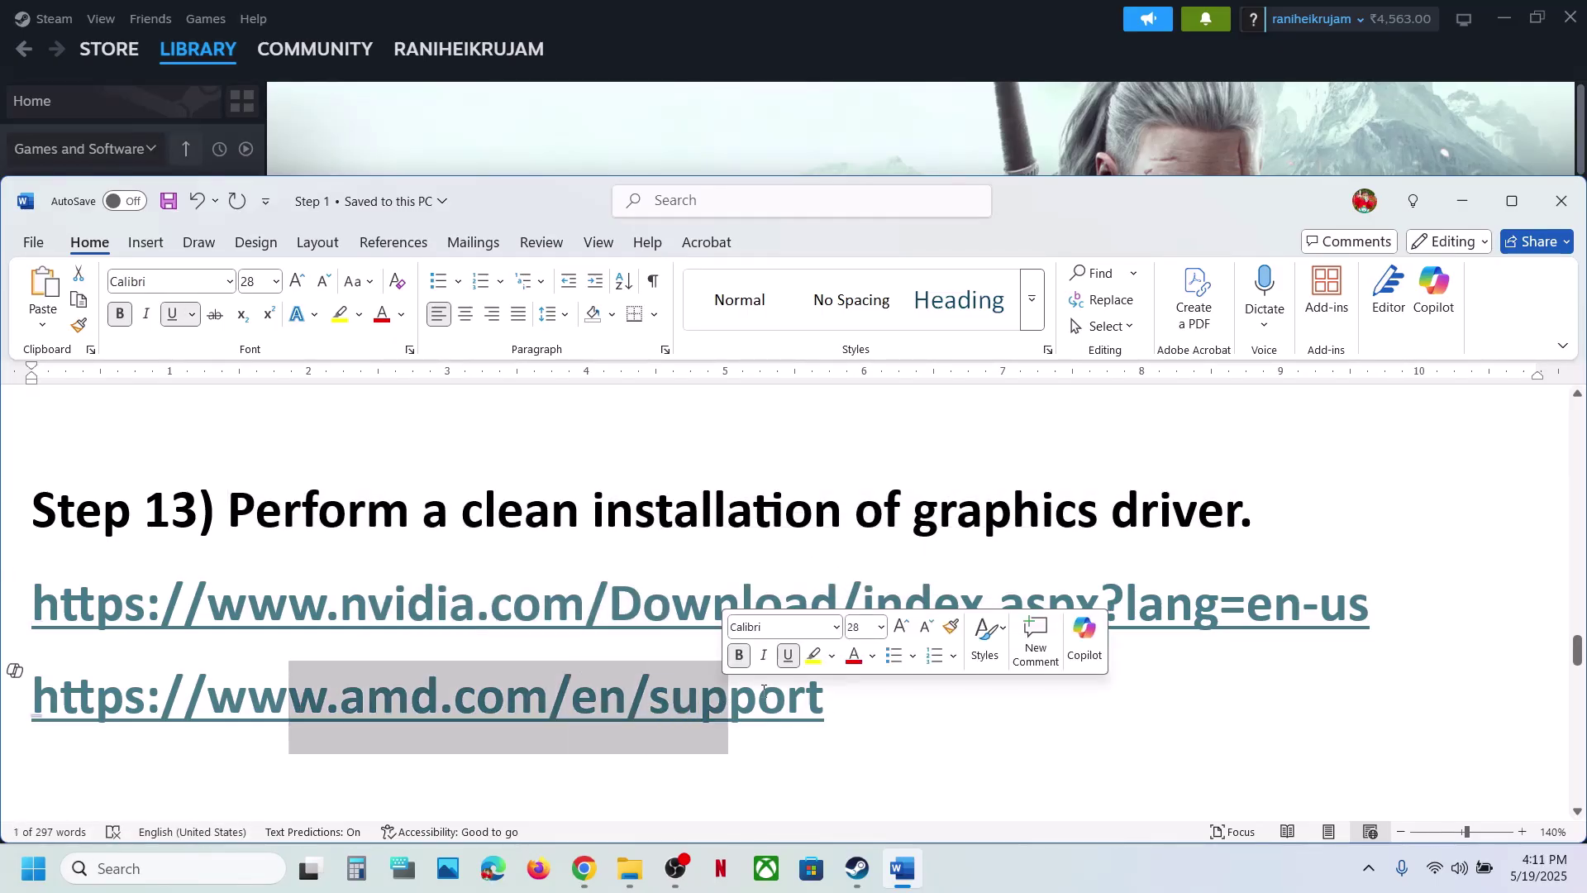
click(1034, 889)
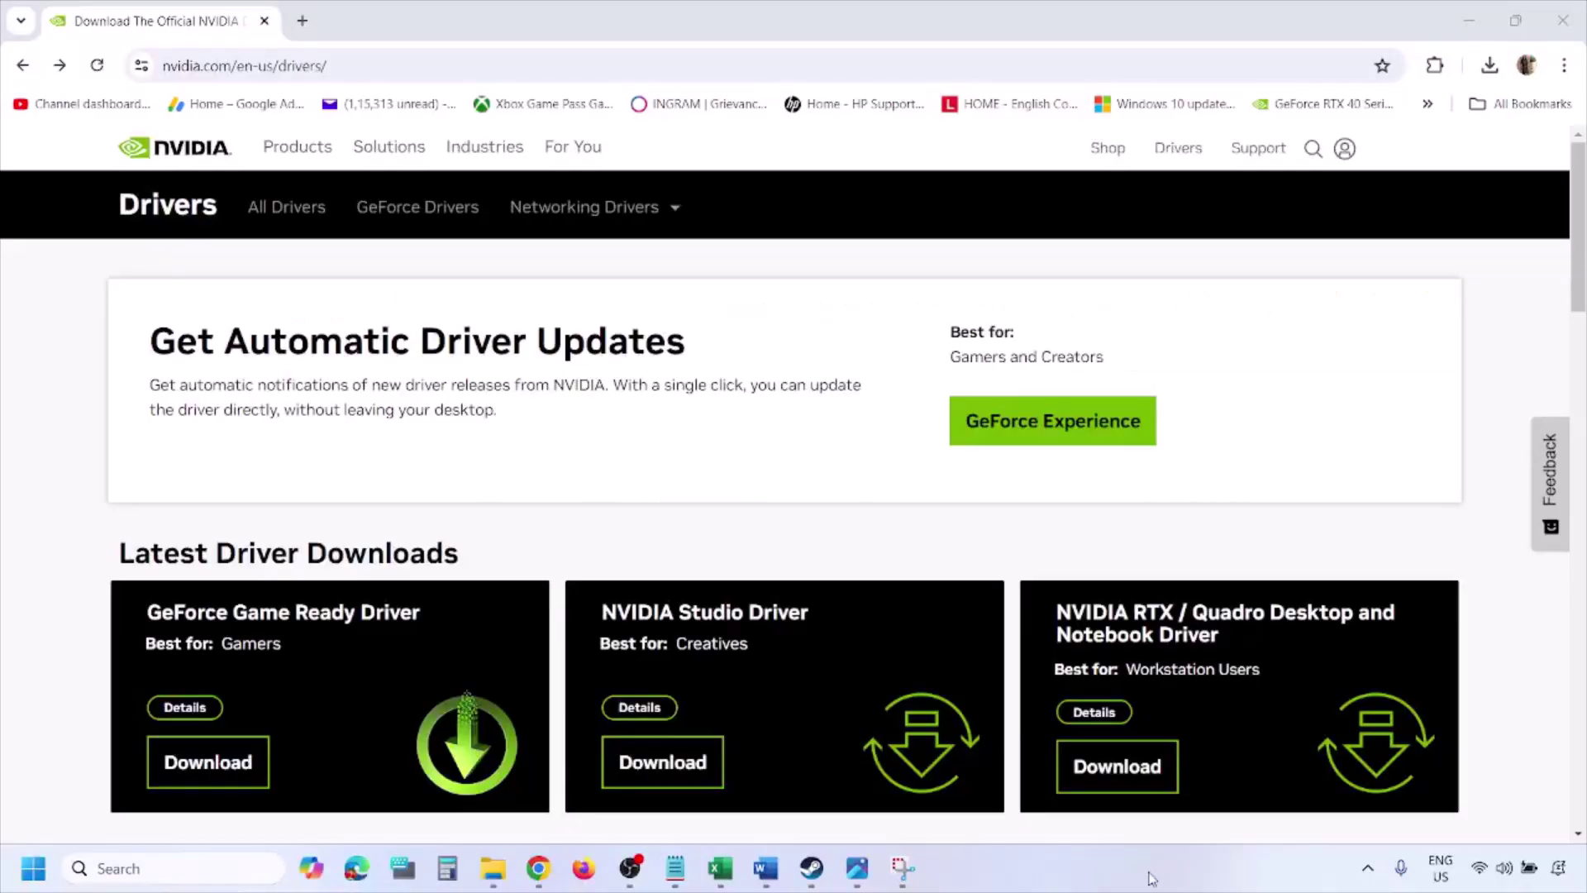
Step: Search the NVIDIA drivers page for GeForce RTX 3050 Laptop GPU drivers with Windows 11 as the operating system and English (US)
scroll(371, 506, down, 8)
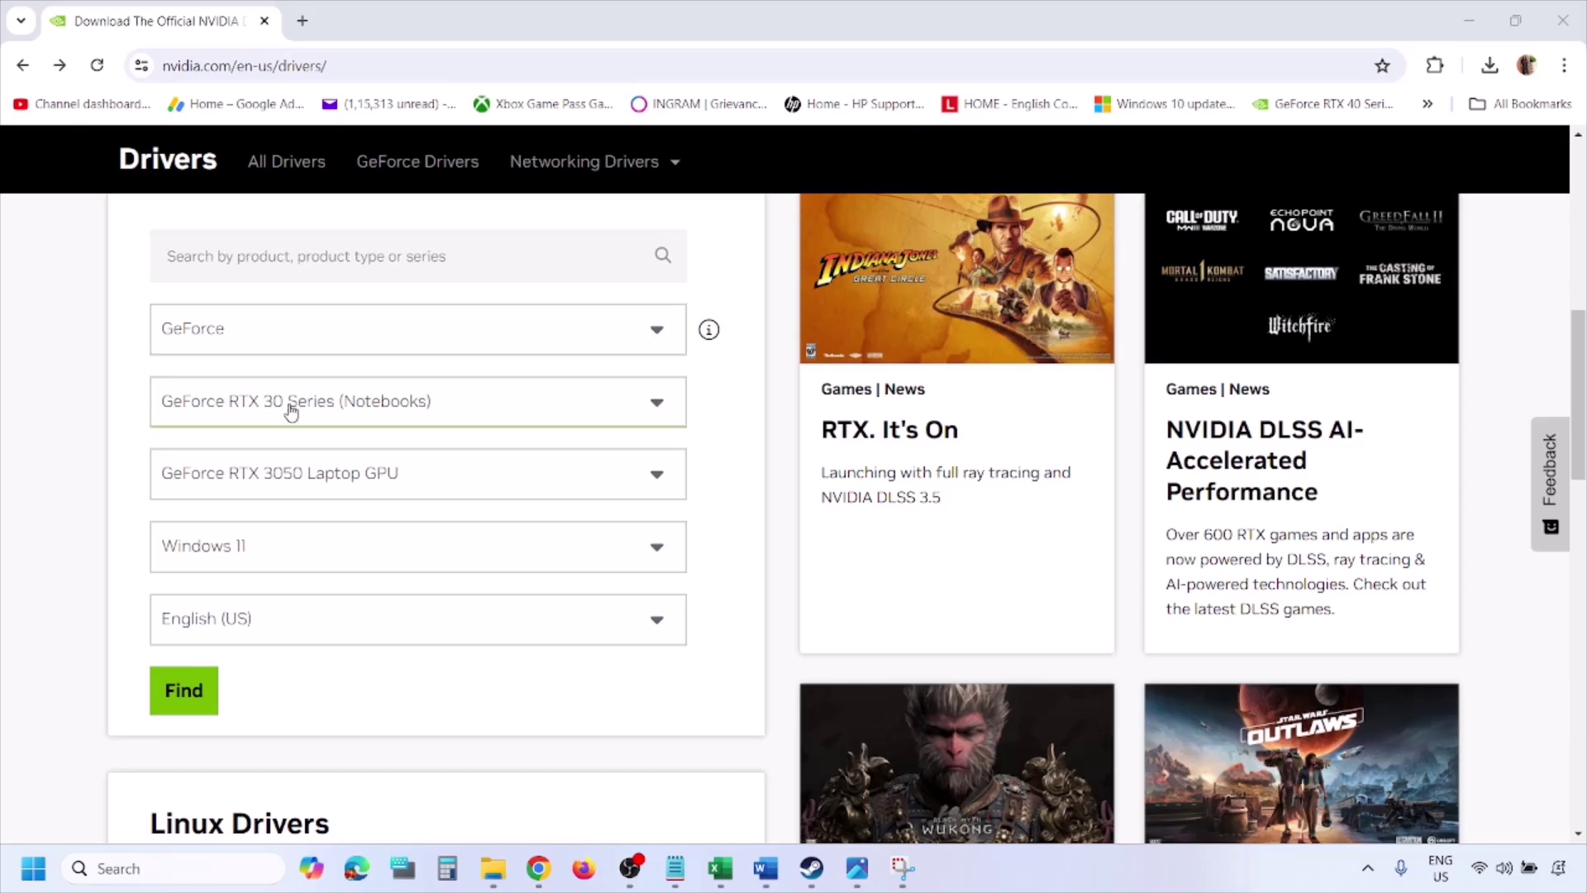
click(263, 554)
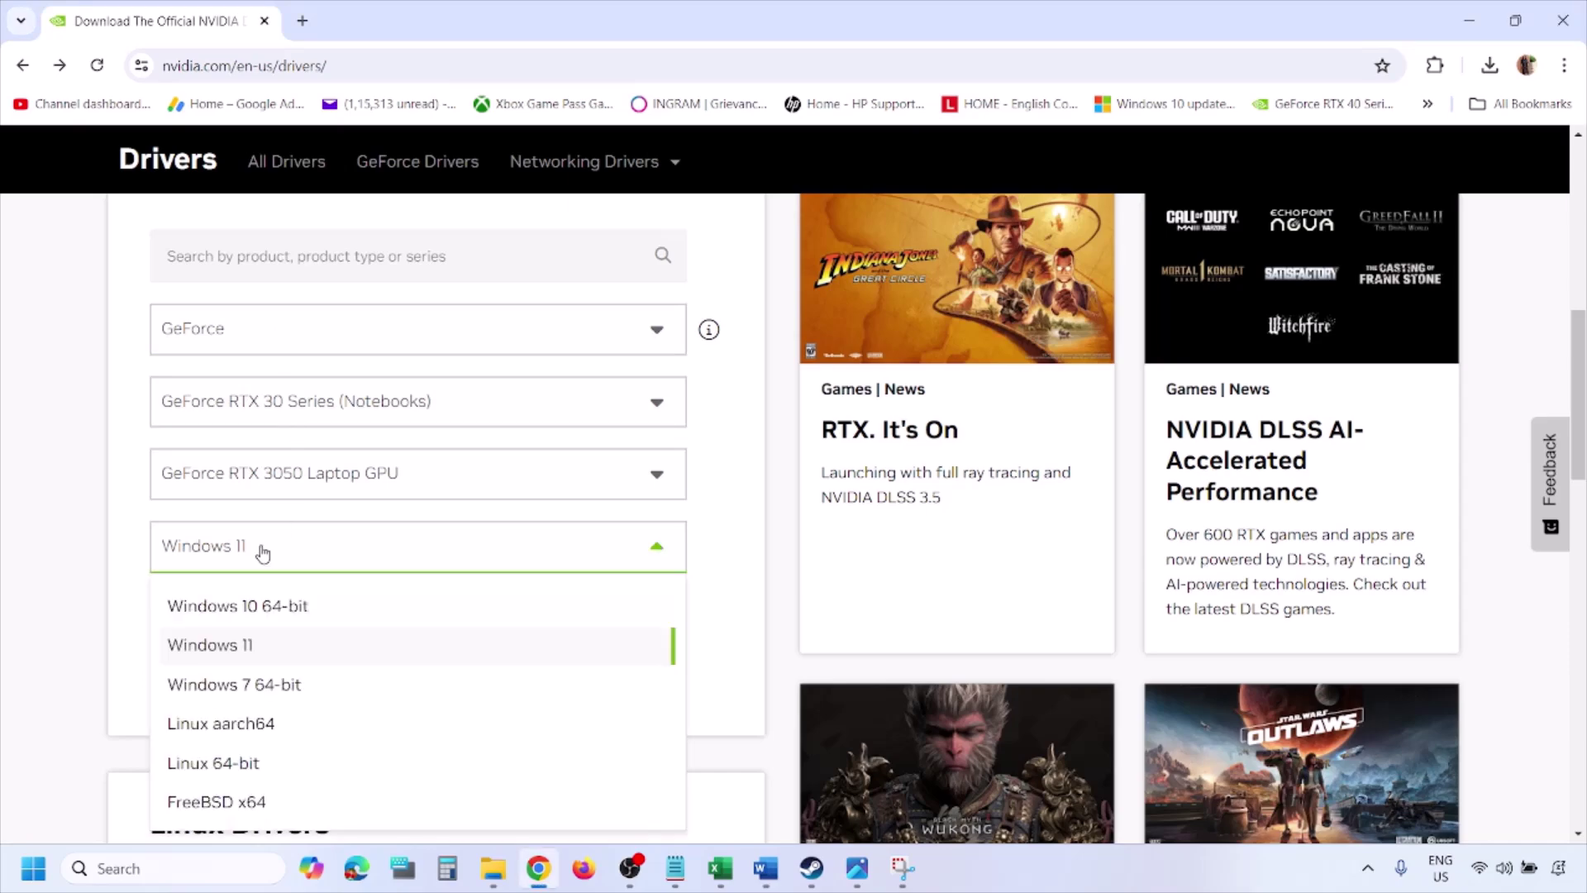
click(231, 646)
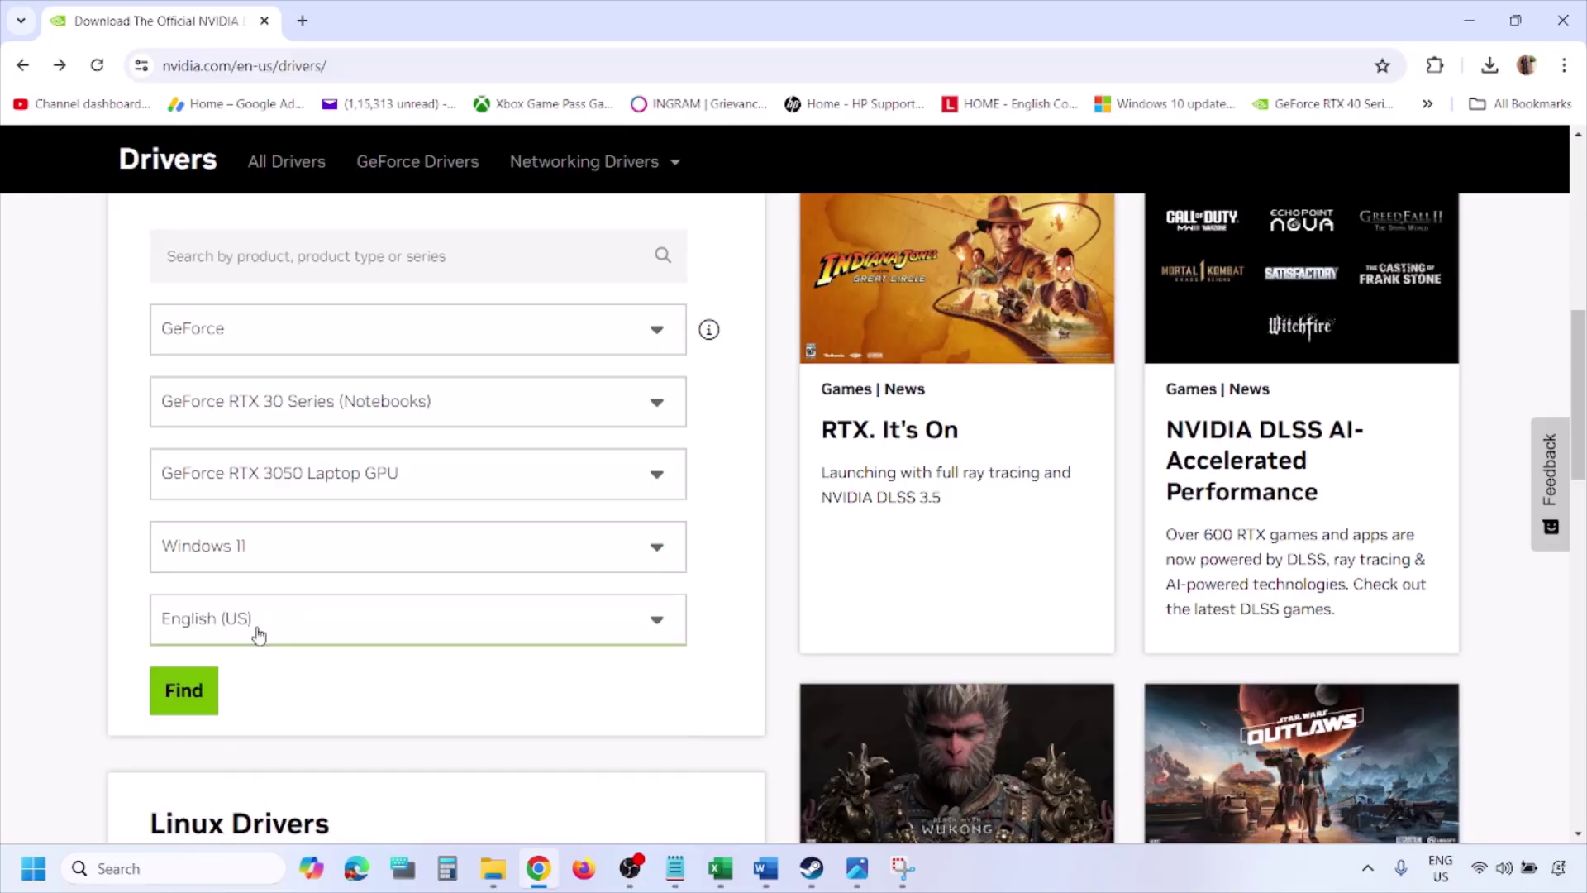
click(189, 697)
Step: Switch to Photos and view 1.png through 5.png, showing the NVIDIA driver download and the custom clean installation options
click(859, 877)
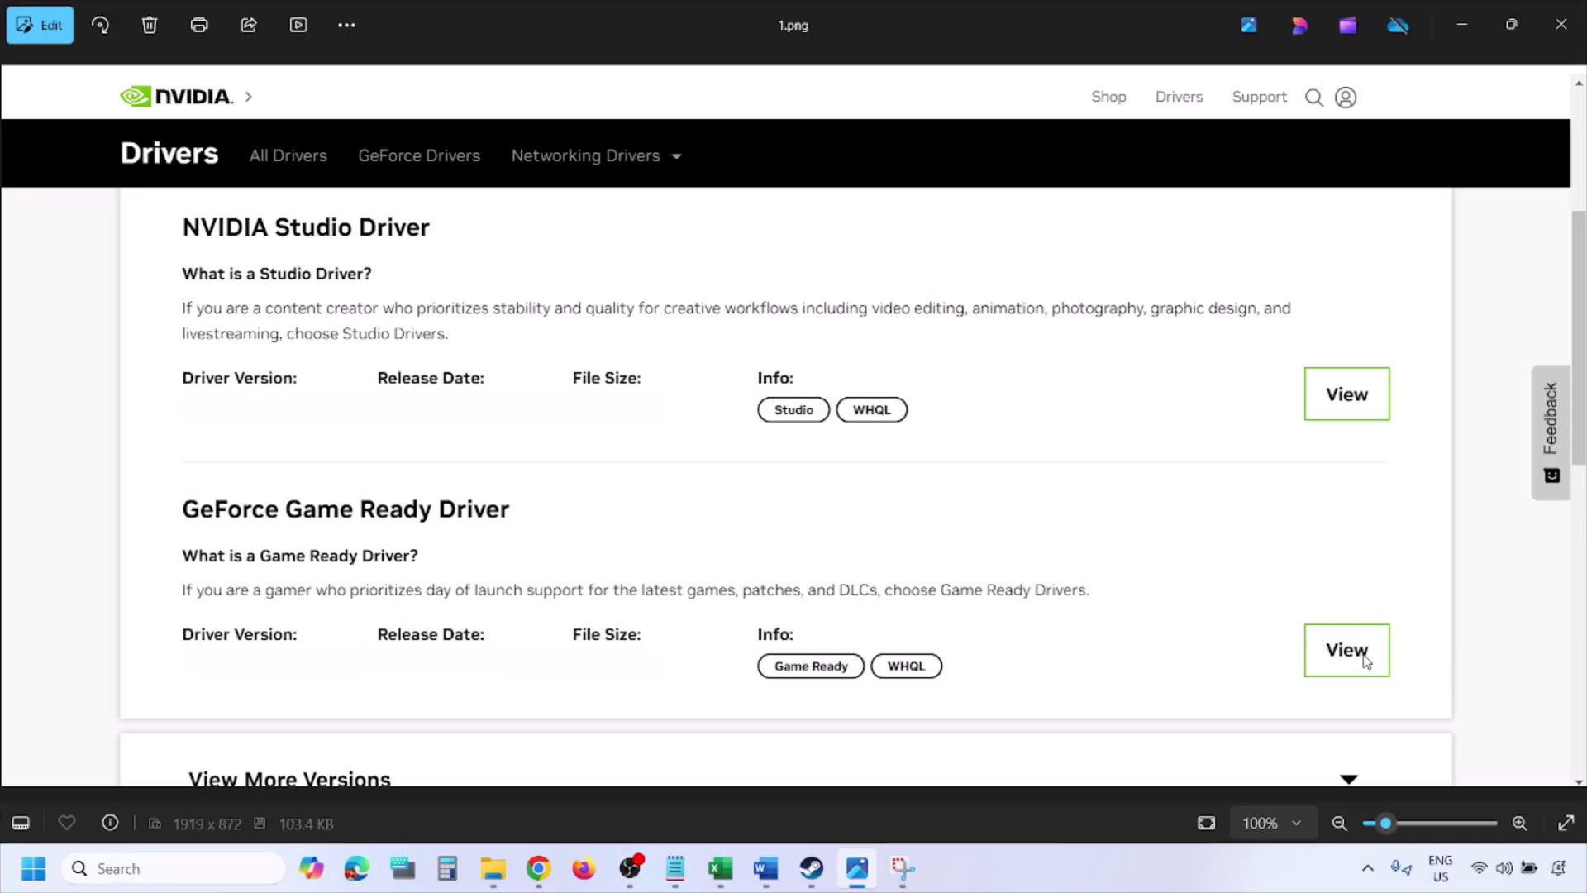
key(Right)
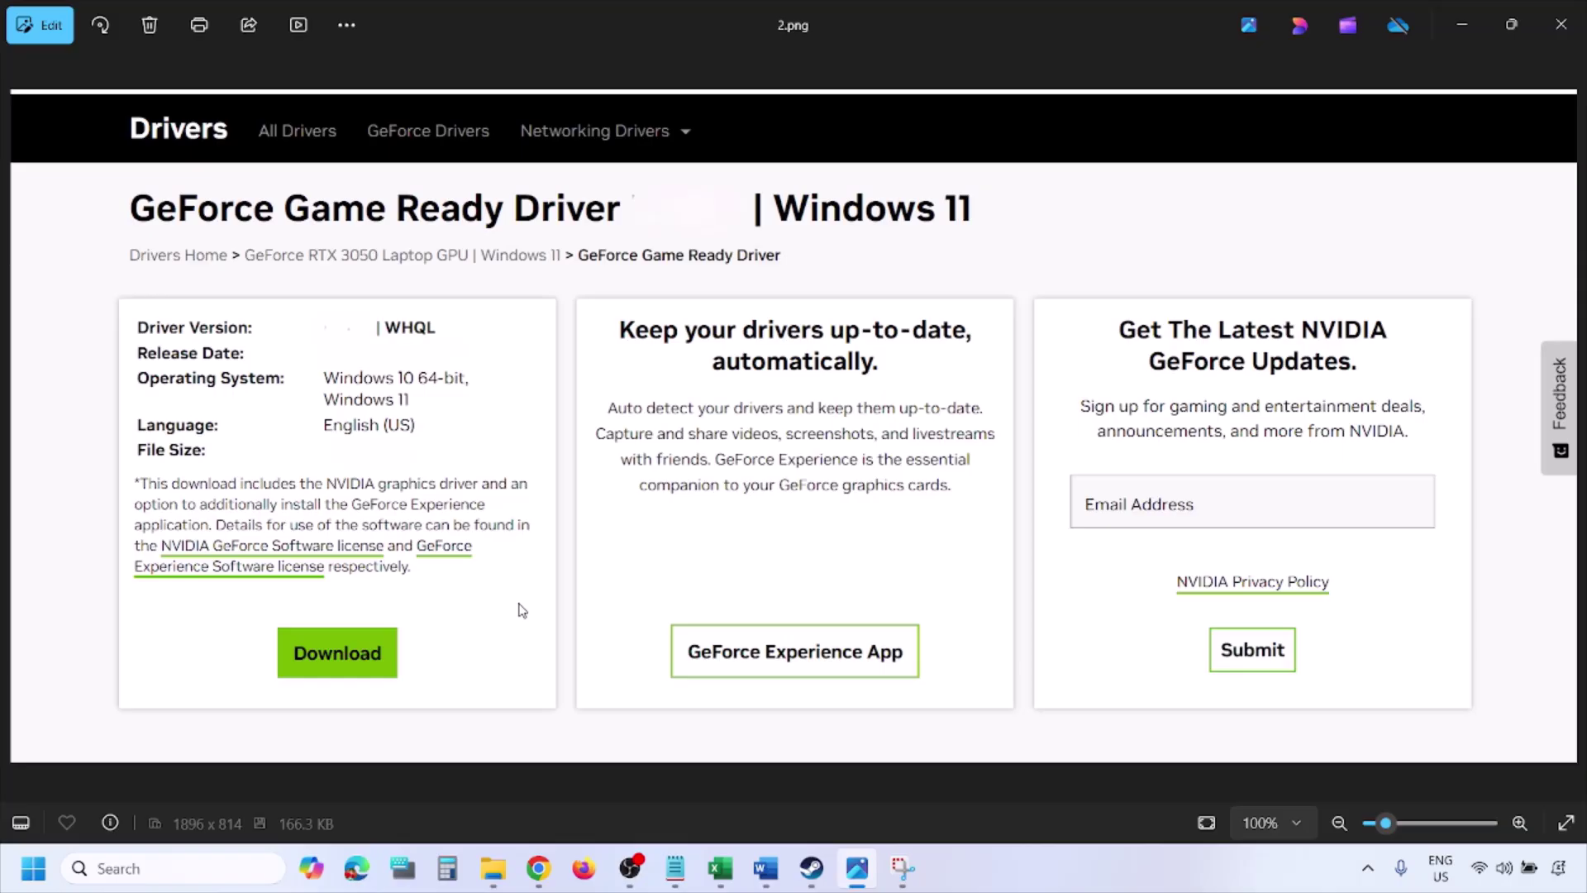
key(Right)
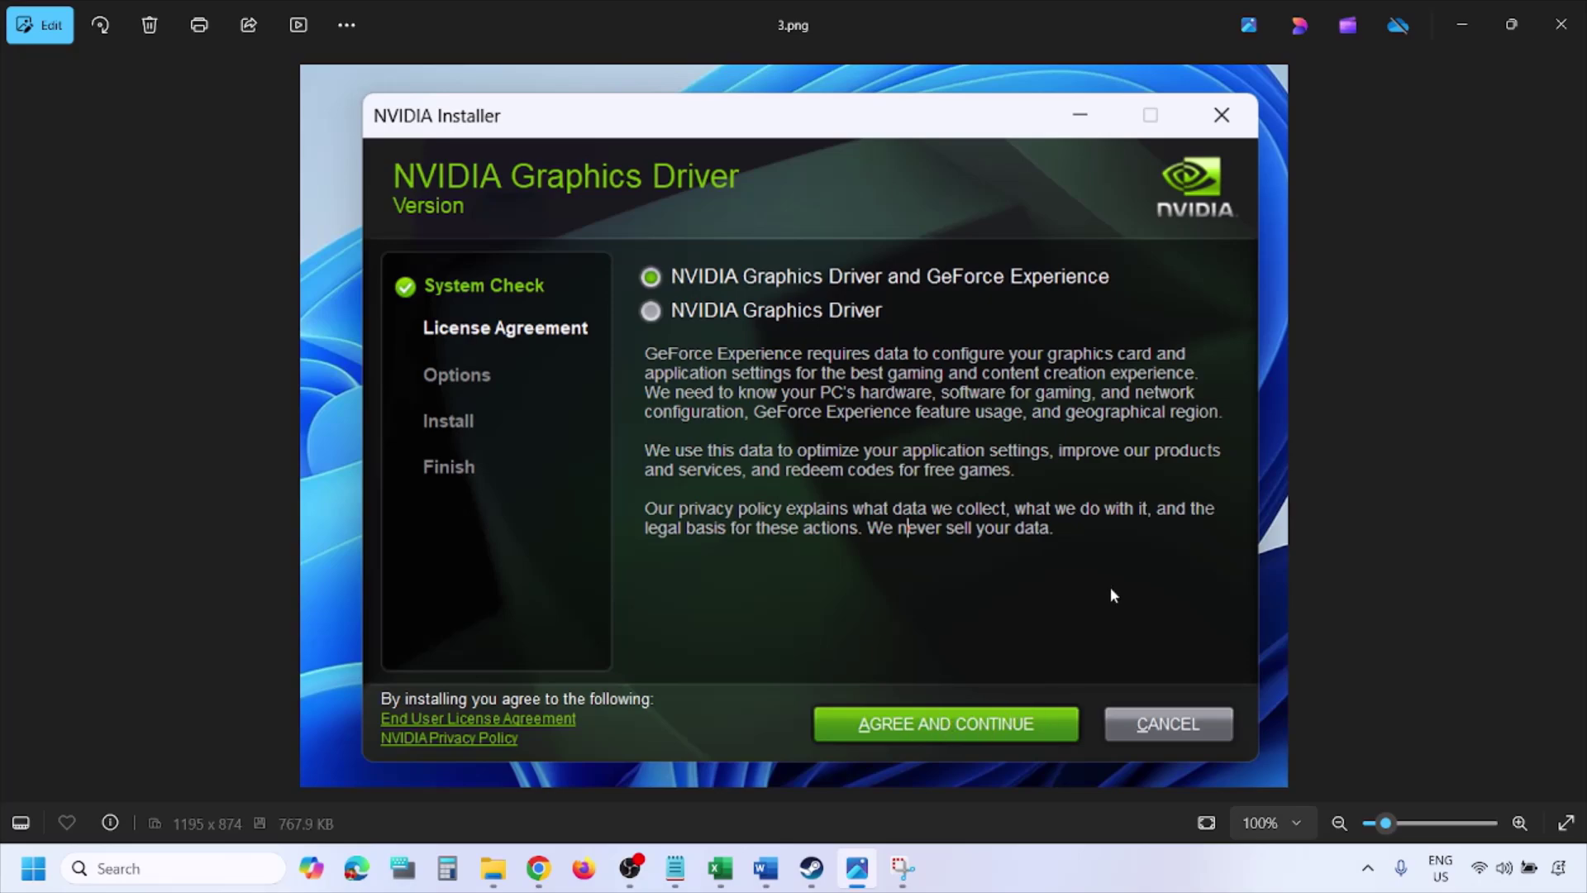
key(Right)
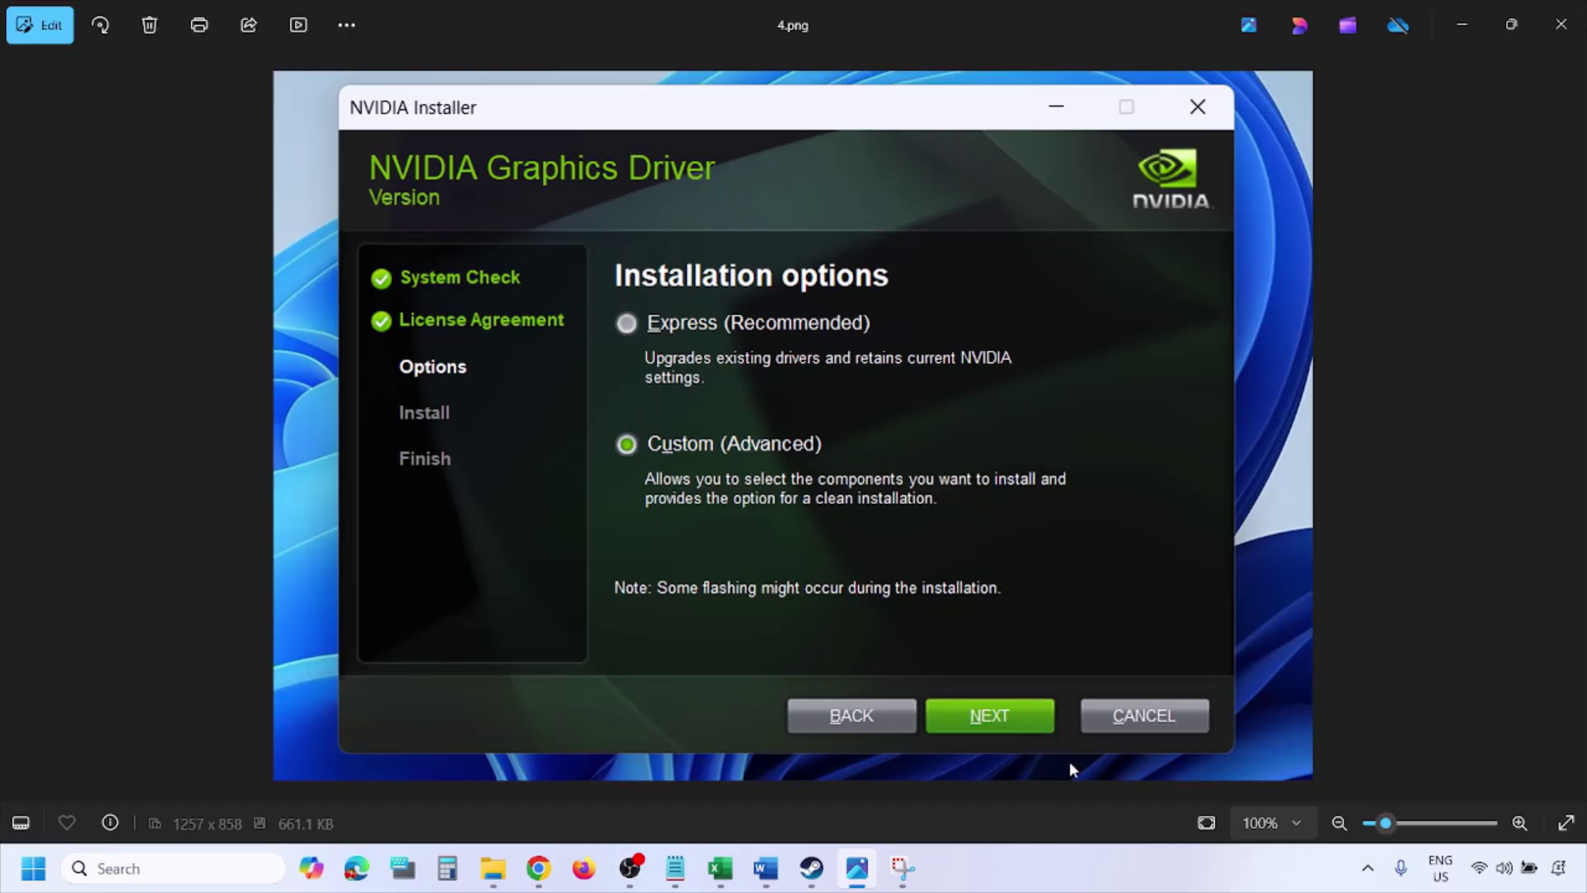
key(Right)
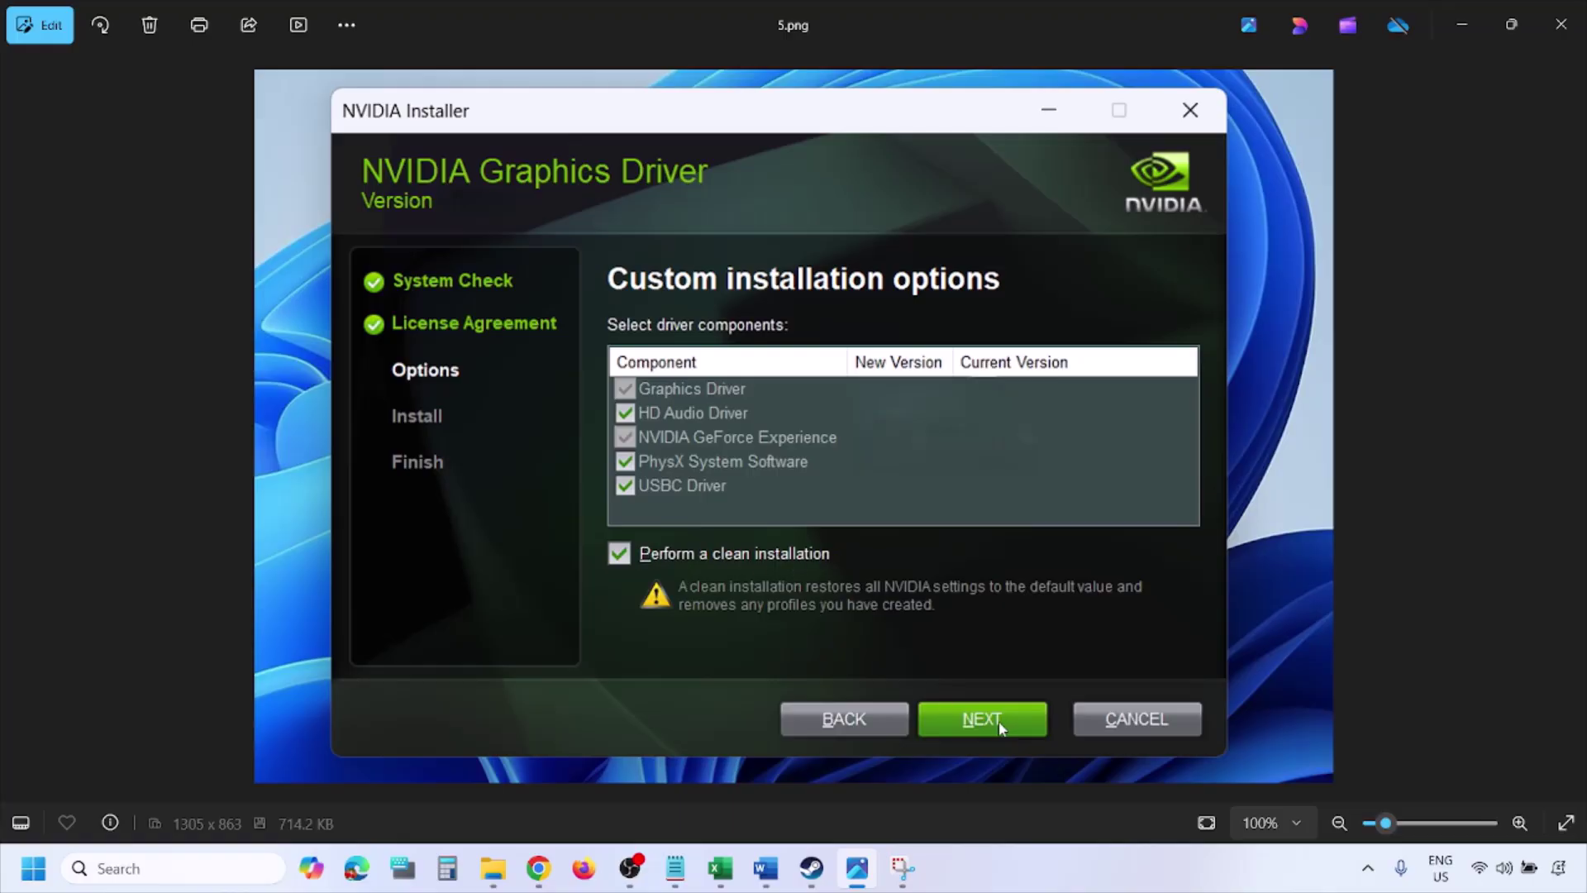
Step: Restart the computer from the Windows power options
click(33, 868)
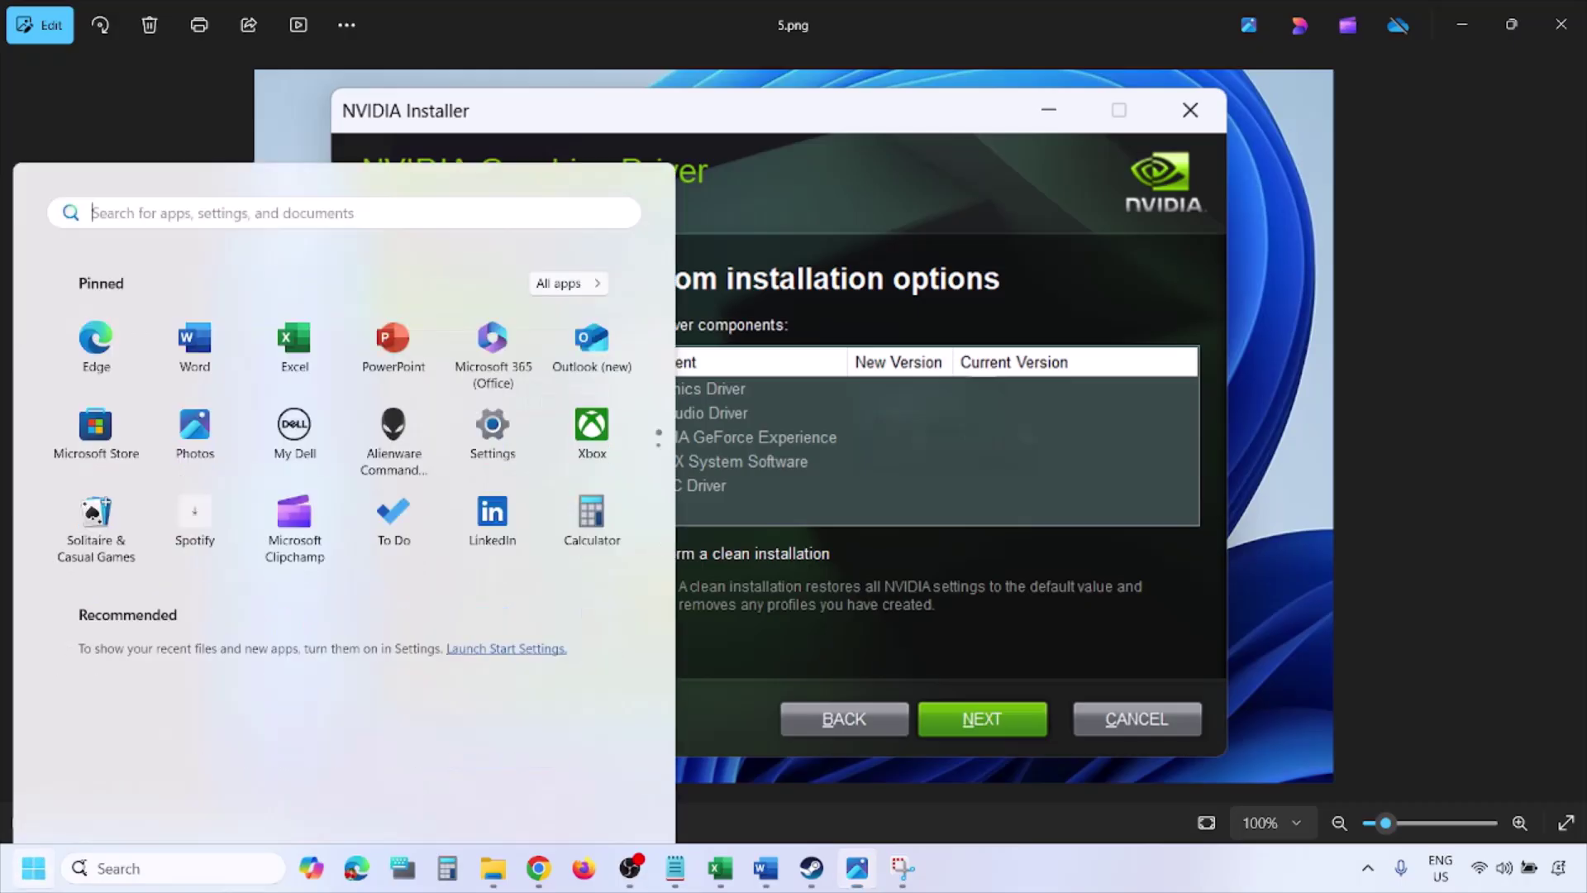
click(604, 800)
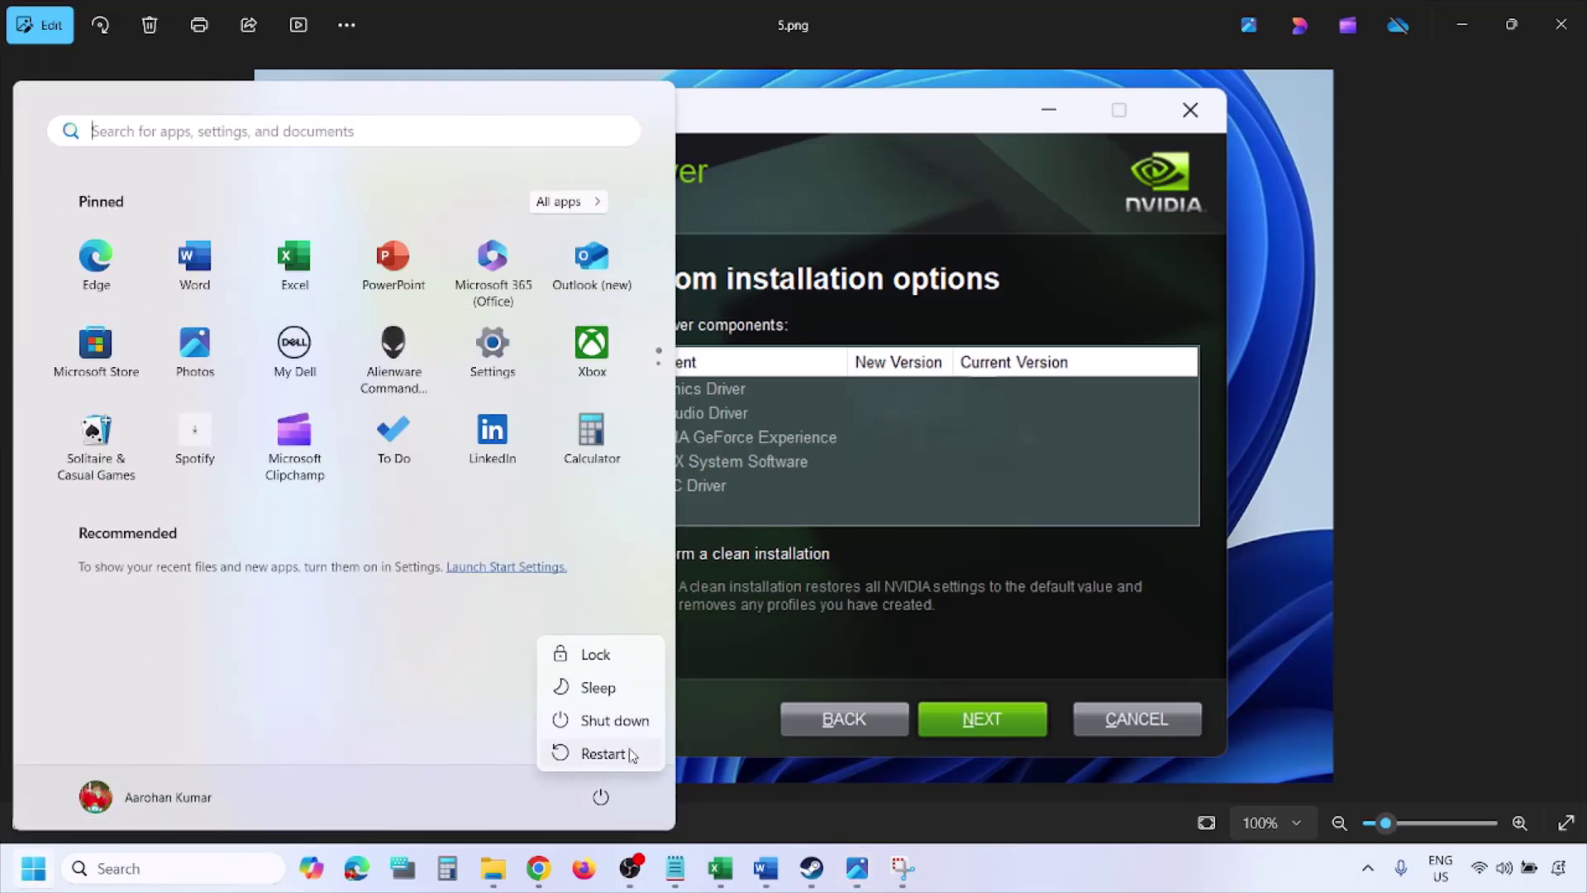
click(604, 753)
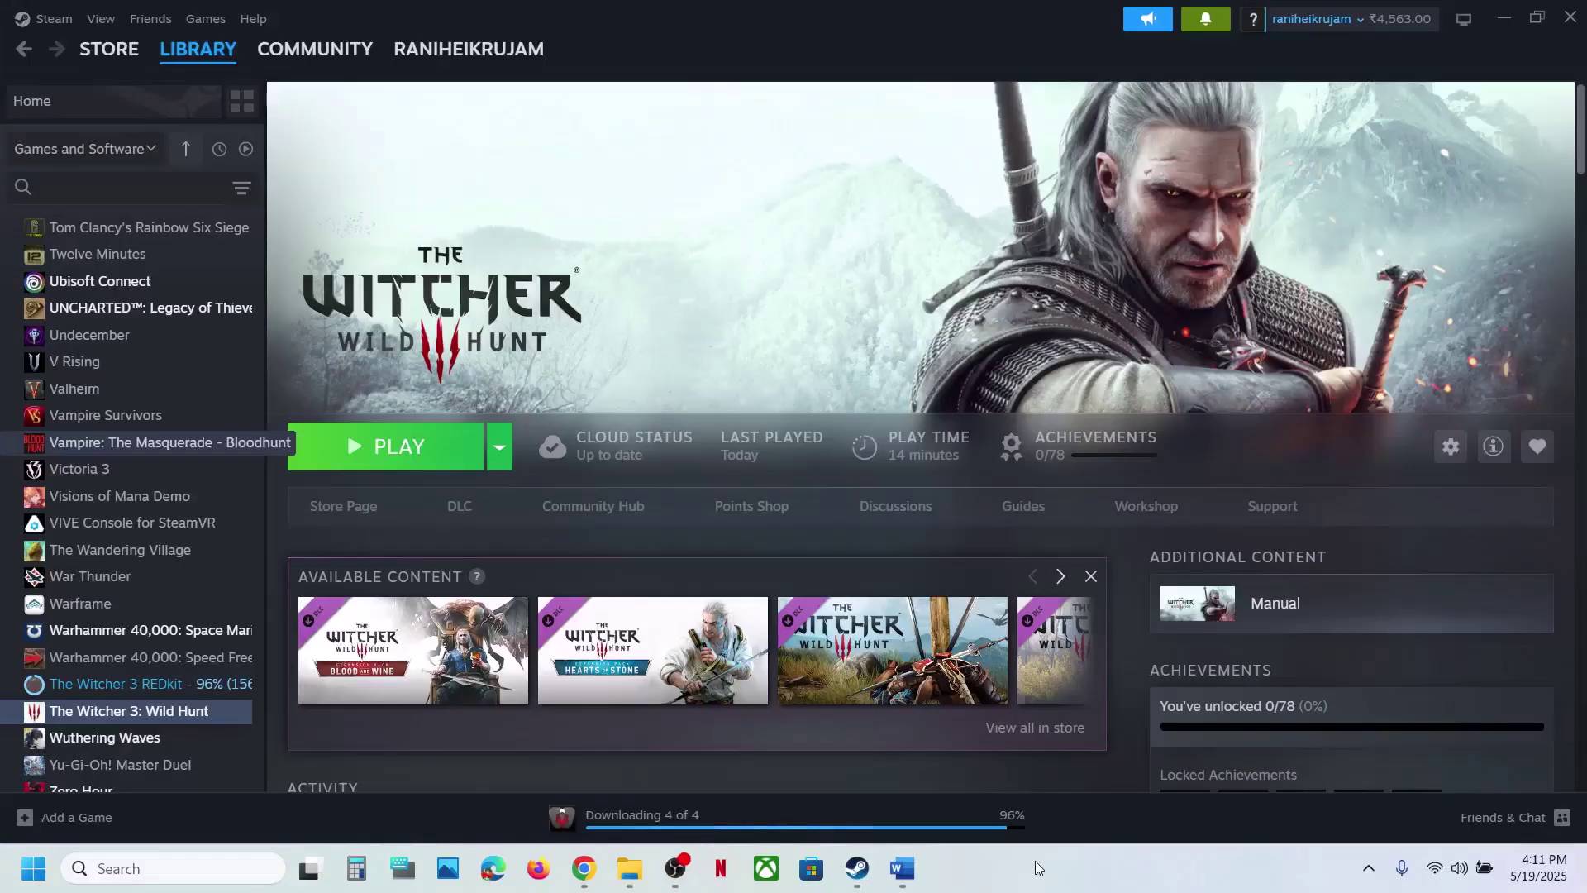
Step: Switch to the Word document, review the AMD support link in Step 13 and continue to Step 14 on using the dedicated graphics card
click(902, 868)
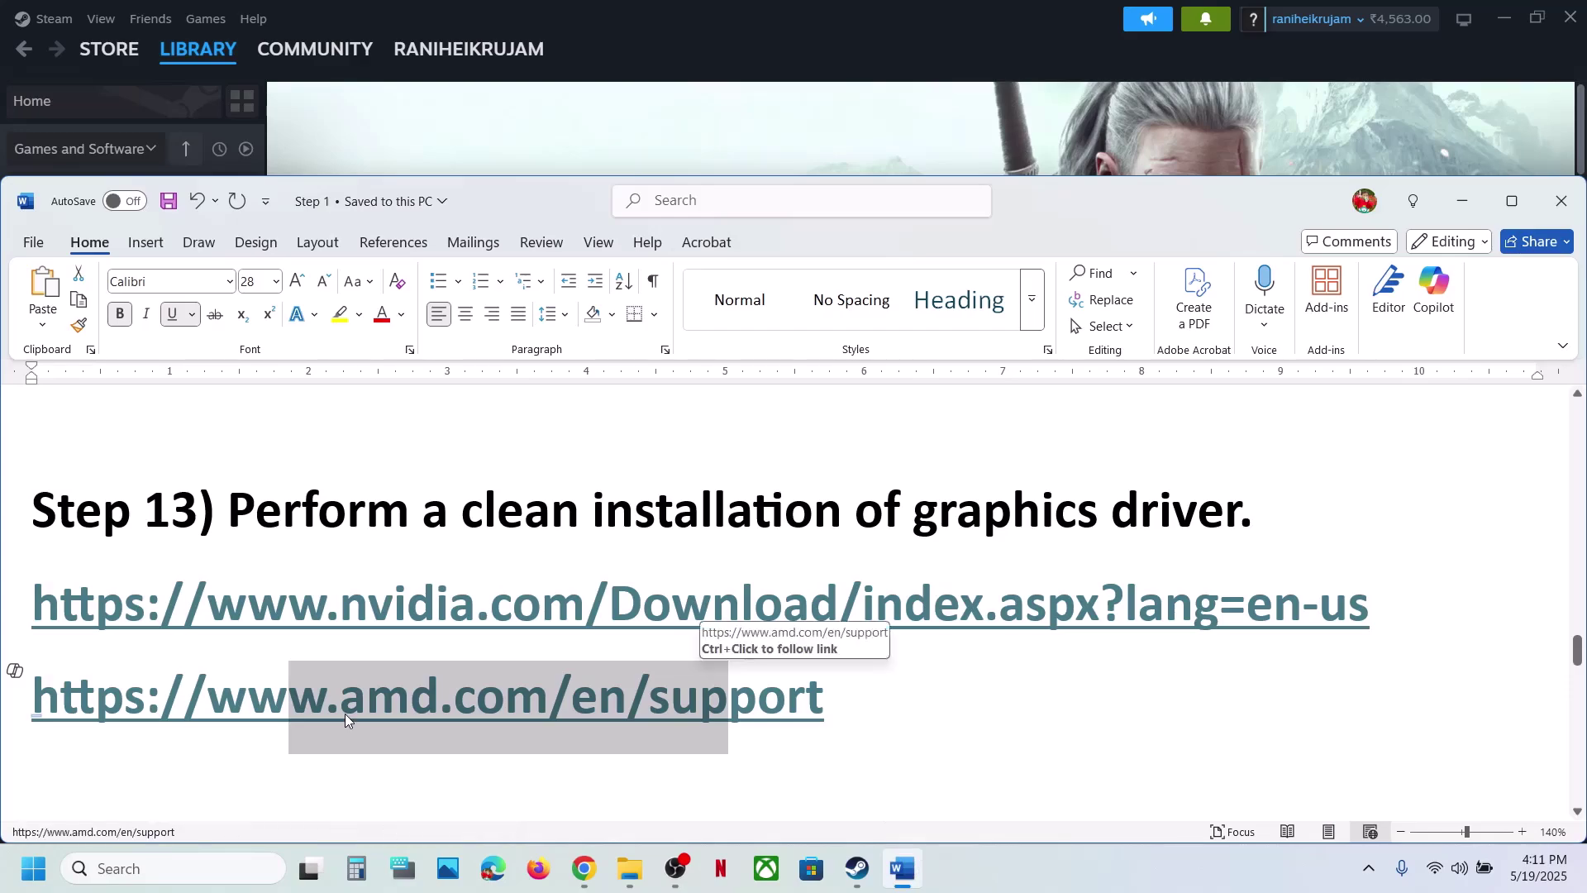
click(126, 705)
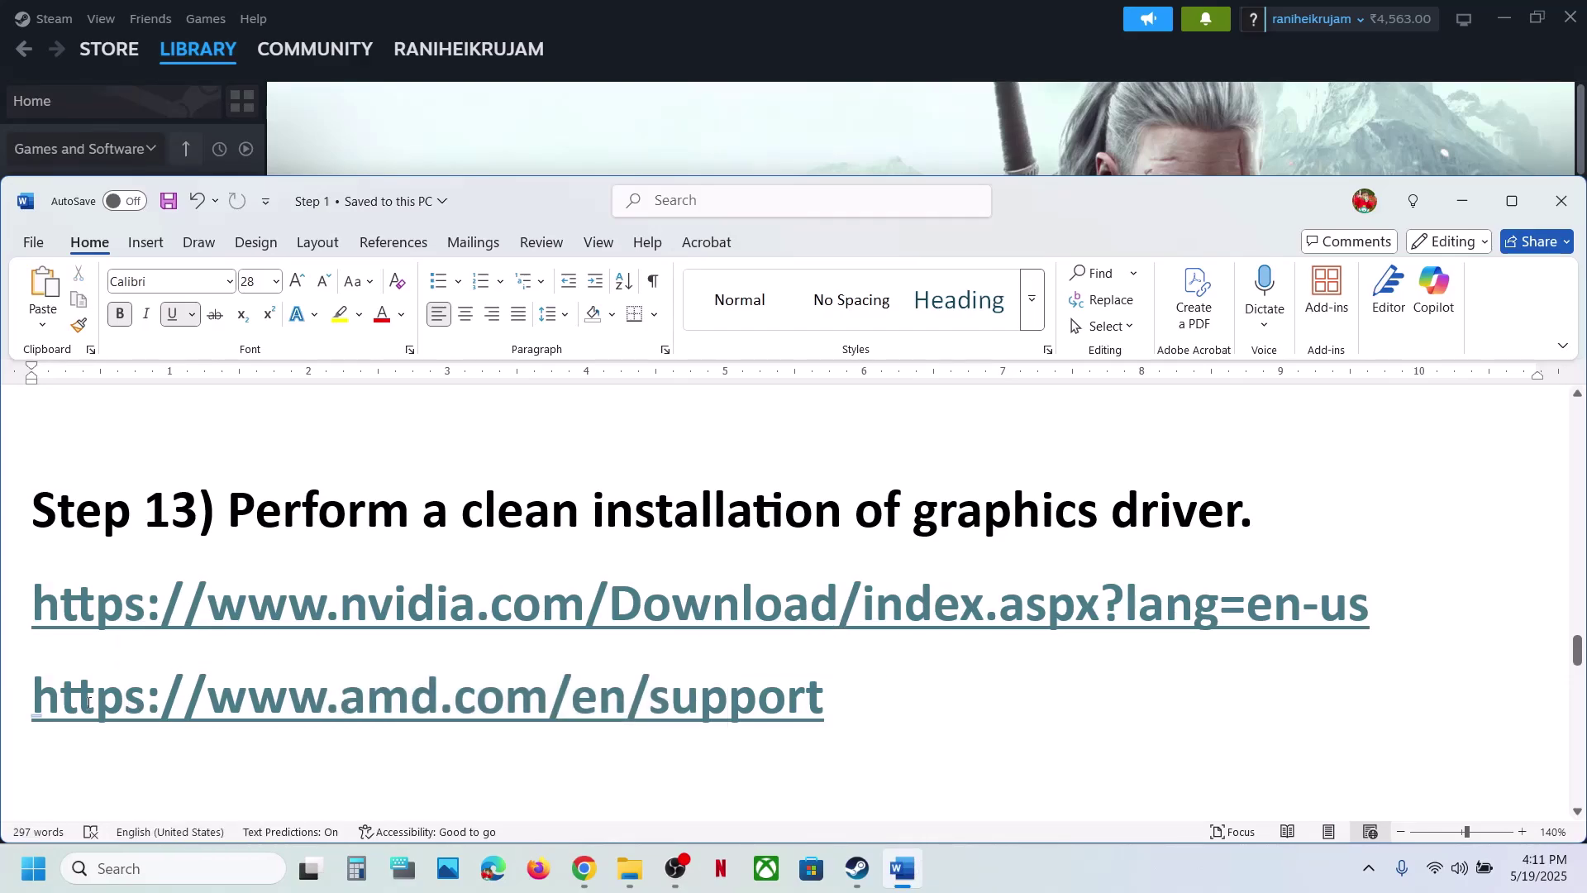
drag(88, 703, 807, 696)
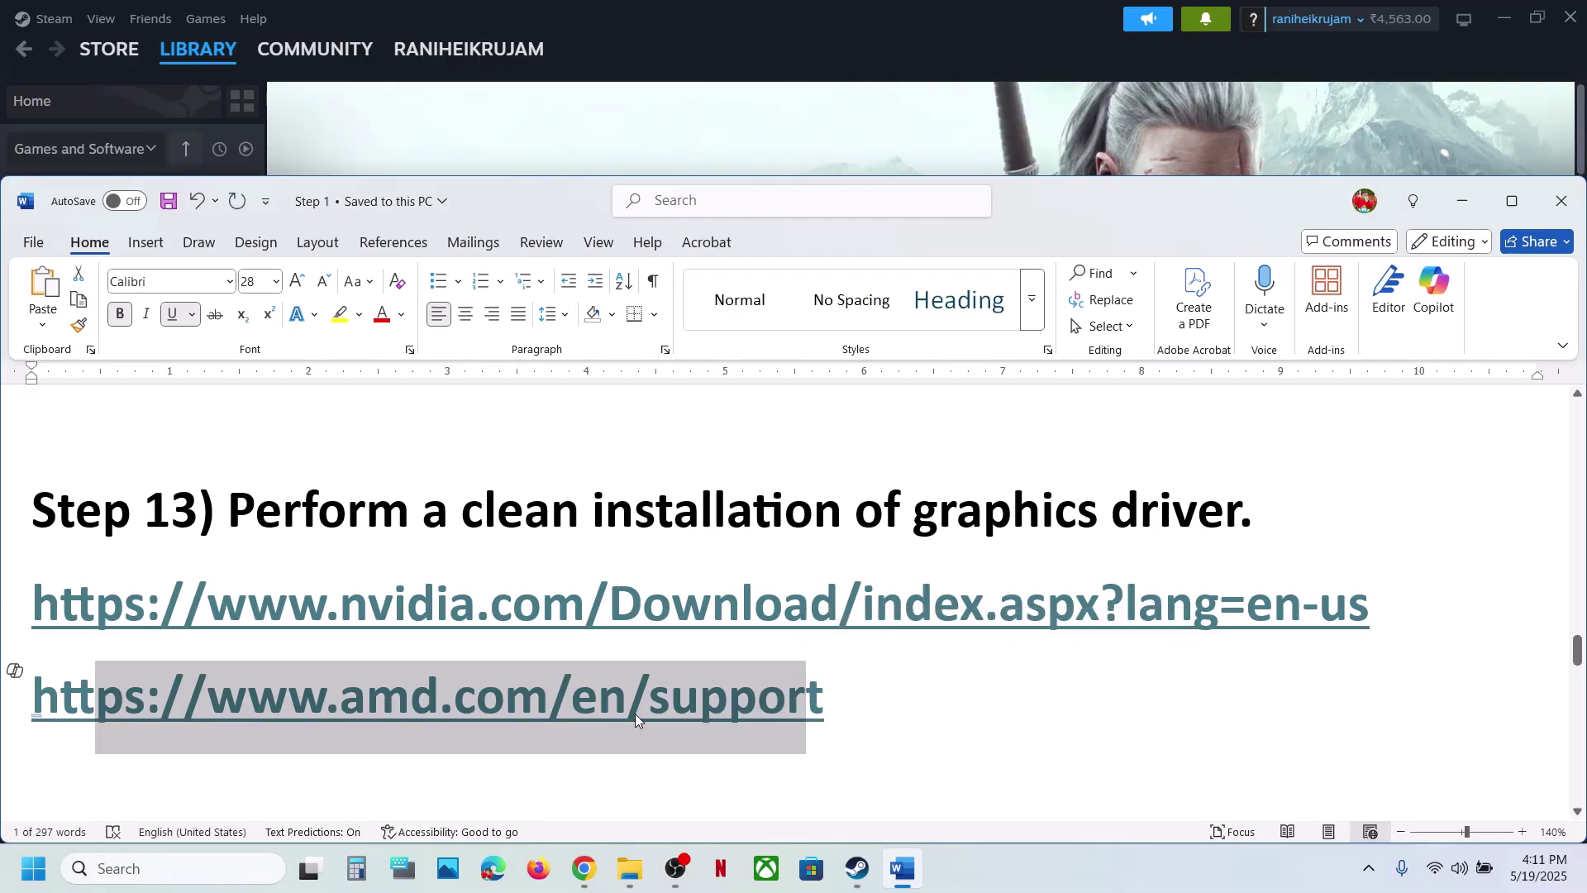
scroll(657, 712, down, 3)
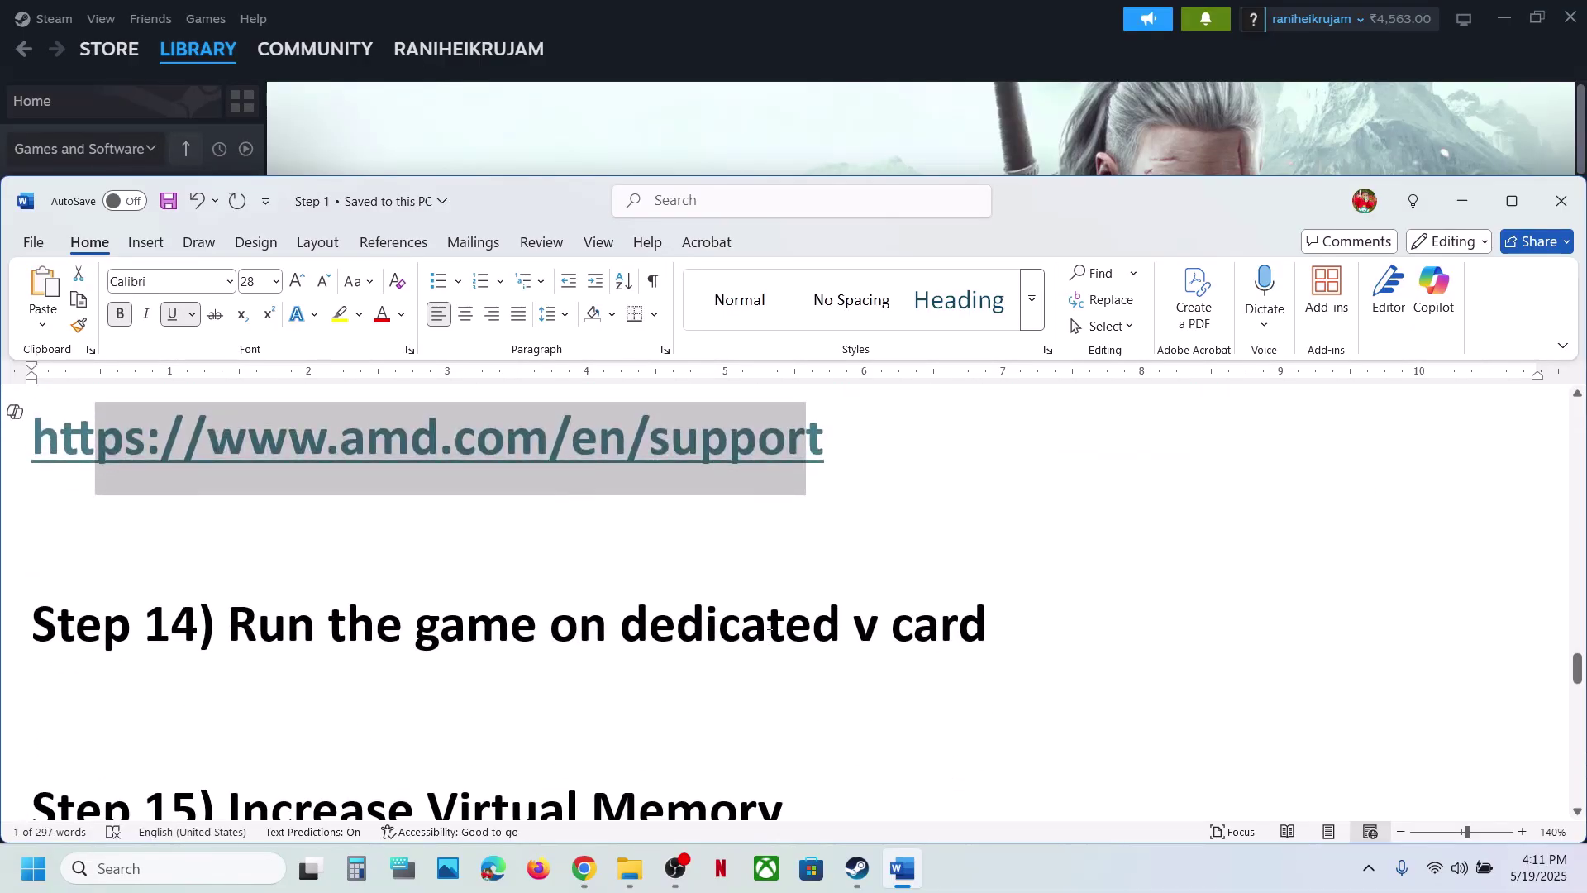
Step: Replace the stray "v" in the Step 14 heading with "graphics" so it reads "dedicated graphics card"
click(878, 628)
key(BackSpace)
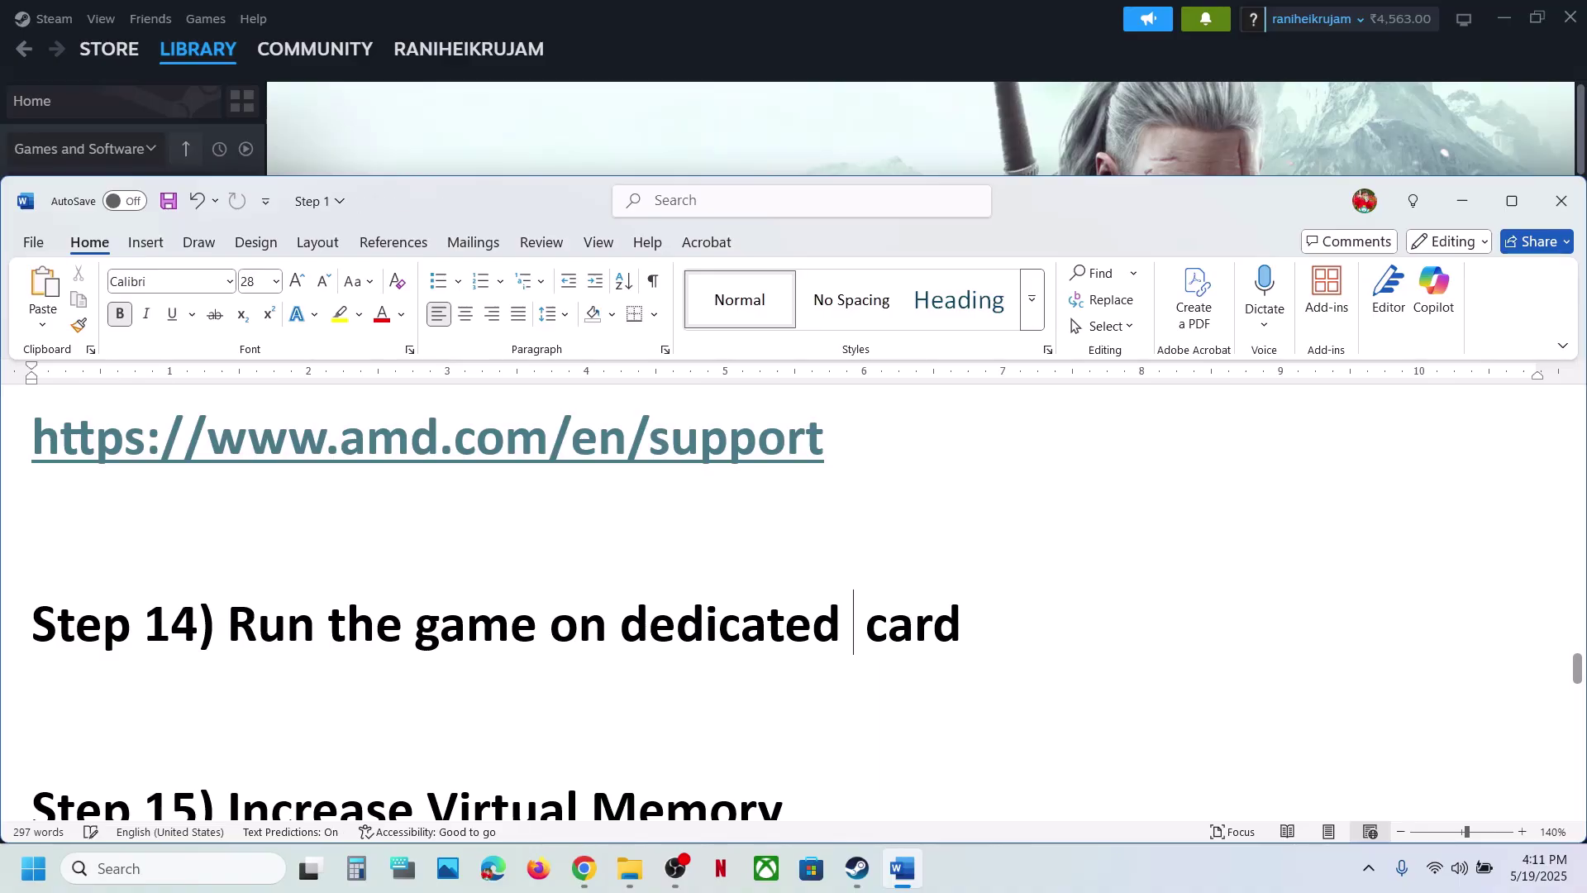
text(graphics)
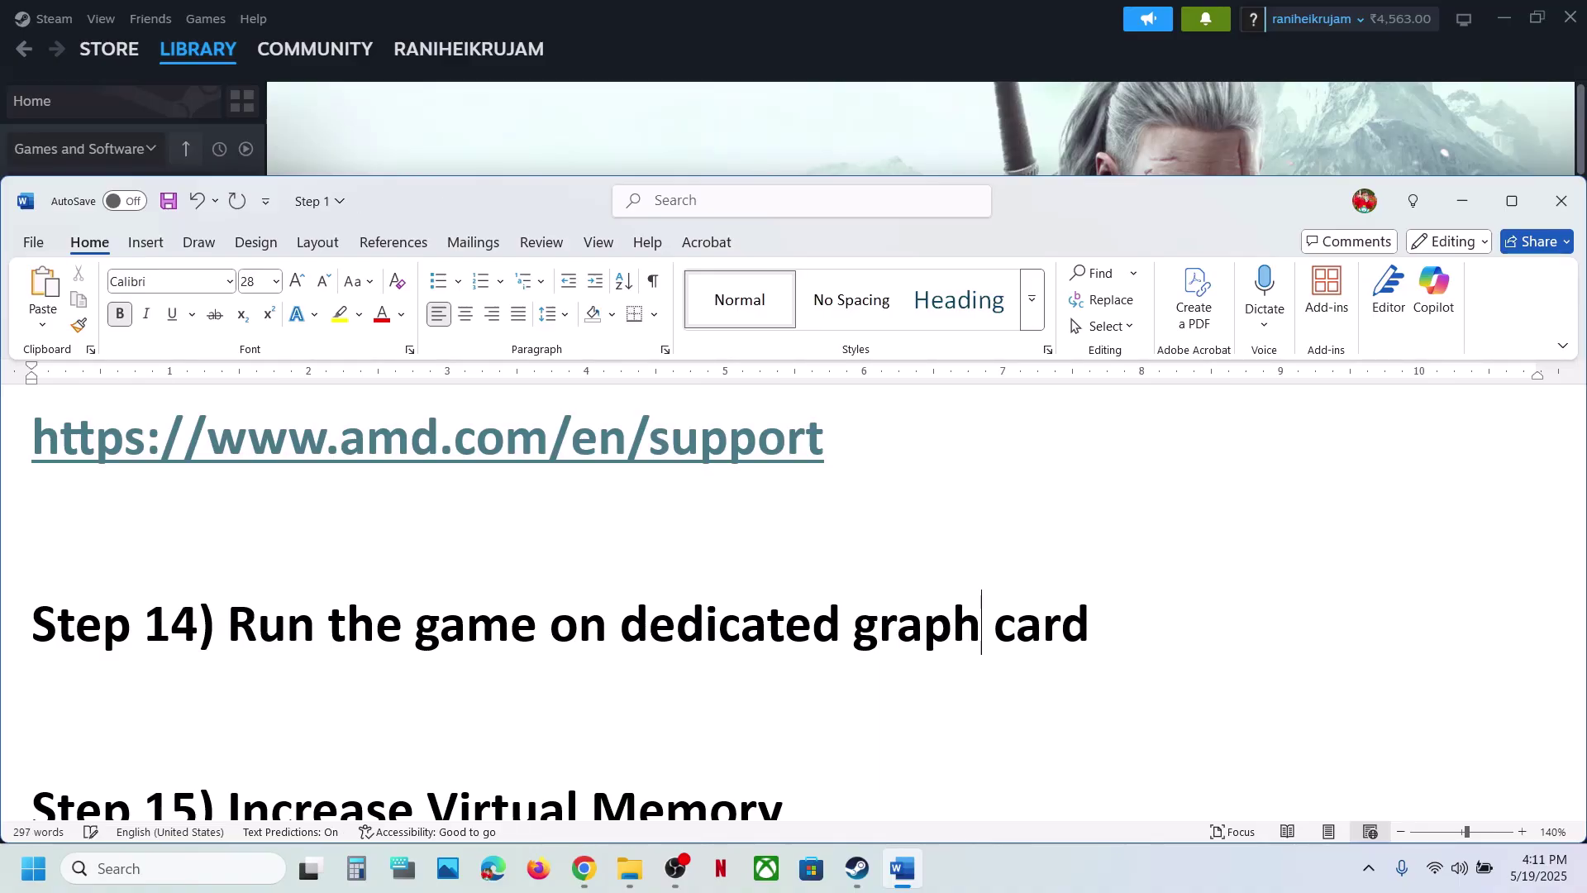
Step: Copy the word "graphics" from the Step 14 heading and search Windows with it to open Graphics settings
double_click(920, 636)
key(ctrl+c)
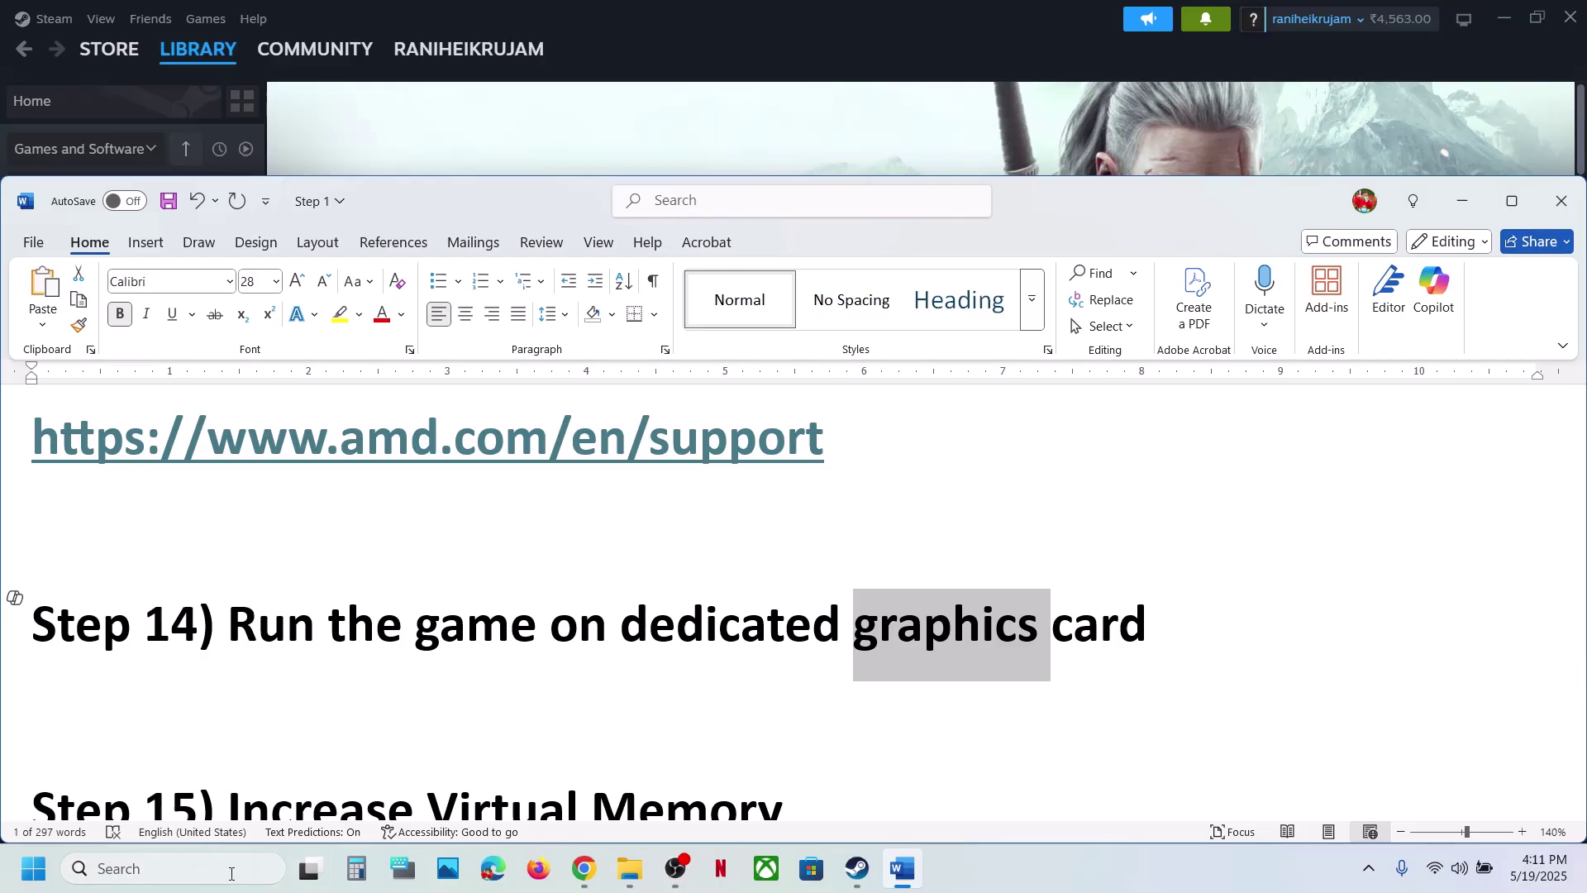
click(206, 868)
key(ctrl+v)
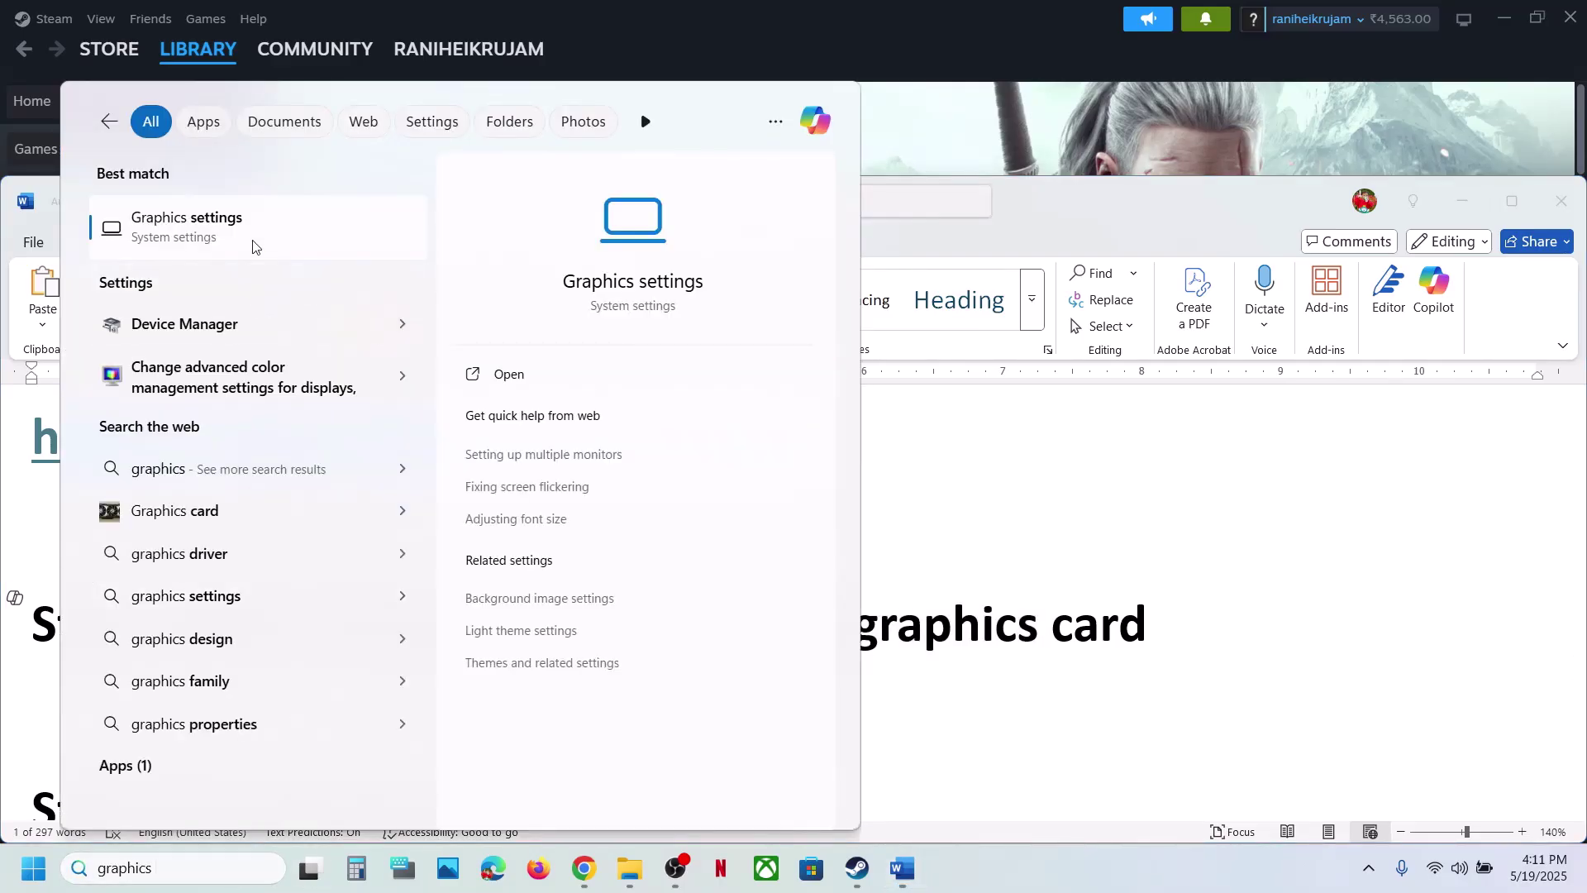
click(253, 247)
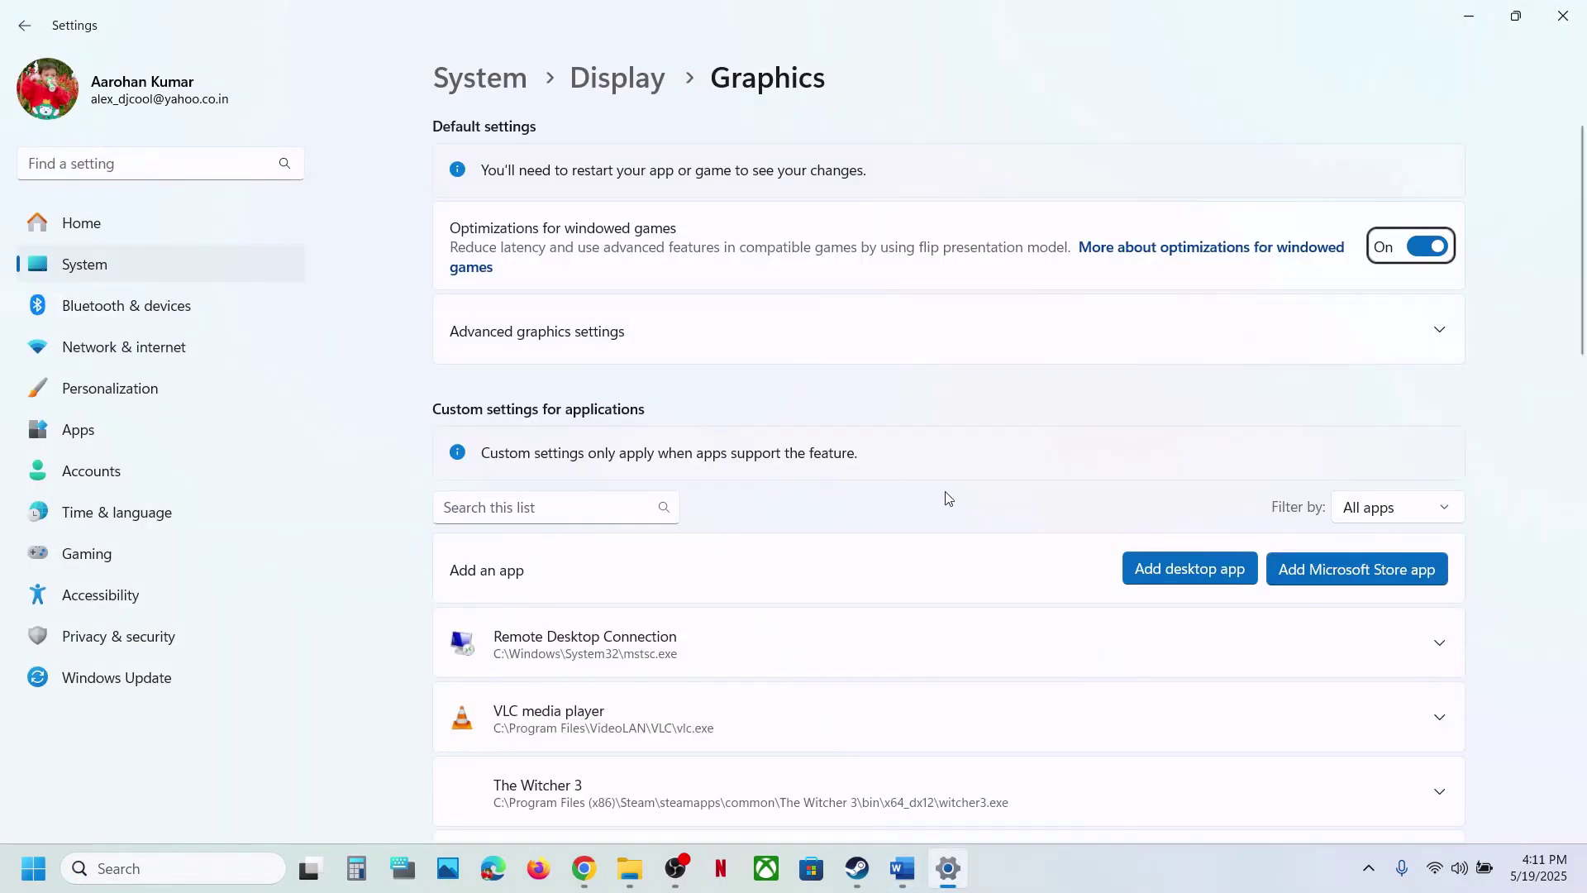
Step: Add the witcher3 application from The Witcher 3\bin\x64 folder as a desktop app in the custom graphics settings
click(1144, 567)
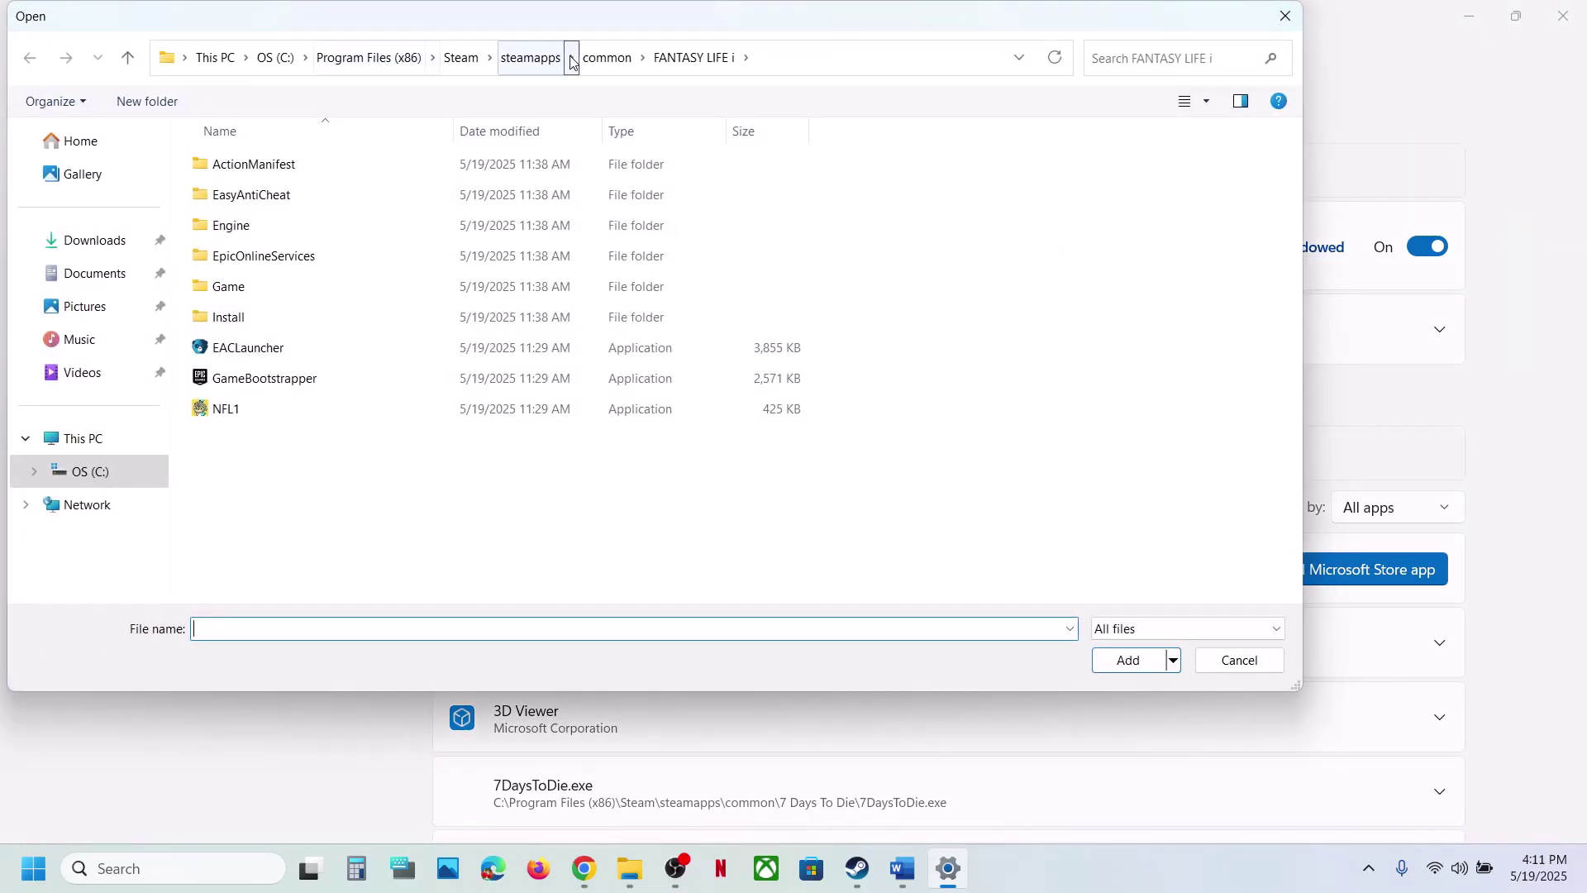
click(607, 58)
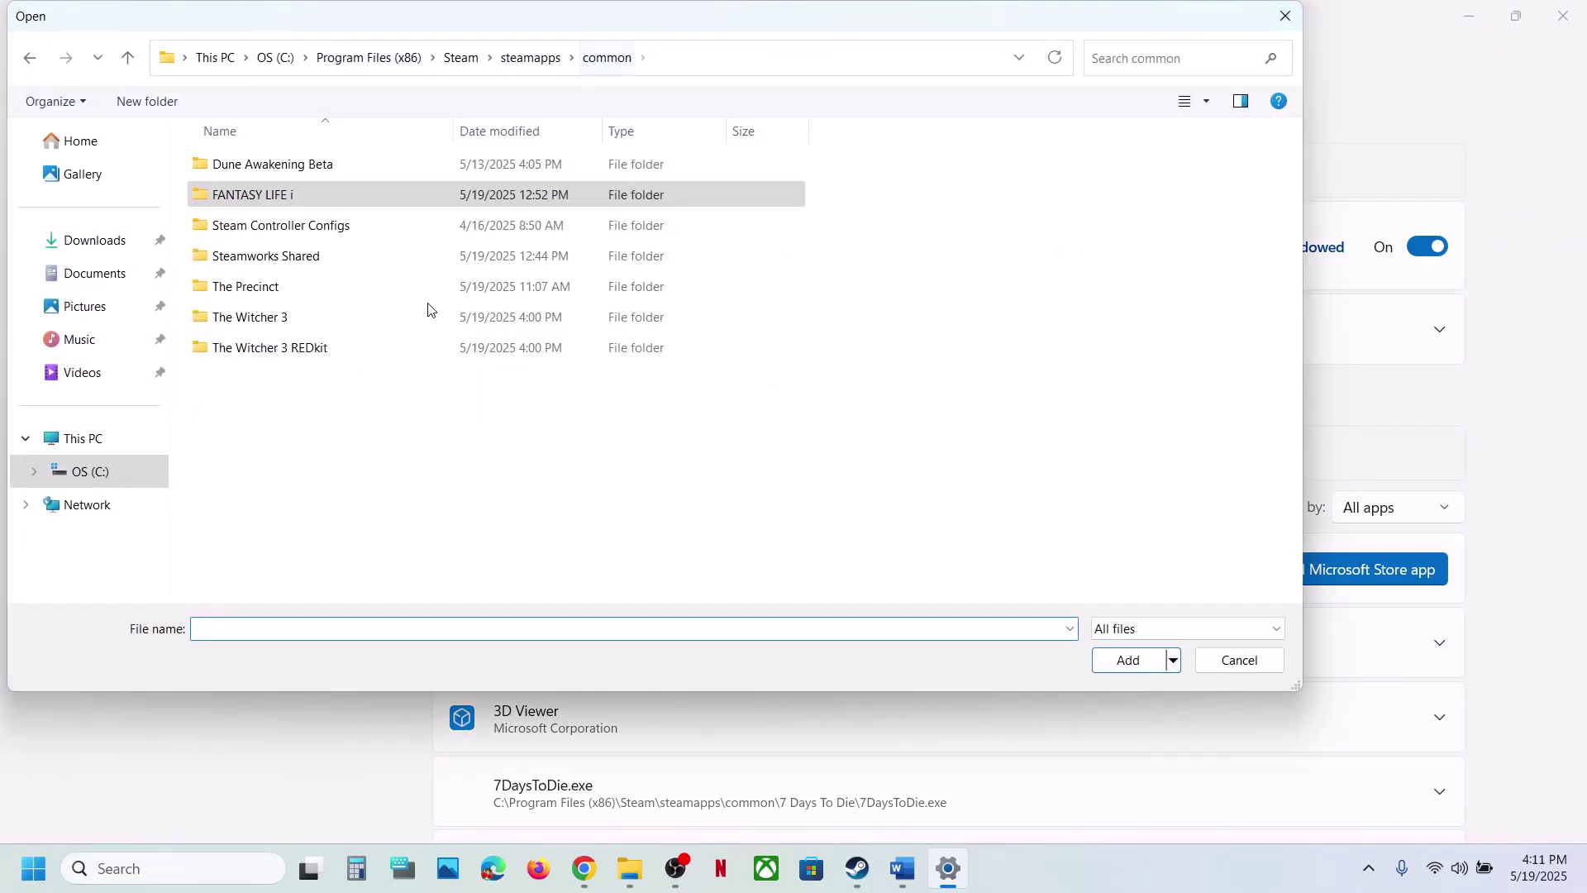
double_click(265, 317)
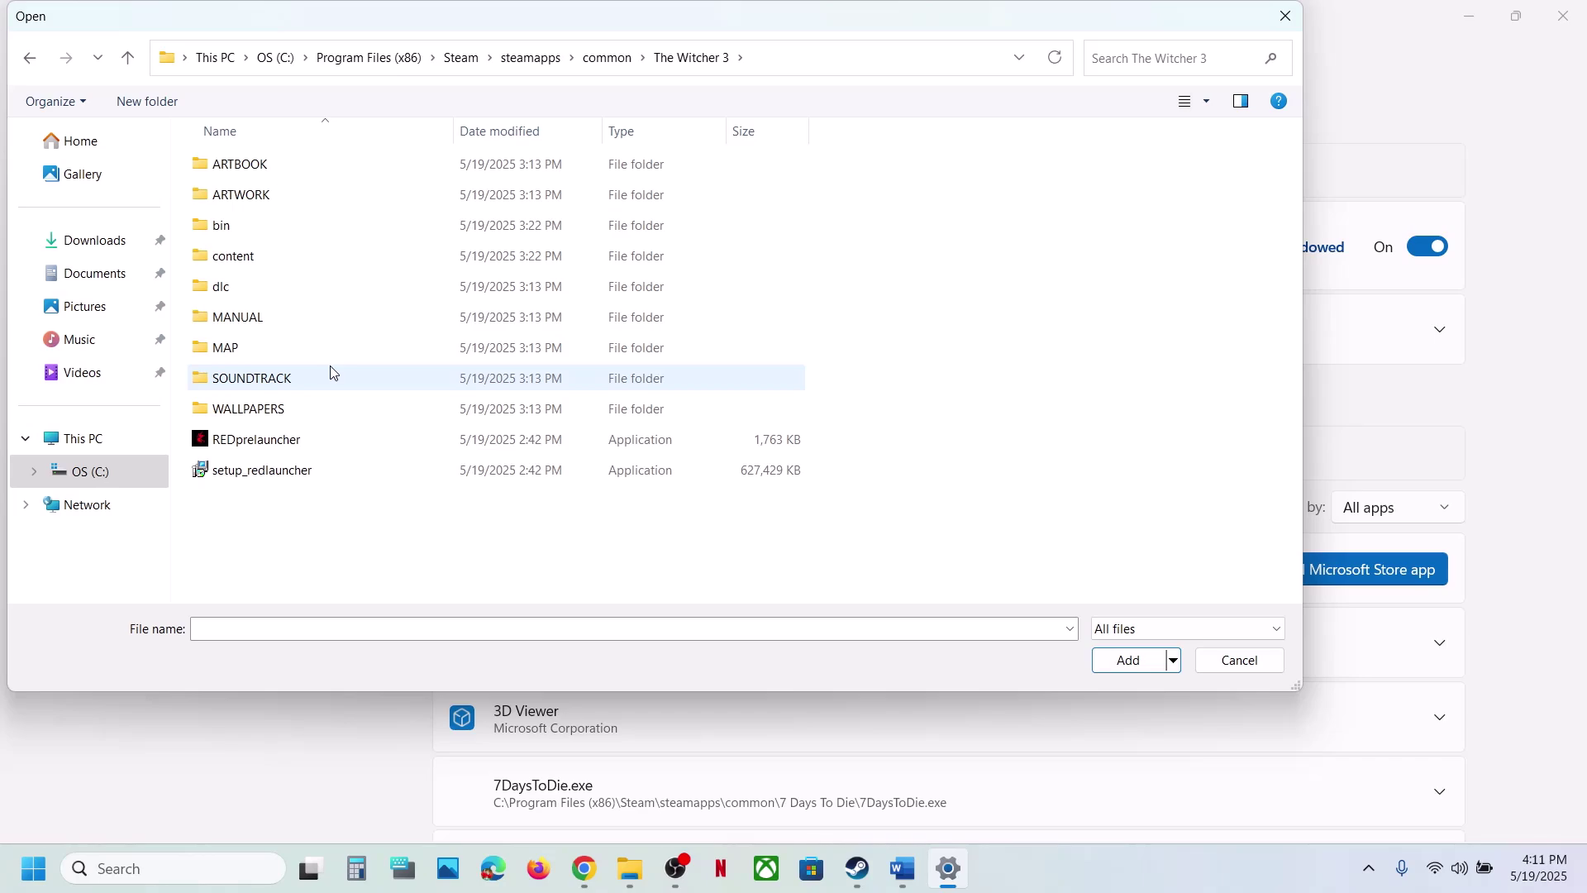
click(261, 431)
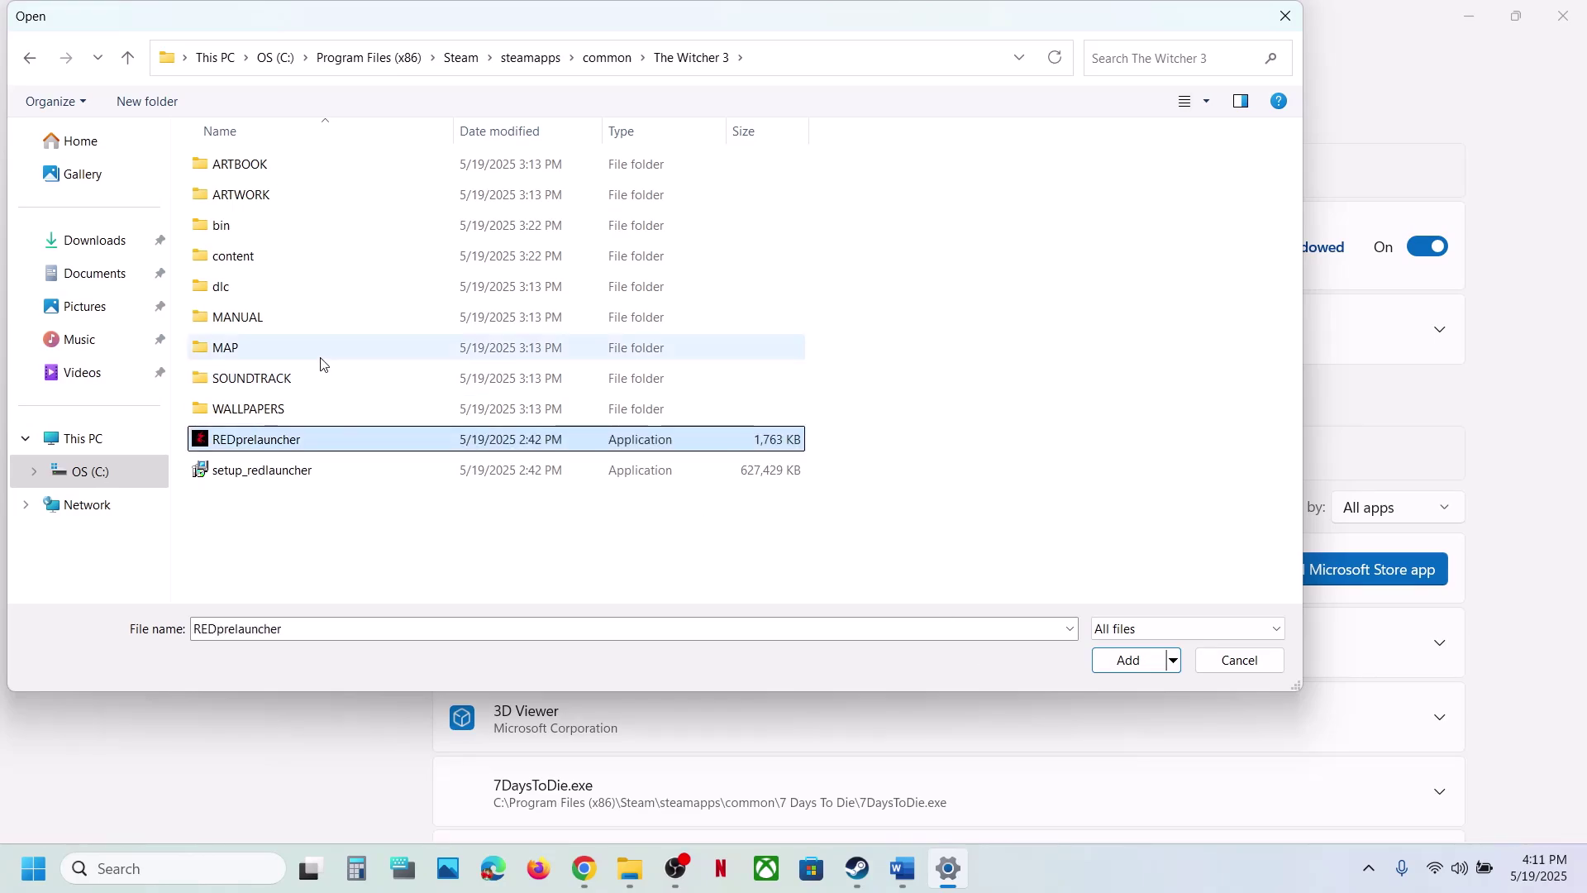
double_click(220, 225)
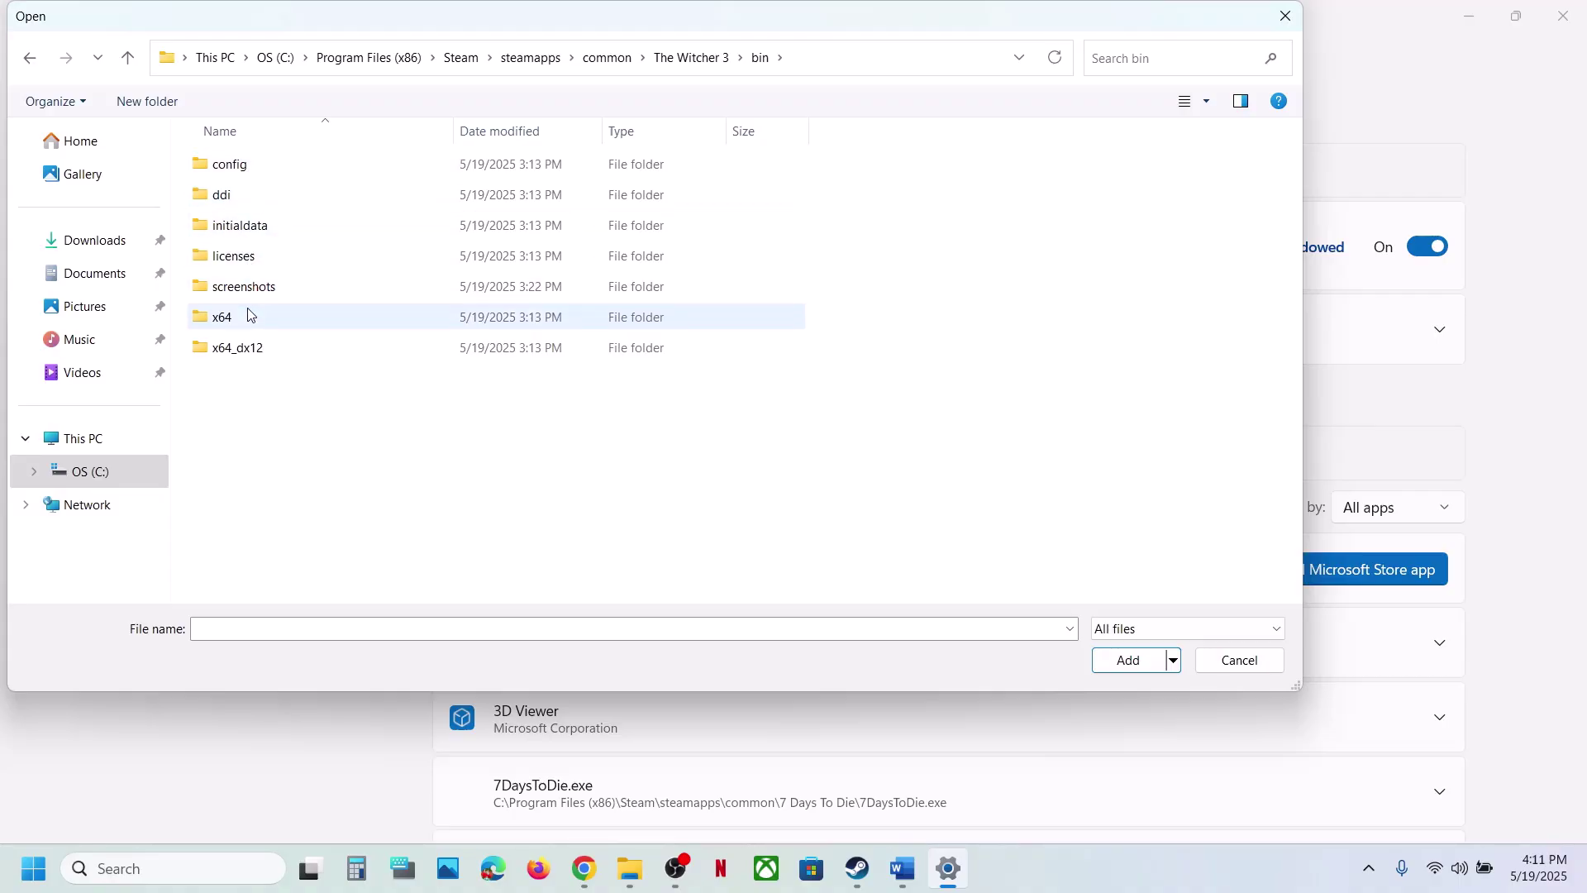
double_click(231, 195)
click(134, 58)
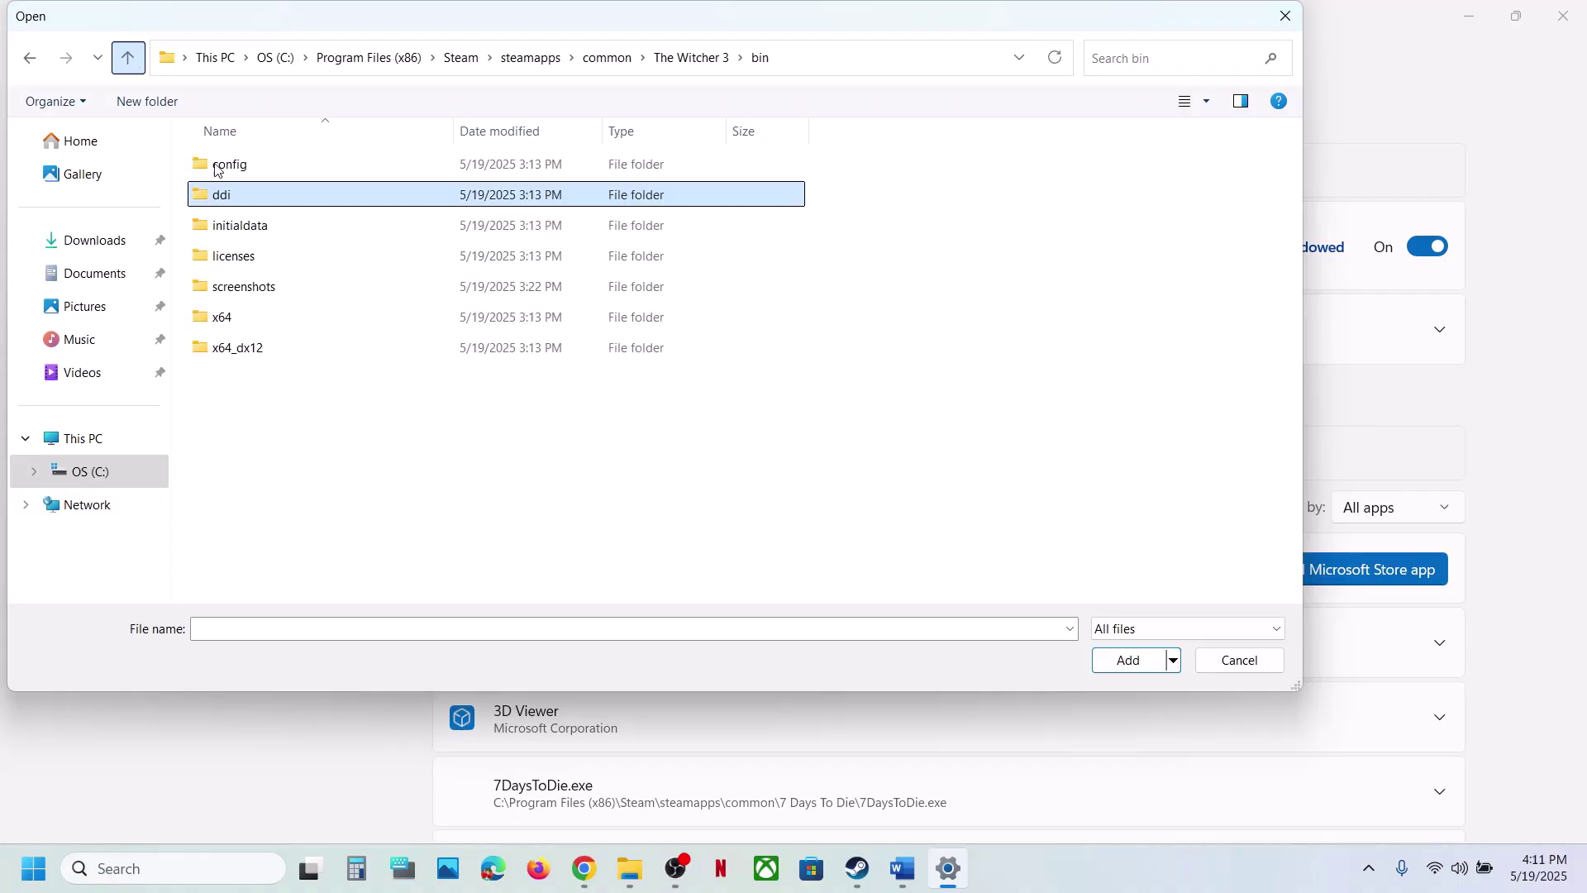
double_click(246, 315)
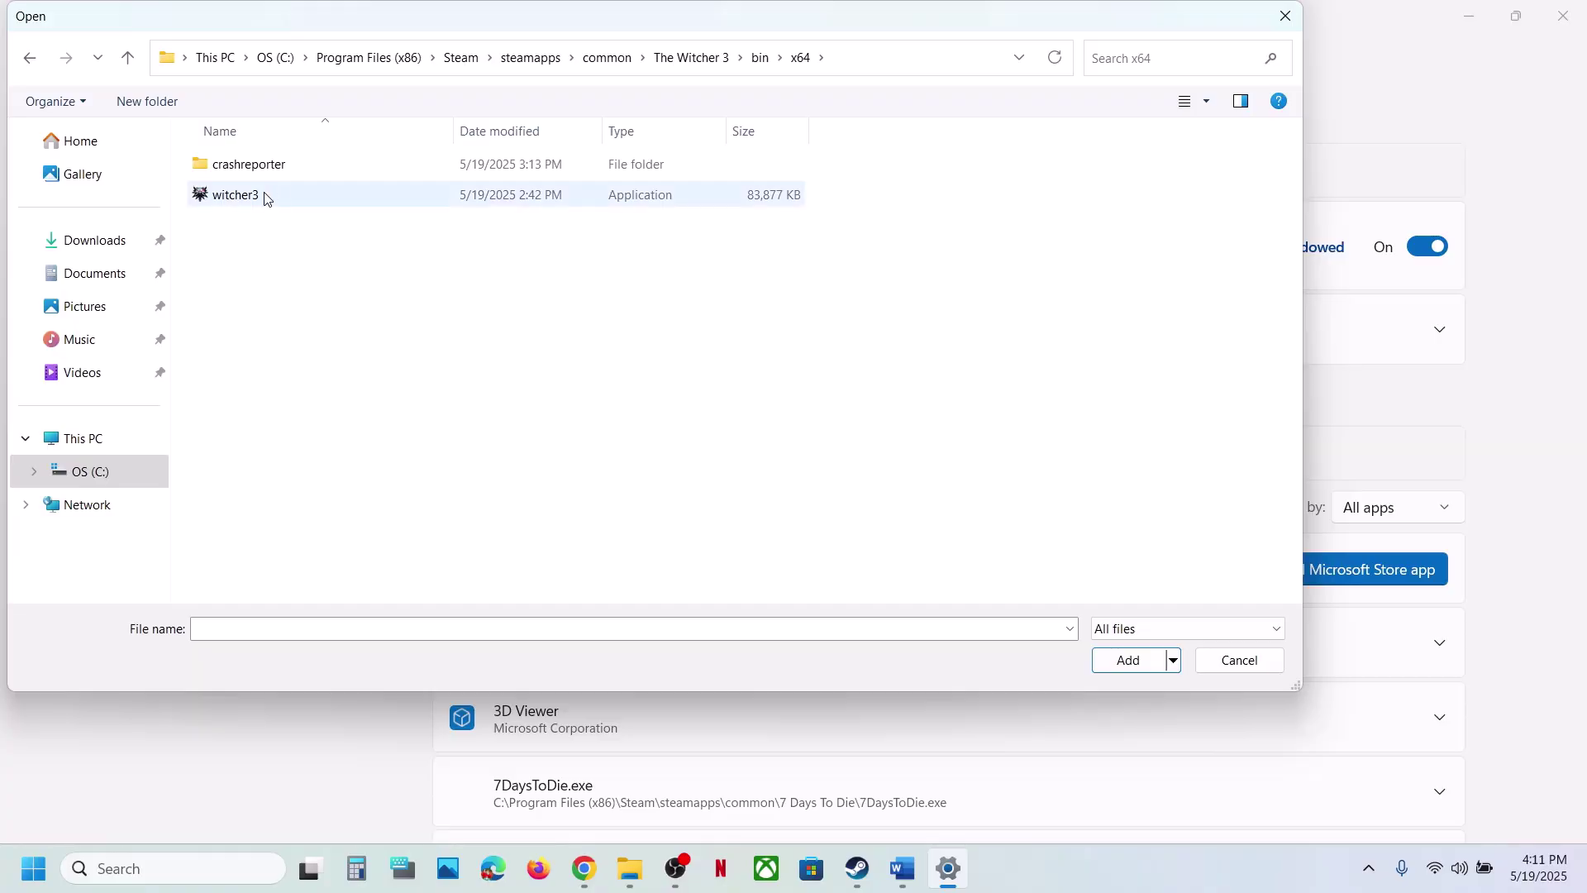
click(267, 198)
click(1110, 660)
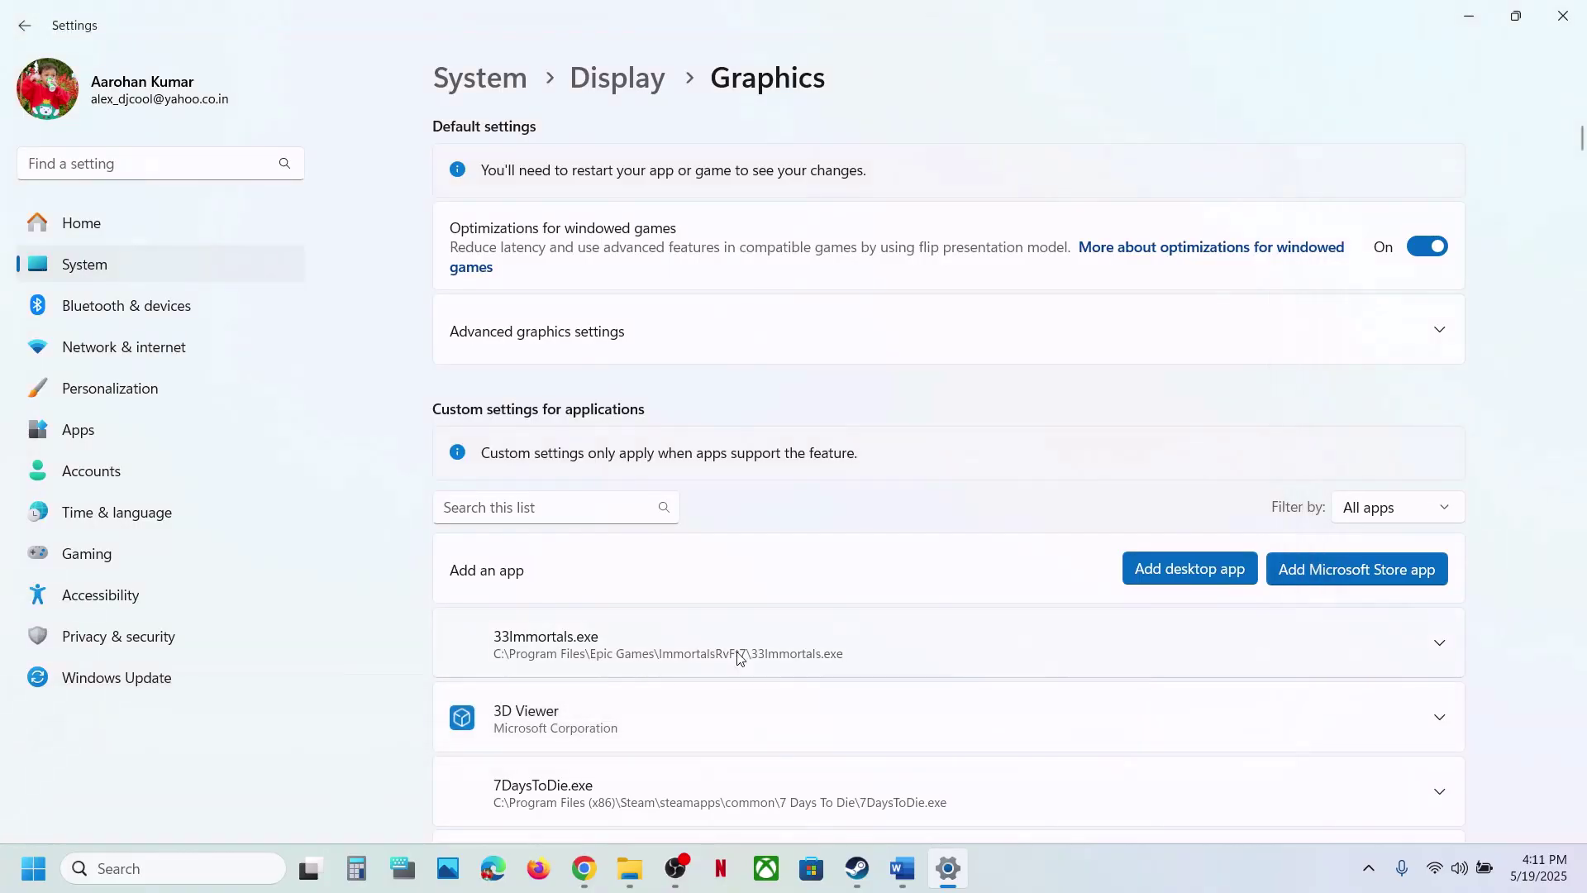
Step: Set the GPU preference of The Witcher 3 entry under bin\x64 to High Performance (NVIDIA GeForce RTX 3050 Laptop GPU)
scroll(739, 659, down, 10)
scroll(738, 659, down, 15)
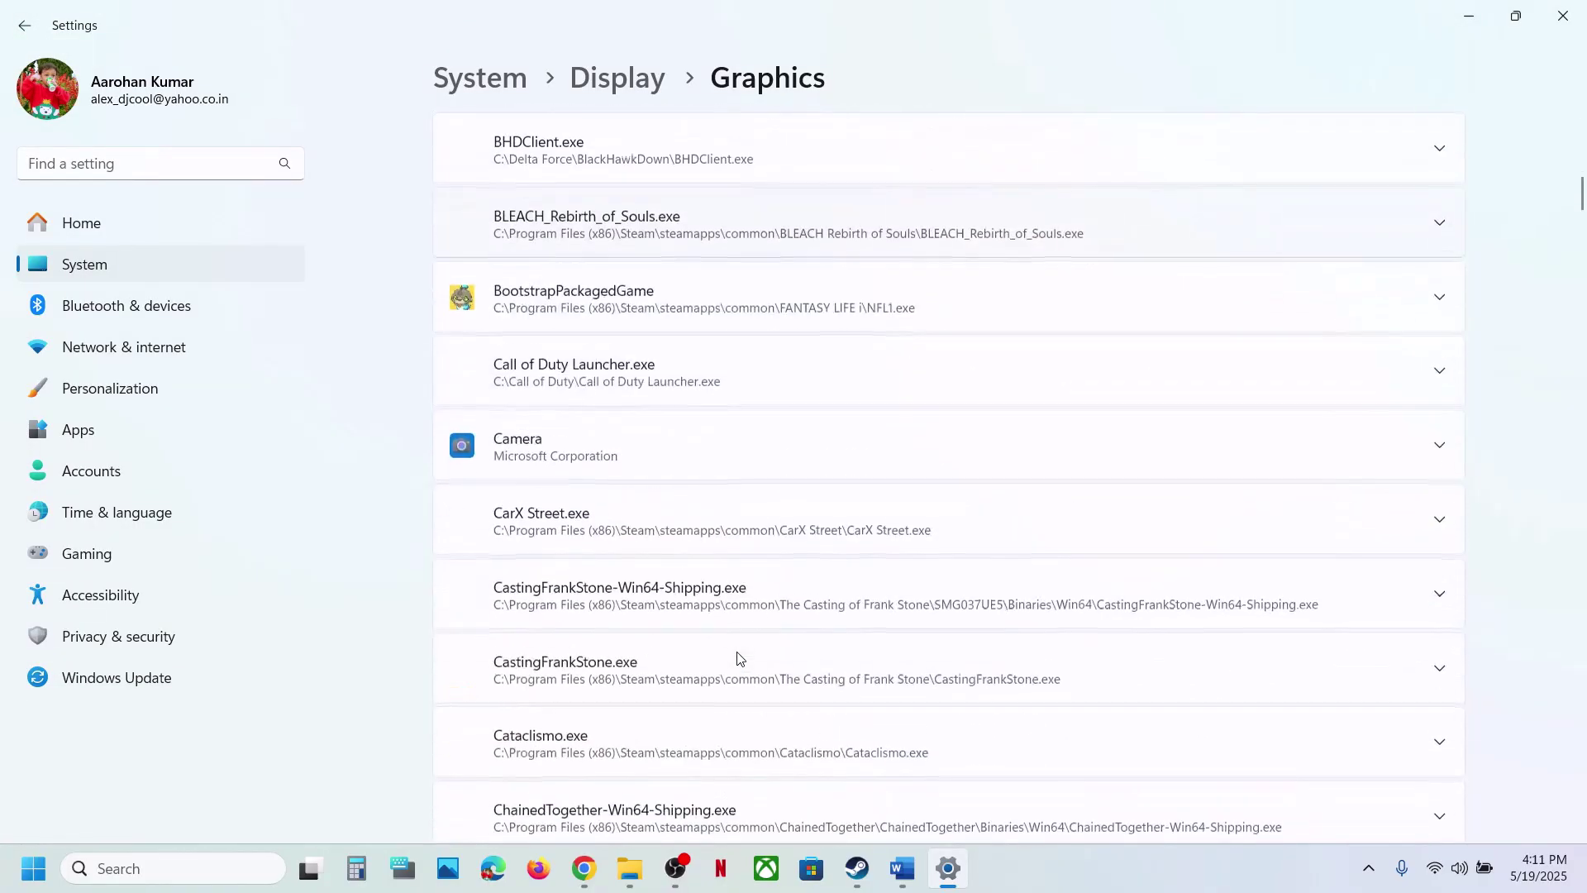
scroll(739, 659, down, 12)
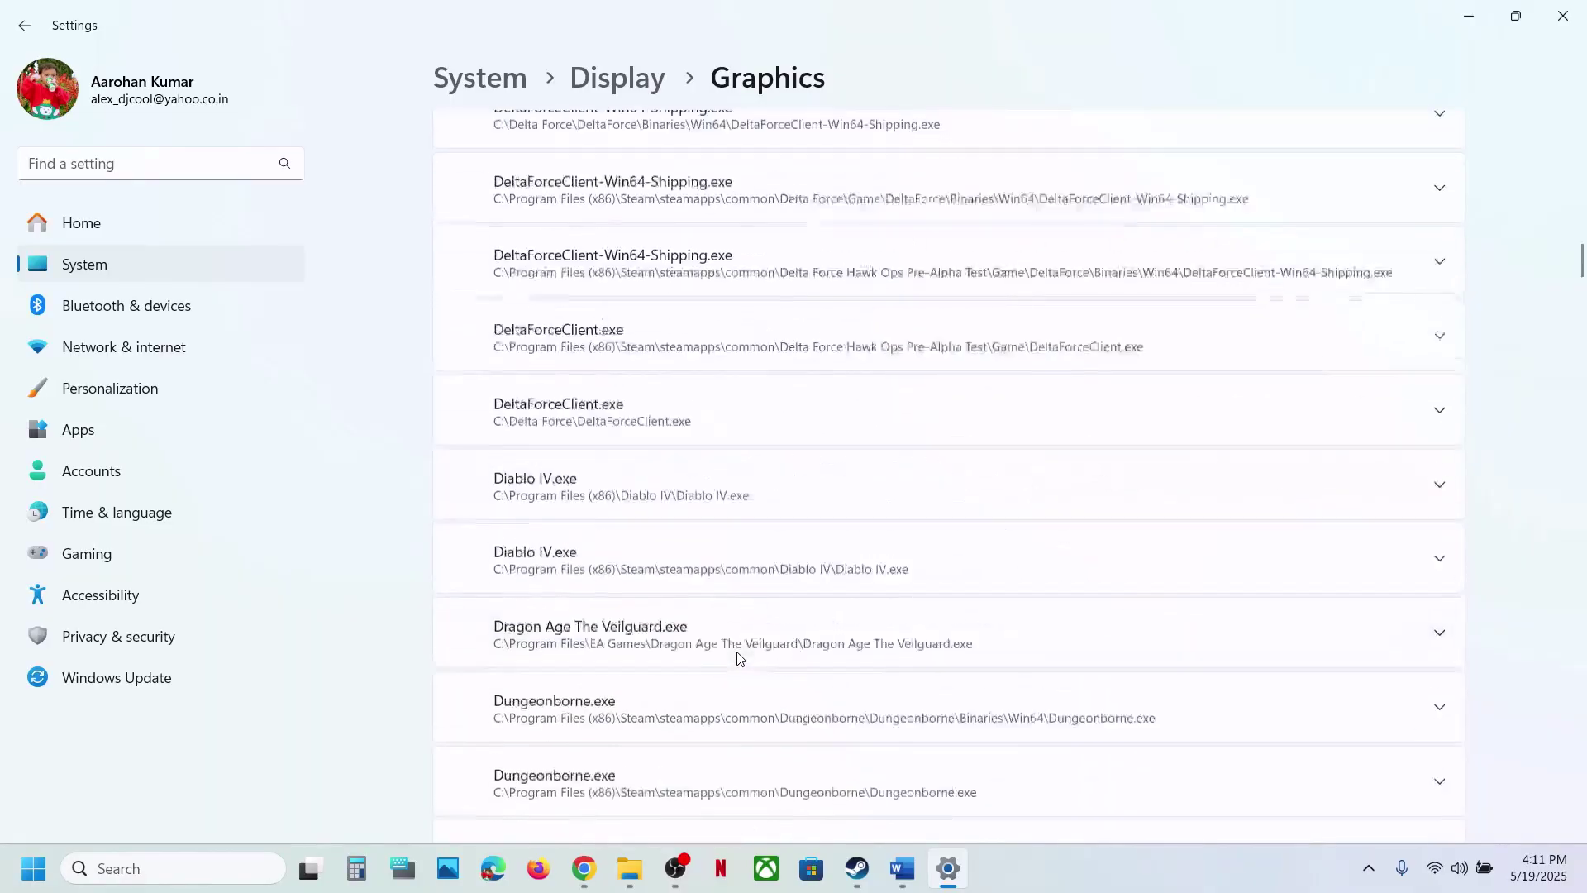
scroll(738, 659, down, 15)
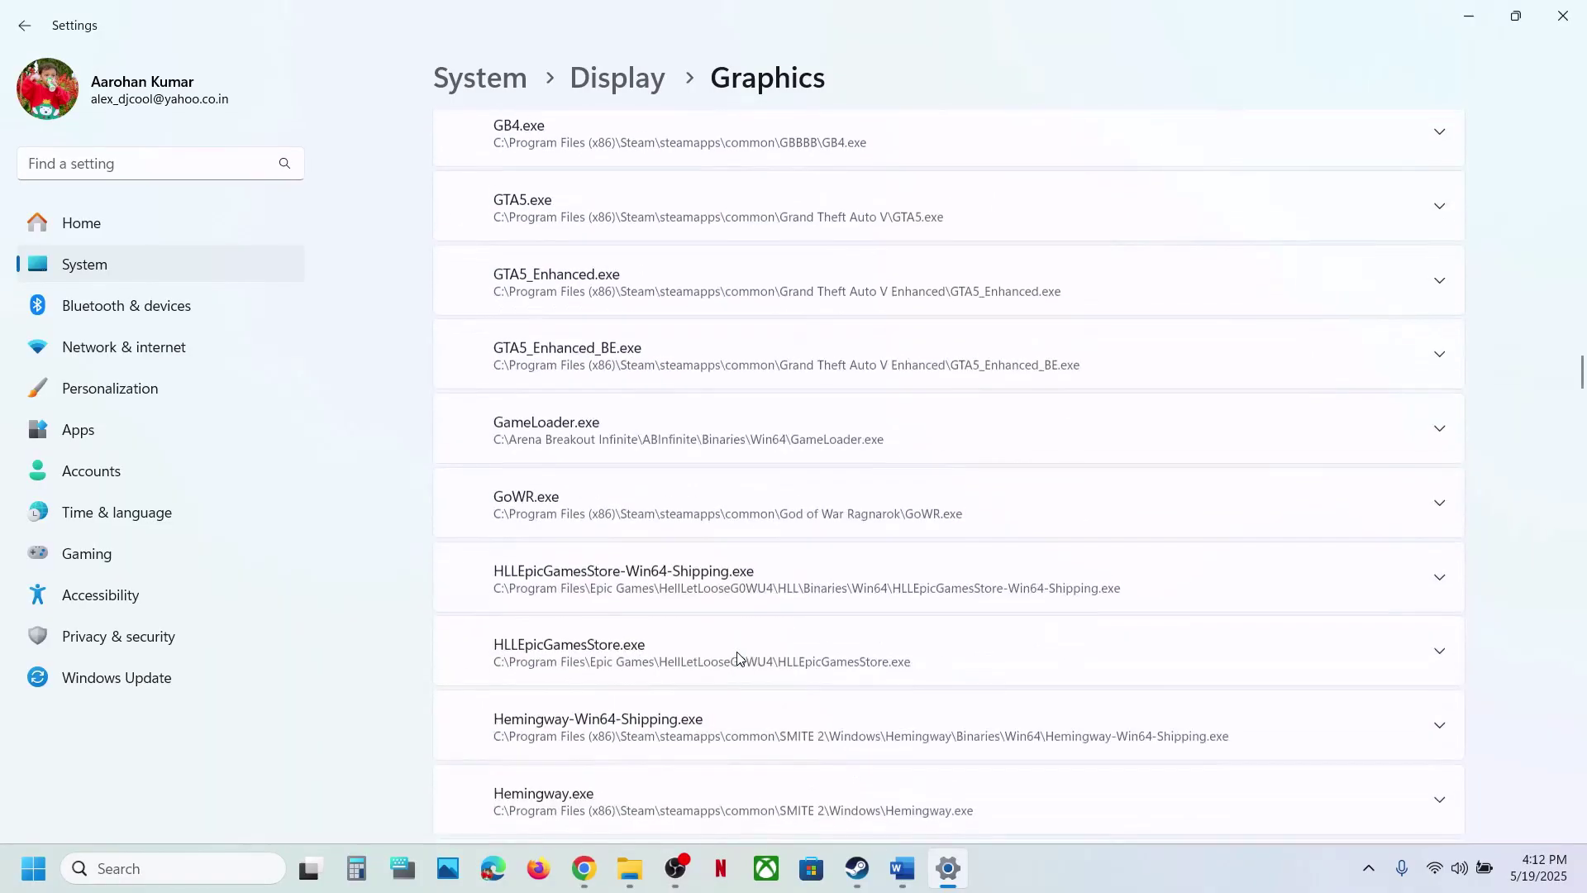
scroll(738, 659, down, 15)
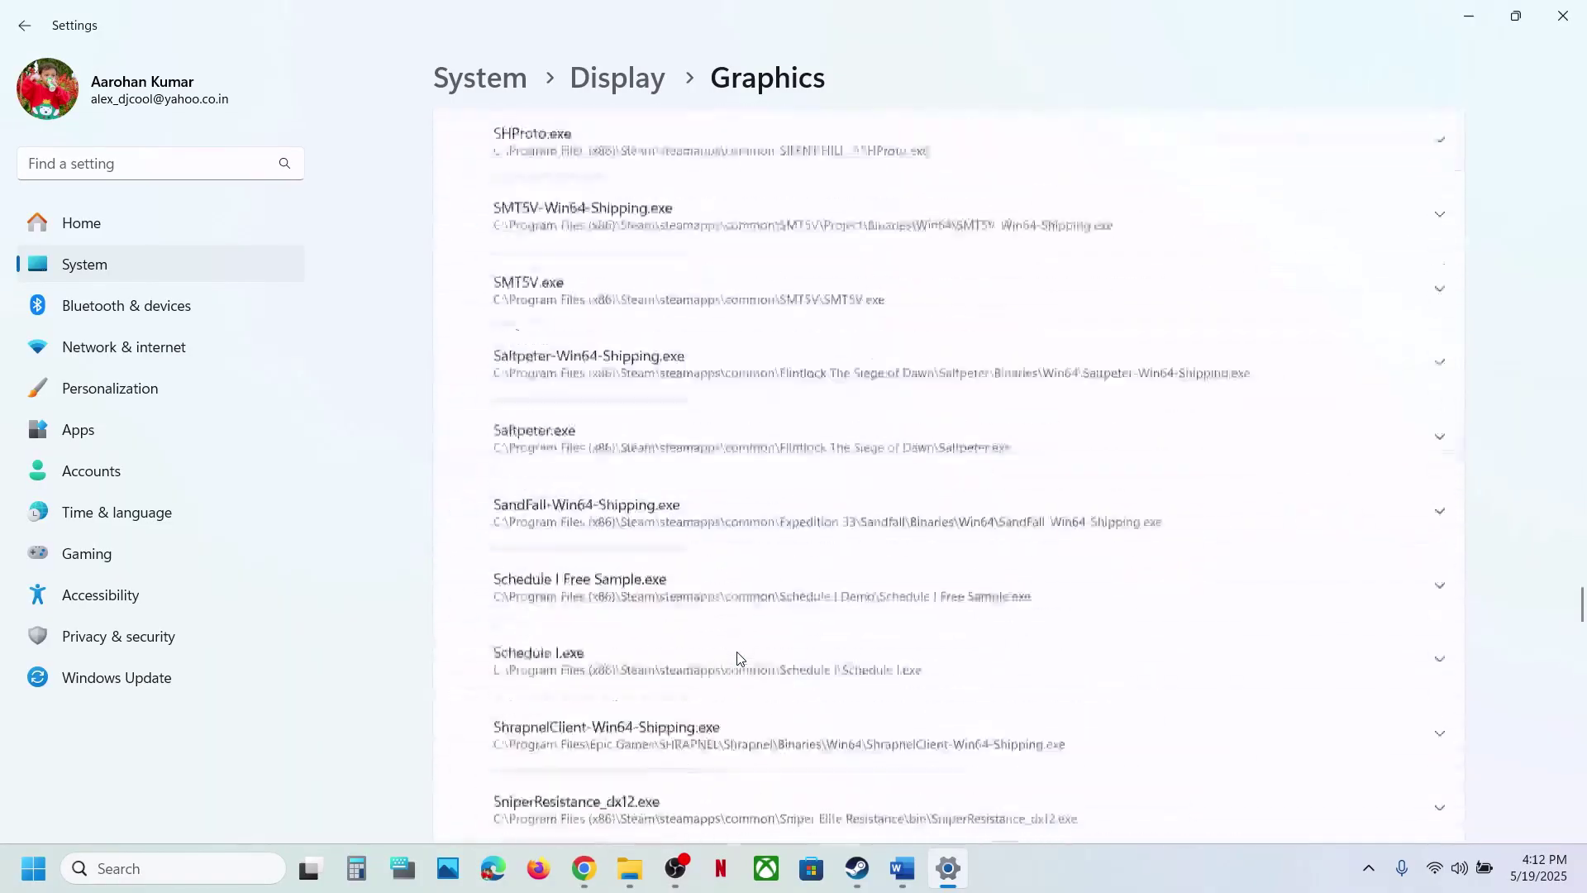
scroll(739, 659, up, 15)
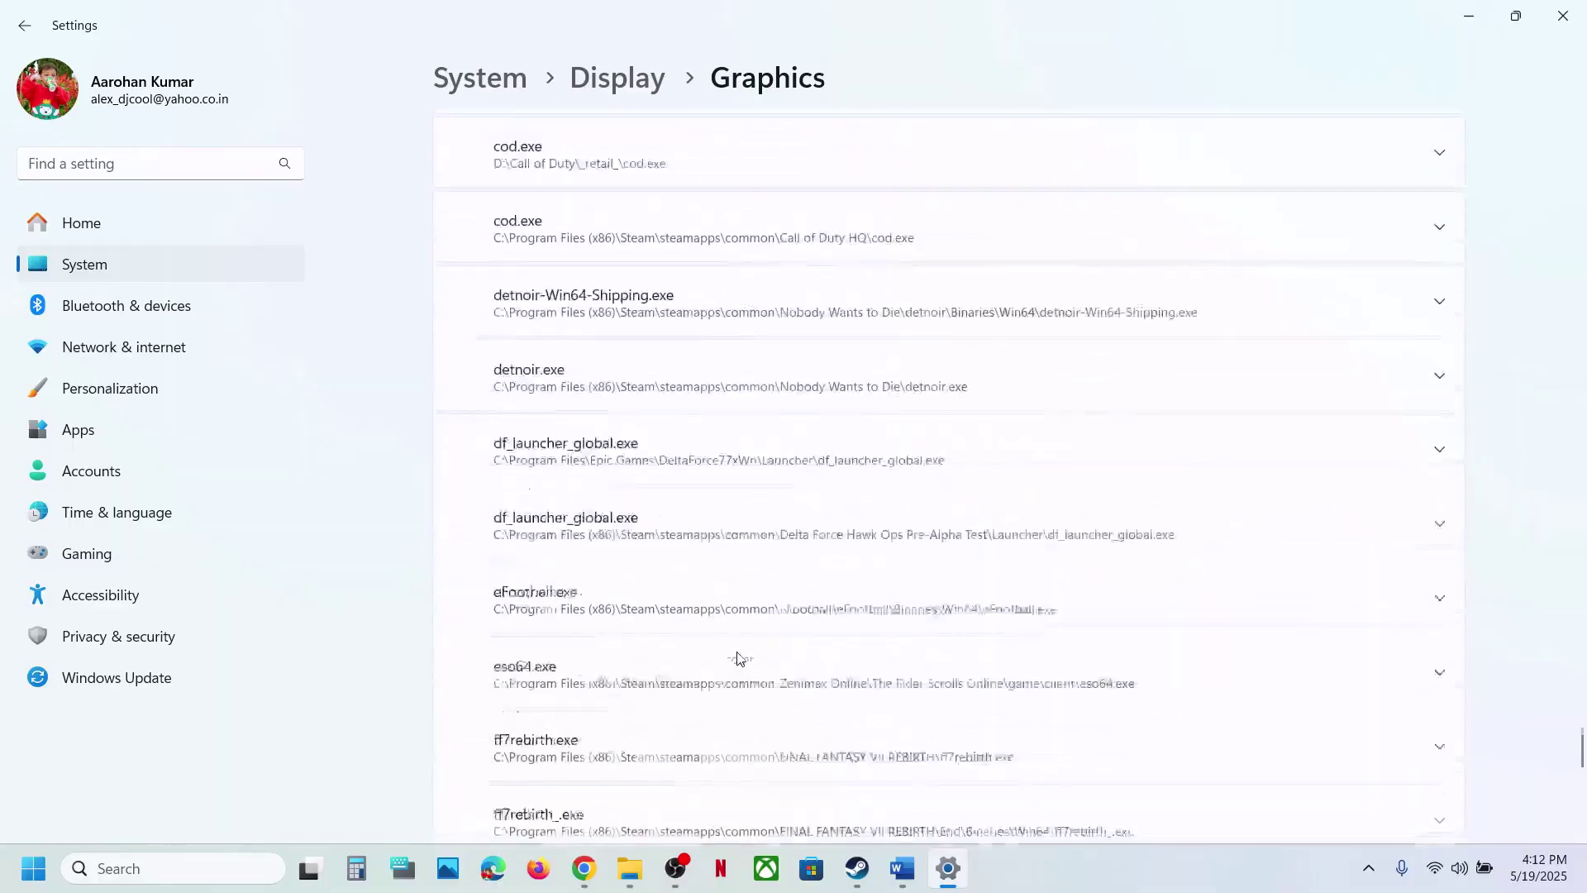
scroll(738, 658, up, 8)
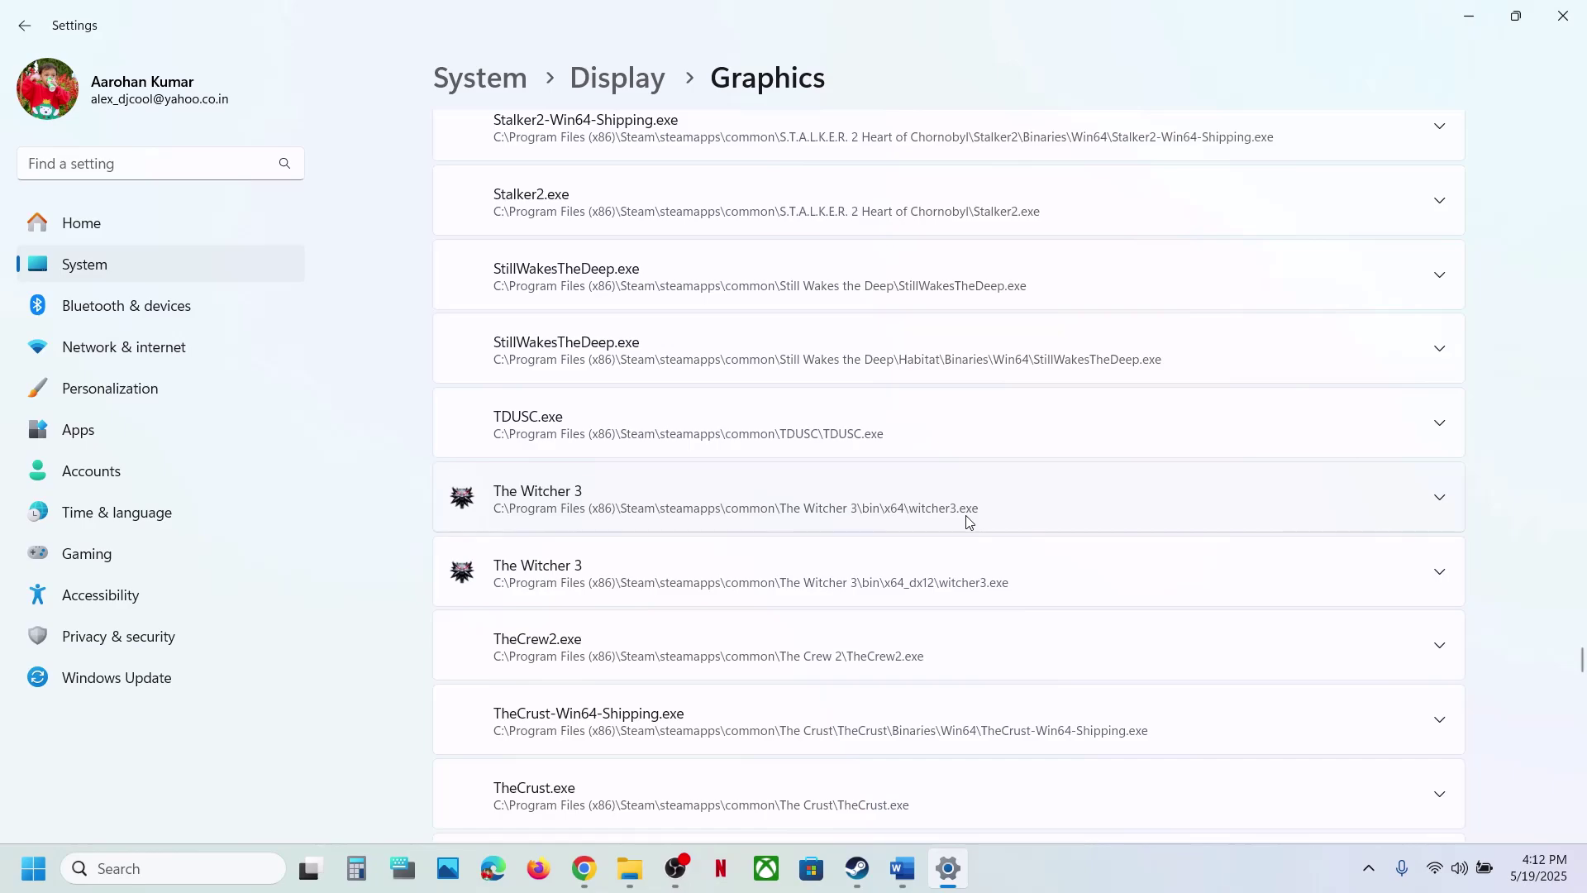
click(969, 520)
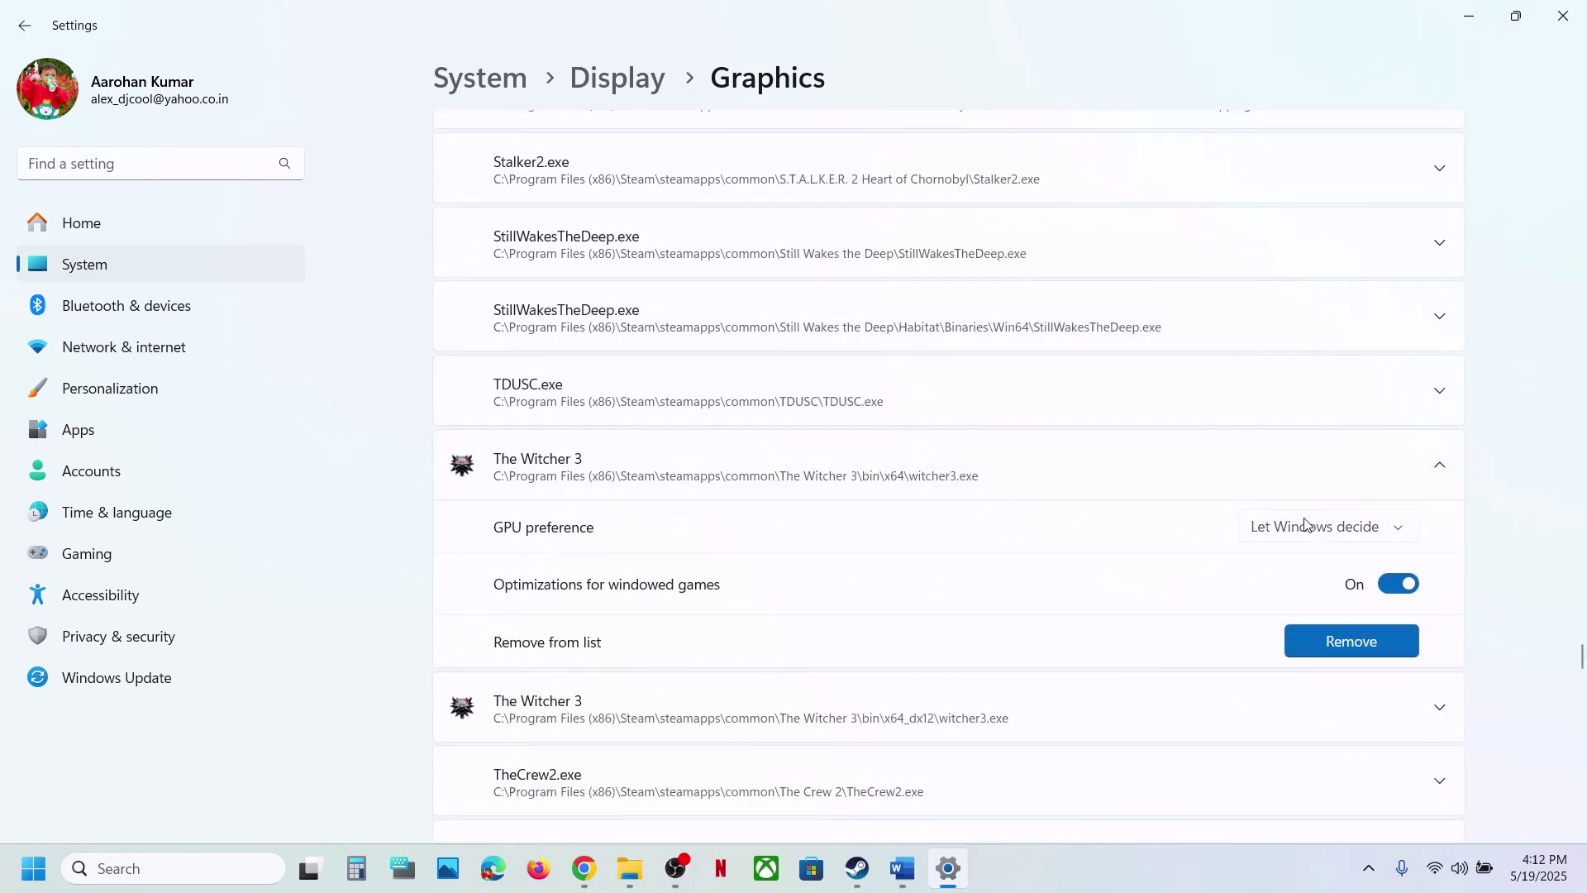
click(1327, 535)
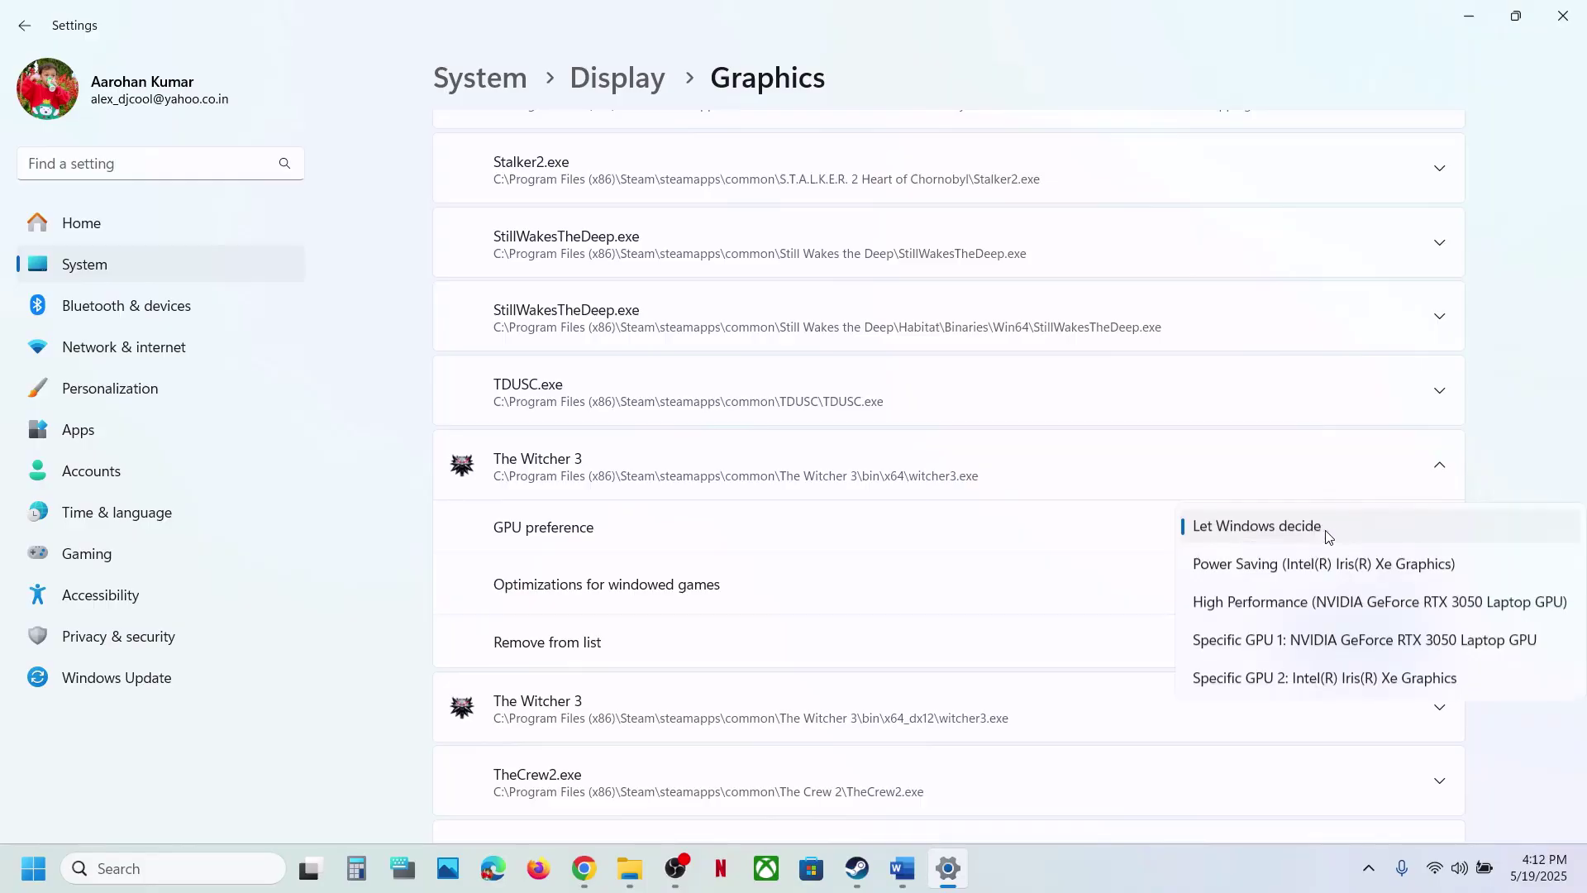
click(1362, 604)
scroll(811, 496, up, 20)
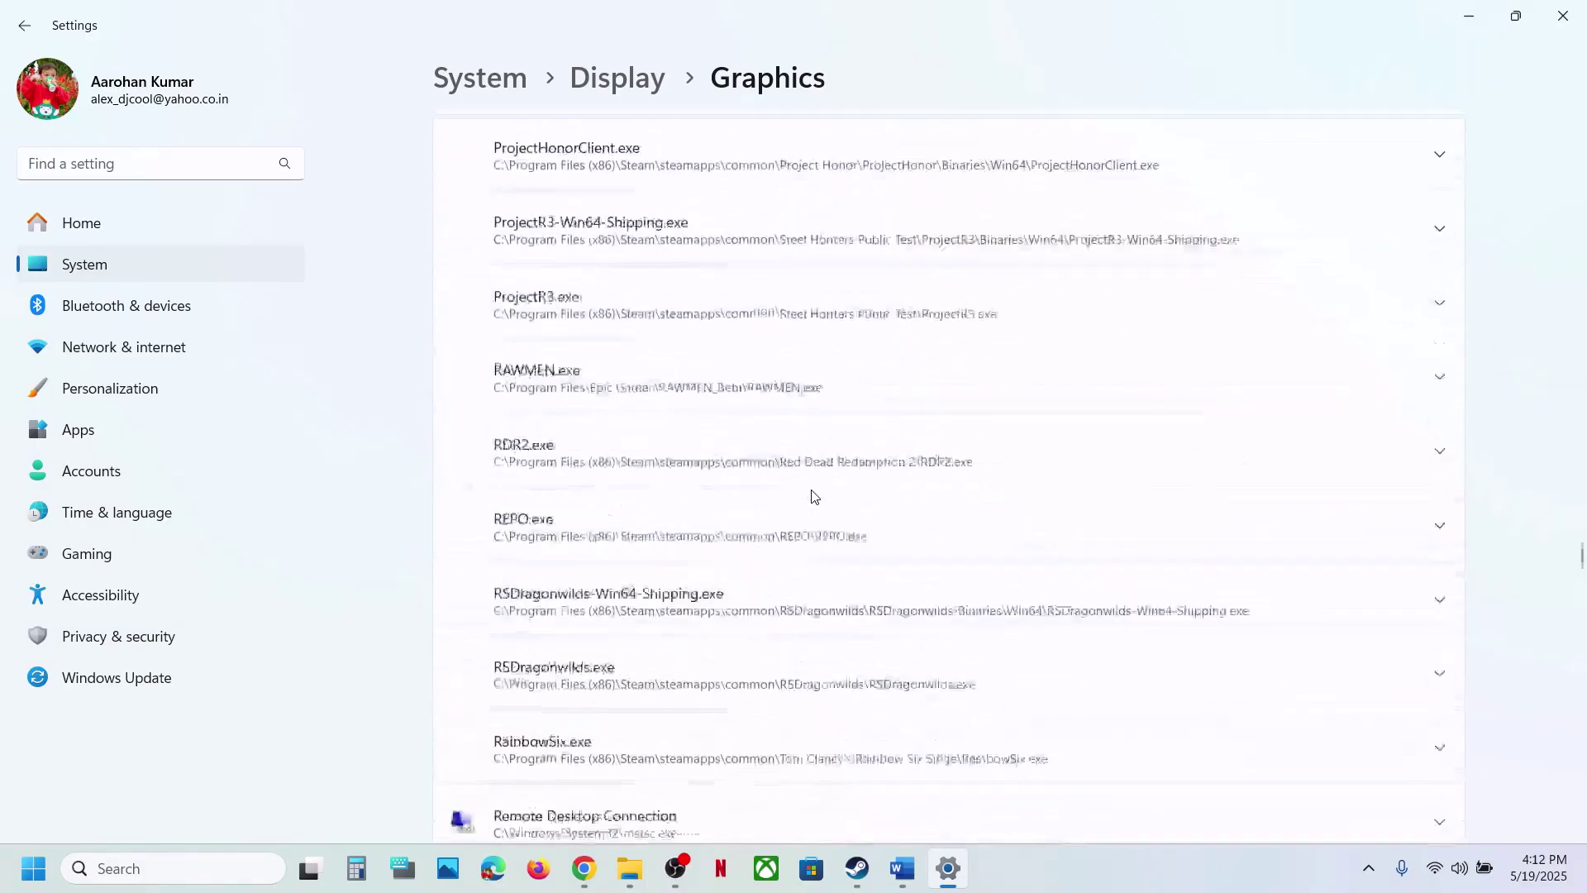